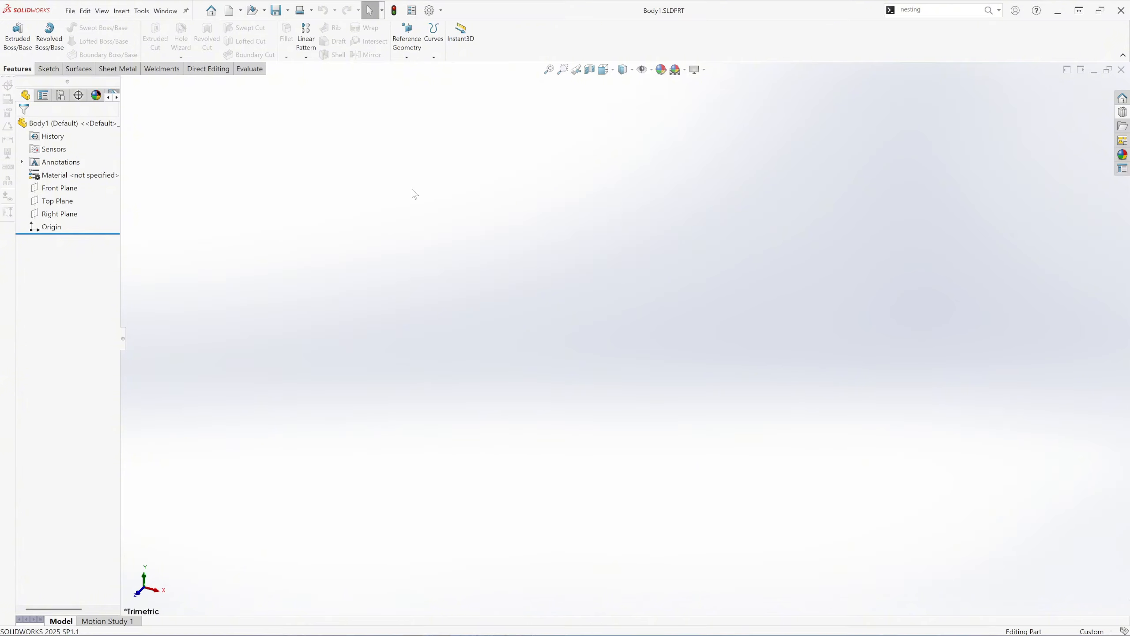
{"action": "left_click", "coordinate": [70, 10]}
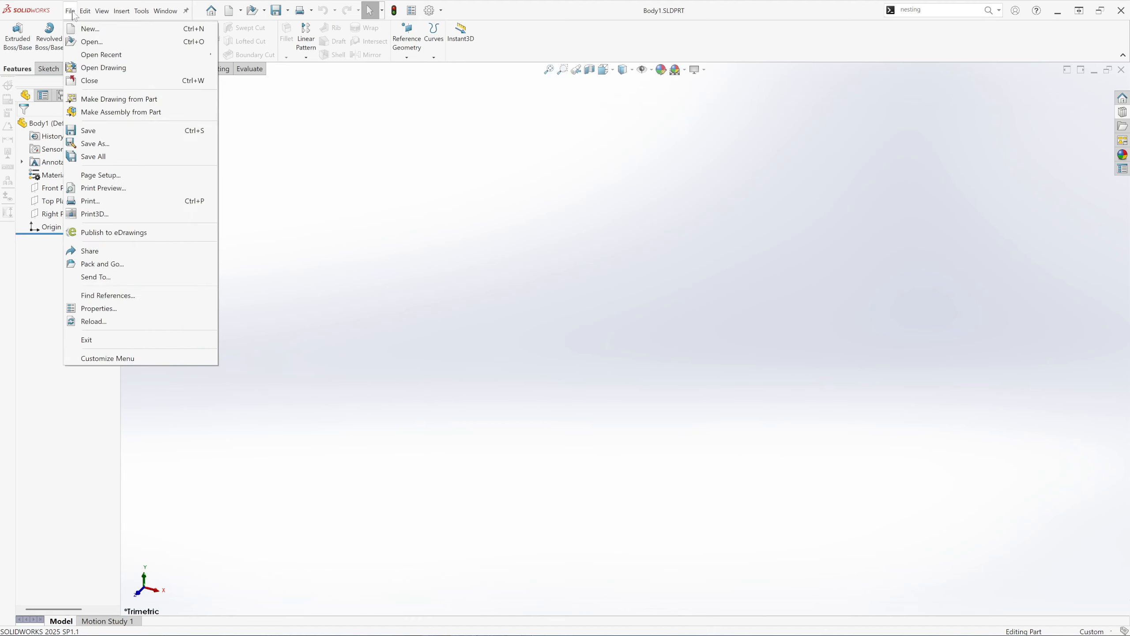
{"action": "left_click", "coordinate": [89, 29]}
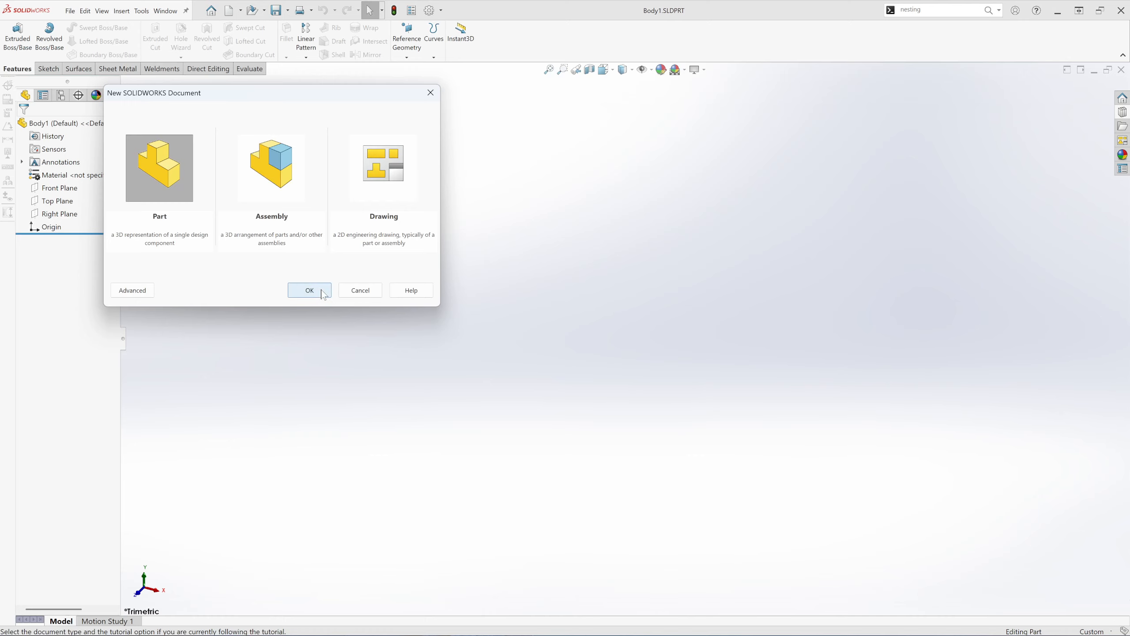
{"action": "left_click", "coordinate": [432, 93]}
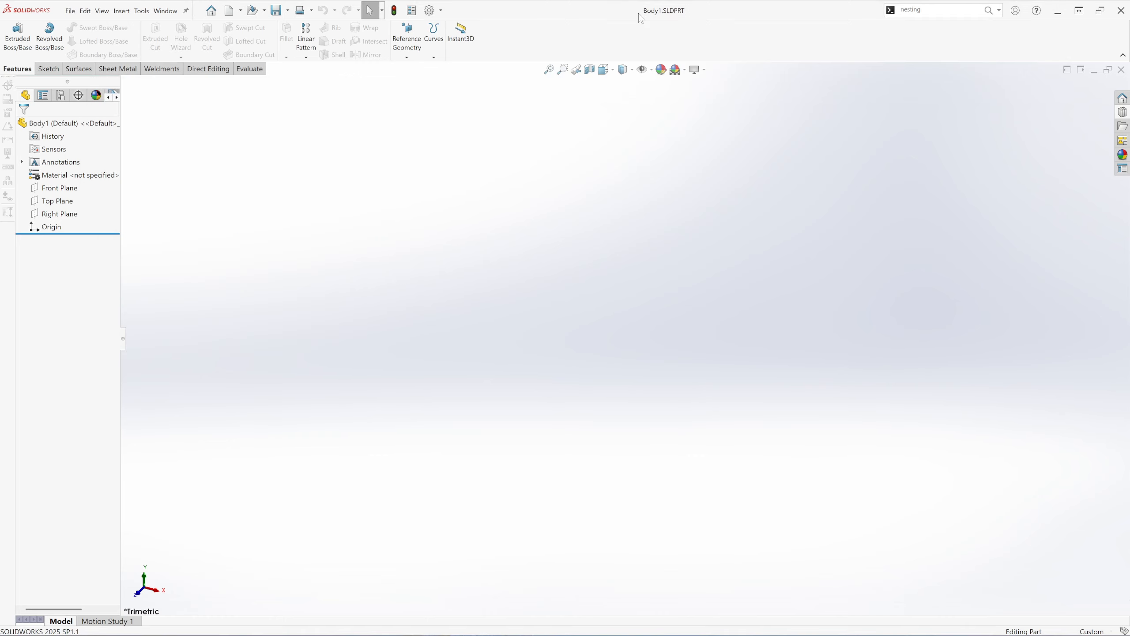
Step: Set the document units to IPS with three-decimal length precision, and apply the Plain White scene
{"action": "left_click", "coordinate": [429, 10]}
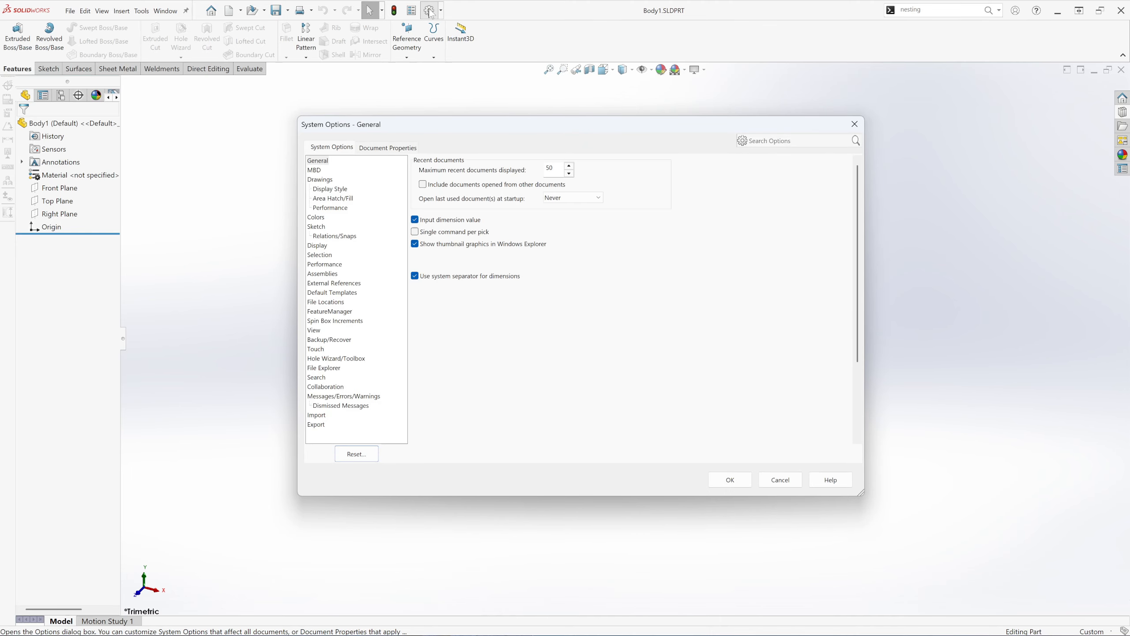
{"action": "left_click", "coordinate": [385, 148]}
{"action": "left_click", "coordinate": [315, 235]}
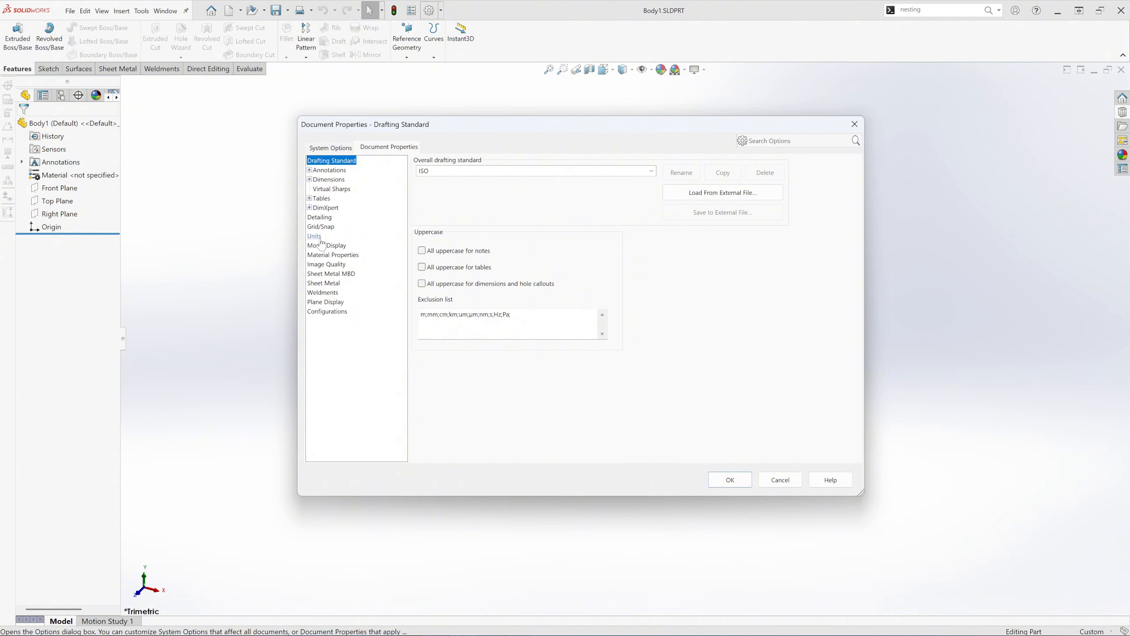
{"action": "left_click", "coordinate": [421, 205]}
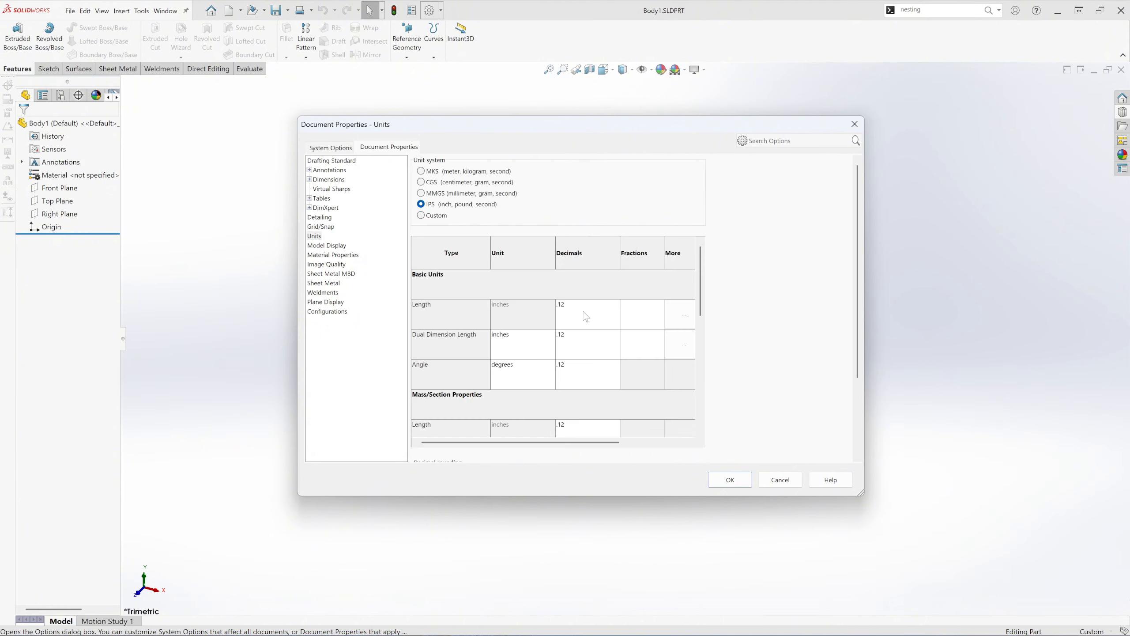
{"action": "left_click", "coordinate": [615, 306]}
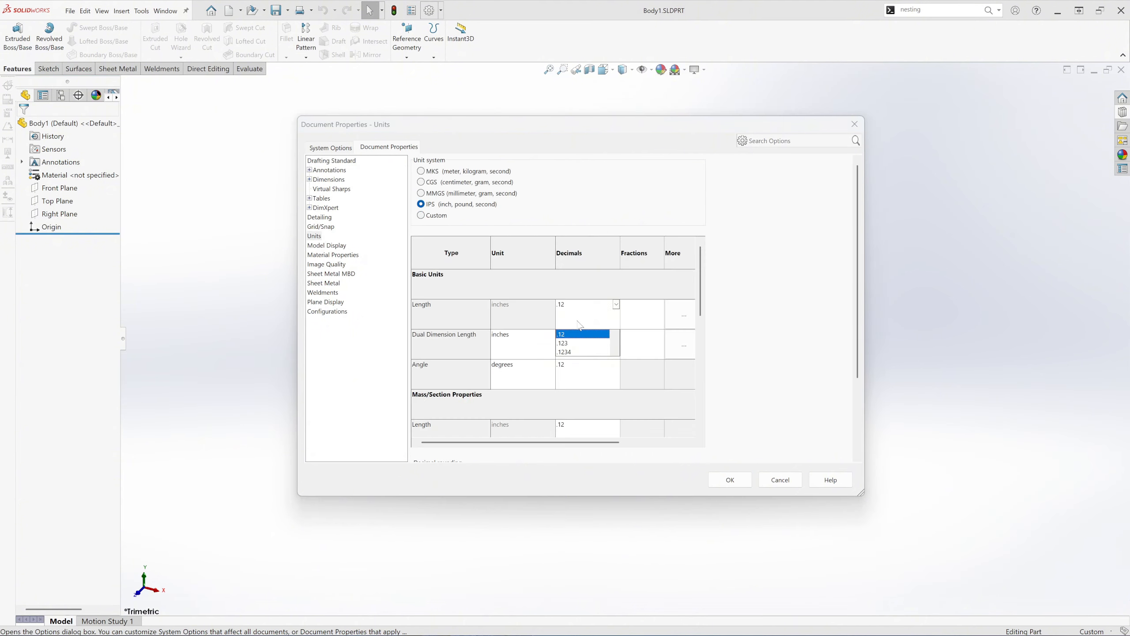
{"action": "left_click", "coordinate": [574, 346]}
{"action": "left_click", "coordinate": [731, 481]}
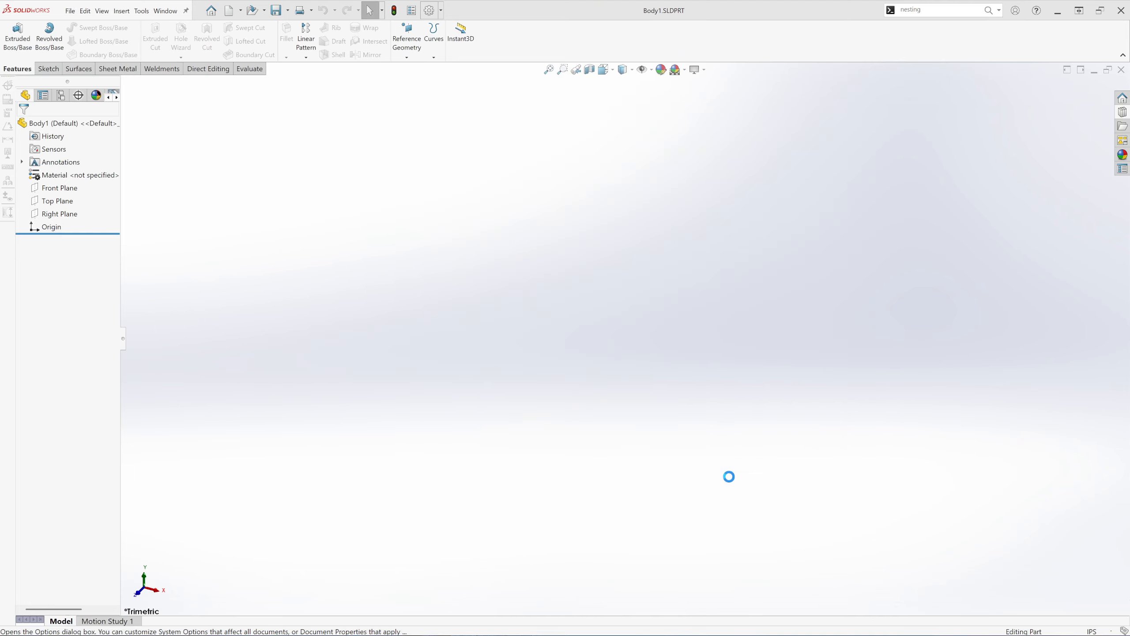
{"action": "left_click", "coordinate": [684, 69]}
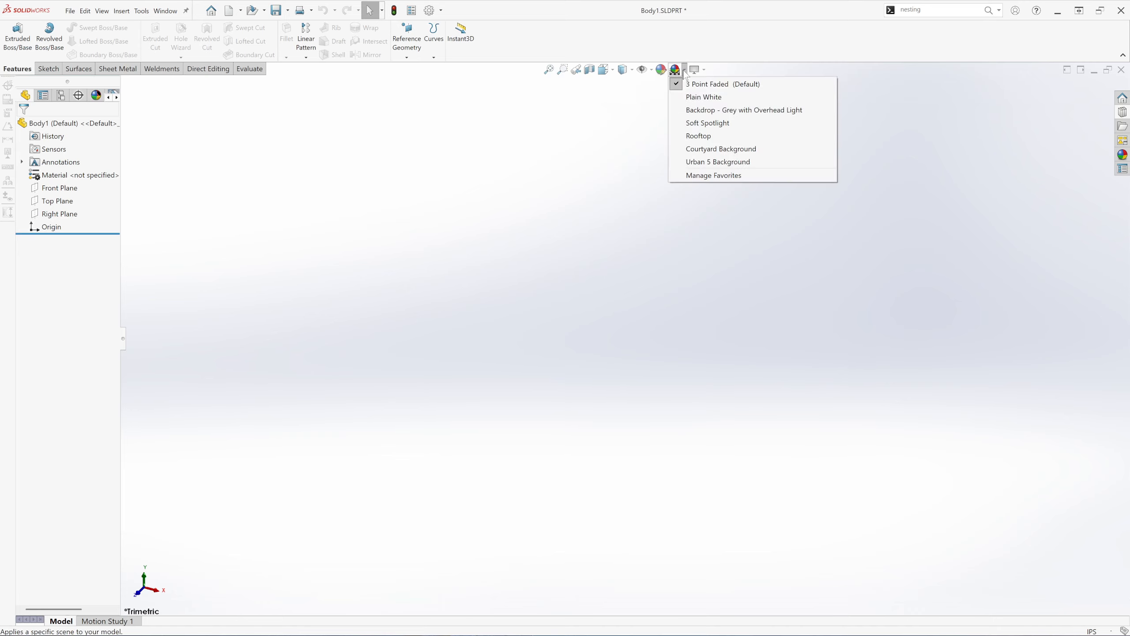
{"action": "left_click", "coordinate": [691, 97]}
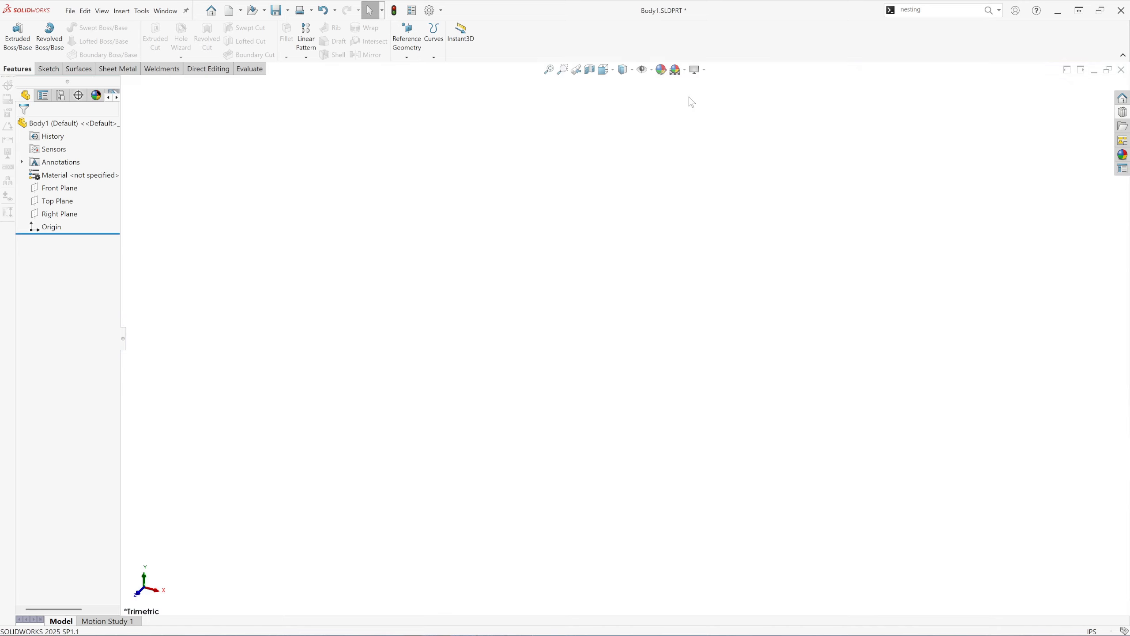
Step: On the Top Plane, sketch two concentric circles away from the origin, with radii of about 2.00 in and 2.24 in
{"action": "left_click", "coordinate": [56, 200]}
{"action": "left_click", "coordinate": [72, 189]}
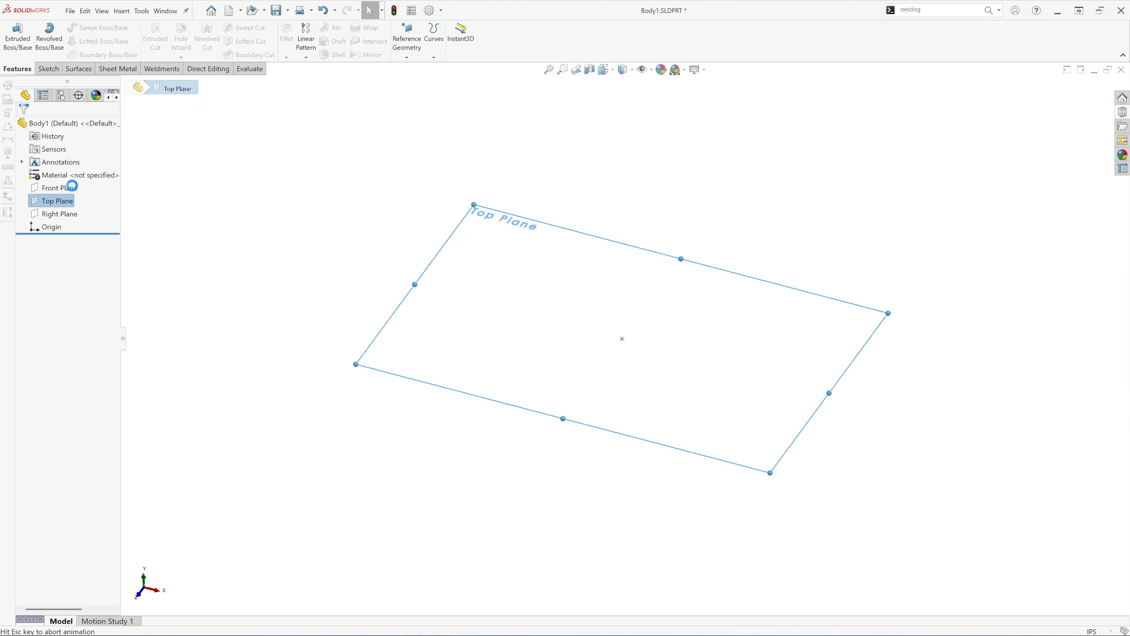
{"action": "left_click", "coordinate": [83, 27]}
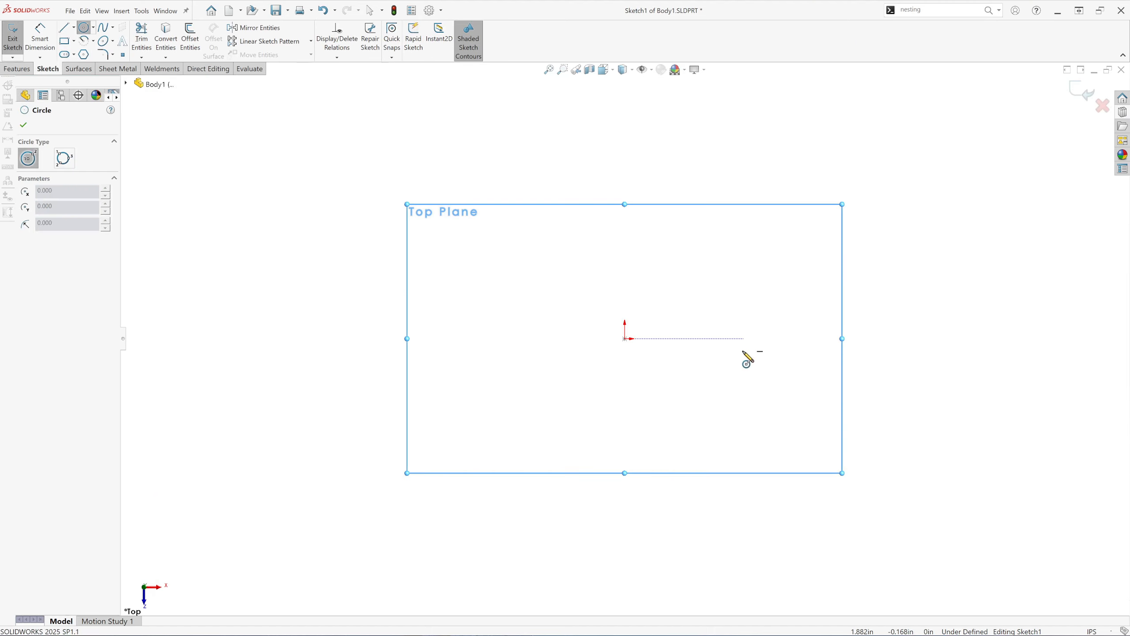
{"action": "left_click", "coordinate": [749, 319]}
{"action": "left_click", "coordinate": [845, 240]}
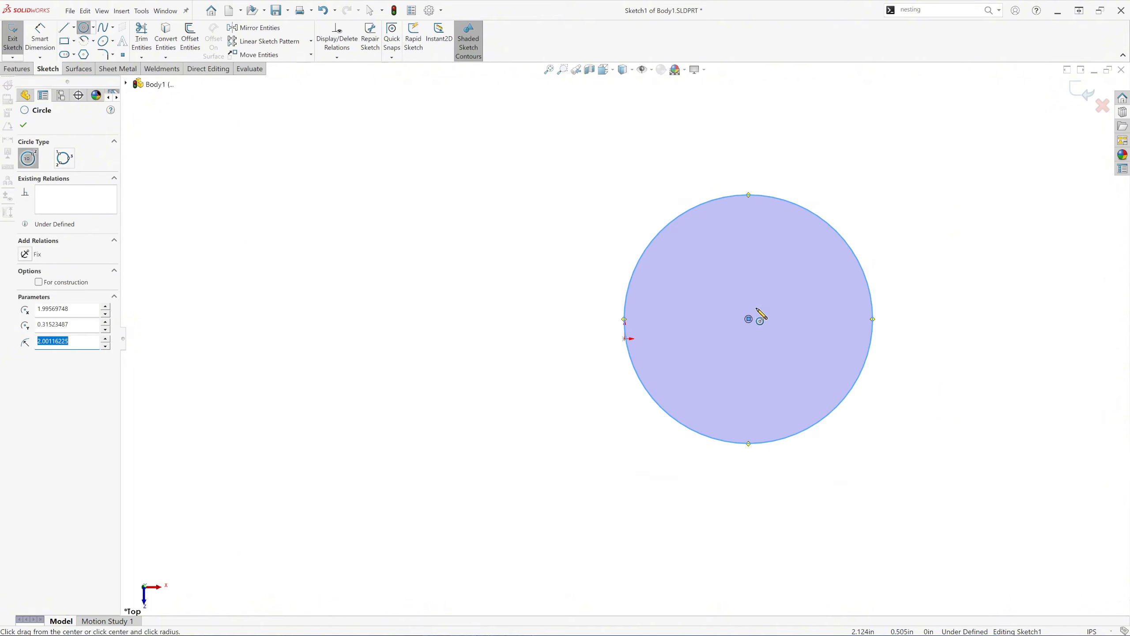
{"action": "left_click", "coordinate": [749, 318]}
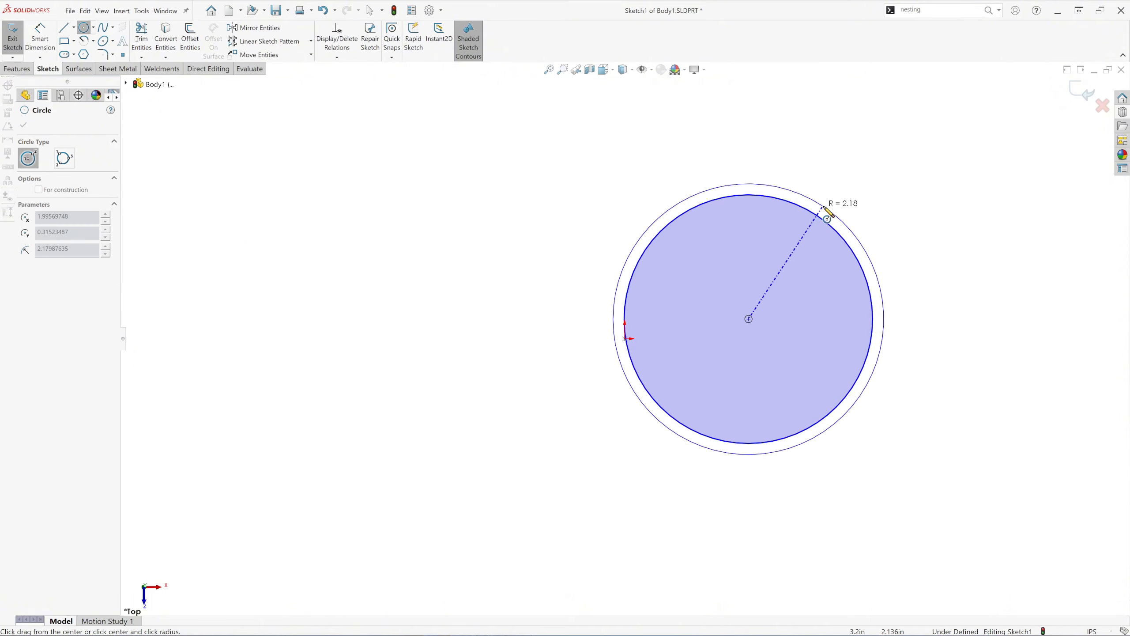
{"action": "left_click", "coordinate": [836, 210]}
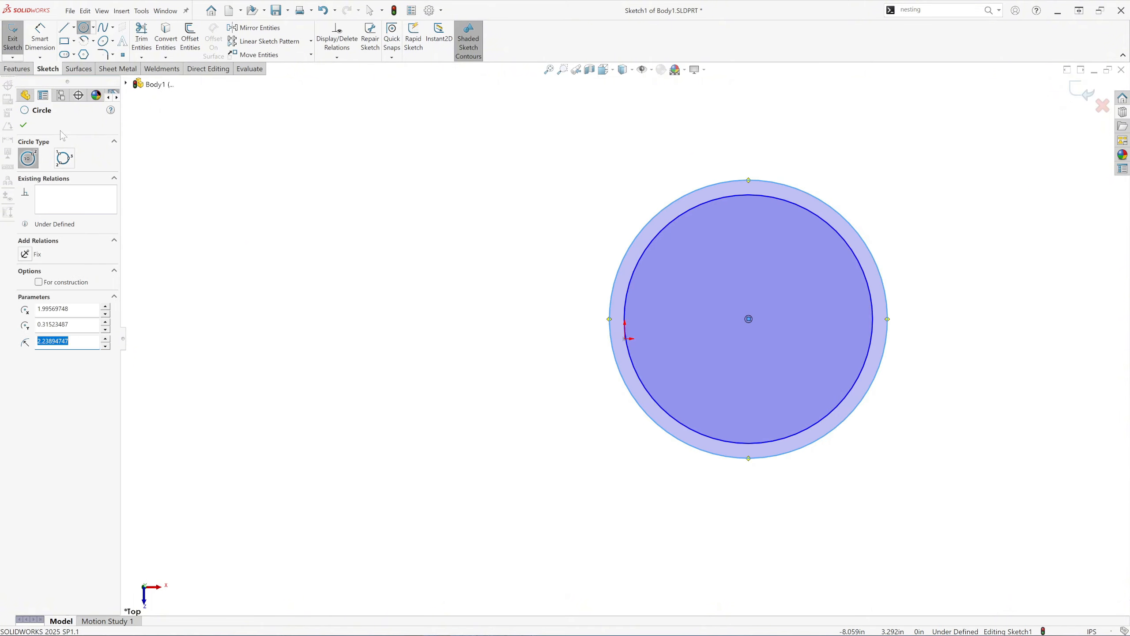
{"action": "left_click", "coordinate": [23, 125]}
Step: Dimension the outer circle's diameter to 2 in and the inner circle's diameter to 1.875 in
{"action": "left_click", "coordinate": [40, 40]}
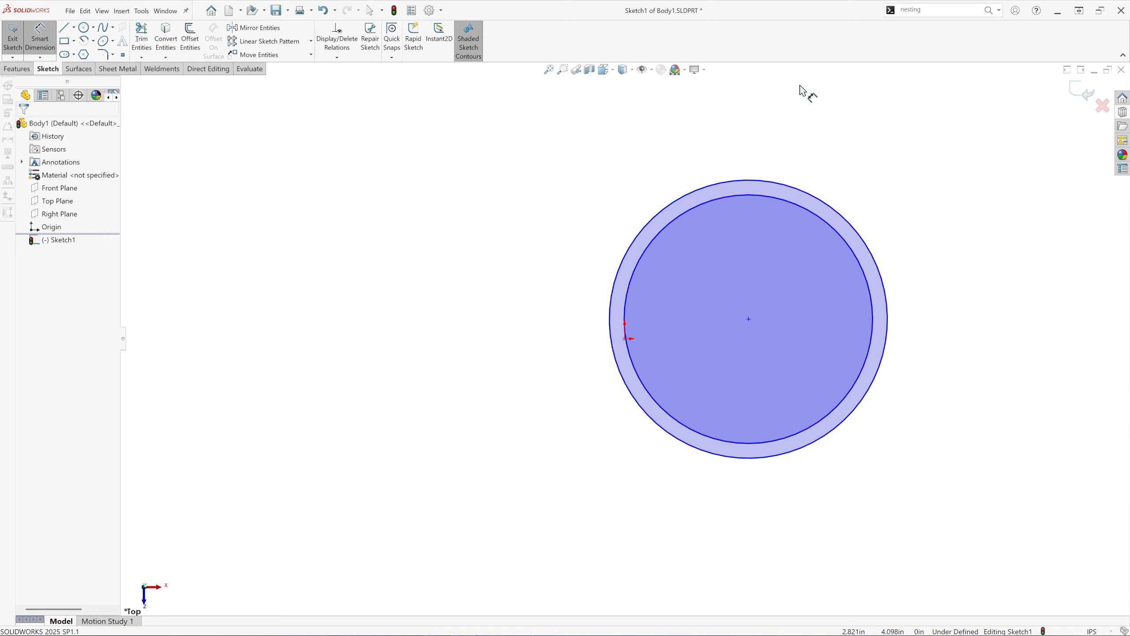
{"action": "left_click", "coordinate": [851, 223]}
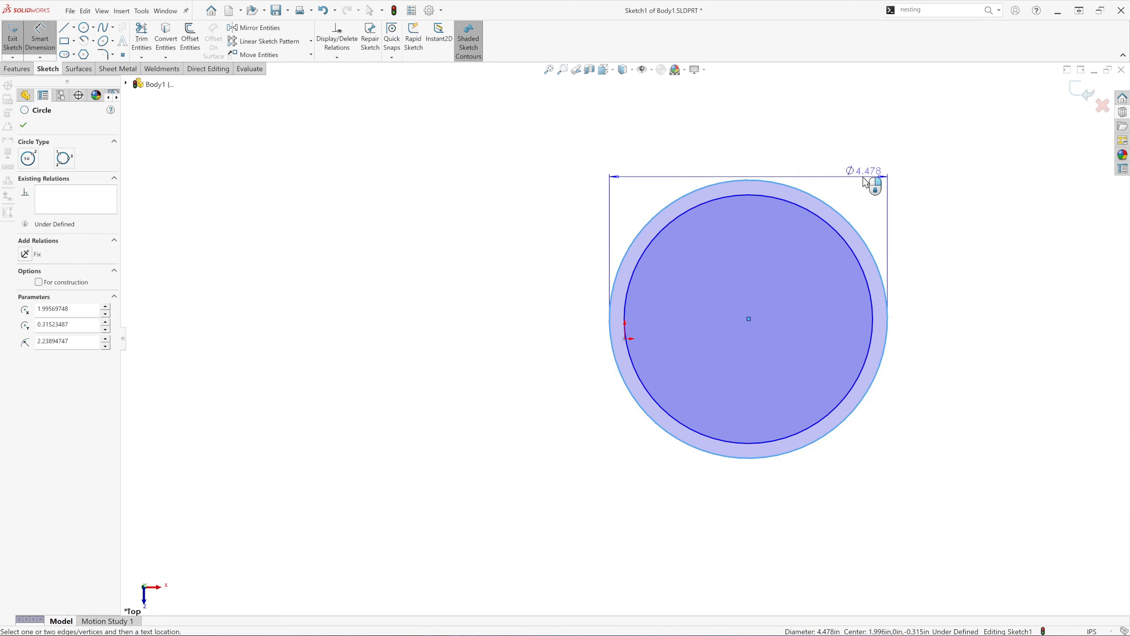
{"action": "left_click", "coordinate": [898, 168]}
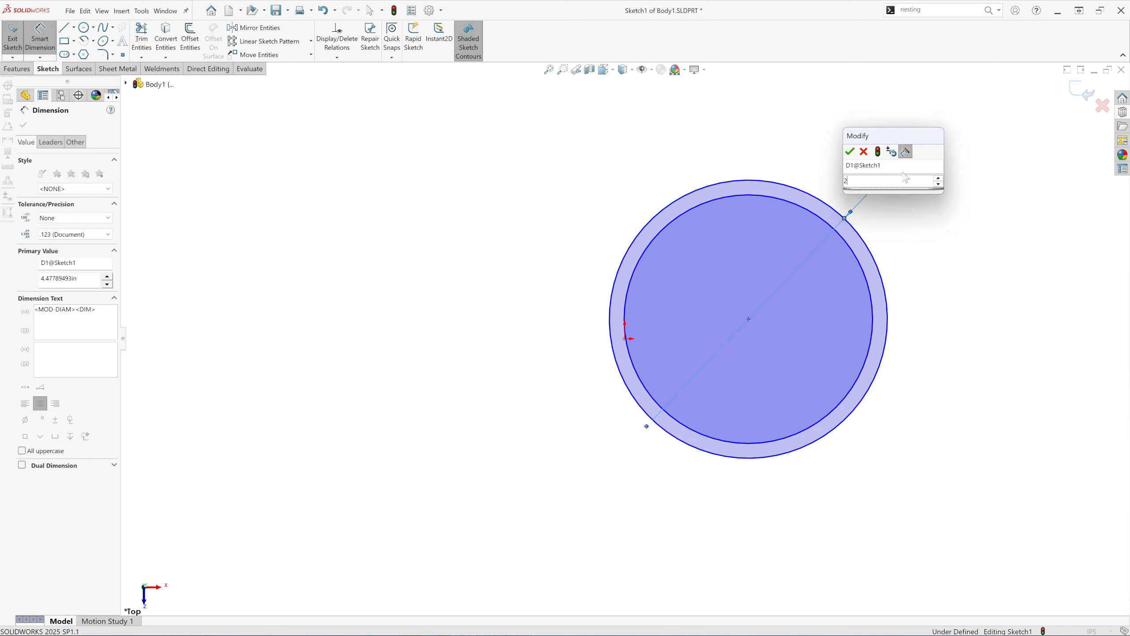
{"action": "key", "text": "Return"}
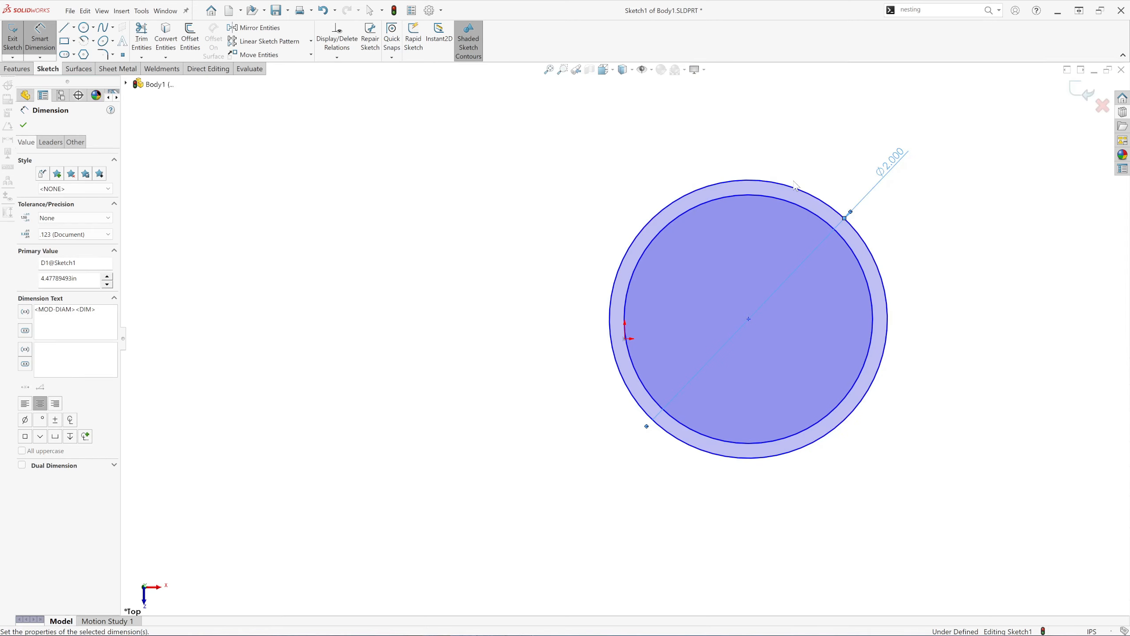
{"action": "left_click", "coordinate": [778, 199]}
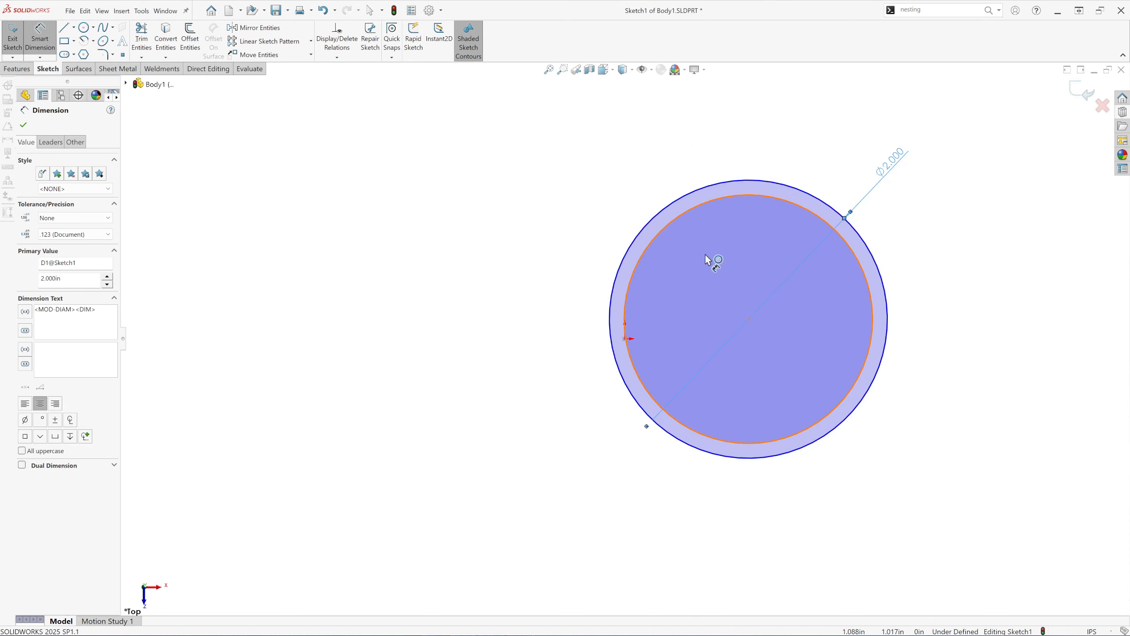
{"action": "left_click", "coordinate": [676, 278]}
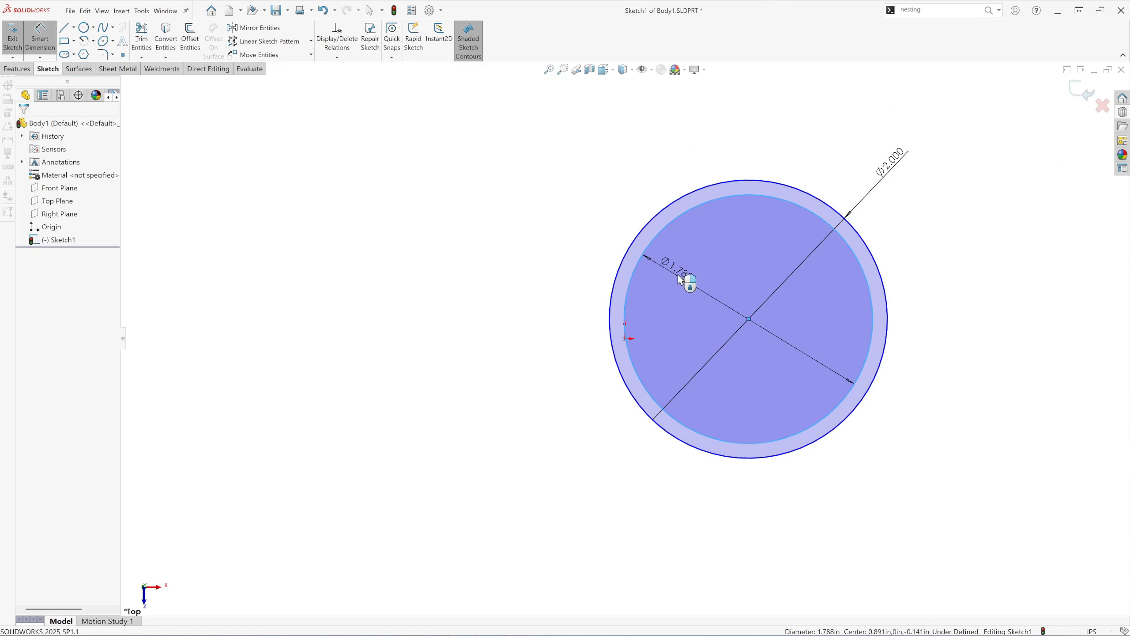
{"action": "type", "text": "1.875"}
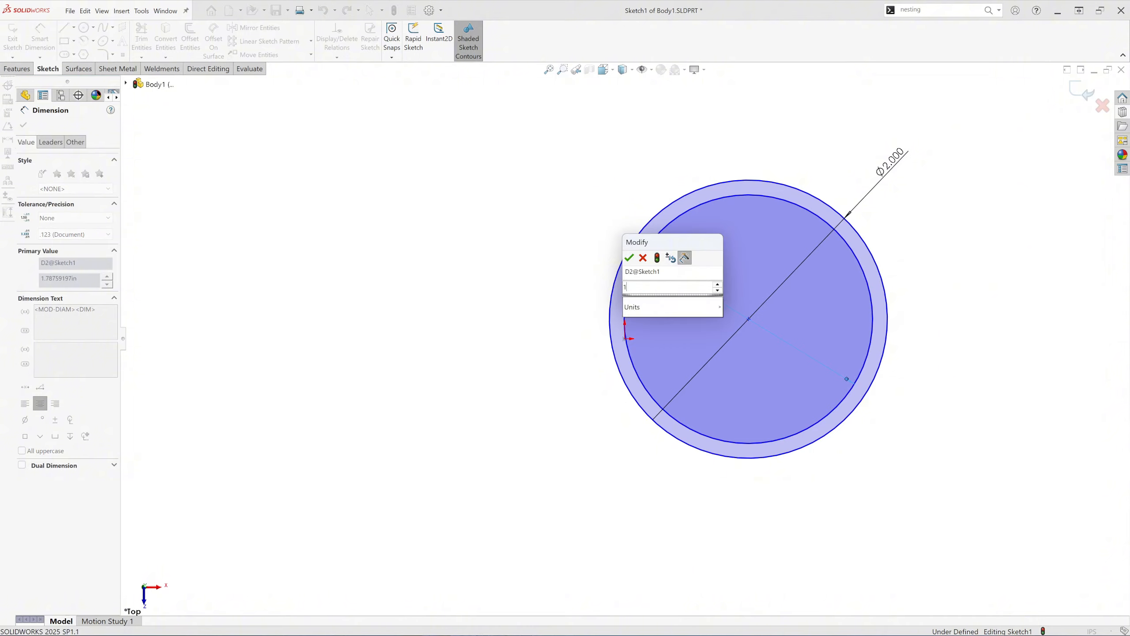
{"action": "left_click", "coordinate": [628, 258]}
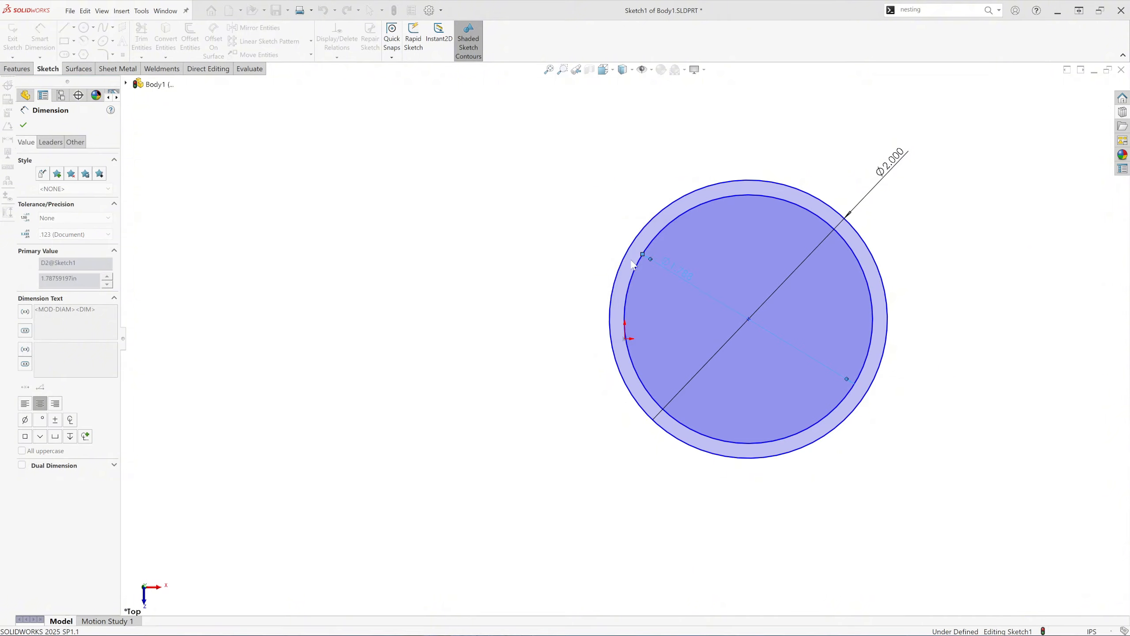
{"action": "left_click", "coordinate": [23, 126]}
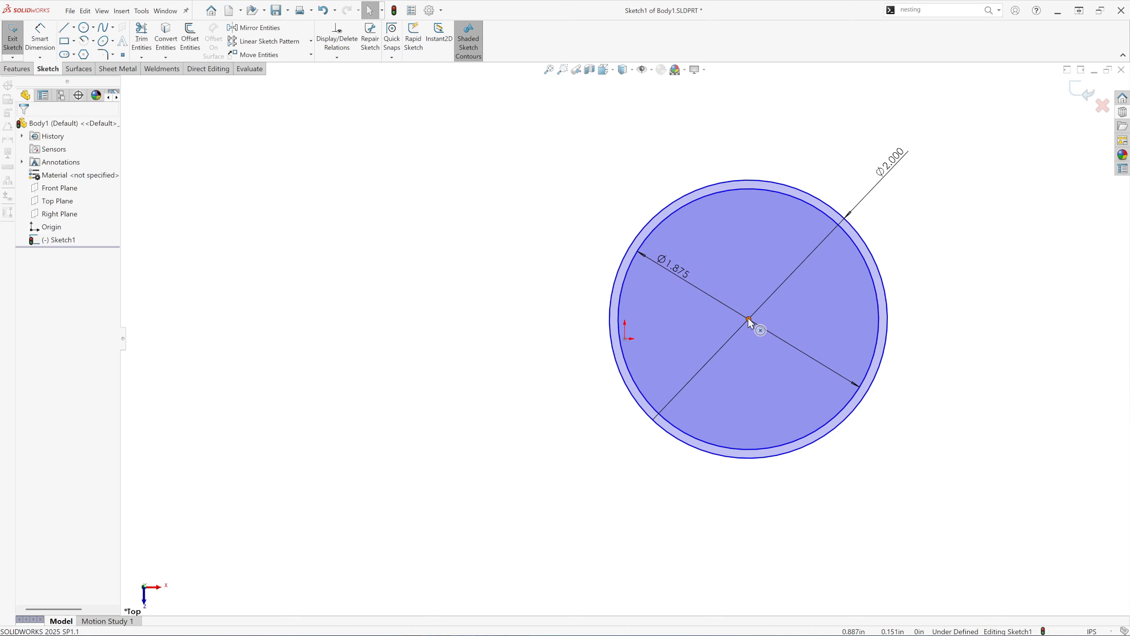
Step: Add a Coincident relation between the circles' shared centre point and the sketch origin
{"action": "left_click", "coordinate": [748, 318]}
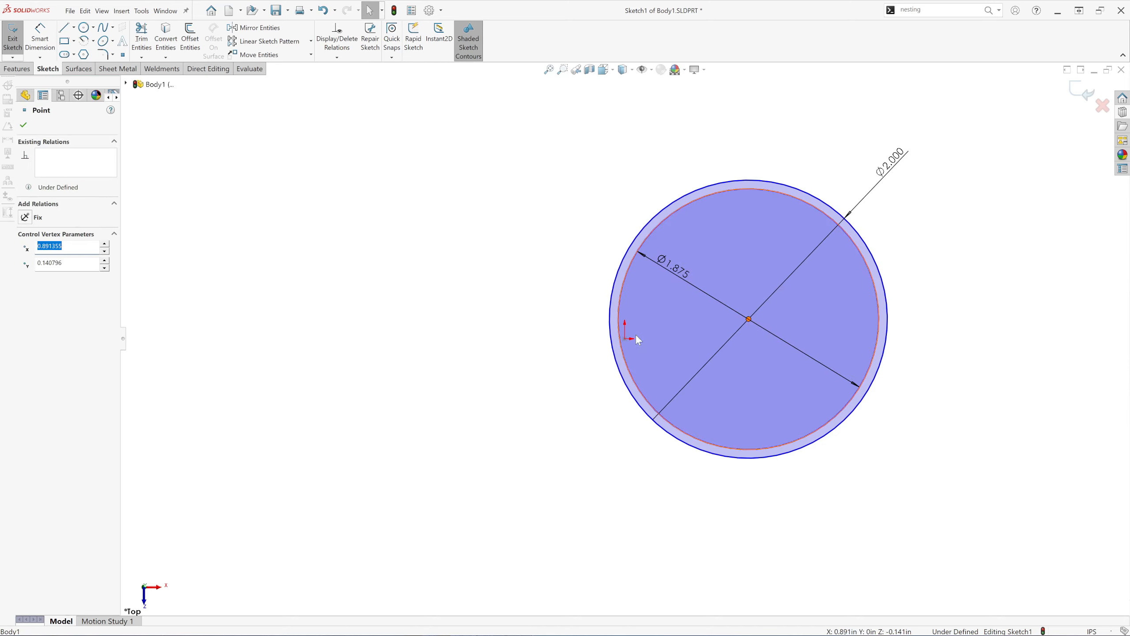
{"action": "left_click", "coordinate": [625, 339], "text": "ctrl"}
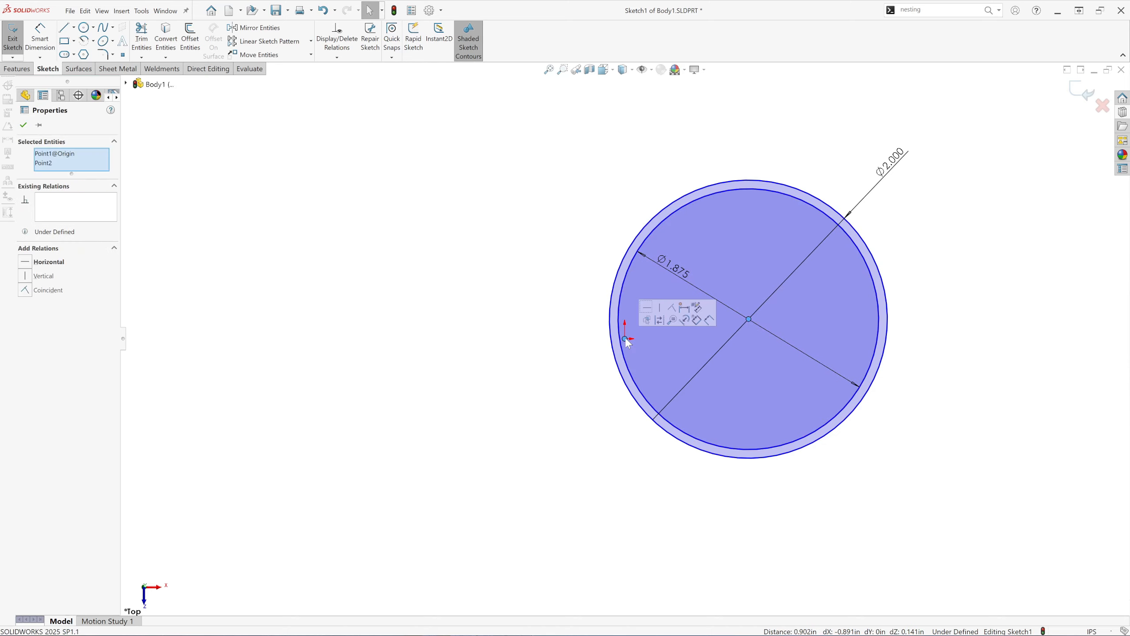
{"action": "left_click", "coordinate": [671, 308]}
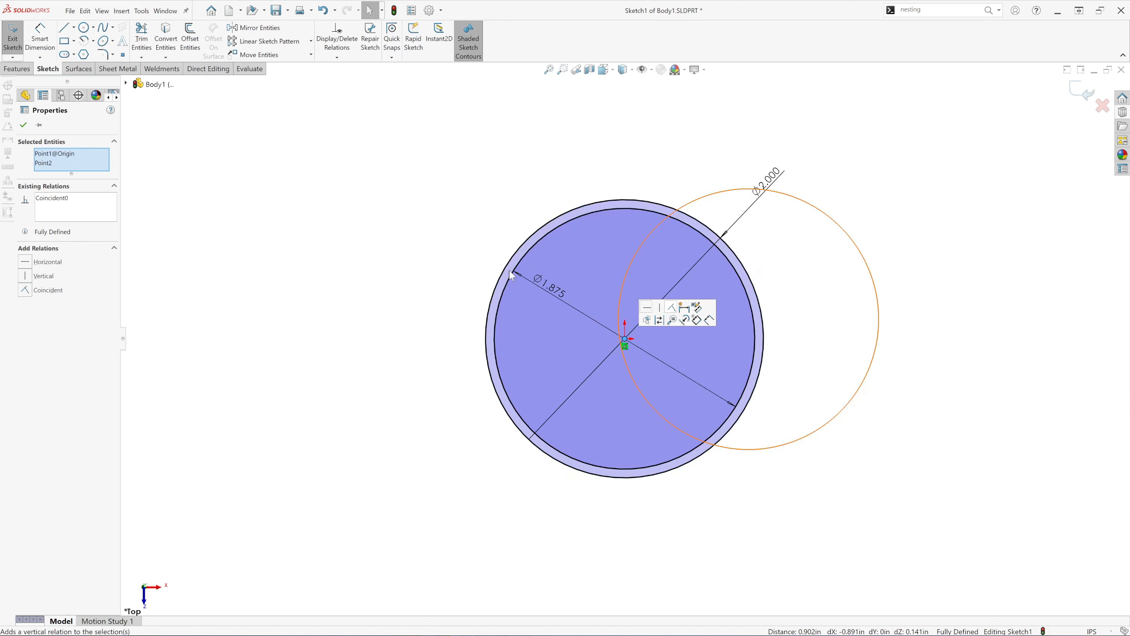
{"action": "left_click", "coordinate": [23, 126]}
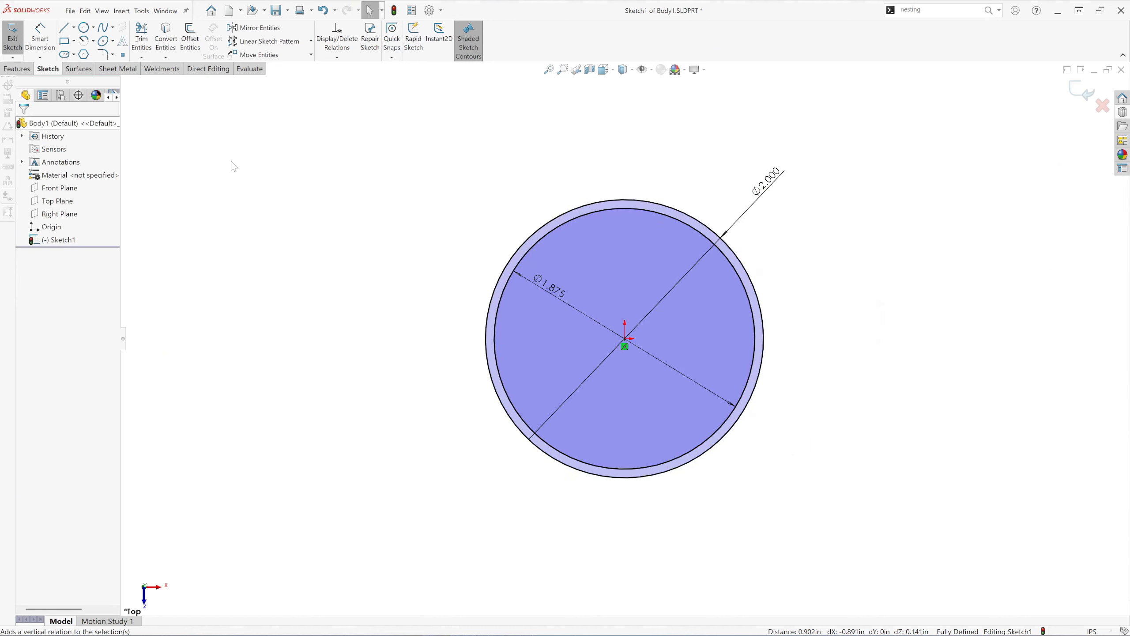
Step: Extrude the ring between the two circles 3 in downward as a blind boss, with the direction reversed
{"action": "left_click", "coordinate": [17, 69]}
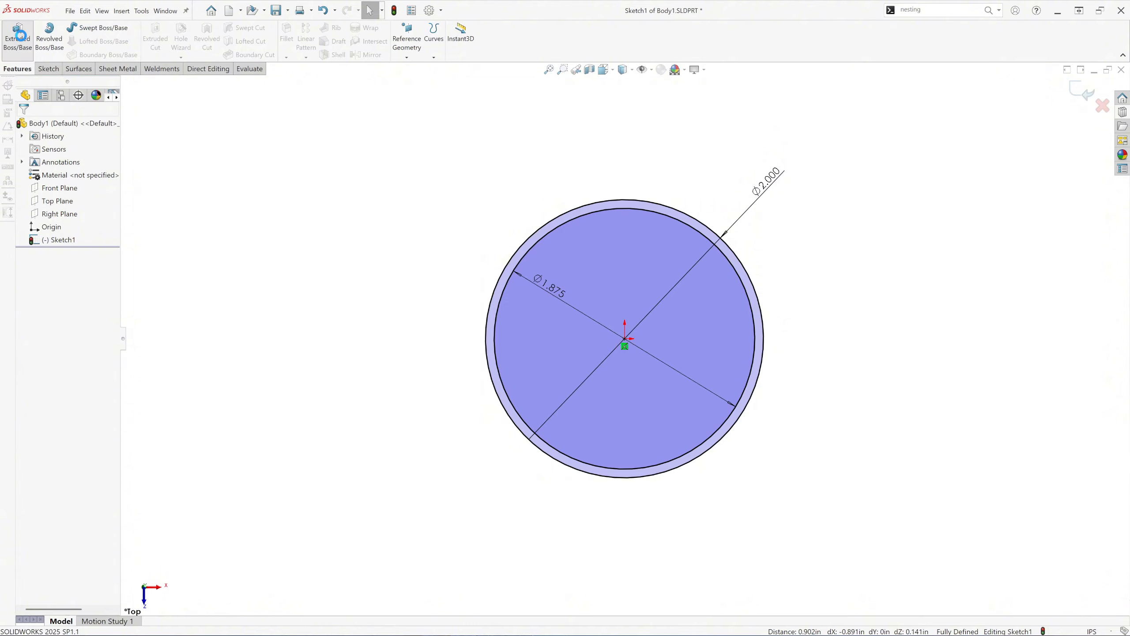
{"action": "left_click", "coordinate": [18, 35]}
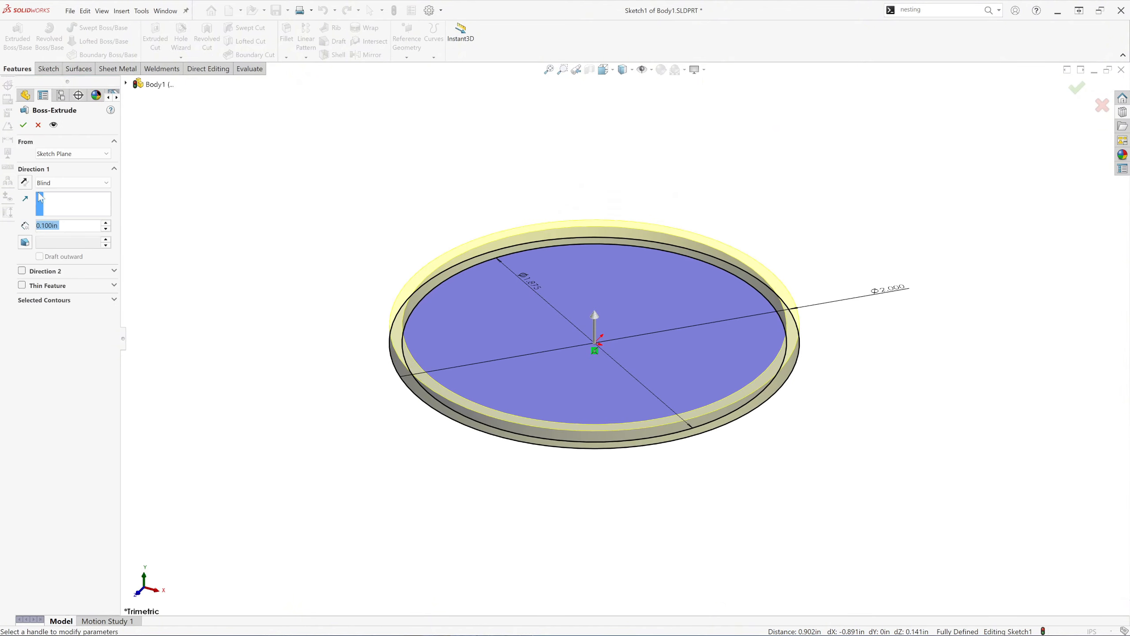
{"action": "left_click", "coordinate": [25, 181]}
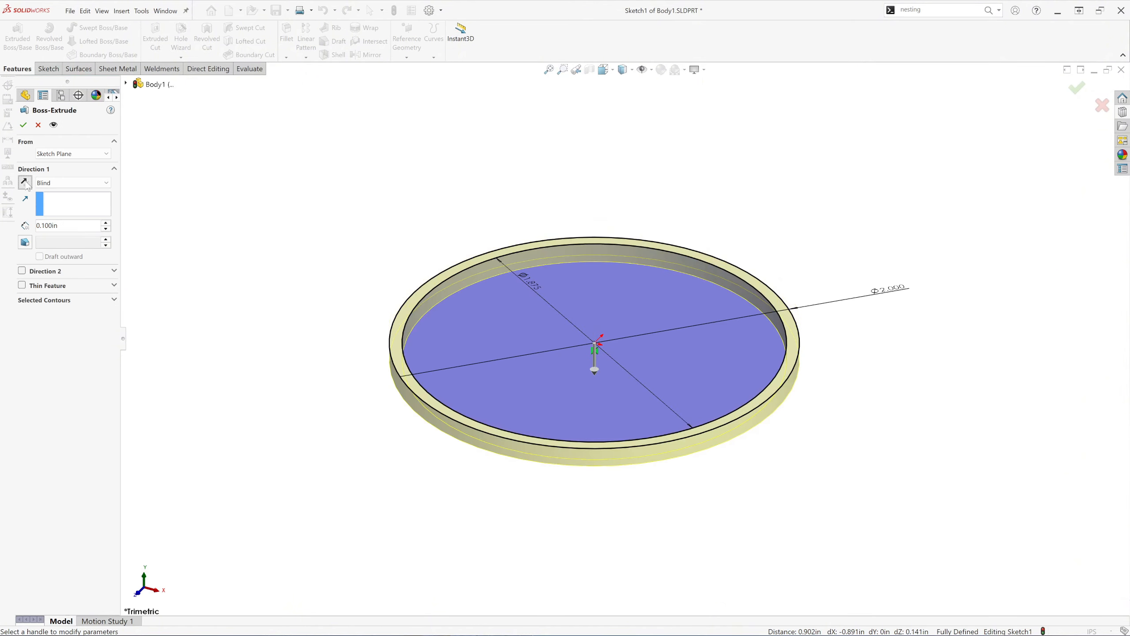
{"action": "double_click", "coordinate": [48, 225]}
{"action": "type", "text": "3"}
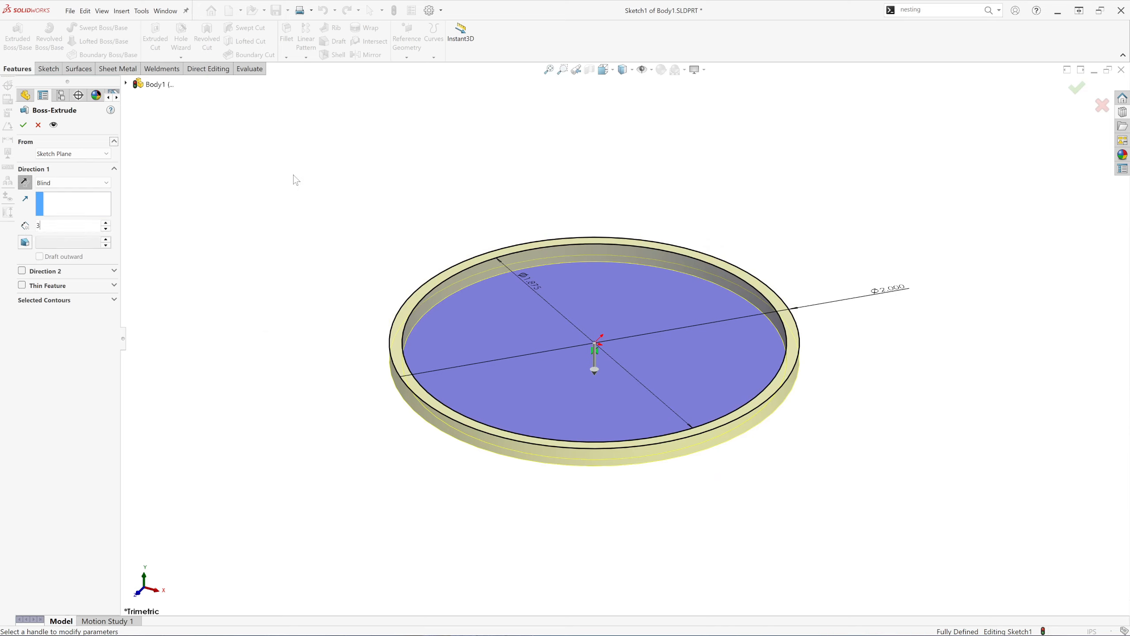
{"action": "key", "text": "Return"}
{"action": "scroll", "coordinate": [468, 256], "scroll_direction": "up", "scroll_amount": 3}
{"action": "scroll", "coordinate": [635, 435], "scroll_direction": "down", "scroll_amount": 1}
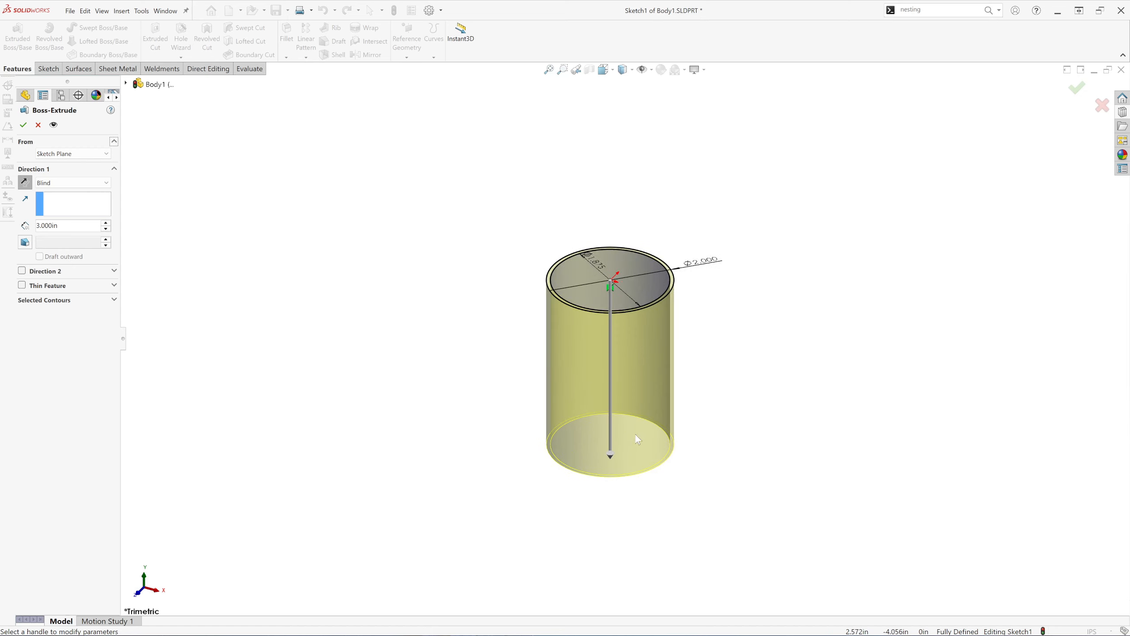
{"action": "scroll", "coordinate": [641, 360], "scroll_direction": "down", "scroll_amount": 1}
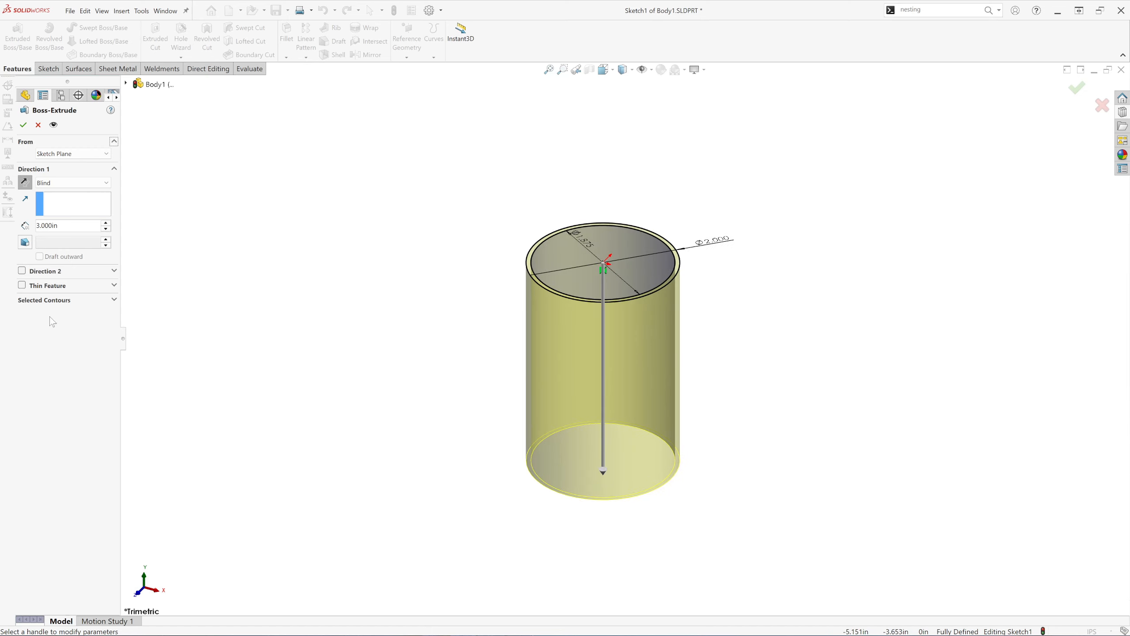
{"action": "left_click", "coordinate": [23, 124]}
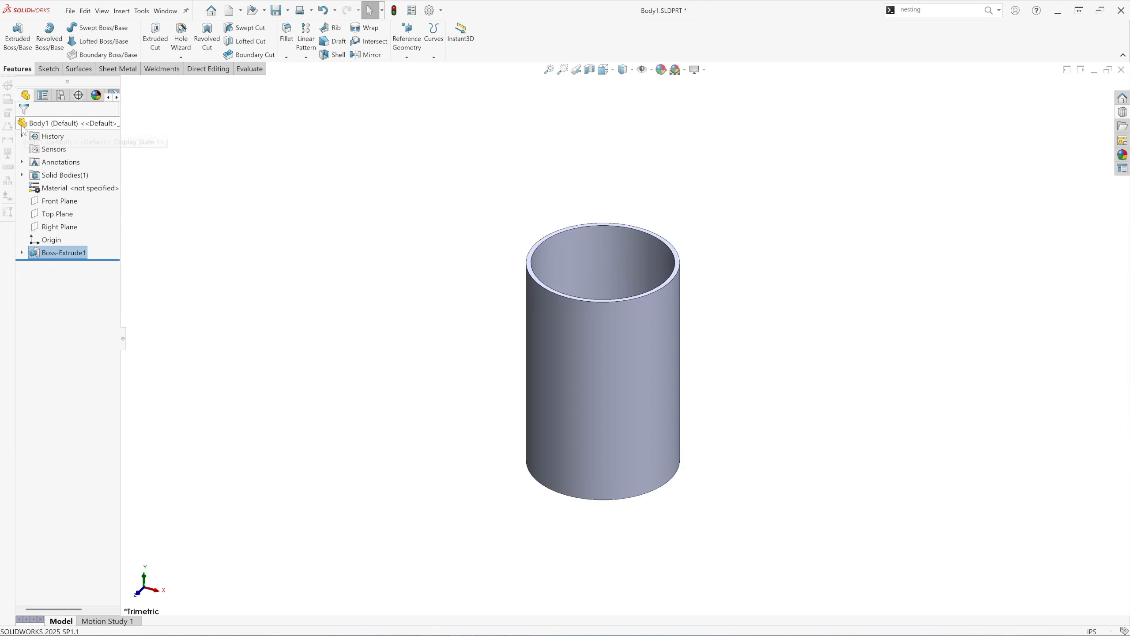
Step: On the Front Plane, sketch a circle about 1.49 in in diameter, off the cylinder's axis and near mid-height
{"action": "left_click", "coordinate": [56, 201]}
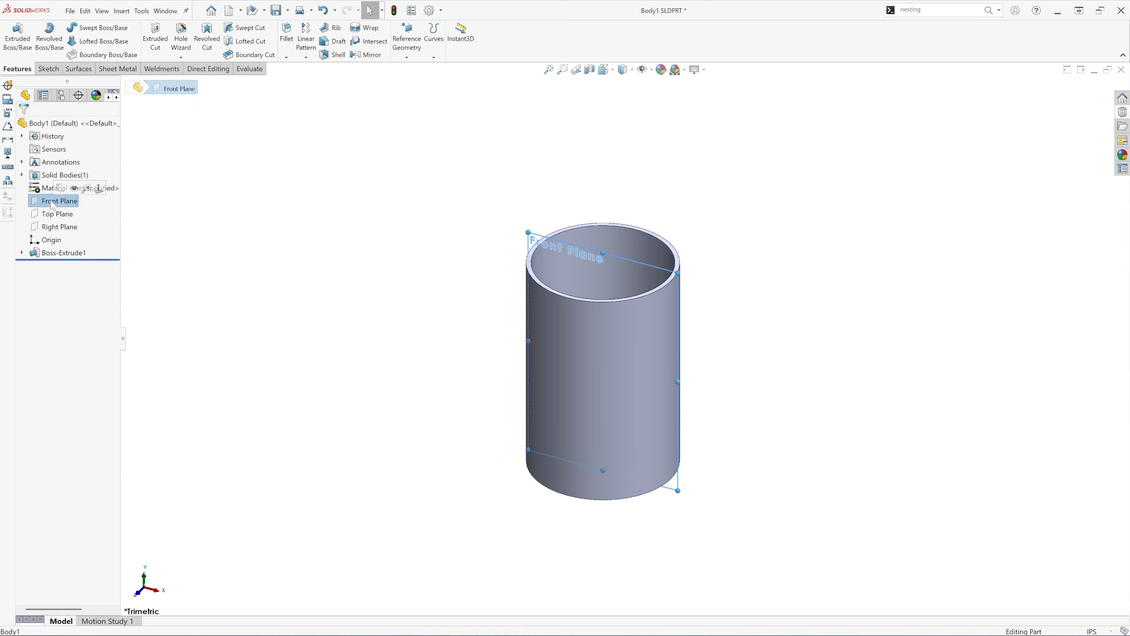
{"action": "left_click", "coordinate": [60, 189]}
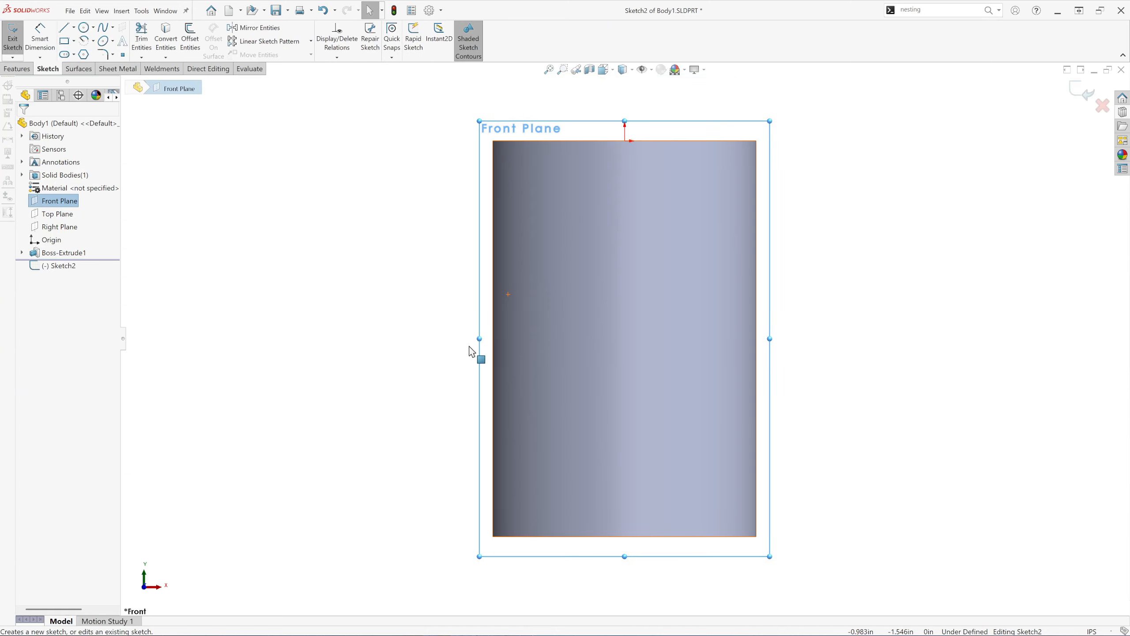
{"action": "left_click", "coordinate": [84, 28]}
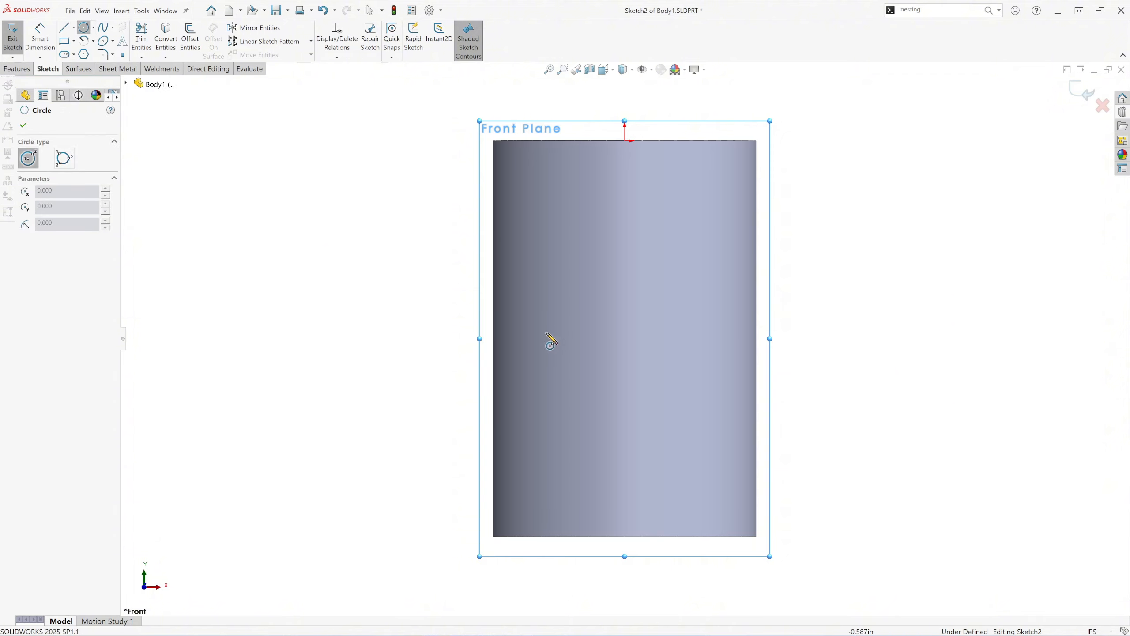
{"action": "mouse_move", "coordinate": [540, 337]}
{"action": "left_mouse_down"}
{"action": "mouse_move", "coordinate": [581, 296]}
{"action": "mouse_move", "coordinate": [597, 257]}
{"action": "left_mouse_up"}
{"action": "left_click", "coordinate": [23, 125]}
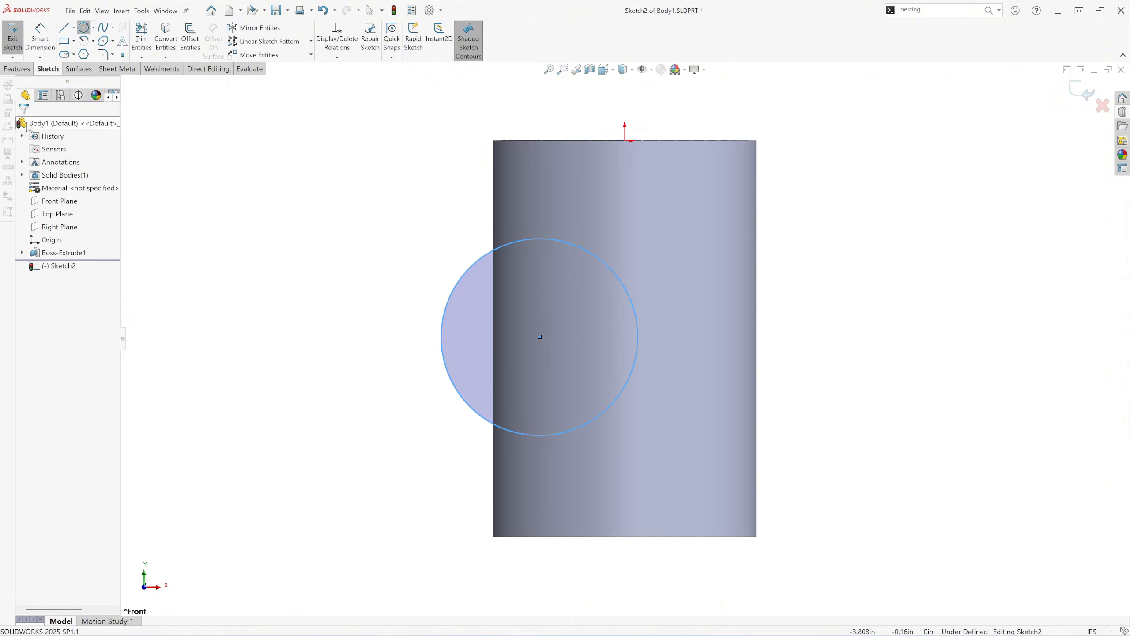
Step: Dimension the circle's diameter to 1.5 in
{"action": "left_click", "coordinate": [40, 37]}
{"action": "left_click", "coordinate": [485, 256]}
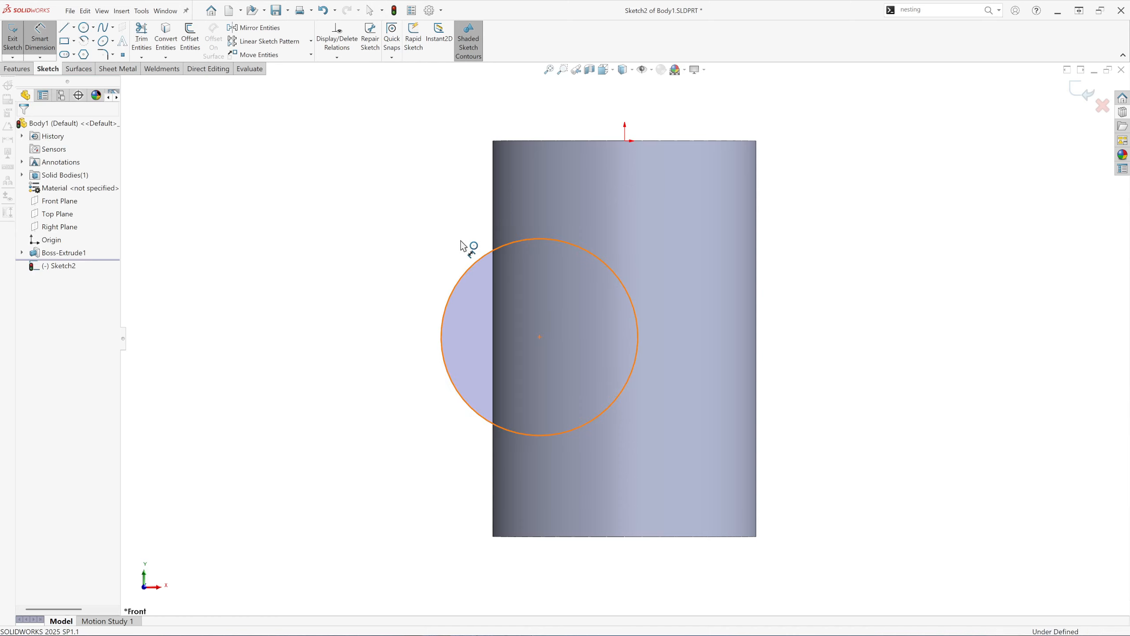
{"action": "left_click", "coordinate": [423, 240]}
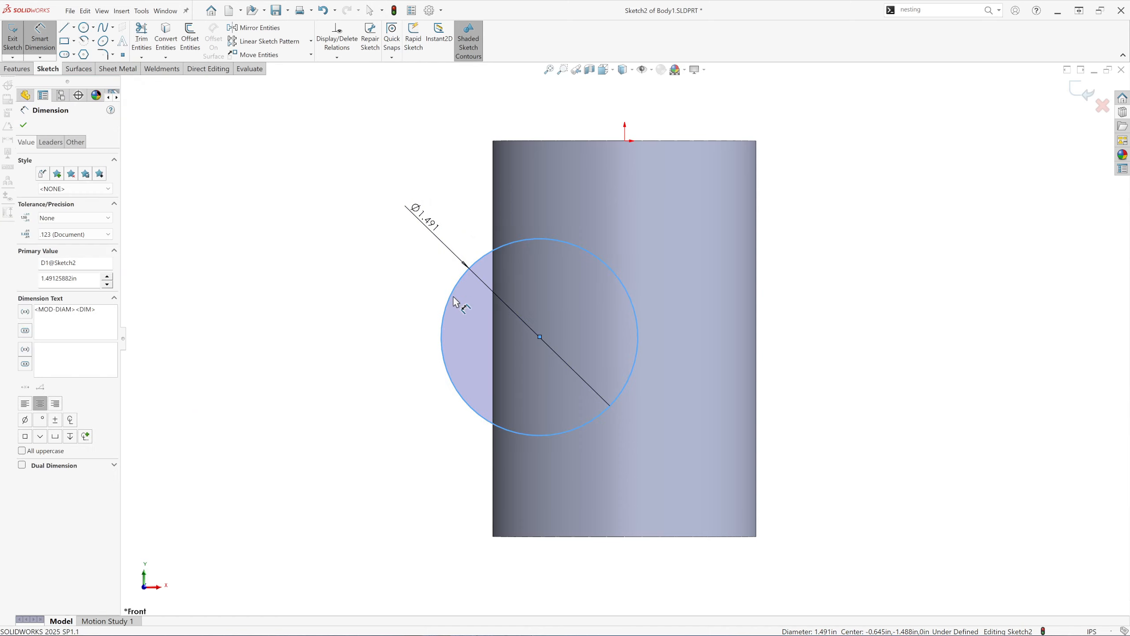
{"action": "type", "text": "1.50"}
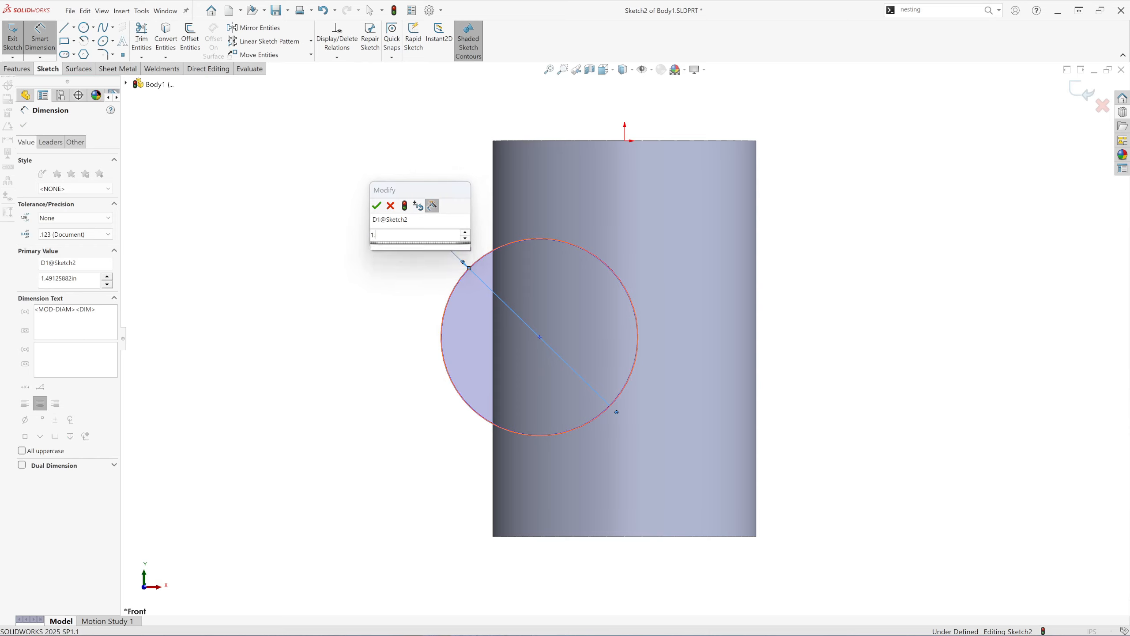
{"action": "left_click", "coordinate": [377, 205]}
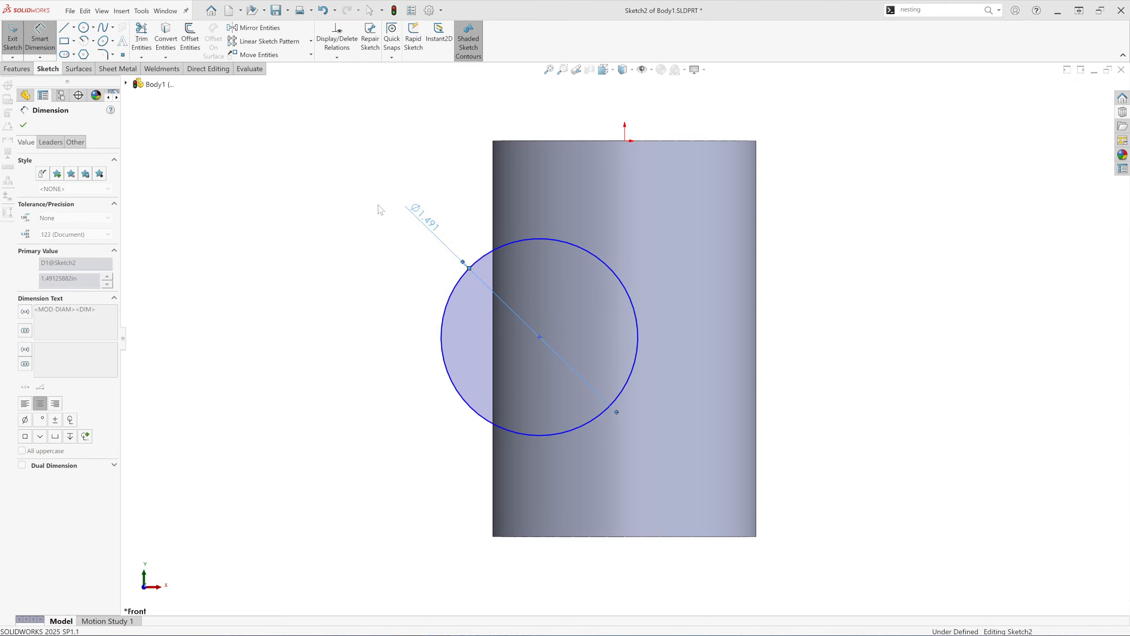
Step: Dimension the horizontal distance from the cylinder's left side edge to the circle's centre to 1 in
{"action": "left_click", "coordinate": [540, 338]}
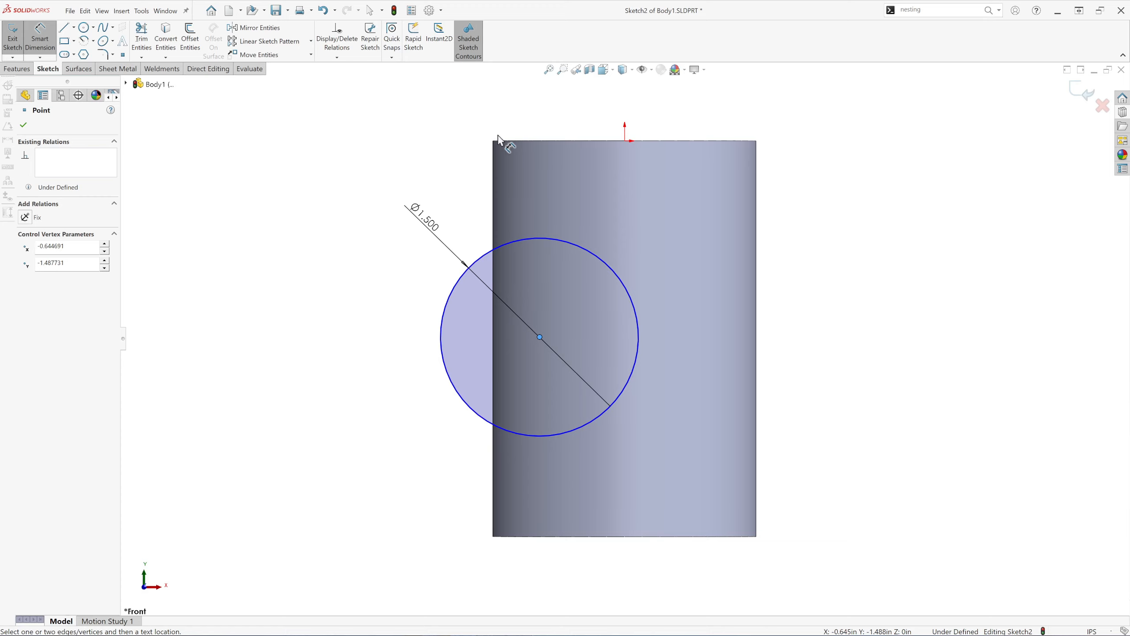
{"action": "left_click", "coordinate": [494, 196]}
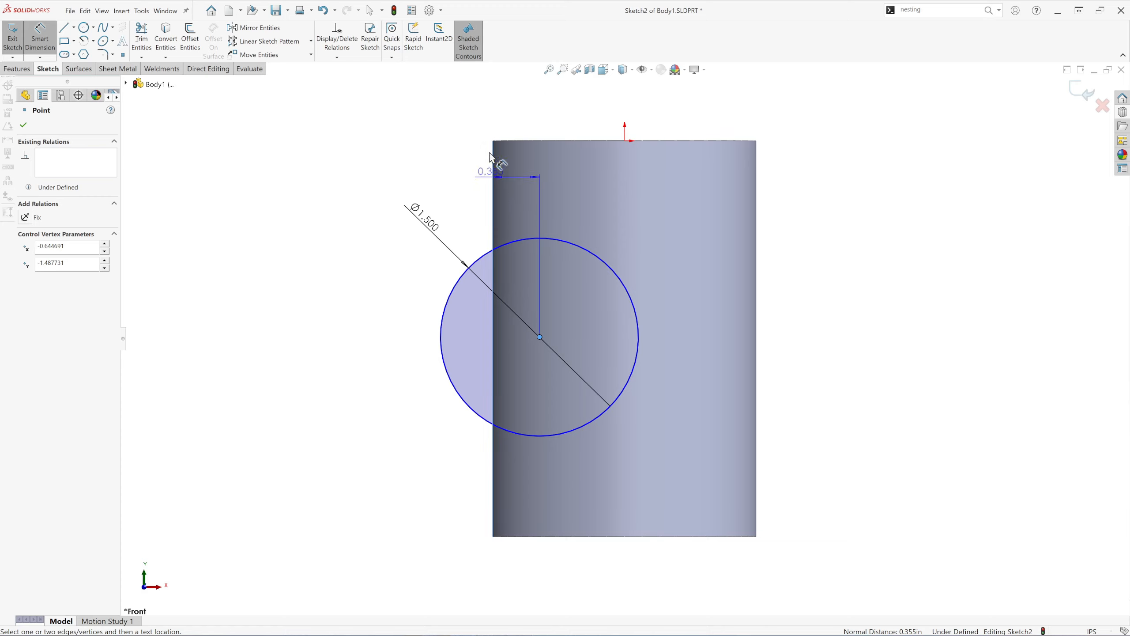
{"action": "left_click", "coordinate": [515, 121]}
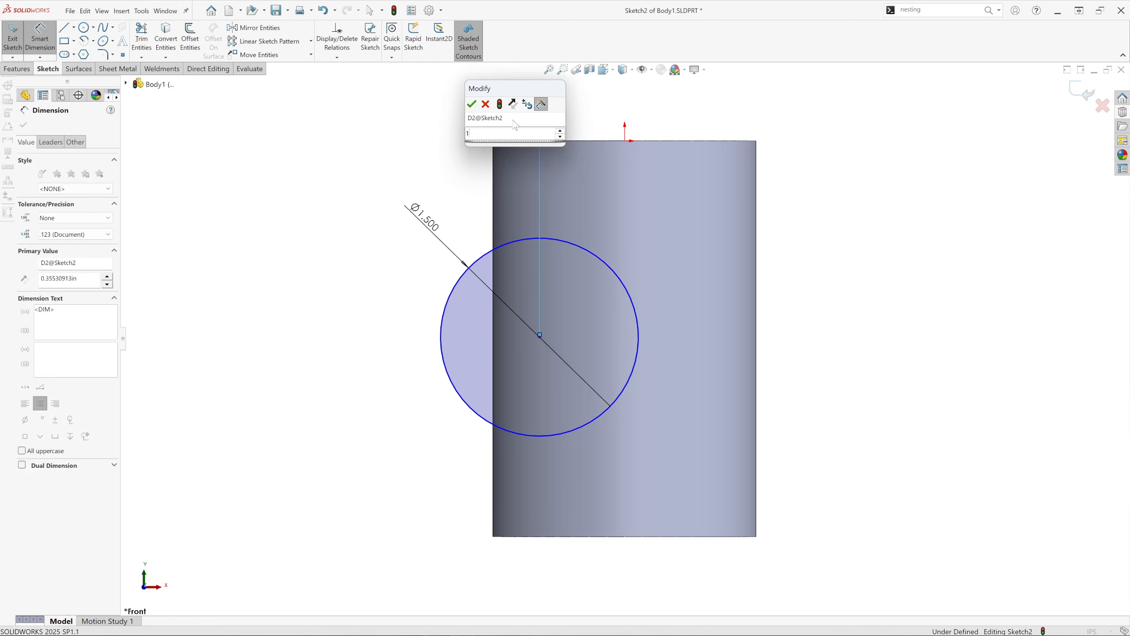
{"action": "key", "text": "Return"}
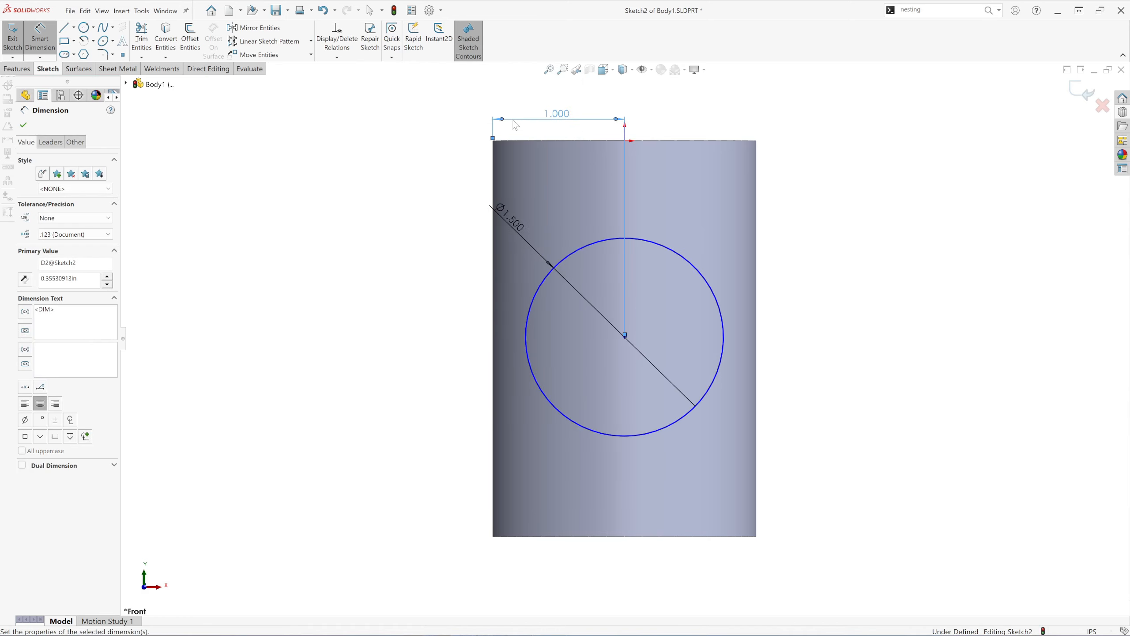
Step: Dimension the vertical distance from the cylinder's top edge to the circle's centre to 1.5 in
{"action": "left_click", "coordinate": [722, 139]}
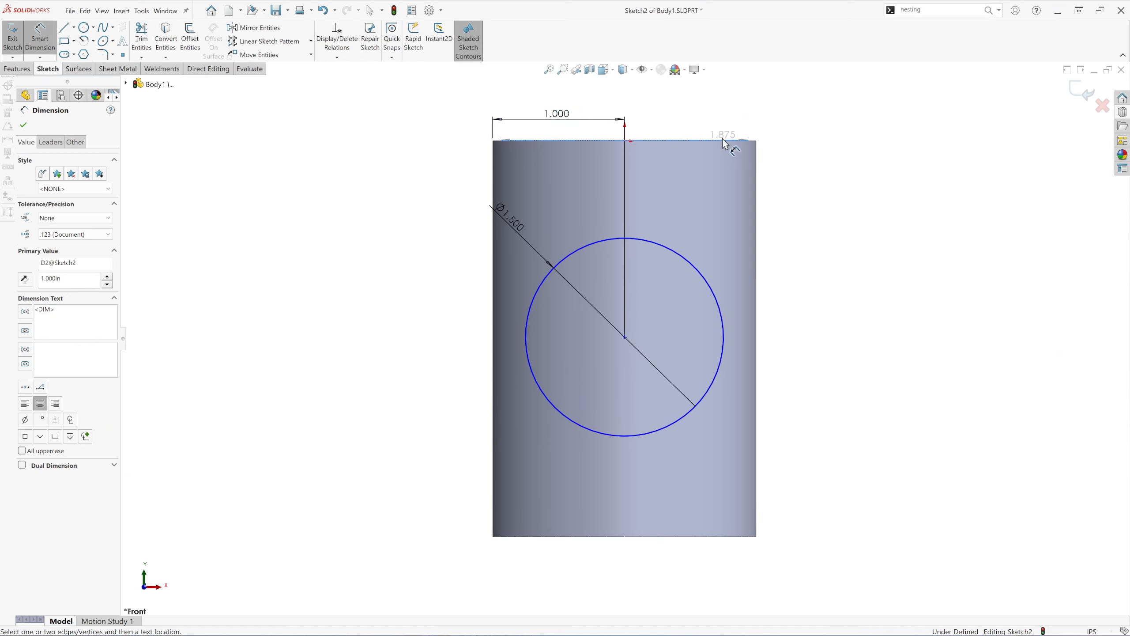
{"action": "left_click", "coordinate": [625, 337]}
{"action": "left_click", "coordinate": [807, 245]}
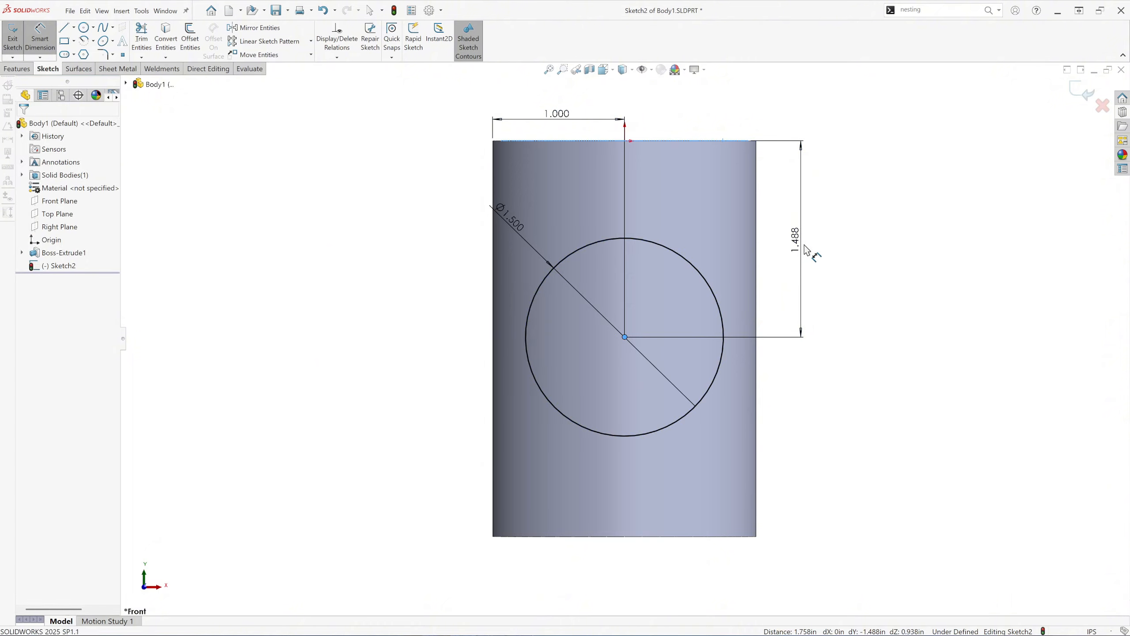
{"action": "type", "text": "1.5"}
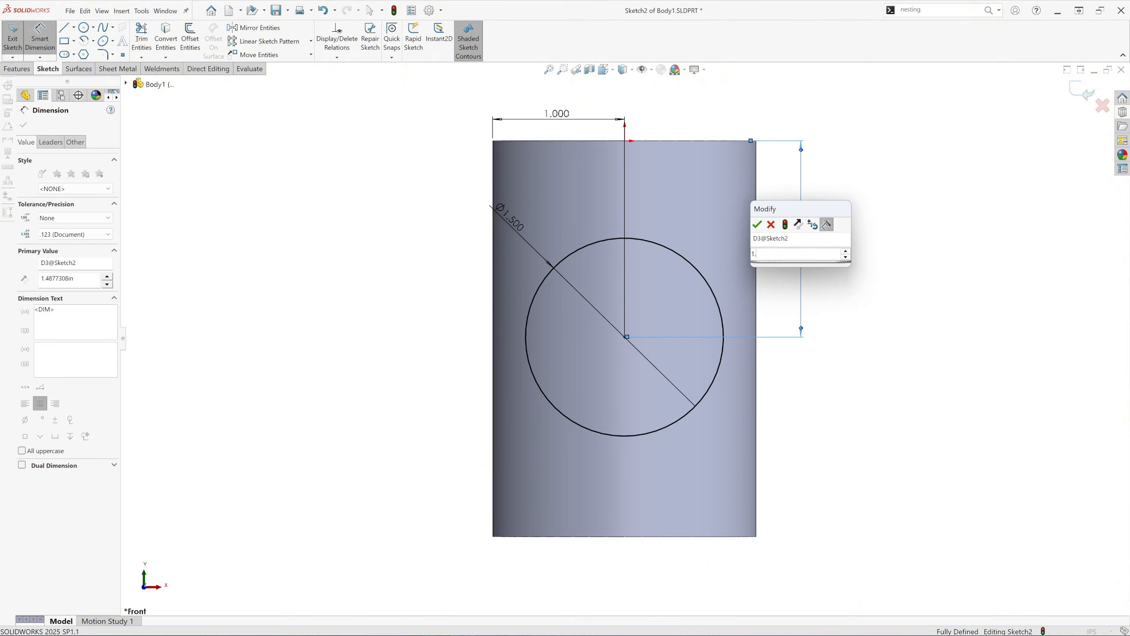
{"action": "left_click", "coordinate": [762, 225]}
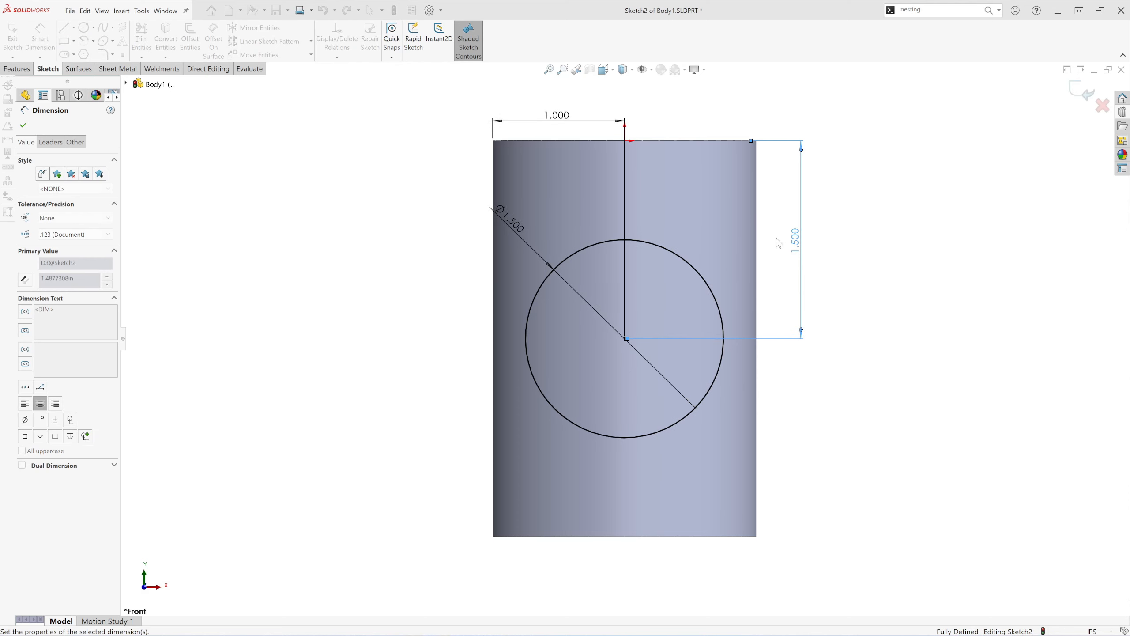
{"action": "left_click", "coordinate": [24, 126]}
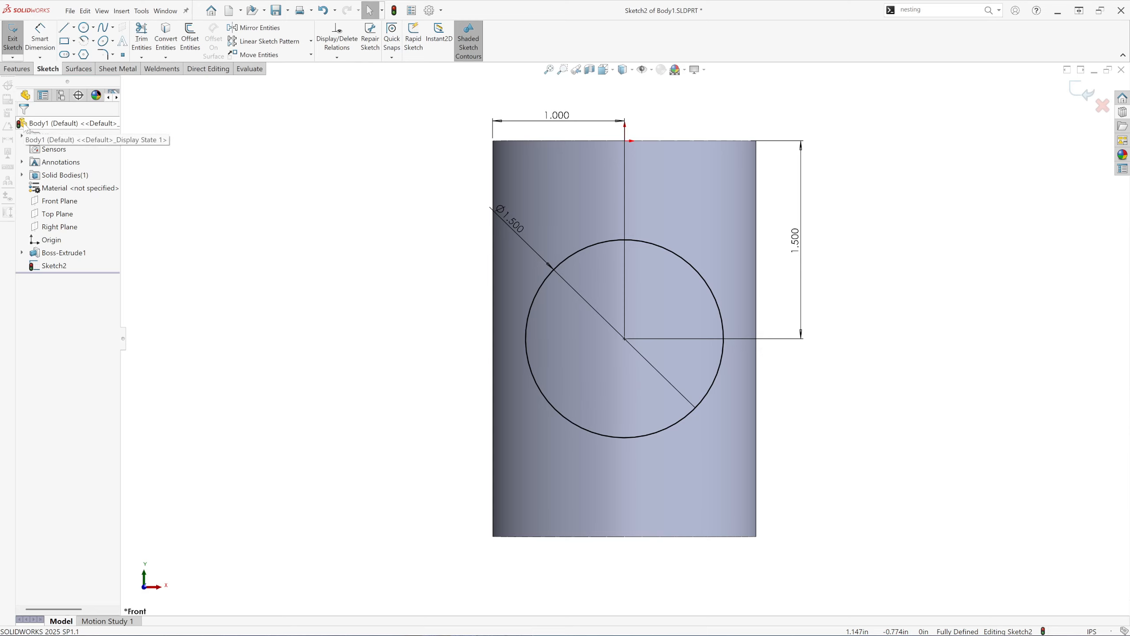
Step: Cut-extrude the circle through the cylinder walls in both directions with the Through All - Both end condition
{"action": "left_click", "coordinate": [17, 69]}
{"action": "left_click", "coordinate": [155, 45]}
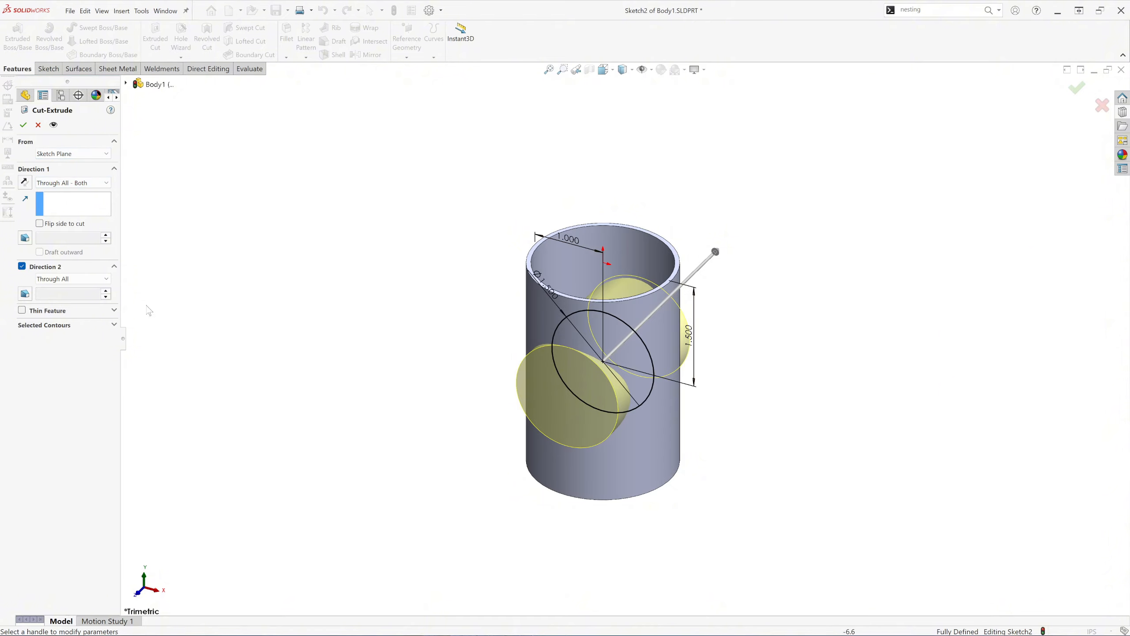
{"action": "left_click", "coordinate": [23, 125]}
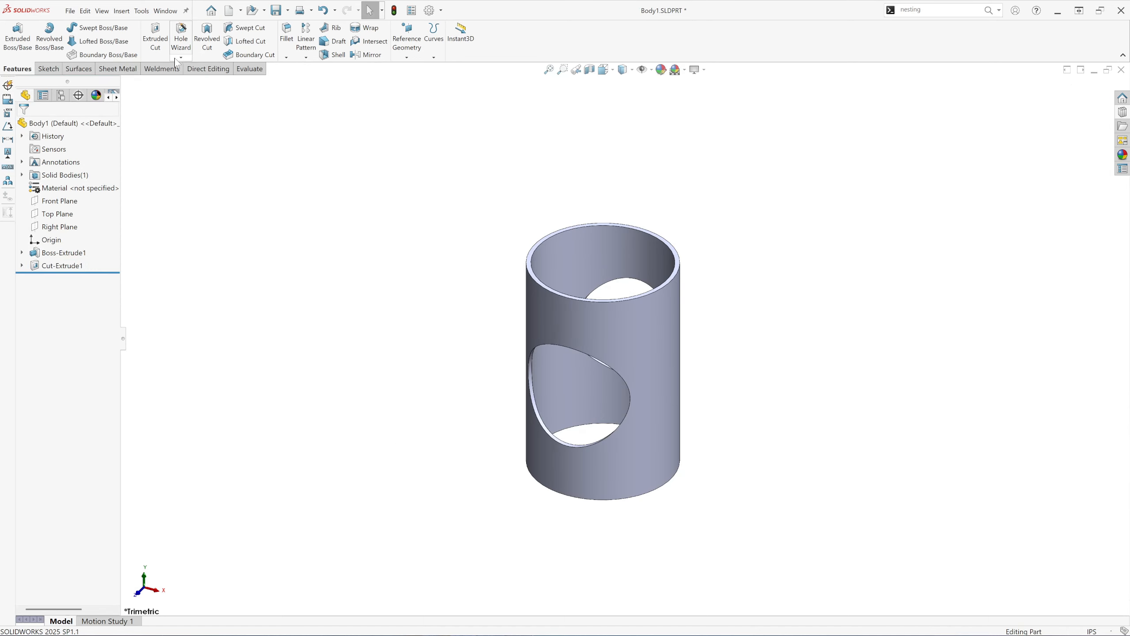
Step: Fillet the inner and outer edges of both circular openings with a 1/64 in (0.015625 in) radius
{"action": "left_click", "coordinate": [287, 33]}
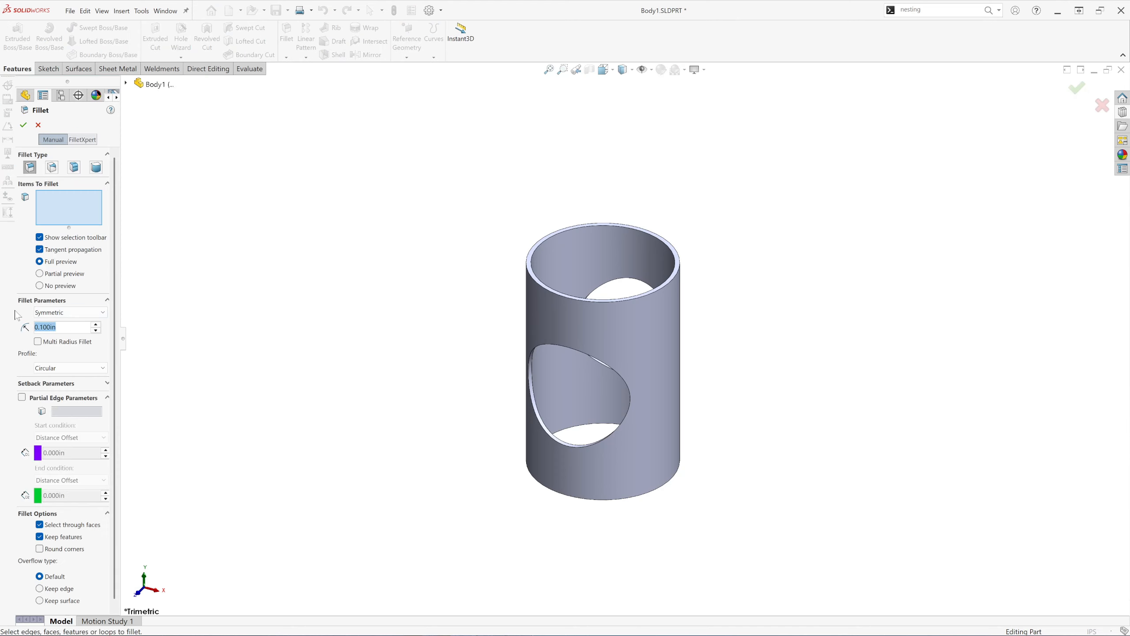
{"action": "type", "text": "1/"}
{"action": "type", "text": "6"}
{"action": "scroll", "coordinate": [579, 403], "scroll_direction": "down", "scroll_amount": 3}
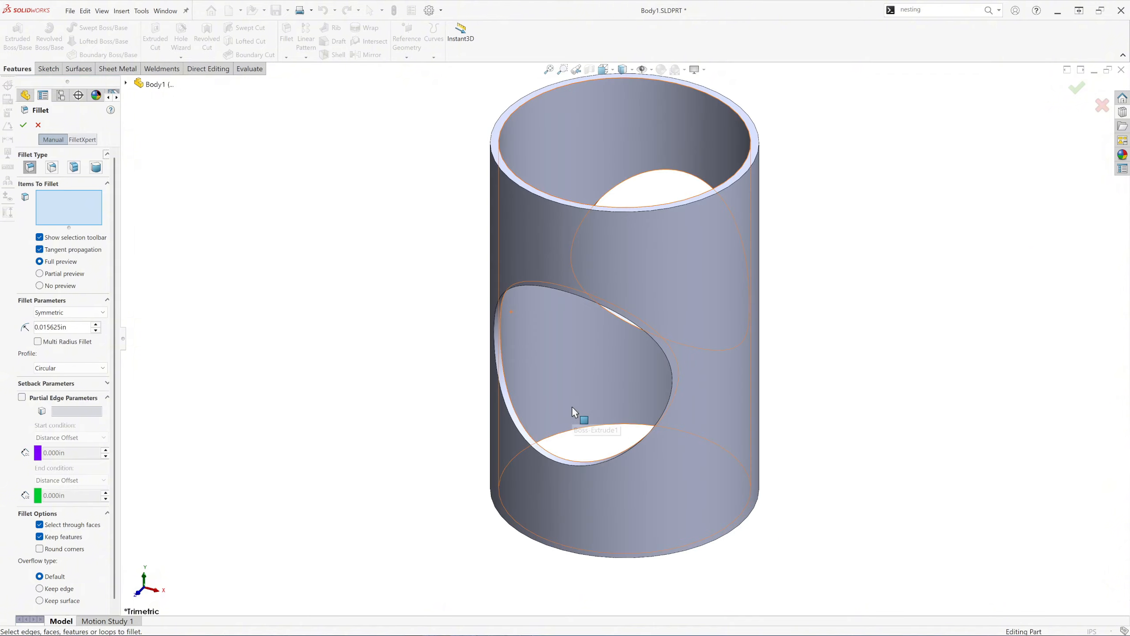
{"action": "left_click", "coordinate": [516, 425]}
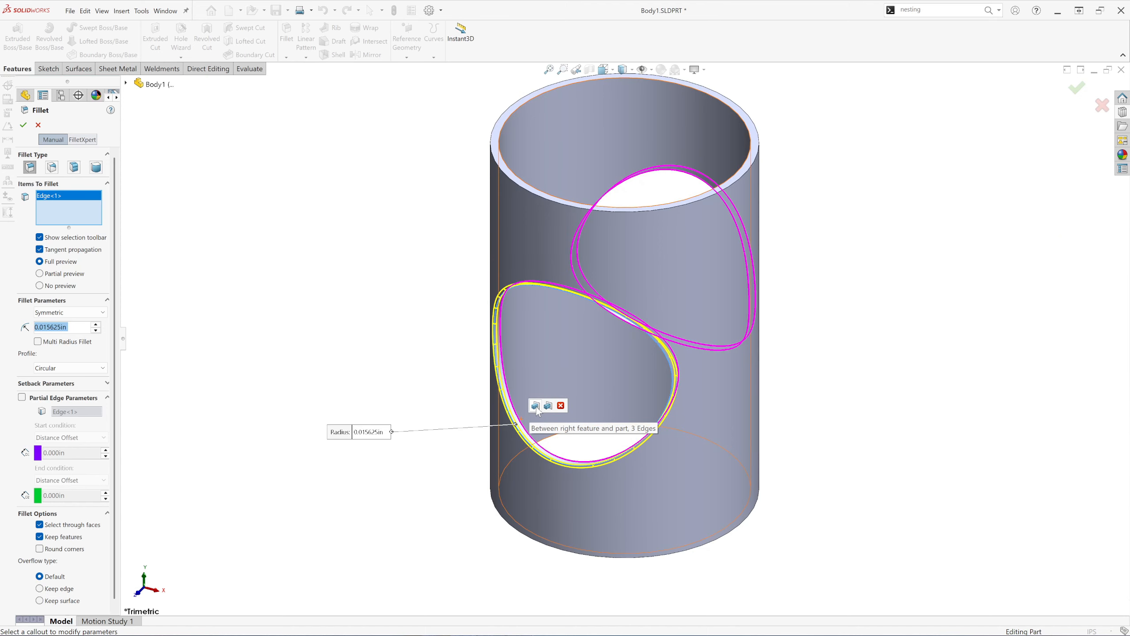
{"action": "left_click", "coordinate": [536, 406]}
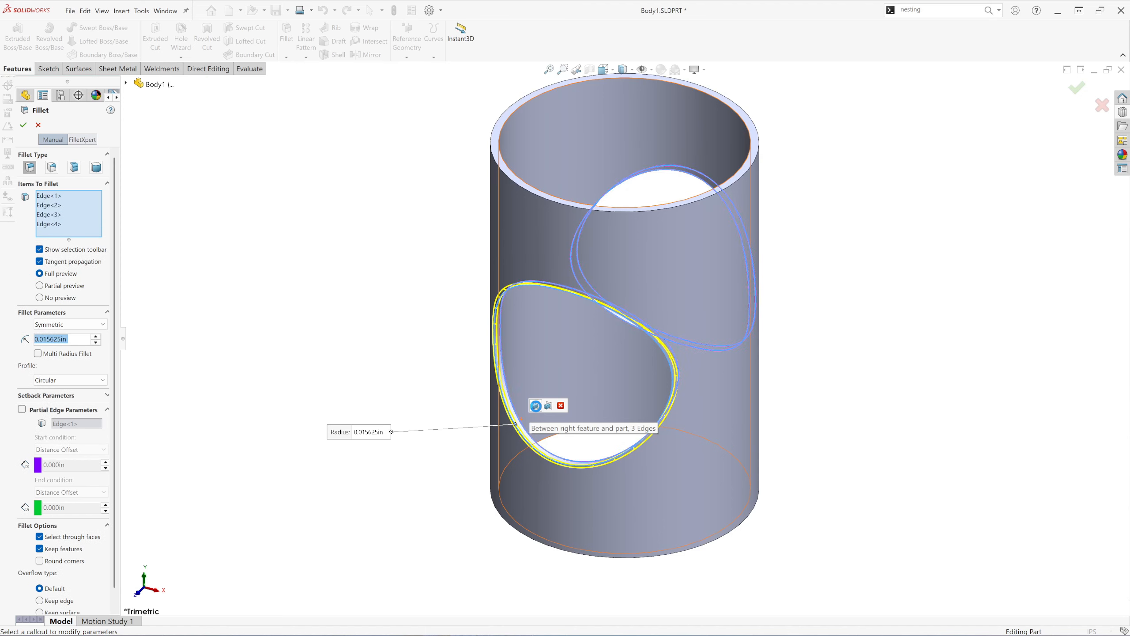
{"action": "left_click", "coordinate": [23, 125]}
Step: Examine the fillets around both openings up close from several angles and return to the Dimetric view
{"action": "scroll", "coordinate": [550, 458], "scroll_direction": "down", "scroll_amount": 3}
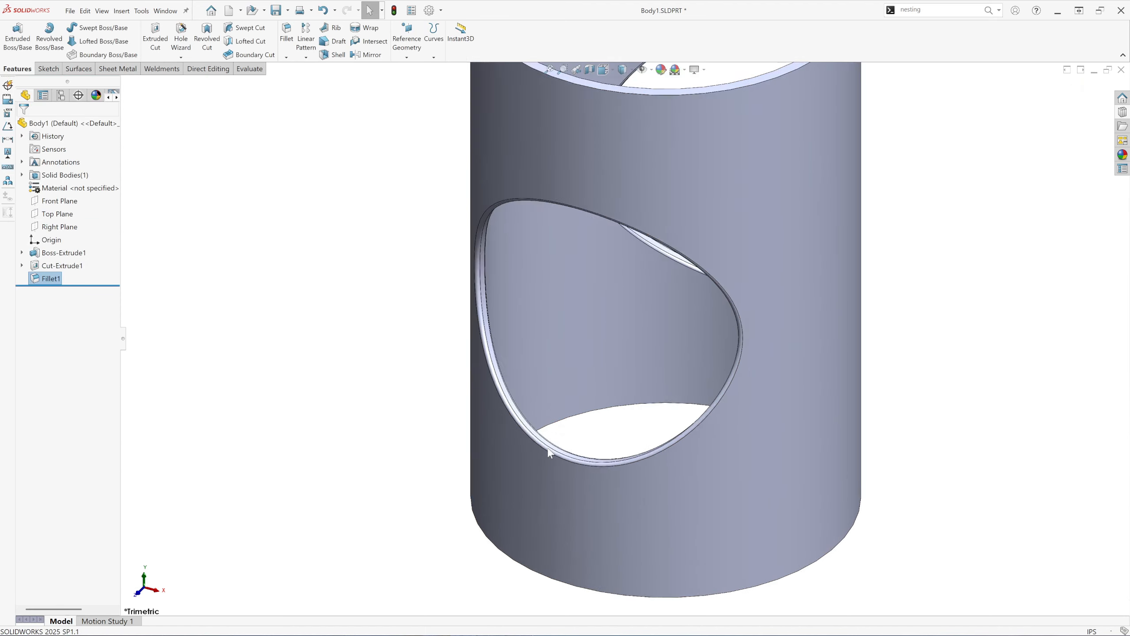
{"action": "scroll", "coordinate": [549, 453], "scroll_direction": "down", "scroll_amount": 4}
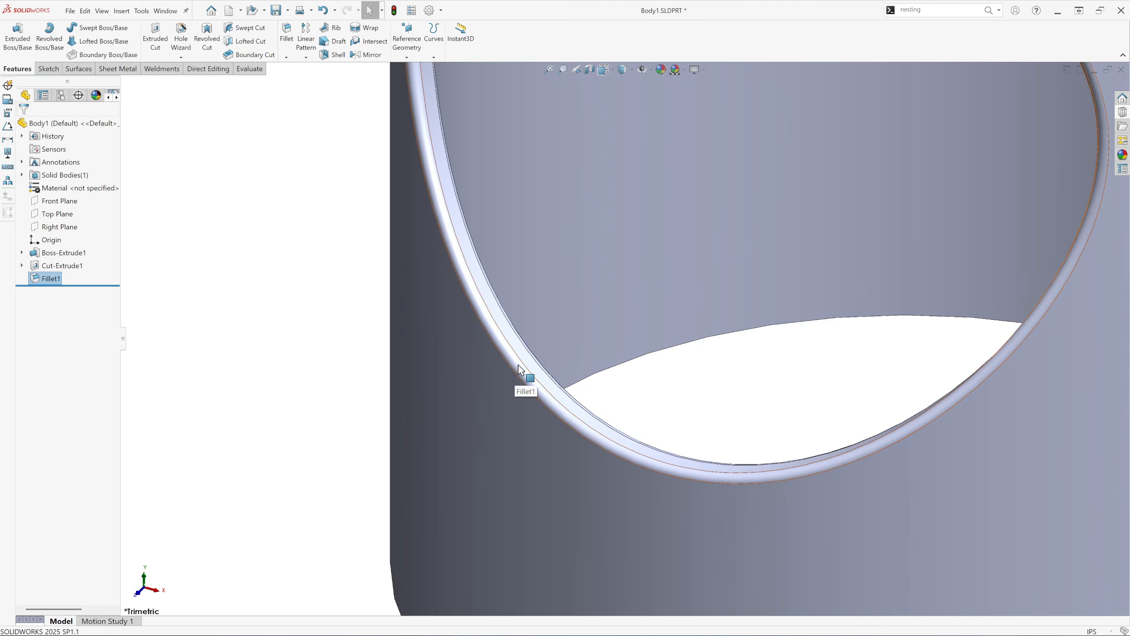
{"action": "key", "text": "f"}
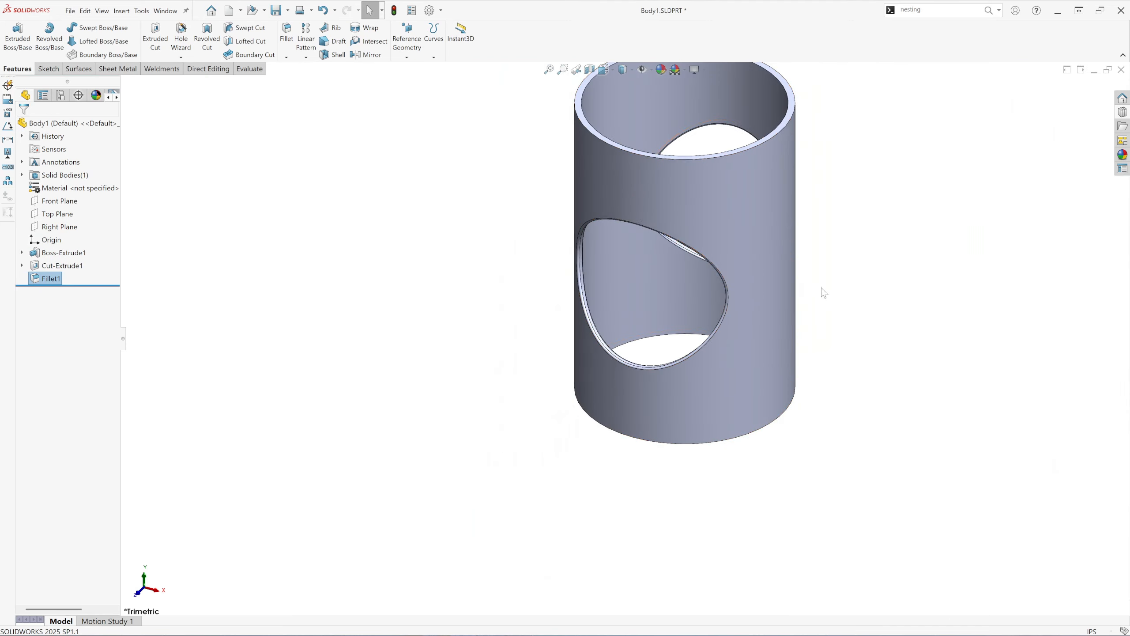
{"action": "middle_click_drag", "start_coordinate": [824, 292], "coordinate": [693, 328]}
{"action": "scroll", "coordinate": [794, 268], "scroll_direction": "down", "scroll_amount": 5}
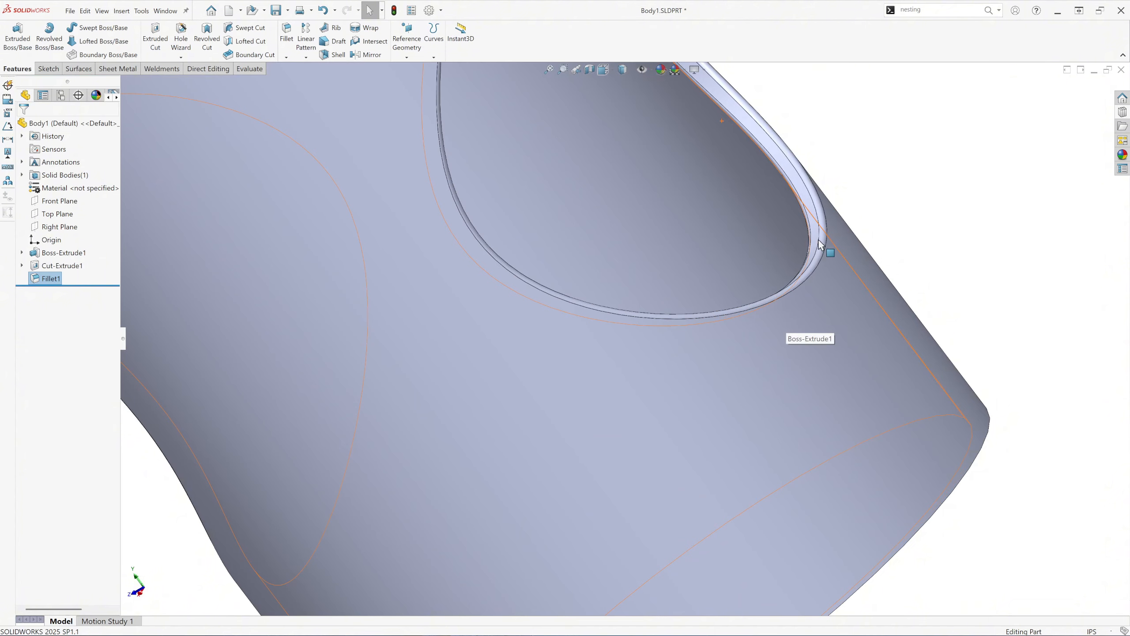
{"action": "scroll", "coordinate": [807, 242], "scroll_direction": "up", "scroll_amount": 3}
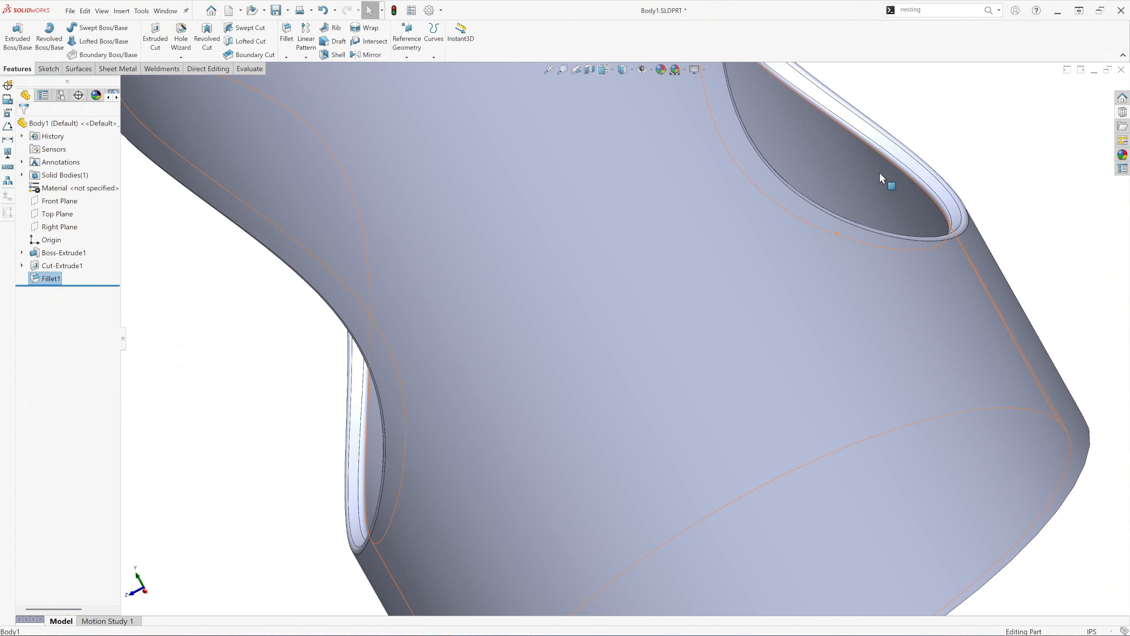
{"action": "left_click", "coordinate": [604, 69]}
{"action": "left_click", "coordinate": [659, 98]}
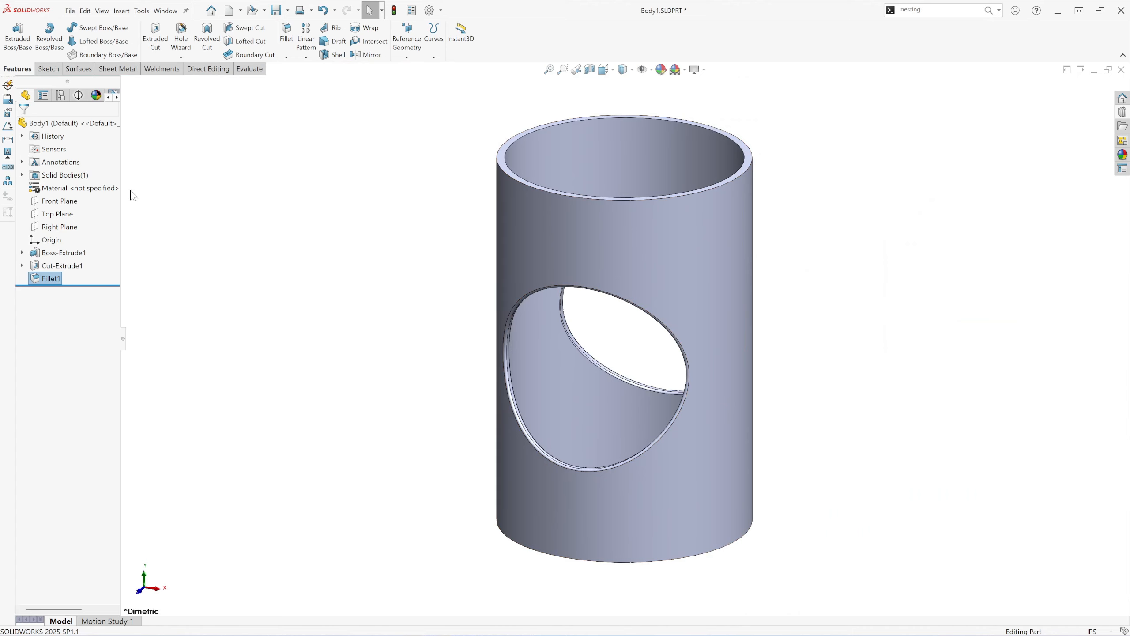
Step: Assign the AISI 304 steel material to the part and save the Body1 part
{"action": "left_click", "coordinate": [101, 192]}
{"action": "right_click", "coordinate": [102, 193]}
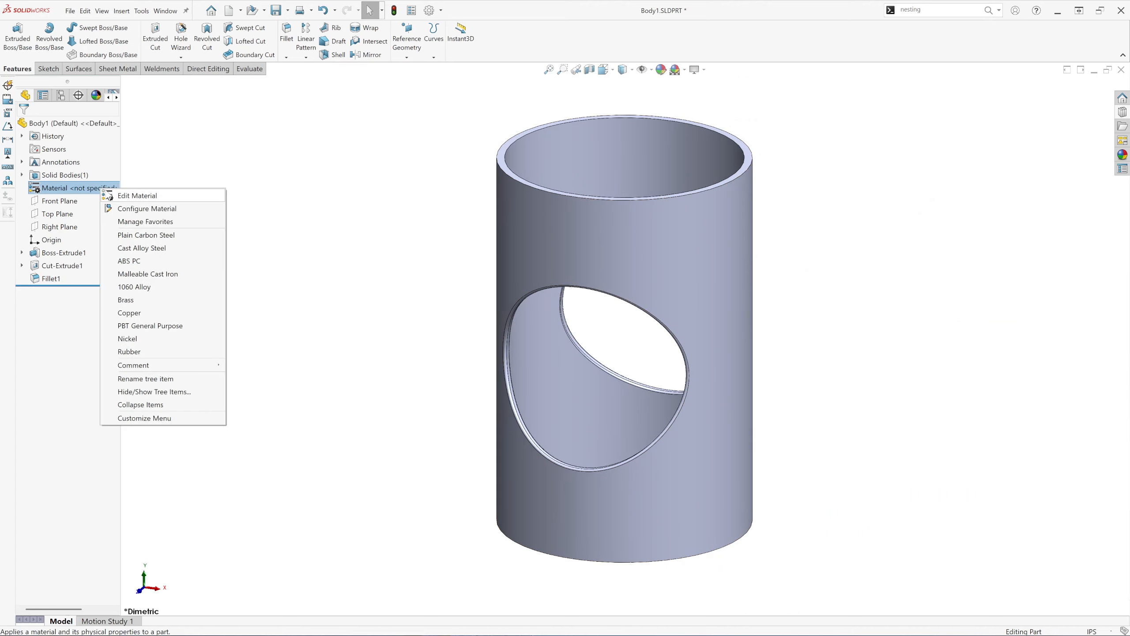
{"action": "left_click", "coordinate": [126, 196]}
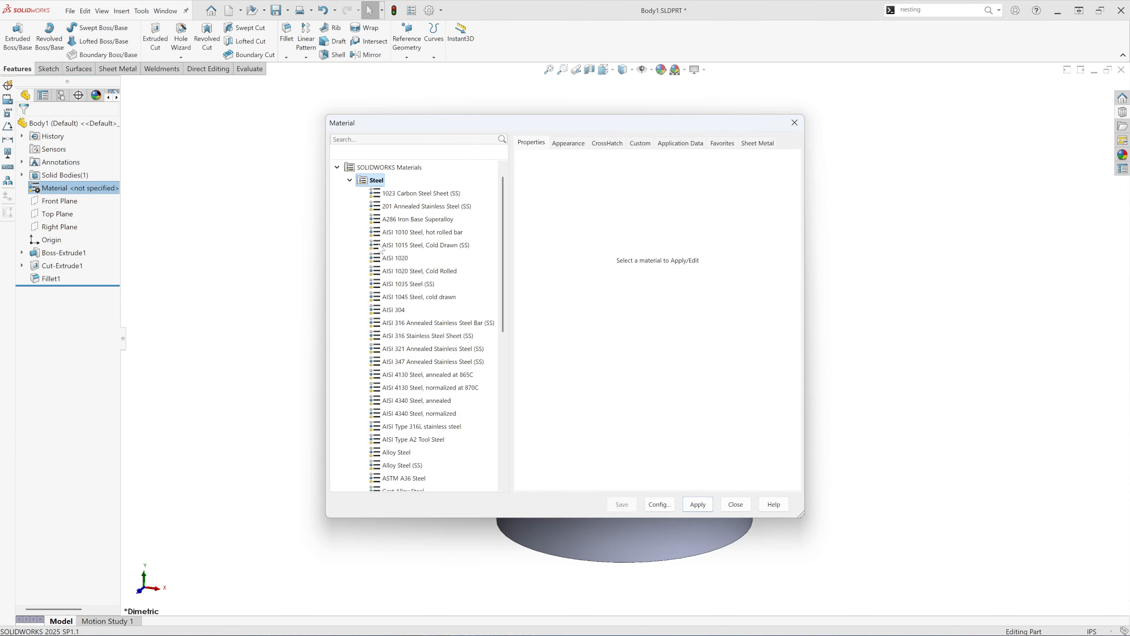
{"action": "left_click", "coordinate": [394, 310]}
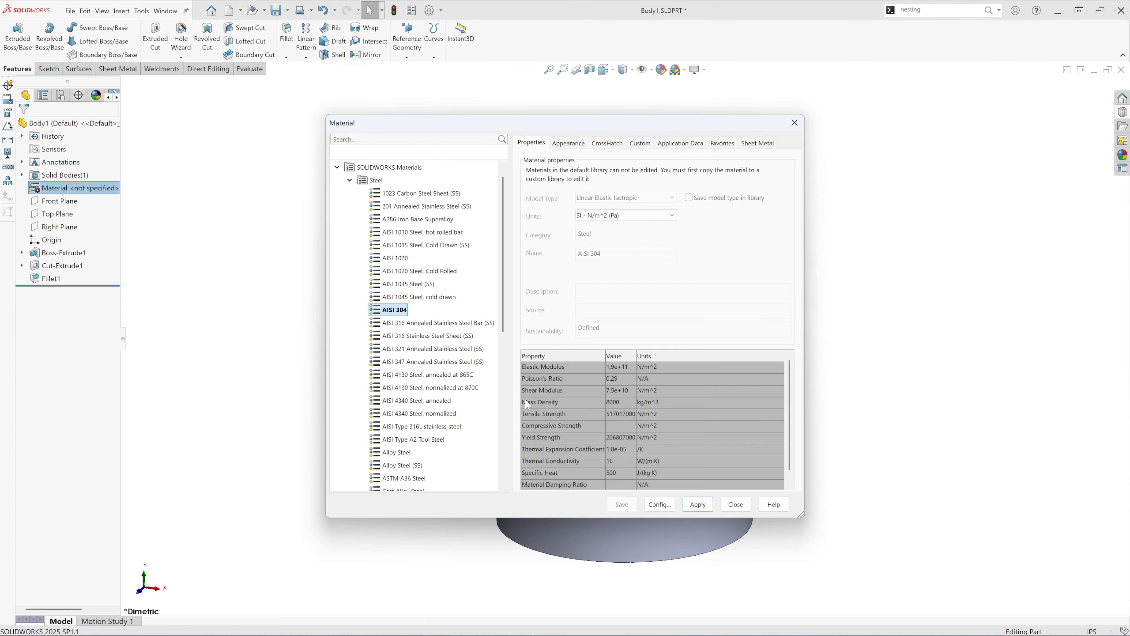
{"action": "left_click", "coordinate": [697, 505]}
{"action": "left_click", "coordinate": [735, 504]}
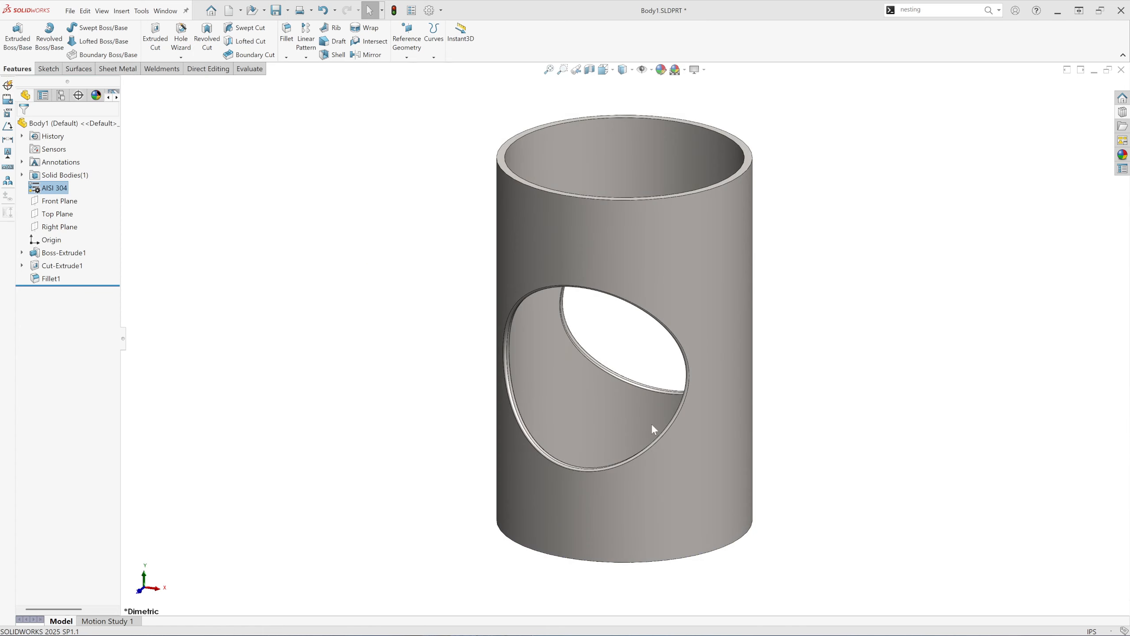
{"action": "left_click", "coordinate": [279, 14]}
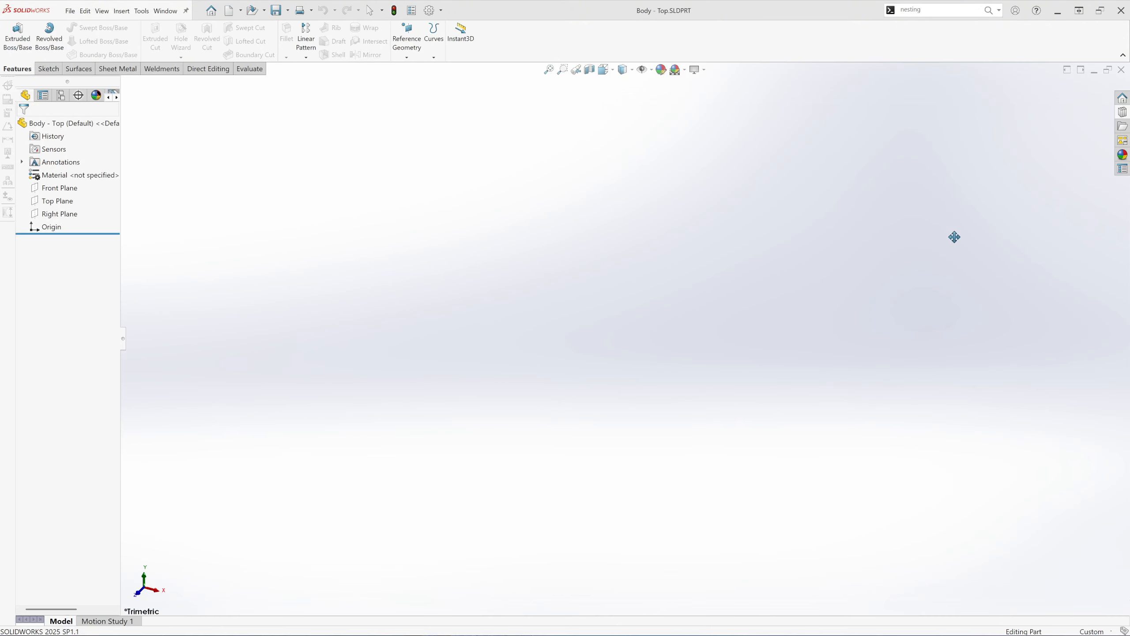
{"action": "left_click", "coordinate": [70, 10]}
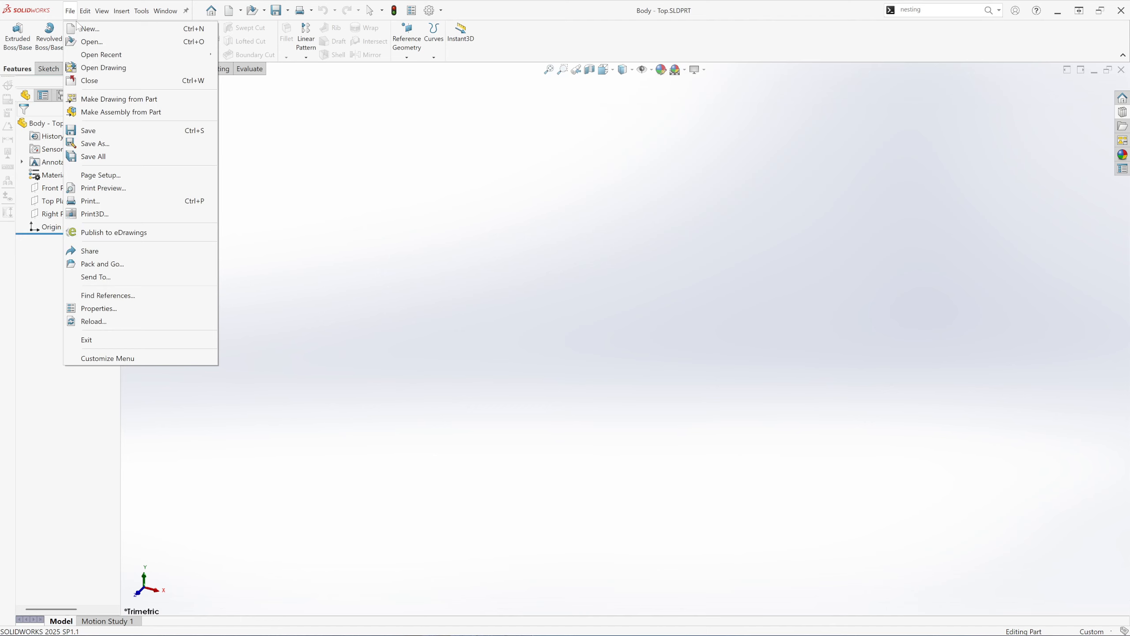
{"action": "left_click", "coordinate": [79, 29]}
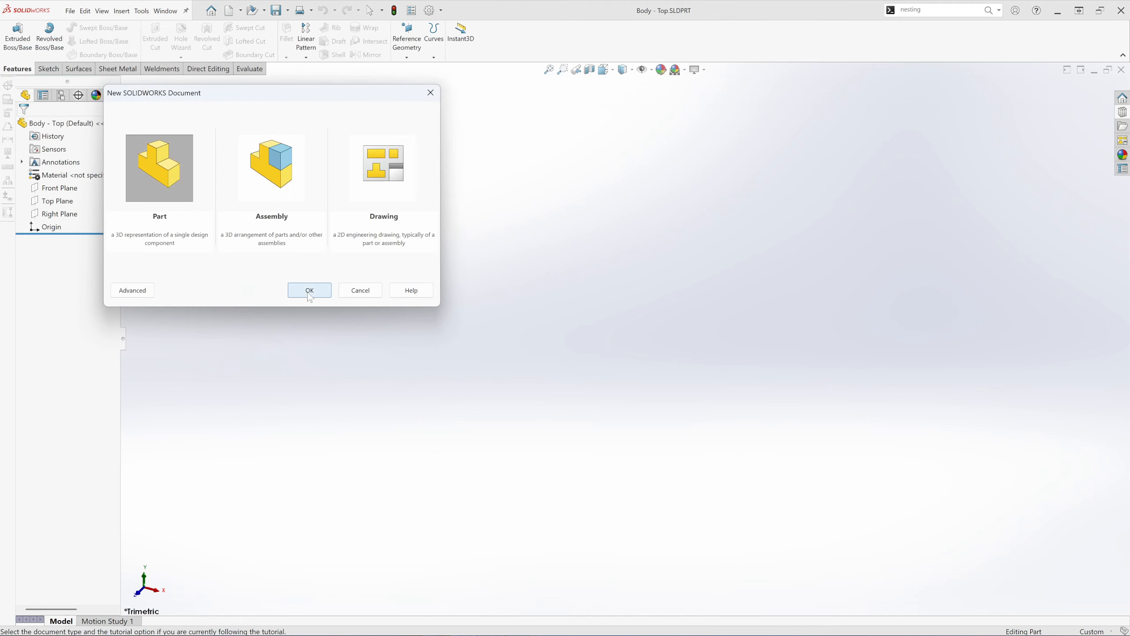
{"action": "left_click", "coordinate": [430, 92]}
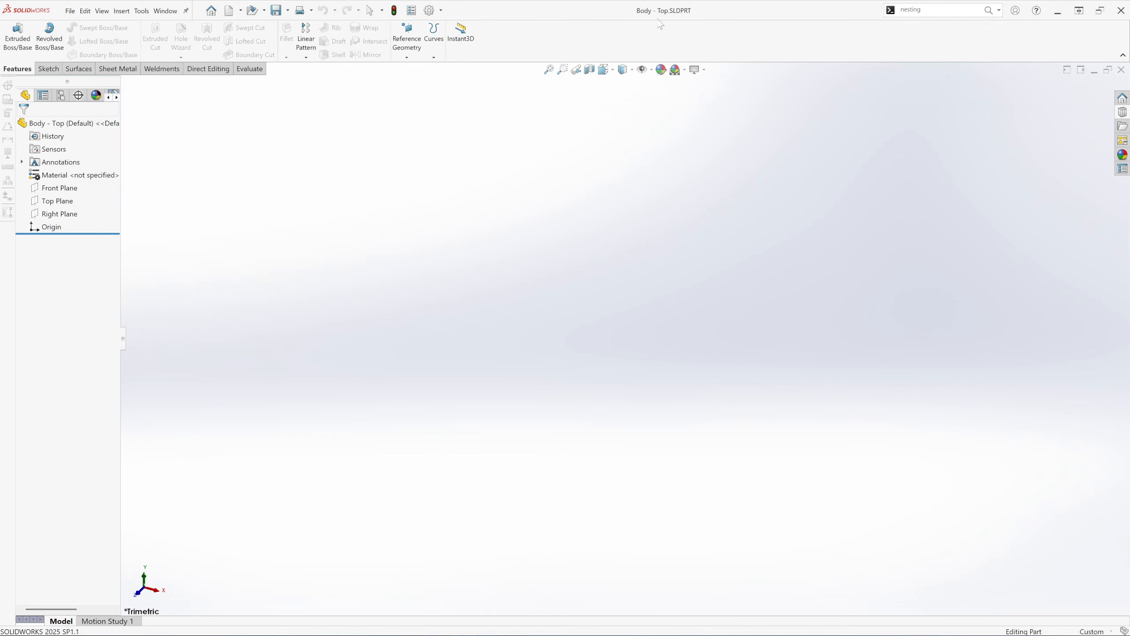
Step: Set the Body - Top part's document units to IPS (inch, pound, second) with three decimal places for length
{"action": "left_click", "coordinate": [430, 10]}
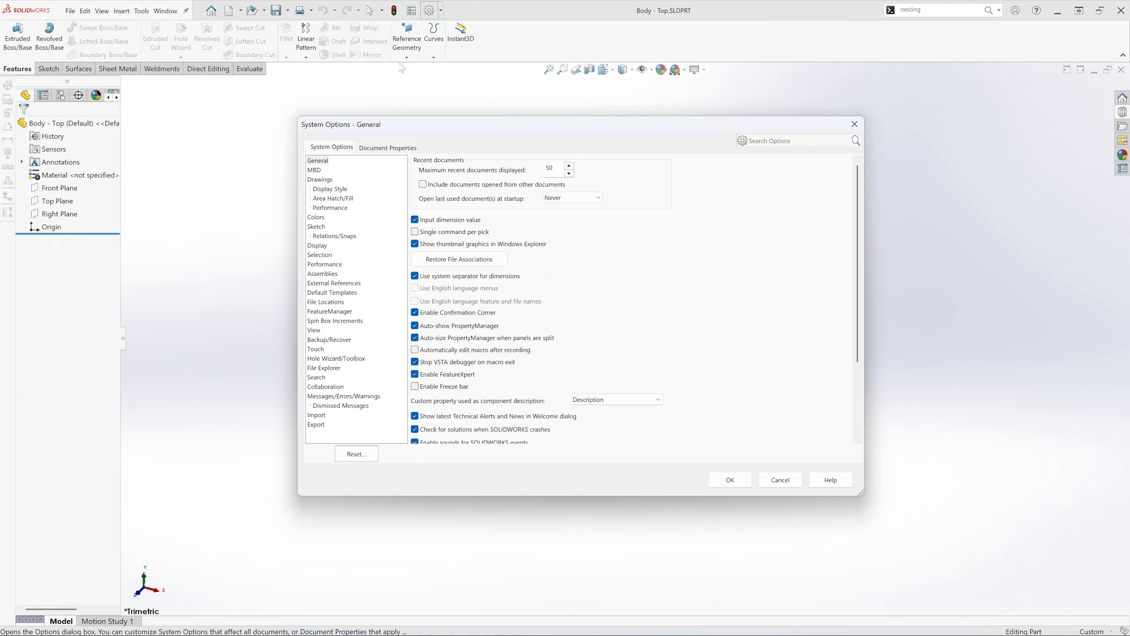
{"action": "left_click", "coordinate": [388, 148]}
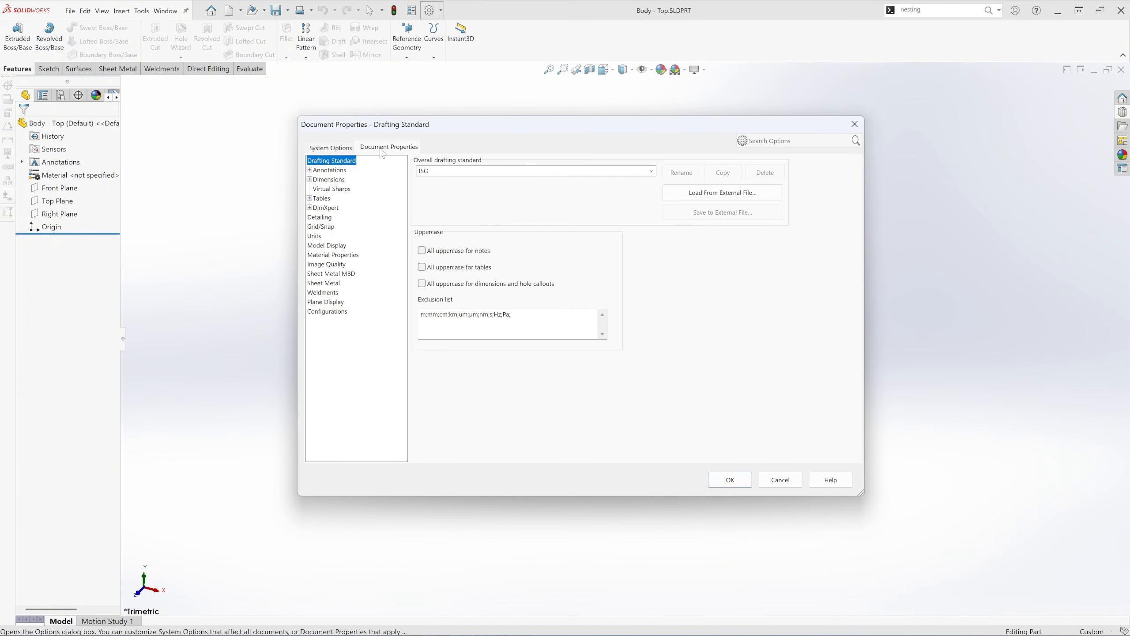
{"action": "left_click", "coordinate": [315, 236]}
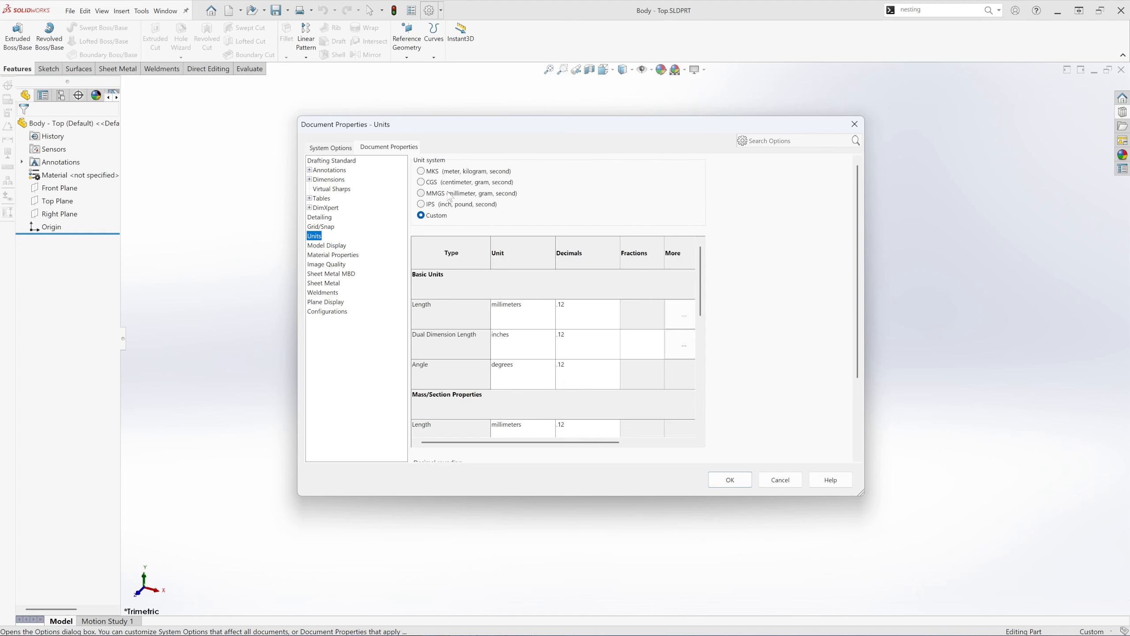
{"action": "left_click", "coordinate": [440, 205]}
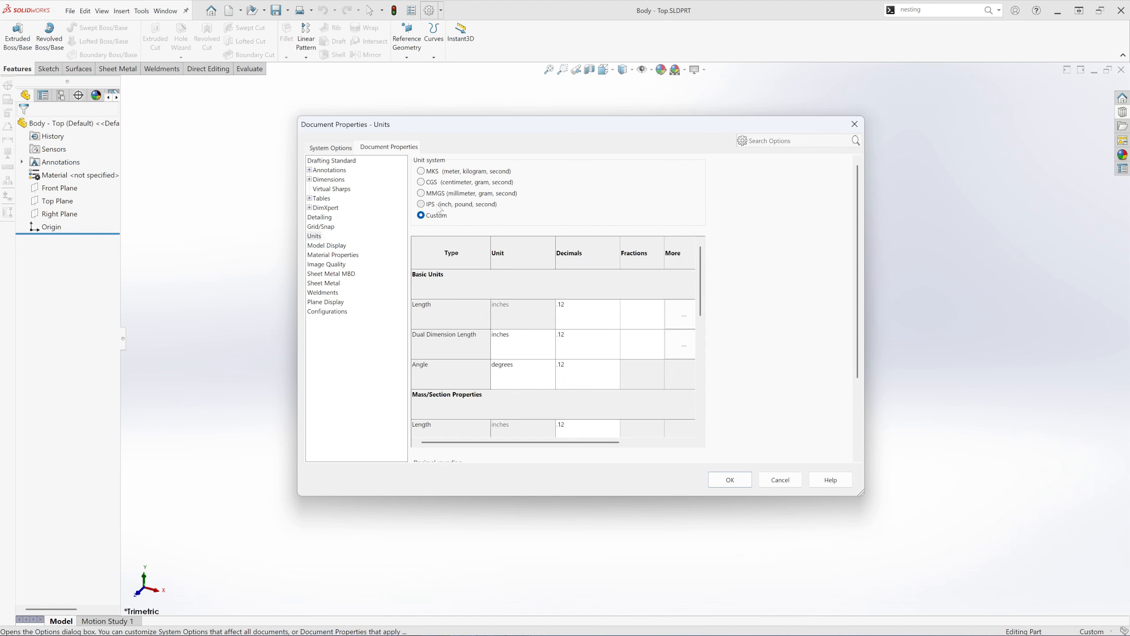
{"action": "left_click", "coordinate": [608, 312]}
{"action": "left_click", "coordinate": [568, 345]}
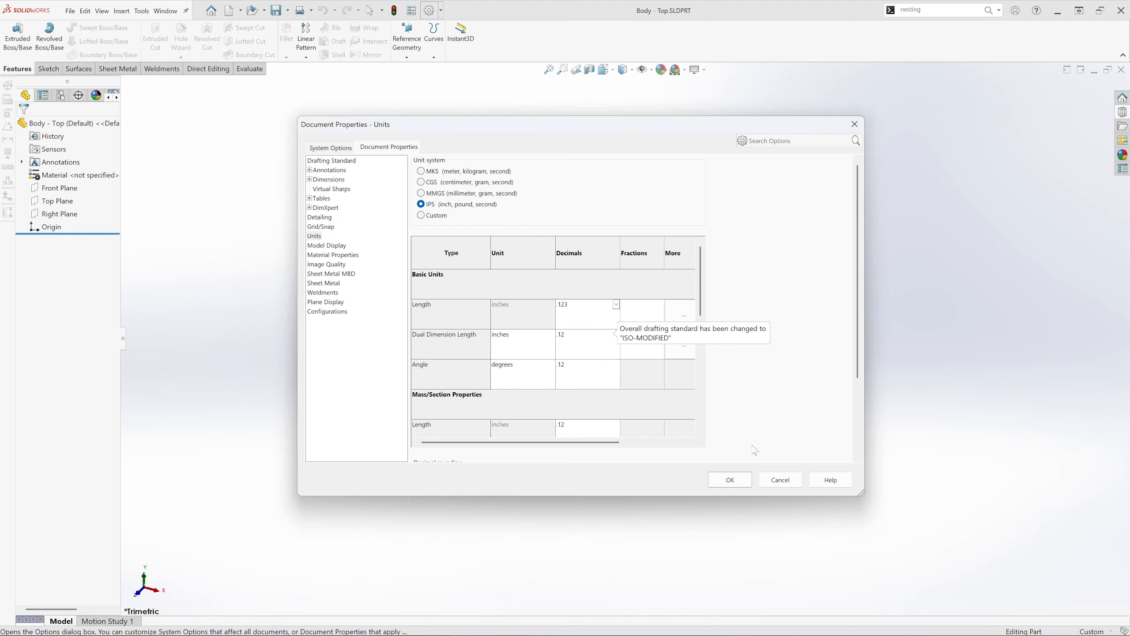
{"action": "left_click", "coordinate": [732, 480]}
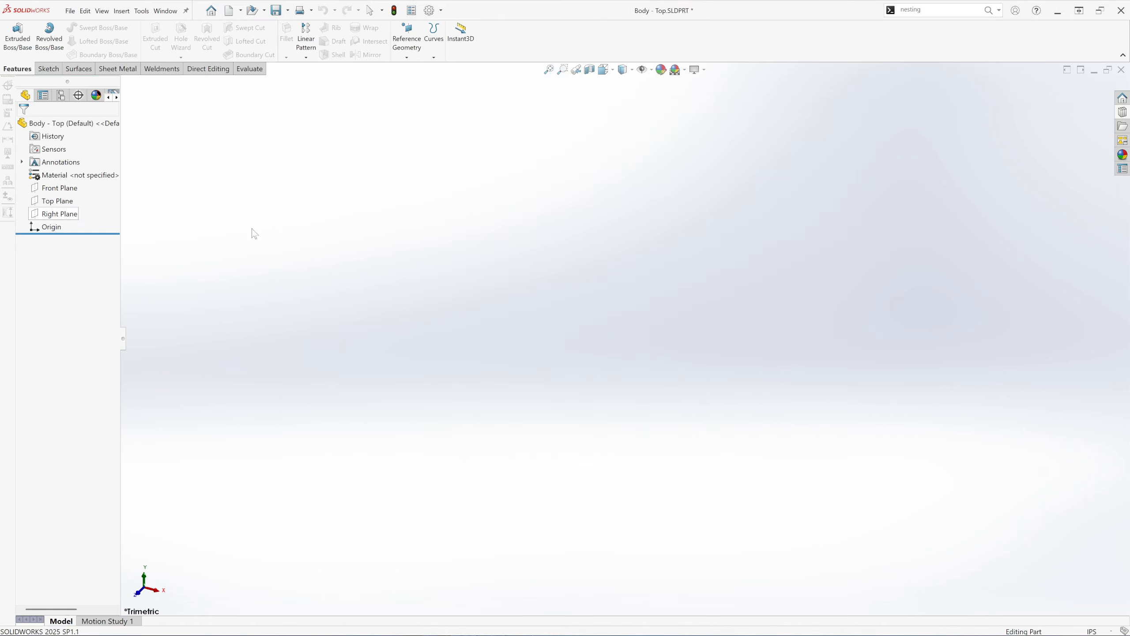
Step: Change the graphics area's scene to a plain white background
{"action": "middle_click_drag", "start_coordinate": [252, 229], "coordinate": [286, 236], "text": "ctrl"}
{"action": "left_click", "coordinate": [684, 70]}
{"action": "left_click", "coordinate": [694, 95]}
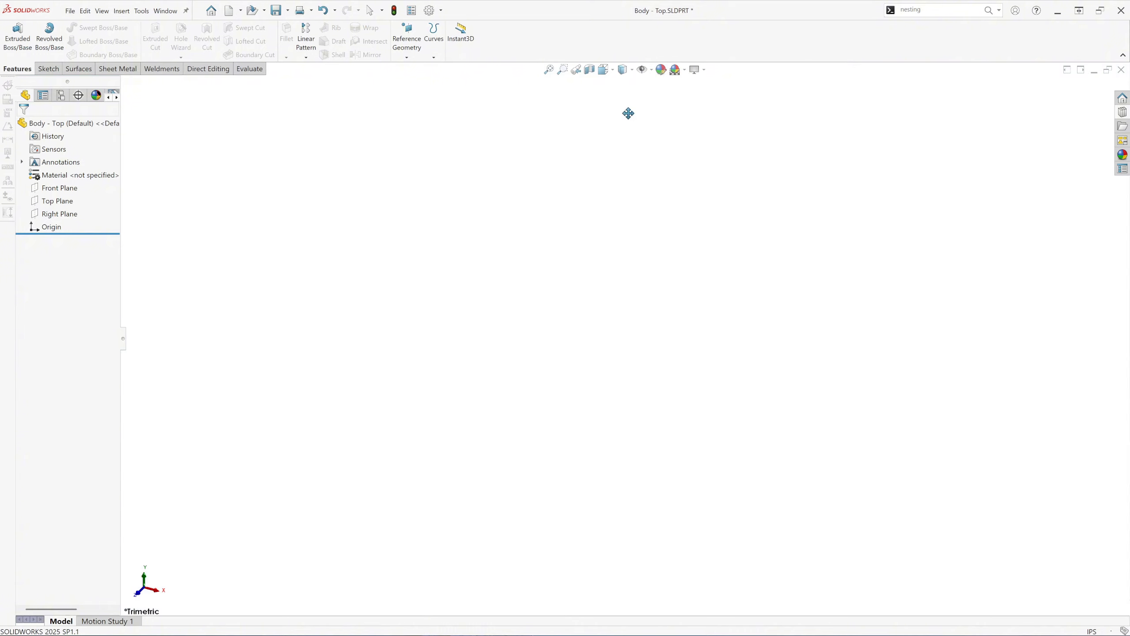
Step: Sketch two concentric circles on the Top Plane, centred away from the origin, with the outer radius about 1.73 in
{"action": "left_click", "coordinate": [67, 201]}
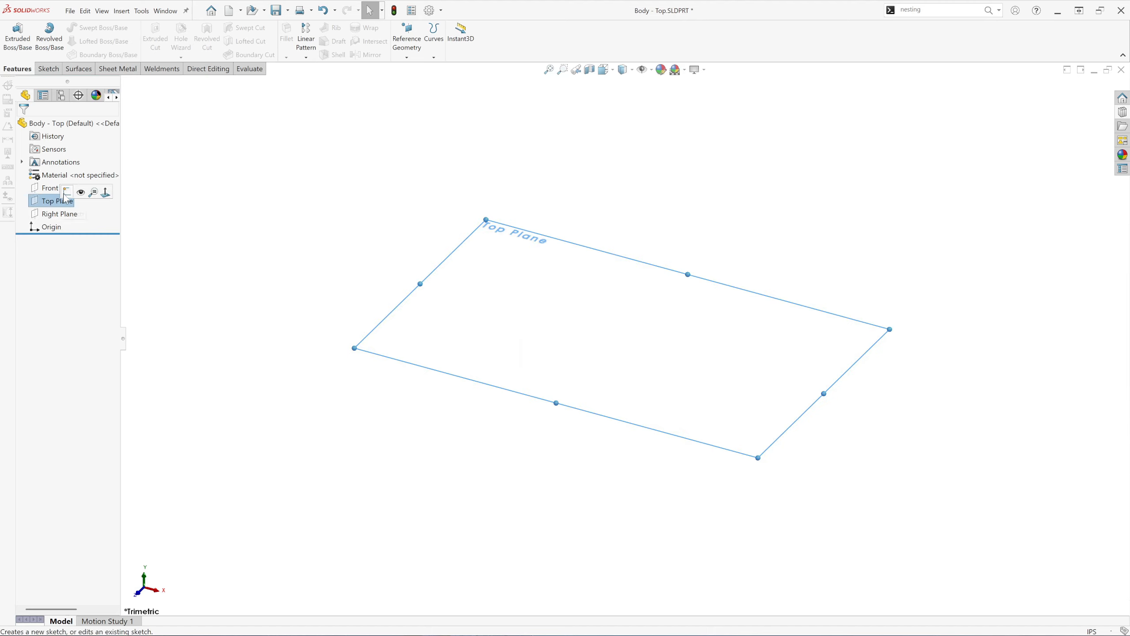
{"action": "left_click", "coordinate": [80, 188]}
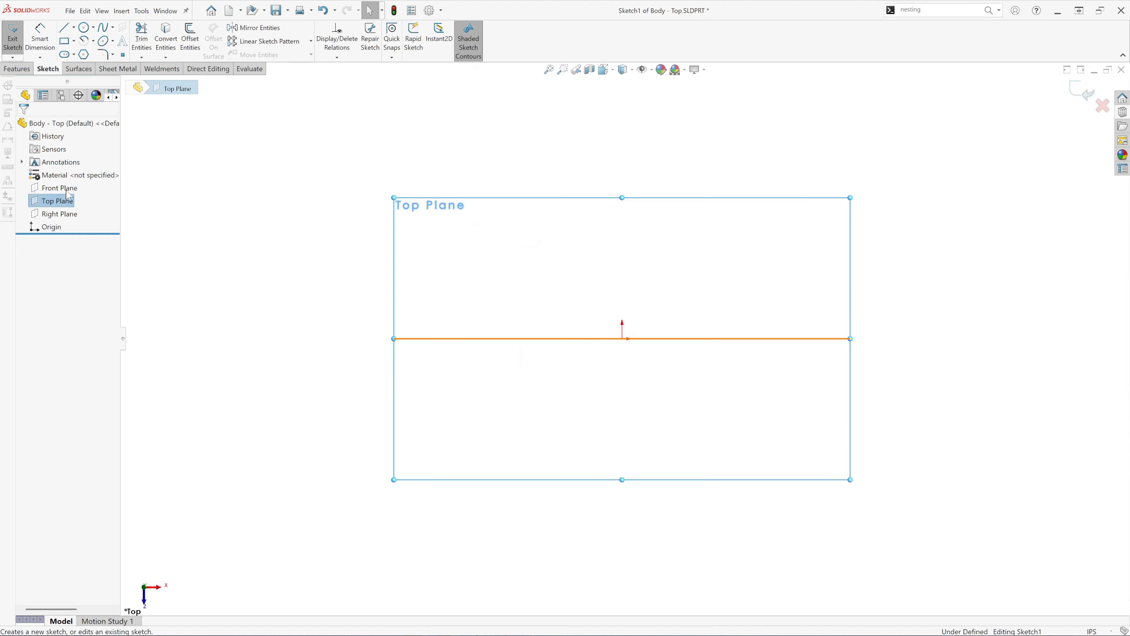
{"action": "left_click", "coordinate": [83, 27]}
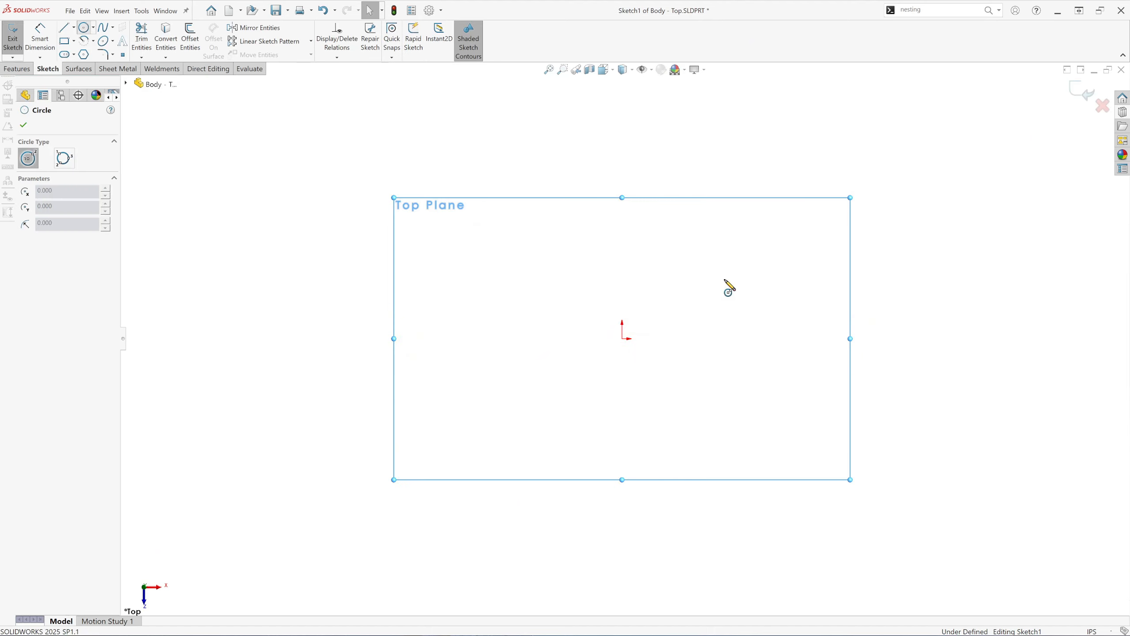
{"action": "left_click", "coordinate": [748, 279]}
{"action": "left_click", "coordinate": [724, 303]}
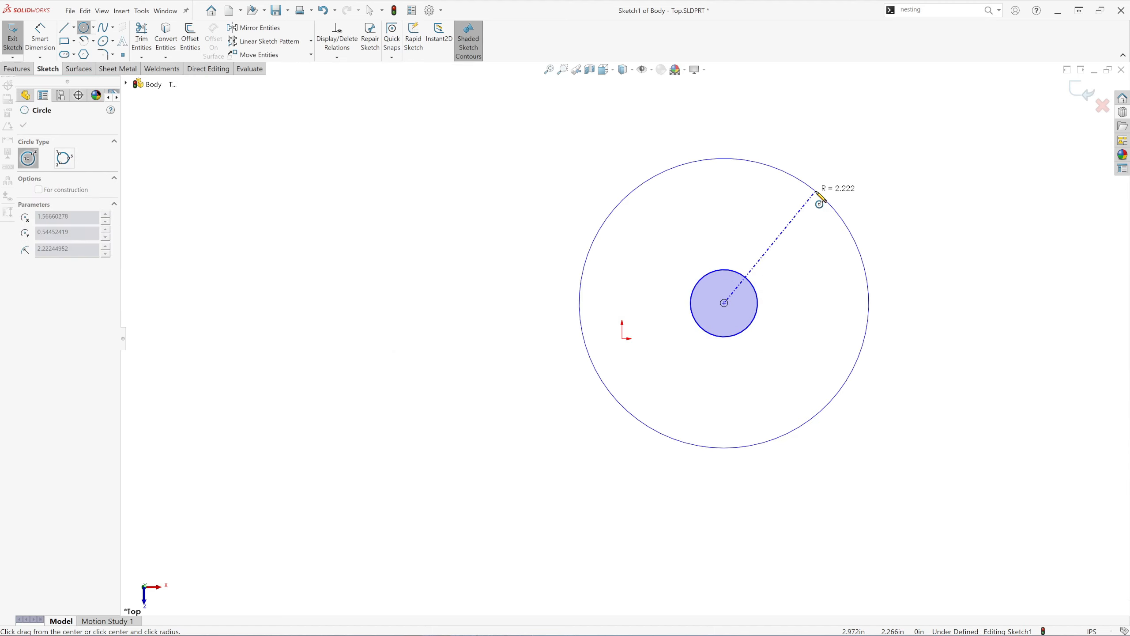
{"action": "left_click", "coordinate": [803, 223]}
{"action": "left_click", "coordinate": [804, 224]}
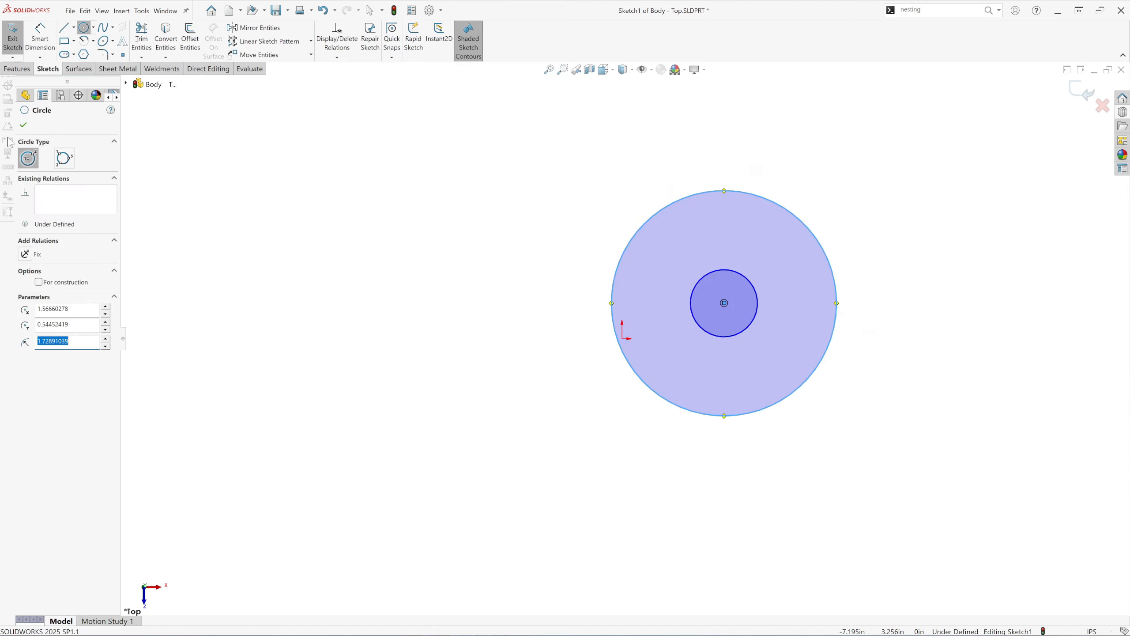
{"action": "left_click", "coordinate": [25, 125]}
Step: Dimension the outer circle with a diameter of 1.875 in
{"action": "left_click", "coordinate": [40, 40]}
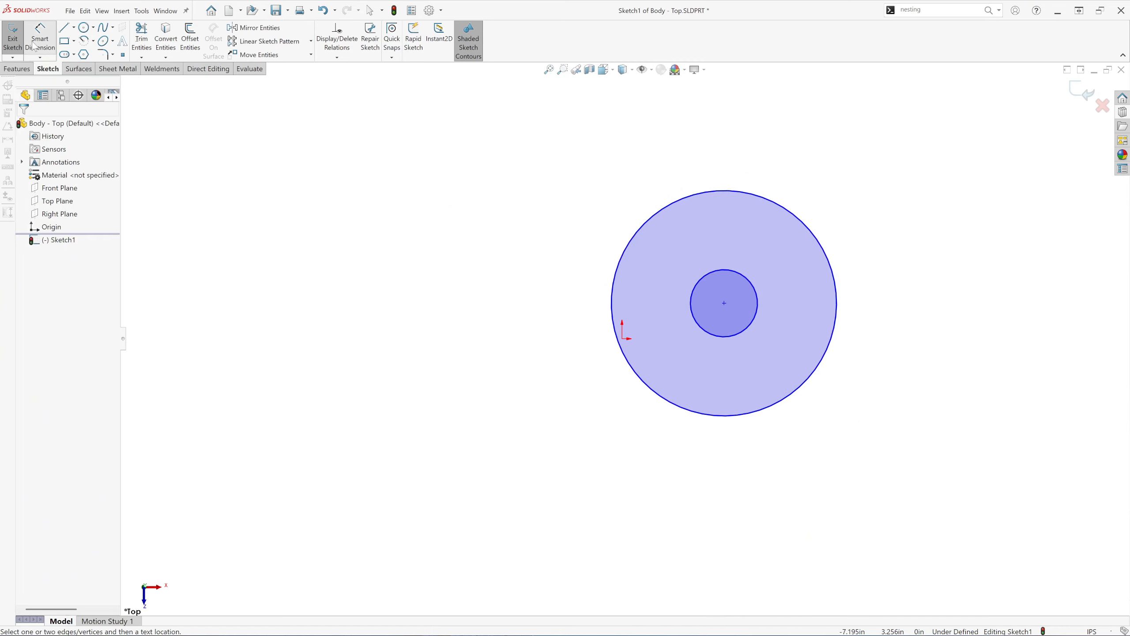
{"action": "left_click", "coordinate": [833, 264]}
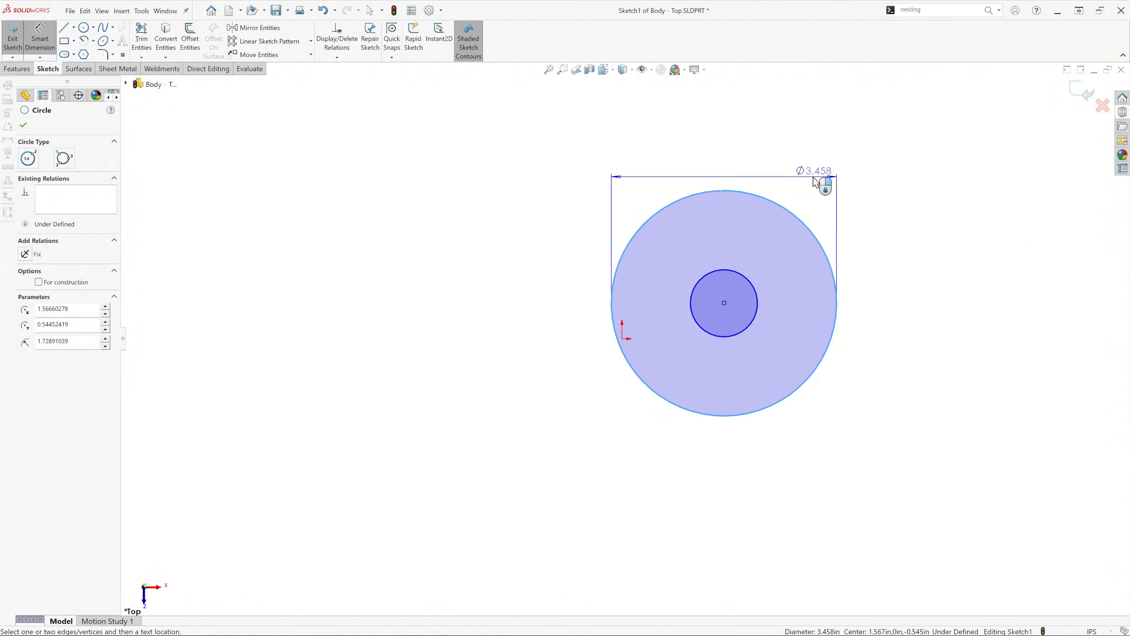
{"action": "left_click", "coordinate": [857, 177]}
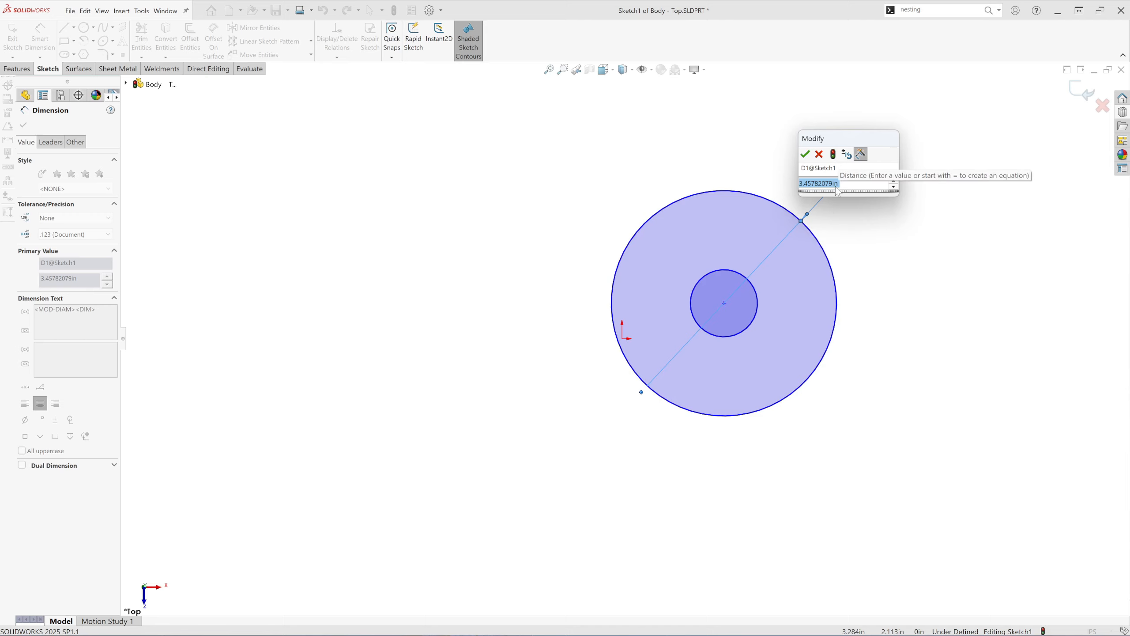
{"action": "type", "text": "1.875"}
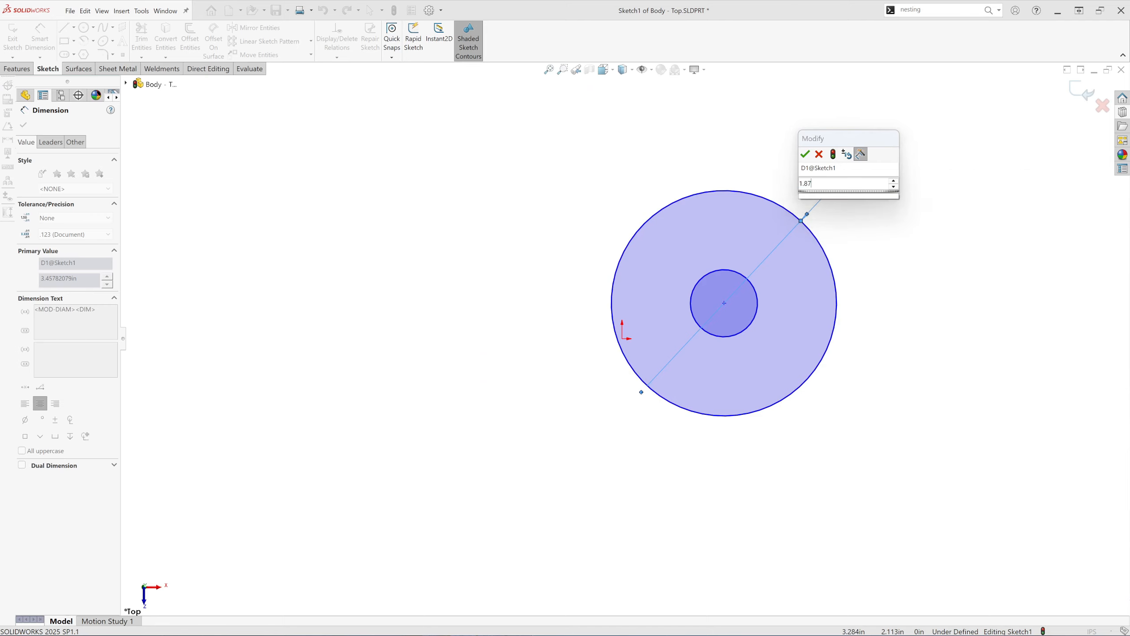
{"action": "left_click", "coordinate": [805, 155]}
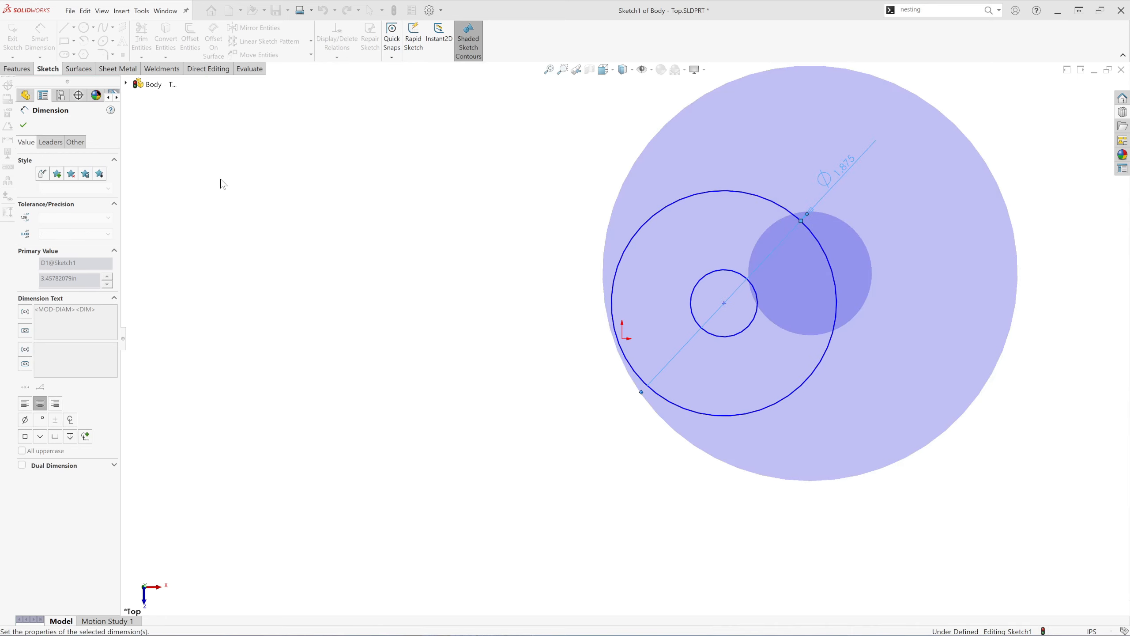
Step: Dimension the inner circle with a diameter of 0.656 in
{"action": "left_click", "coordinate": [725, 273]}
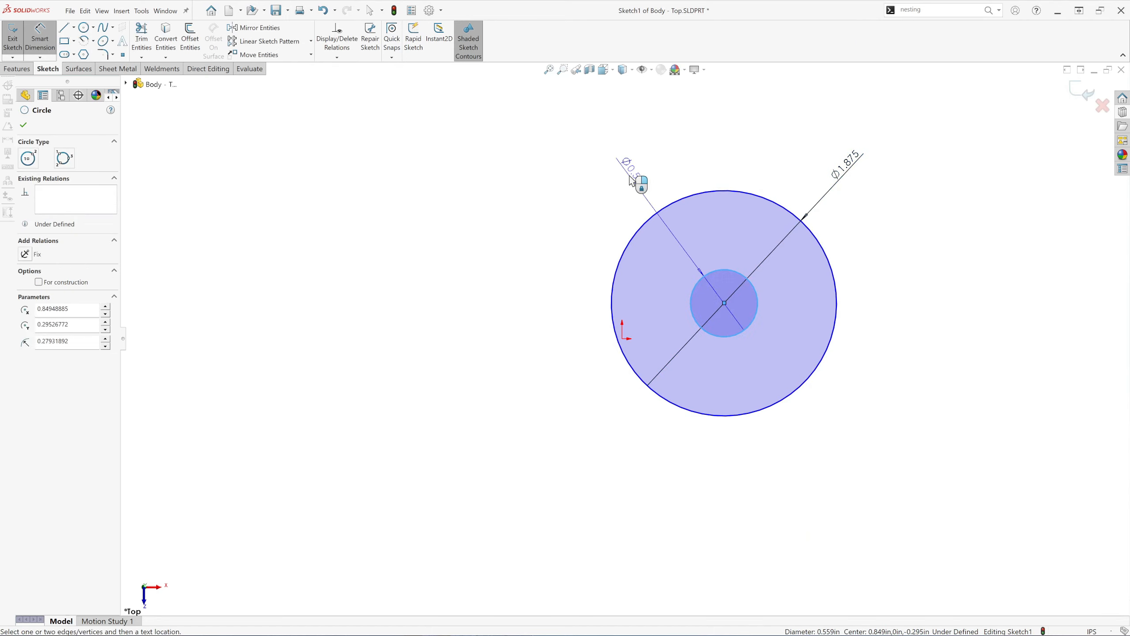
{"action": "left_click", "coordinate": [712, 223]}
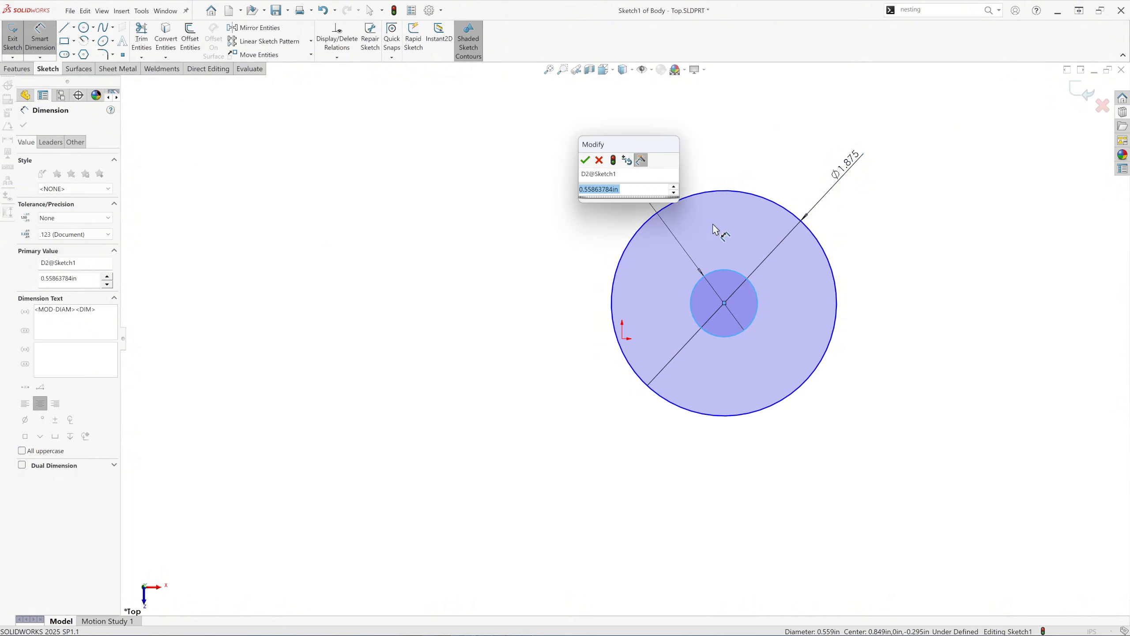
{"action": "type", "text": ".6"}
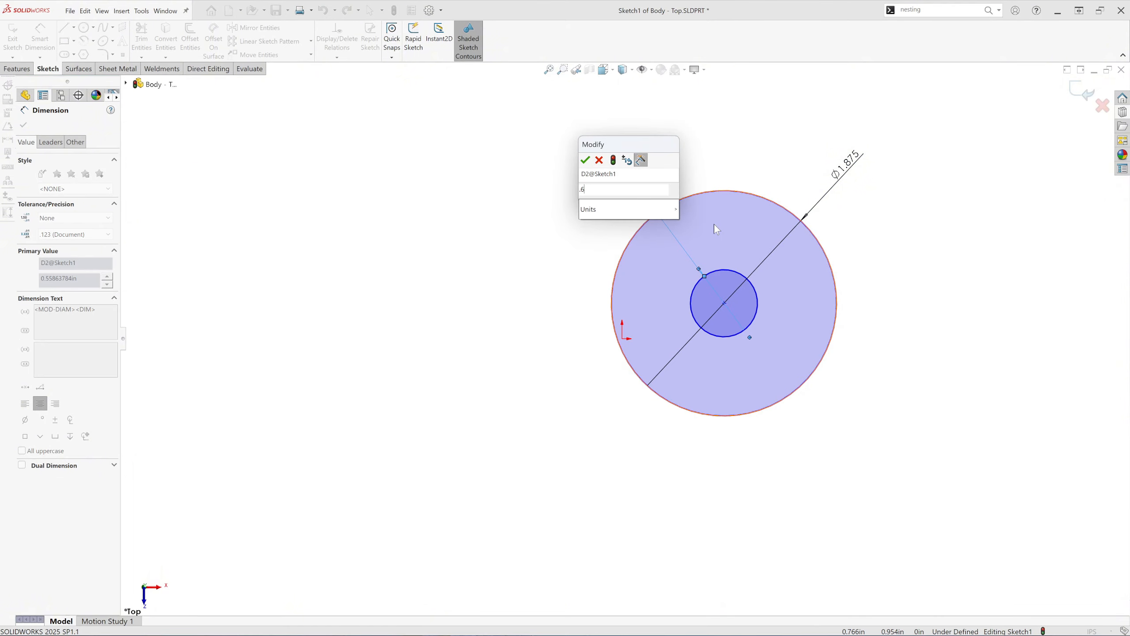
{"action": "type", "text": "56"}
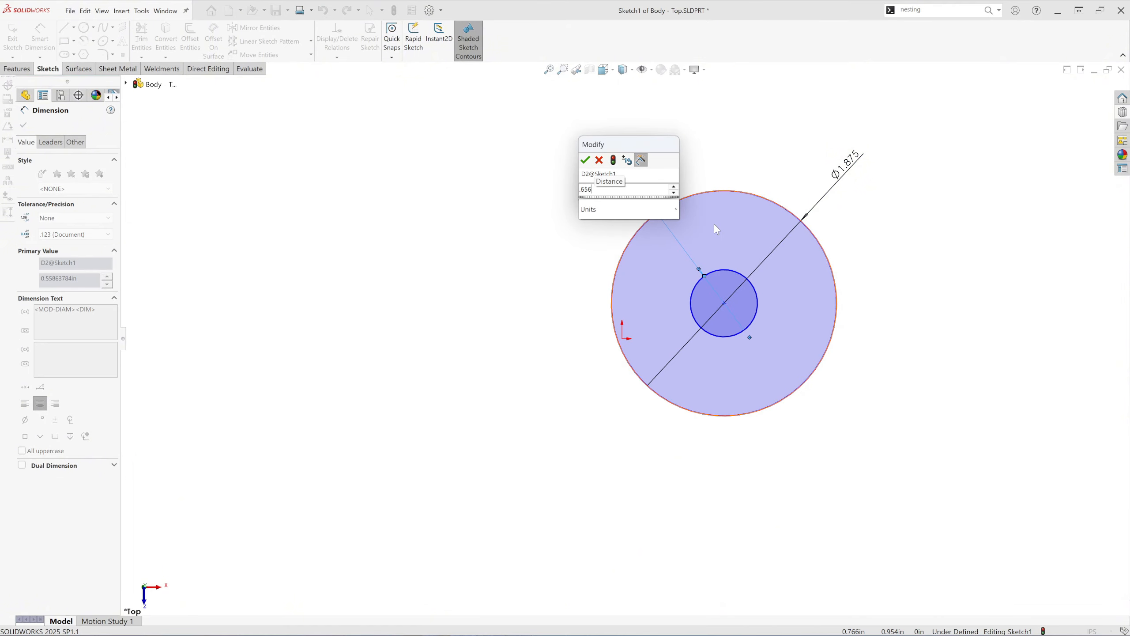
{"action": "left_click", "coordinate": [586, 161]}
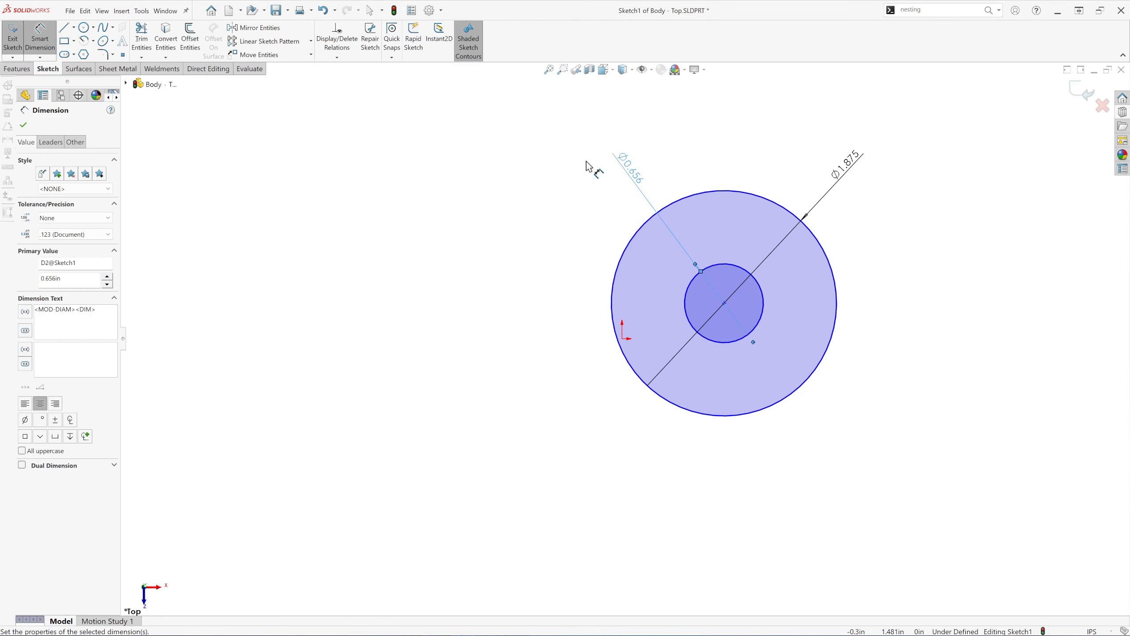
{"action": "left_click", "coordinate": [24, 125]}
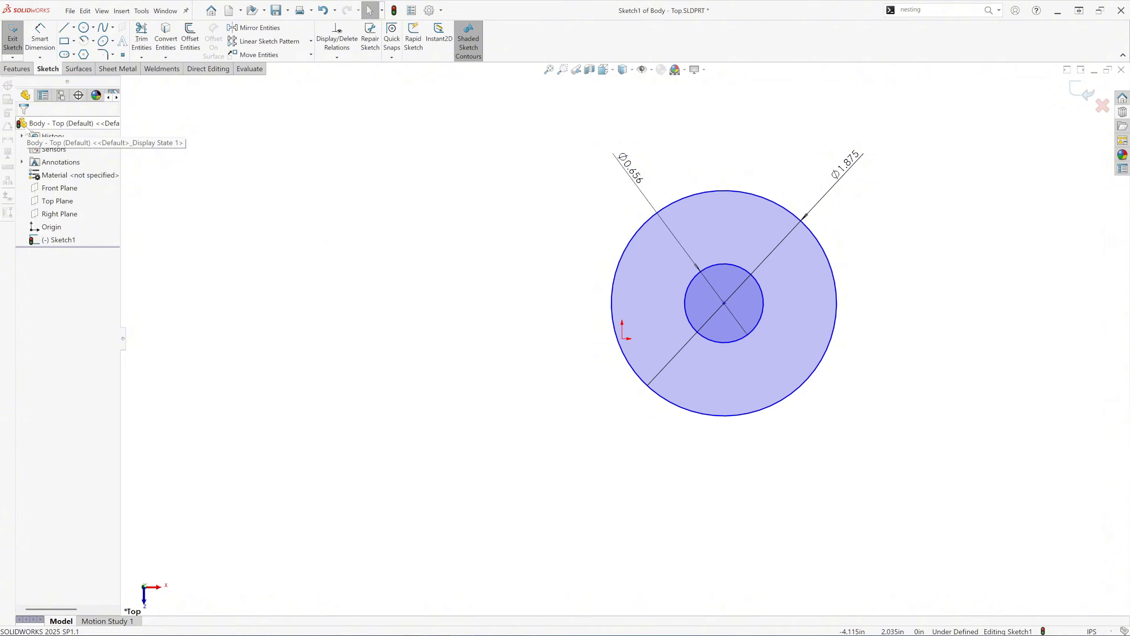
Step: Make the circles' shared centre point coincident with the sketch origin
{"action": "left_click", "coordinate": [725, 305]}
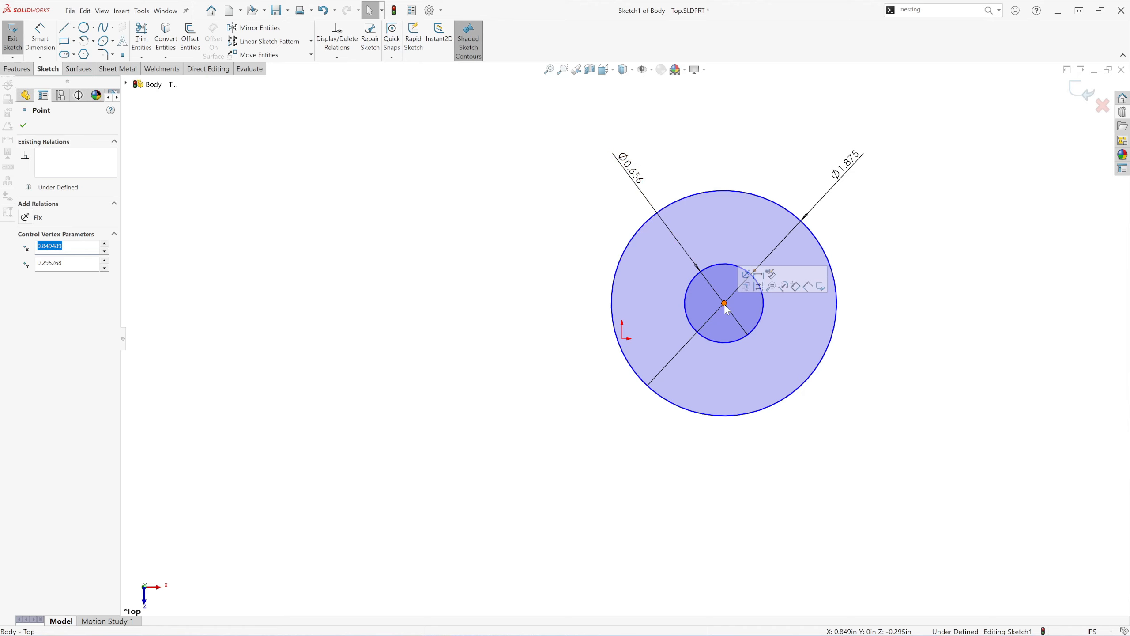
{"action": "left_click", "coordinate": [622, 338], "text": "ctrl"}
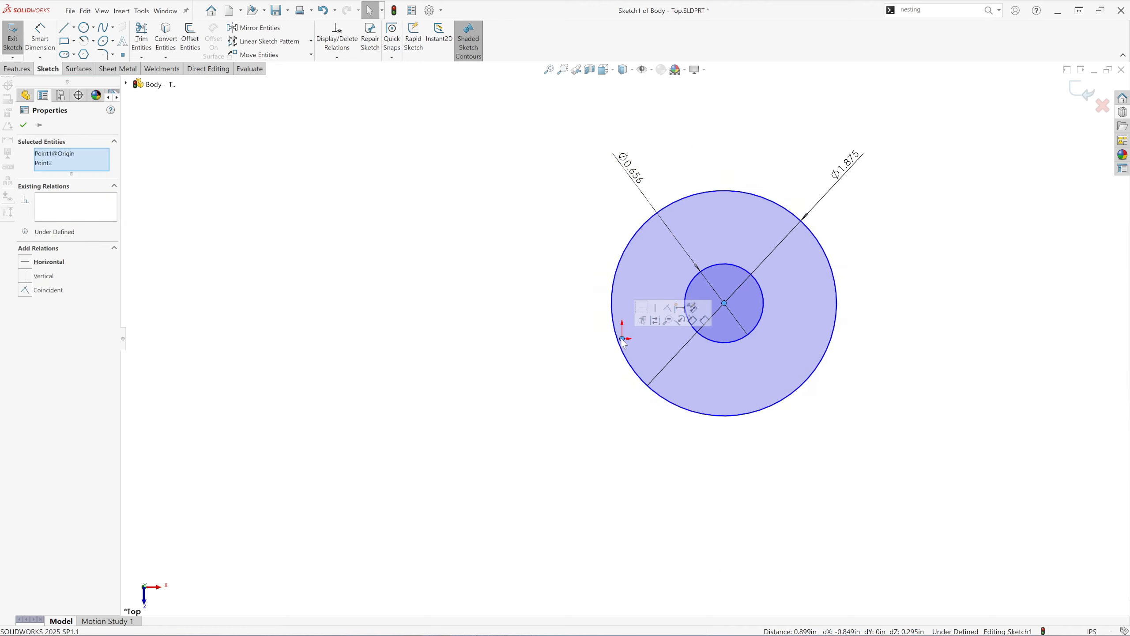
{"action": "left_click", "coordinate": [667, 313]}
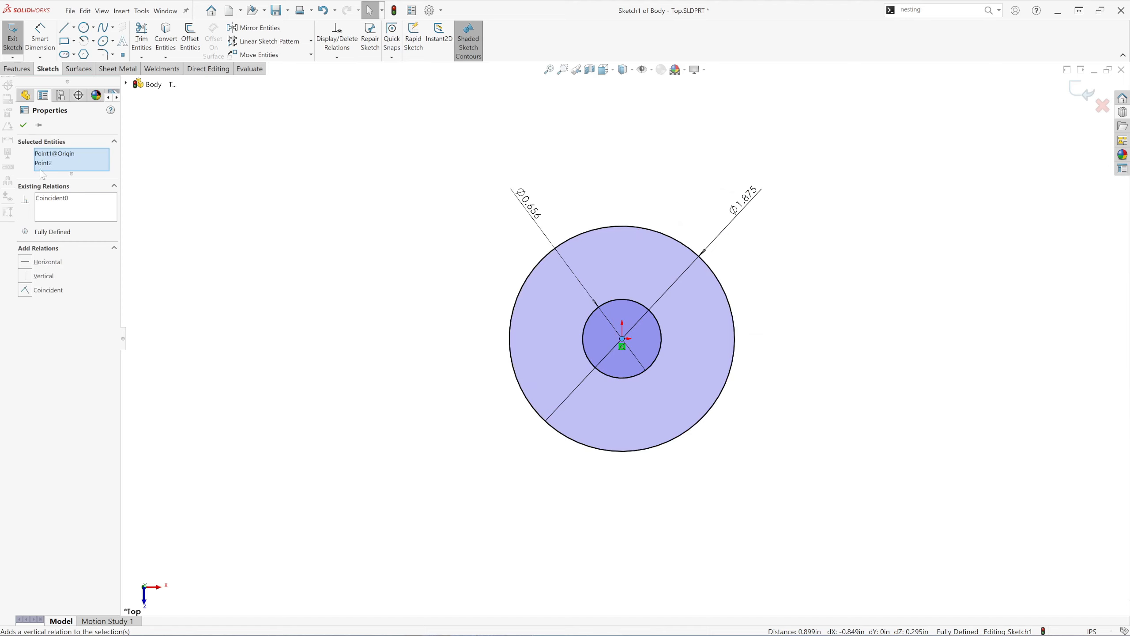
{"action": "left_click", "coordinate": [24, 125]}
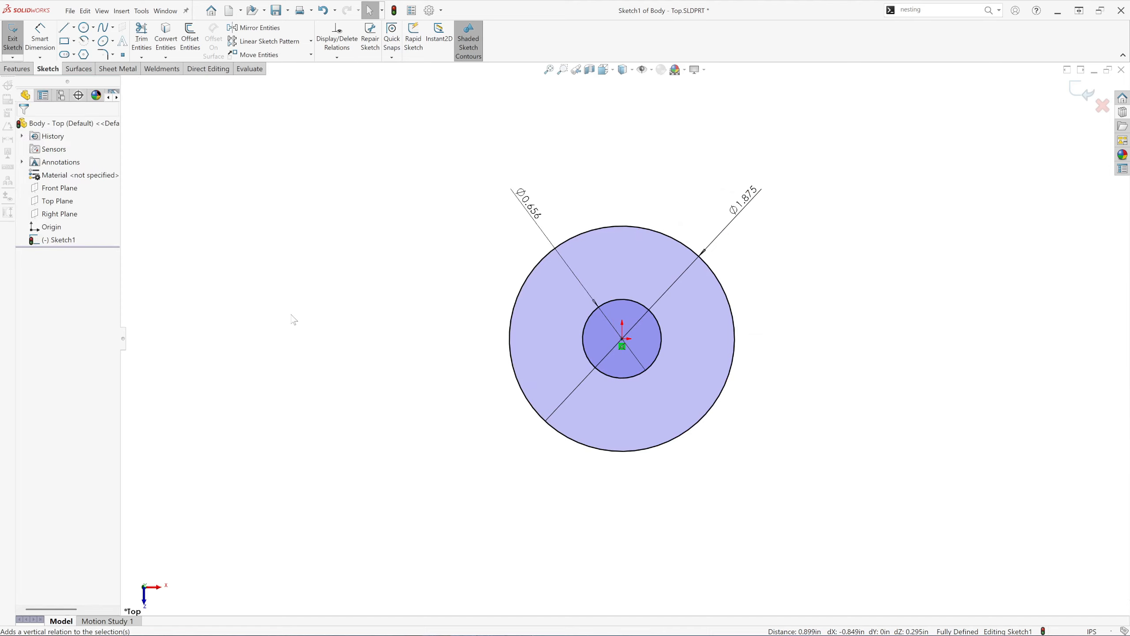
Step: Extrude the ring profile downward from the Top Plane with a Blind depth of 0.0625 in
{"action": "left_click", "coordinate": [17, 69]}
{"action": "left_click", "coordinate": [16, 43]}
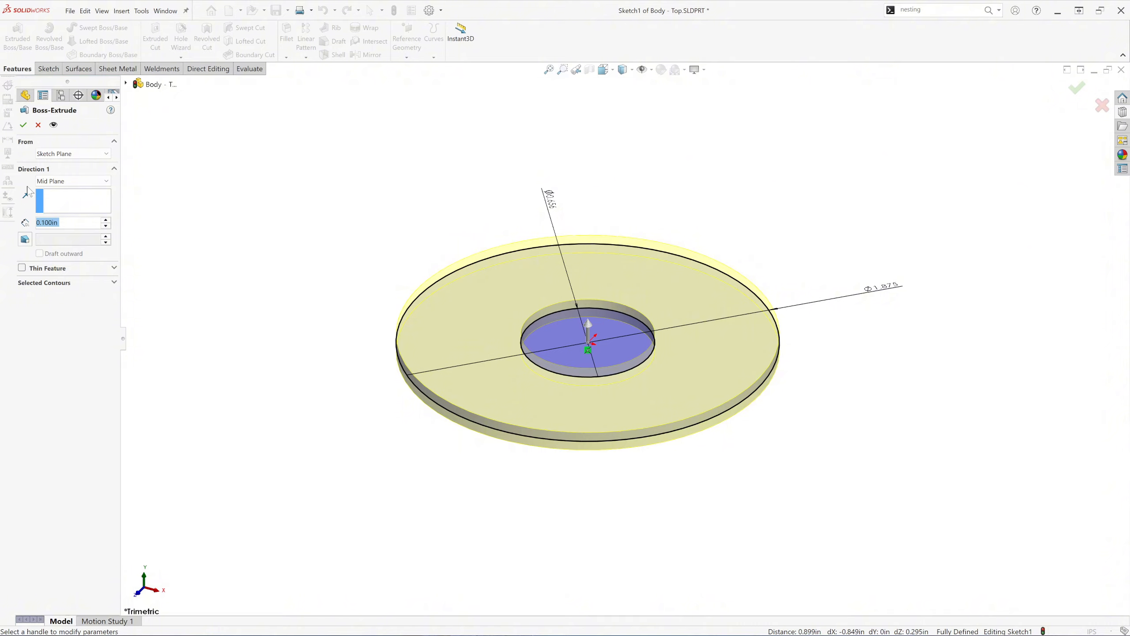
{"action": "left_click", "coordinate": [77, 181]}
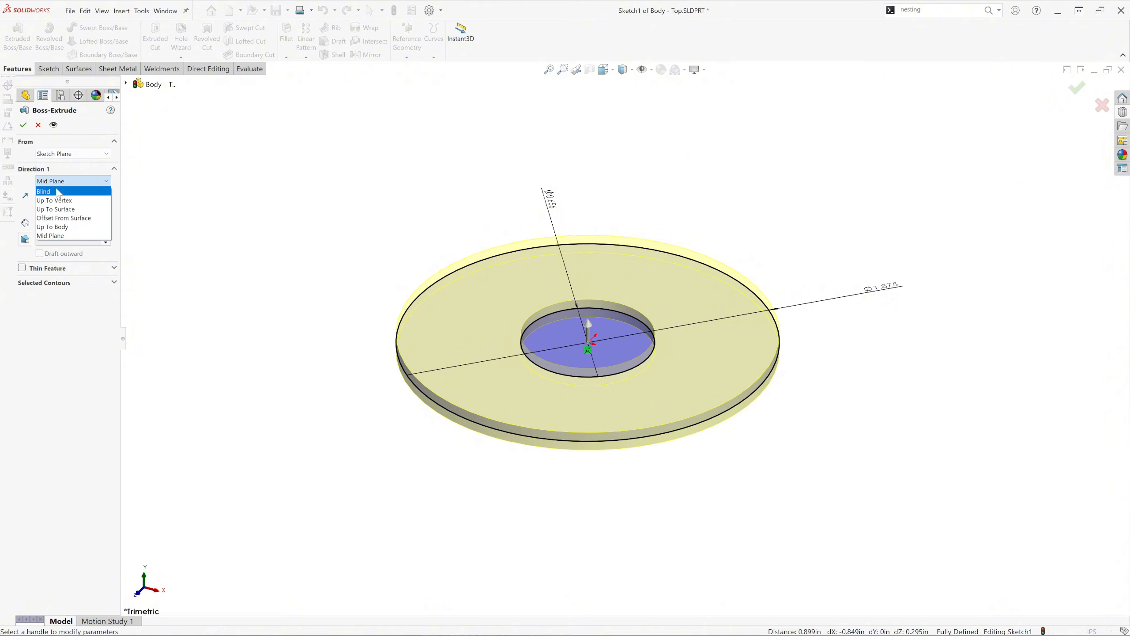
{"action": "left_click", "coordinate": [58, 191]}
{"action": "left_click", "coordinate": [25, 182]}
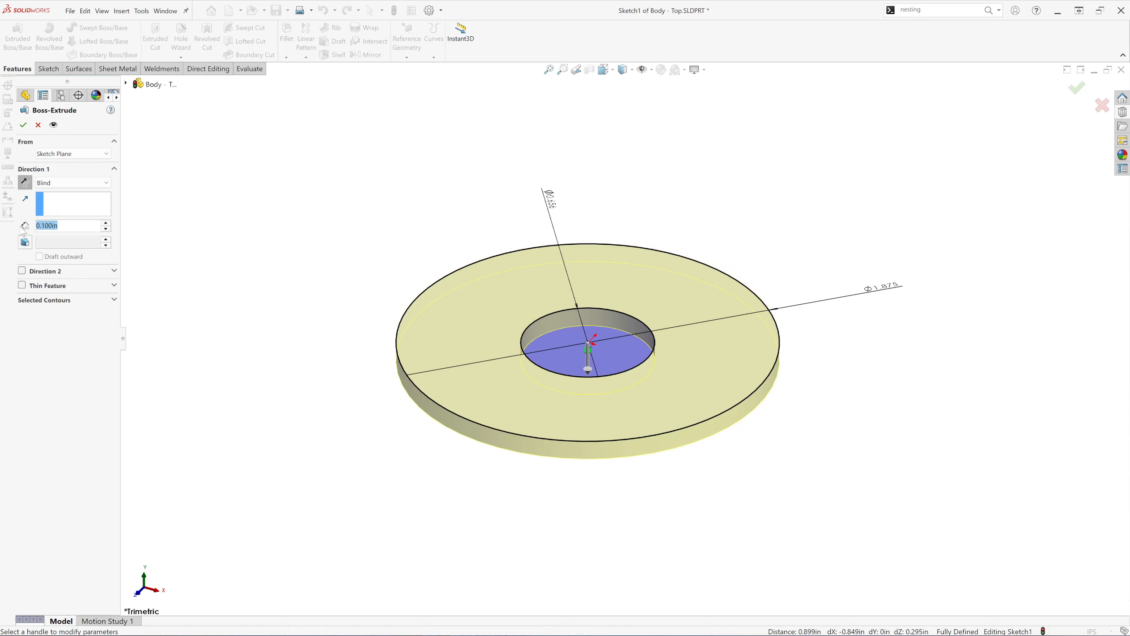
{"action": "type", "text": ".0625"}
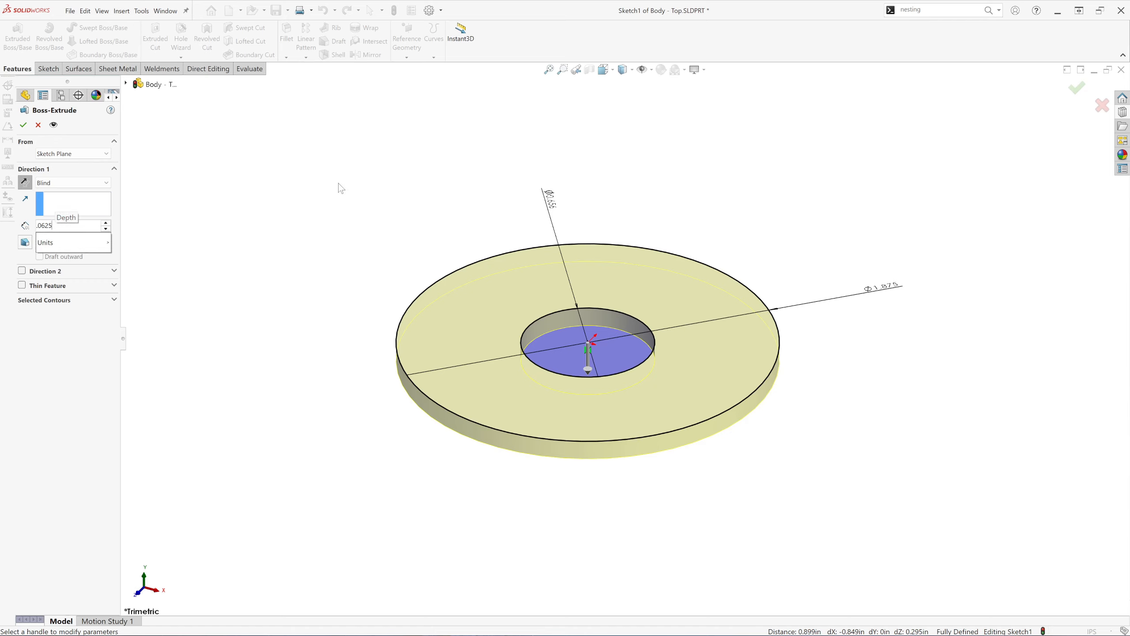
{"action": "key", "text": "Return"}
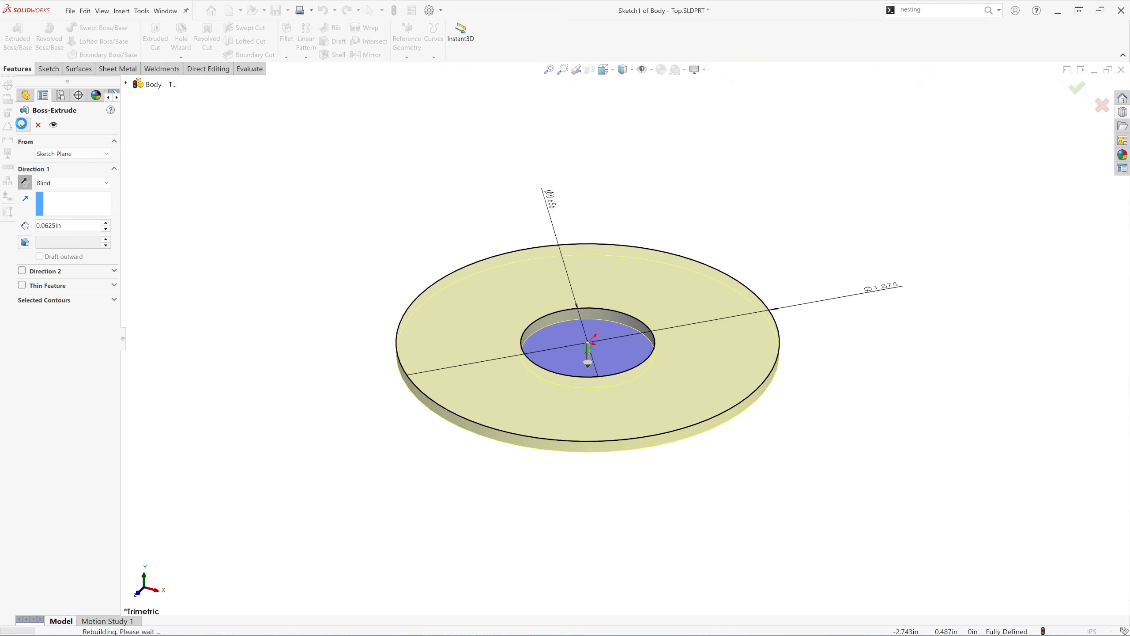
Step: Finish the ring extrusion, assign the AISI 304 steel material to it and save the part
{"action": "left_click", "coordinate": [24, 126]}
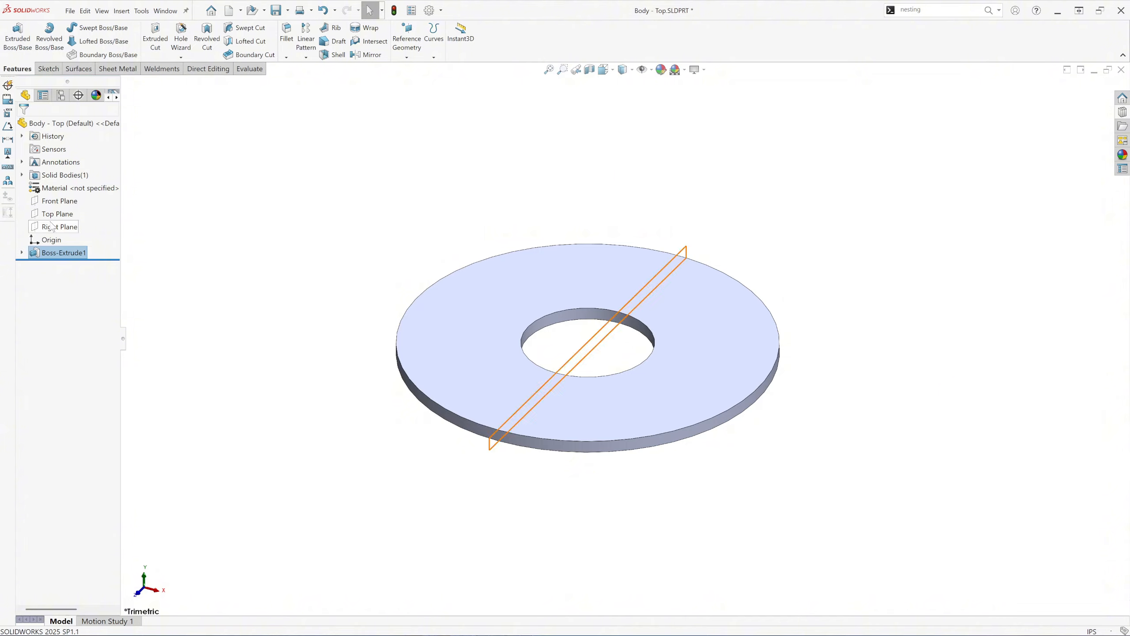
{"action": "left_click", "coordinate": [96, 190]}
{"action": "right_click", "coordinate": [96, 190]}
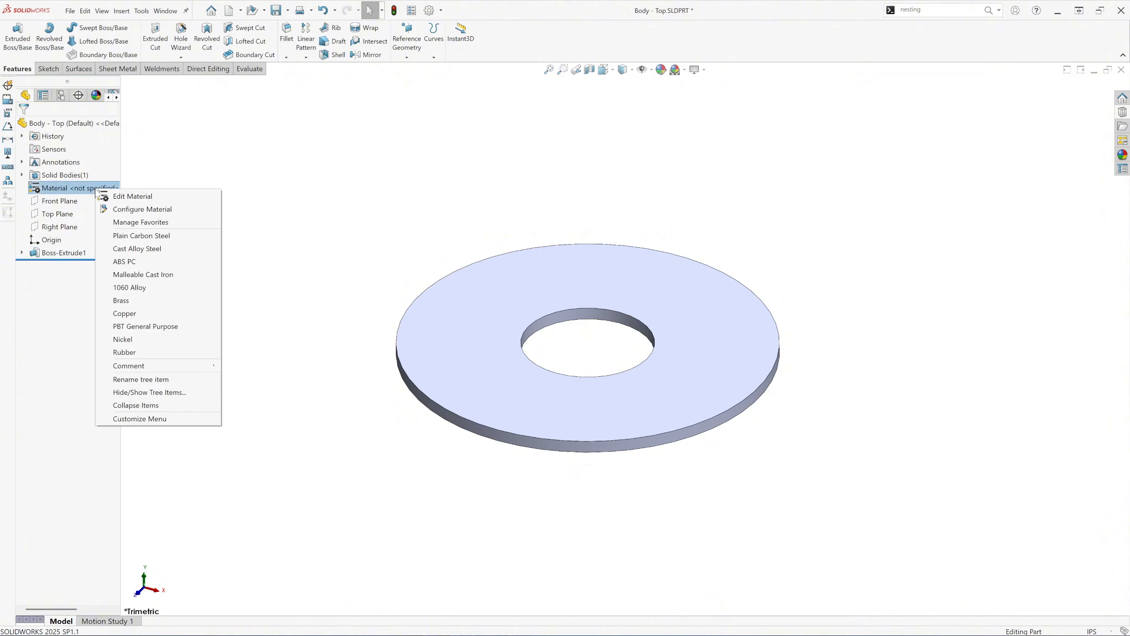
{"action": "left_click", "coordinate": [126, 198]}
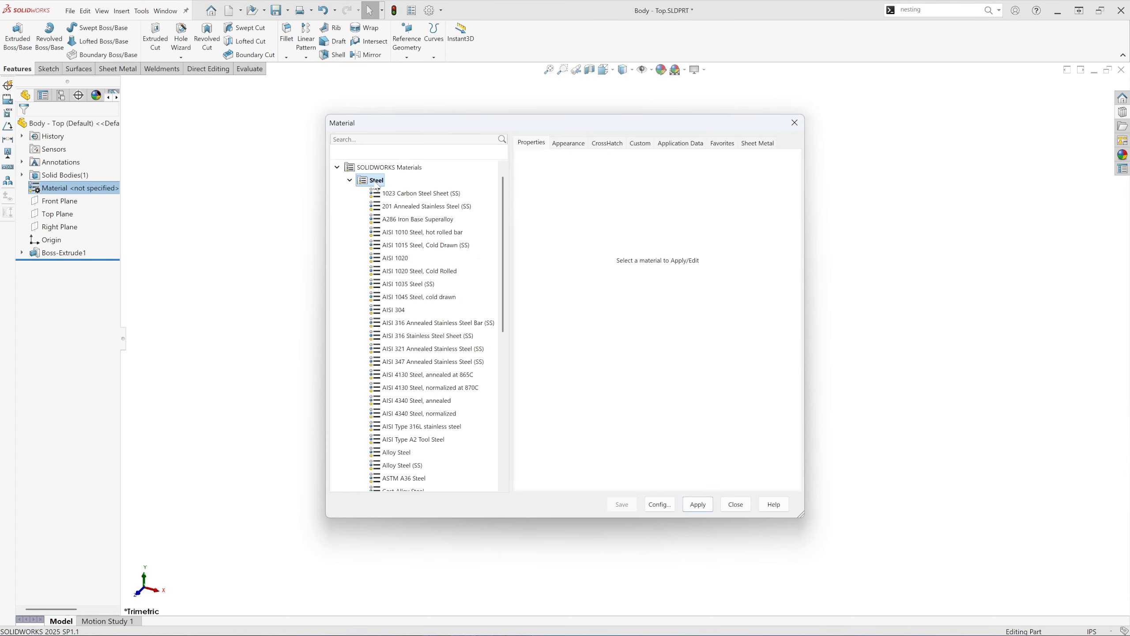
{"action": "left_click", "coordinate": [397, 310]}
{"action": "left_click", "coordinate": [697, 507]}
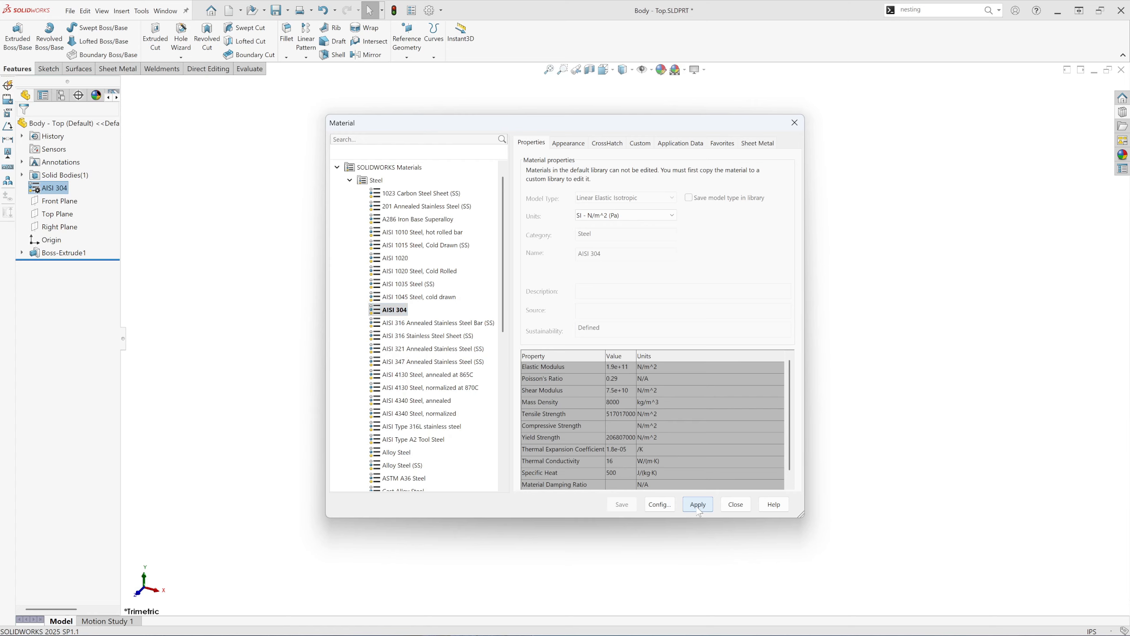
{"action": "left_click", "coordinate": [736, 505]}
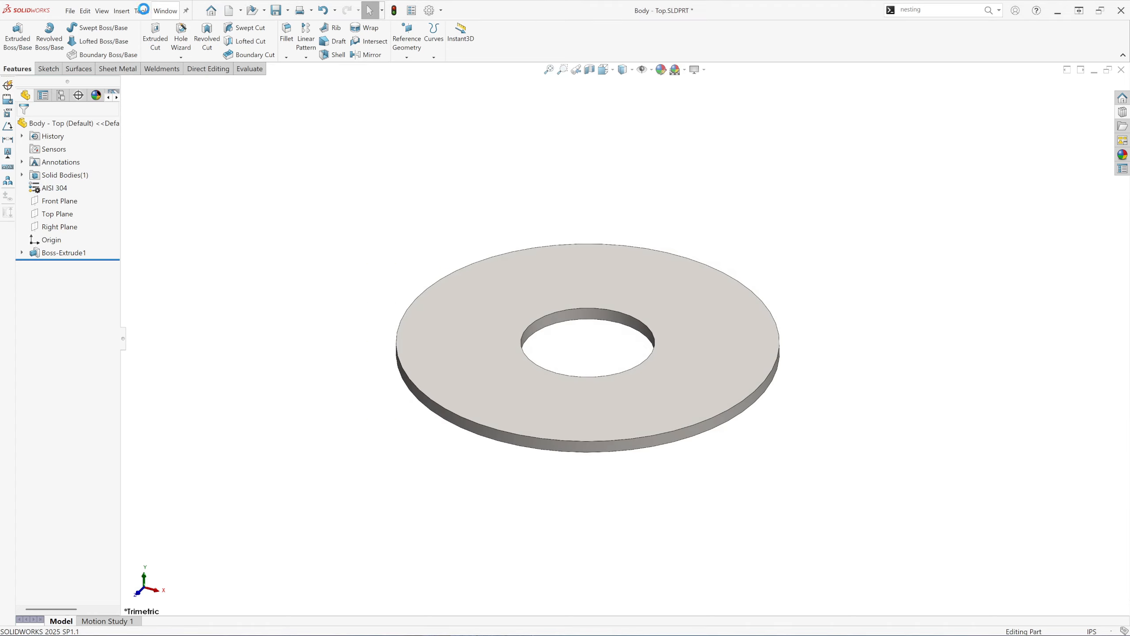
{"action": "left_click", "coordinate": [276, 13]}
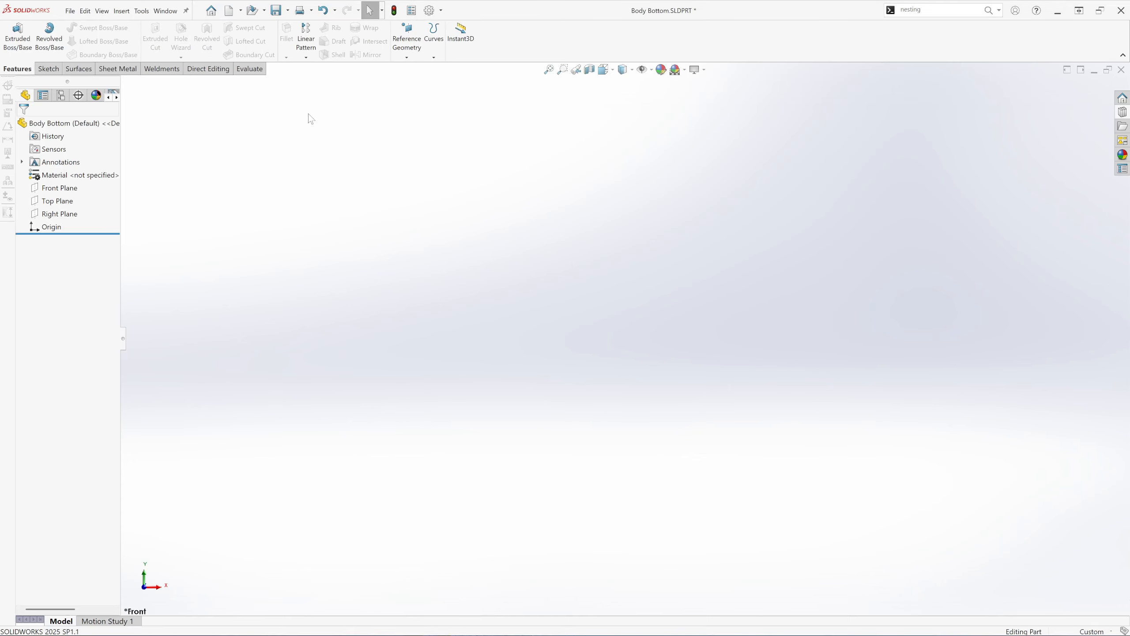
{"action": "left_click", "coordinate": [69, 11]}
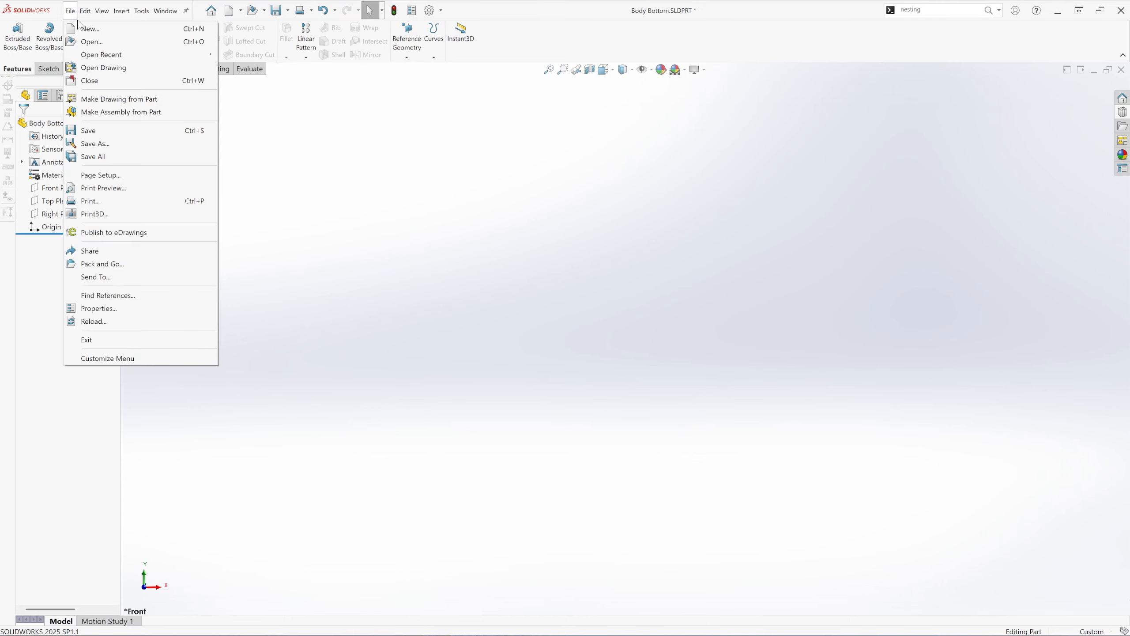
{"action": "left_click", "coordinate": [72, 11]}
{"action": "left_click", "coordinate": [71, 12]}
{"action": "left_click", "coordinate": [90, 29]}
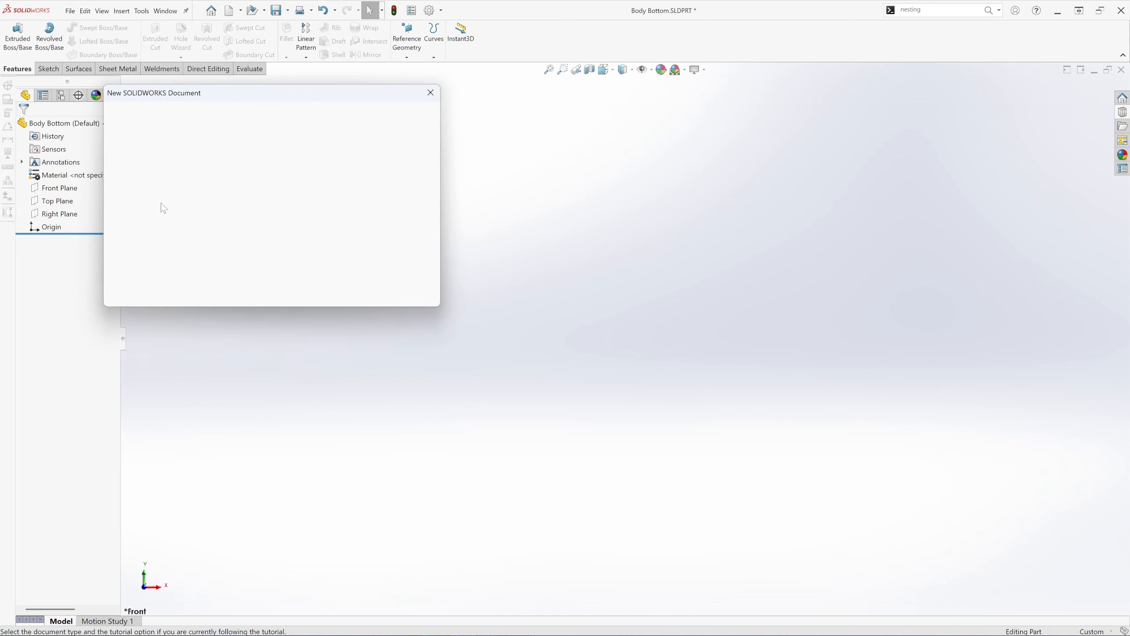
{"action": "left_click", "coordinate": [179, 209]}
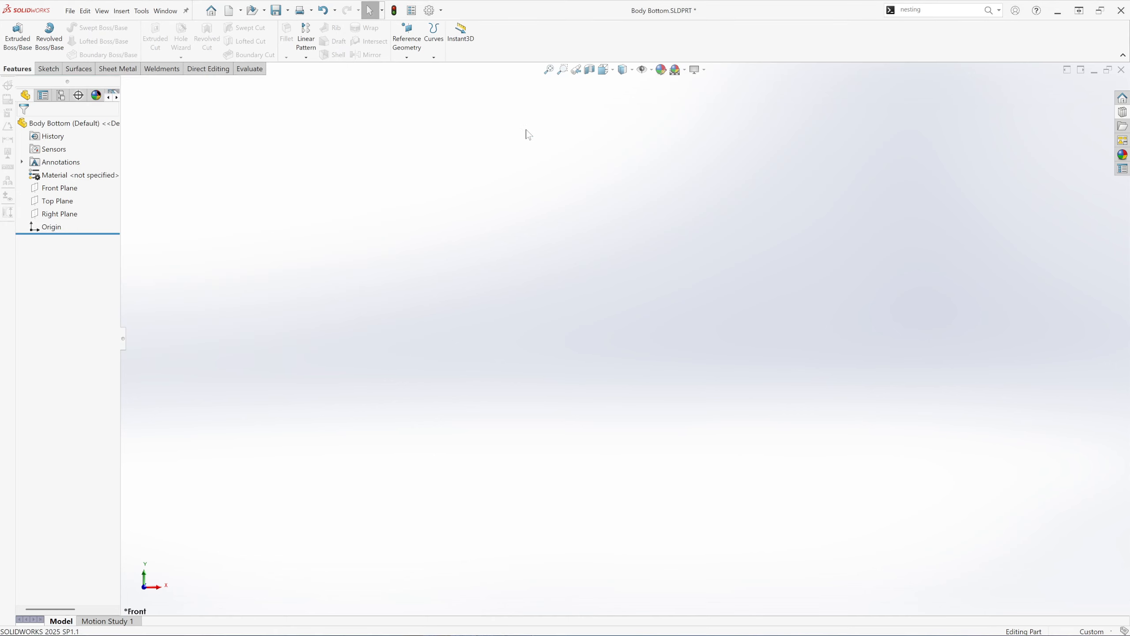
Step: Set the Body Bottom document's units to IPS with three-decimal lengths and apply the Plain White scene
{"action": "left_click", "coordinate": [431, 11]}
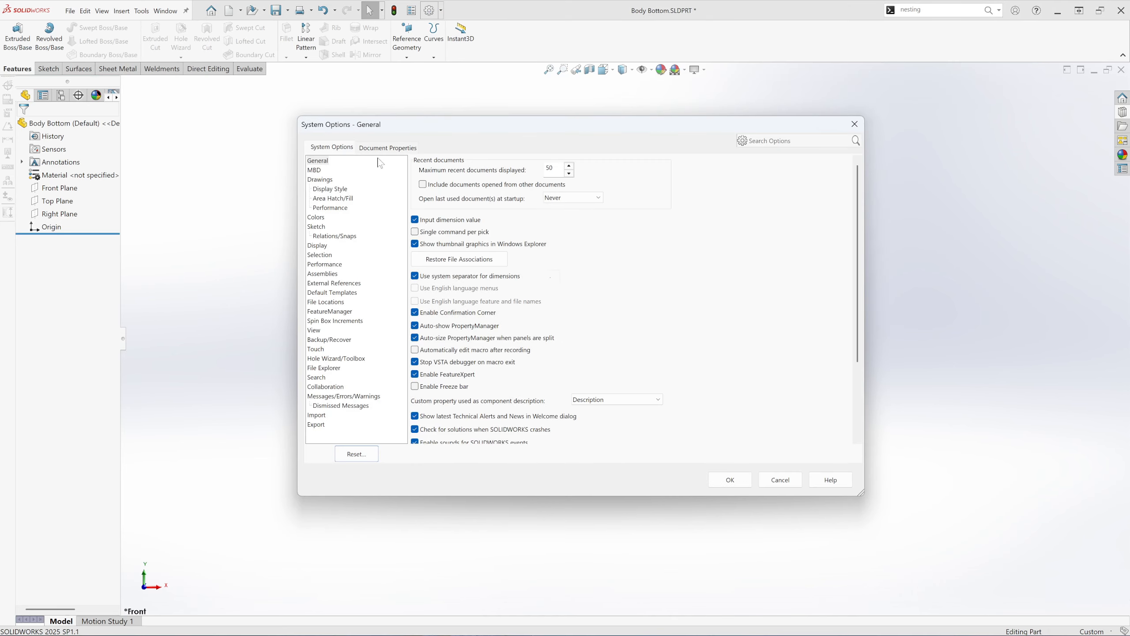
{"action": "left_click", "coordinate": [386, 148]}
{"action": "left_click", "coordinate": [315, 236]}
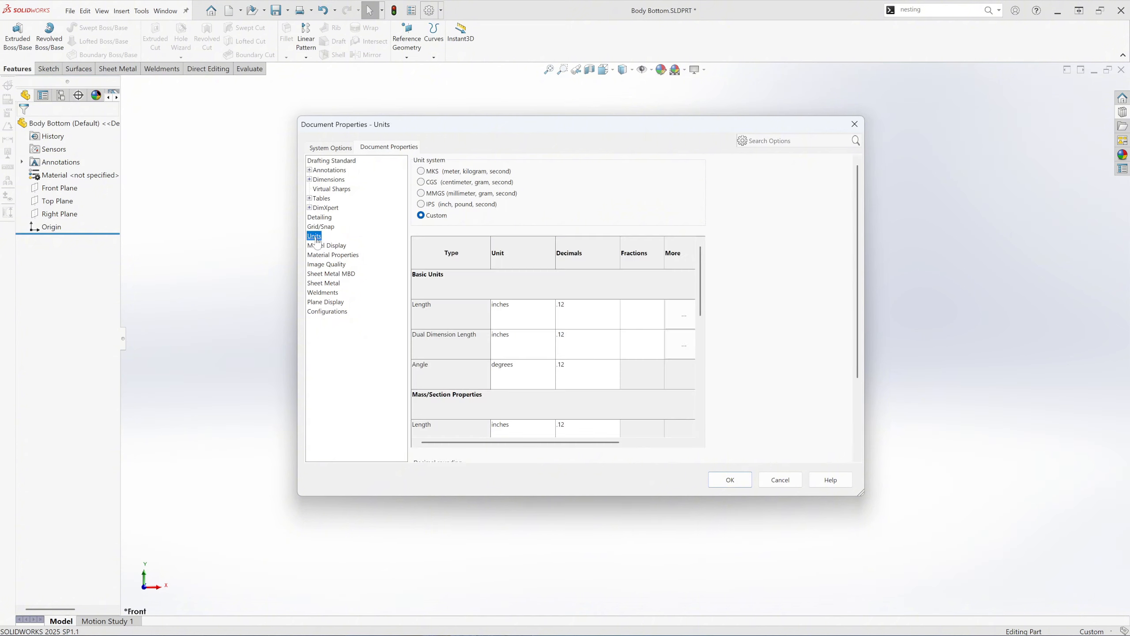
{"action": "left_click", "coordinate": [421, 204]}
{"action": "left_click", "coordinate": [601, 317]}
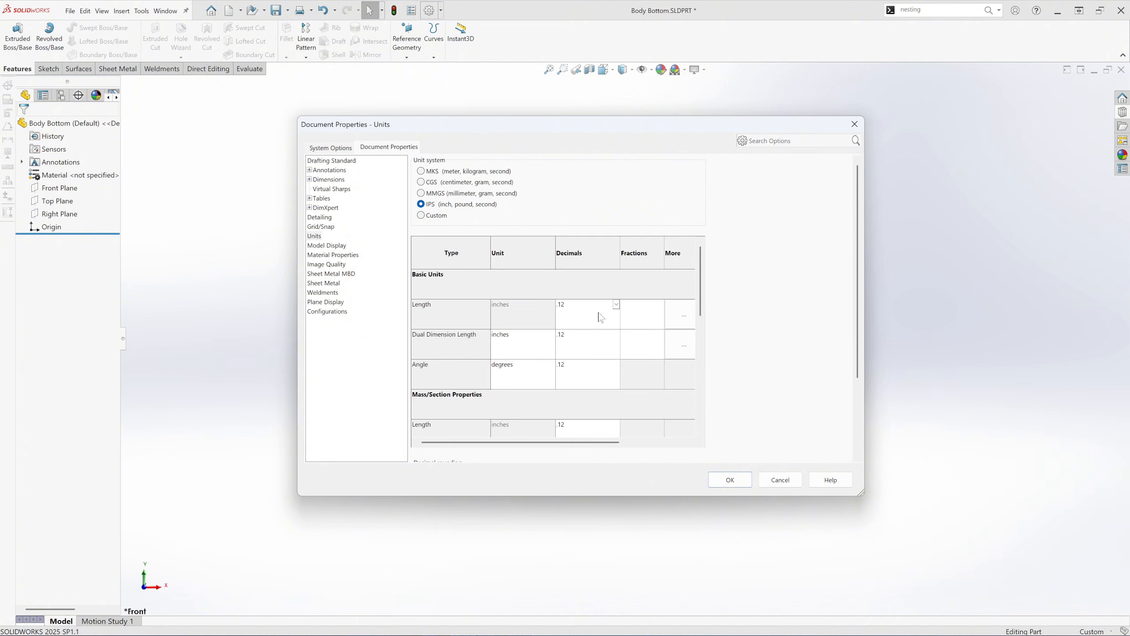
{"action": "left_click", "coordinate": [616, 306]}
{"action": "left_click", "coordinate": [569, 345]}
{"action": "left_click", "coordinate": [729, 479]}
{"action": "left_click", "coordinate": [684, 69]}
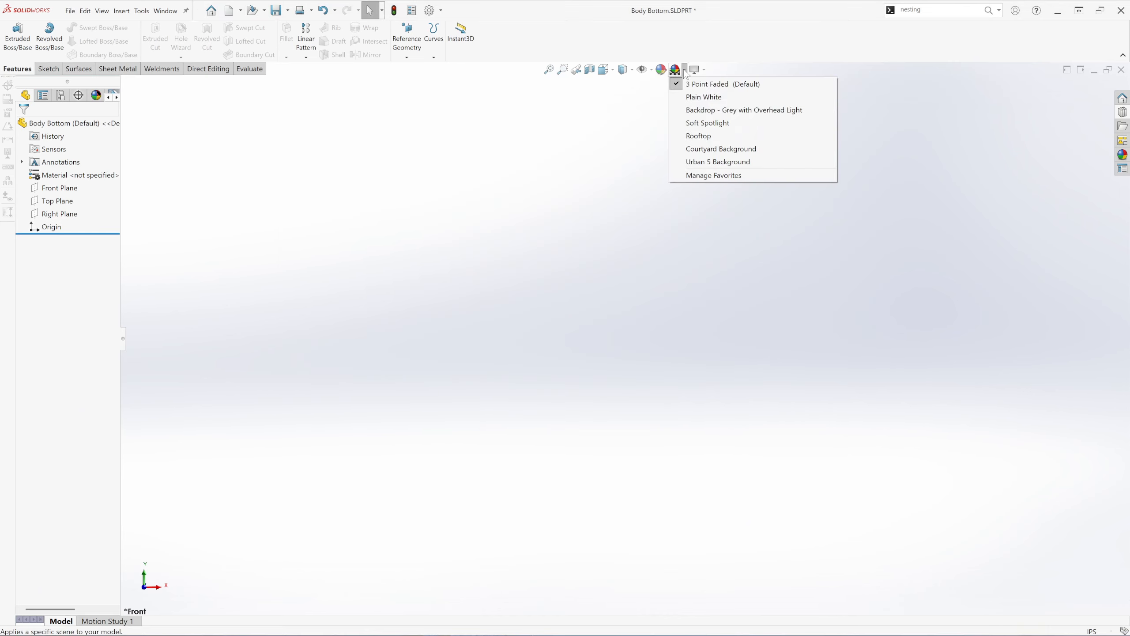
{"action": "left_click", "coordinate": [683, 98]}
Step: On the Front Plane, sketch a centerpoint arc with a radius of about 3.03 in, sweeping about 50° from directly below its centre toward the left
{"action": "left_click", "coordinate": [61, 188]}
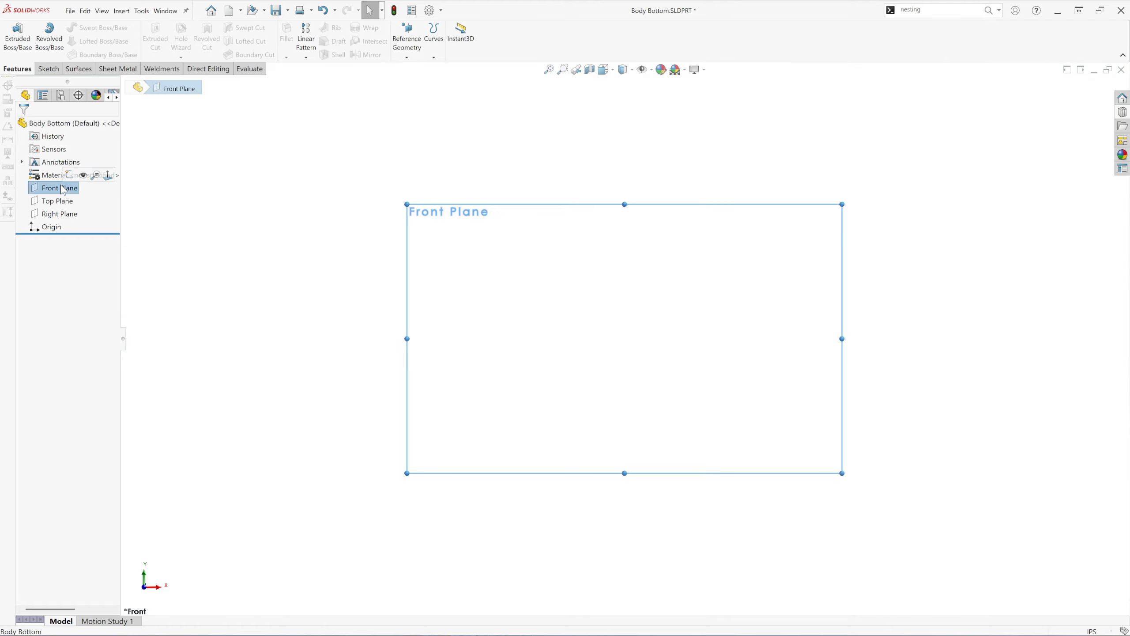
{"action": "left_click", "coordinate": [69, 175]}
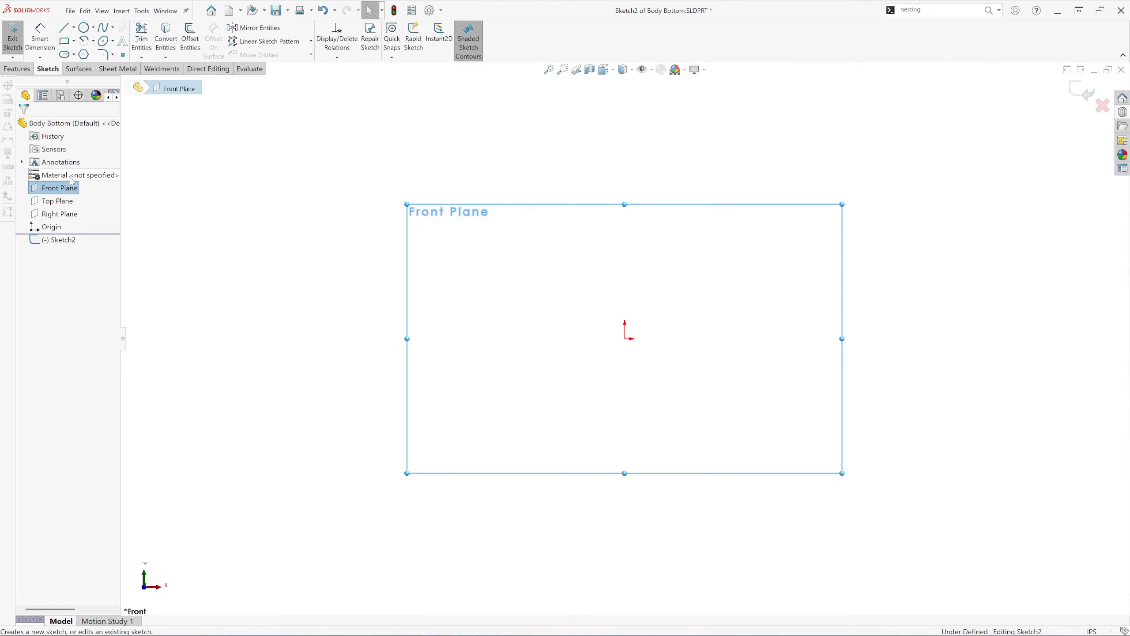
{"action": "left_click", "coordinate": [93, 41]}
{"action": "left_click", "coordinate": [109, 56]}
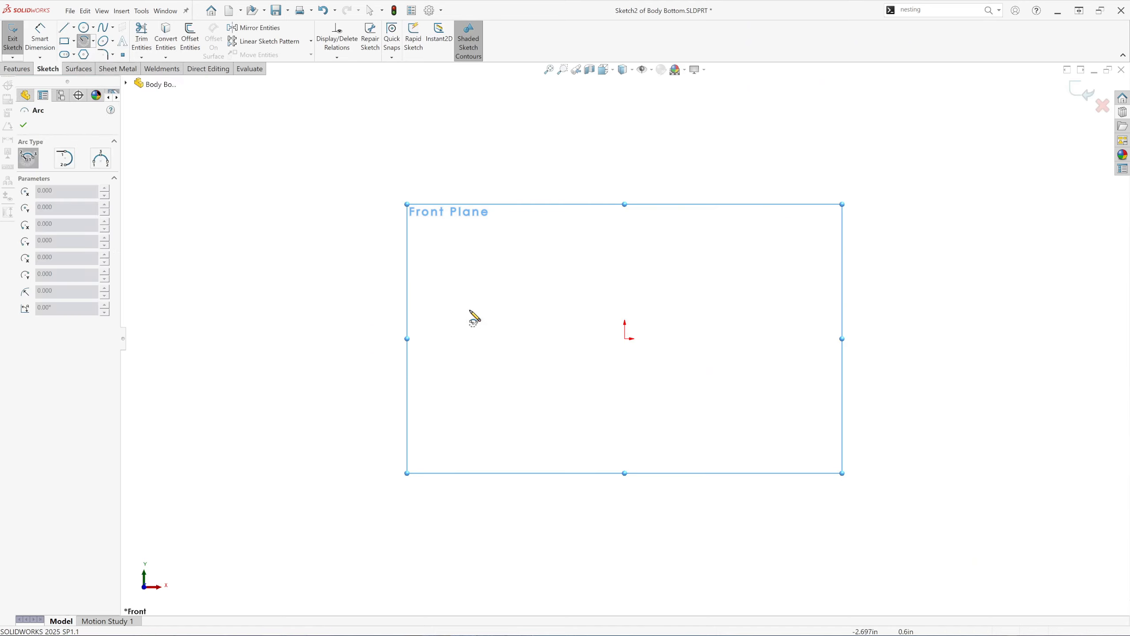
{"action": "left_click", "coordinate": [519, 265]}
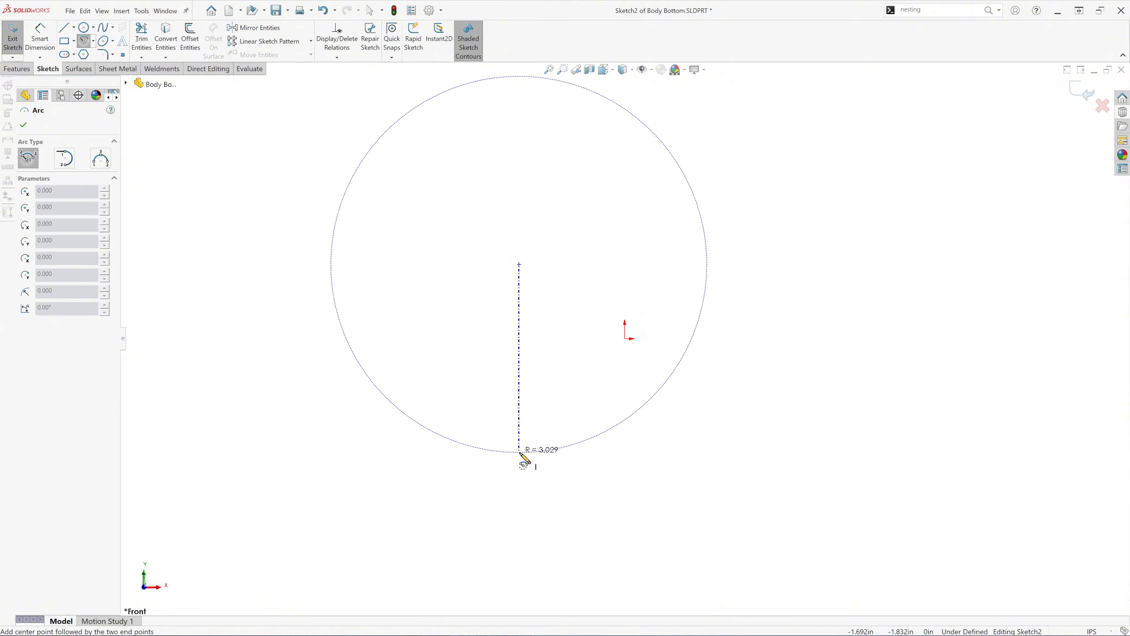
{"action": "left_click", "coordinate": [520, 453]}
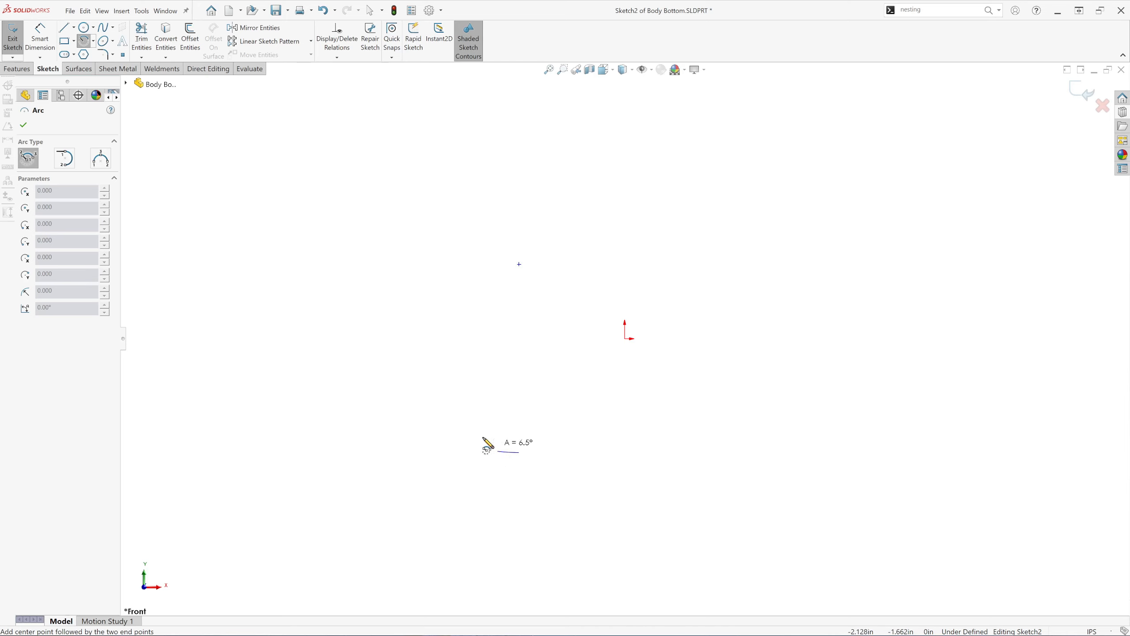
{"action": "left_click", "coordinate": [397, 368]}
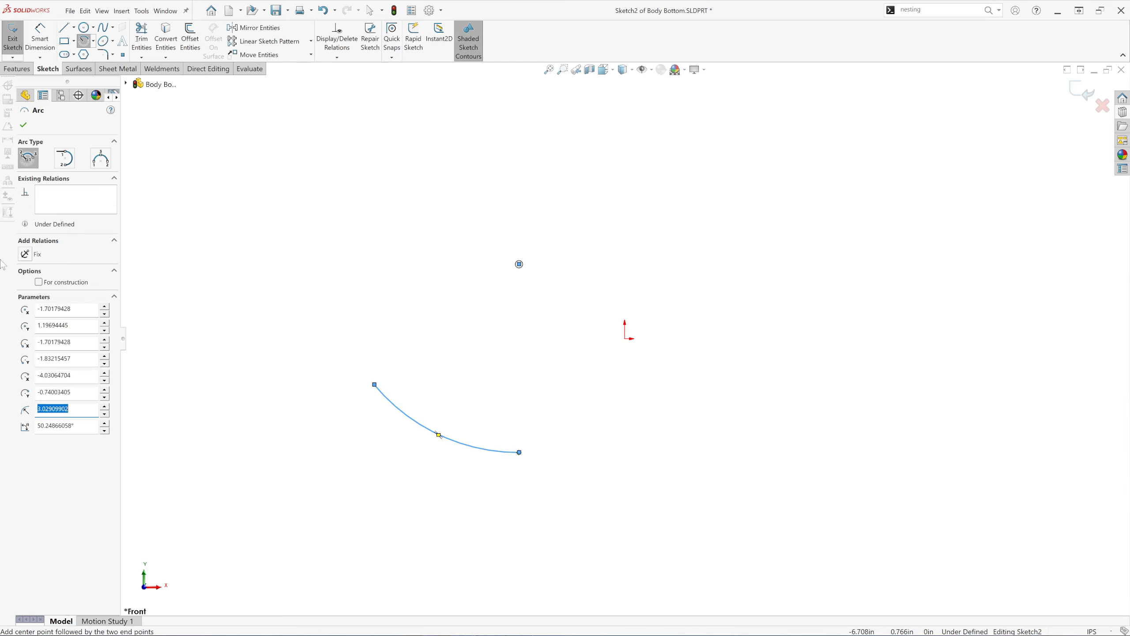
{"action": "left_click", "coordinate": [25, 126]}
Step: Dimension the arc with a radius of 1.881 in
{"action": "left_click", "coordinate": [40, 33]}
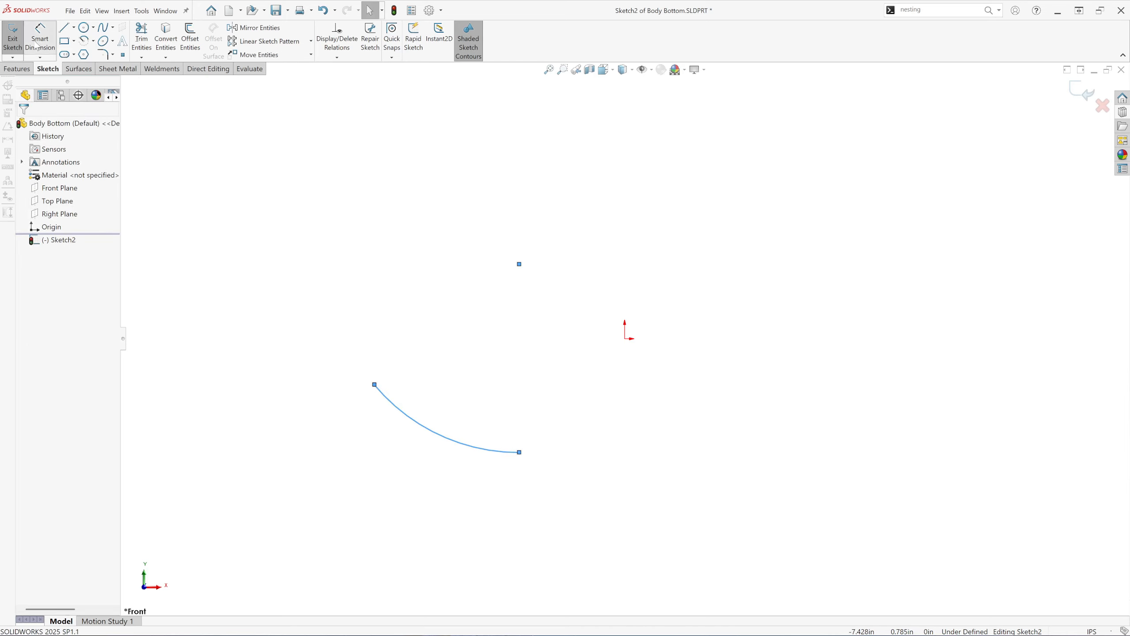
{"action": "left_click", "coordinate": [432, 432]}
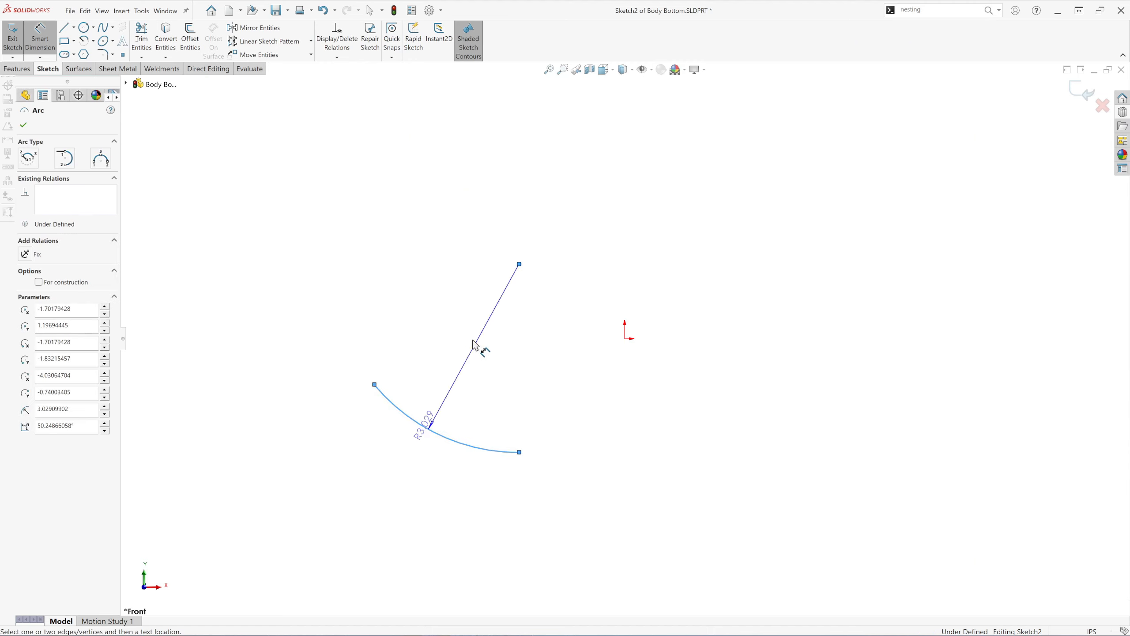
{"action": "left_click", "coordinate": [470, 342]}
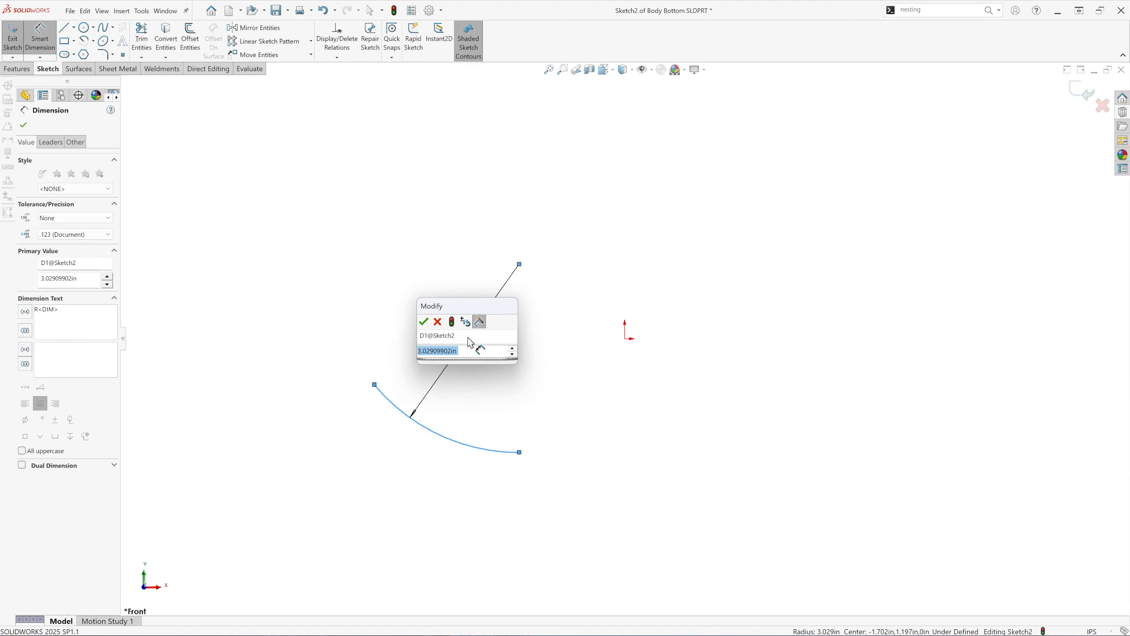
{"action": "type", "text": "1.881"}
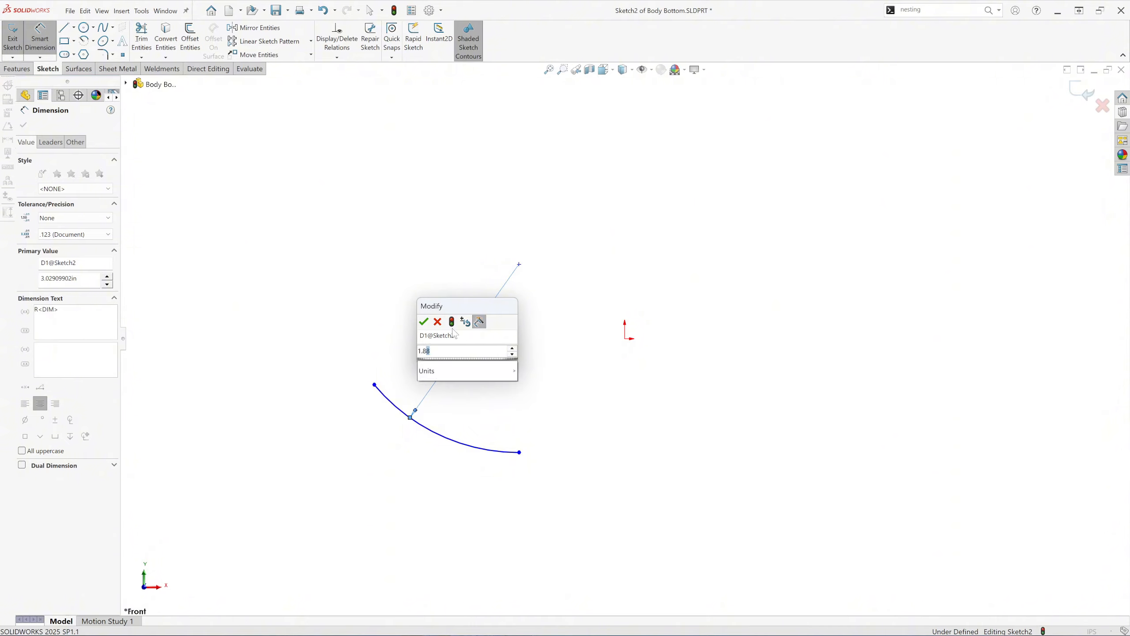
{"action": "left_click", "coordinate": [424, 321]}
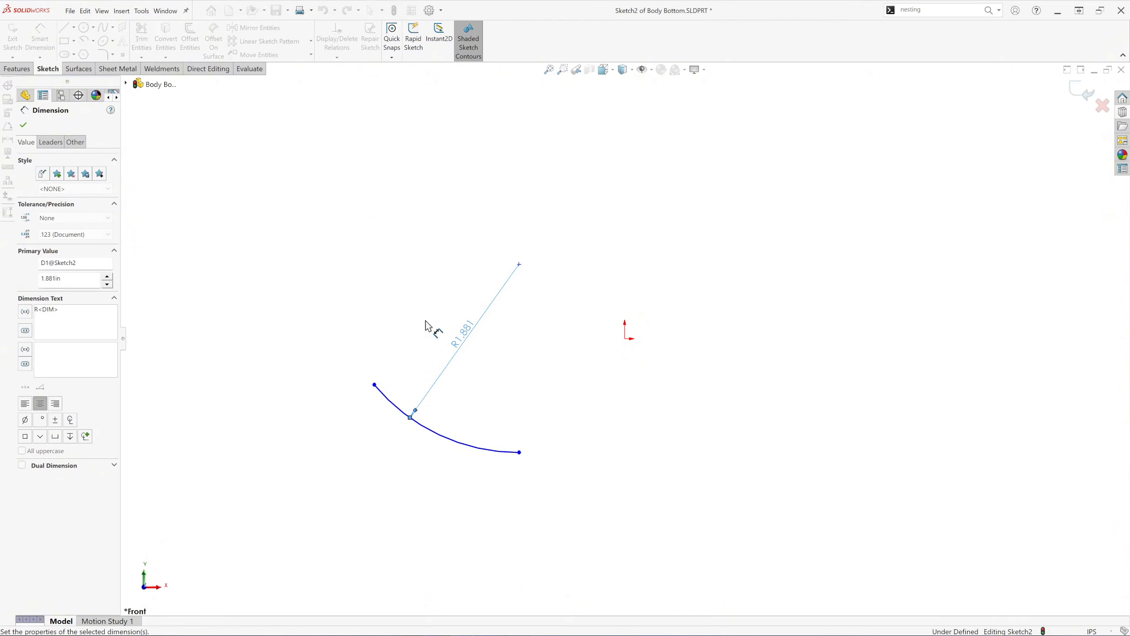
{"action": "left_click", "coordinate": [24, 126]}
{"action": "key", "text": "Escape"}
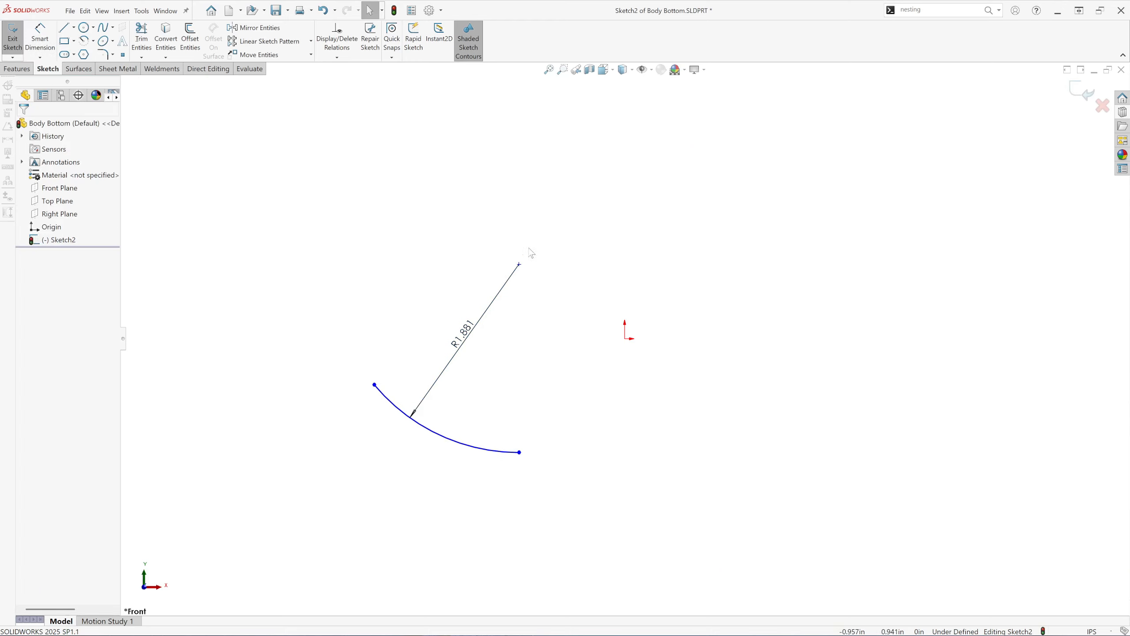
Step: Make the arc's centre point coincident with the sketch origin
{"action": "left_click", "coordinate": [519, 264]}
{"action": "left_click", "coordinate": [627, 340], "text": "ctrl"}
{"action": "left_click", "coordinate": [674, 311]}
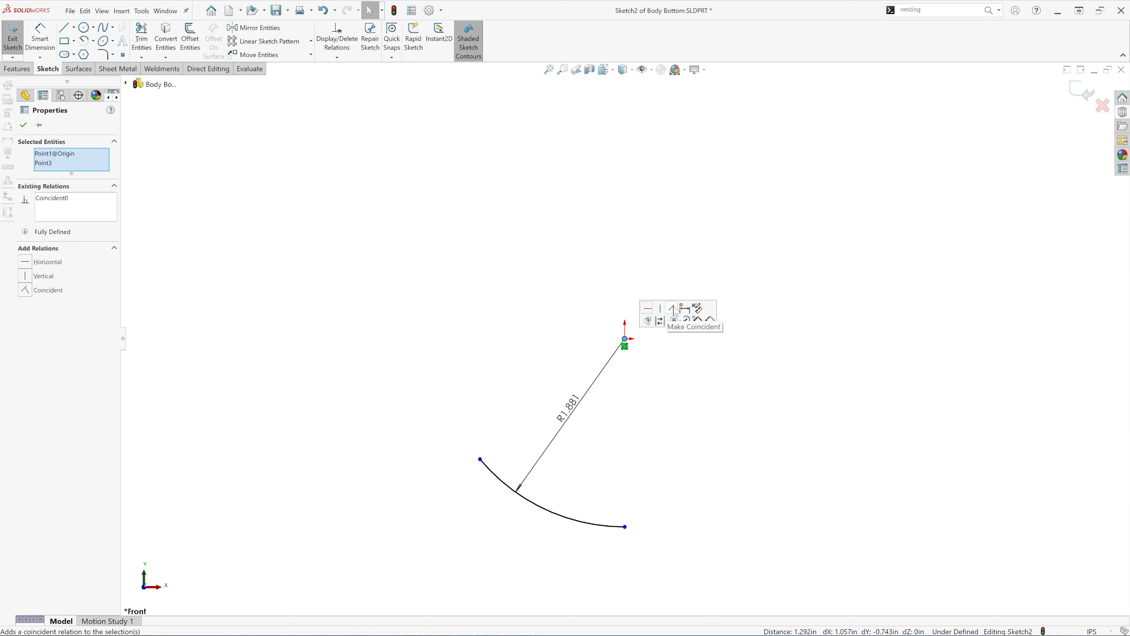
{"action": "left_click", "coordinate": [24, 124]}
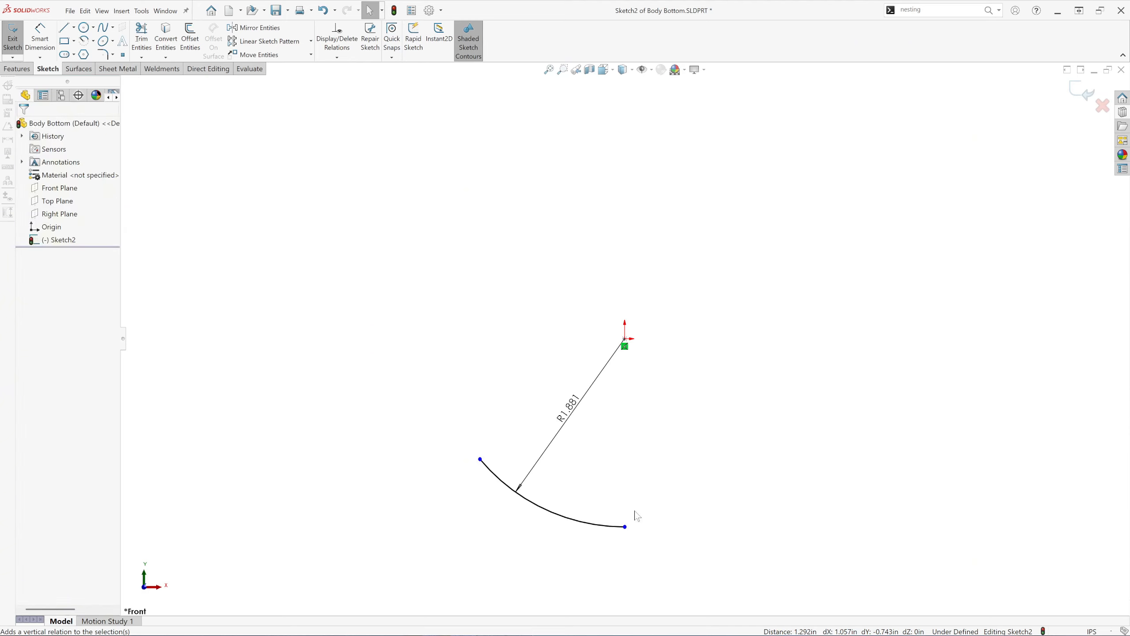
Step: Offset the arc outward by 0.0625 in, away from the origin, with the offset dimension added
{"action": "scroll", "coordinate": [633, 516], "scroll_direction": "up", "scroll_amount": 2}
{"action": "scroll", "coordinate": [628, 502], "scroll_direction": "down", "scroll_amount": 4}
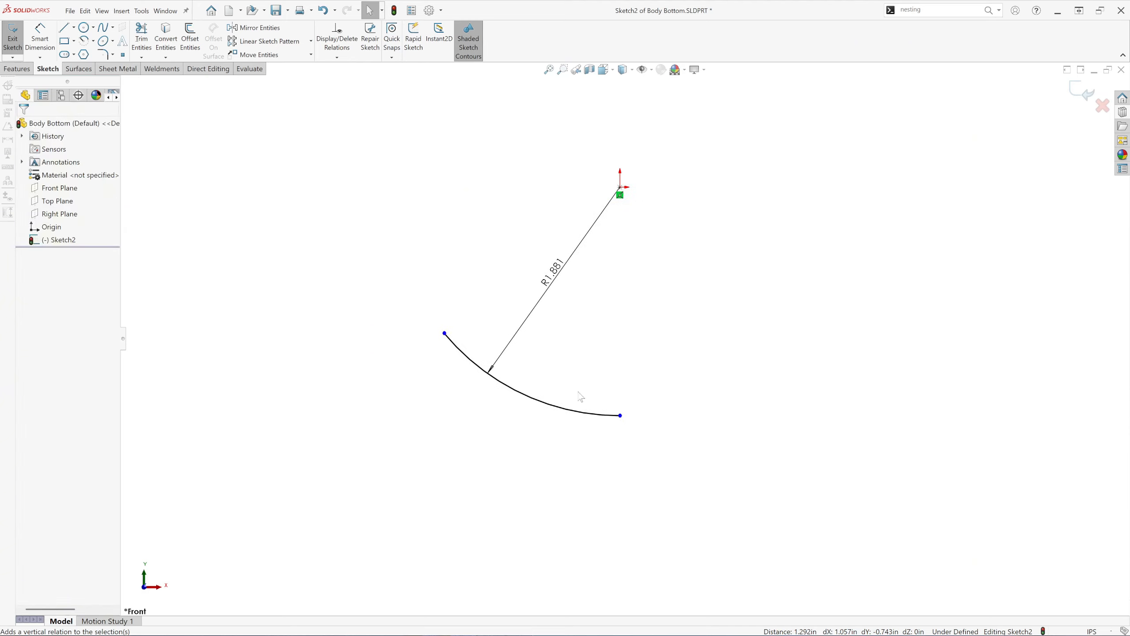
{"action": "left_click", "coordinate": [189, 39]}
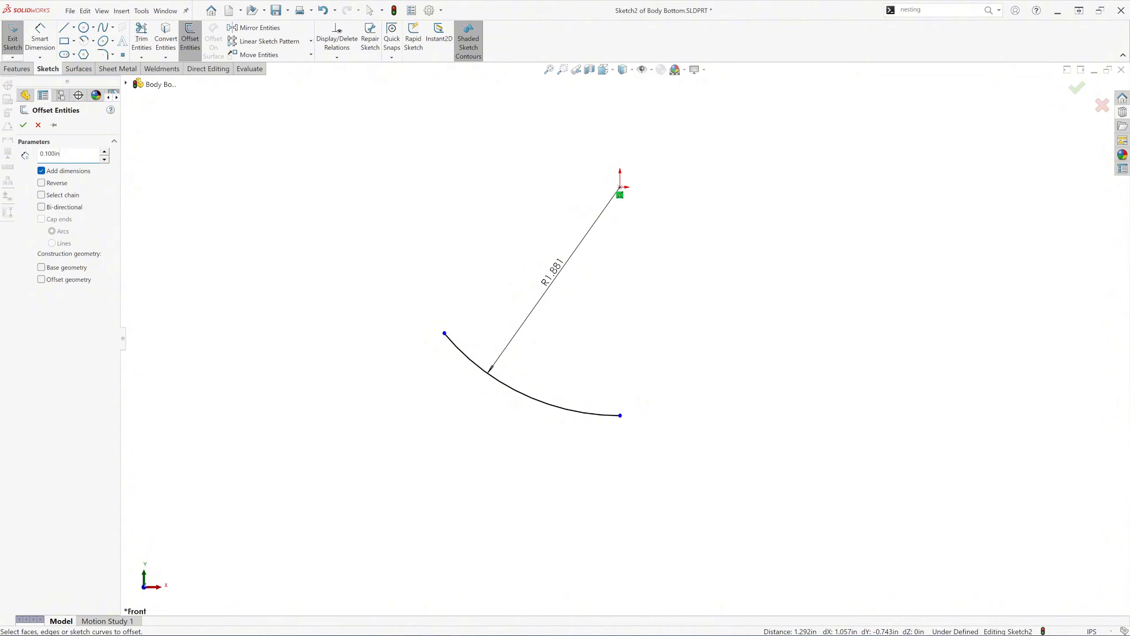
{"action": "type", "text": ".0"}
{"action": "left_click", "coordinate": [555, 406]}
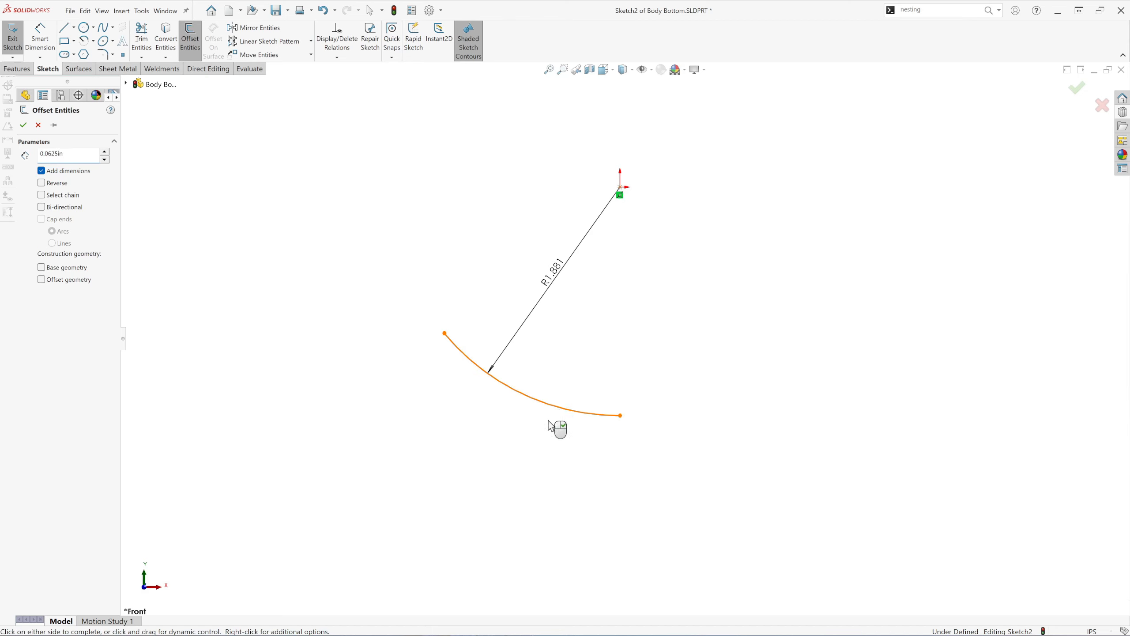
{"action": "left_click", "coordinate": [538, 450]}
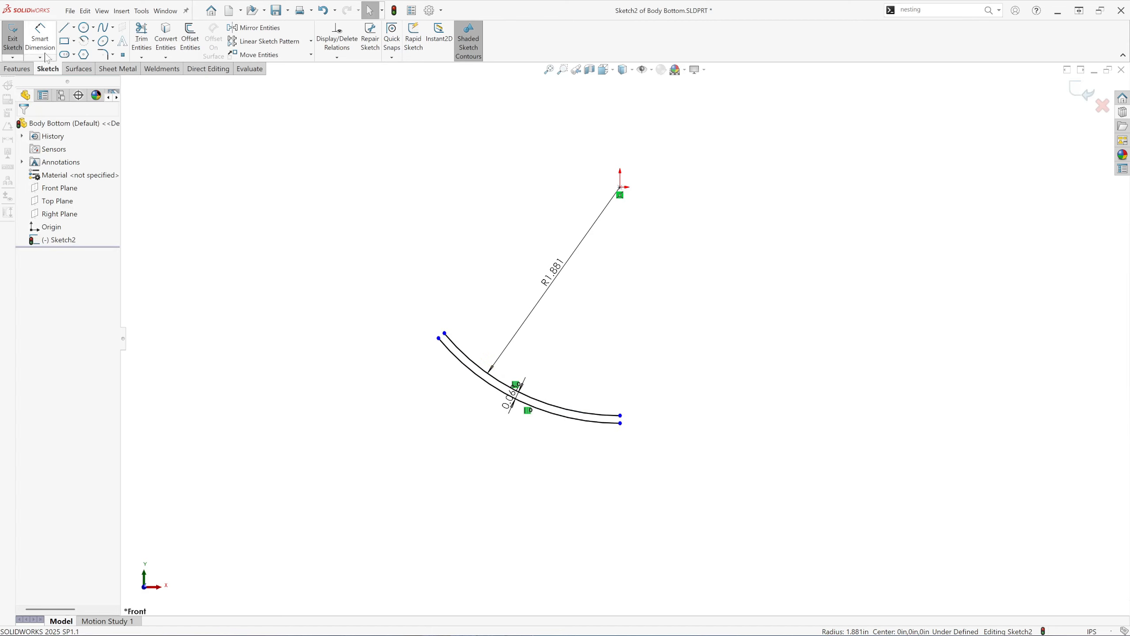
Step: Draw a vertical line joining the lower-right endpoints of the two concentric arcs
{"action": "left_click", "coordinate": [65, 27]}
{"action": "scroll", "coordinate": [631, 438], "scroll_direction": "down", "scroll_amount": 3}
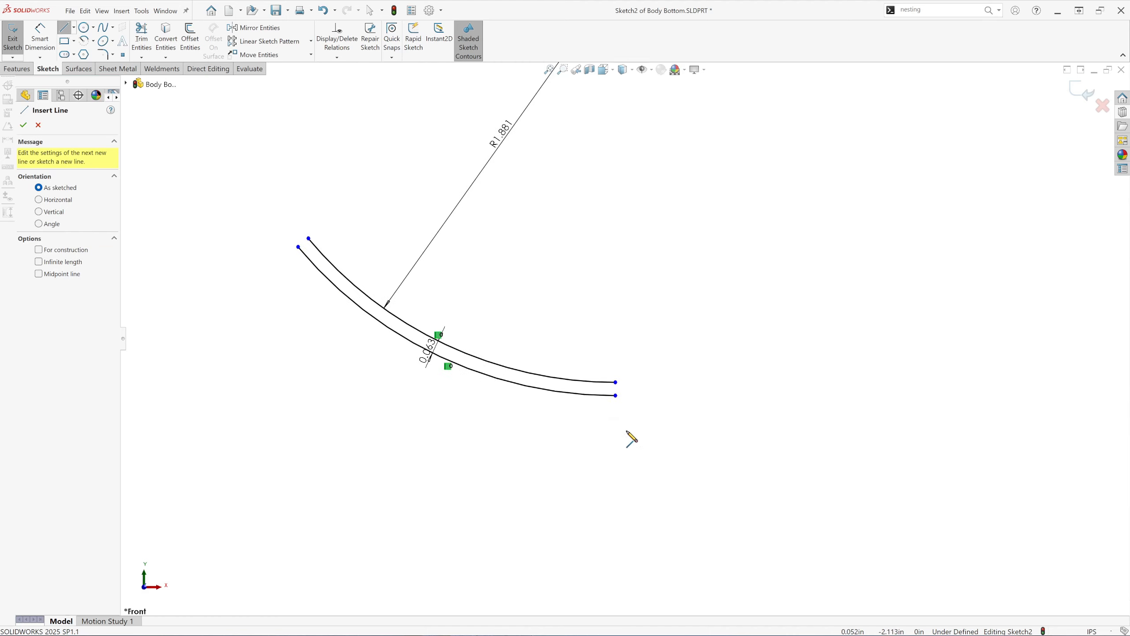
{"action": "left_click", "coordinate": [615, 382]}
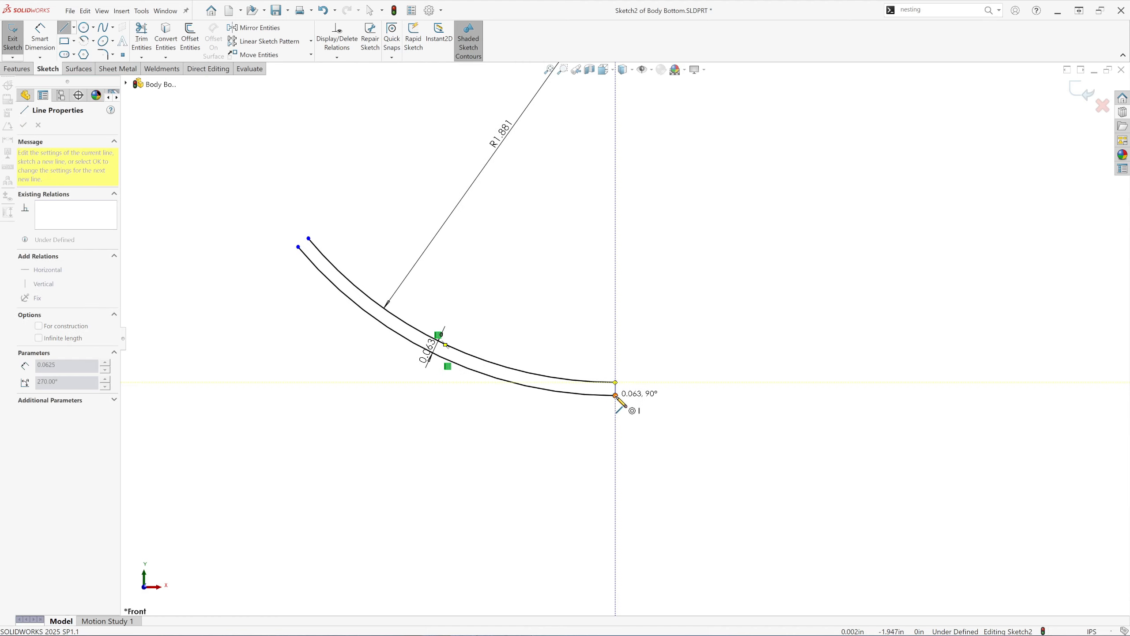
{"action": "left_click", "coordinate": [616, 395]}
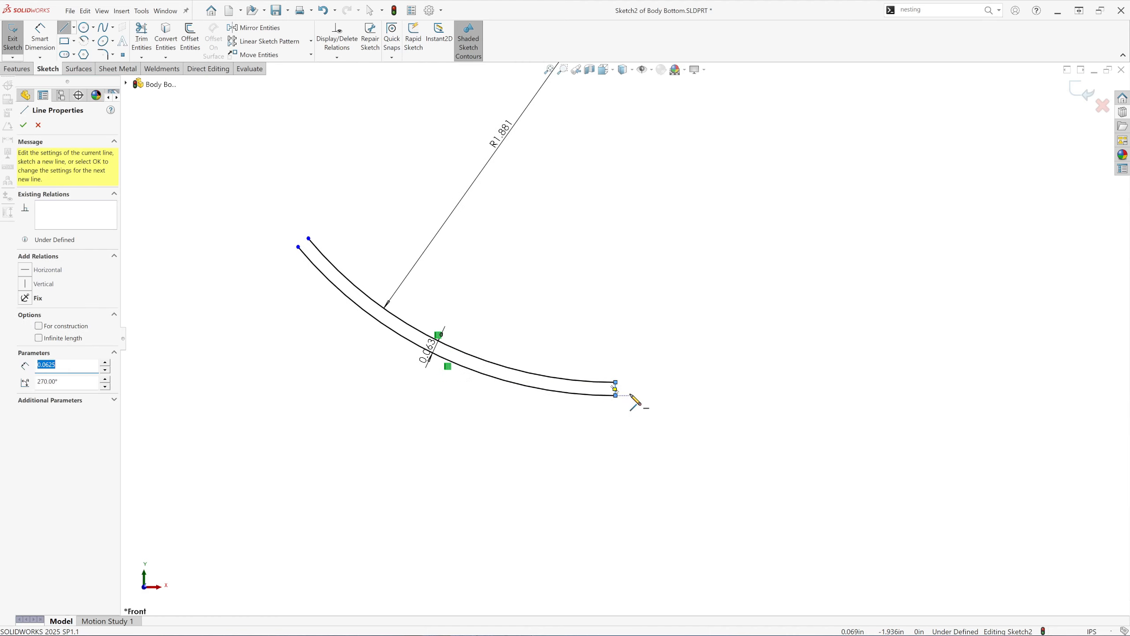
{"action": "scroll", "coordinate": [631, 409], "scroll_direction": "down", "scroll_amount": 3}
{"action": "key", "text": "Escape"}
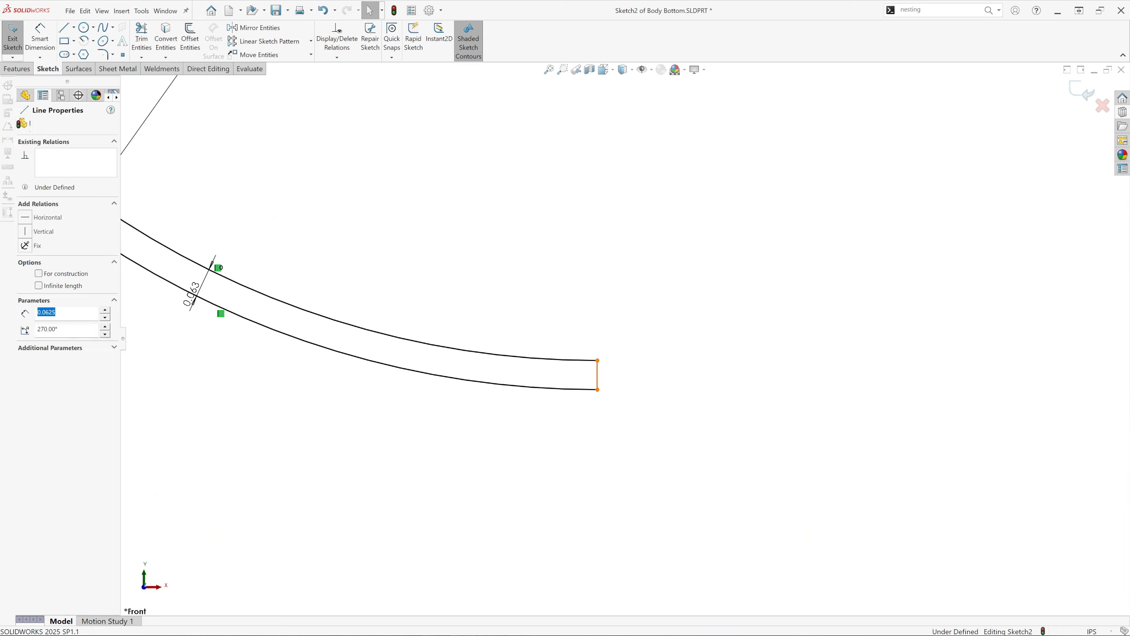
Step: Add a vertical relation to the short line joining the right endpoints of the two arcs
{"action": "left_click", "coordinate": [598, 374]}
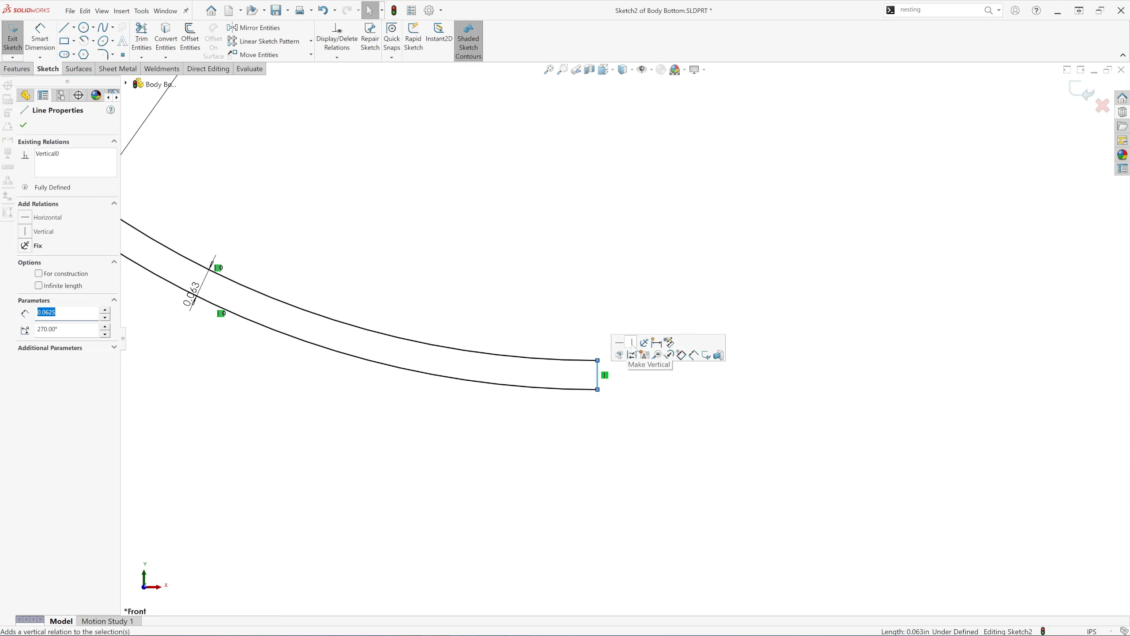
{"action": "left_click", "coordinate": [24, 125]}
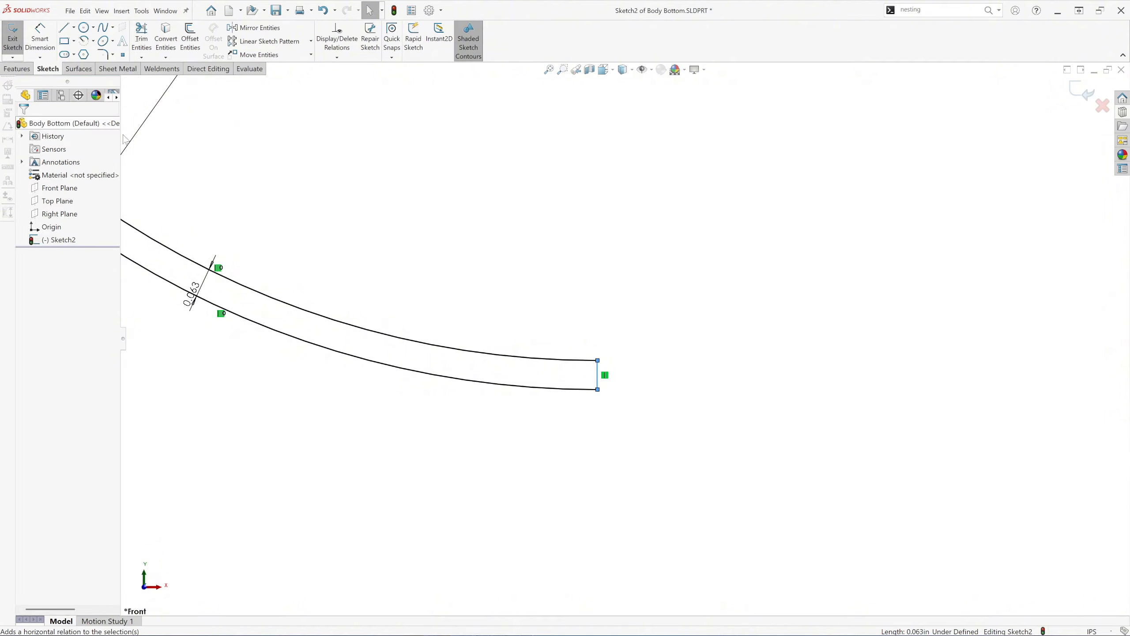
Step: Draw a line about 0.95 in long crossing both arcs near their middle and make it horizontal
{"action": "key", "text": "z"}
{"action": "key", "text": "z"}
{"action": "scroll", "coordinate": [456, 232], "scroll_direction": "down", "scroll_amount": 2}
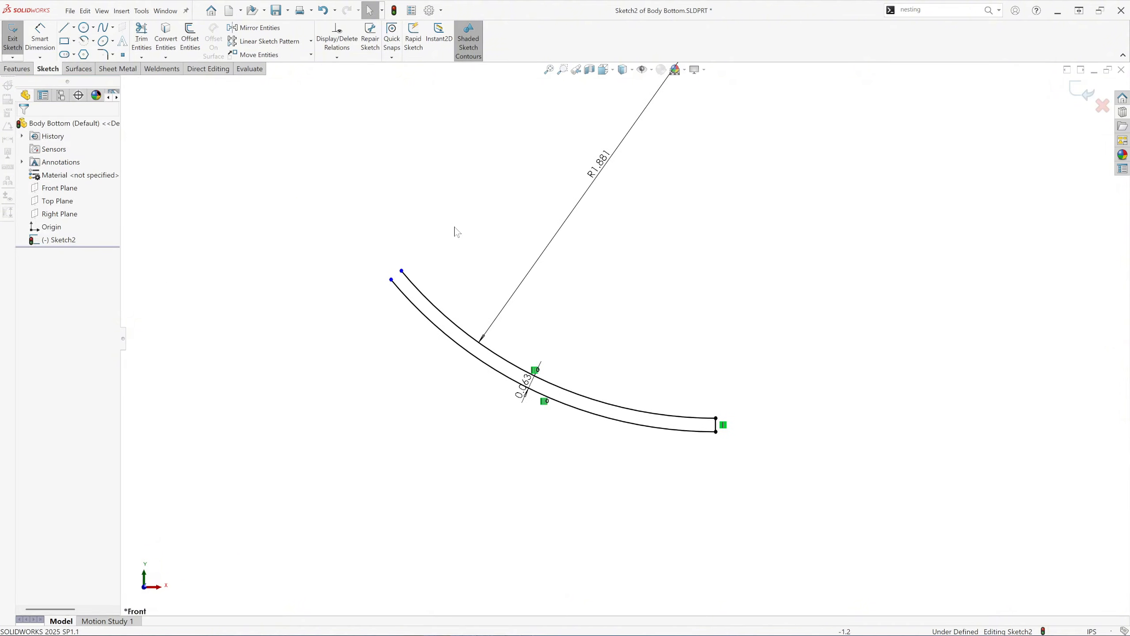
{"action": "left_click", "coordinate": [63, 30]}
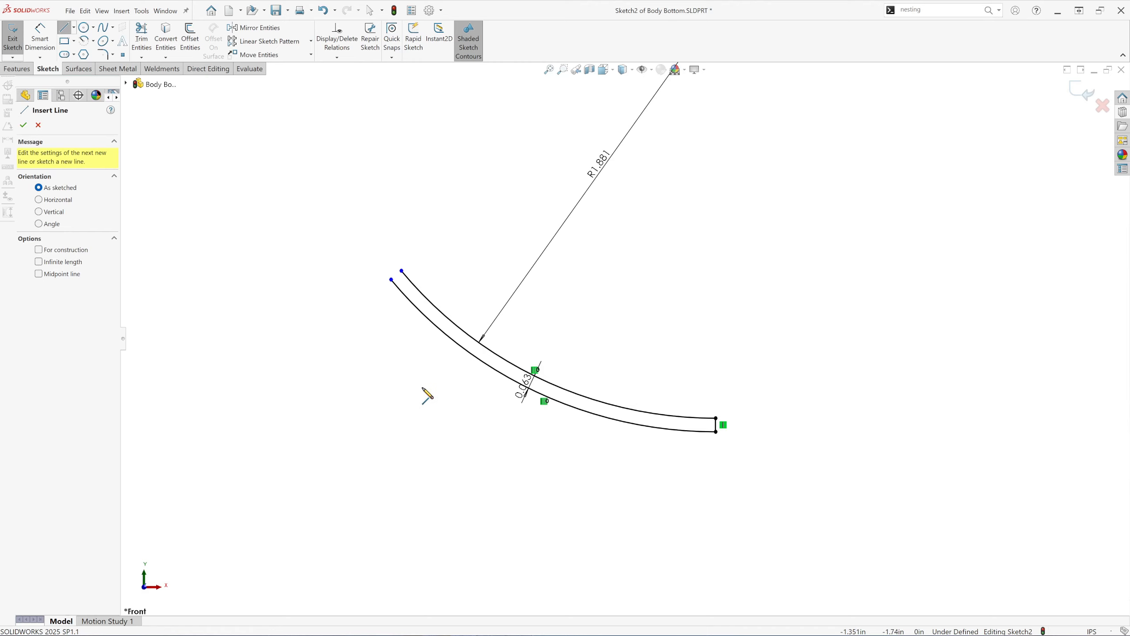
{"action": "left_click", "coordinate": [422, 387]}
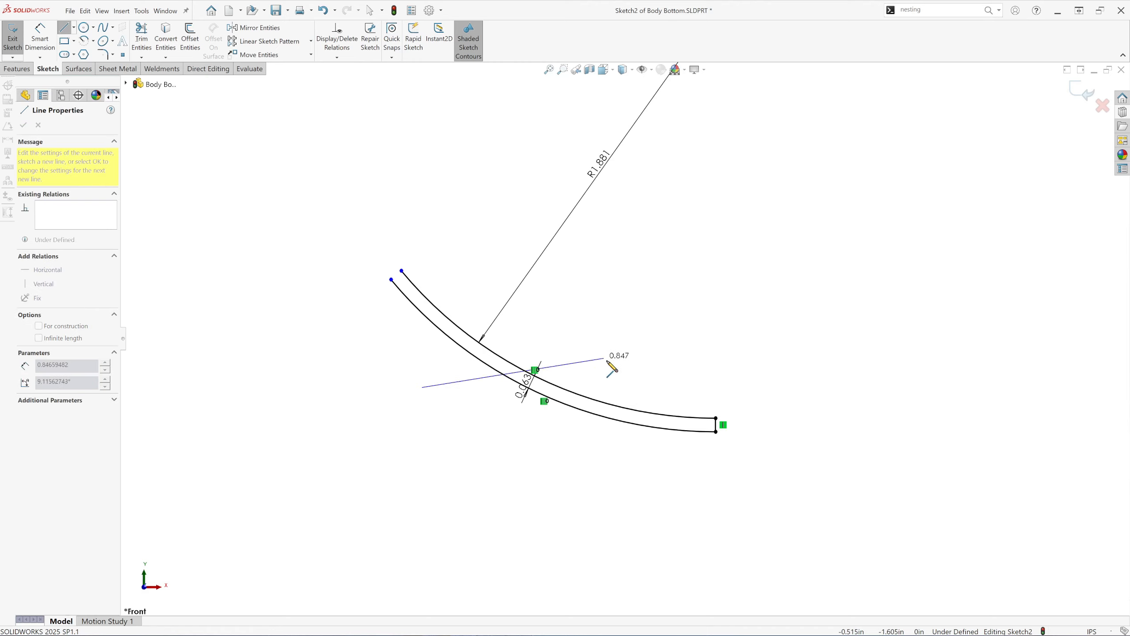
{"action": "left_click", "coordinate": [630, 387]}
{"action": "key", "text": "Escape"}
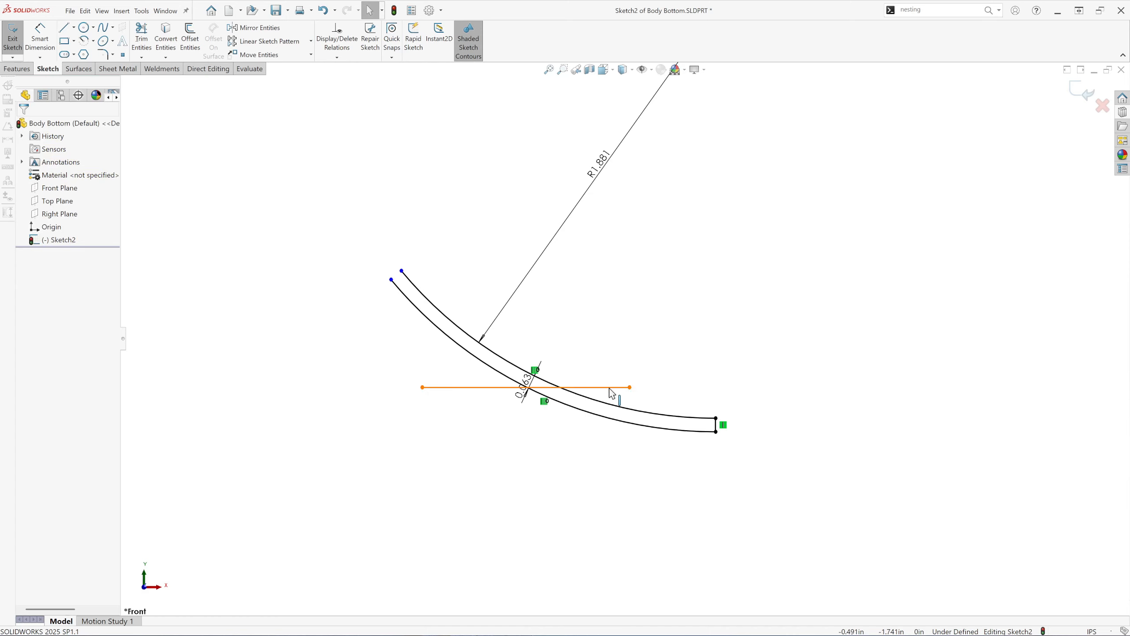
{"action": "left_click", "coordinate": [611, 389]}
{"action": "left_click", "coordinate": [631, 361]}
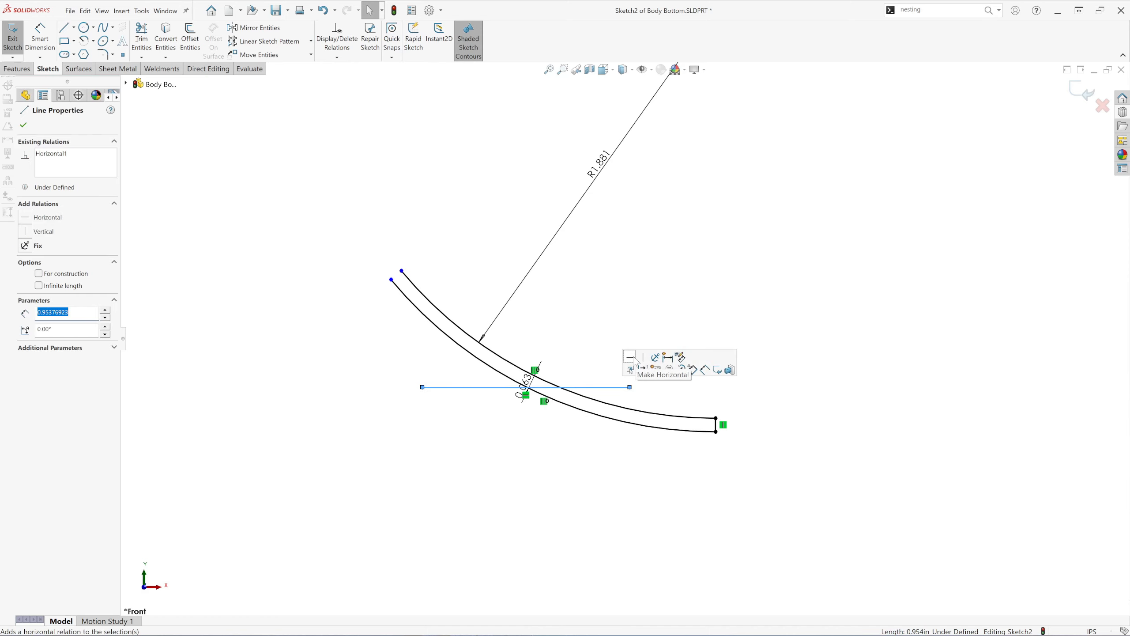
{"action": "left_click", "coordinate": [27, 126]}
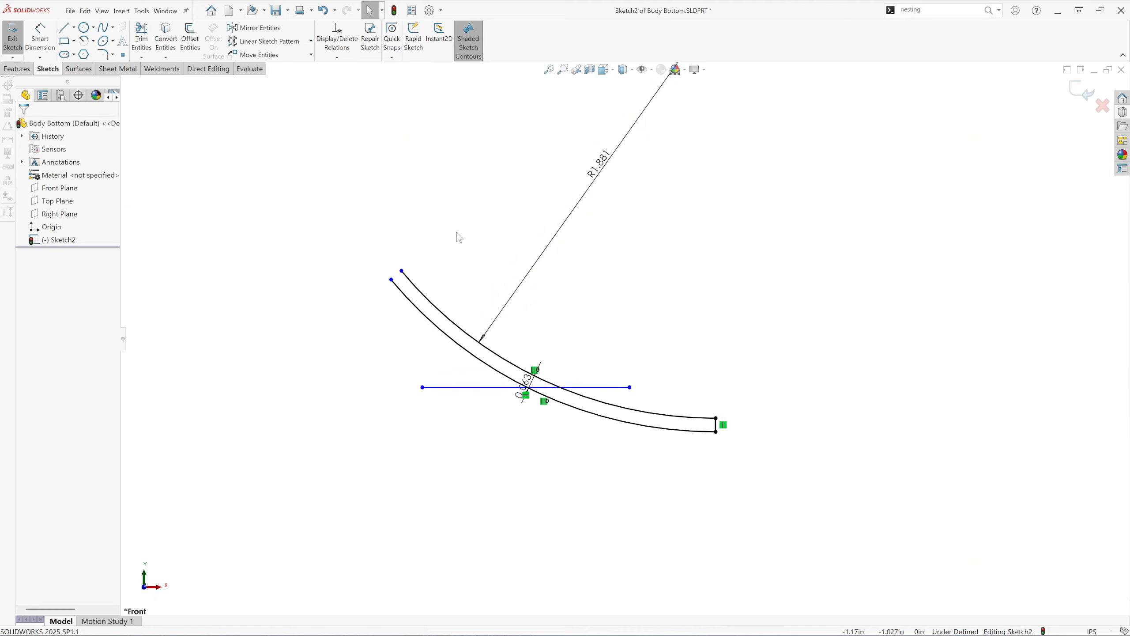
Step: Dimension the horizontal distance from the new line's left endpoint to the inner arc's right endpoint as 0.9375 in
{"action": "left_click", "coordinate": [40, 38]}
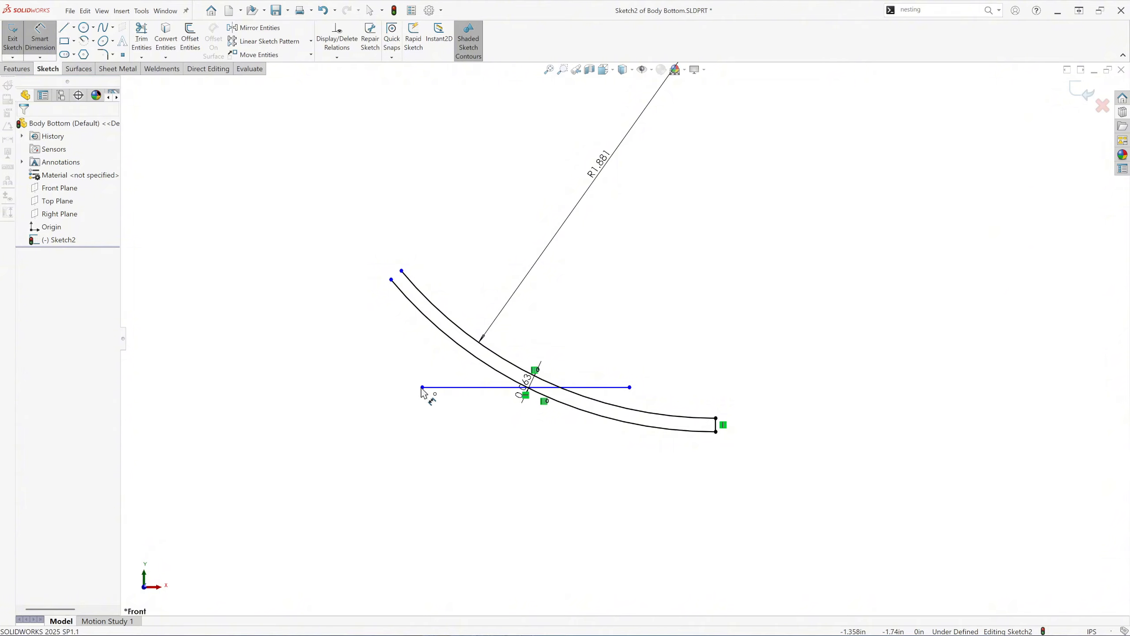
{"action": "left_click", "coordinate": [422, 387]}
{"action": "left_click", "coordinate": [716, 418]}
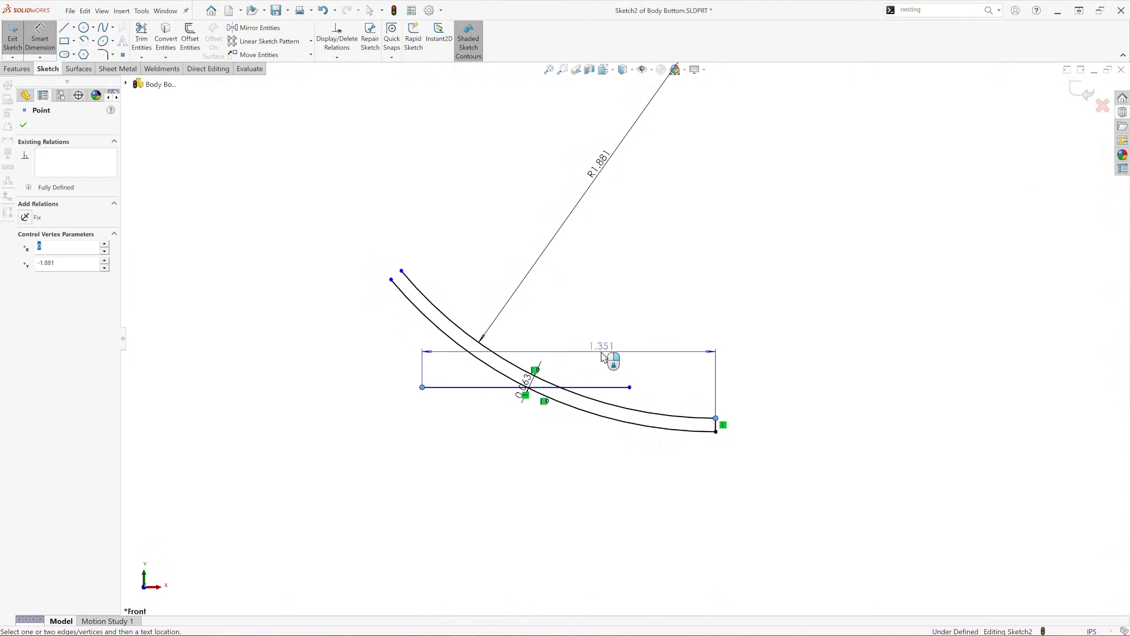
{"action": "left_click", "coordinate": [581, 348]}
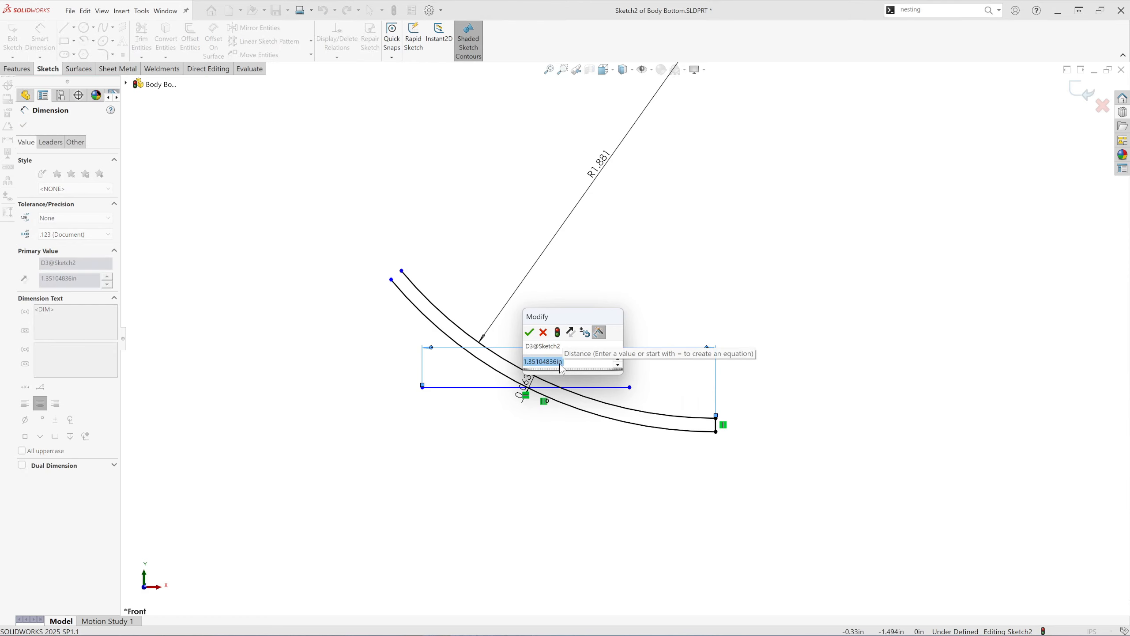
{"action": "type", "text": ".93"}
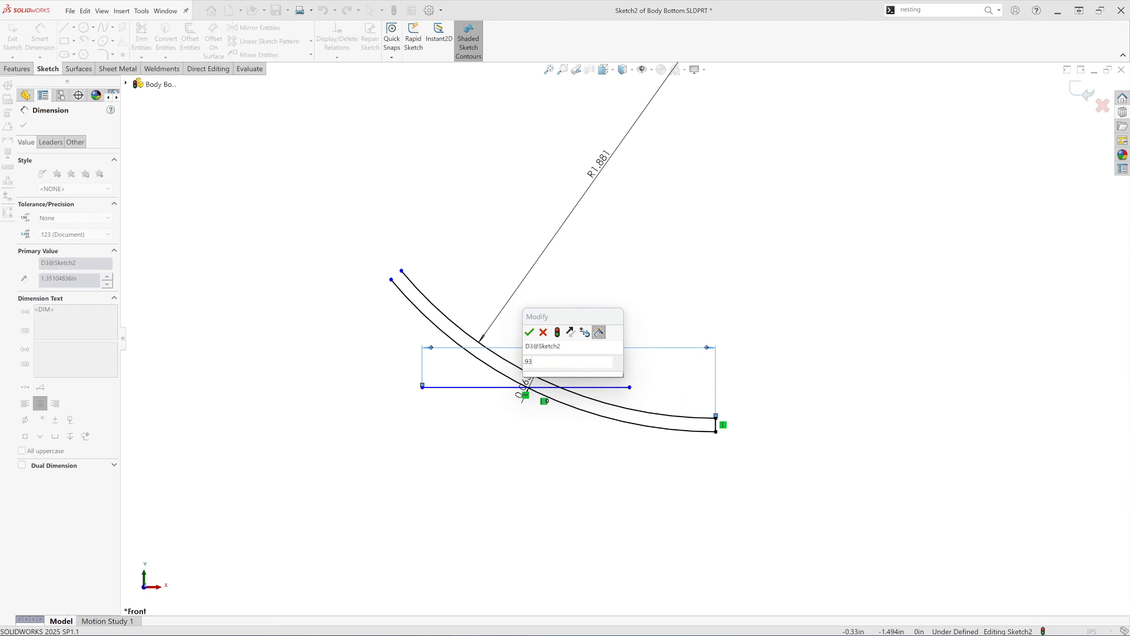
{"action": "type", "text": "75"}
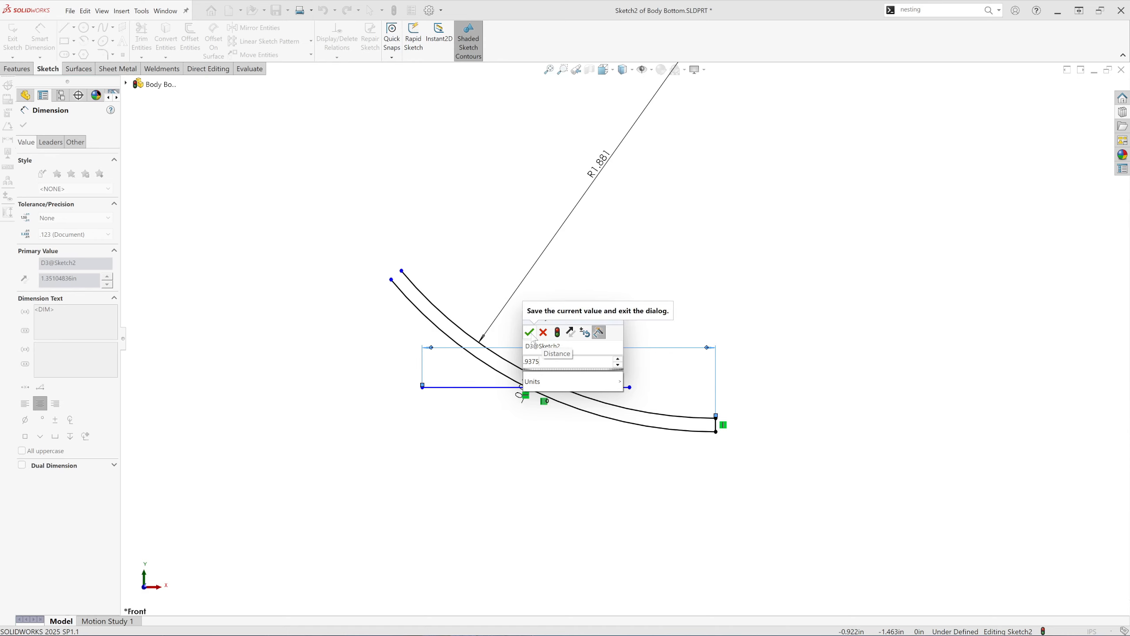
{"action": "left_click", "coordinate": [531, 334]}
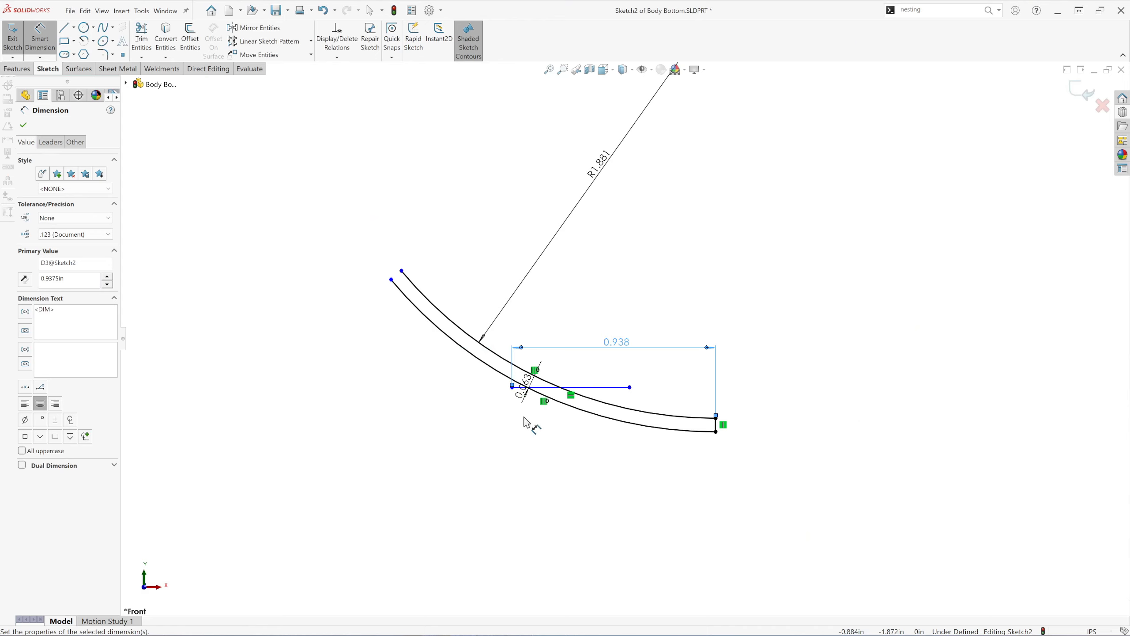
Step: Dimension the vertical distance between the horizontal line's left endpoint and the outer arc's lower-right endpoint as 0.170 in
{"action": "scroll", "coordinate": [530, 424], "scroll_direction": "down", "scroll_amount": 2}
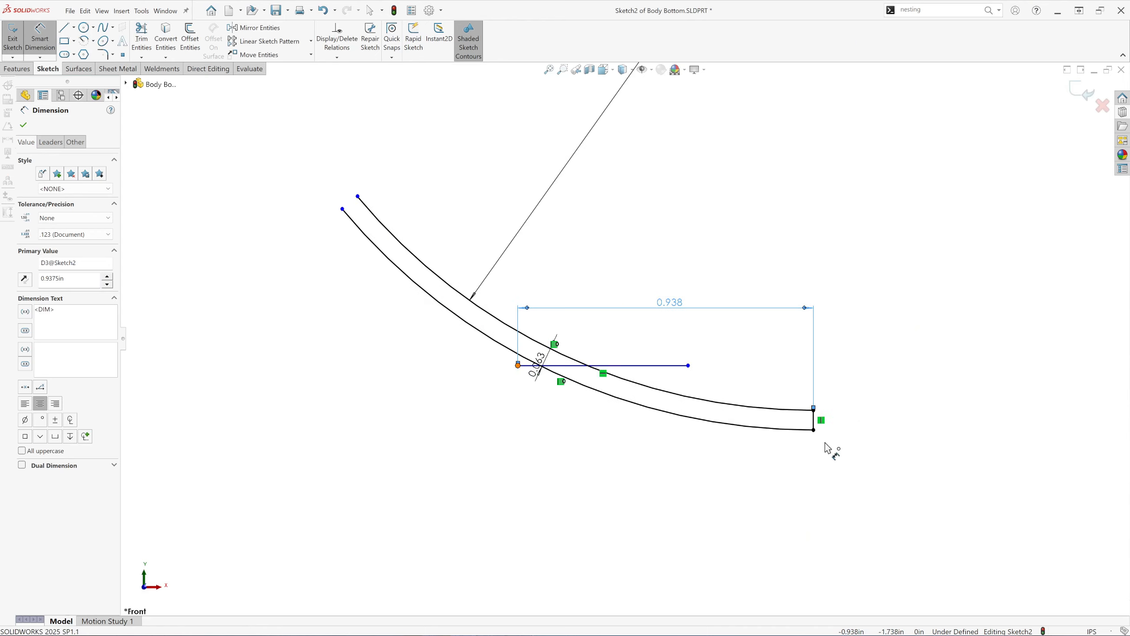
{"action": "left_click", "coordinate": [813, 430]}
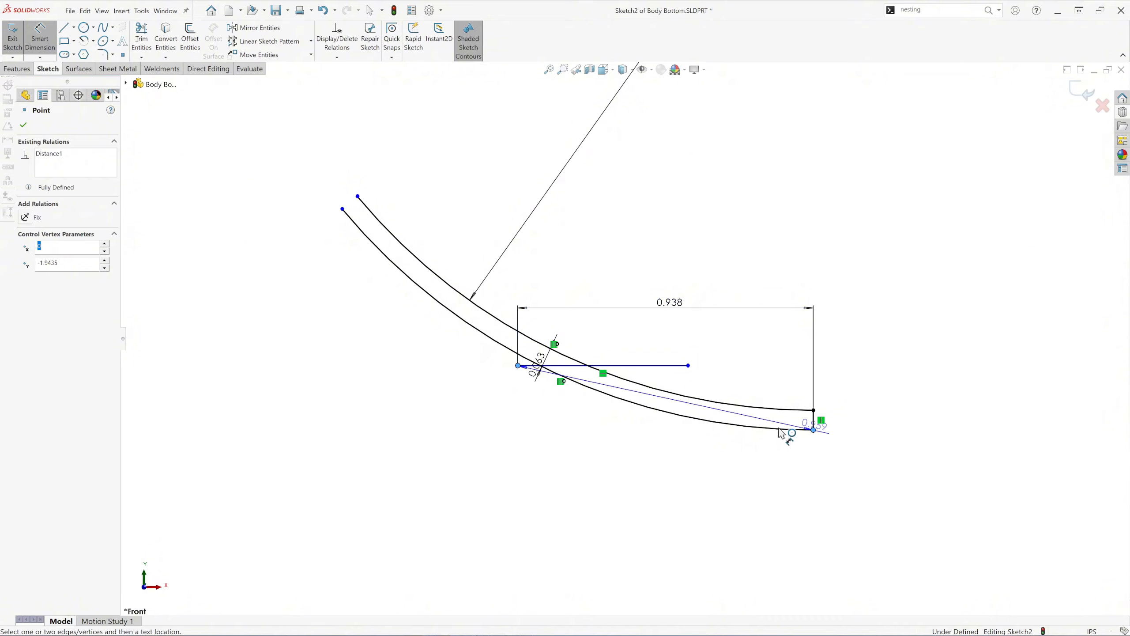
{"action": "left_click", "coordinate": [518, 365]}
{"action": "left_click", "coordinate": [436, 401]}
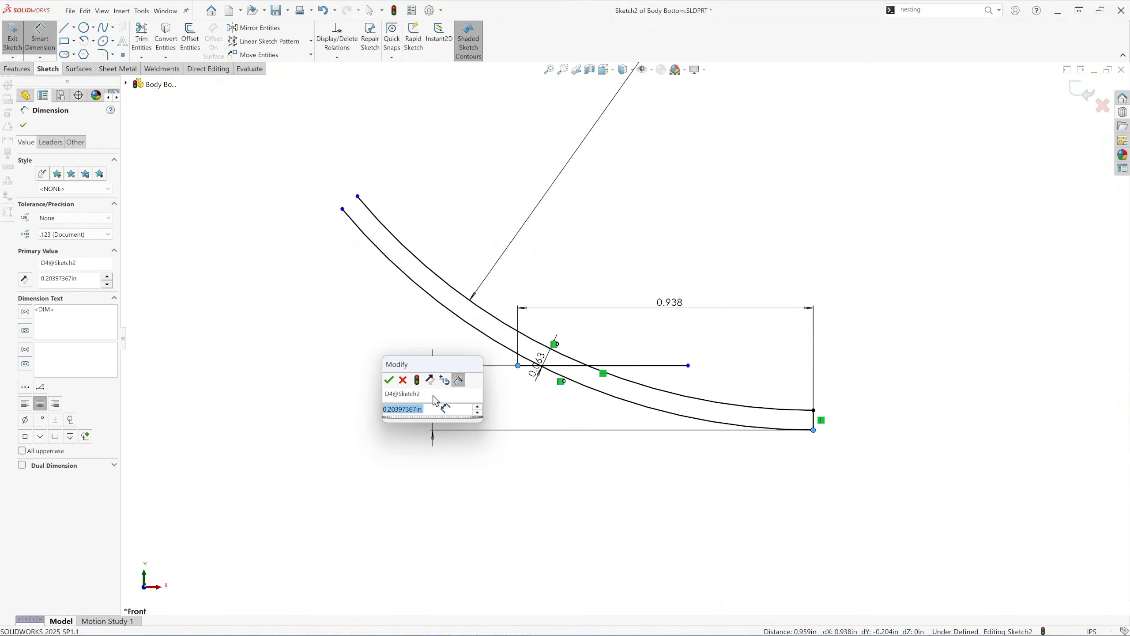
{"action": "key", "text": "BackSpace"}
{"action": "type", "text": ".170"}
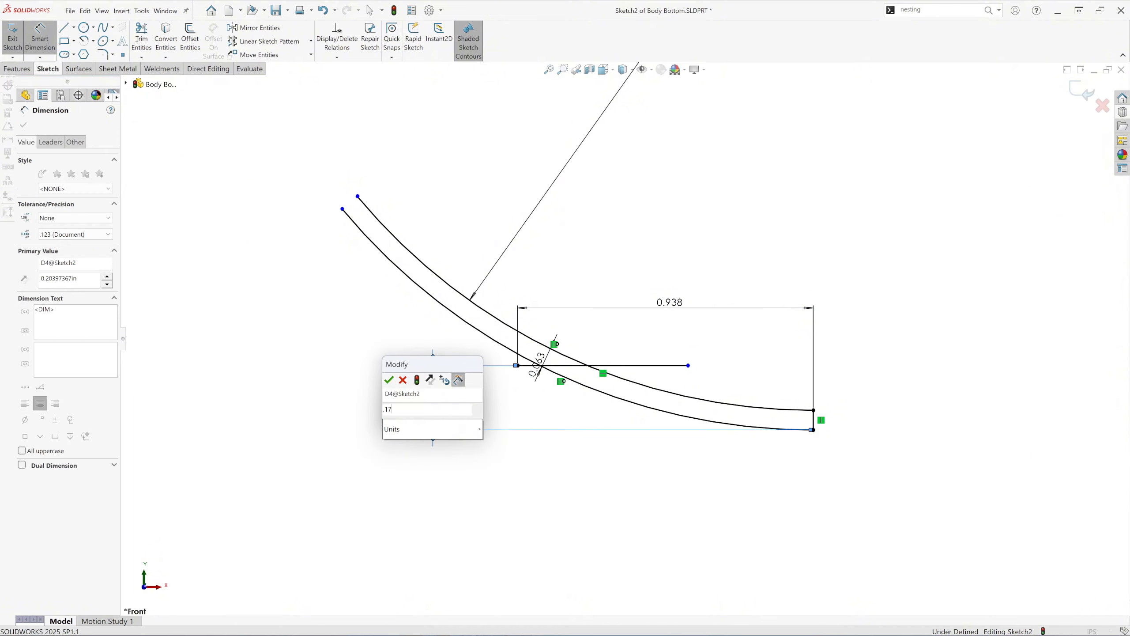
{"action": "left_click", "coordinate": [390, 381]}
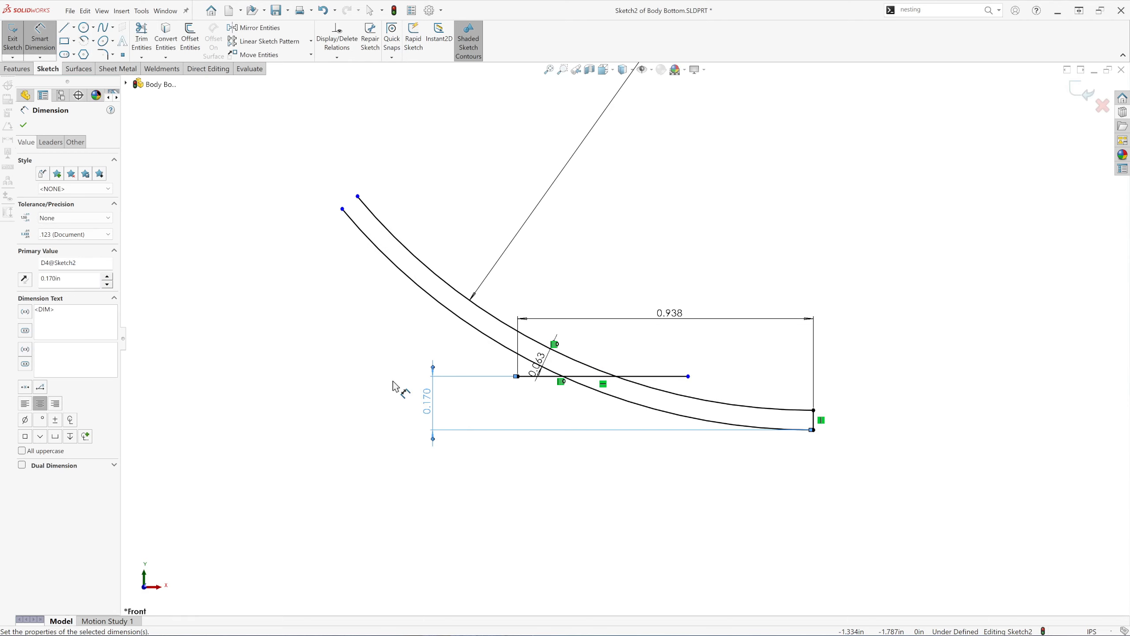
{"action": "left_click", "coordinate": [23, 127]}
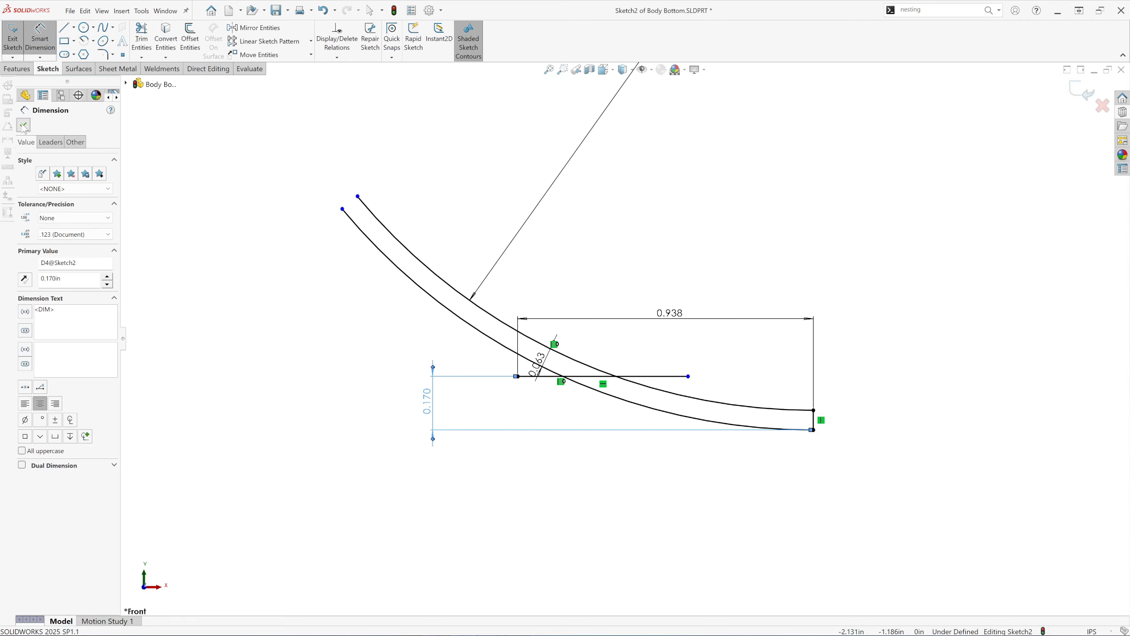
Step: Offset the horizontal line downward by 0.0625 in with the offset dimension added
{"action": "left_click", "coordinate": [190, 40]}
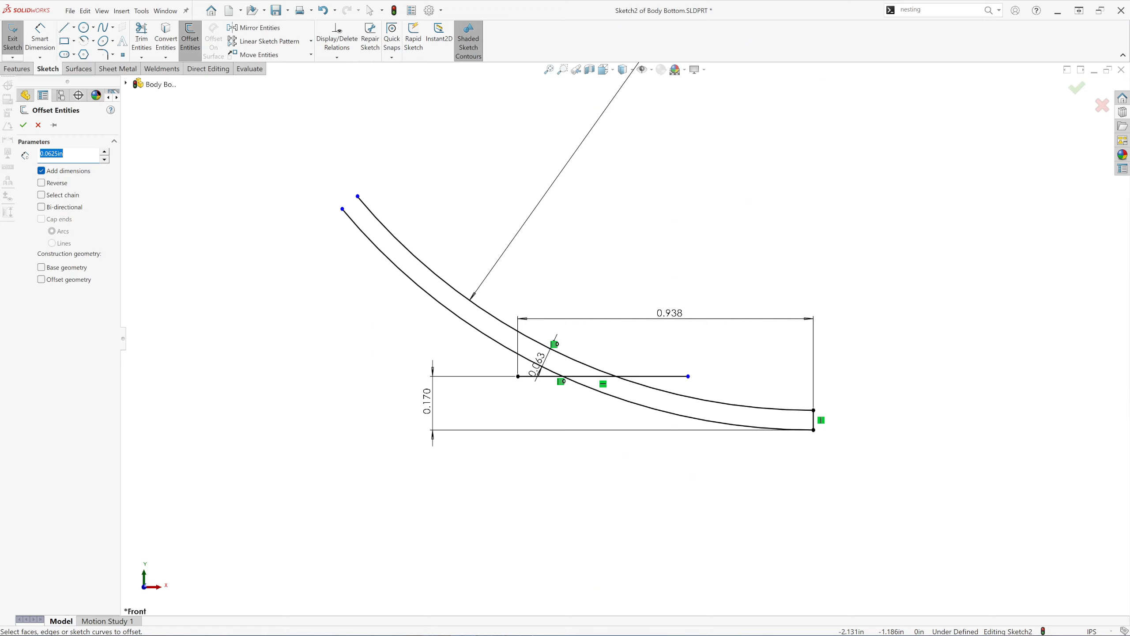
{"action": "left_click", "coordinate": [194, 183]}
{"action": "left_click", "coordinate": [665, 377]}
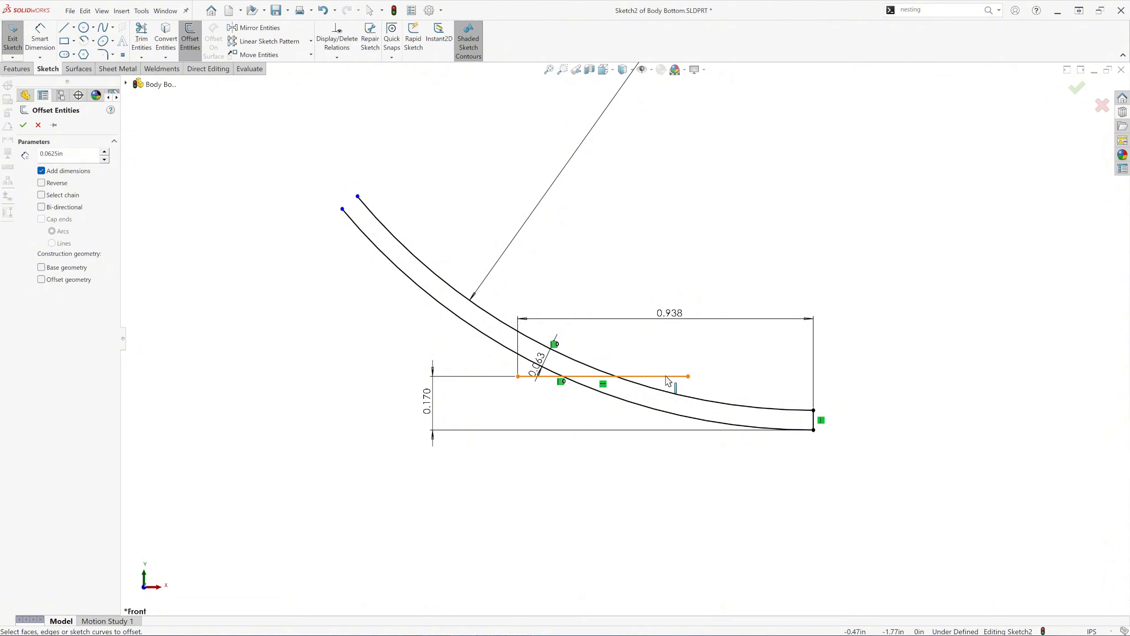
{"action": "left_click", "coordinate": [586, 488]}
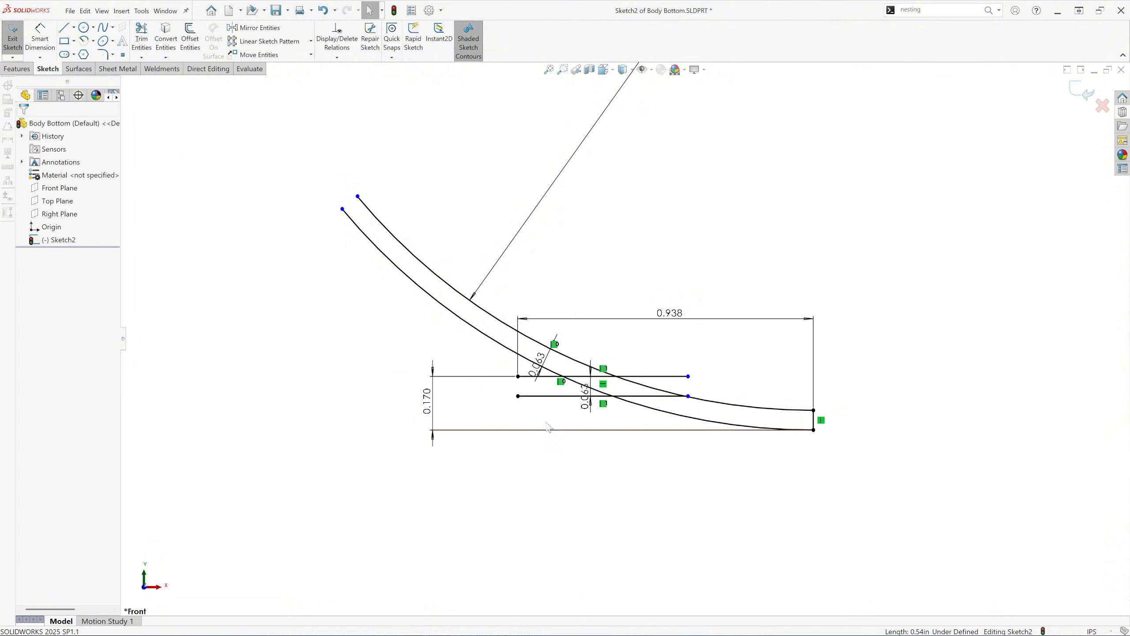
Step: Power-trim both arcs above the upper horizontal line, that line's excess right of the inner arc, and the outer arc segment between the lines
{"action": "scroll", "coordinate": [634, 421], "scroll_direction": "down", "scroll_amount": 2}
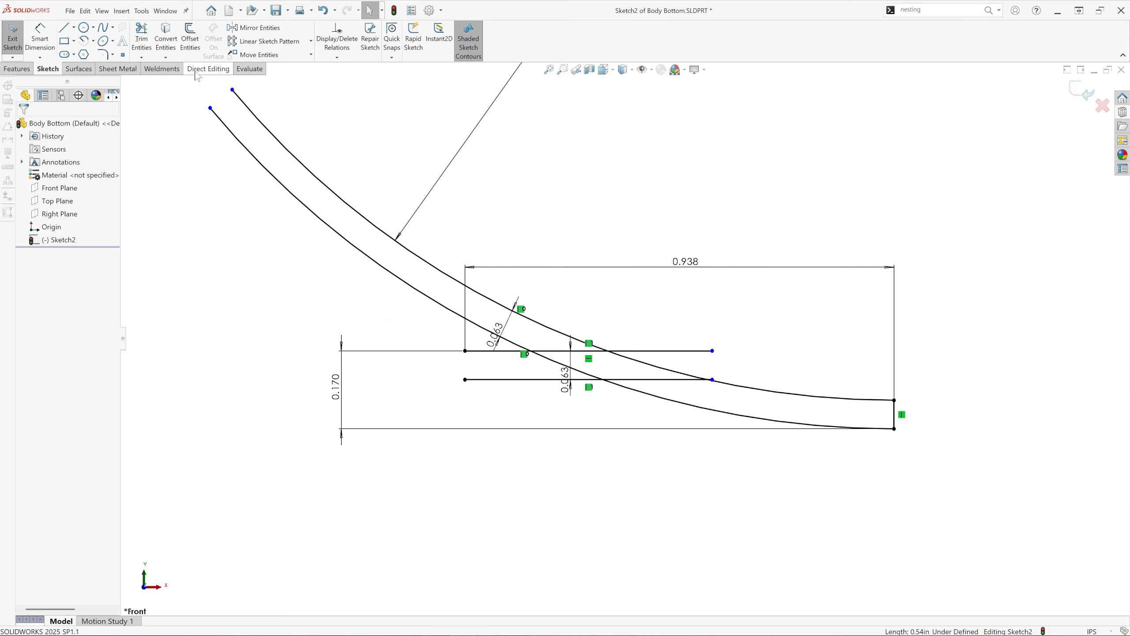
{"action": "left_click", "coordinate": [141, 39]}
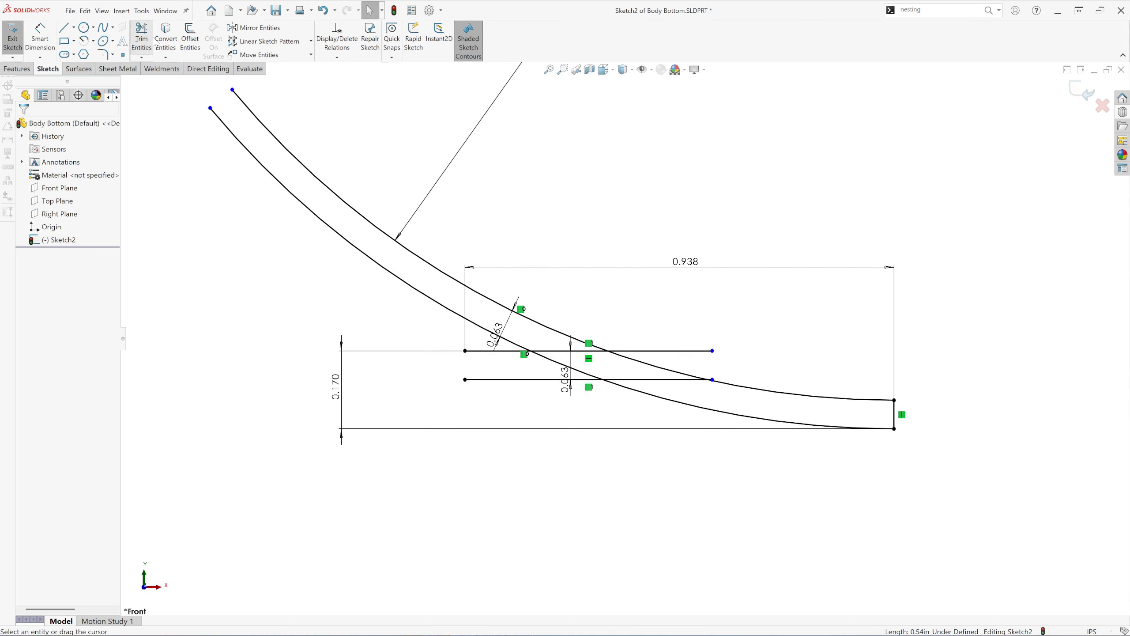
{"action": "left_click_drag", "start_coordinate": [336, 163], "coordinate": [241, 243]}
{"action": "scroll", "coordinate": [608, 375], "scroll_direction": "down", "scroll_amount": 3}
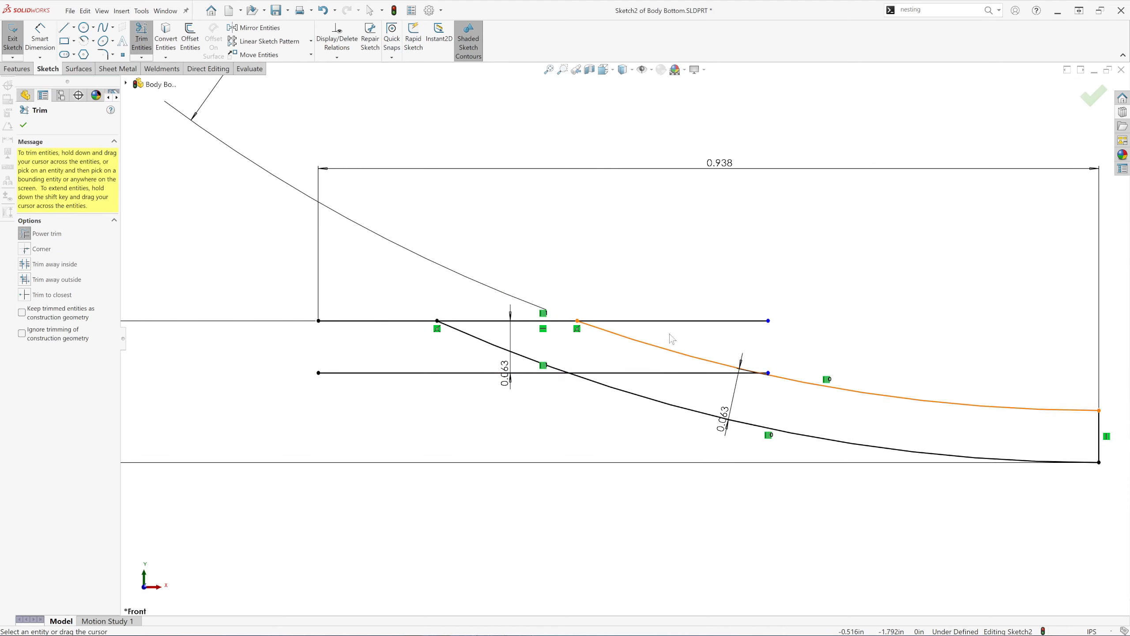
{"action": "mouse_move", "coordinate": [684, 308]}
{"action": "left_mouse_down"}
{"action": "mouse_move", "coordinate": [695, 327]}
{"action": "mouse_move", "coordinate": [529, 354]}
{"action": "mouse_move", "coordinate": [494, 343]}
{"action": "left_mouse_up"}
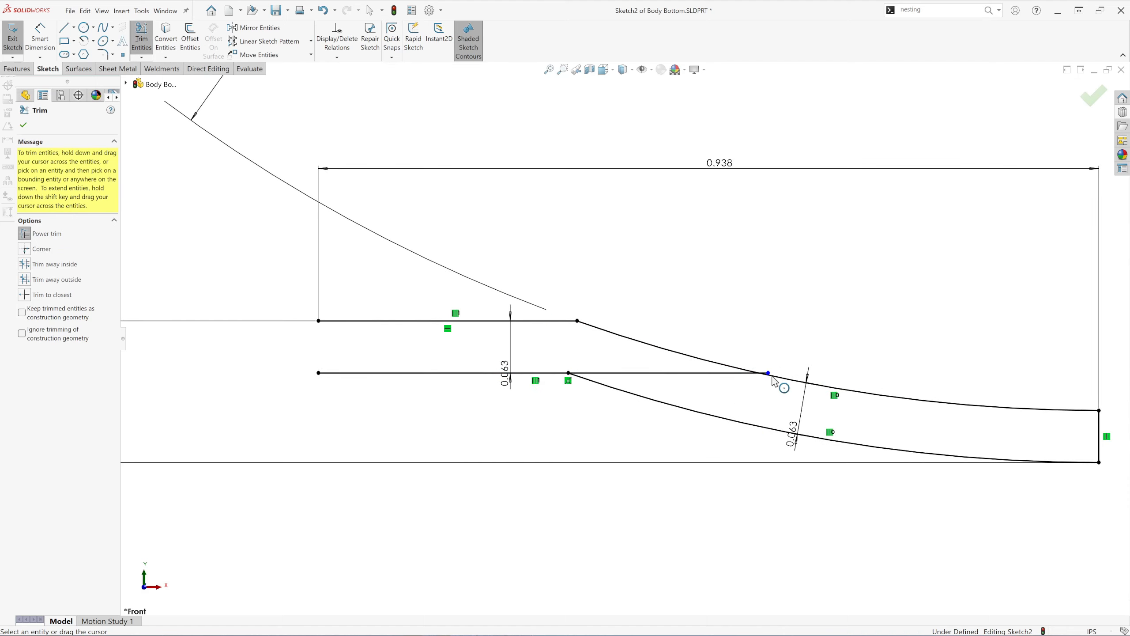
Step: Trim away the lower horizontal line's portion between the two arcs and its short overhang past the inner arc
{"action": "scroll", "coordinate": [759, 390], "scroll_direction": "down", "scroll_amount": 3}
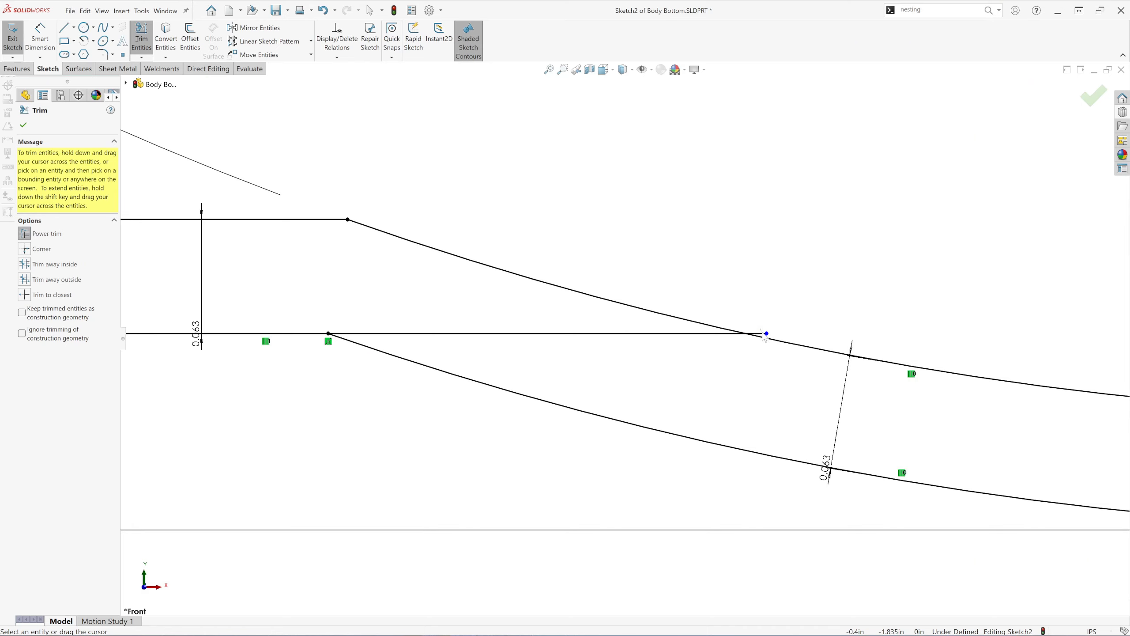
{"action": "left_click_drag", "start_coordinate": [761, 329], "coordinate": [764, 334]}
{"action": "left_click_drag", "start_coordinate": [614, 328], "coordinate": [626, 343]}
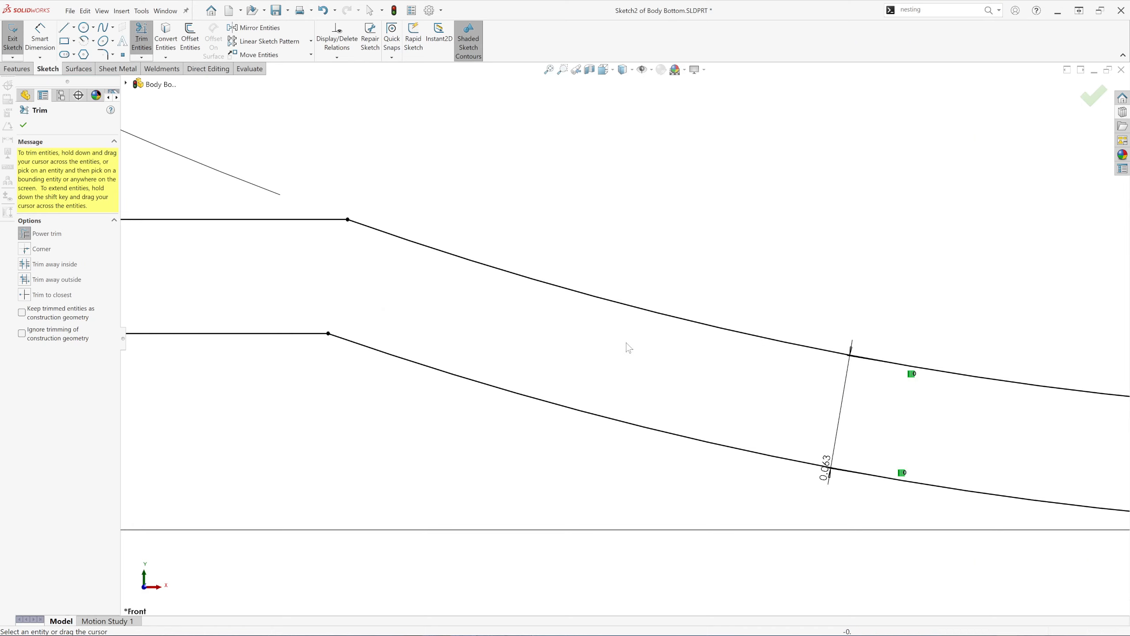
{"action": "scroll", "coordinate": [626, 343], "scroll_direction": "up", "scroll_amount": 3}
{"action": "scroll", "coordinate": [646, 387], "scroll_direction": "up", "scroll_amount": 3}
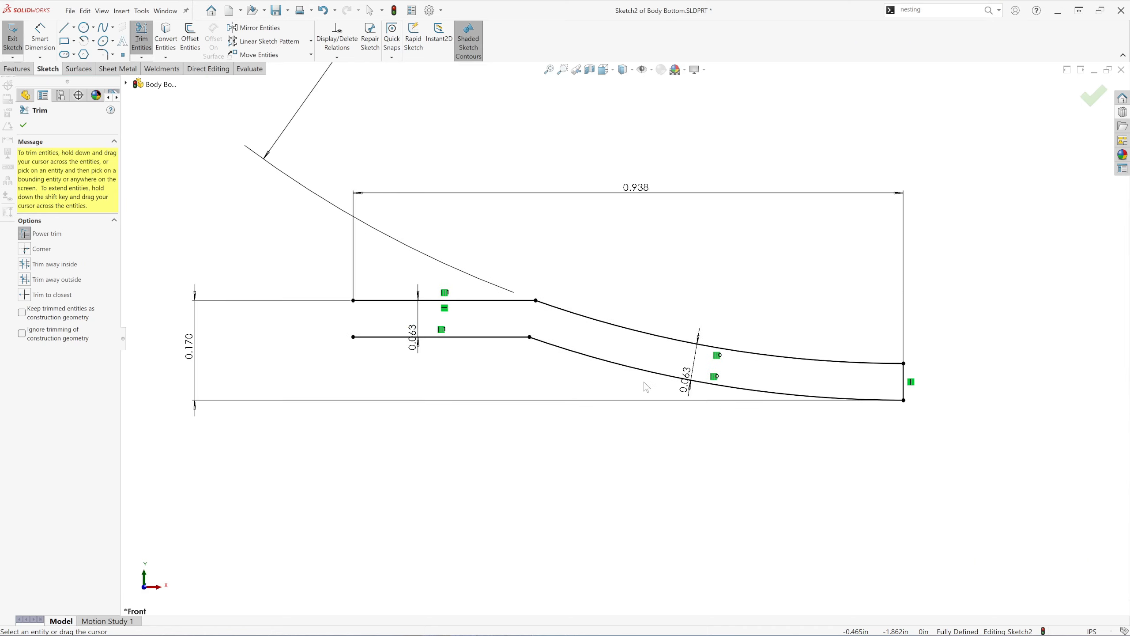
{"action": "left_click", "coordinate": [23, 125]}
Step: Close the profile with a vertical line joining the left endpoints of the two horizontal lines
{"action": "left_click", "coordinate": [63, 28]}
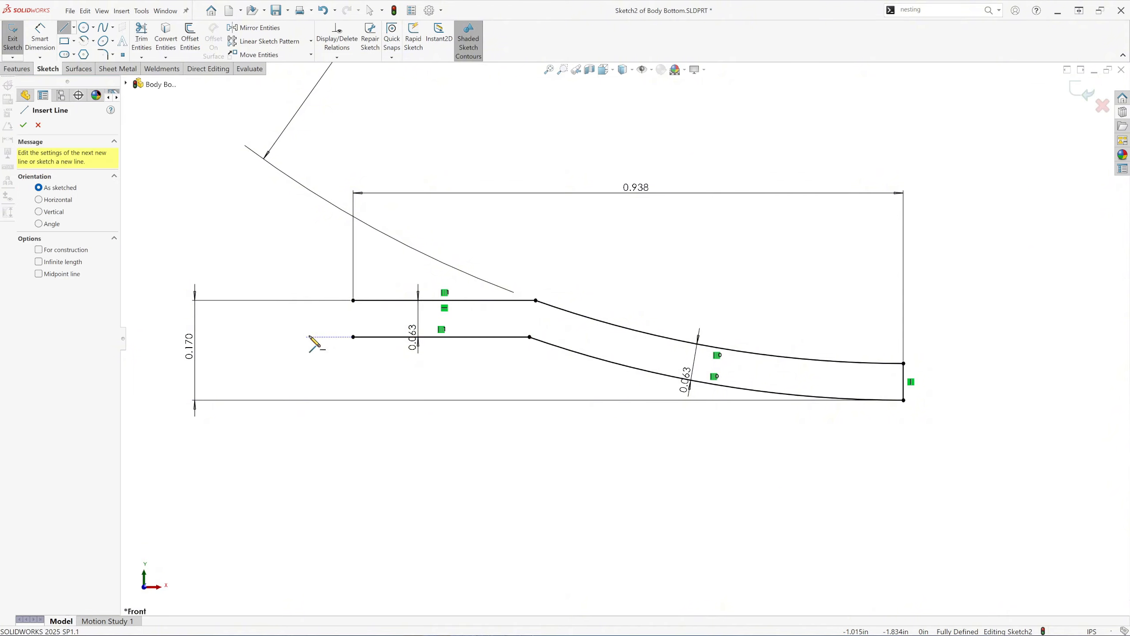
{"action": "left_click", "coordinate": [353, 300]}
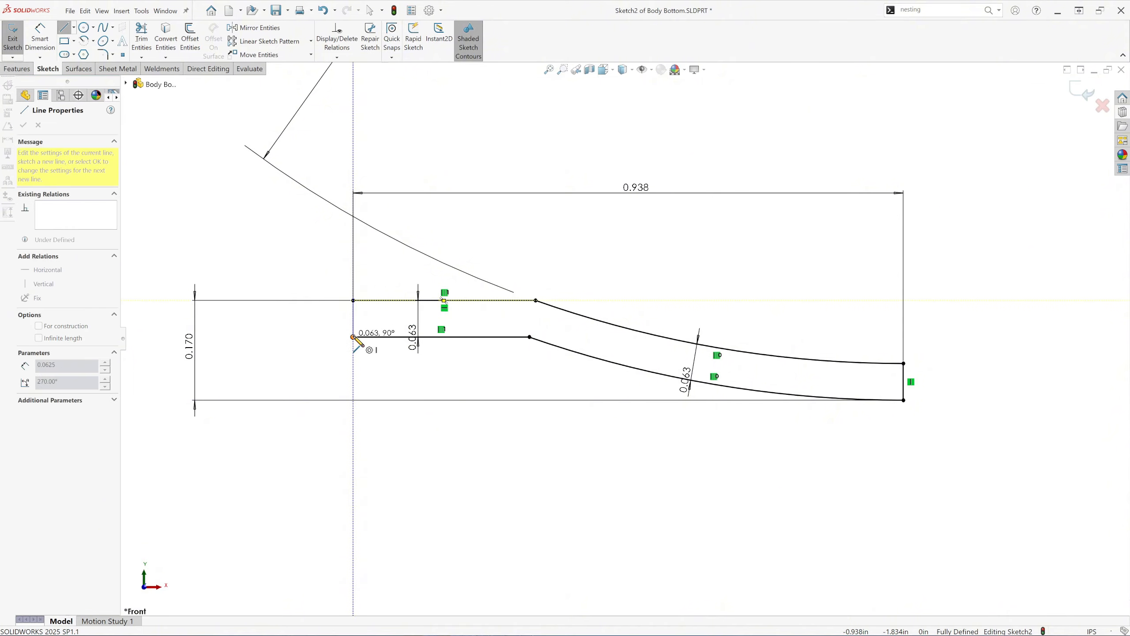
{"action": "left_click", "coordinate": [353, 337]}
{"action": "double_click", "coordinate": [23, 125]}
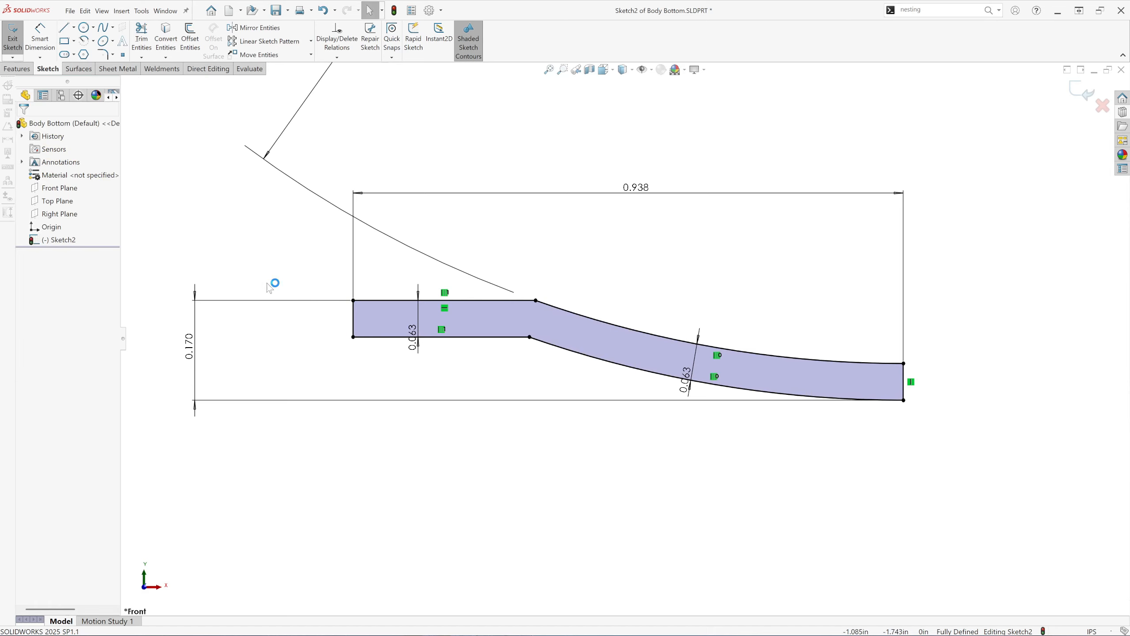
{"action": "scroll", "coordinate": [524, 414], "scroll_direction": "up", "scroll_amount": 3}
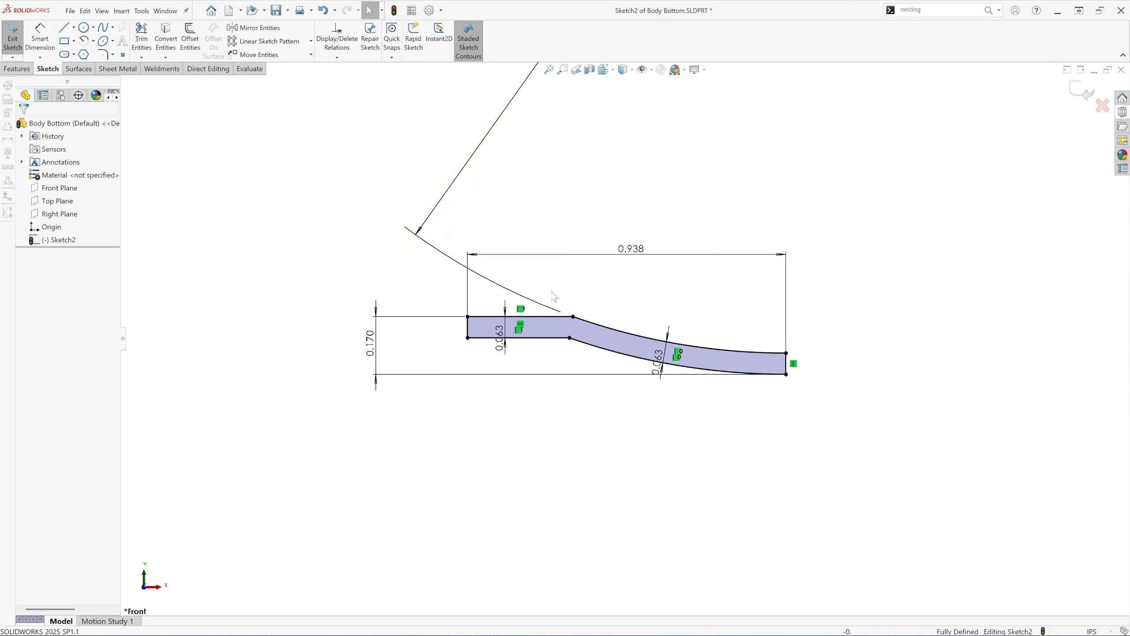
{"action": "scroll", "coordinate": [561, 418], "scroll_direction": "down", "scroll_amount": 3}
{"action": "scroll", "coordinate": [564, 398], "scroll_direction": "up", "scroll_amount": 5}
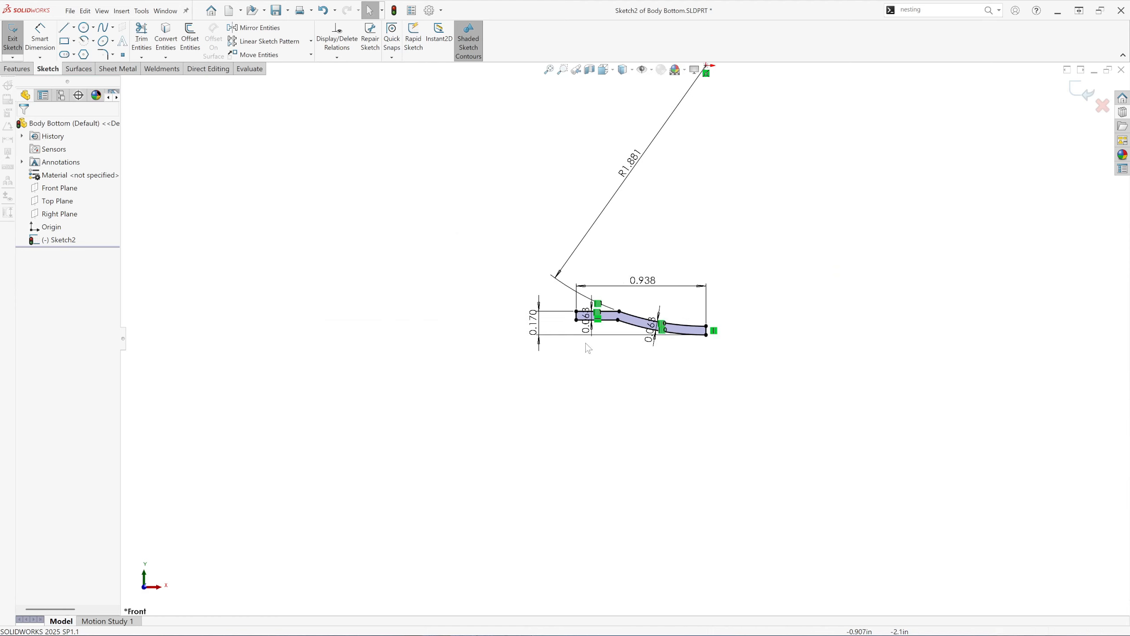
Step: Fillet the upper corner between the upper horizontal line and the arc of the profile with a 0.125 in radius
{"action": "scroll", "coordinate": [632, 244], "scroll_direction": "up", "scroll_amount": 2}
{"action": "scroll", "coordinate": [655, 214], "scroll_direction": "down", "scroll_amount": 2}
{"action": "scroll", "coordinate": [700, 155], "scroll_direction": "down", "scroll_amount": 2}
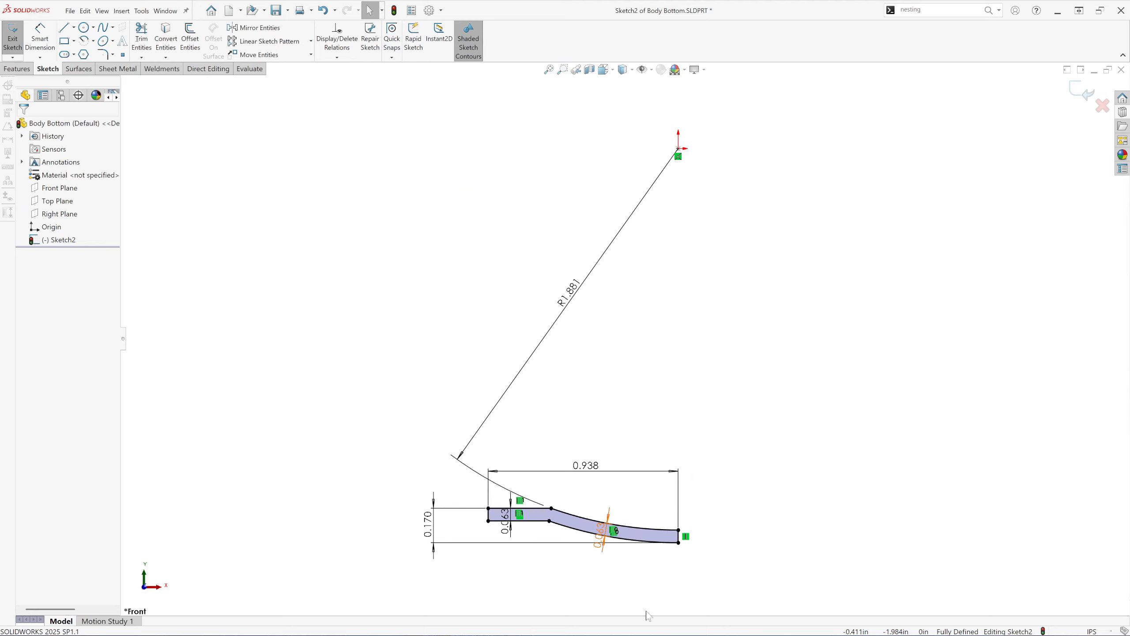
{"action": "scroll", "coordinate": [585, 547], "scroll_direction": "down", "scroll_amount": 2}
{"action": "scroll", "coordinate": [533, 485], "scroll_direction": "down", "scroll_amount": 3}
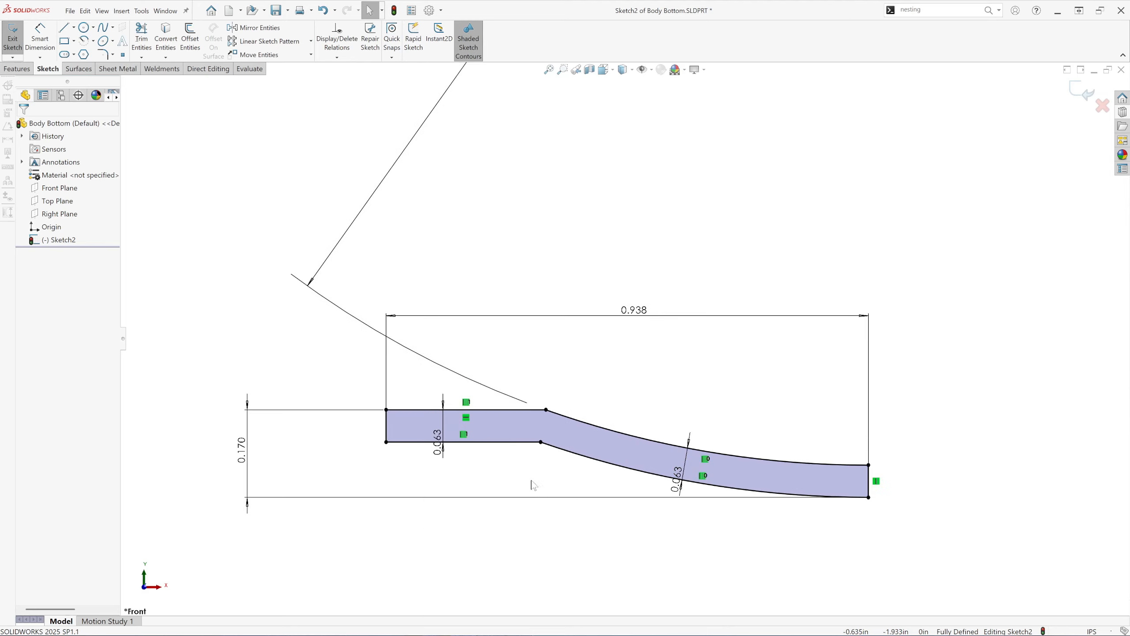
{"action": "left_click", "coordinate": [103, 54]}
{"action": "type", "text": ".125"}
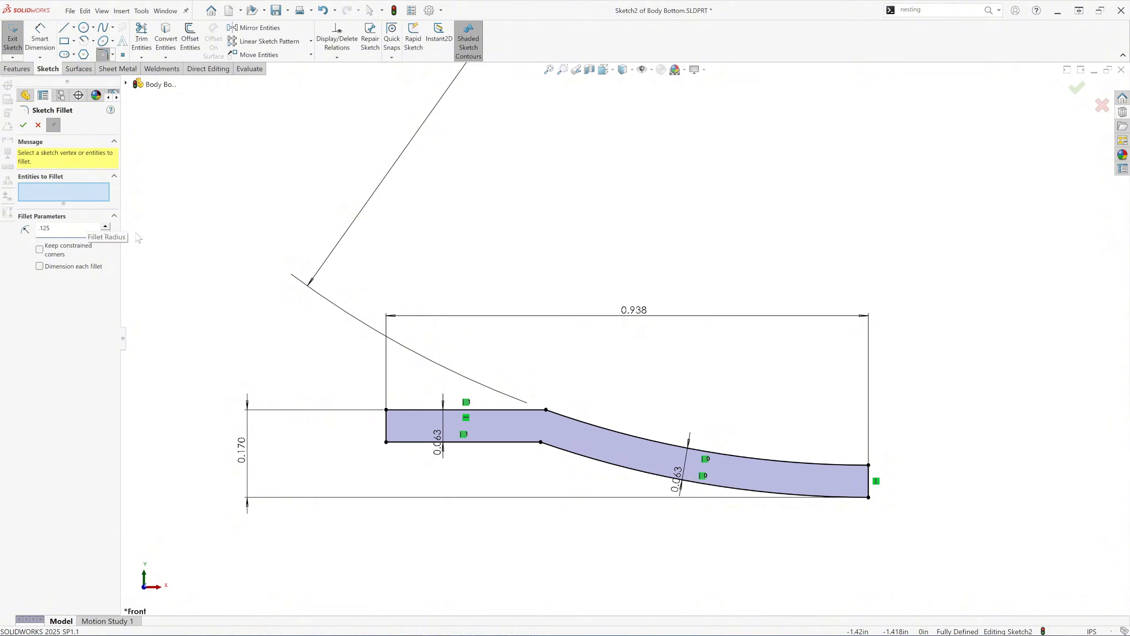
{"action": "key", "text": "Return"}
{"action": "left_click", "coordinate": [547, 411]}
{"action": "left_click", "coordinate": [24, 126]}
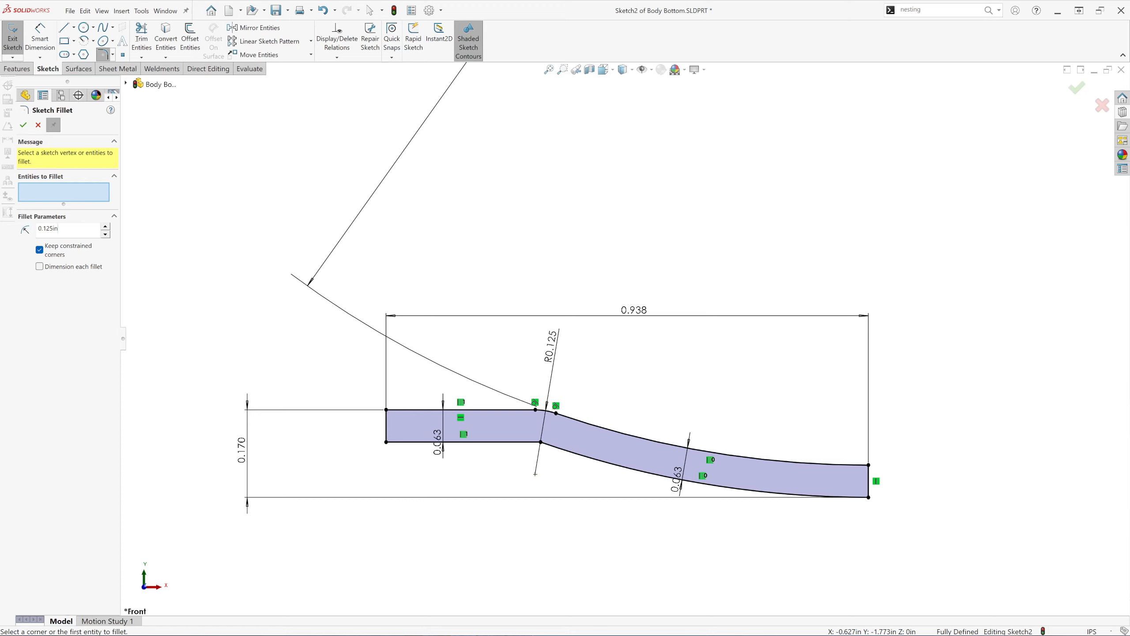
Step: Fillet the lower corner between the lower horizontal line and the arc with a 0.0625 in radius and finish the fillets
{"action": "left_click_drag", "start_coordinate": [58, 228], "coordinate": [33, 222]}
{"action": "type", "text": ".0625"}
{"action": "key", "text": "Return"}
{"action": "left_click", "coordinate": [541, 443]}
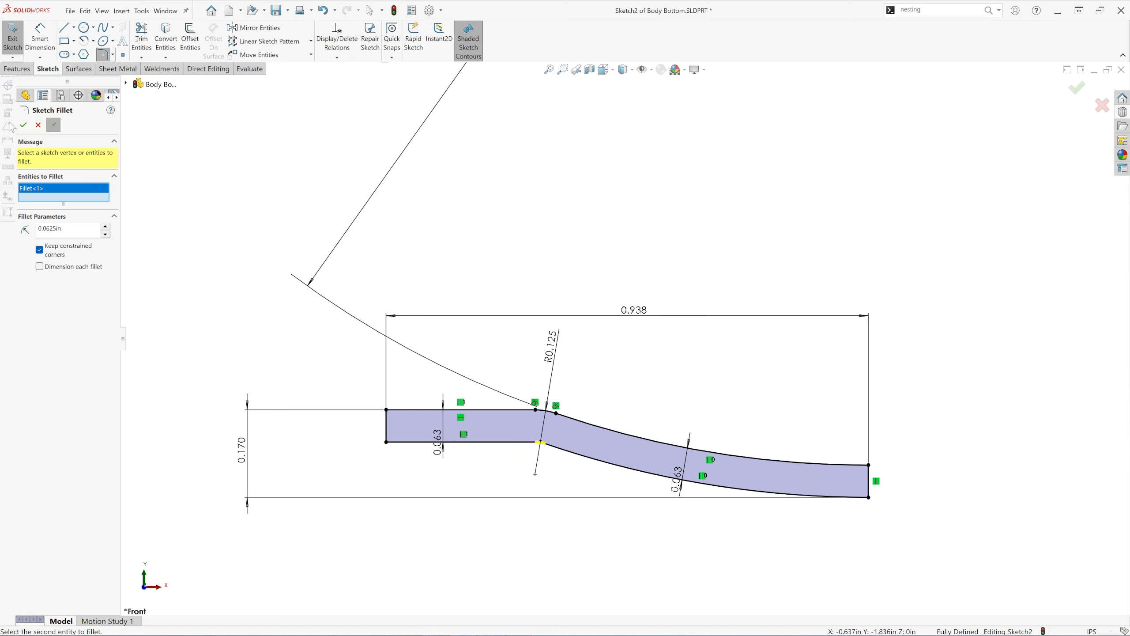
{"action": "left_click", "coordinate": [24, 125]}
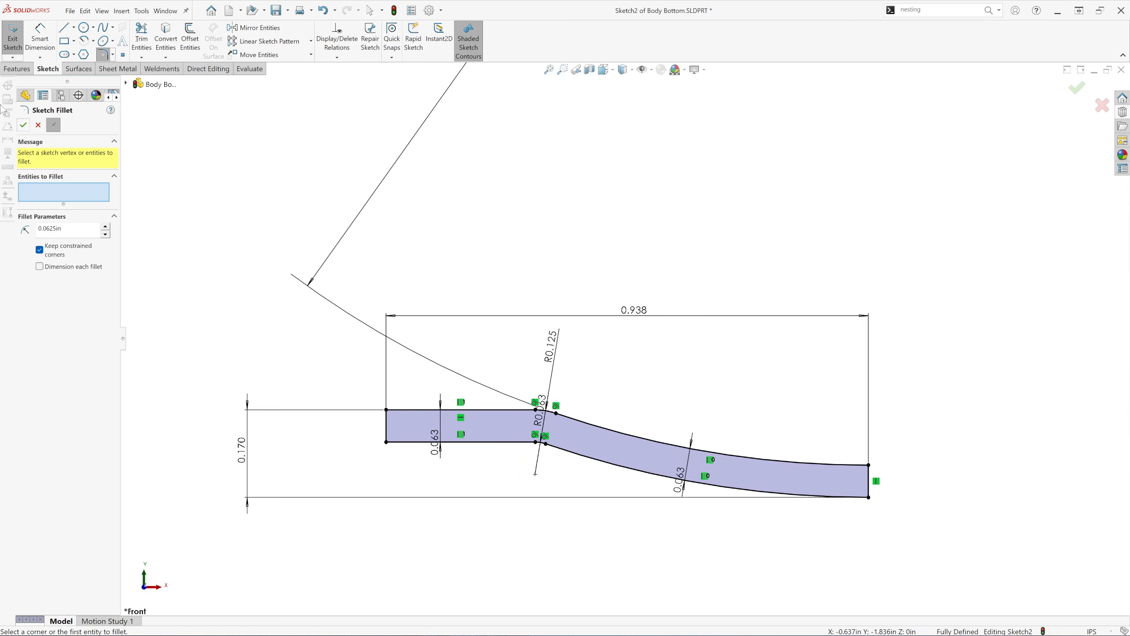
{"action": "left_click", "coordinate": [23, 125]}
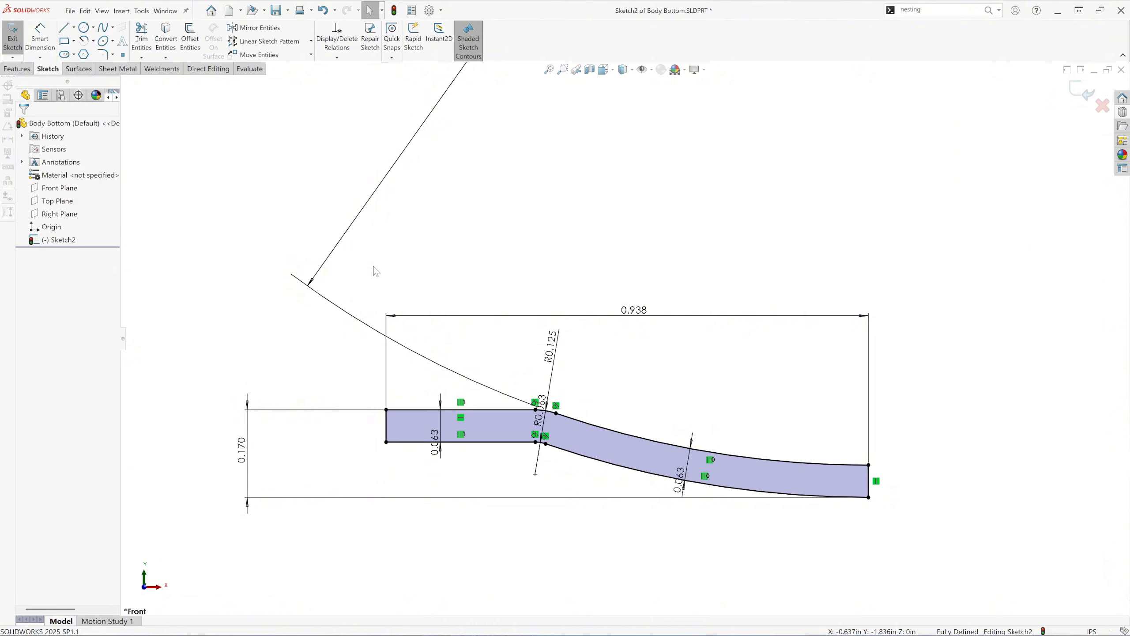
Step: Revolve the stepped arc profile 360 degrees about its short vertical line below the origin
{"action": "scroll", "coordinate": [633, 435], "scroll_direction": "up", "scroll_amount": 4}
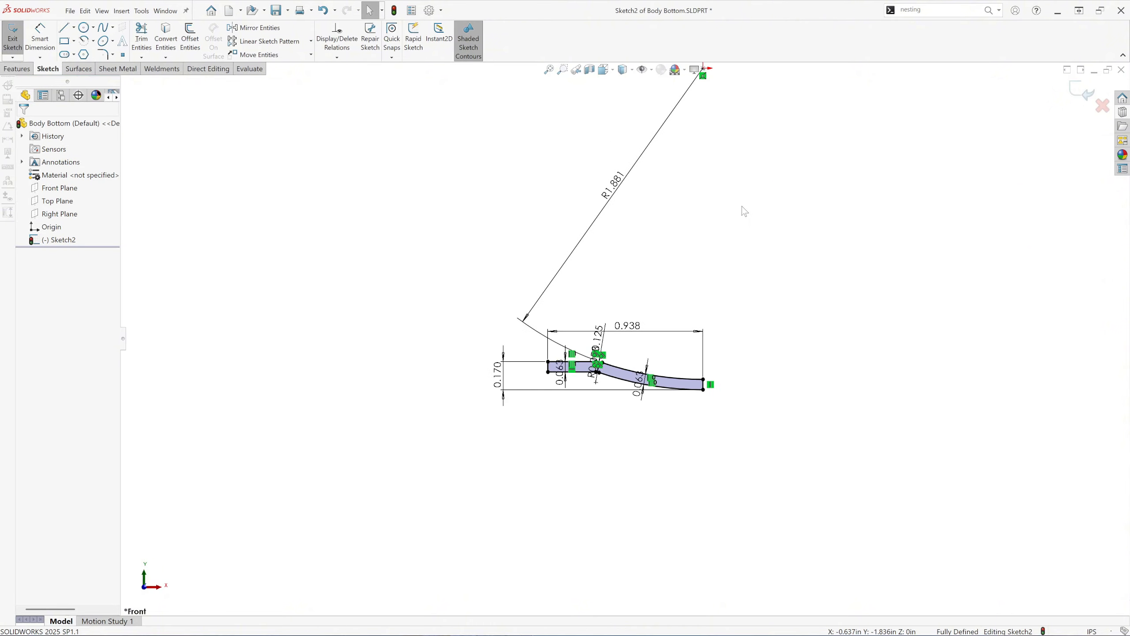
{"action": "scroll", "coordinate": [646, 278], "scroll_direction": "down", "scroll_amount": 2}
{"action": "scroll", "coordinate": [669, 197], "scroll_direction": "up", "scroll_amount": 2}
{"action": "scroll", "coordinate": [538, 204], "scroll_direction": "down", "scroll_amount": 1}
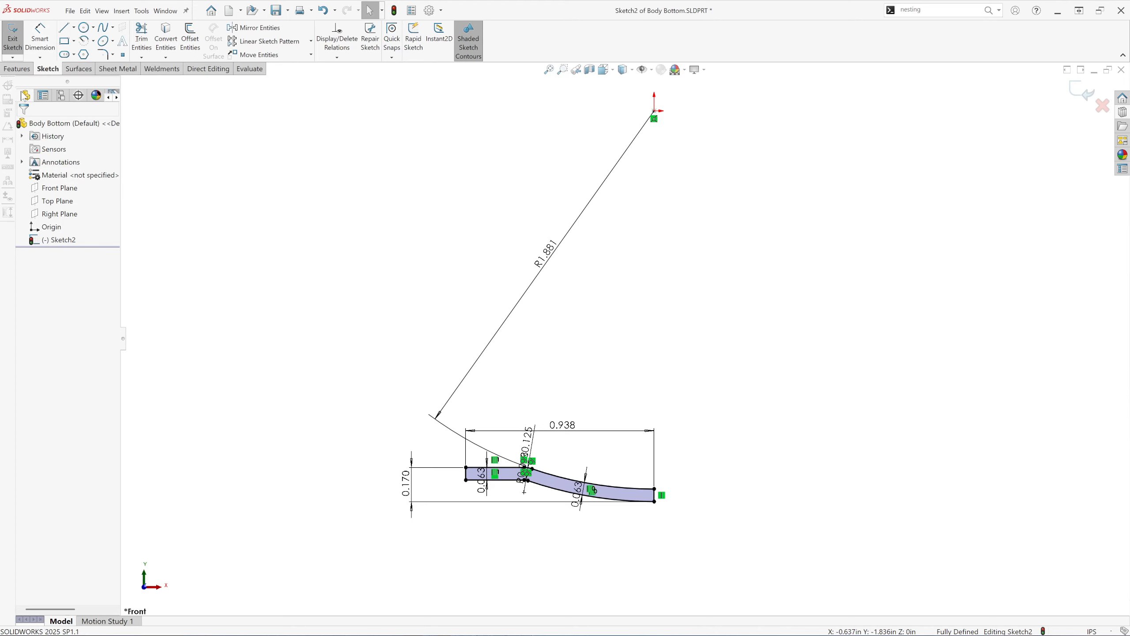
{"action": "left_click", "coordinate": [16, 69]}
{"action": "left_click", "coordinate": [51, 41]}
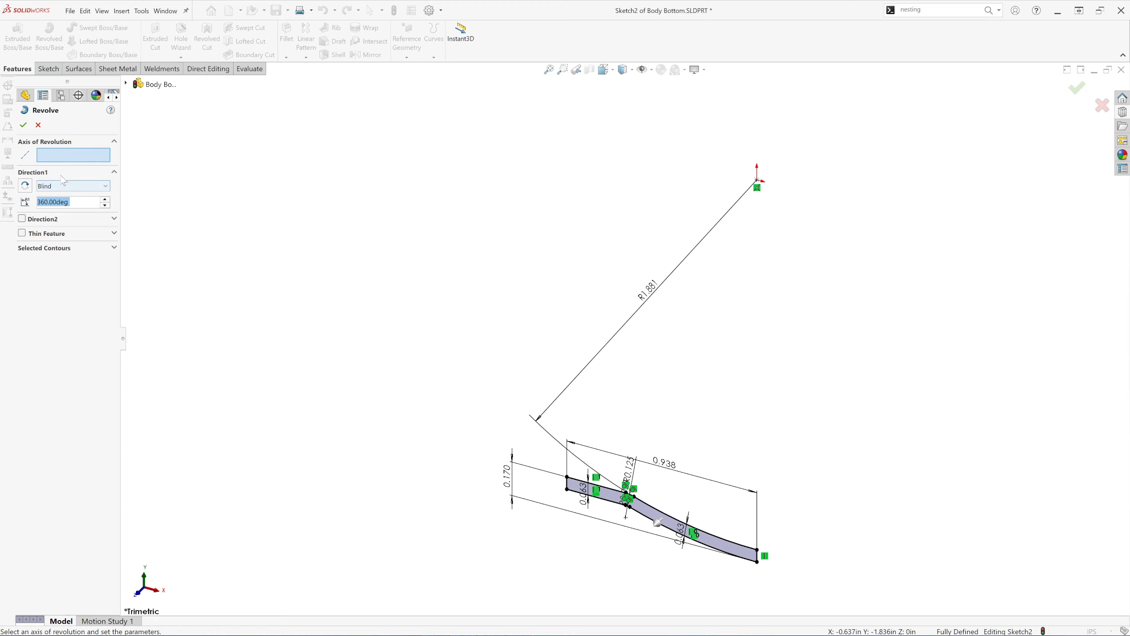
{"action": "left_click", "coordinate": [62, 158]}
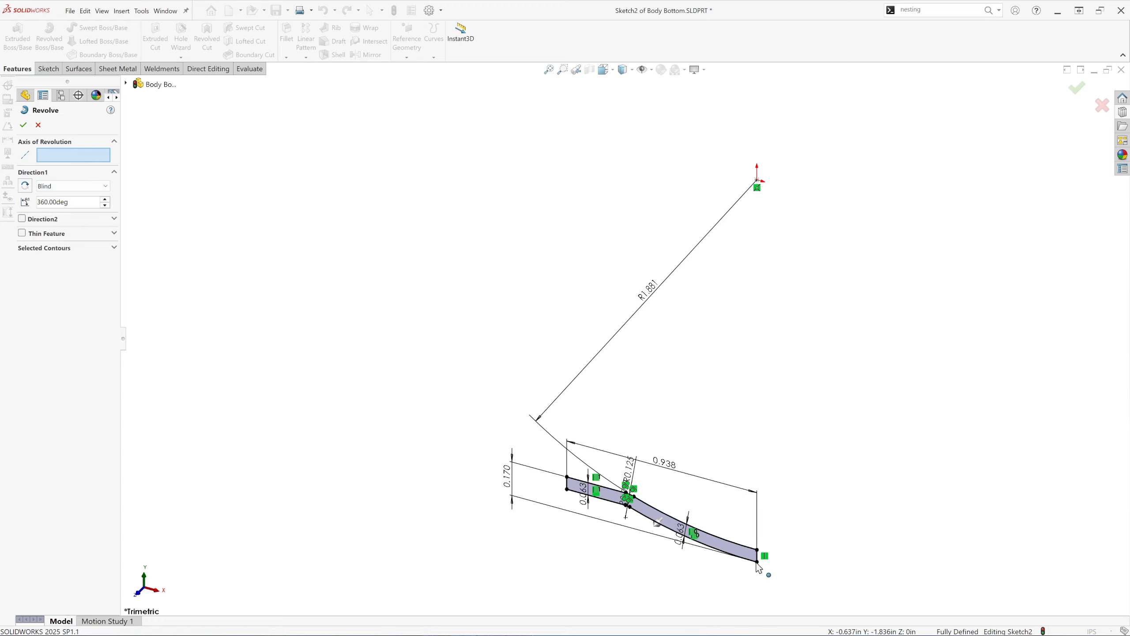
{"action": "left_click", "coordinate": [758, 555]}
{"action": "key", "text": "z"}
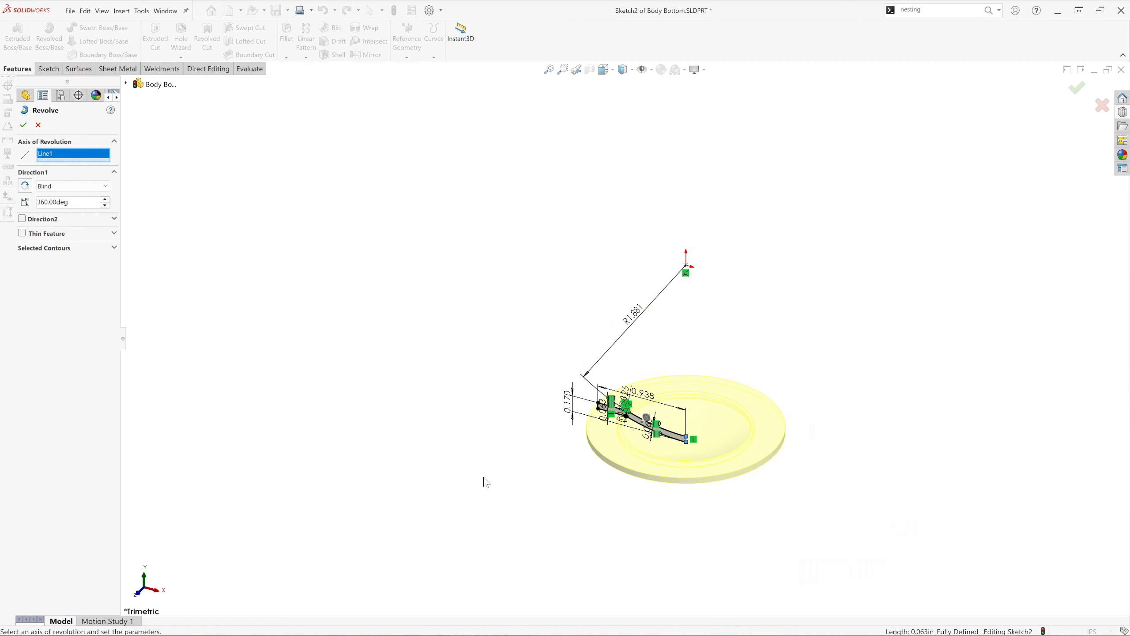
{"action": "left_click", "coordinate": [114, 248]}
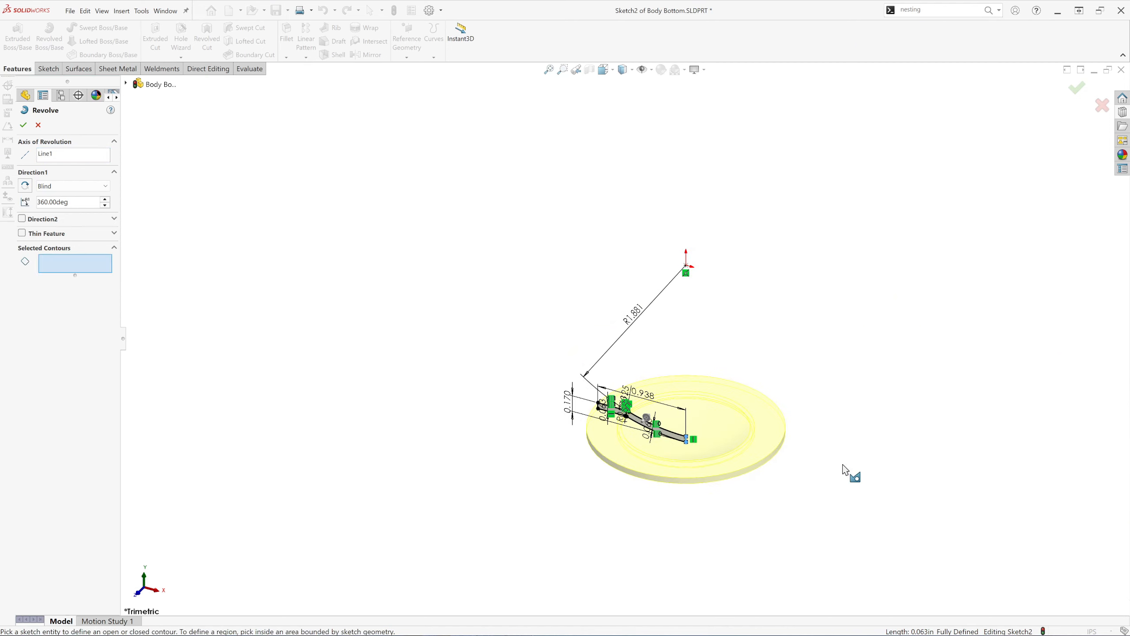
{"action": "scroll", "coordinate": [741, 449], "scroll_direction": "down", "scroll_amount": 4}
{"action": "scroll", "coordinate": [674, 395], "scroll_direction": "up", "scroll_amount": 1}
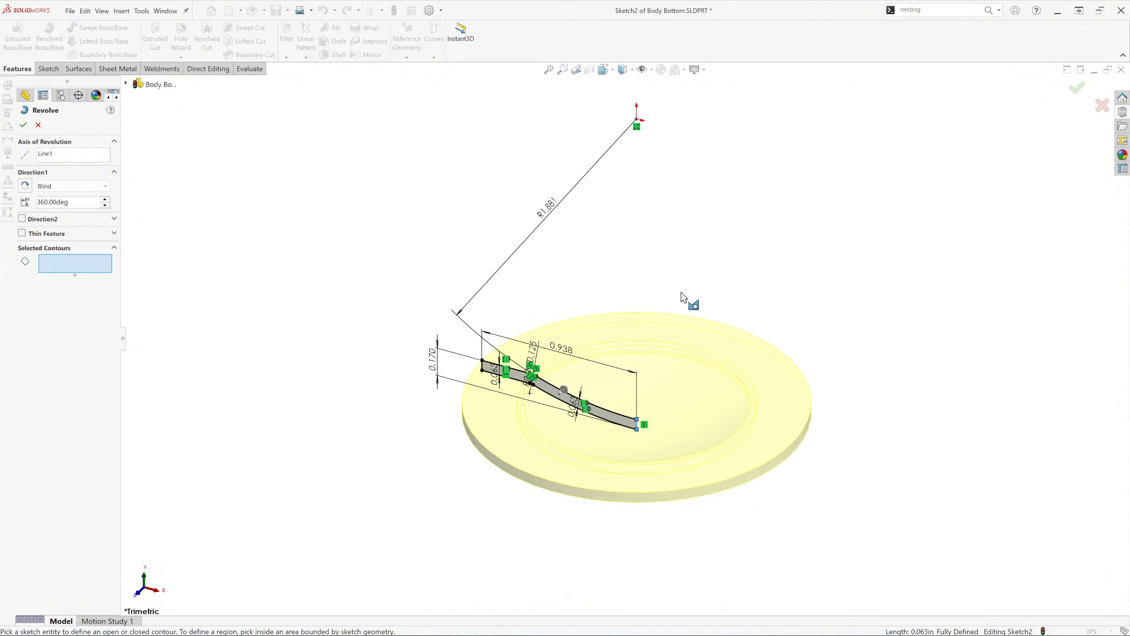
{"action": "scroll", "coordinate": [682, 286], "scroll_direction": "down", "scroll_amount": 1}
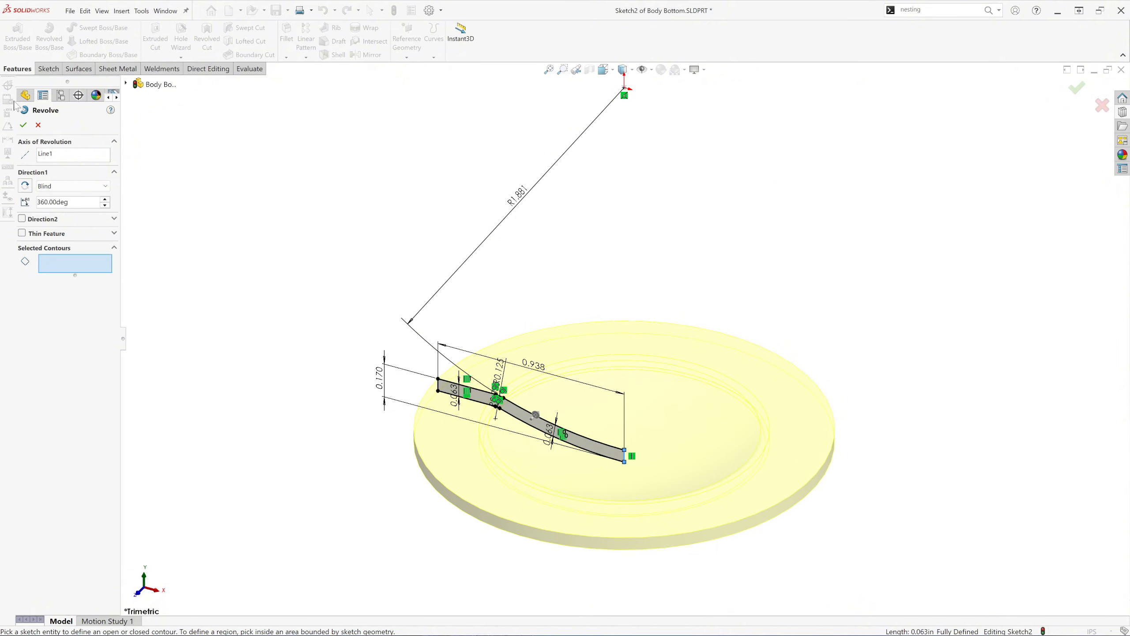
{"action": "key", "text": "Return"}
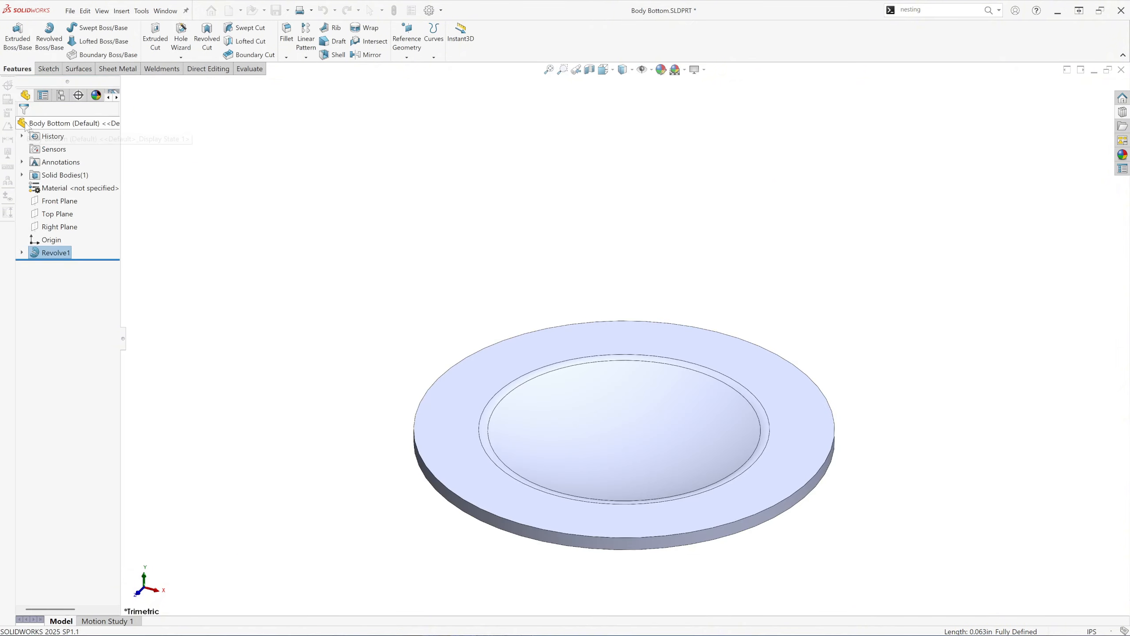
Step: Assign the AISI 304 steel material to the Body Bottom part
{"action": "left_click", "coordinate": [81, 191]}
{"action": "right_click", "coordinate": [80, 191]}
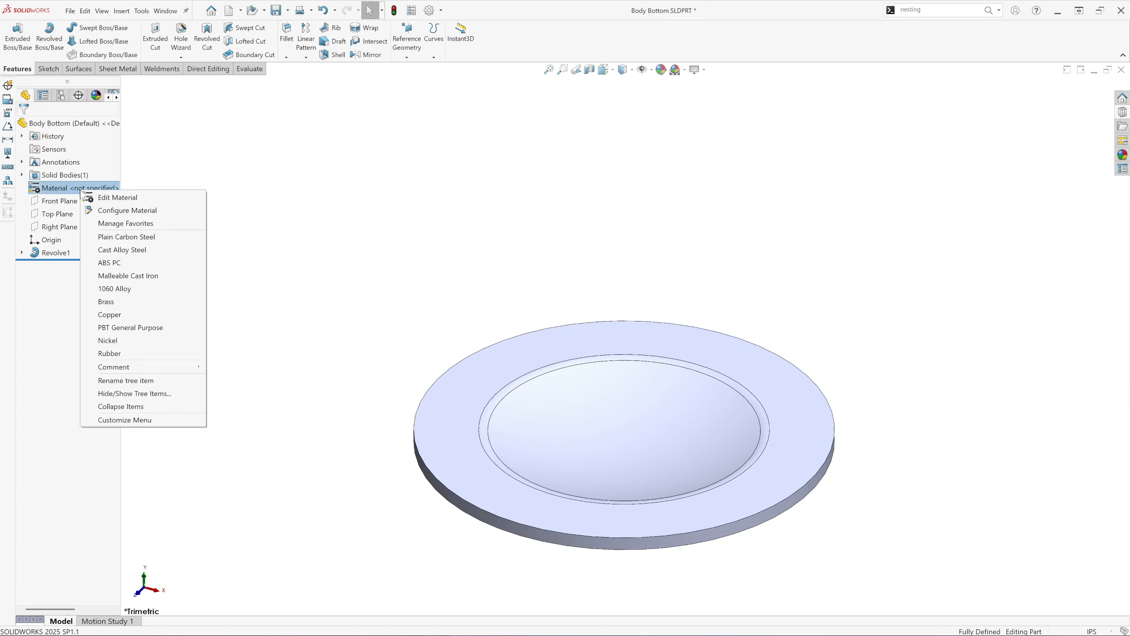
{"action": "left_click", "coordinate": [116, 201]}
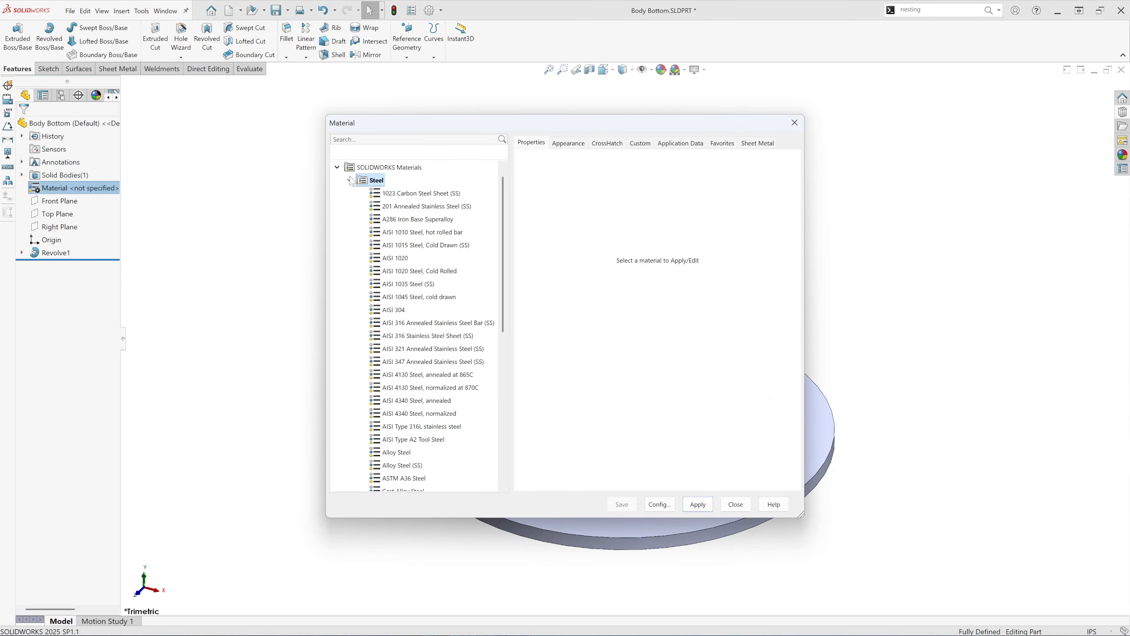
{"action": "left_click", "coordinate": [398, 311]}
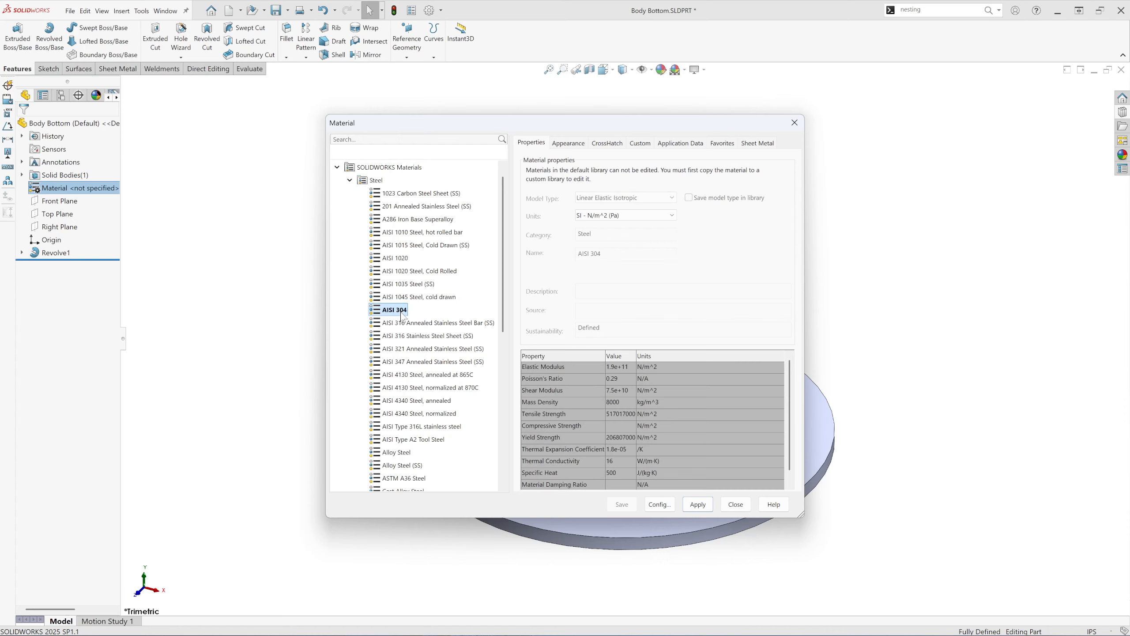
{"action": "left_click", "coordinate": [698, 505]}
{"action": "left_click", "coordinate": [737, 504]}
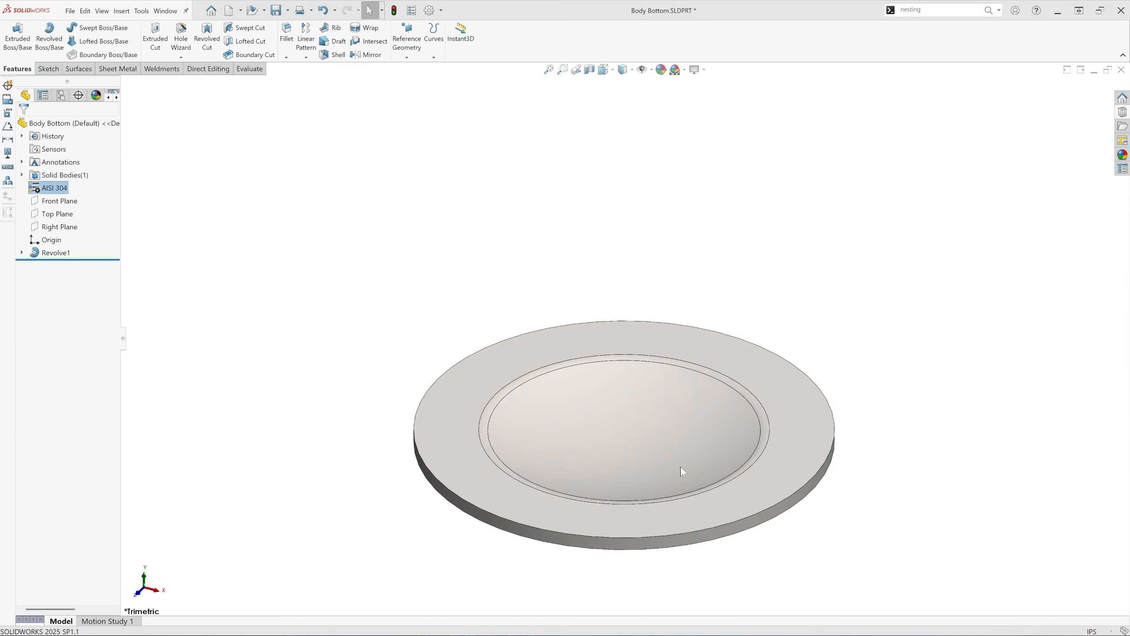
Step: Clear the selection and save the Body Bottom part
{"action": "left_click", "coordinate": [717, 553]}
{"action": "scroll", "coordinate": [718, 557], "scroll_direction": "up", "scroll_amount": 1}
{"action": "scroll", "coordinate": [668, 549], "scroll_direction": "down", "scroll_amount": 1}
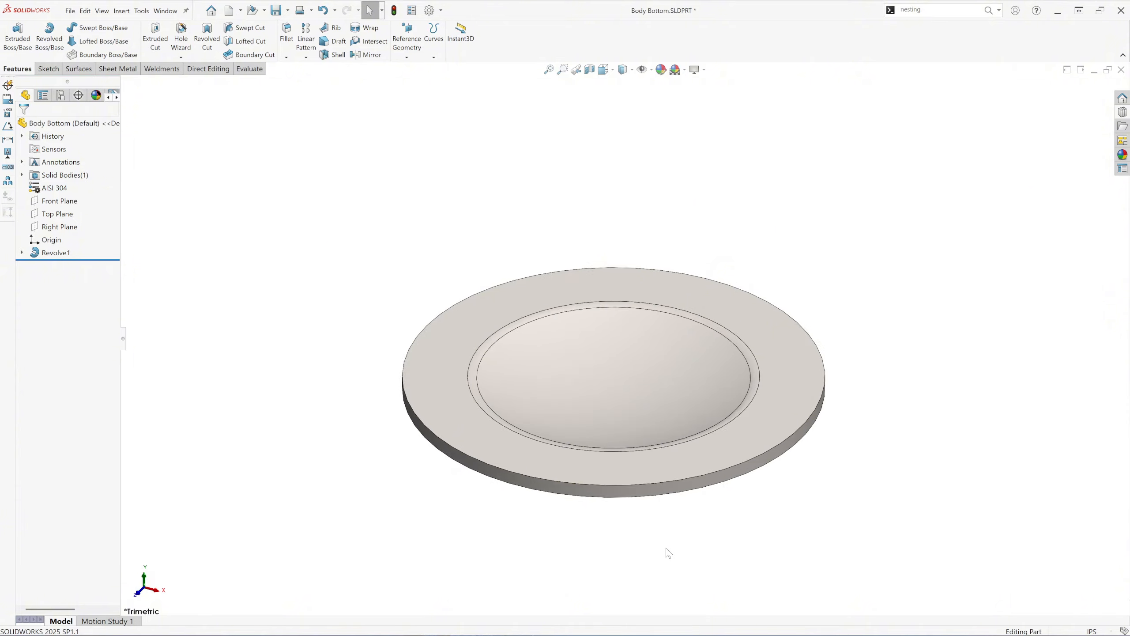
{"action": "scroll", "coordinate": [667, 550], "scroll_direction": "down", "scroll_amount": 1}
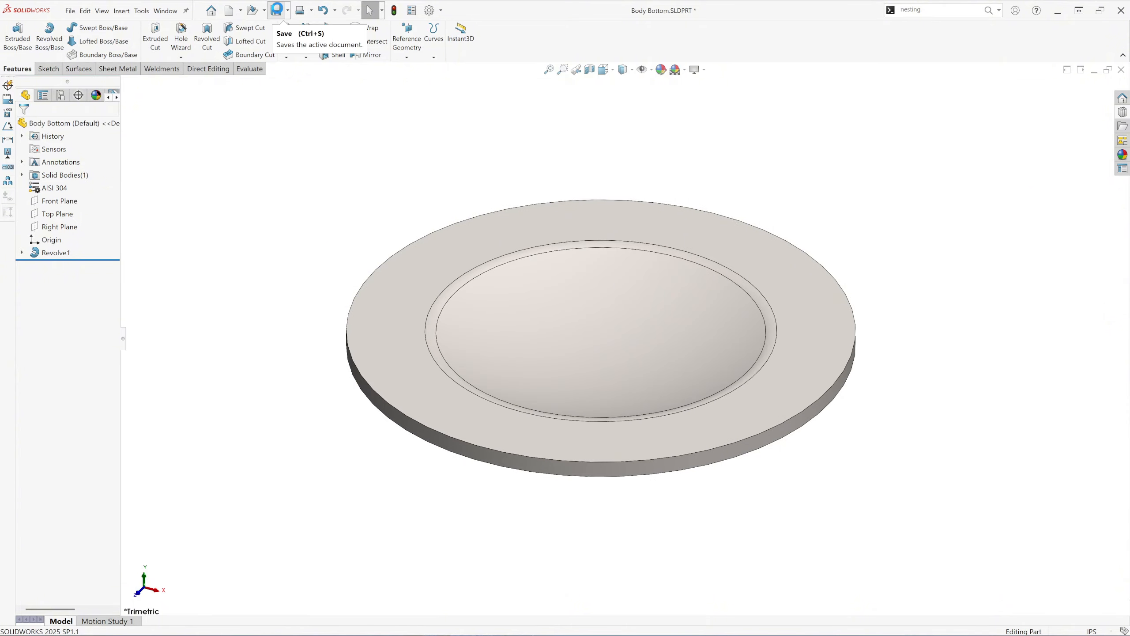
{"action": "left_click", "coordinate": [277, 10]}
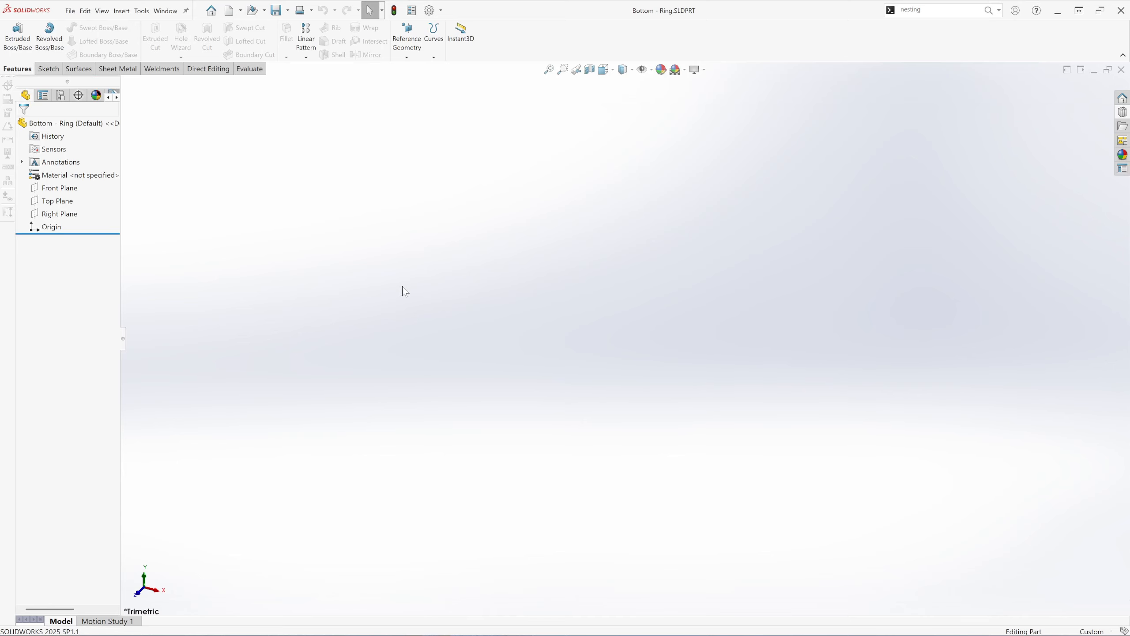
{"action": "left_click", "coordinate": [70, 11]}
{"action": "left_click", "coordinate": [90, 29]}
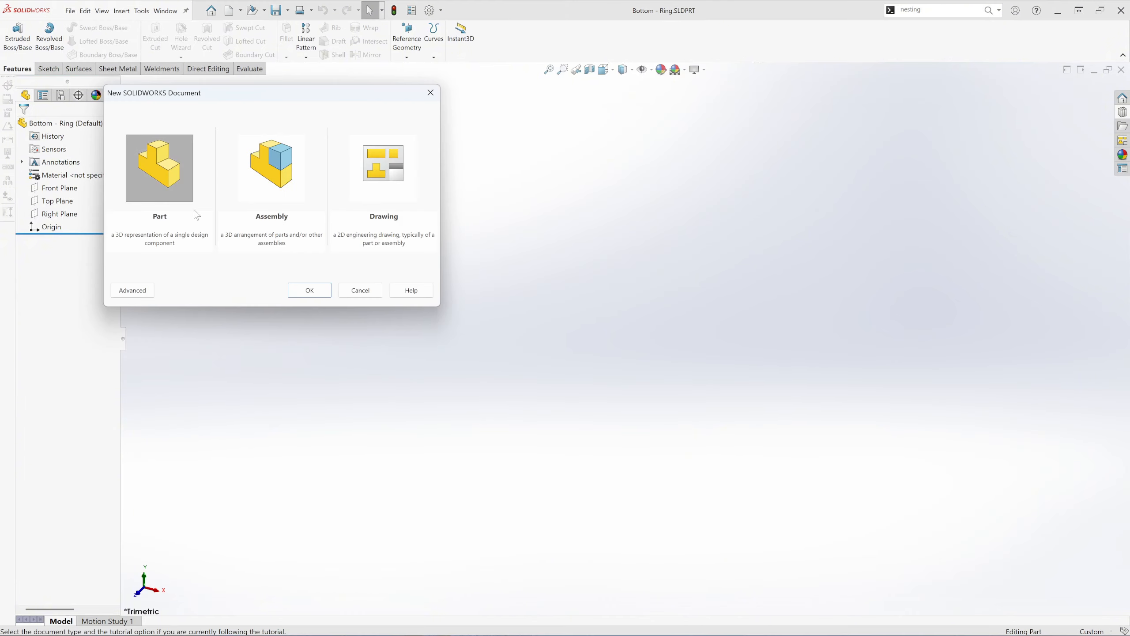
{"action": "left_click", "coordinate": [431, 93]}
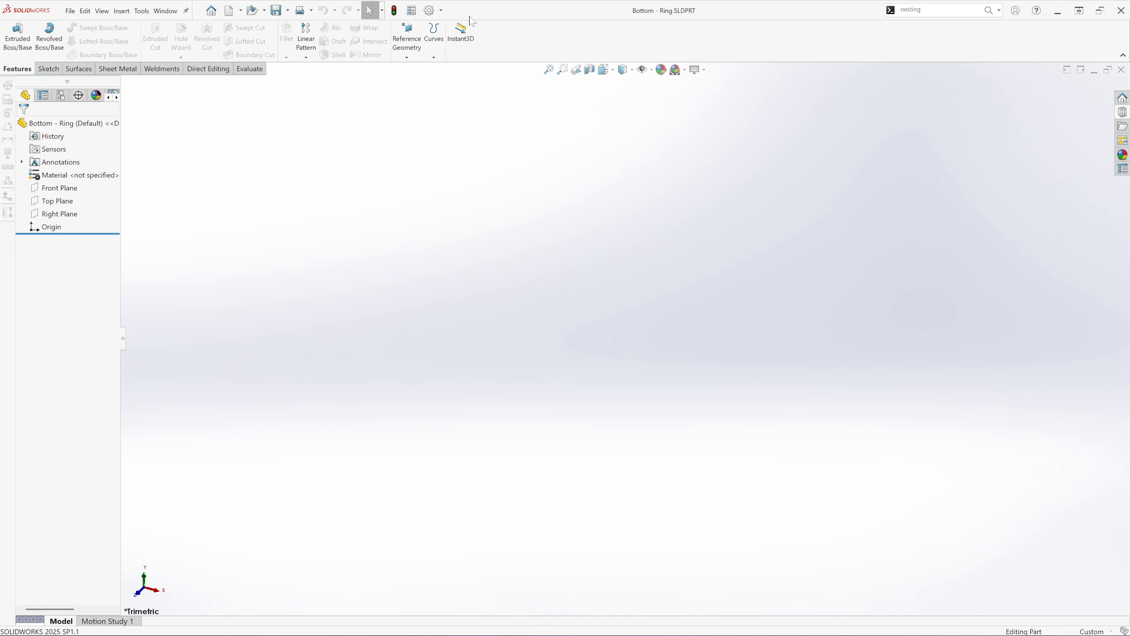
Step: Set the Bottom - Ring part's units to IPS with three-decimal lengths and apply the Plain White scene
{"action": "left_click", "coordinate": [430, 10]}
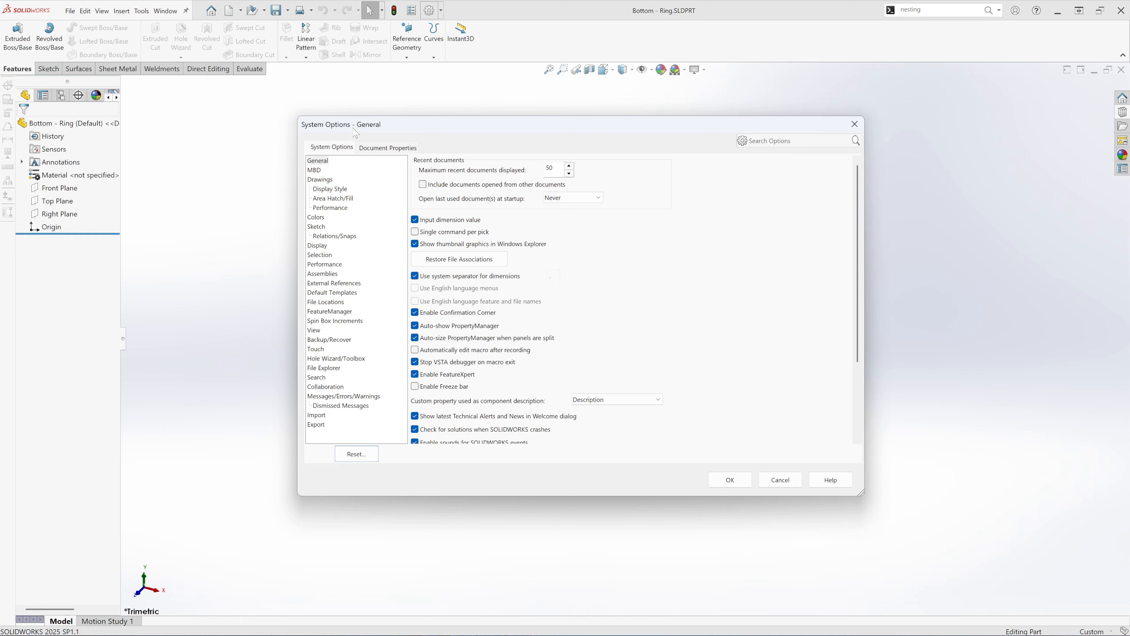
{"action": "left_click", "coordinate": [386, 150]}
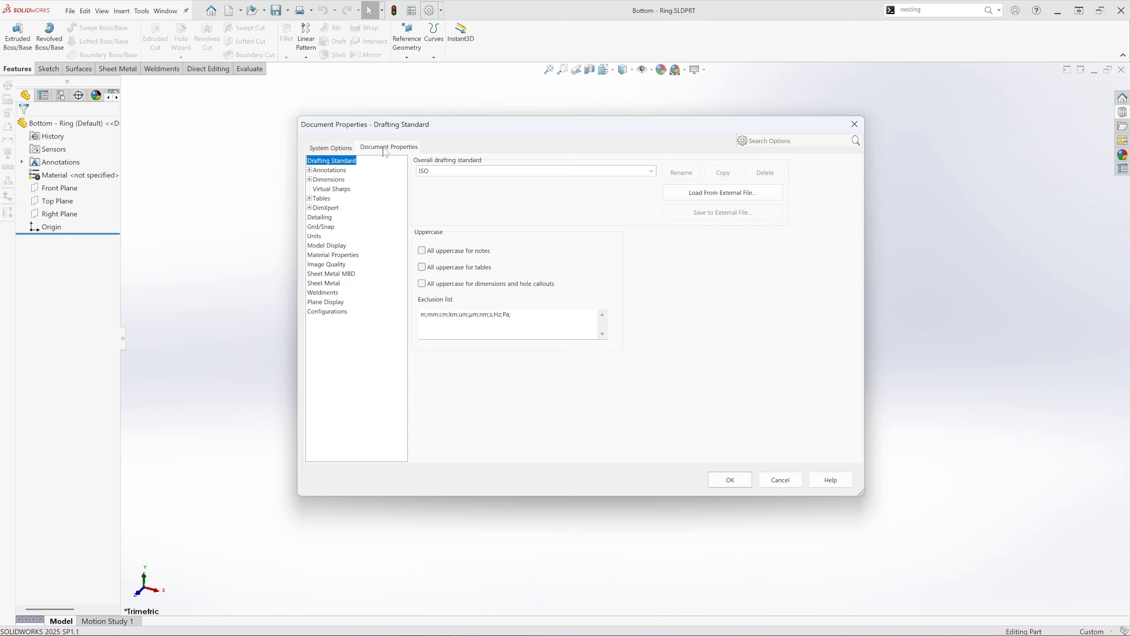
{"action": "left_click", "coordinate": [320, 237]}
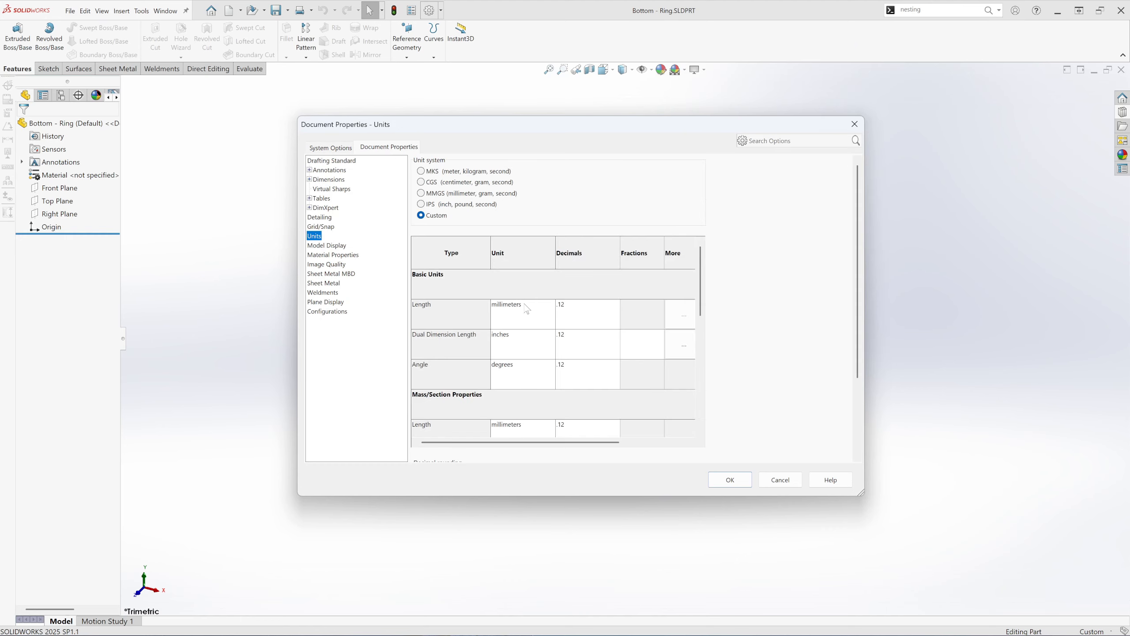
{"action": "left_click", "coordinate": [423, 204]}
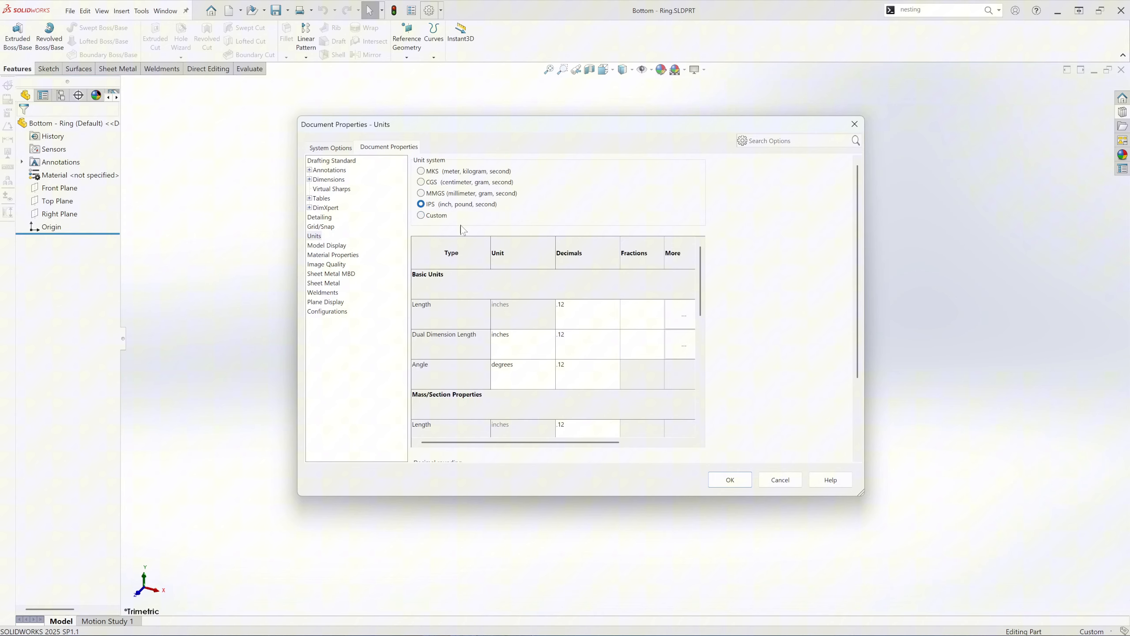
{"action": "left_click", "coordinate": [588, 313]}
{"action": "left_click", "coordinate": [571, 347]}
{"action": "left_click", "coordinate": [730, 481]}
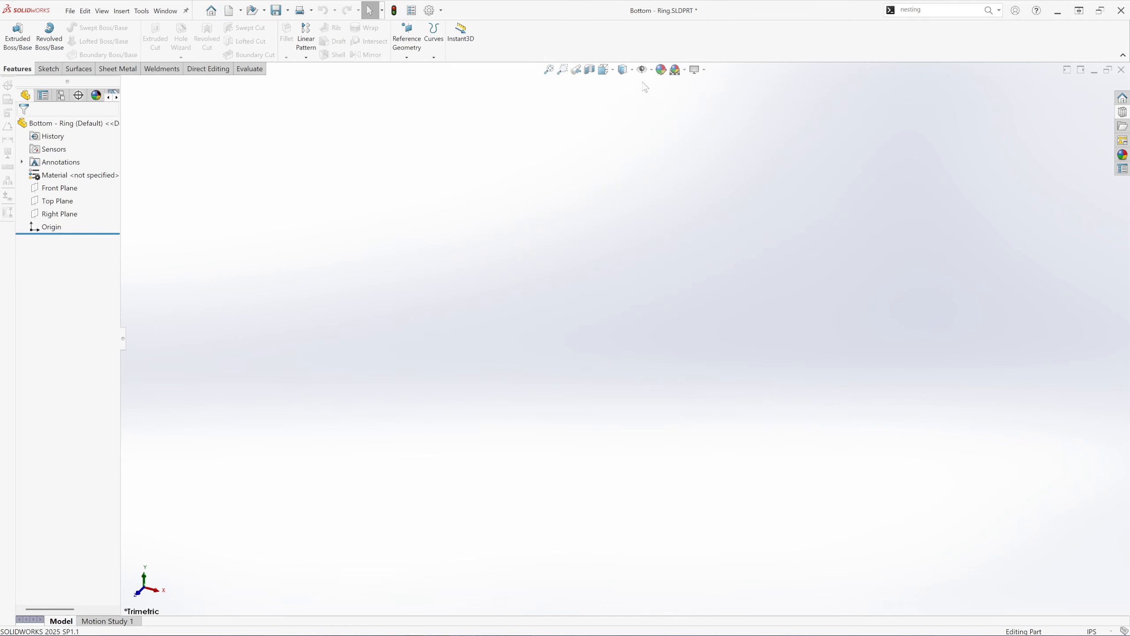
{"action": "left_click", "coordinate": [677, 70]}
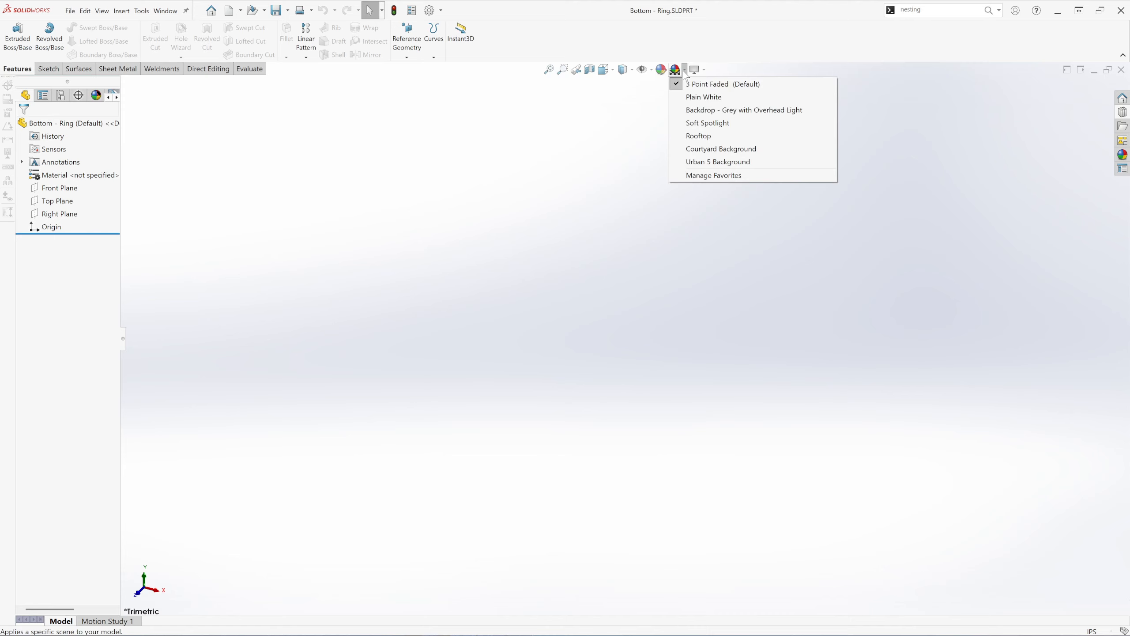
{"action": "left_click", "coordinate": [697, 98]}
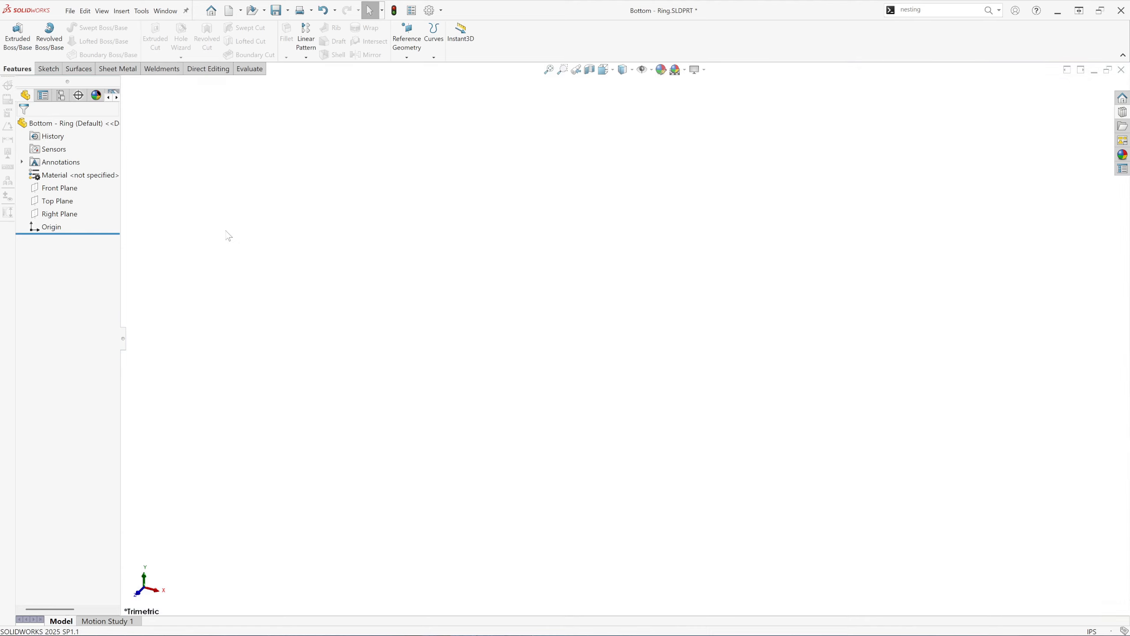
Step: Start a sketch on the Top Plane and draw a circle of about 1.765 in radius, centred up and right of the origin
{"action": "left_click", "coordinate": [62, 202]}
{"action": "left_click", "coordinate": [71, 191]}
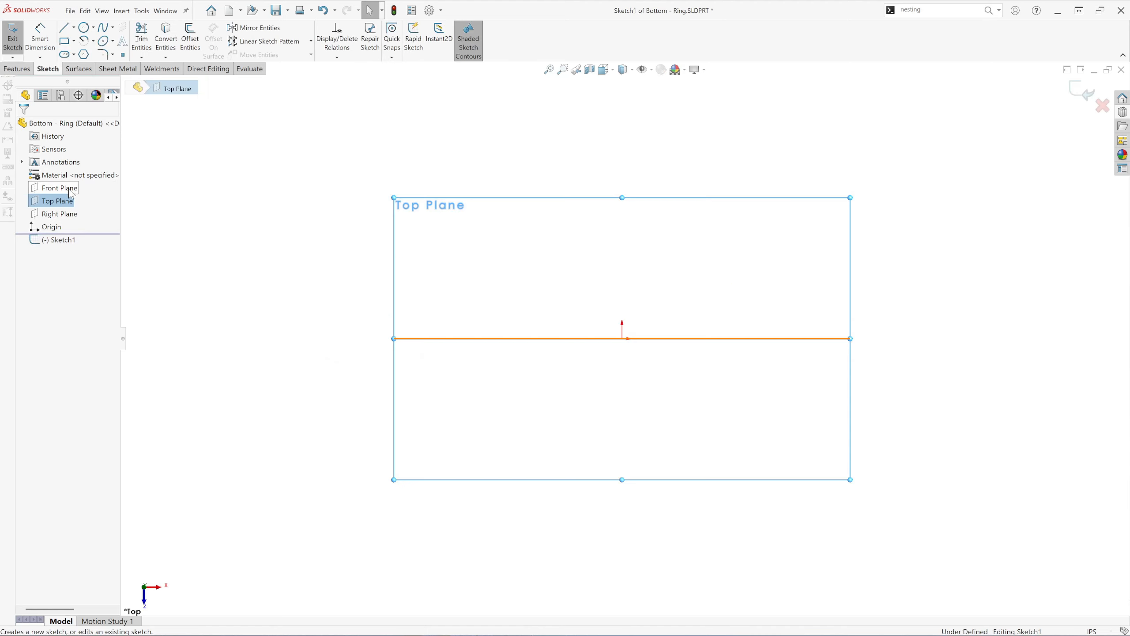
{"action": "left_click", "coordinate": [84, 28]}
{"action": "left_click", "coordinate": [729, 301]}
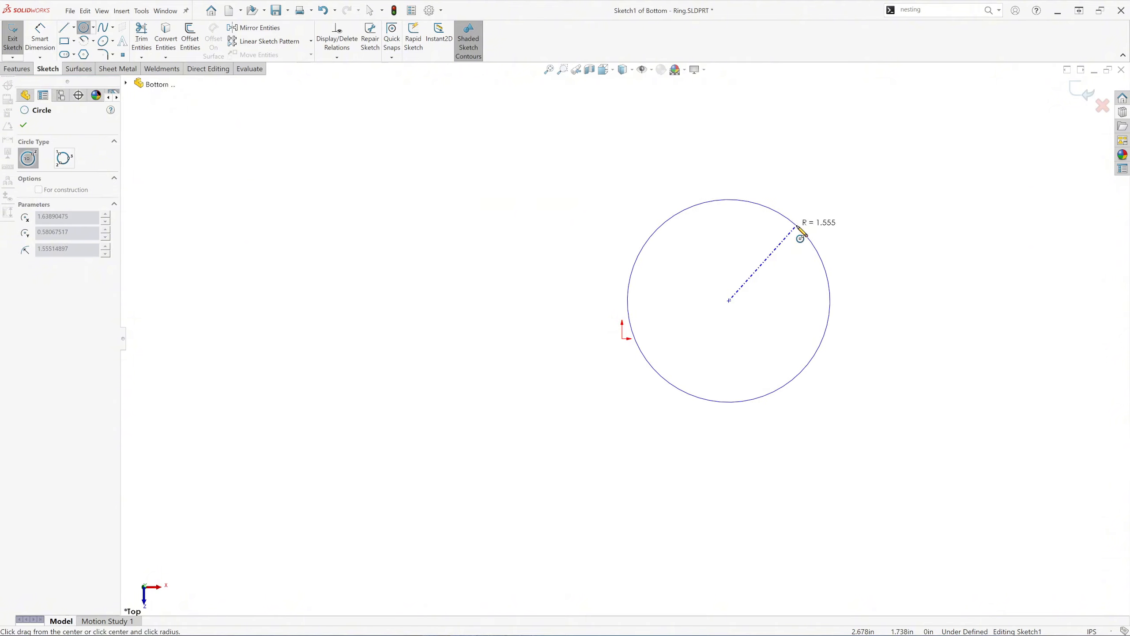
{"action": "left_click", "coordinate": [811, 220]}
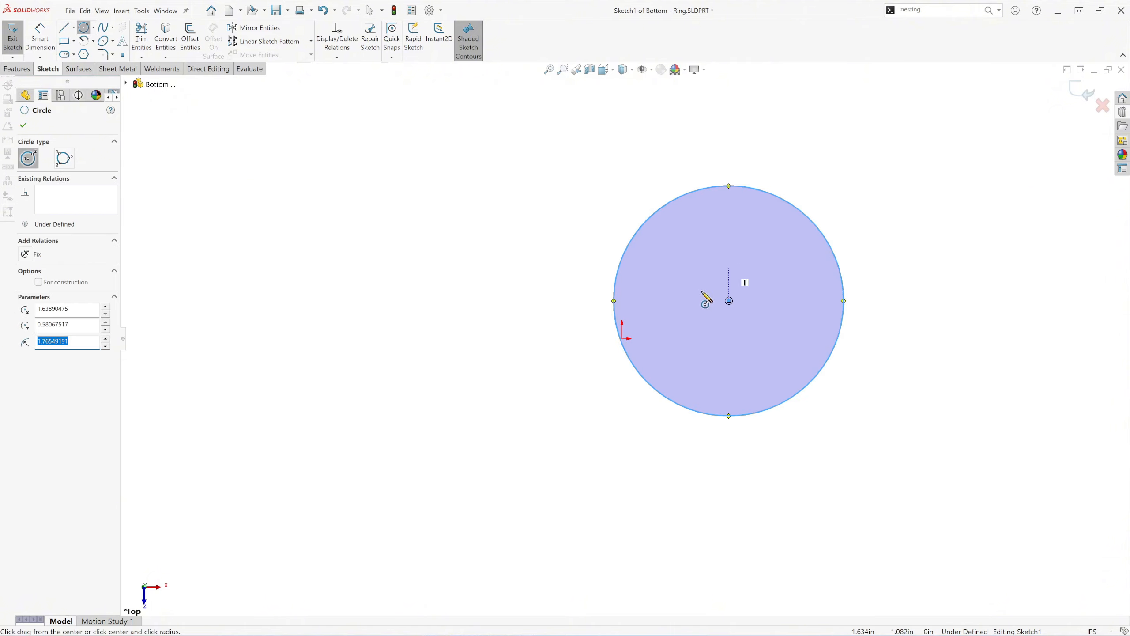
Step: Draw a larger circle of about 1.948 in radius, concentric with the existing circle
{"action": "left_click", "coordinate": [729, 300]}
{"action": "left_click", "coordinate": [819, 211]}
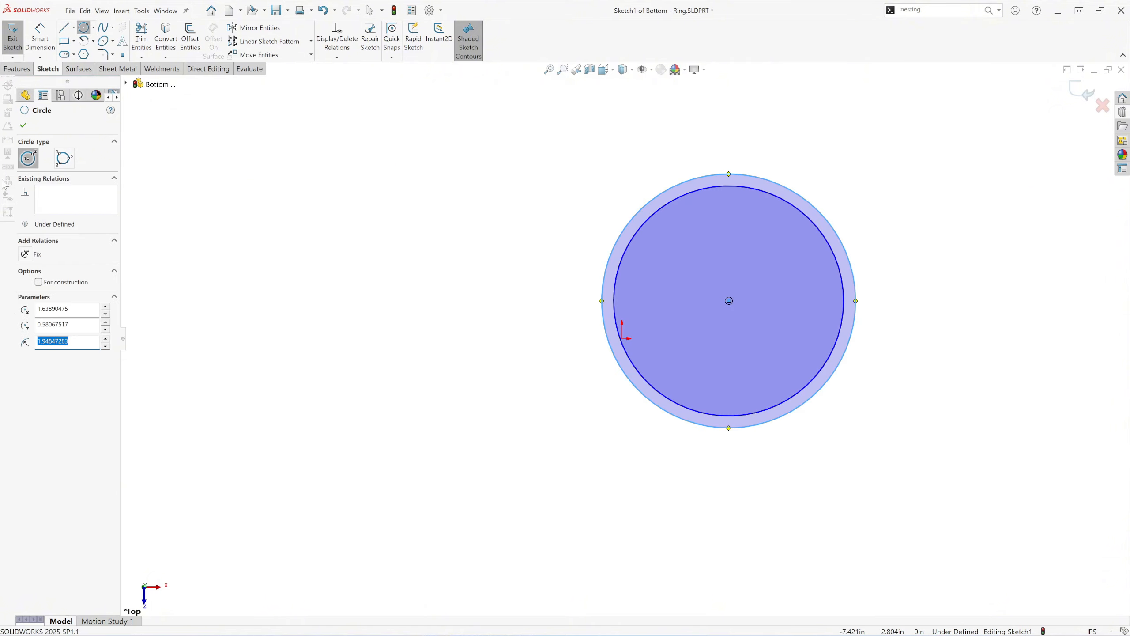
{"action": "left_click", "coordinate": [23, 124]}
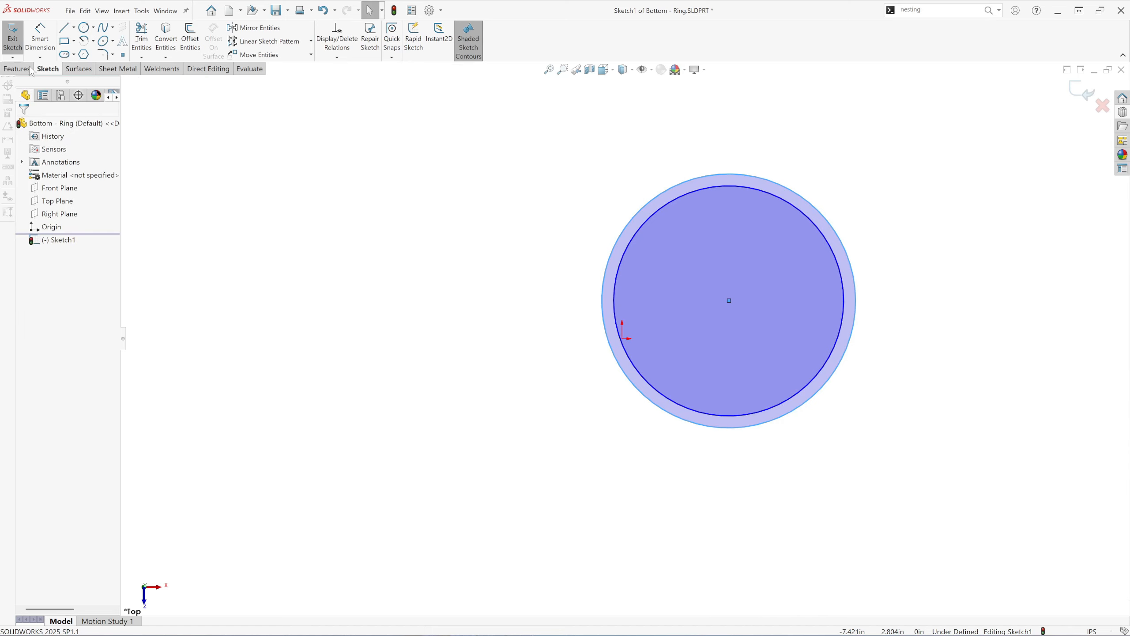
Step: Dimension the outer circle's diameter and set it to 1.875 in
{"action": "left_click", "coordinate": [40, 38]}
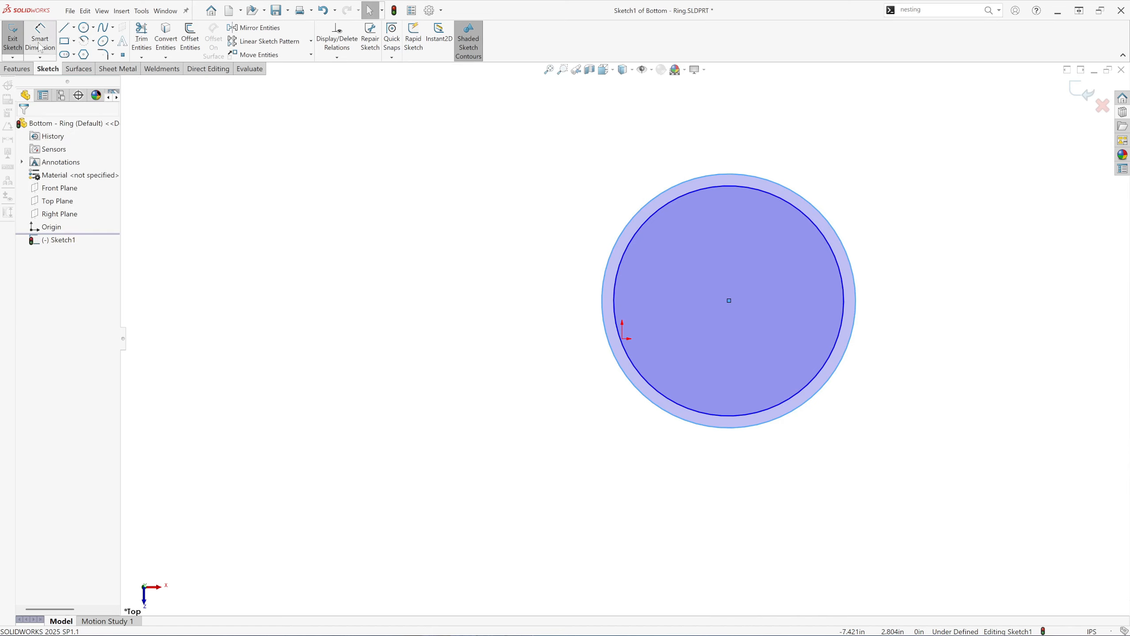
{"action": "left_click", "coordinate": [838, 234]}
{"action": "left_click", "coordinate": [861, 188]}
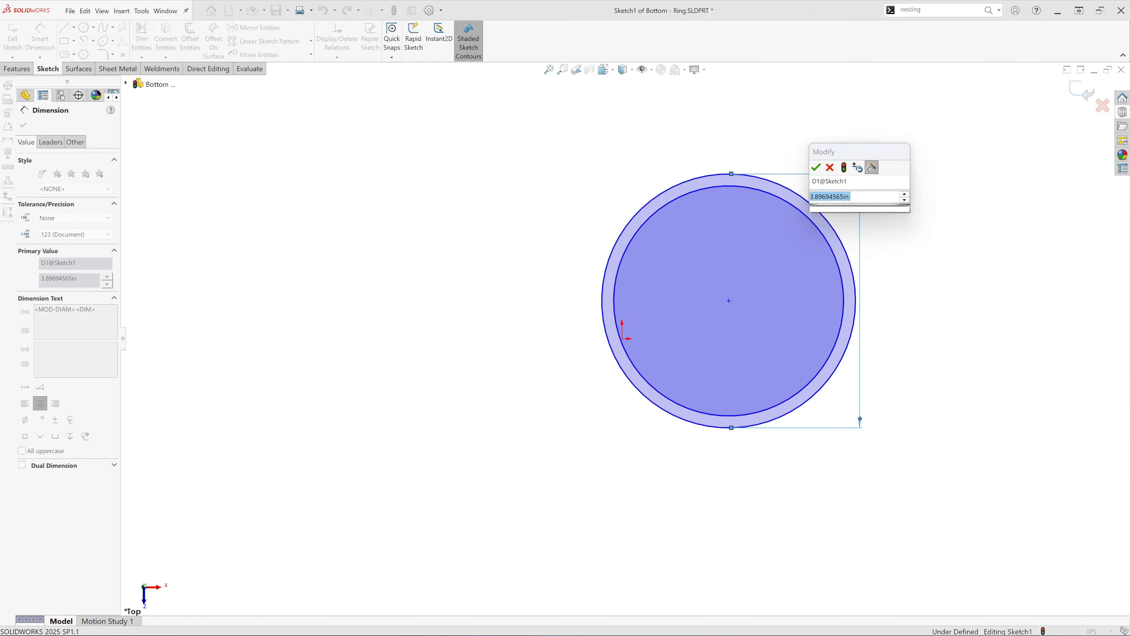
{"action": "type", "text": "1.875"}
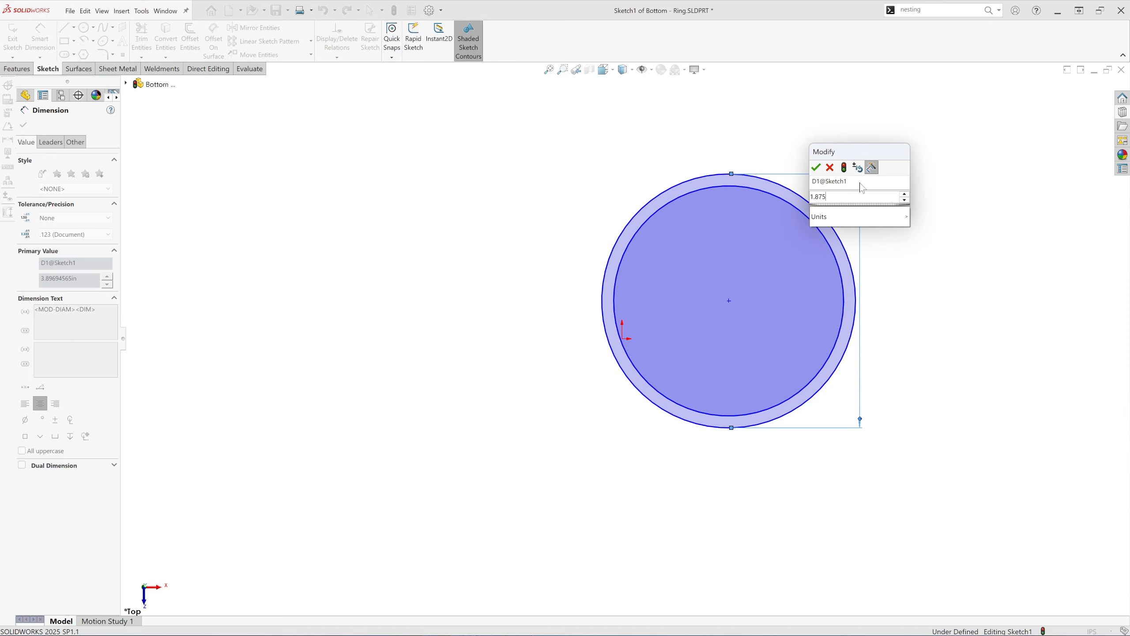
{"action": "left_click", "coordinate": [816, 168]}
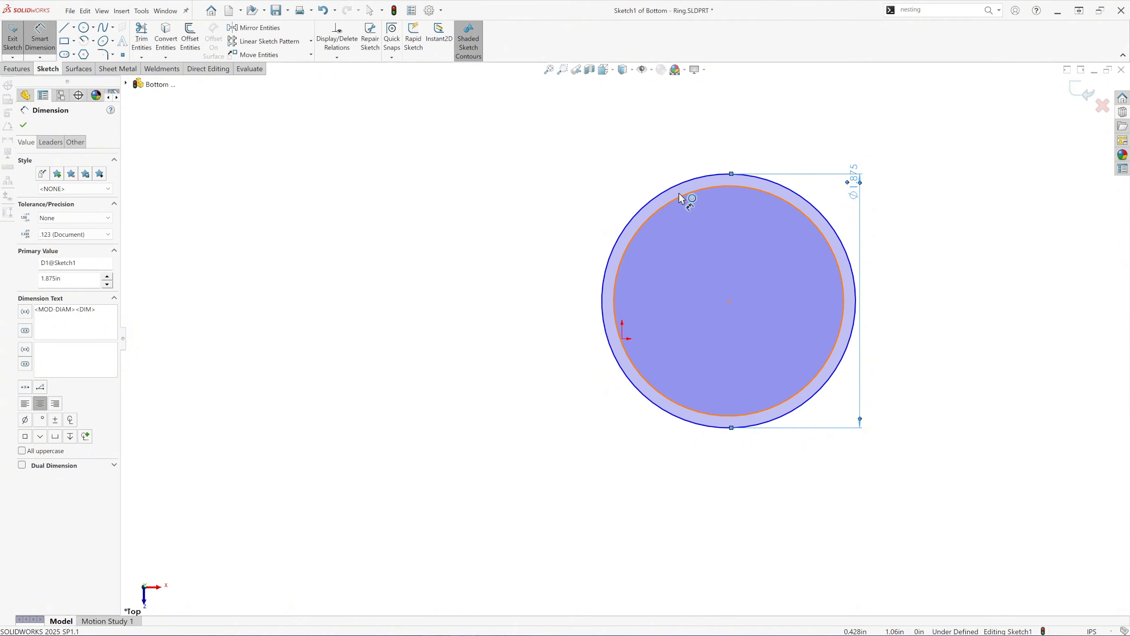
Step: Dimension the inner circle's diameter and set it to 1.750 in
{"action": "left_click", "coordinate": [630, 179]}
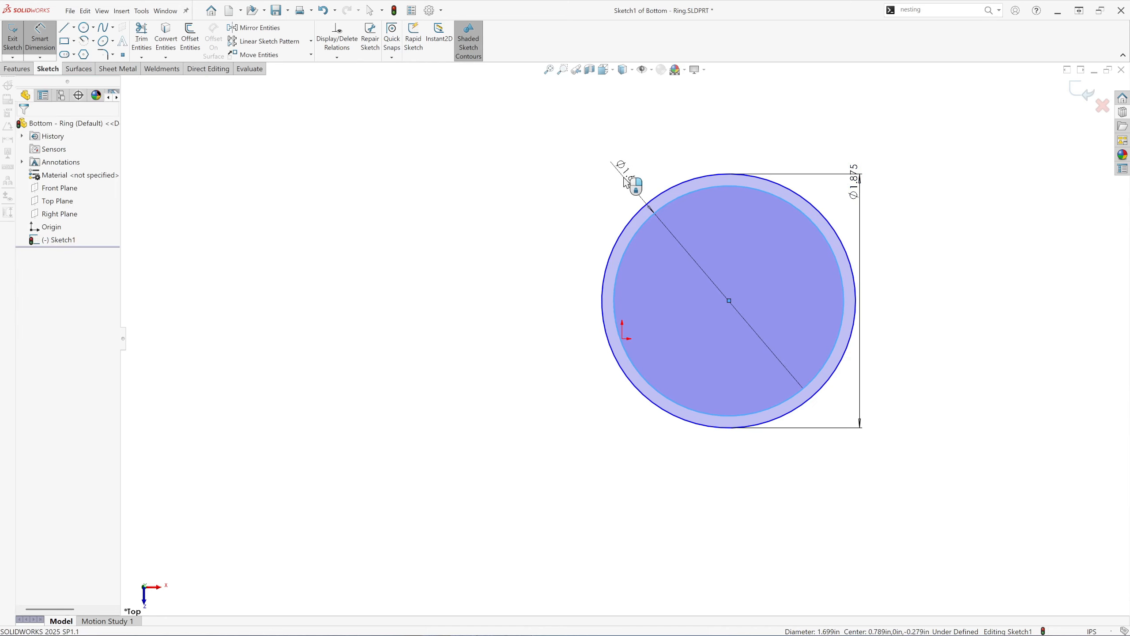
{"action": "left_click", "coordinate": [630, 181]}
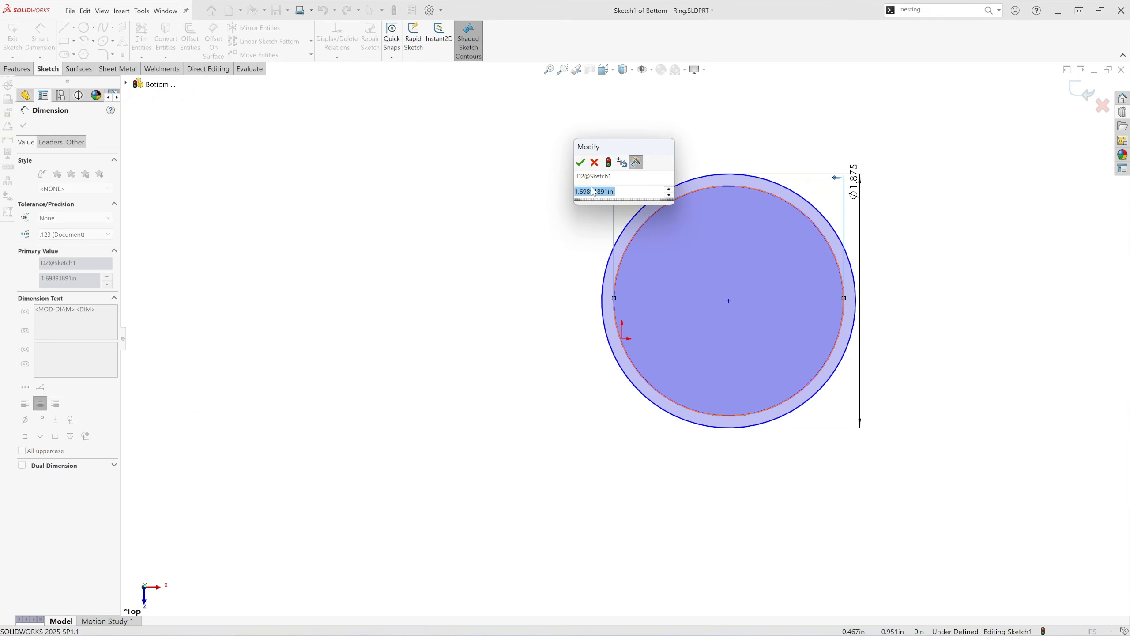
{"action": "type", "text": "1."}
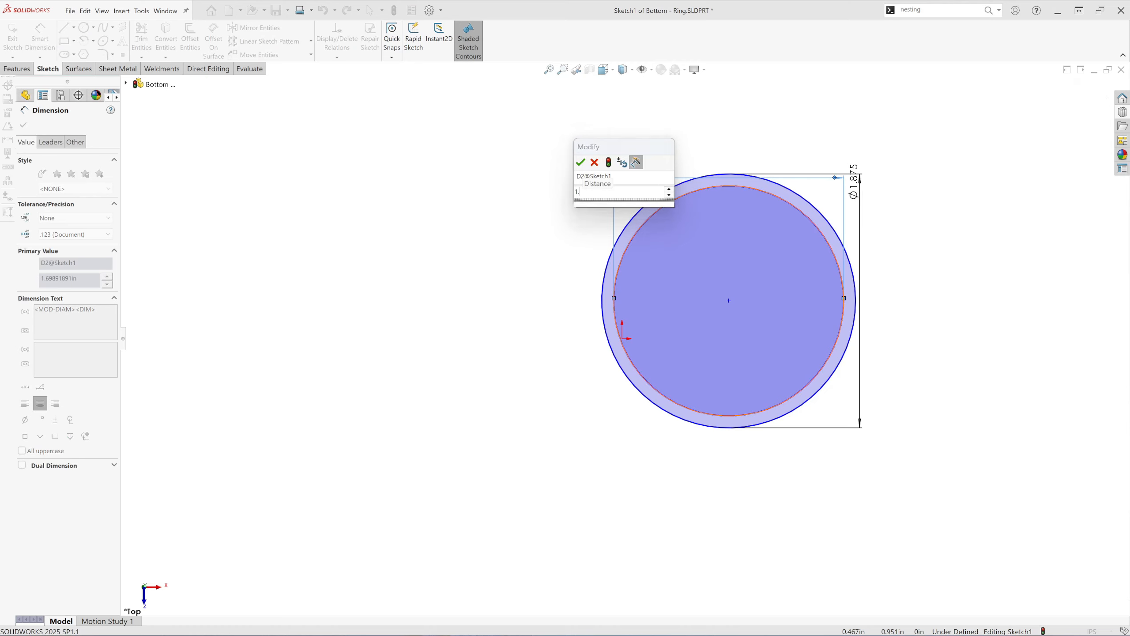
{"action": "type", "text": "750"}
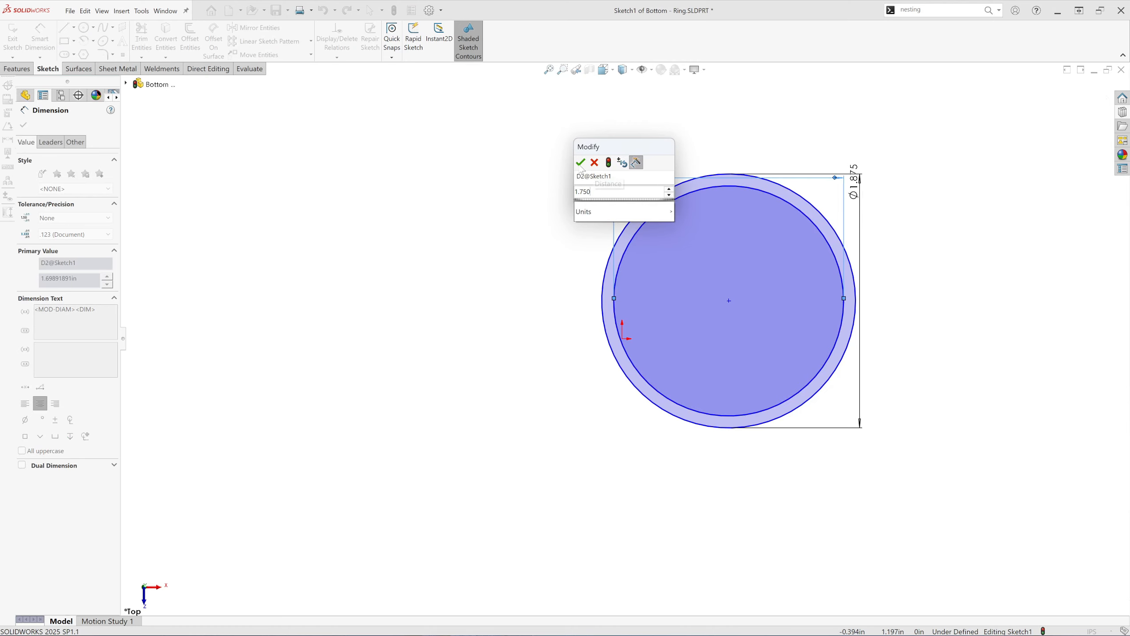
{"action": "left_click", "coordinate": [581, 164]}
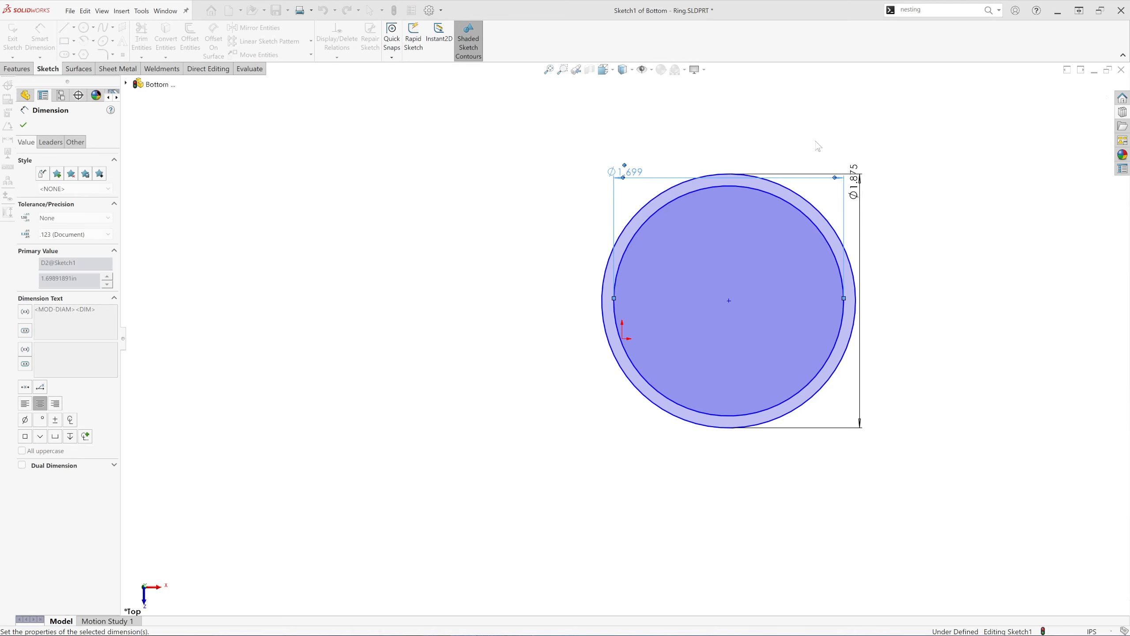
{"action": "left_click", "coordinate": [22, 126]}
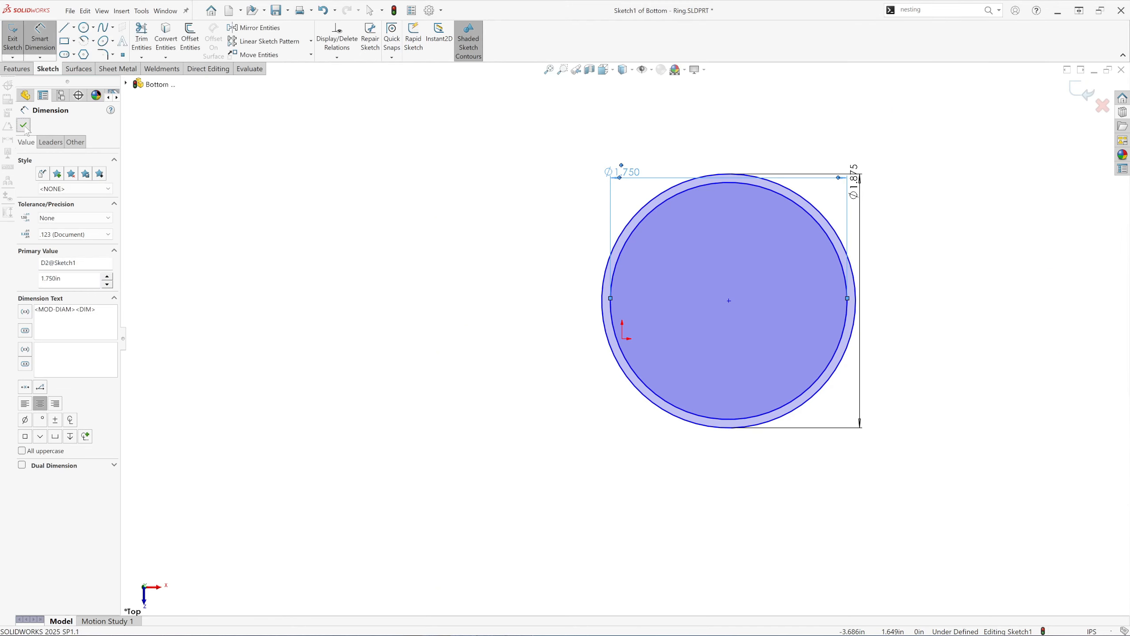
{"action": "key", "text": "Escape"}
Step: Move the inner circle's diameter dimension further above the circles and the outer one further to their right
{"action": "mouse_move", "coordinate": [625, 172]}
{"action": "left_mouse_down"}
{"action": "mouse_move", "coordinate": [543, 139]}
{"action": "mouse_move", "coordinate": [449, 200]}
{"action": "mouse_move", "coordinate": [527, 296]}
{"action": "mouse_move", "coordinate": [644, 207]}
{"action": "mouse_move", "coordinate": [707, 297]}
{"action": "mouse_move", "coordinate": [686, 151]}
{"action": "left_mouse_up"}
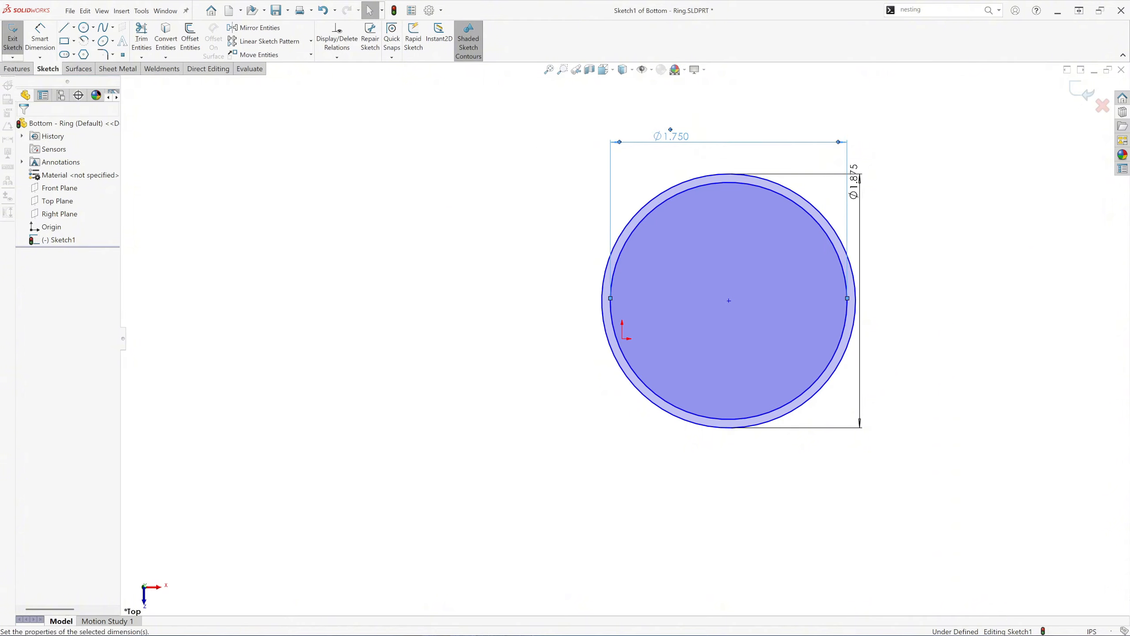
{"action": "left_click_drag", "start_coordinate": [858, 193], "coordinate": [903, 313]}
{"action": "left_click", "coordinate": [941, 298]}
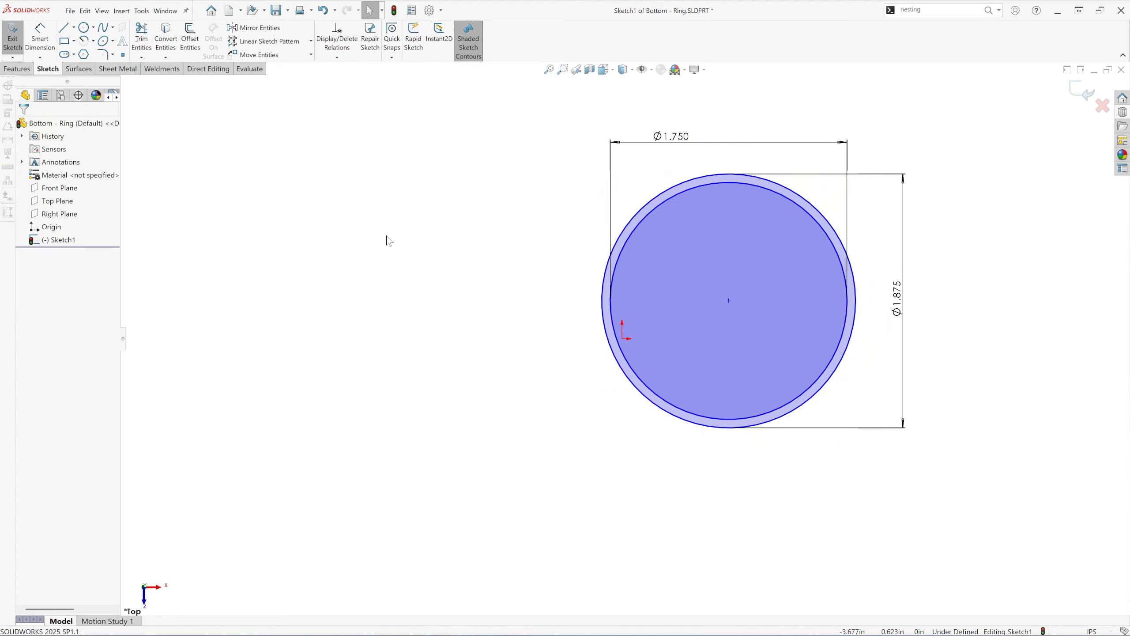
Step: Make the circles' common centre point coincident with the origin
{"action": "left_click", "coordinate": [730, 302]}
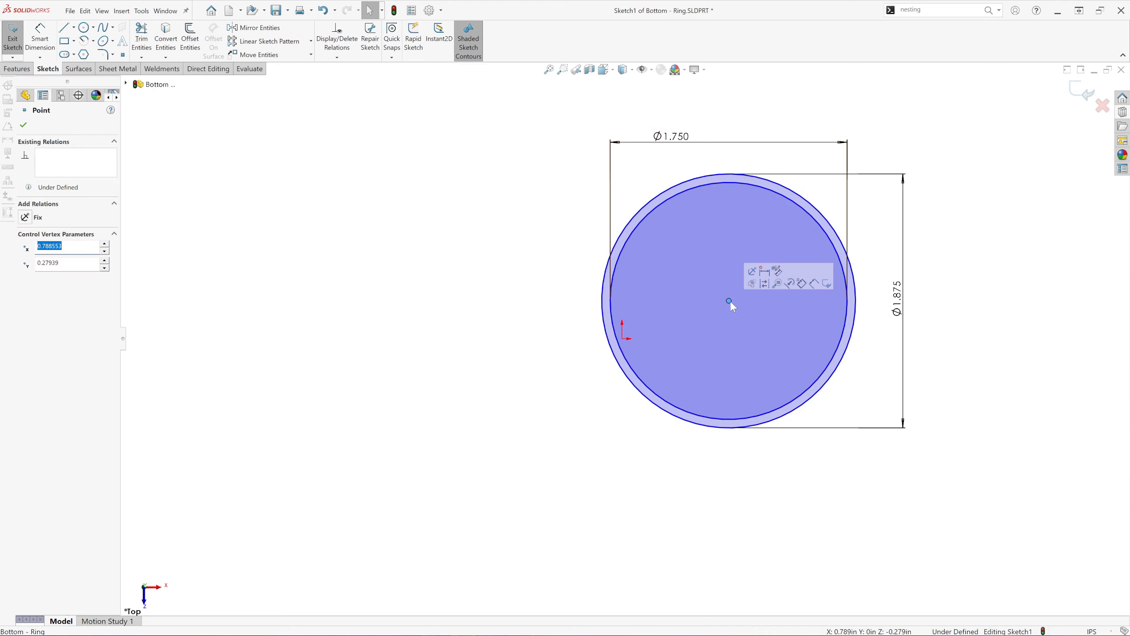
{"action": "left_click", "coordinate": [622, 339], "text": "ctrl"}
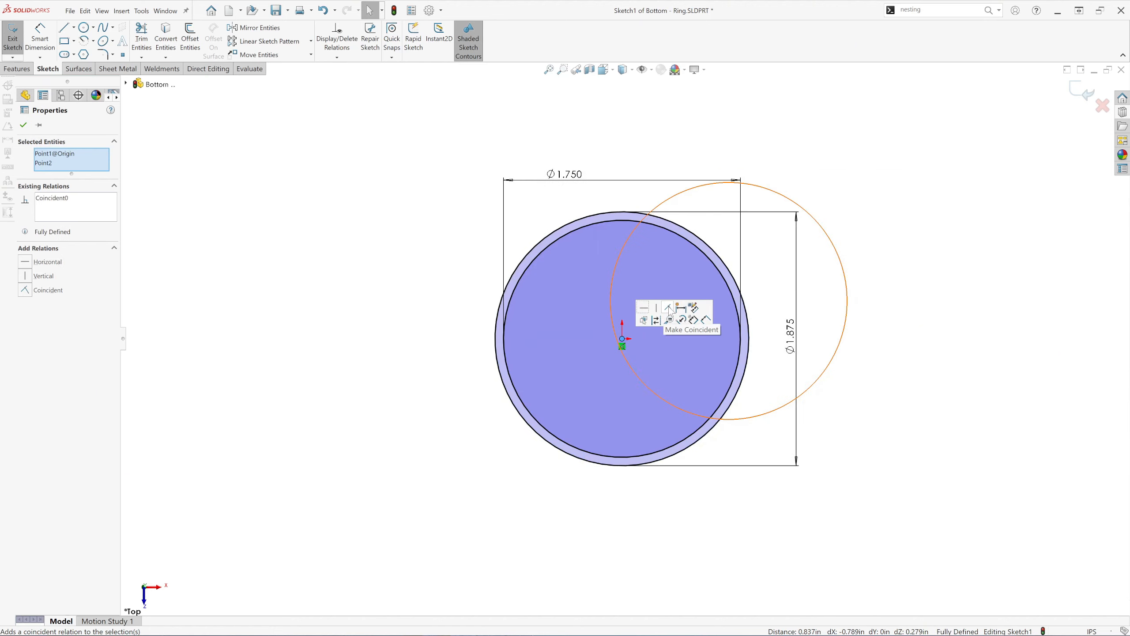
{"action": "left_click", "coordinate": [669, 309]}
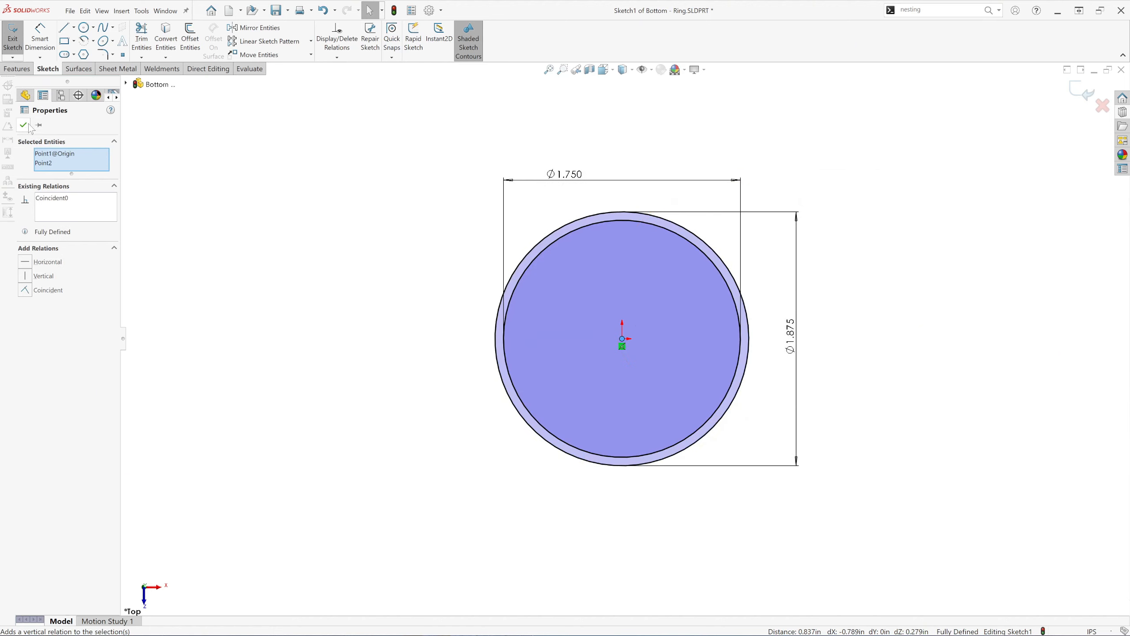
{"action": "left_click", "coordinate": [27, 125]}
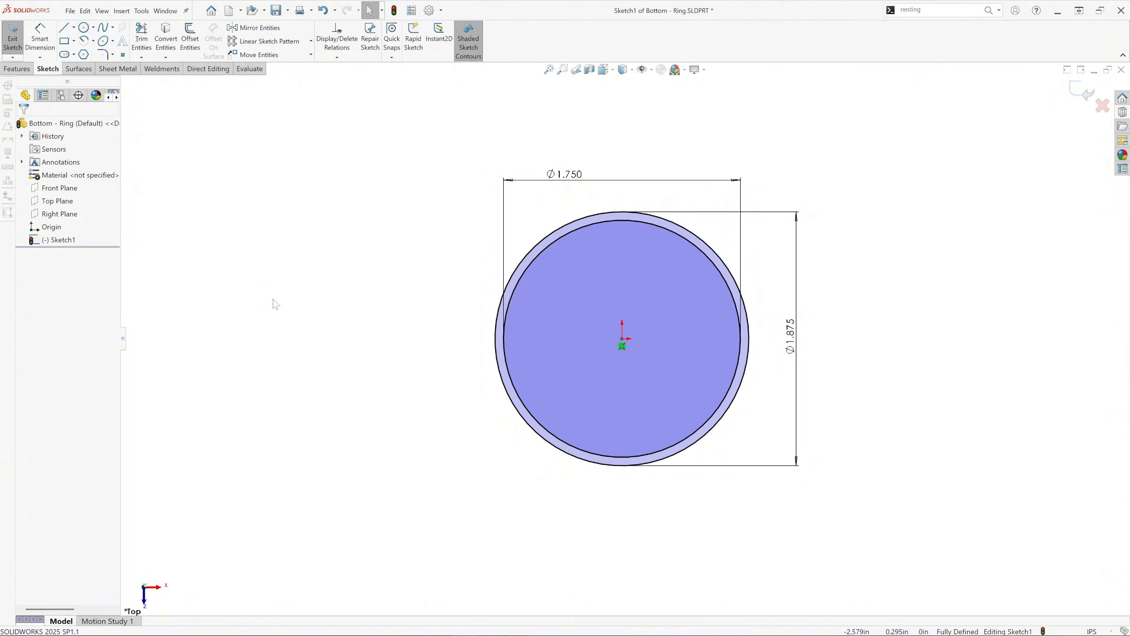
Step: Extrude the ring profile 0.22 in as a blind boss in the reversed direction, below the Top Plane
{"action": "left_click", "coordinate": [16, 68]}
{"action": "left_click", "coordinate": [23, 42]}
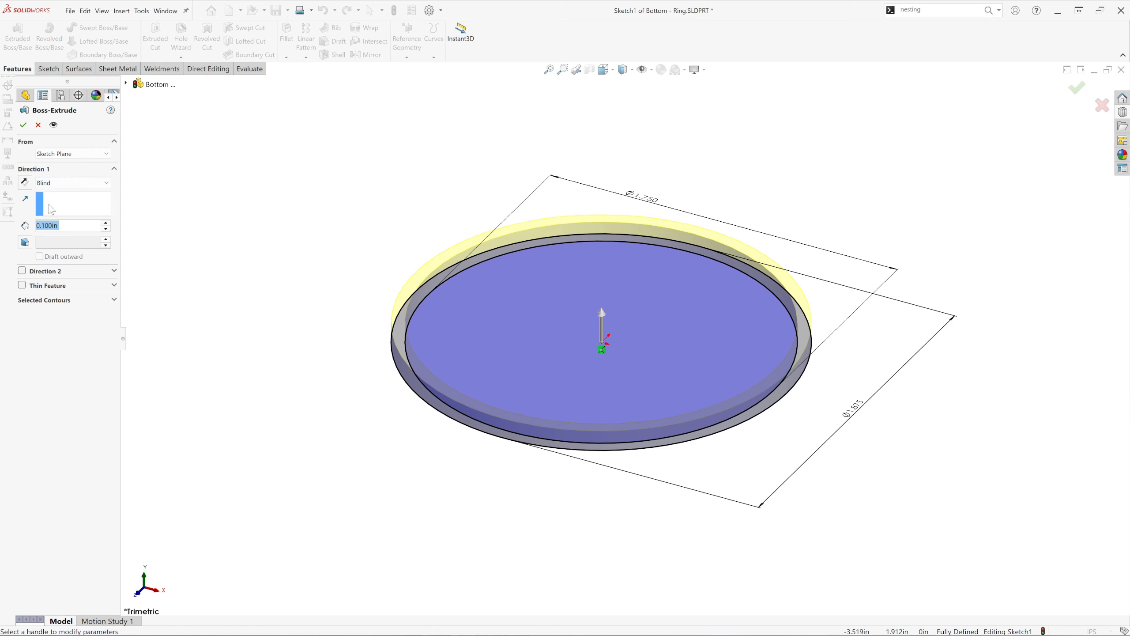
{"action": "left_click", "coordinate": [24, 182]}
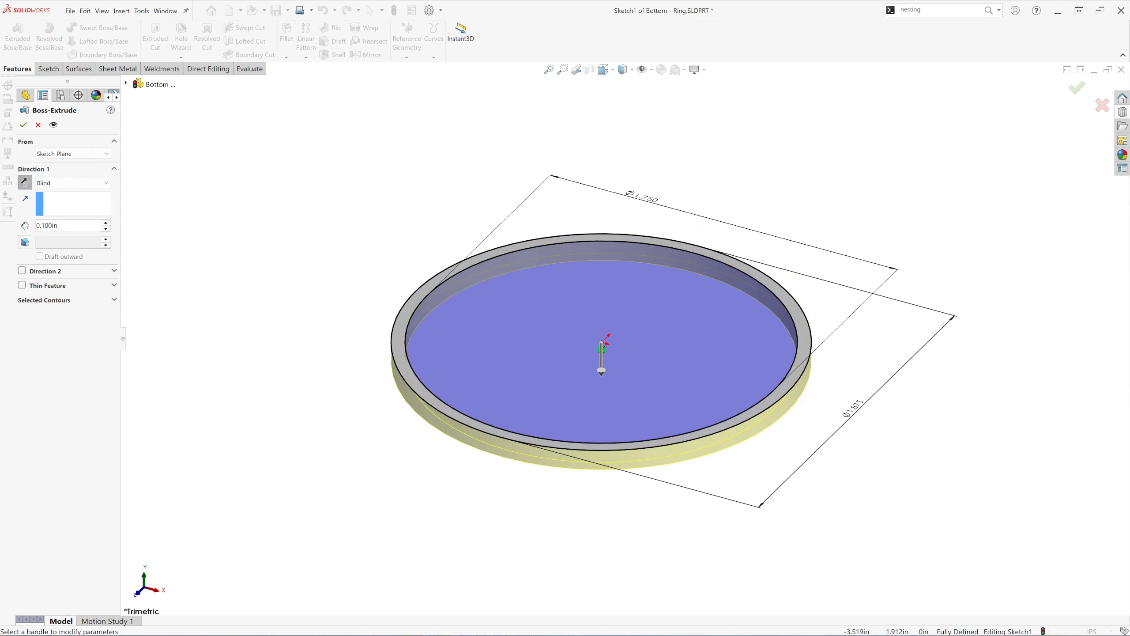
{"action": "left_click_drag", "start_coordinate": [60, 226], "coordinate": [18, 222]}
{"action": "type", "text": ".22"}
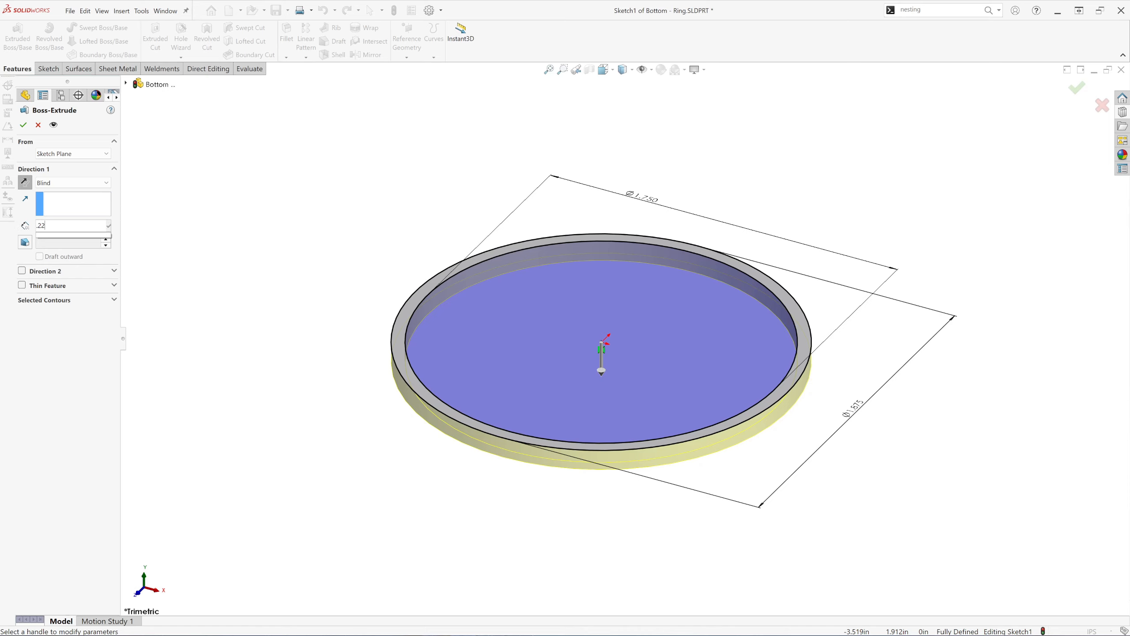
{"action": "key", "text": "Return"}
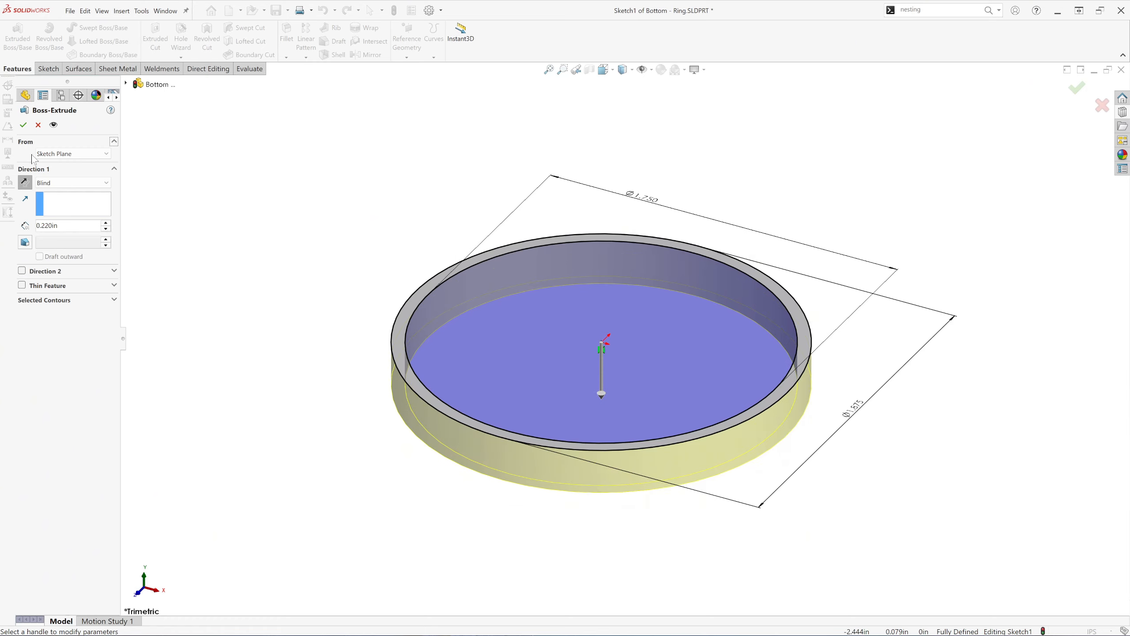
{"action": "left_click", "coordinate": [23, 126]}
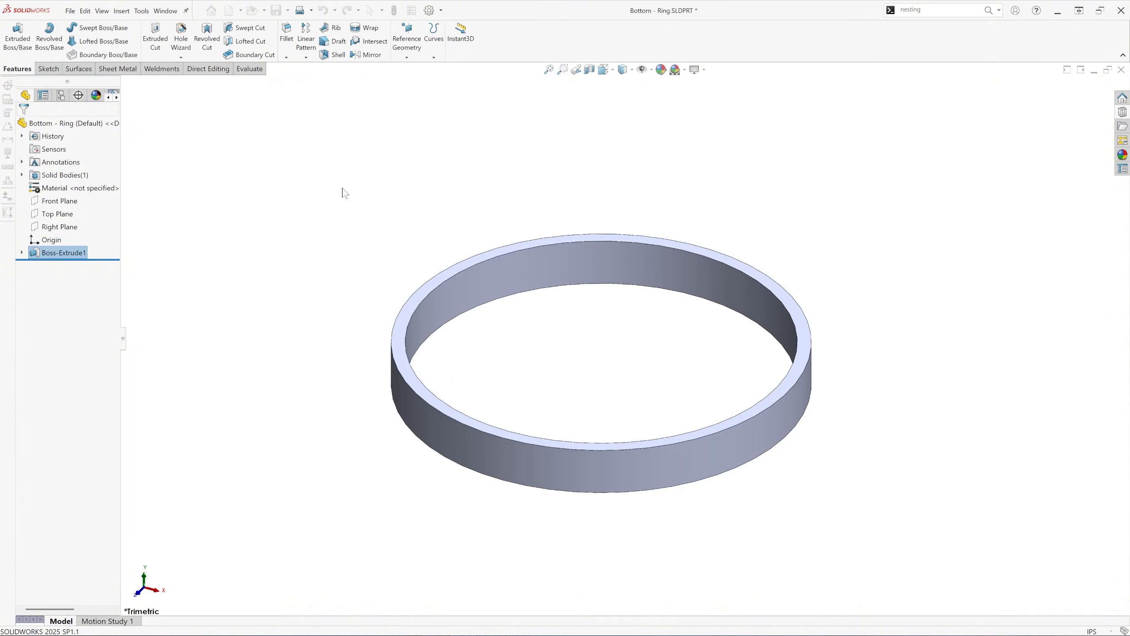
Step: Assign the AISI 304 steel material to the Bottom - Ring part and save the part
{"action": "left_click", "coordinate": [88, 190]}
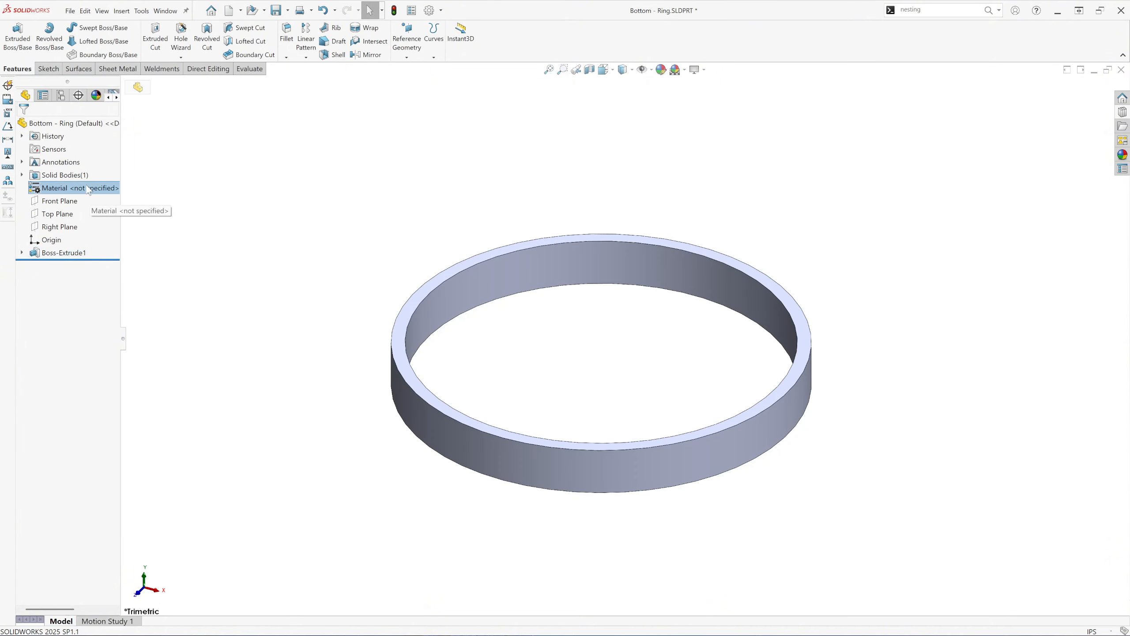
{"action": "right_click", "coordinate": [88, 190]}
{"action": "left_click", "coordinate": [130, 195]}
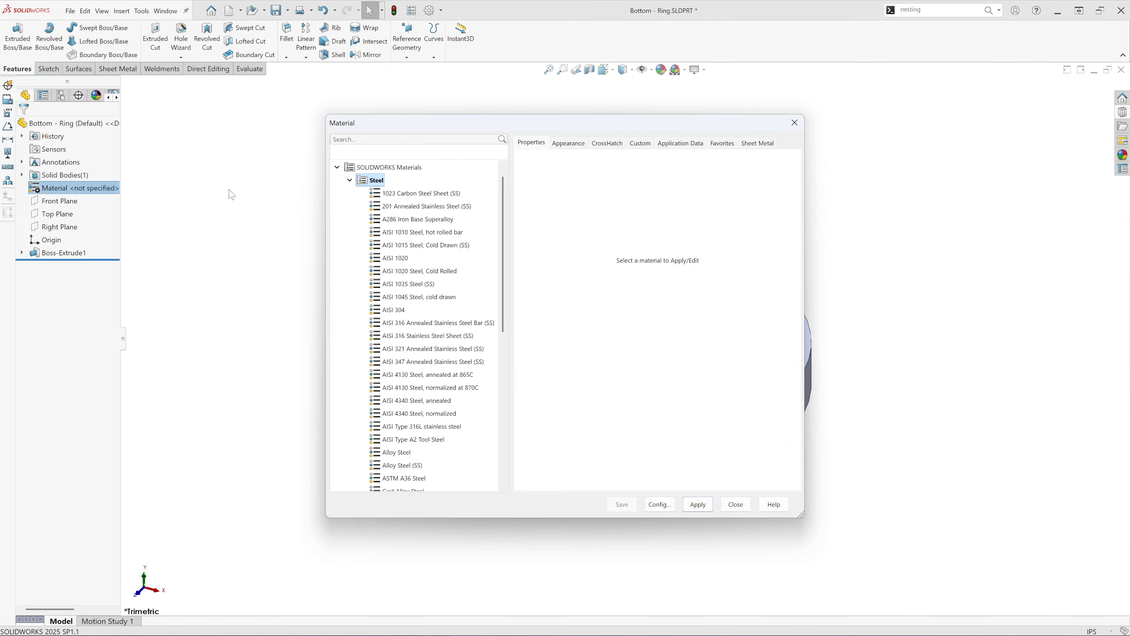
{"action": "left_click", "coordinate": [404, 311]}
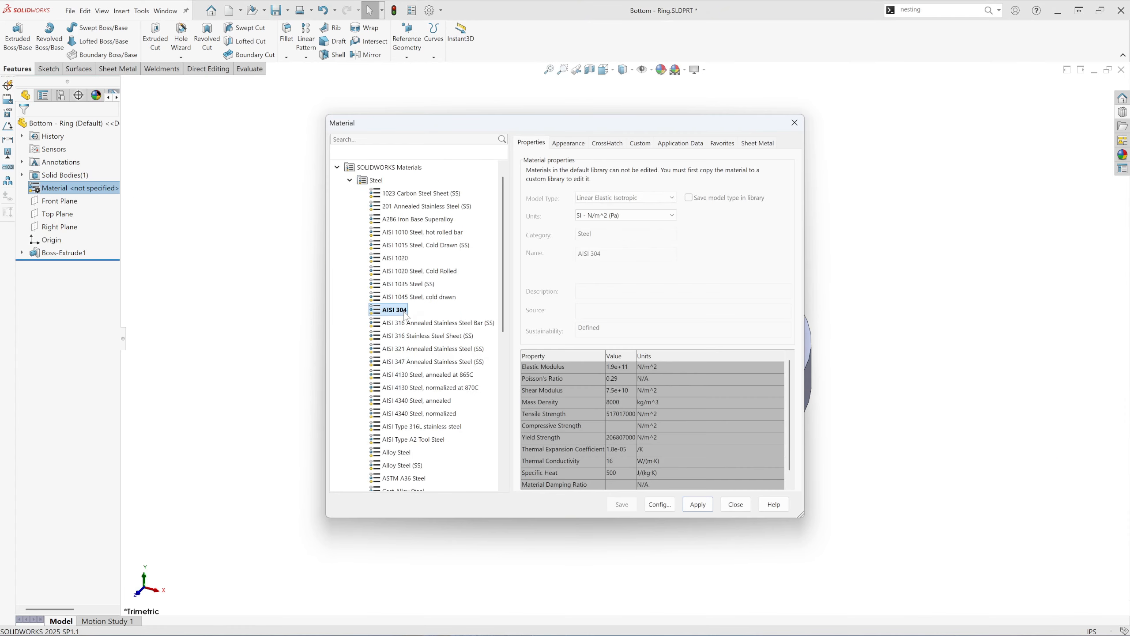
{"action": "left_click", "coordinate": [700, 510]}
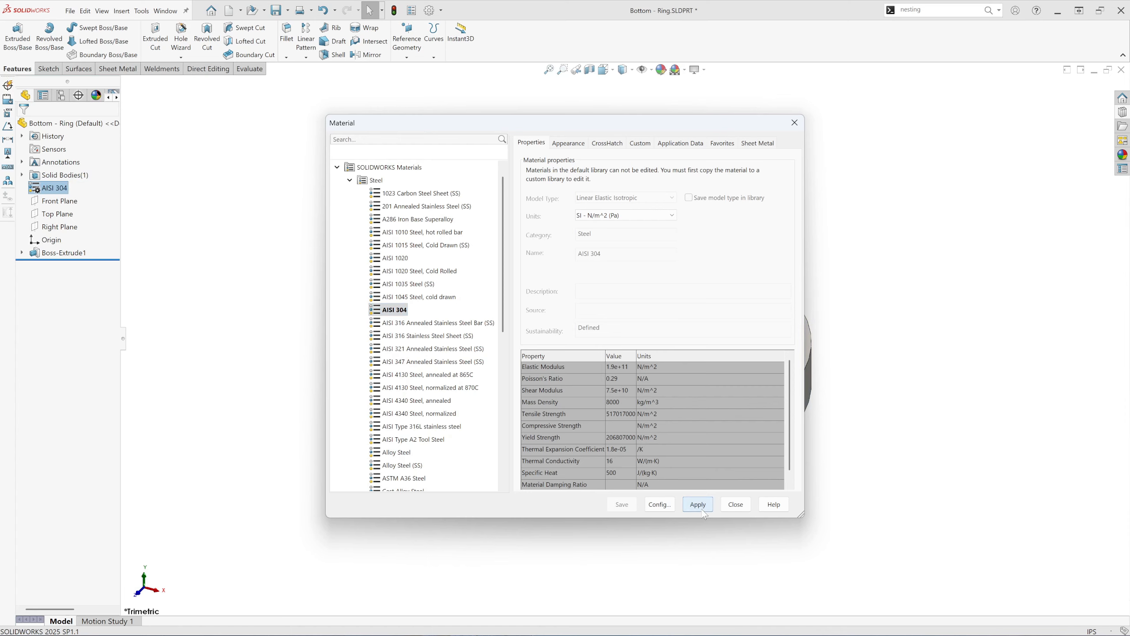
{"action": "left_click", "coordinate": [741, 507]}
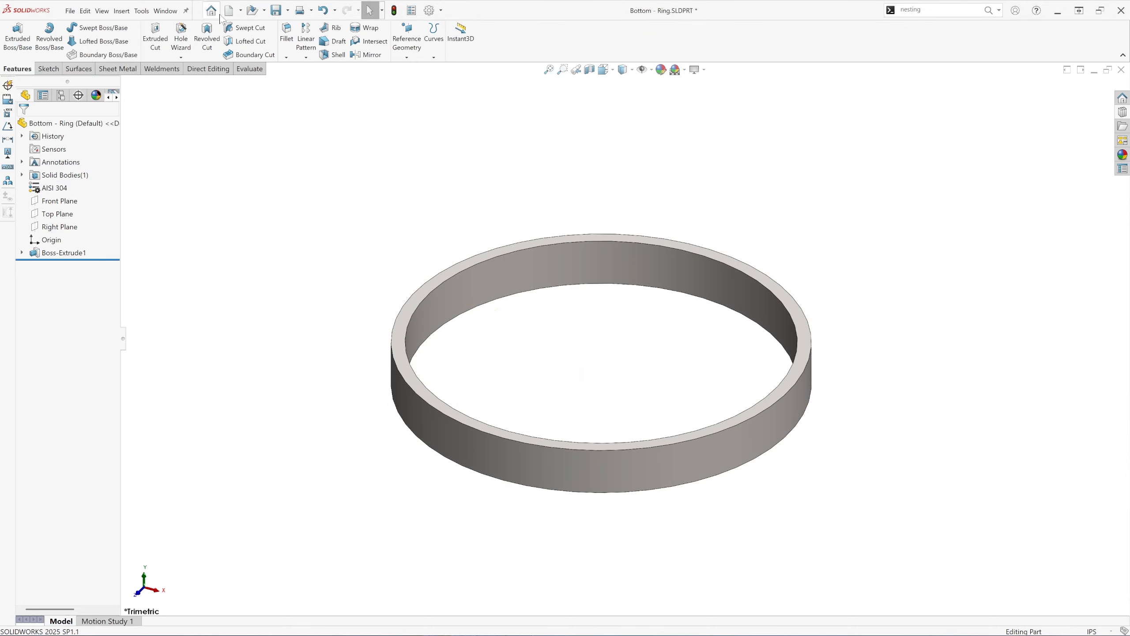
{"action": "left_click", "coordinate": [276, 11]}
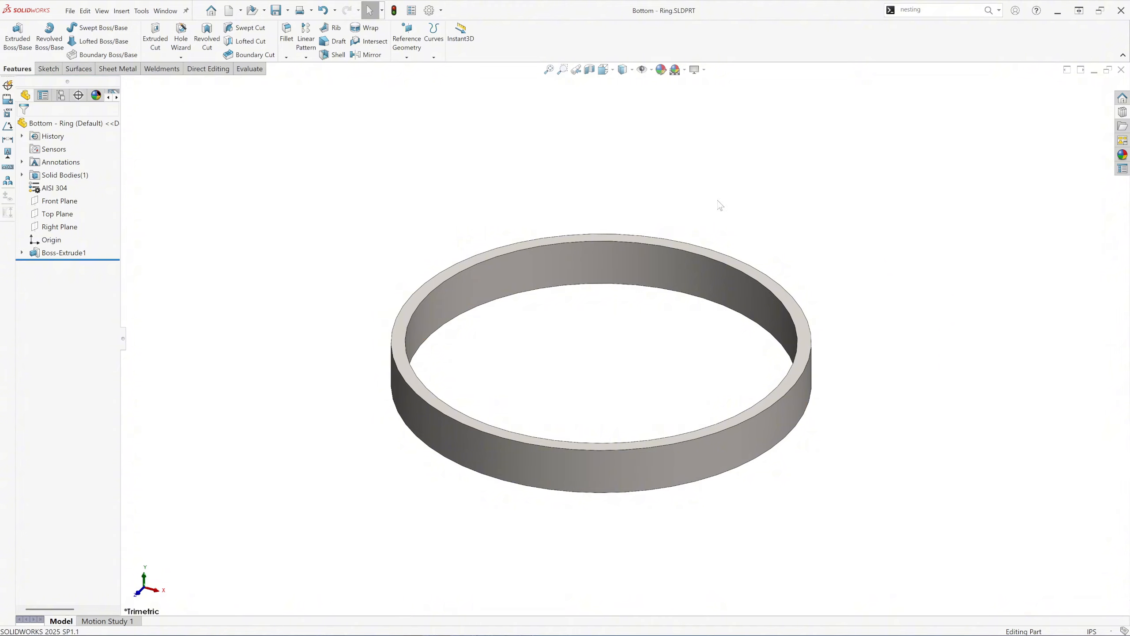
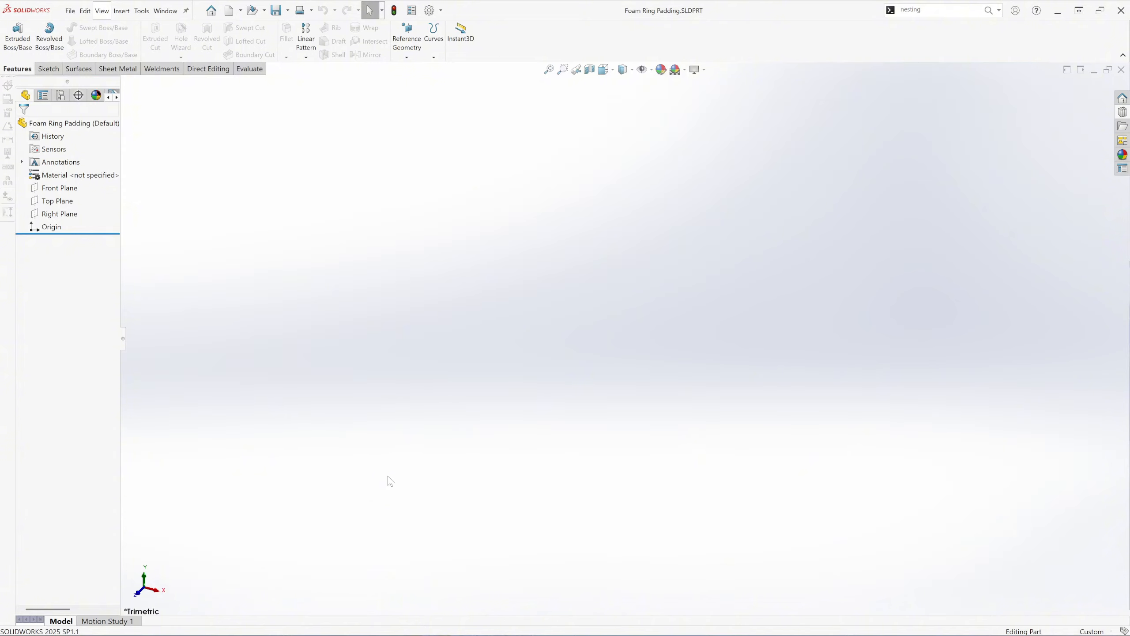
{"action": "left_click", "coordinate": [70, 11]}
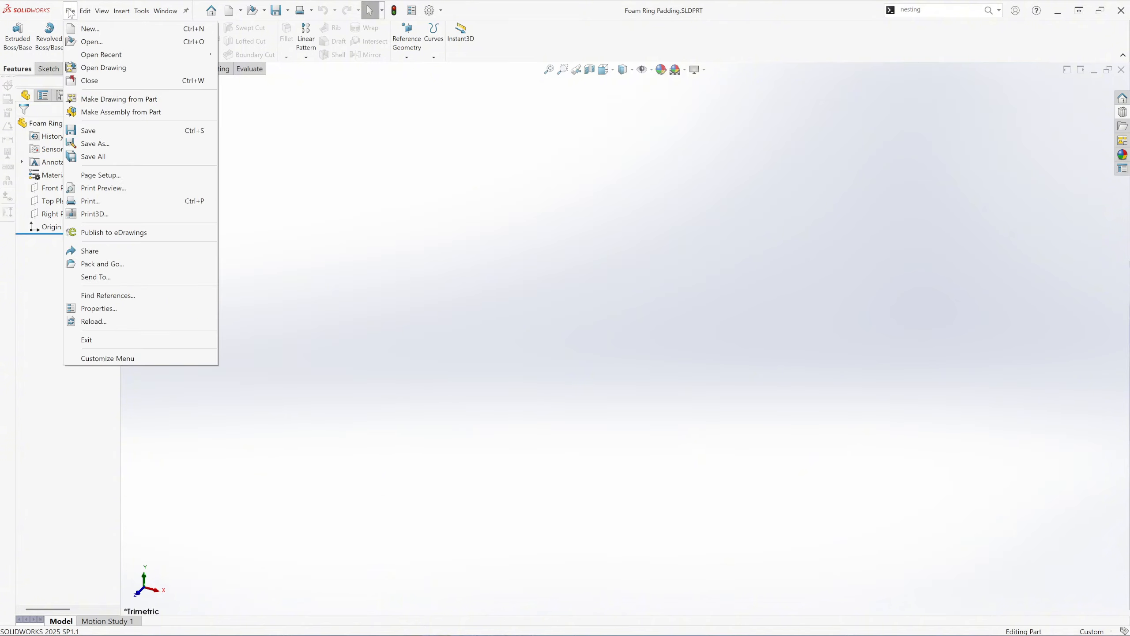
{"action": "left_click", "coordinate": [82, 29]}
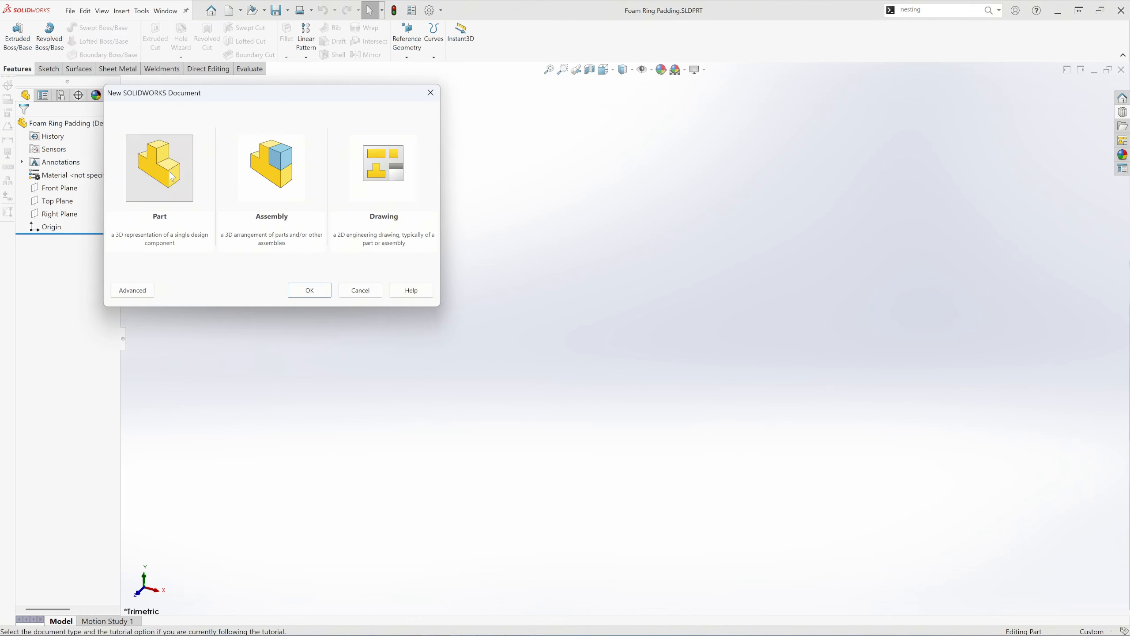
{"action": "left_click", "coordinate": [179, 187]}
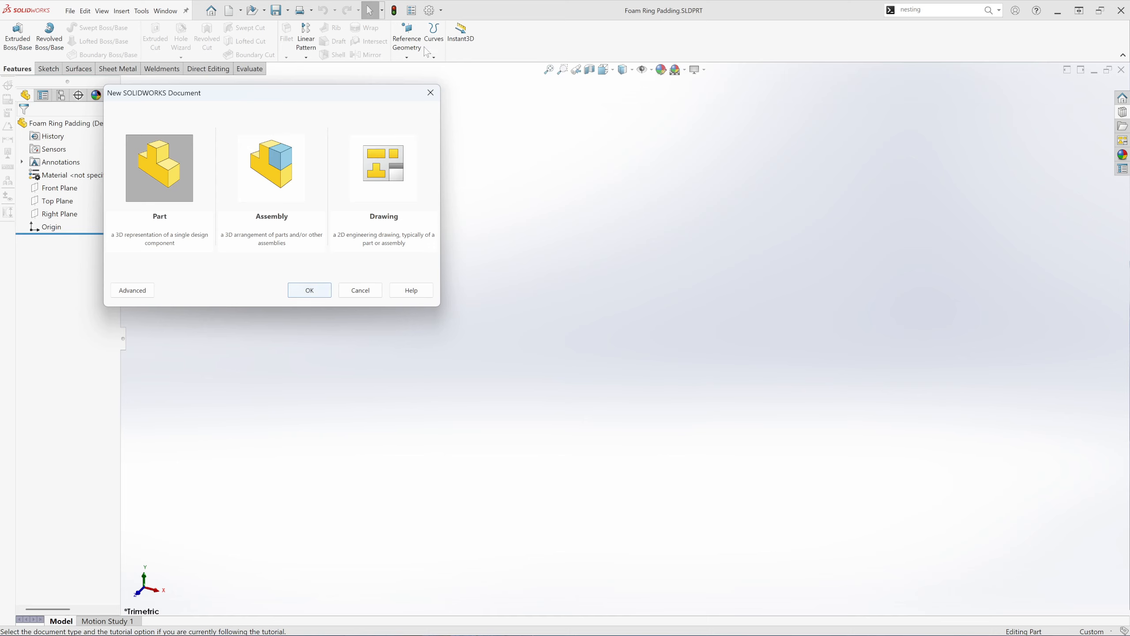
{"action": "left_click", "coordinate": [430, 92]}
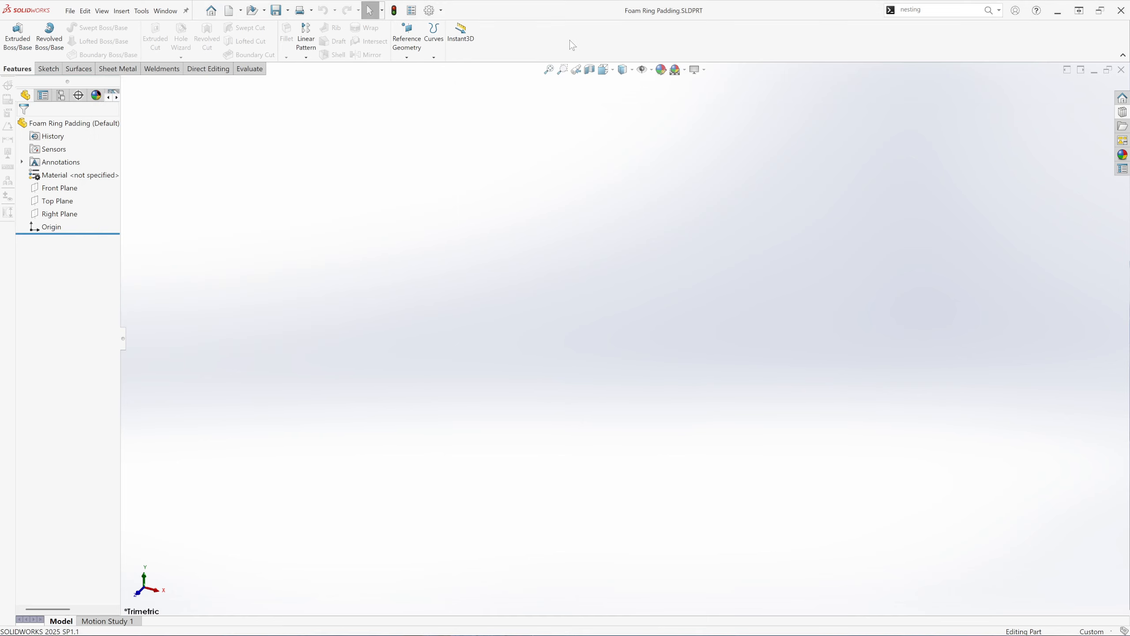
Step: Set the part's units to IPS with three-decimal lengths and change the viewport scene to a plain white background
{"action": "left_click", "coordinate": [429, 10]}
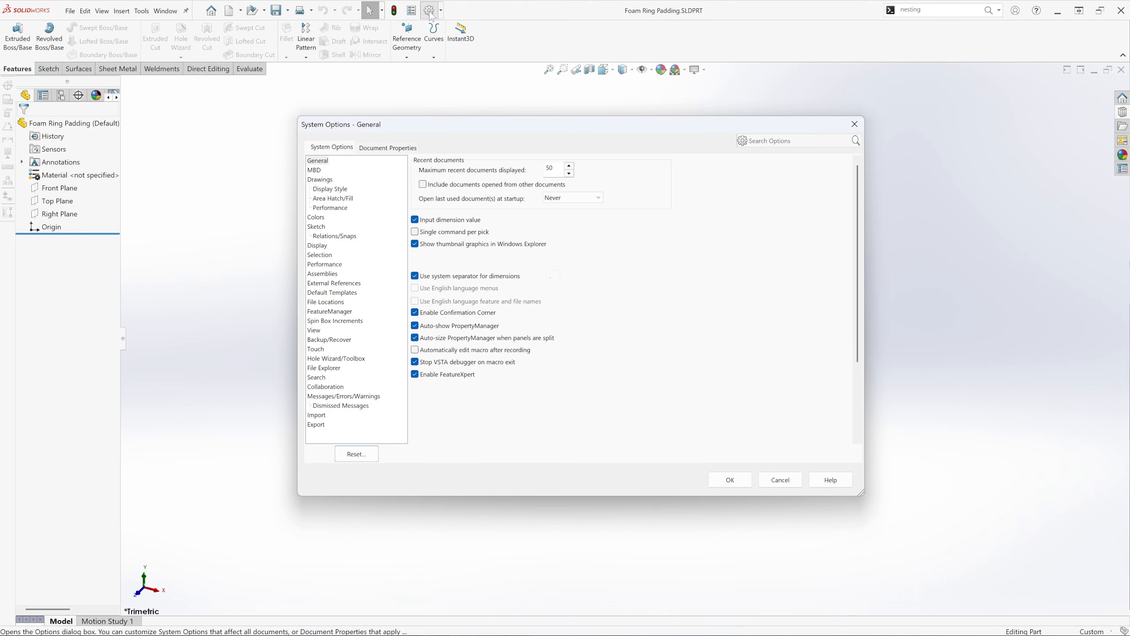
{"action": "left_click", "coordinate": [388, 149]}
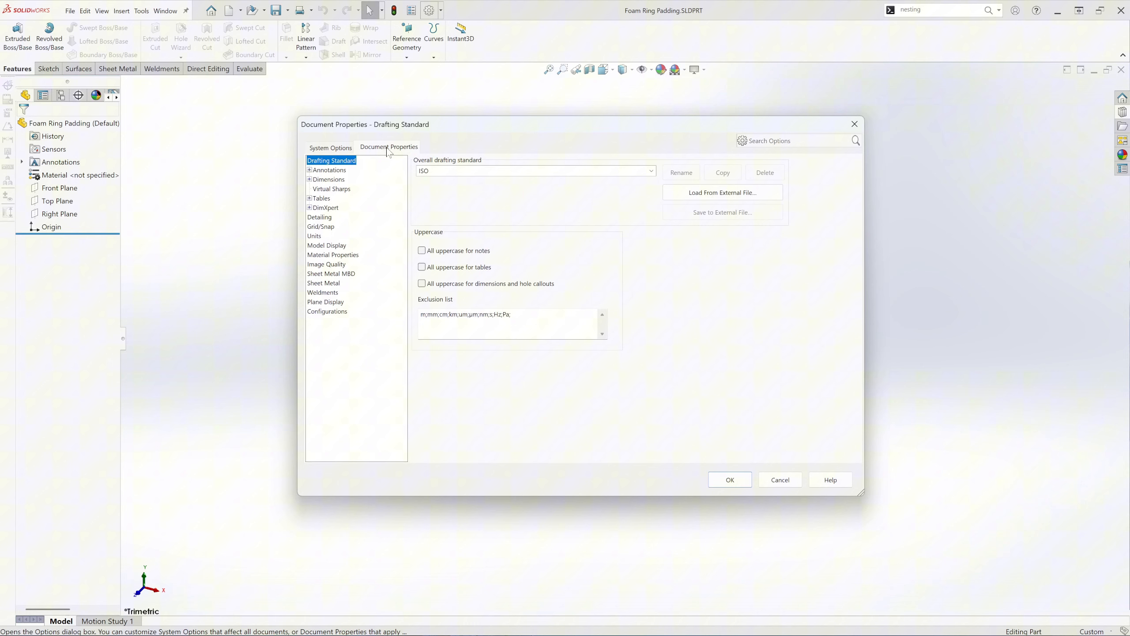
{"action": "left_click", "coordinate": [316, 236]}
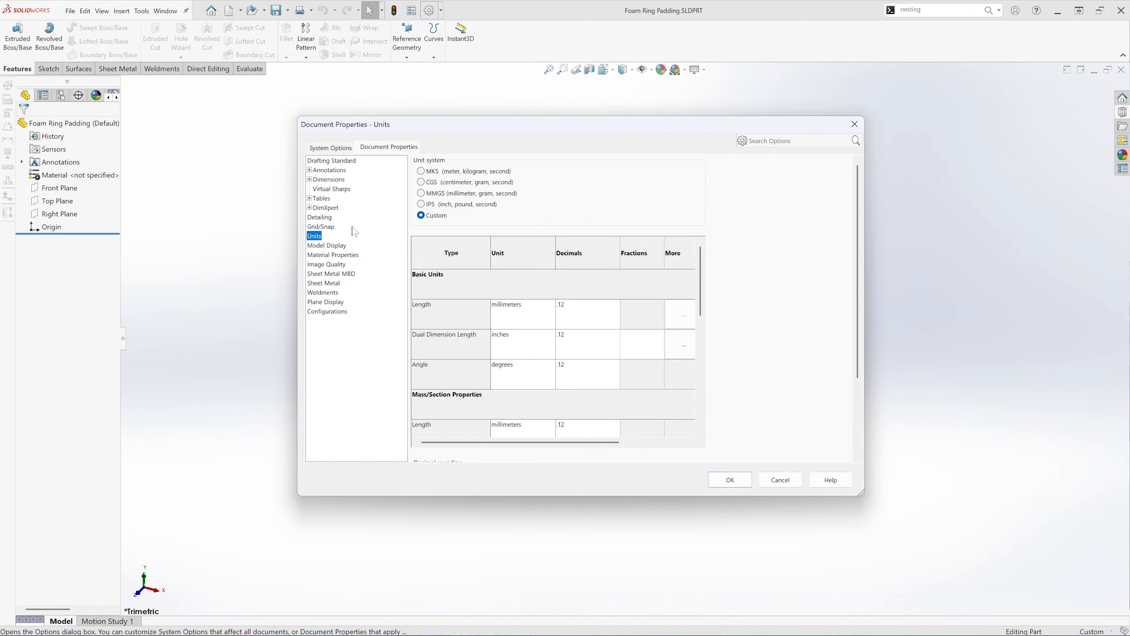
{"action": "left_click", "coordinate": [422, 205]}
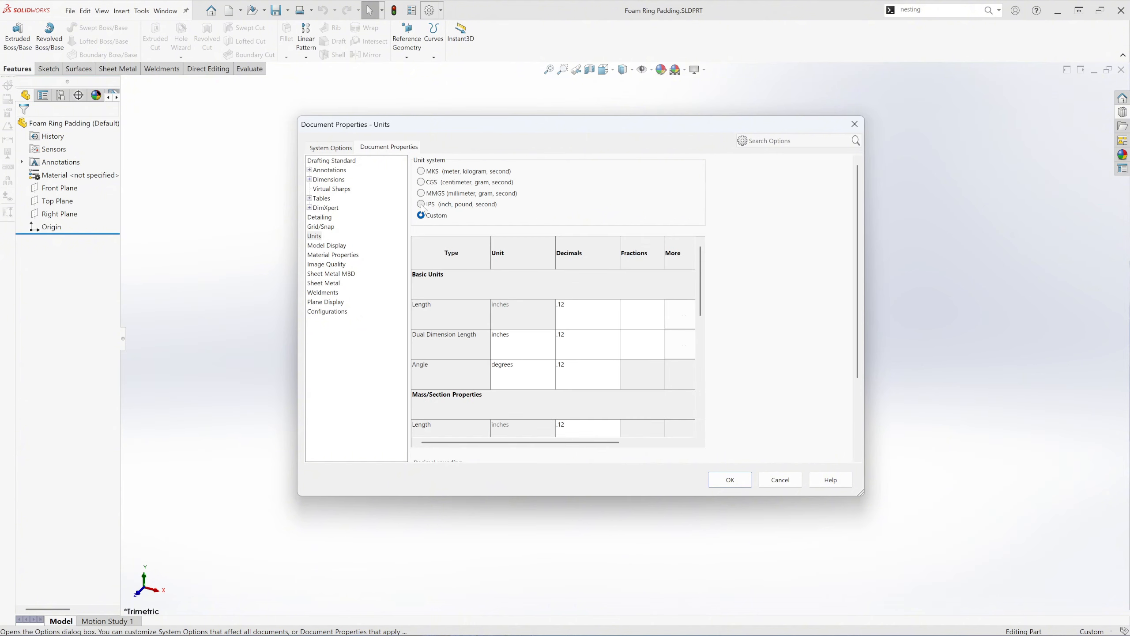
{"action": "left_click", "coordinate": [589, 312]}
{"action": "left_click", "coordinate": [616, 306]}
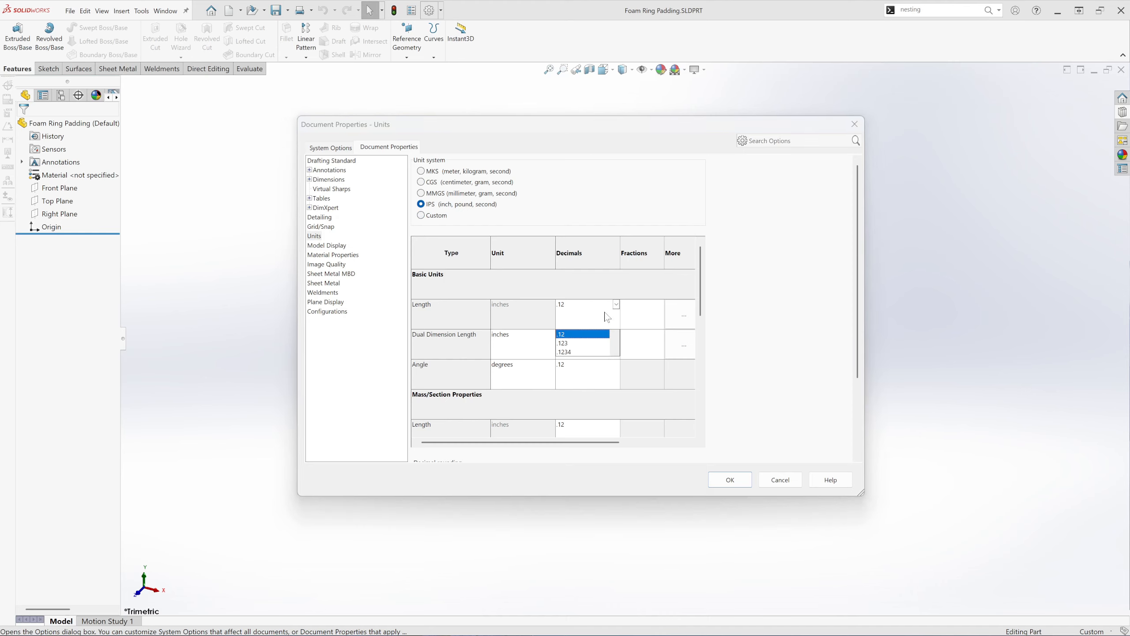
{"action": "left_click", "coordinate": [568, 345]}
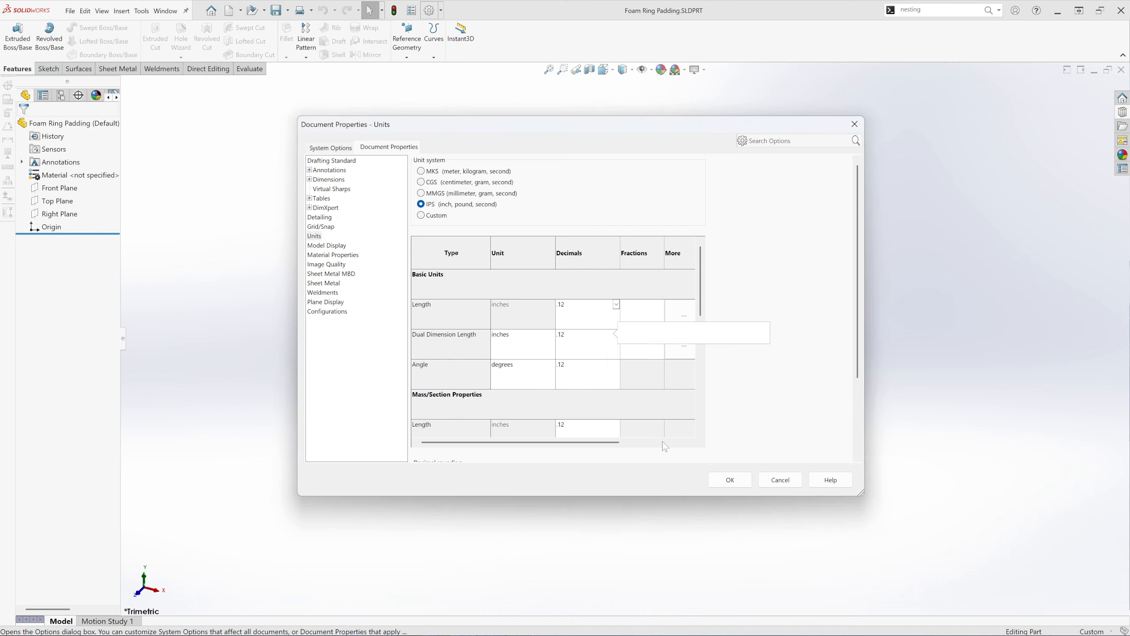
{"action": "left_click", "coordinate": [734, 480]}
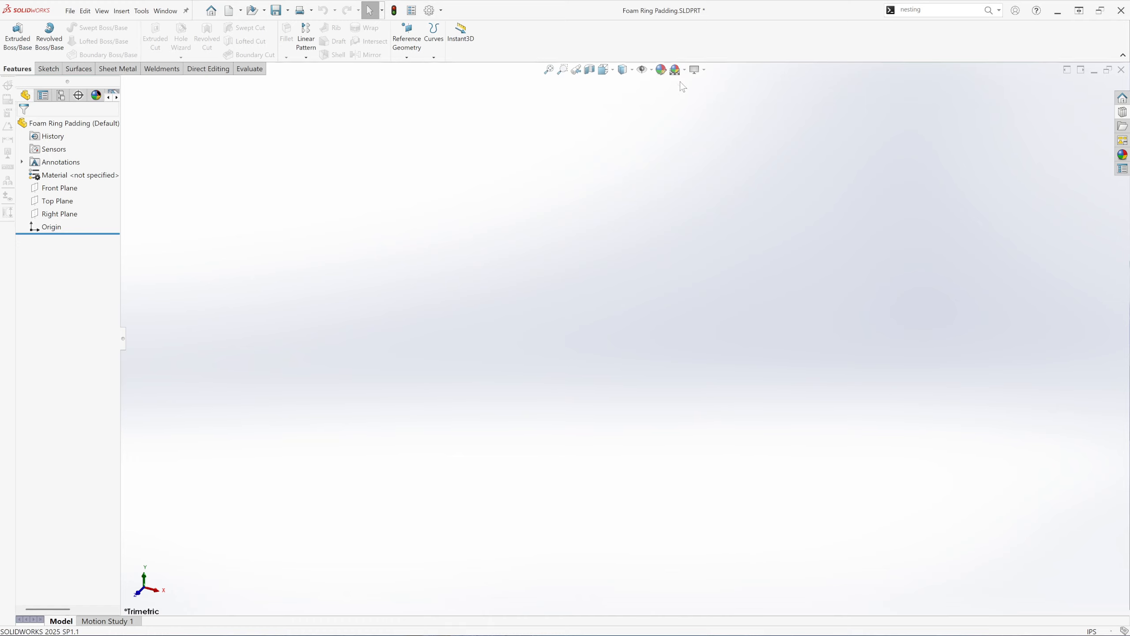
{"action": "left_click", "coordinate": [685, 70]}
{"action": "left_click", "coordinate": [701, 96]}
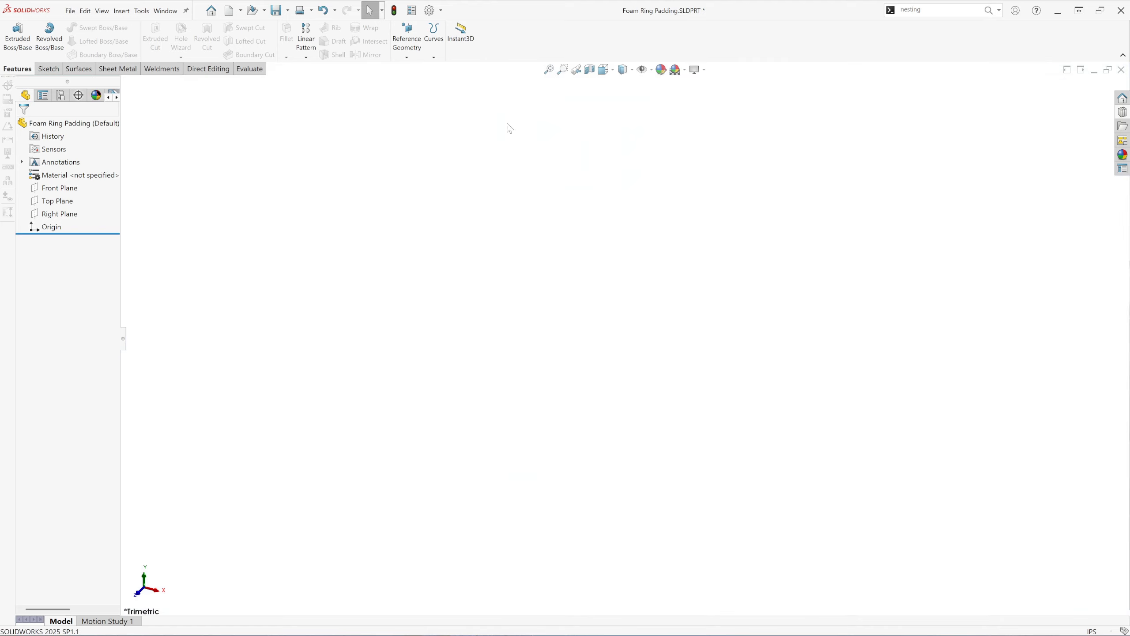
Step: Sketch two concentric circles on the Top Plane, away from the origin, with radii of about 1.86 in and 2.38 in
{"action": "left_click", "coordinate": [57, 201]}
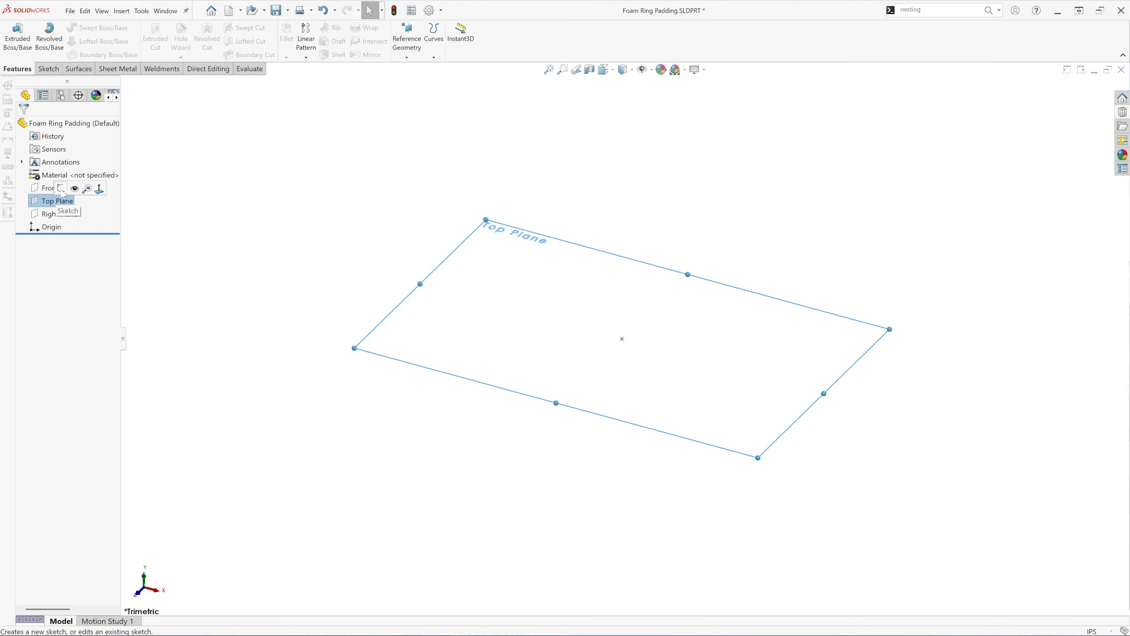
{"action": "left_click", "coordinate": [61, 188]}
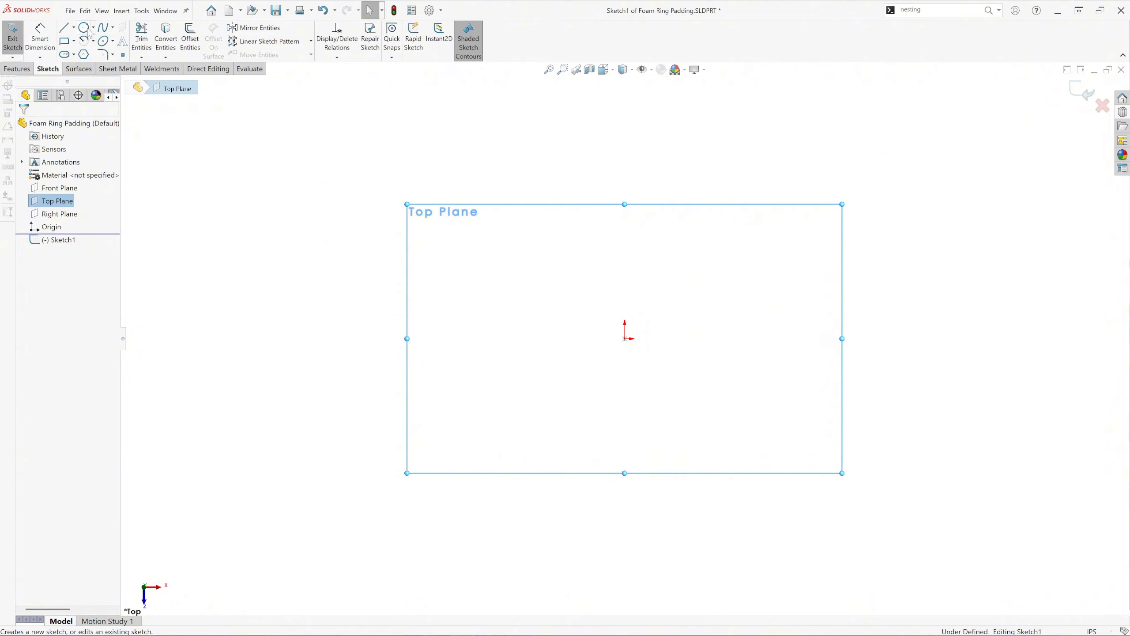
{"action": "left_click", "coordinate": [84, 28]}
{"action": "left_click", "coordinate": [745, 278]}
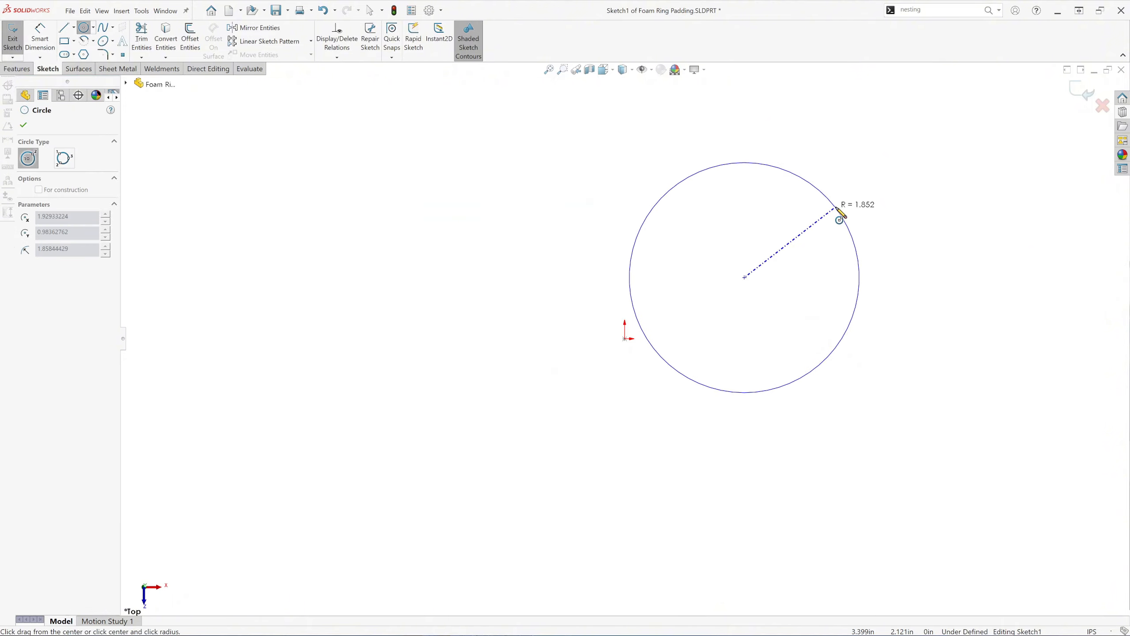
{"action": "left_click", "coordinate": [840, 214]}
{"action": "left_click", "coordinate": [744, 277]}
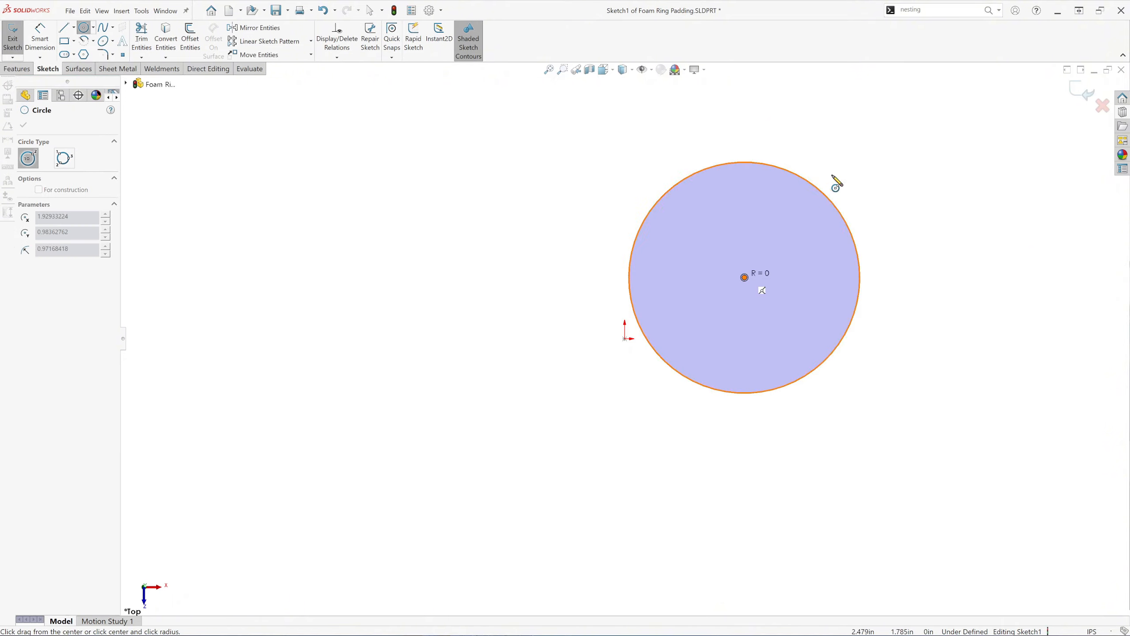
{"action": "left_click", "coordinate": [848, 174]}
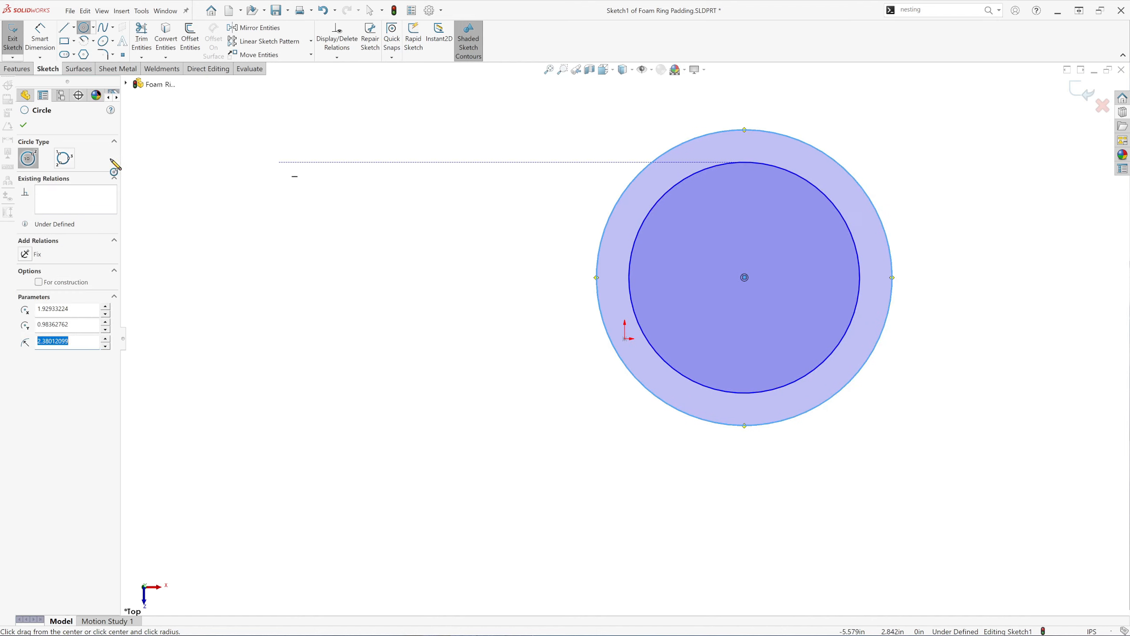
{"action": "left_click", "coordinate": [24, 125]}
Step: Dimension the outer circle's diameter as 1.75 in
{"action": "left_click", "coordinate": [39, 36]}
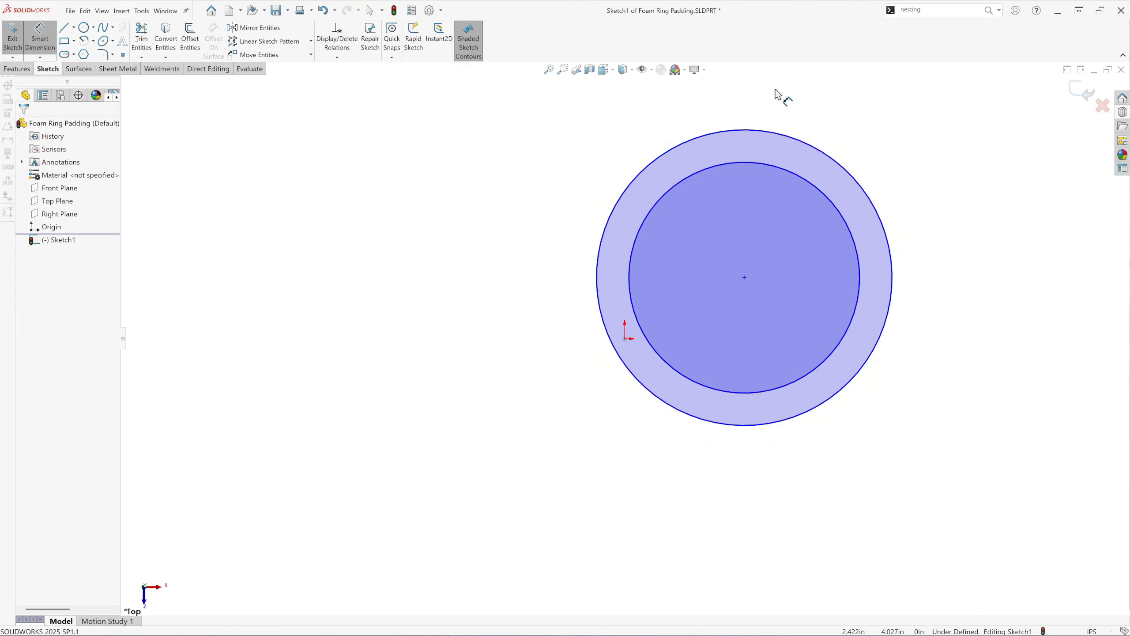
{"action": "left_click", "coordinate": [850, 170]}
{"action": "left_click", "coordinate": [890, 169]}
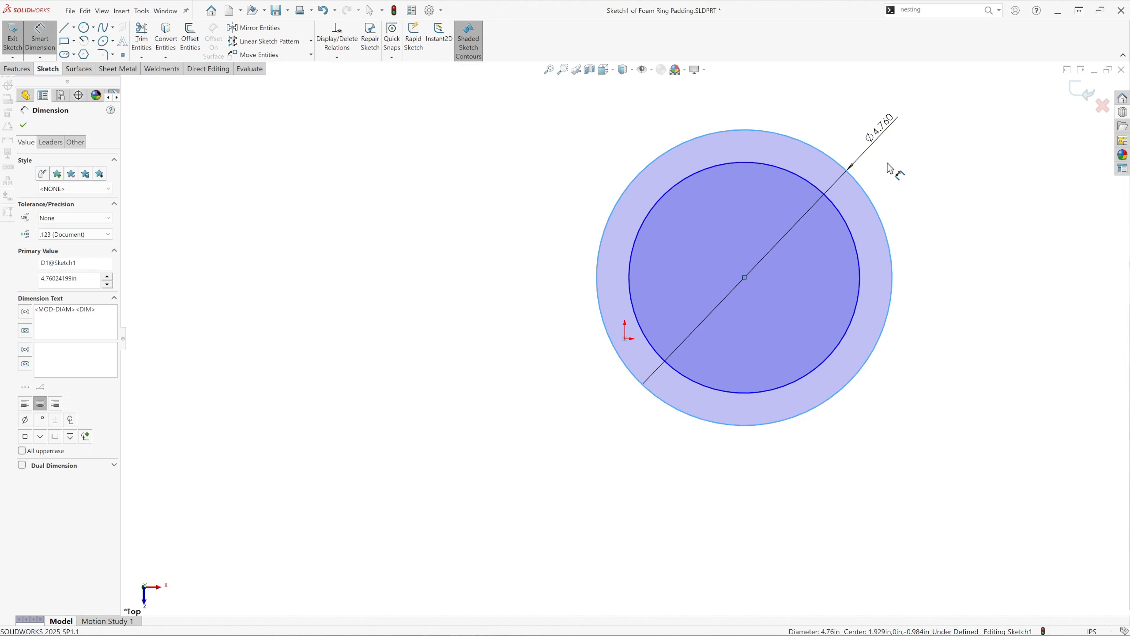
{"action": "type", "text": "1."}
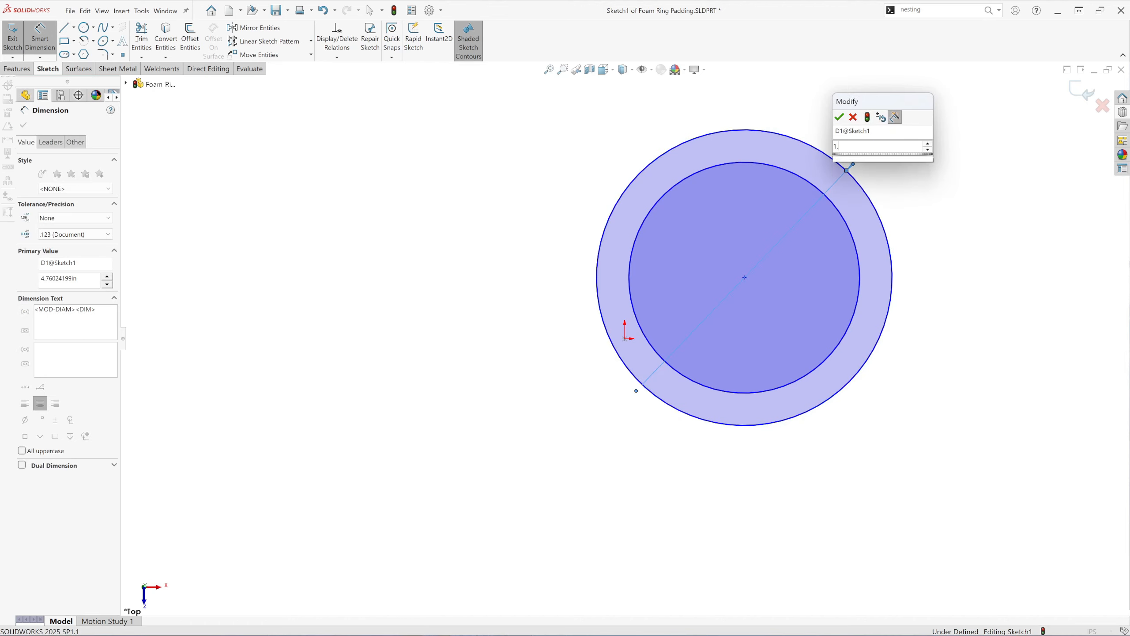
{"action": "type", "text": "75"}
{"action": "key", "text": "Return"}
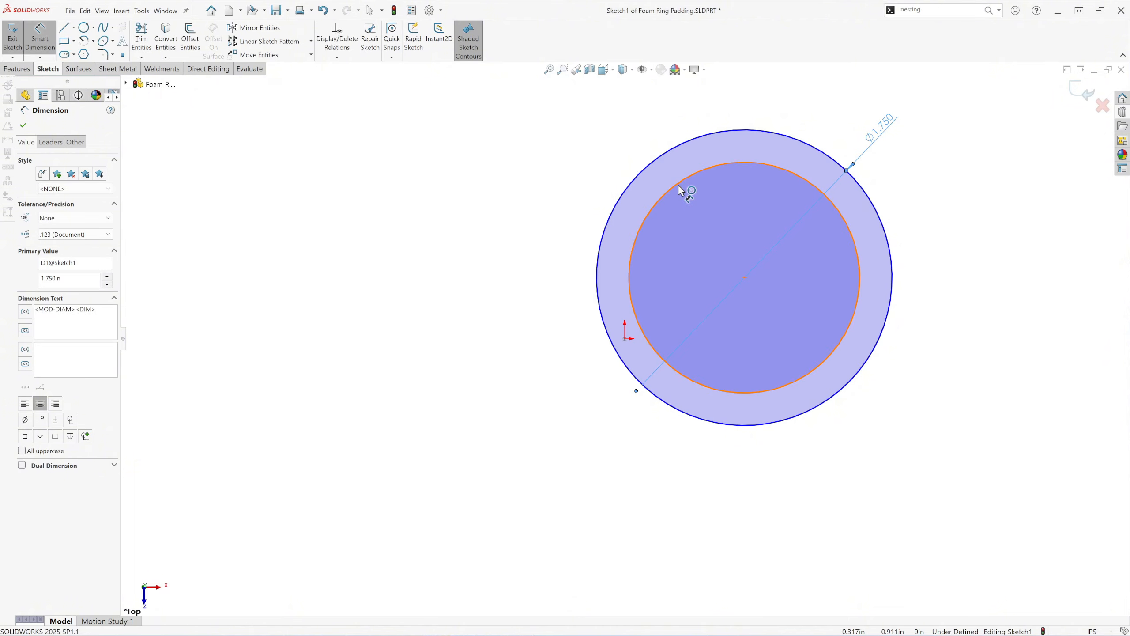
Step: Dimension the inner circle's diameter as 1.250 in and finish dimensioning
{"action": "left_click", "coordinate": [602, 153]}
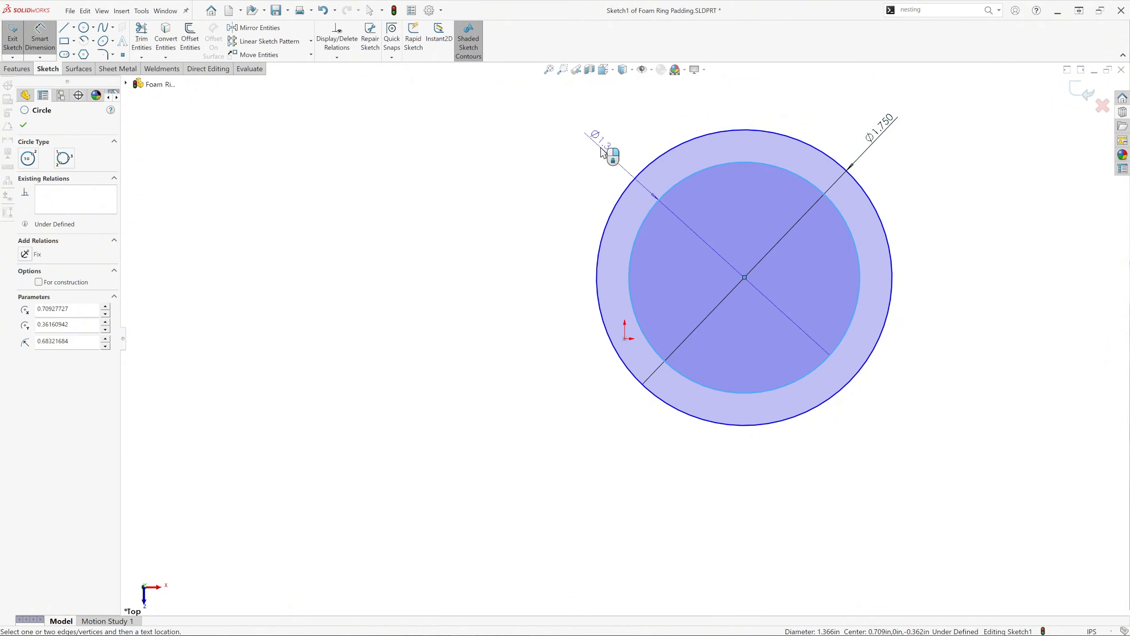
{"action": "left_click", "coordinate": [600, 159]}
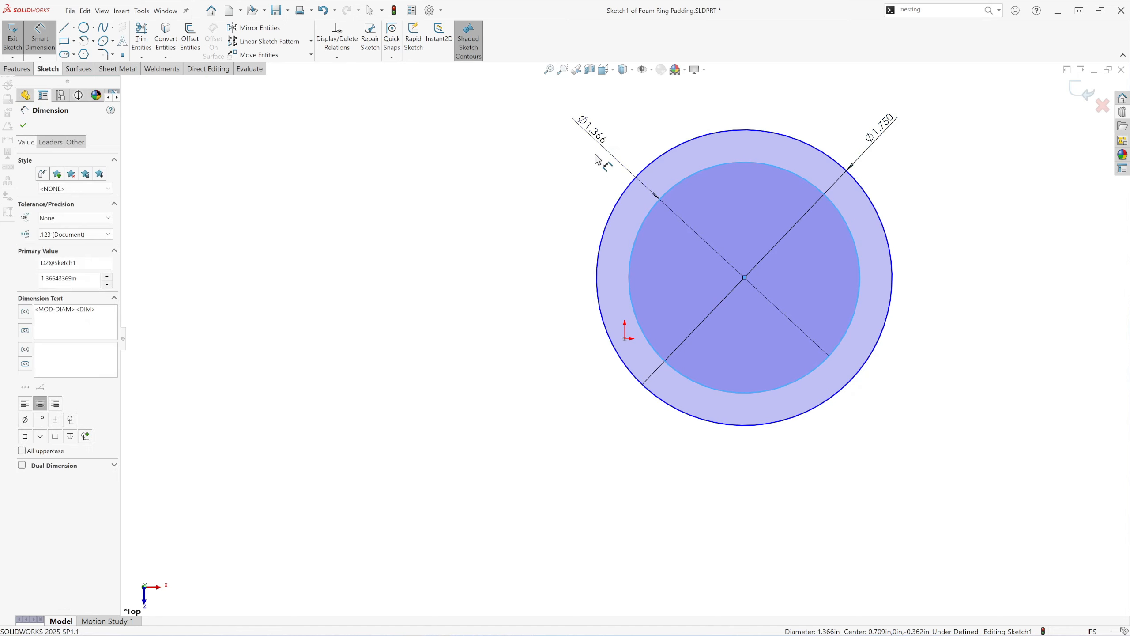
{"action": "type", "text": "1."}
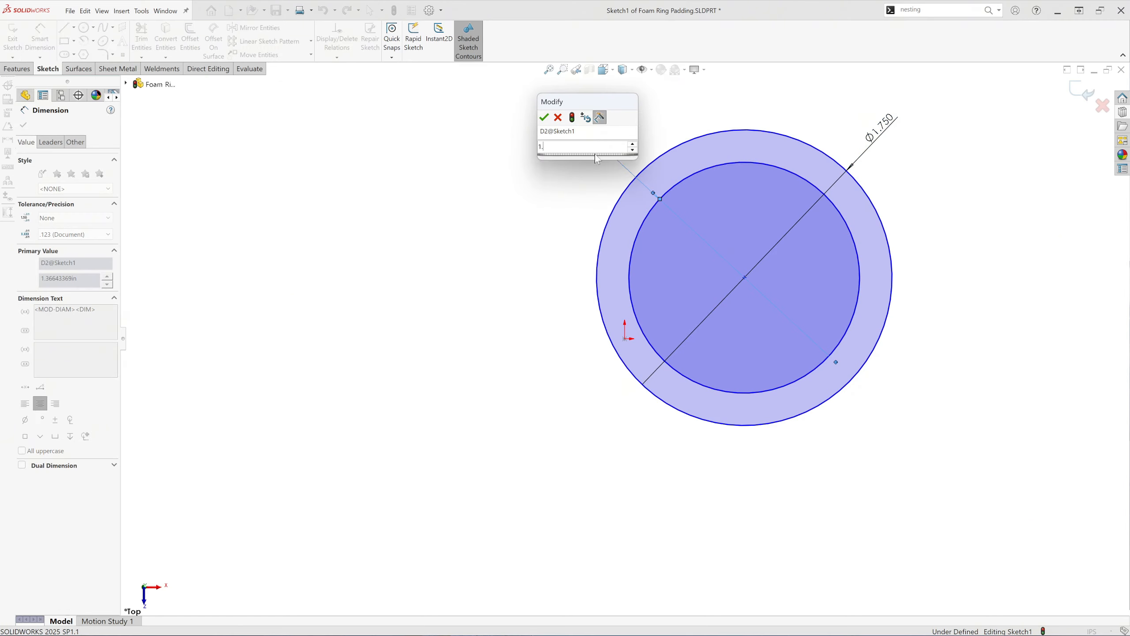
{"action": "type", "text": "250"}
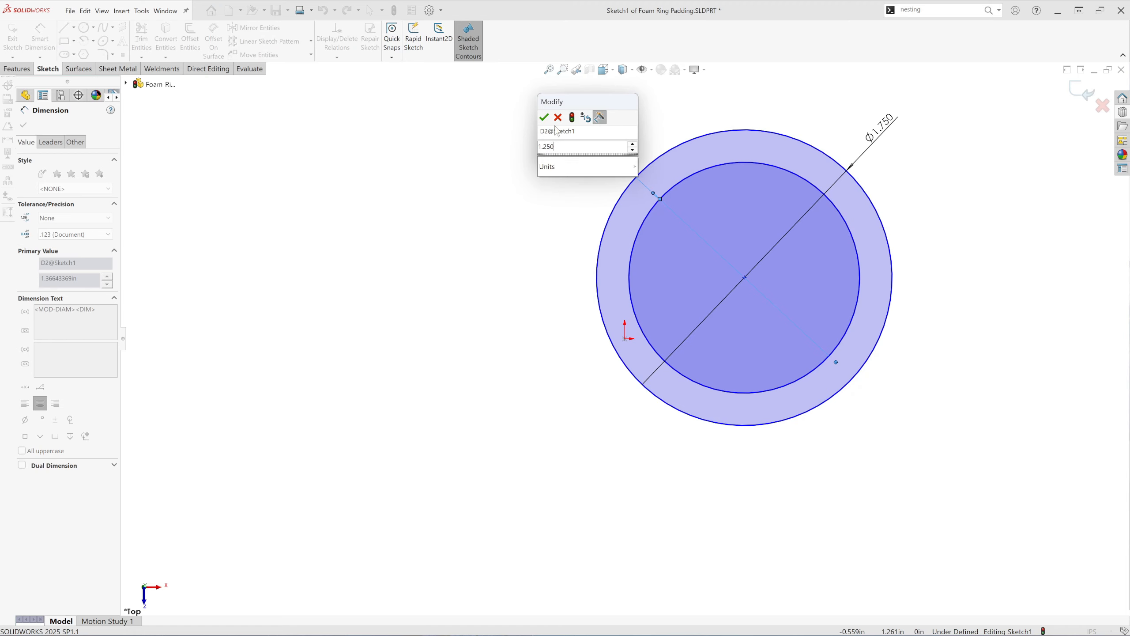
{"action": "left_click", "coordinate": [545, 118]}
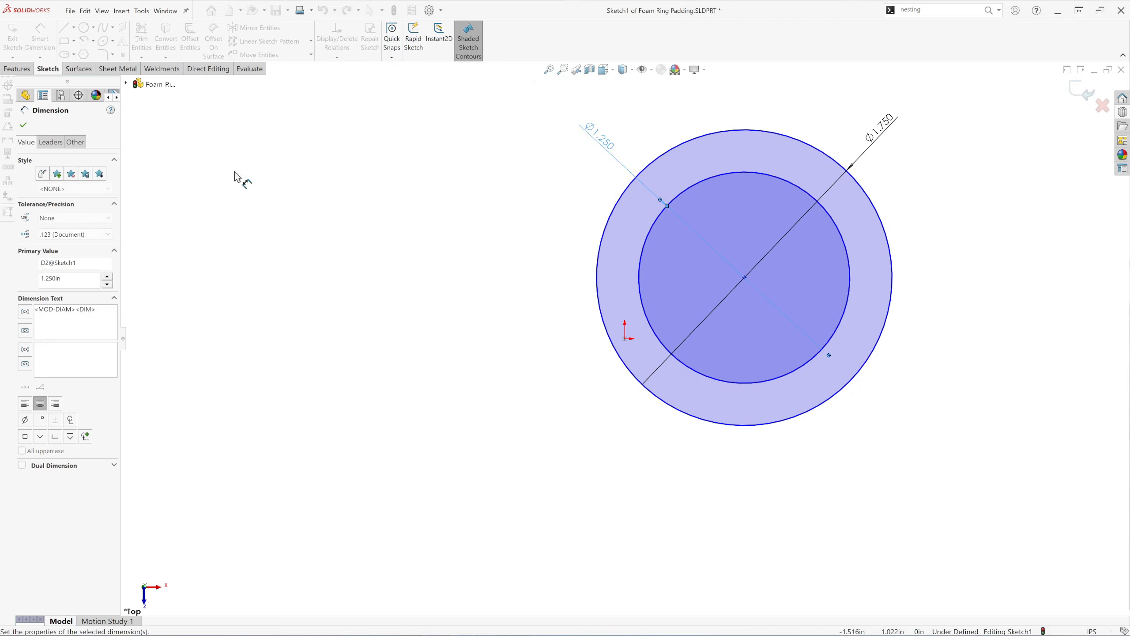
{"action": "left_click", "coordinate": [23, 124]}
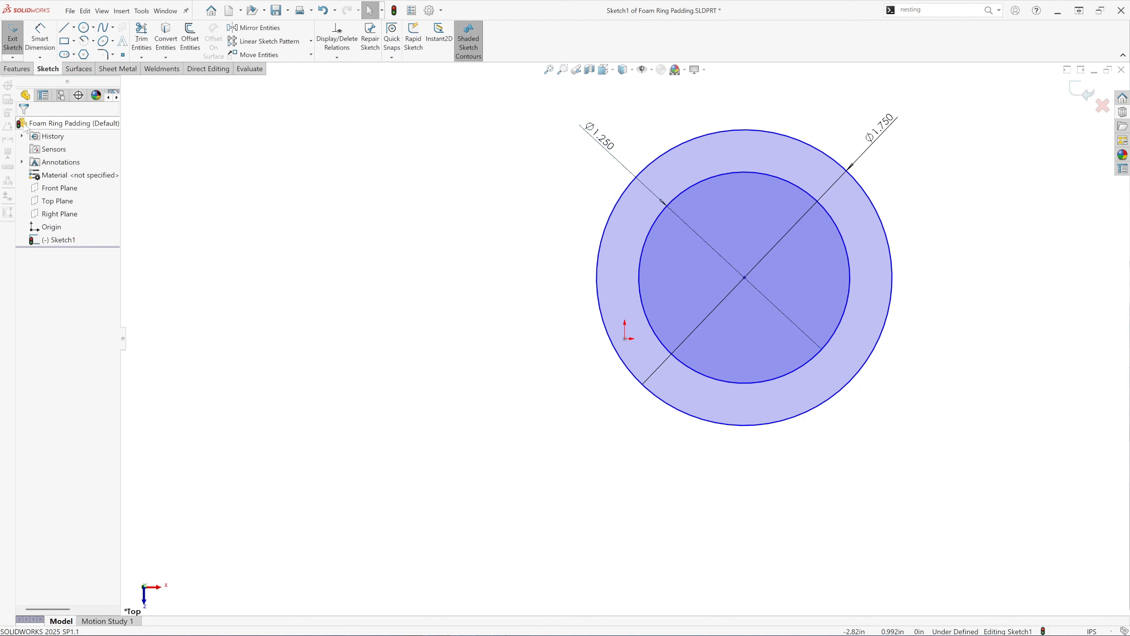
Step: Make the two circles' common centre point coincident with the sketch origin
{"action": "left_click", "coordinate": [745, 277]}
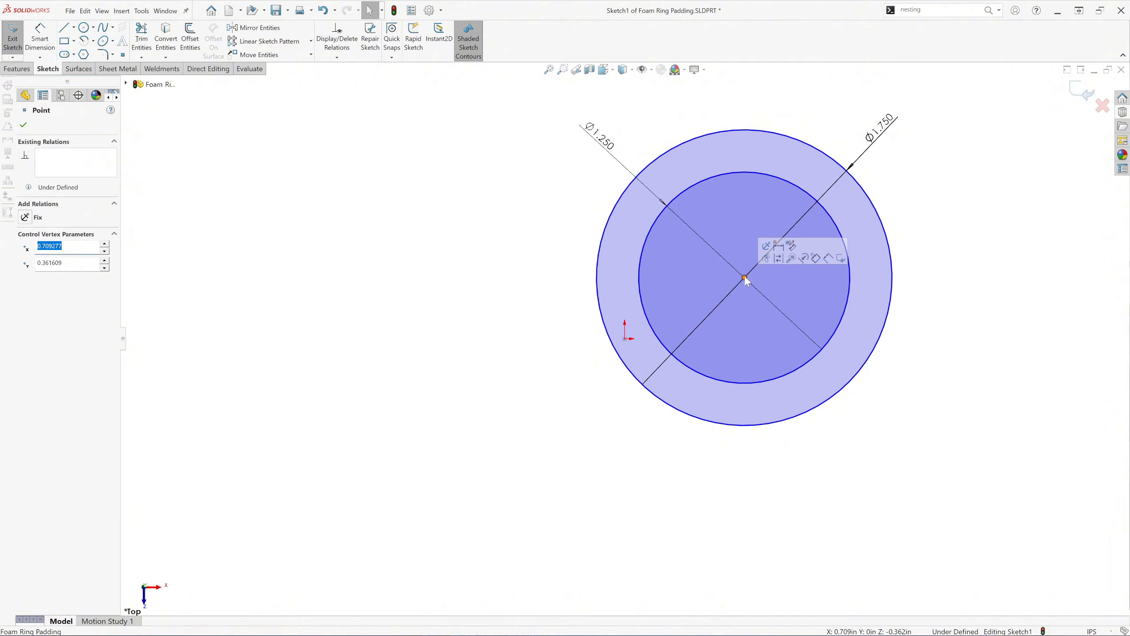
{"action": "left_click", "coordinate": [626, 339], "text": "ctrl"}
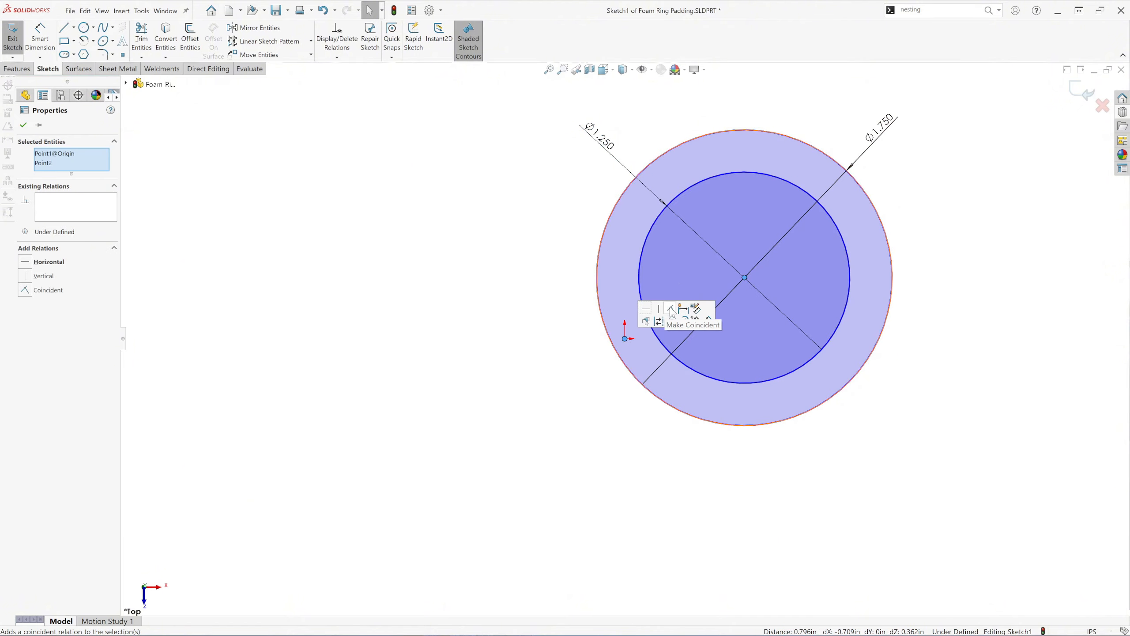
{"action": "left_click", "coordinate": [671, 309]}
{"action": "left_click", "coordinate": [23, 125]}
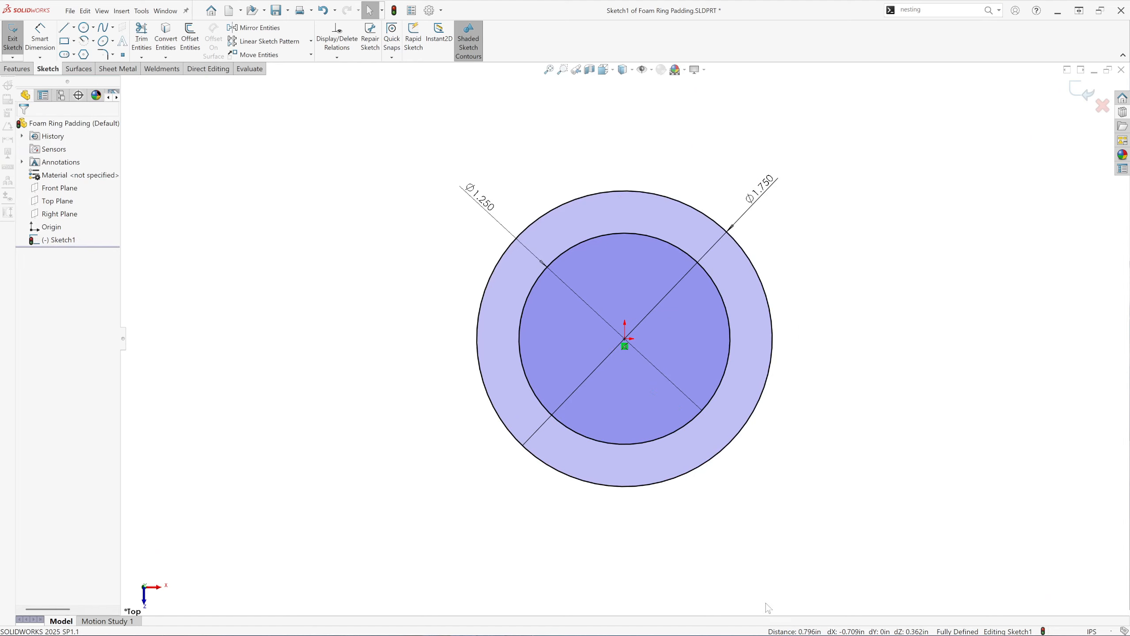
Step: Extrude the ring profile 0.250 in as a blind boss in the reversed direction, below the Top Plane
{"action": "left_click", "coordinate": [17, 69]}
{"action": "left_click", "coordinate": [18, 43]}
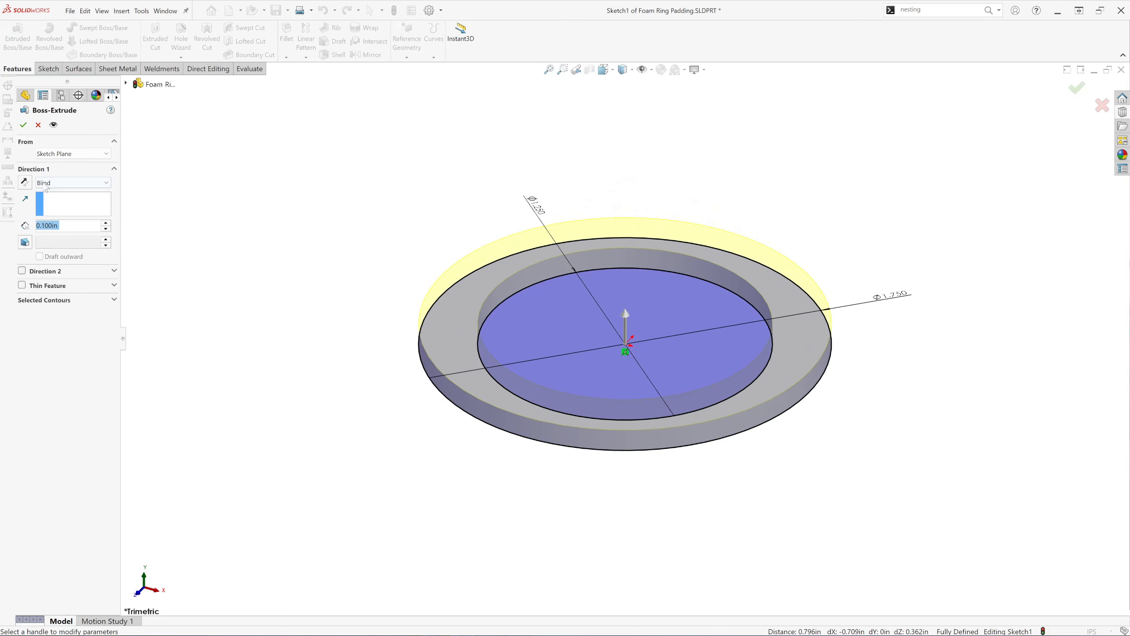
{"action": "left_click", "coordinate": [25, 182]}
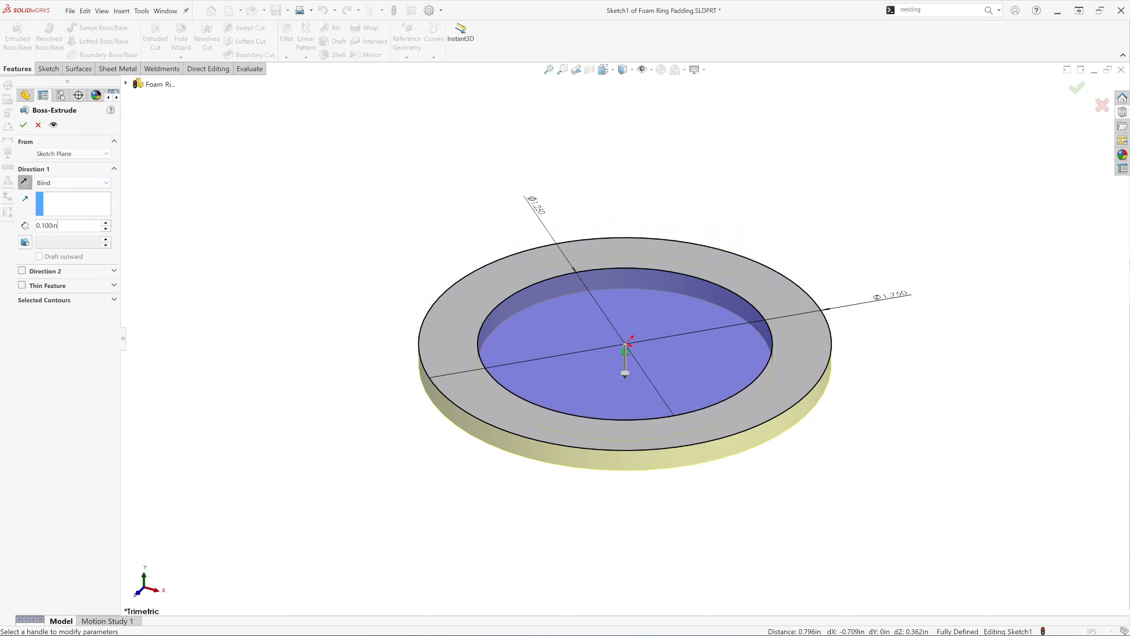
{"action": "left_click_drag", "start_coordinate": [62, 226], "coordinate": [25, 226]}
{"action": "type", "text": ".25"}
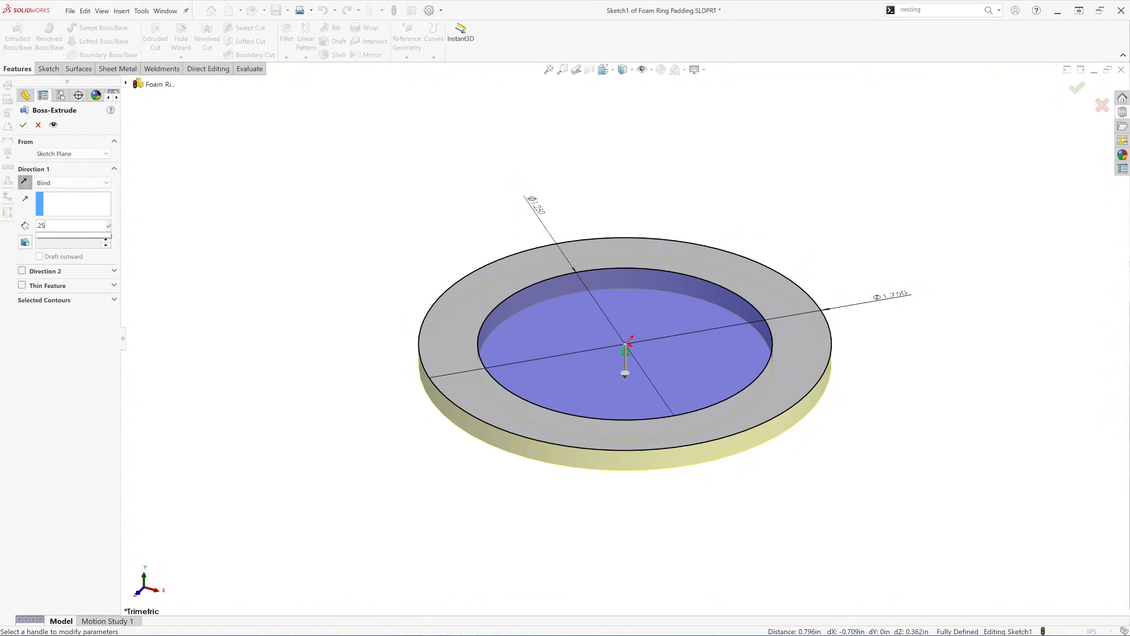
{"action": "type", "text": "0"}
{"action": "key", "text": "Return"}
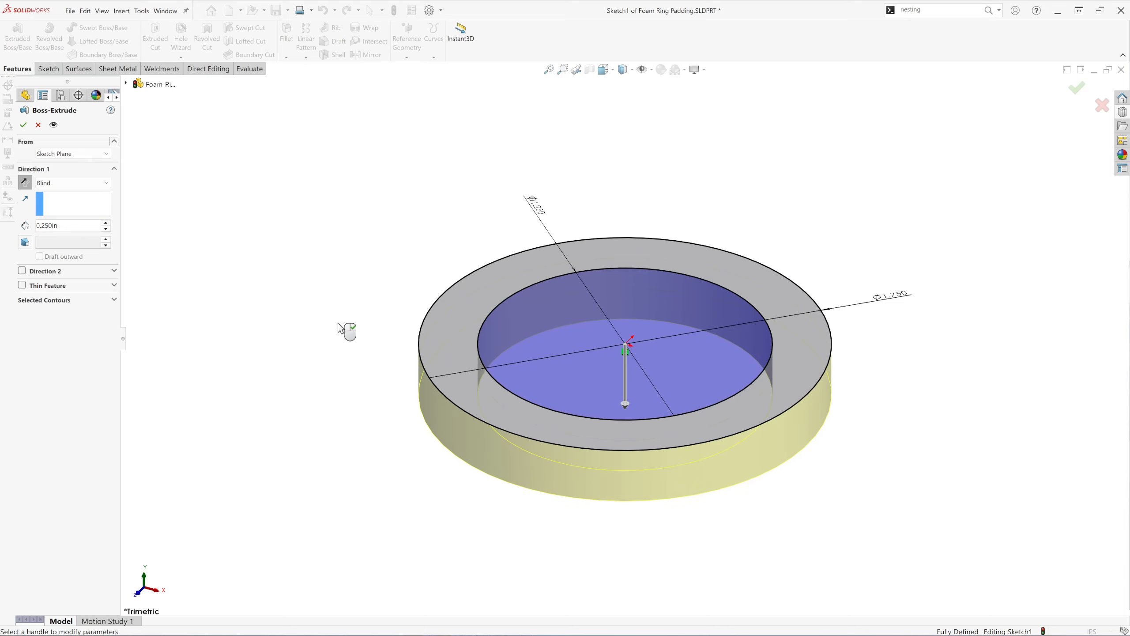
{"action": "left_click", "coordinate": [24, 126]}
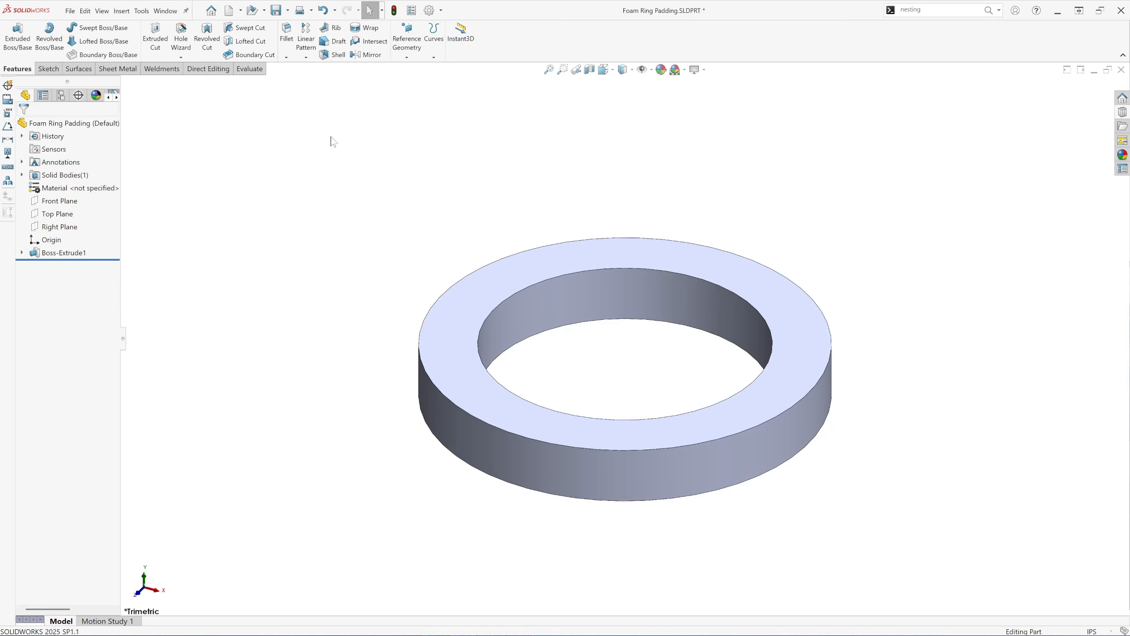
Step: Assign the Polyurethane Foam Flexible material from the Other Non-metals category to the foam ring part
{"action": "left_click", "coordinate": [93, 190]}
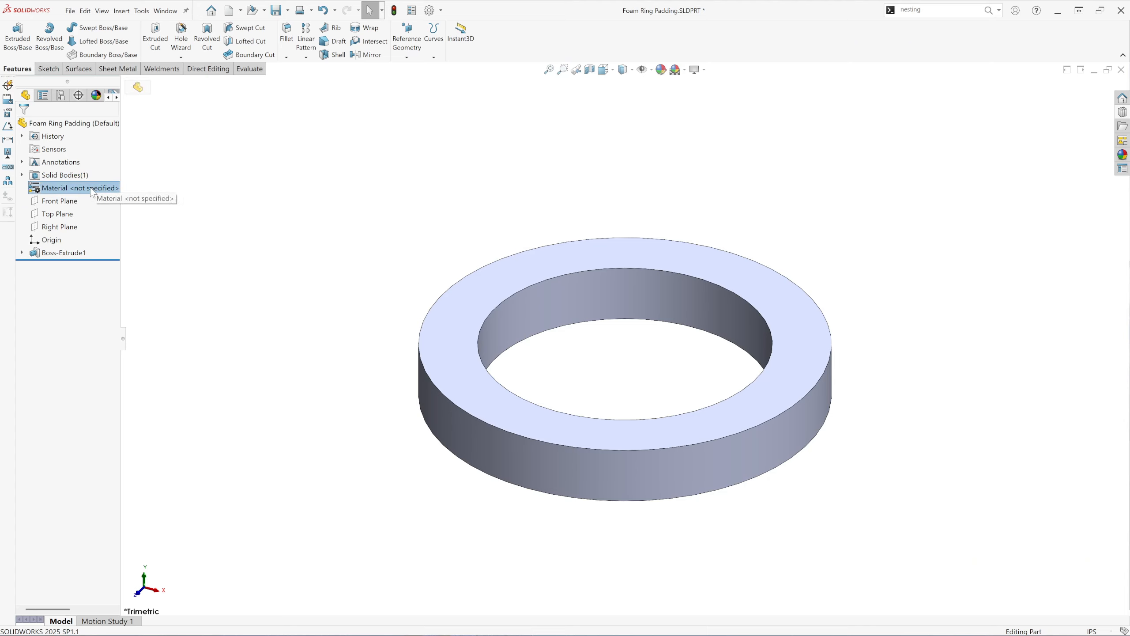
{"action": "right_click", "coordinate": [92, 191]}
{"action": "left_click", "coordinate": [125, 196]}
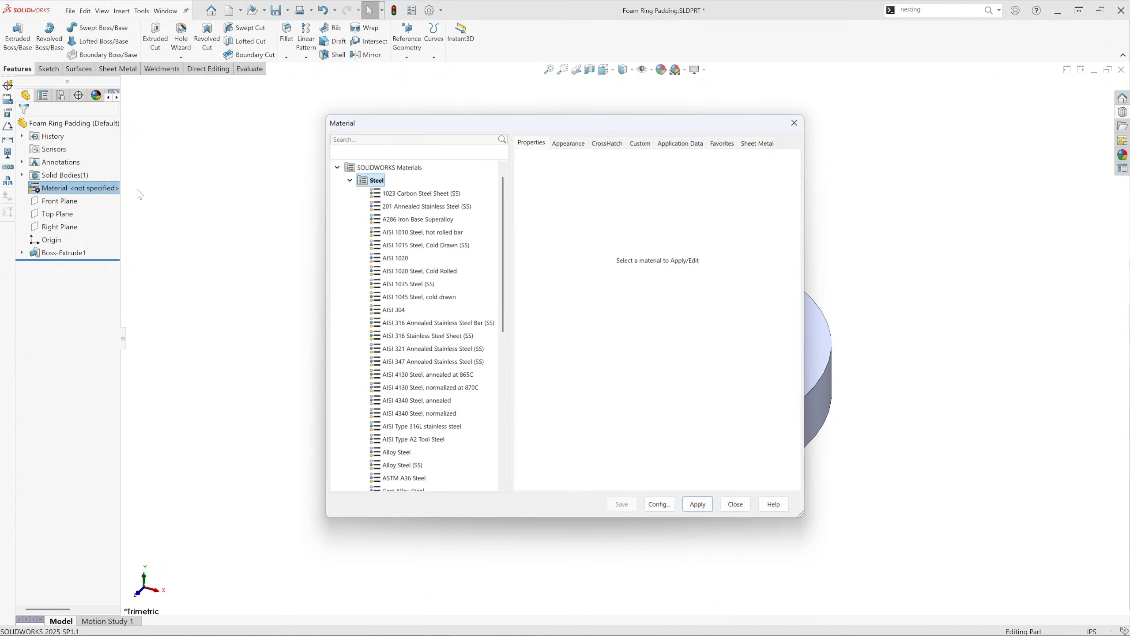
{"action": "left_click", "coordinate": [350, 181]}
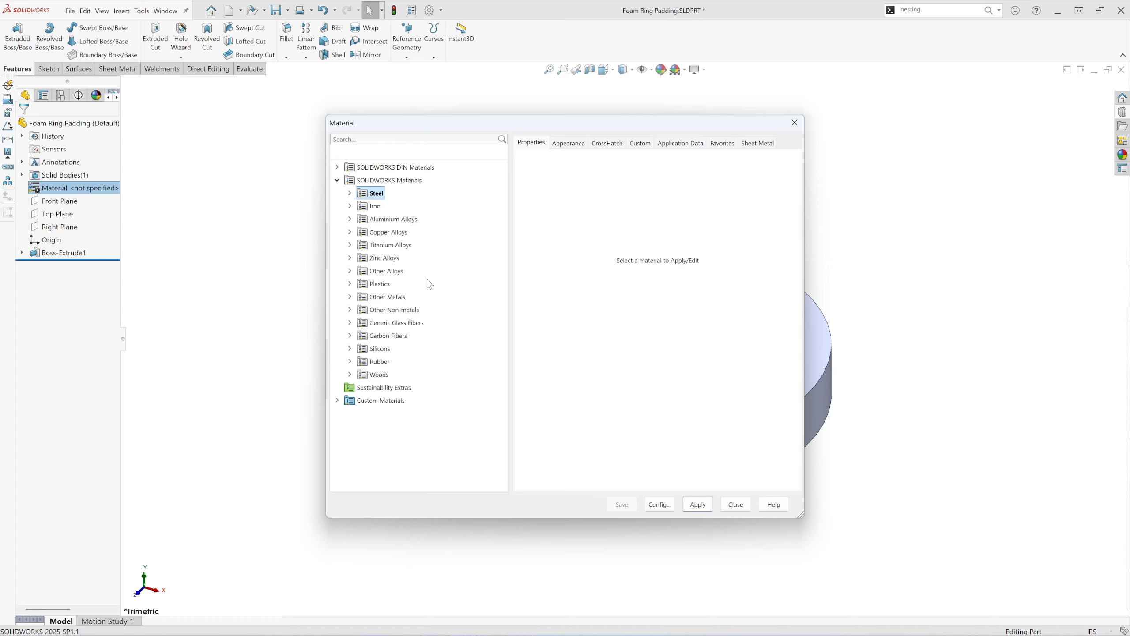
{"action": "left_click", "coordinate": [350, 297]}
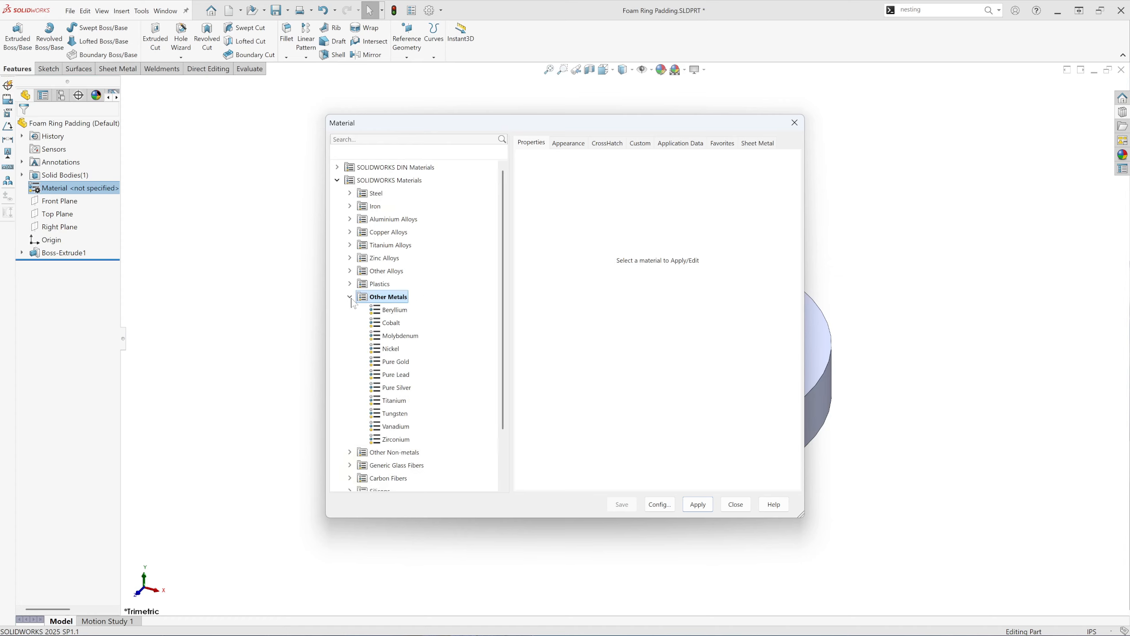
{"action": "left_click", "coordinate": [350, 298]}
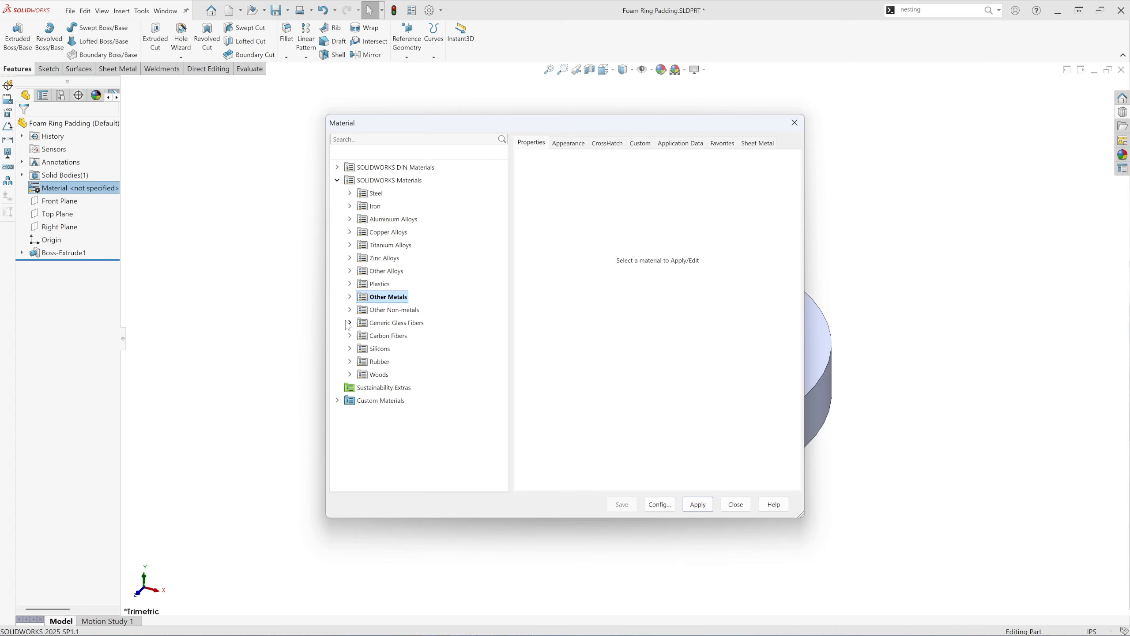
{"action": "left_click", "coordinate": [349, 310]}
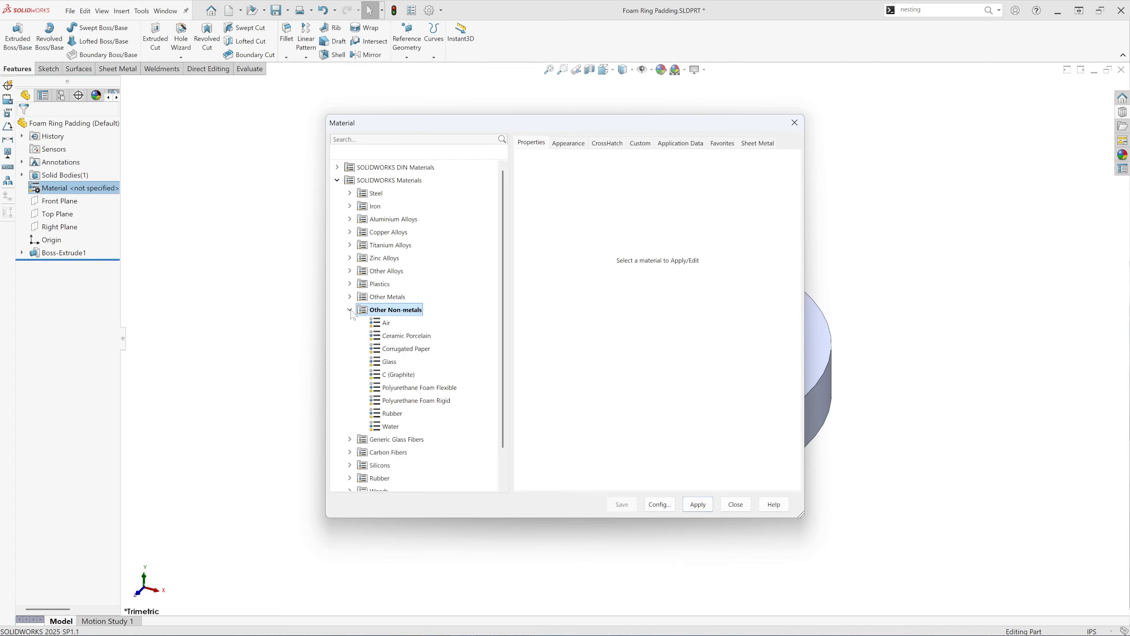
{"action": "left_click", "coordinate": [405, 388]}
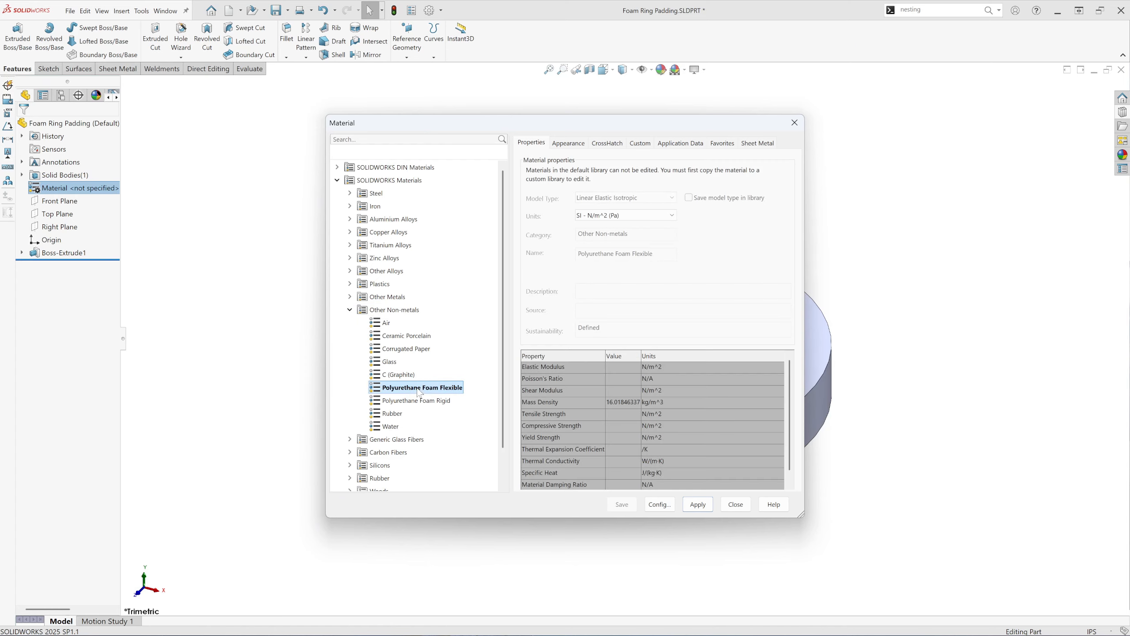
{"action": "left_click", "coordinate": [698, 506]}
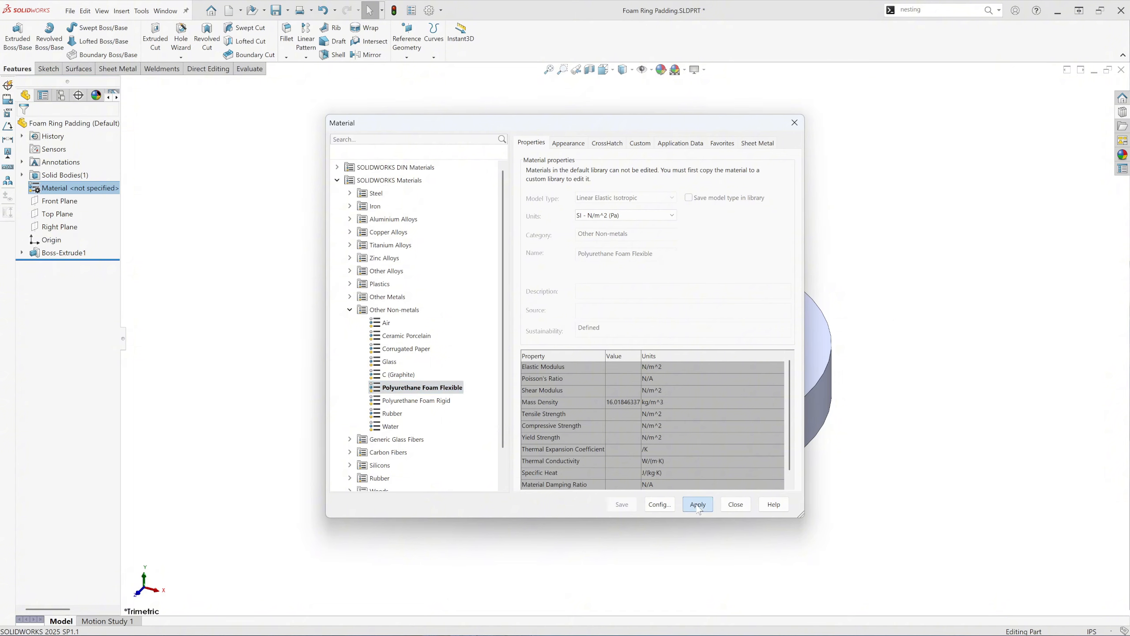
{"action": "left_click", "coordinate": [735, 504]}
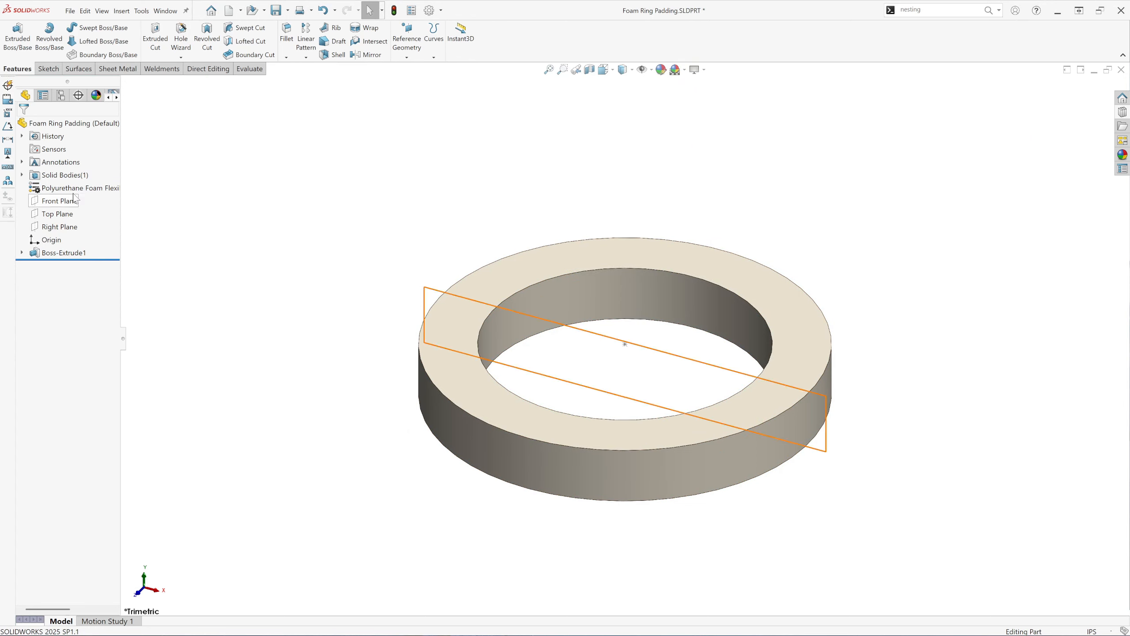
Step: Set the foam ring body's appearance colour to black (RGB 0, 0, 0) and save the part
{"action": "left_click", "coordinate": [81, 175]}
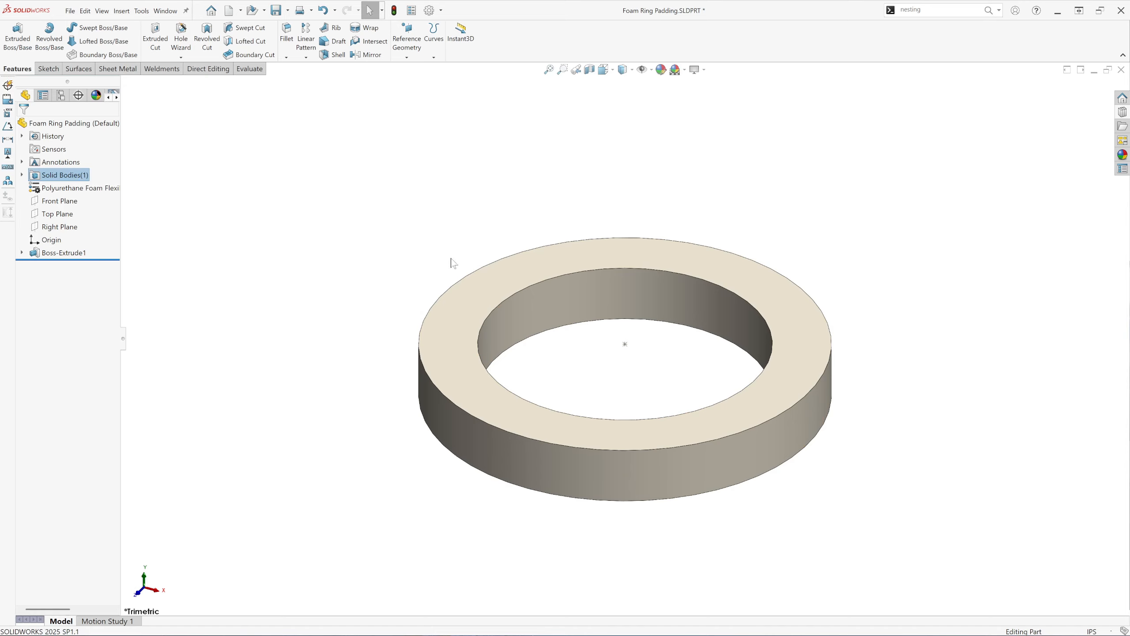
{"action": "left_click", "coordinate": [662, 70]}
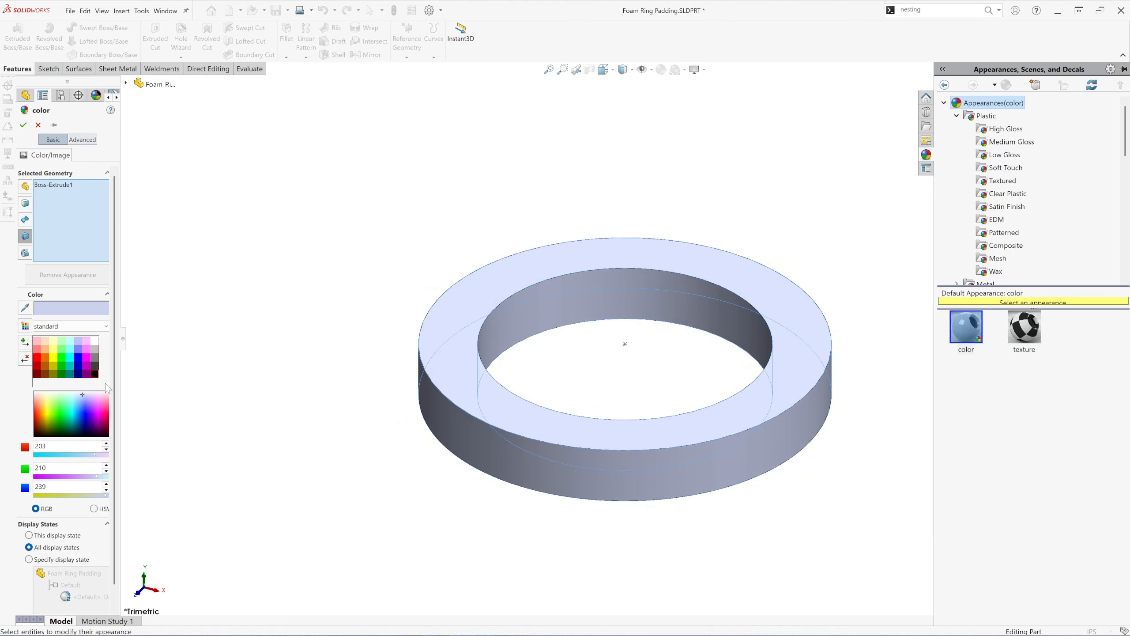
{"action": "left_click", "coordinate": [95, 374]}
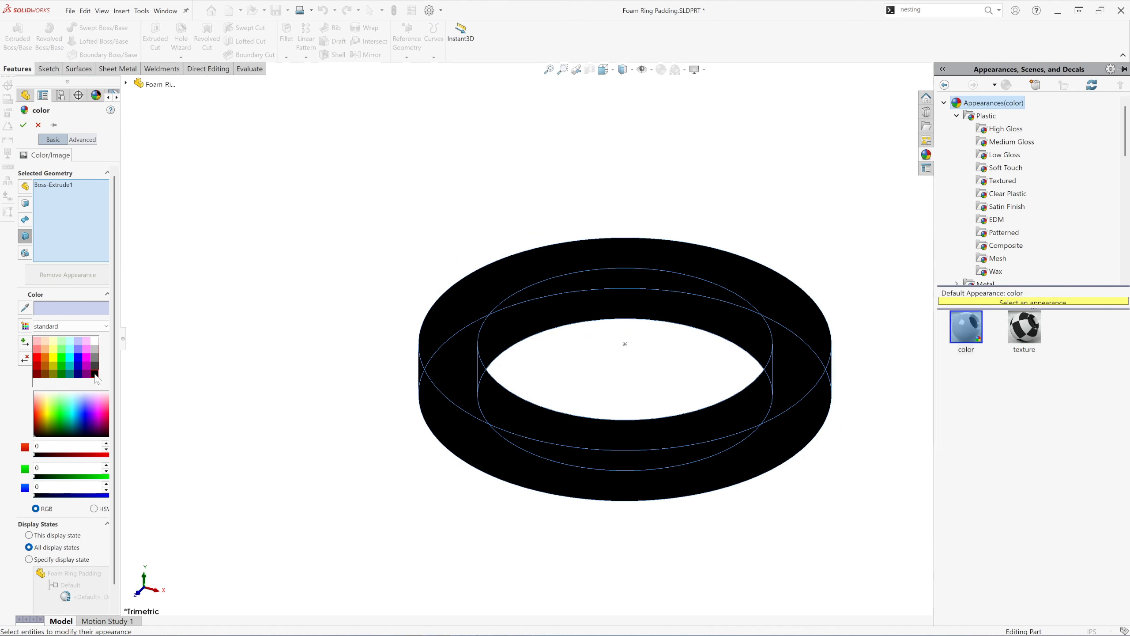
{"action": "left_click", "coordinate": [23, 125]}
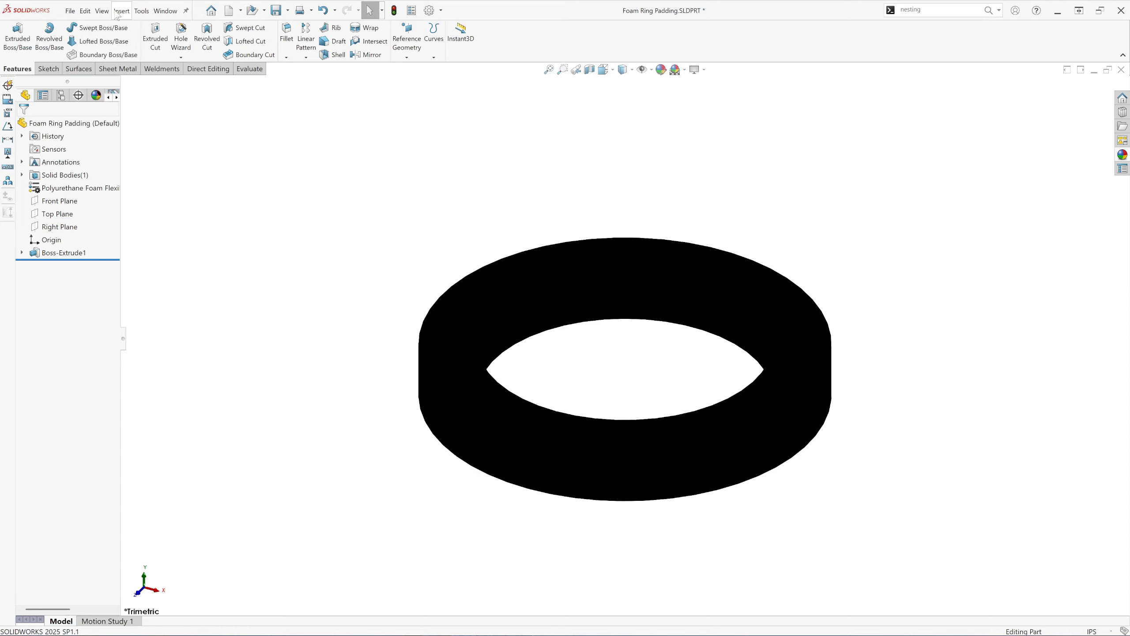
{"action": "left_click", "coordinate": [276, 11]}
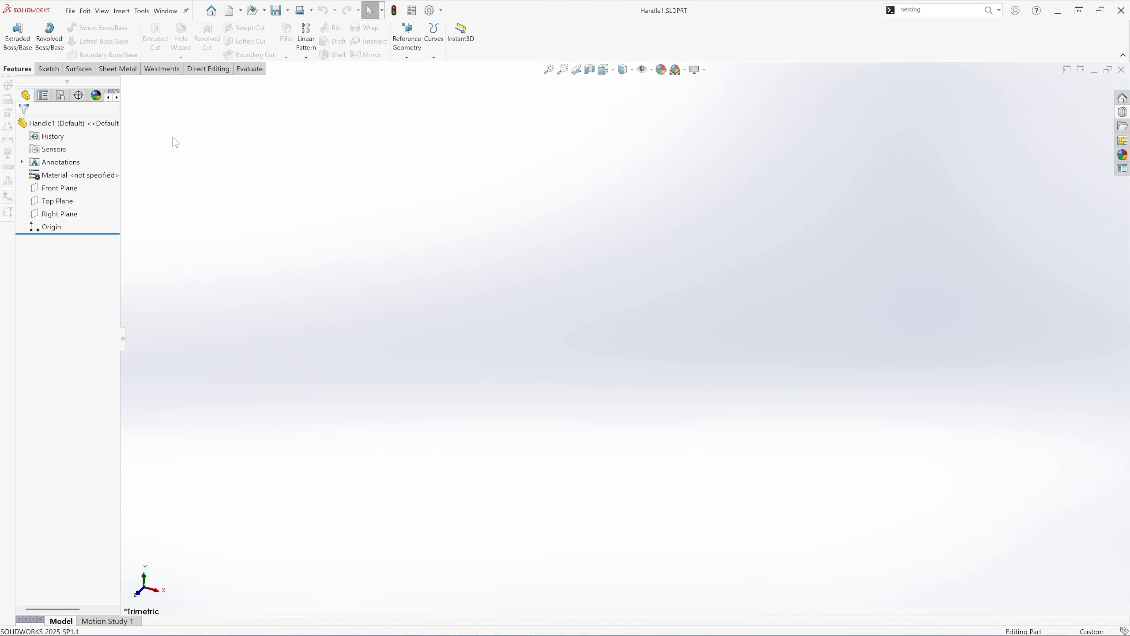
{"action": "left_click", "coordinate": [73, 15]}
{"action": "left_click", "coordinate": [87, 29]}
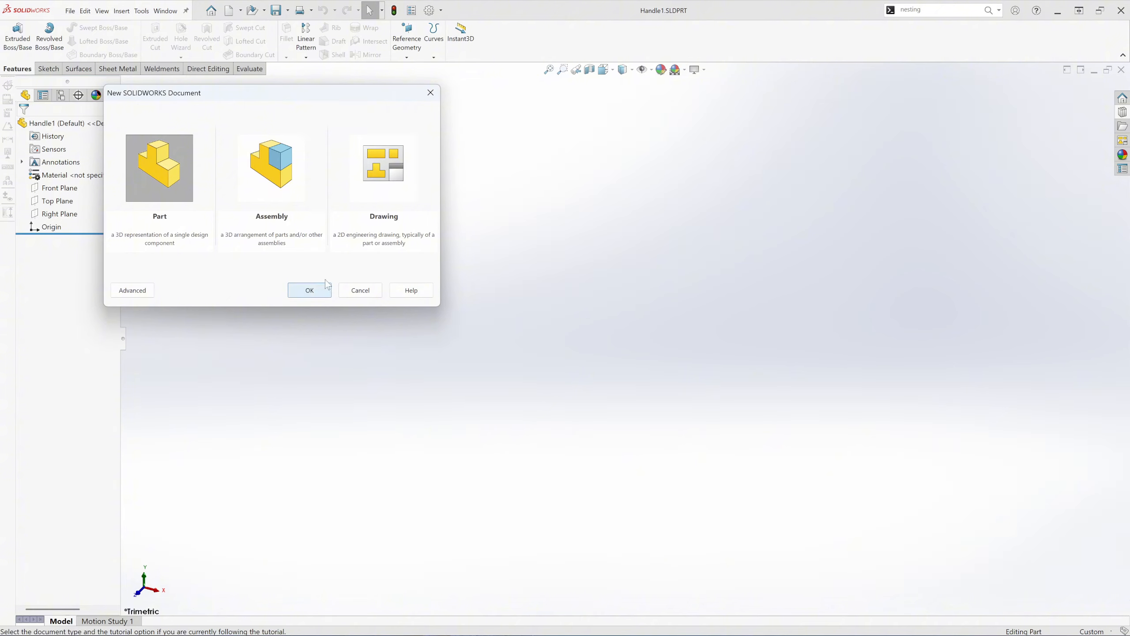
{"action": "left_click", "coordinate": [430, 93]}
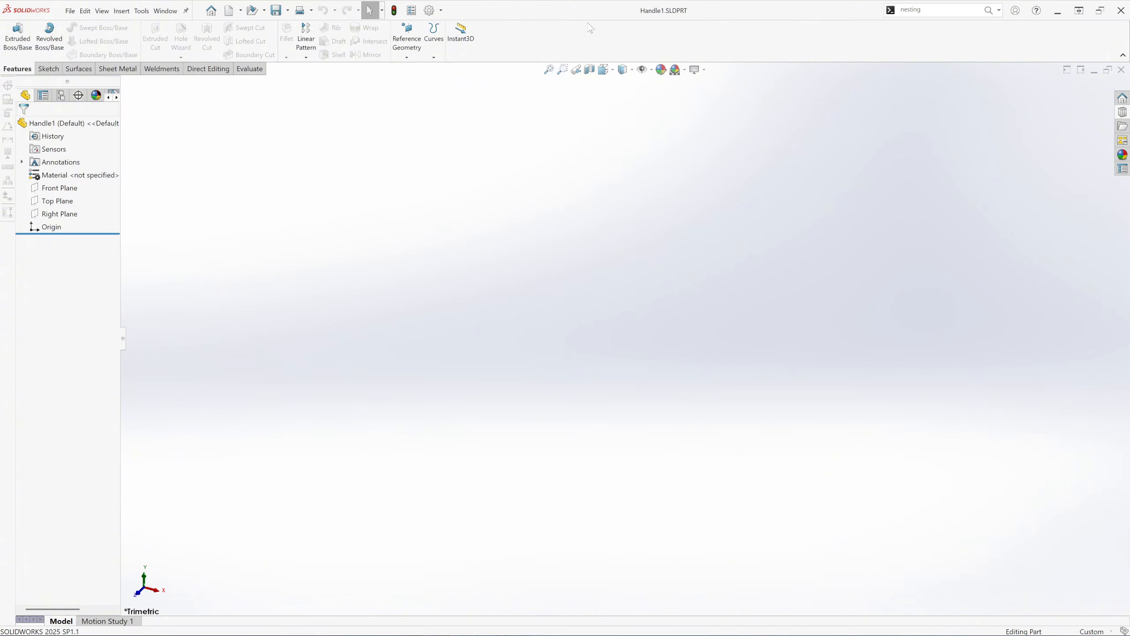
Step: Set the Handle1 part's unit system to IPS (inch, pound, second) and open the decimal-place choices for length
{"action": "left_click", "coordinate": [428, 12]}
{"action": "left_click", "coordinate": [770, 204]}
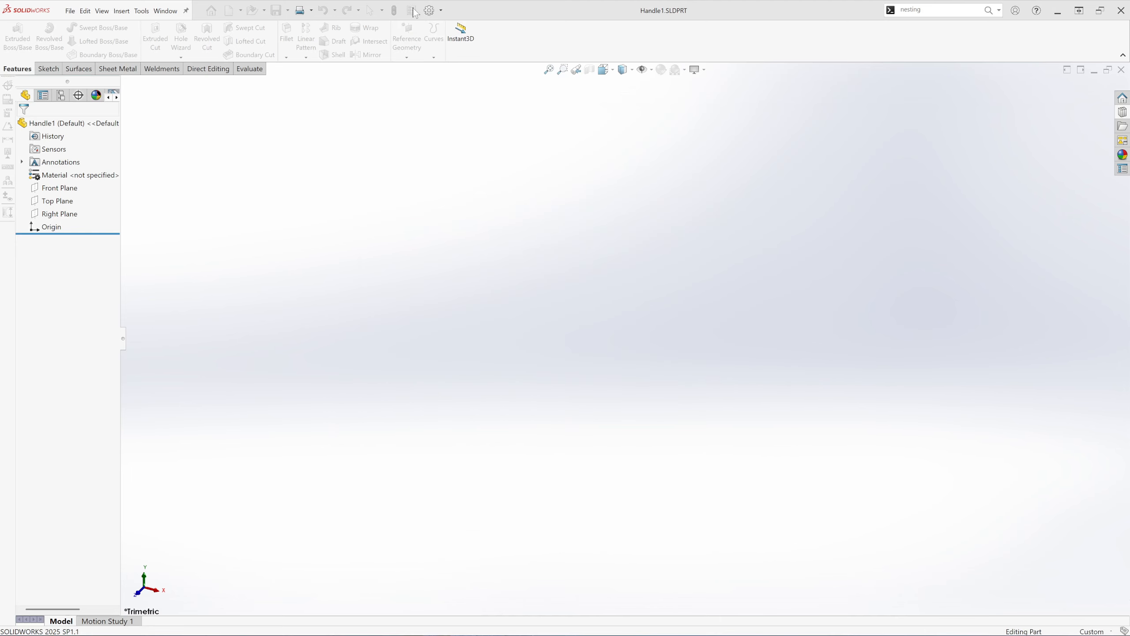
{"action": "left_click", "coordinate": [429, 11]}
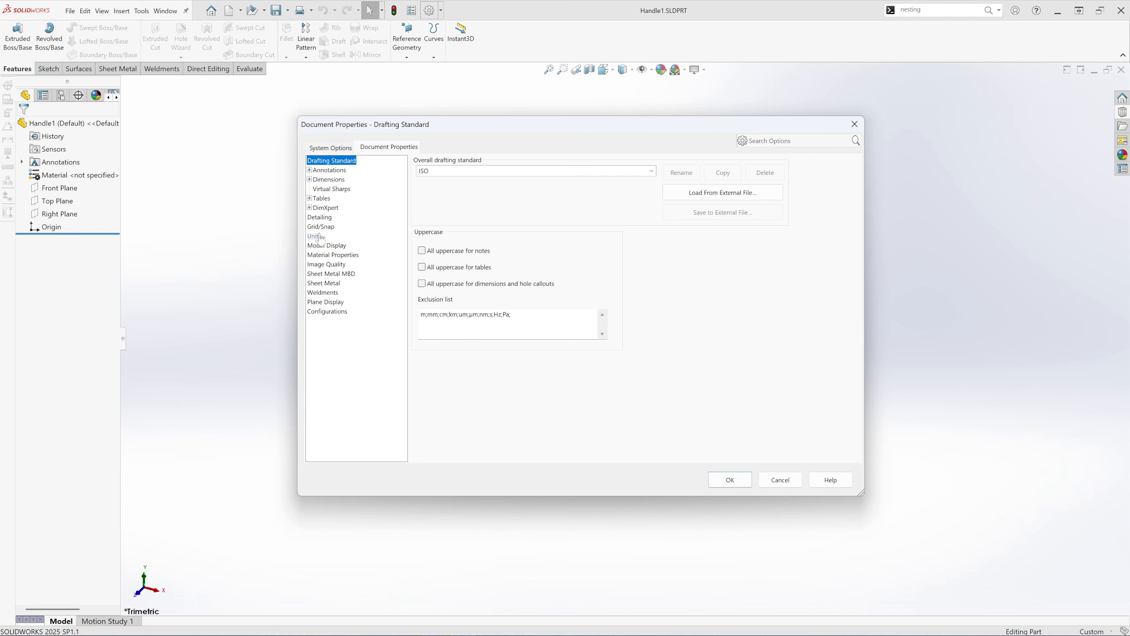
{"action": "left_click", "coordinate": [315, 236]}
{"action": "left_click", "coordinate": [421, 204]}
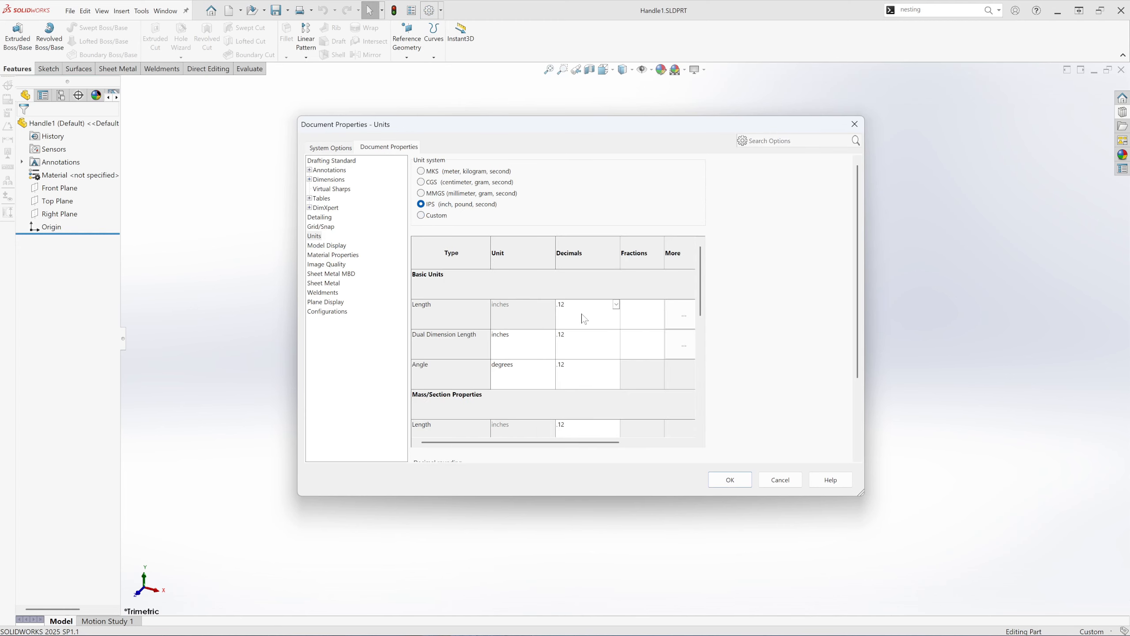
{"action": "left_click", "coordinate": [616, 305]}
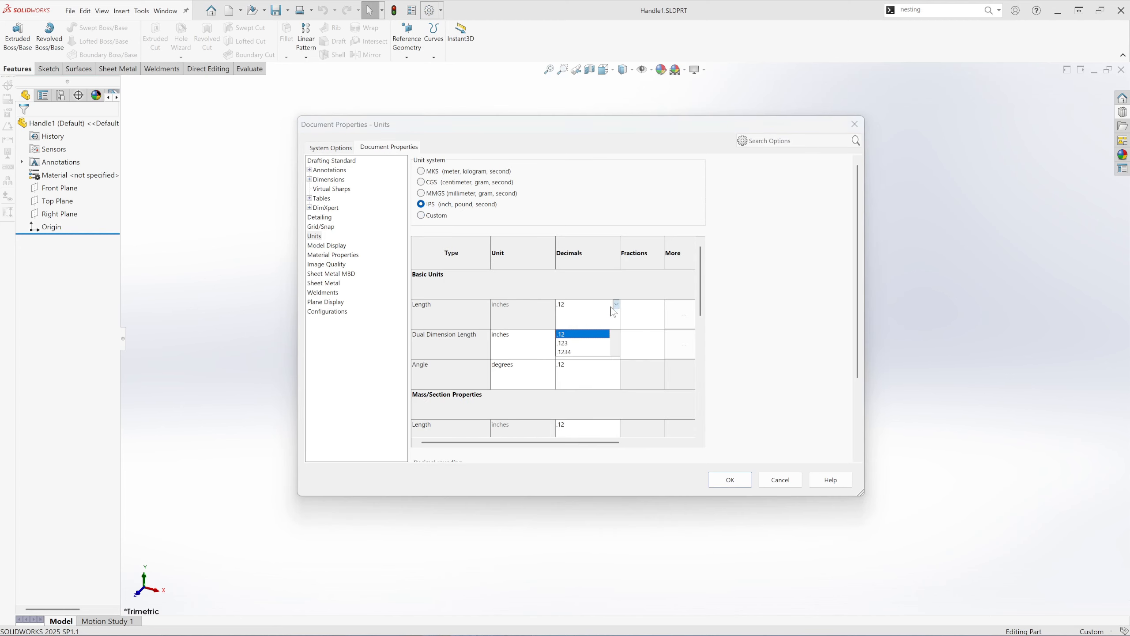
Step: Set the document's basic length unit precision to three decimal places (.123)
{"action": "left_click", "coordinate": [568, 348]}
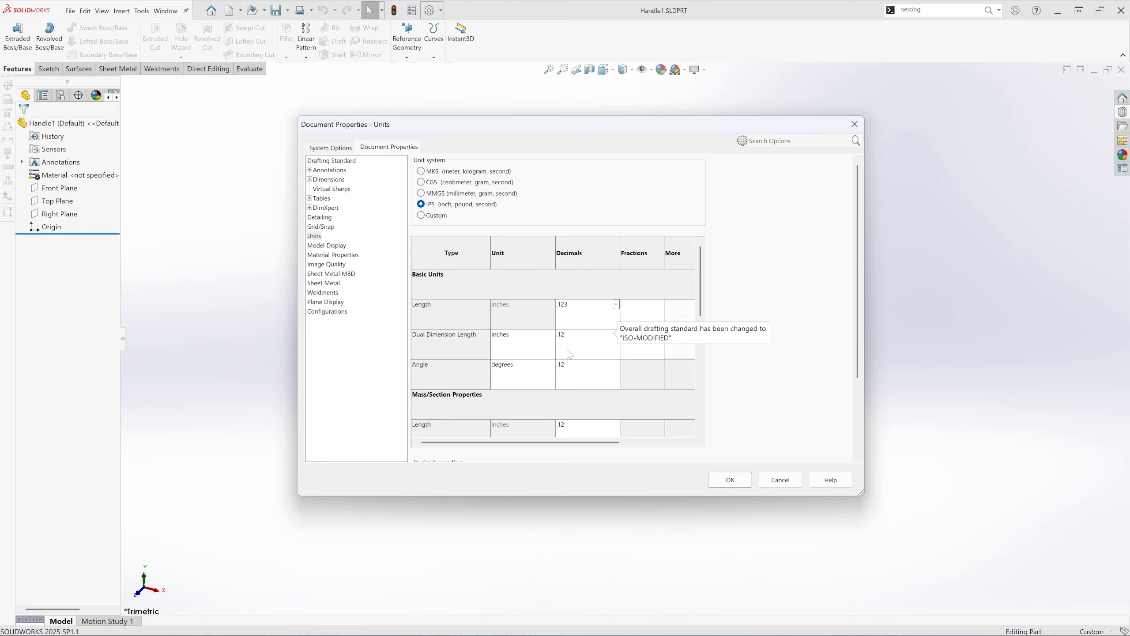
{"action": "left_click", "coordinate": [731, 480]}
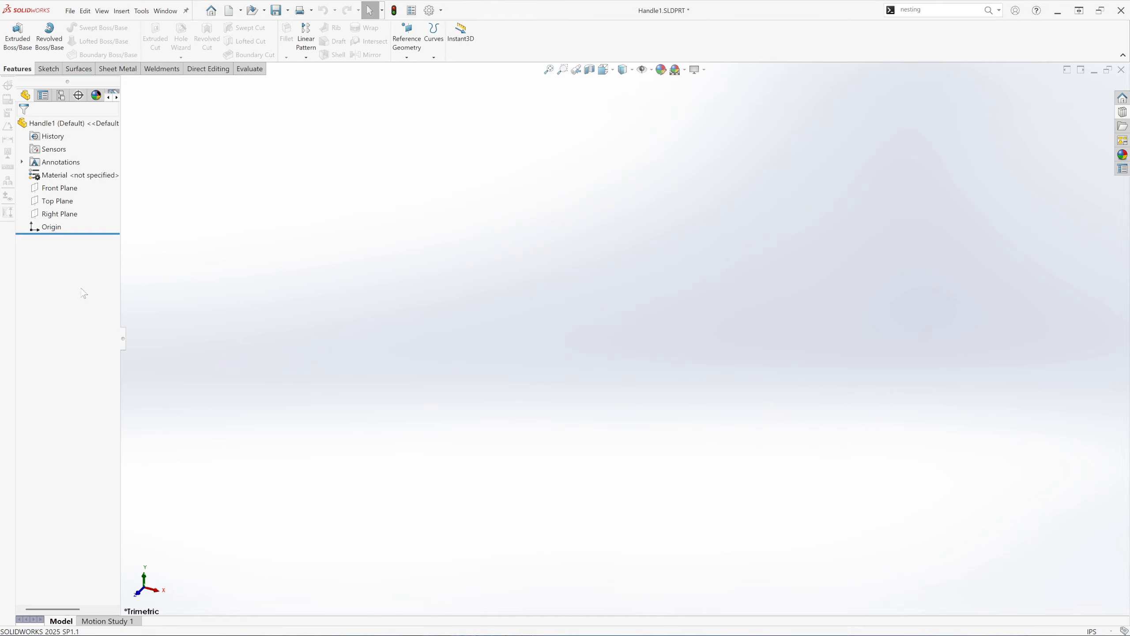
Step: Start a sketch on the Right Plane and draw a circle about 1.38 in in diameter beside the origin
{"action": "left_click", "coordinate": [63, 214]}
{"action": "left_click", "coordinate": [73, 202]}
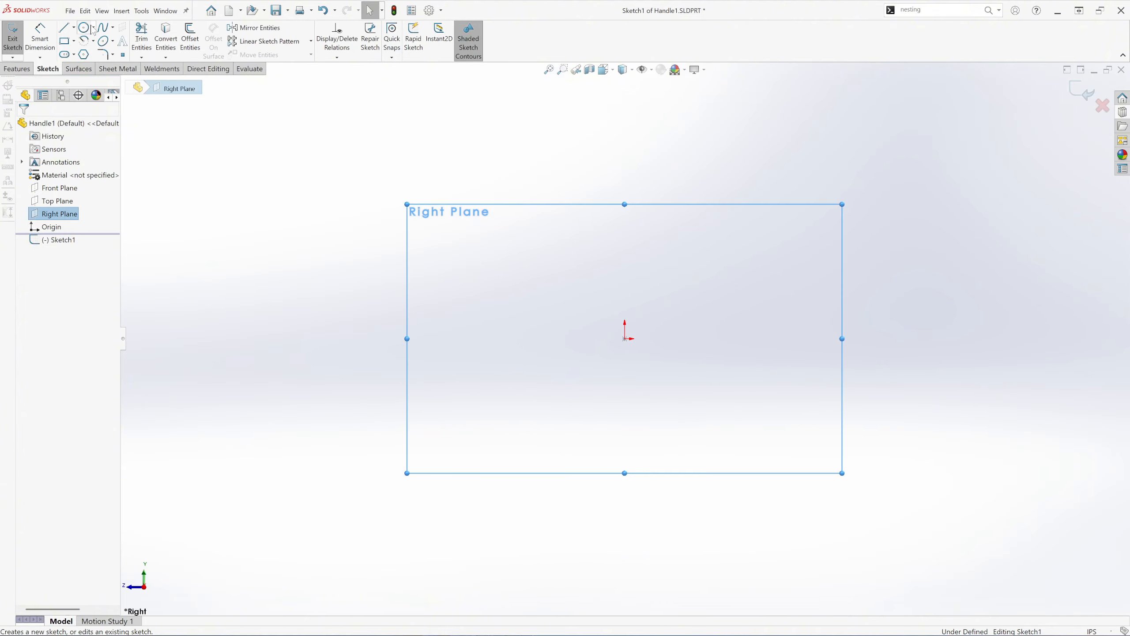
{"action": "left_click", "coordinate": [84, 28]}
{"action": "left_click", "coordinate": [725, 327]}
{"action": "left_click", "coordinate": [754, 301]}
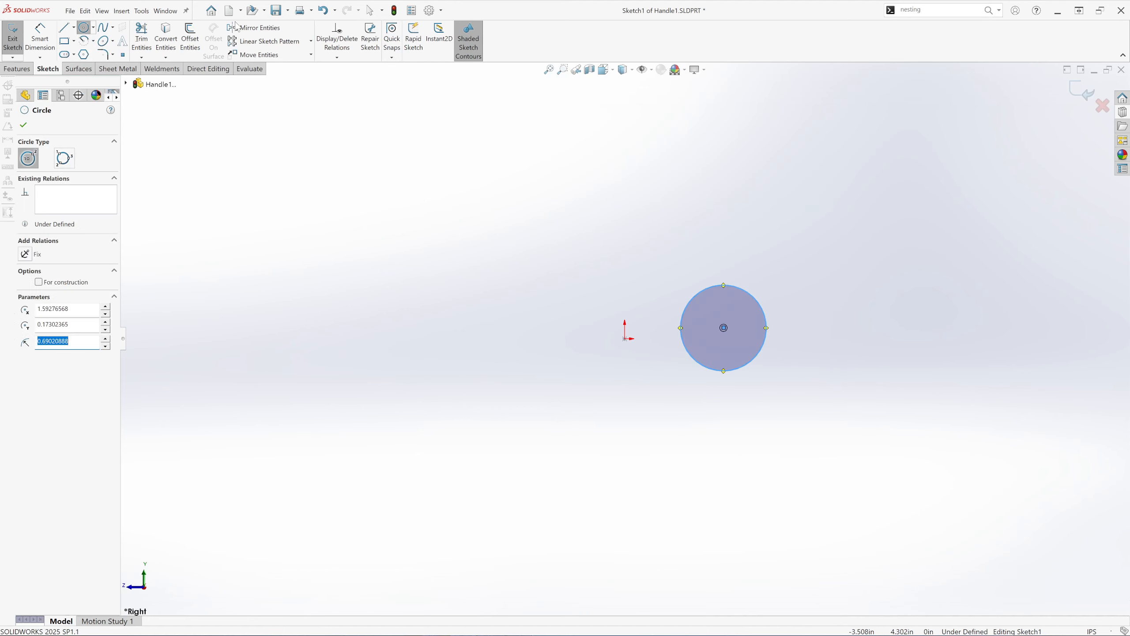
Step: Dimension the circle's diameter as 0.375 in
{"action": "left_click", "coordinate": [40, 39]}
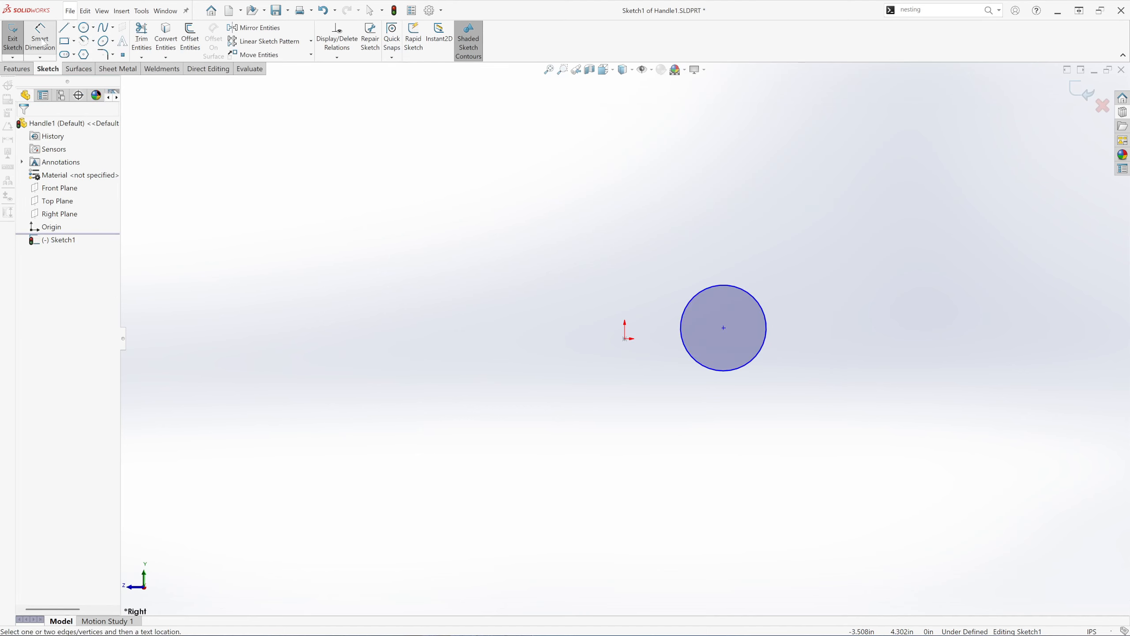
{"action": "left_click", "coordinate": [758, 301]}
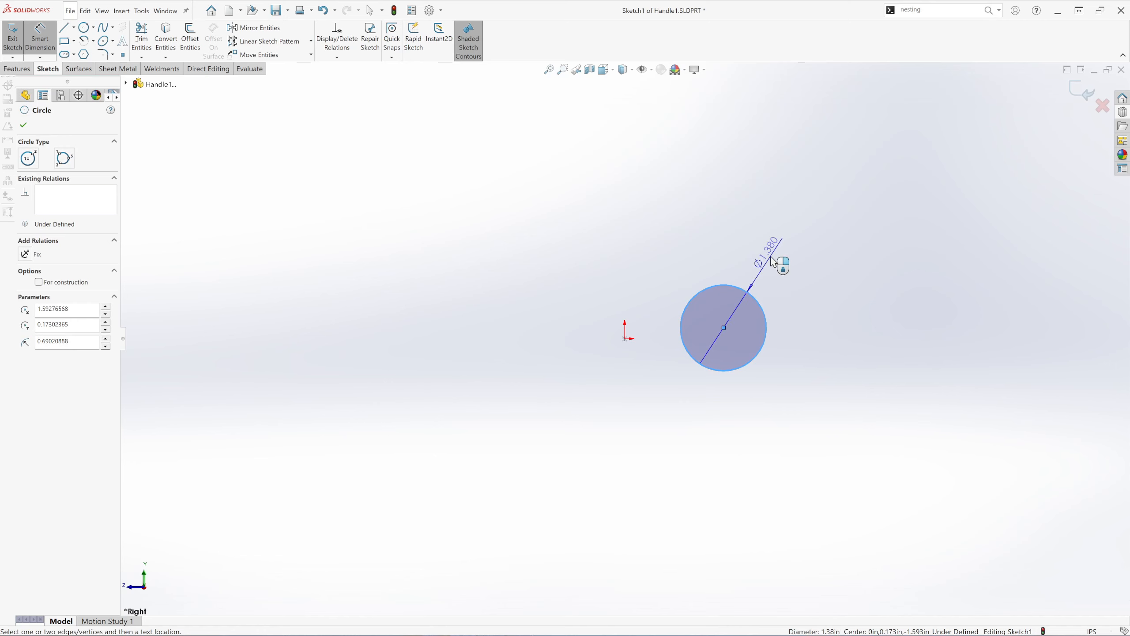
{"action": "left_click", "coordinate": [782, 264]}
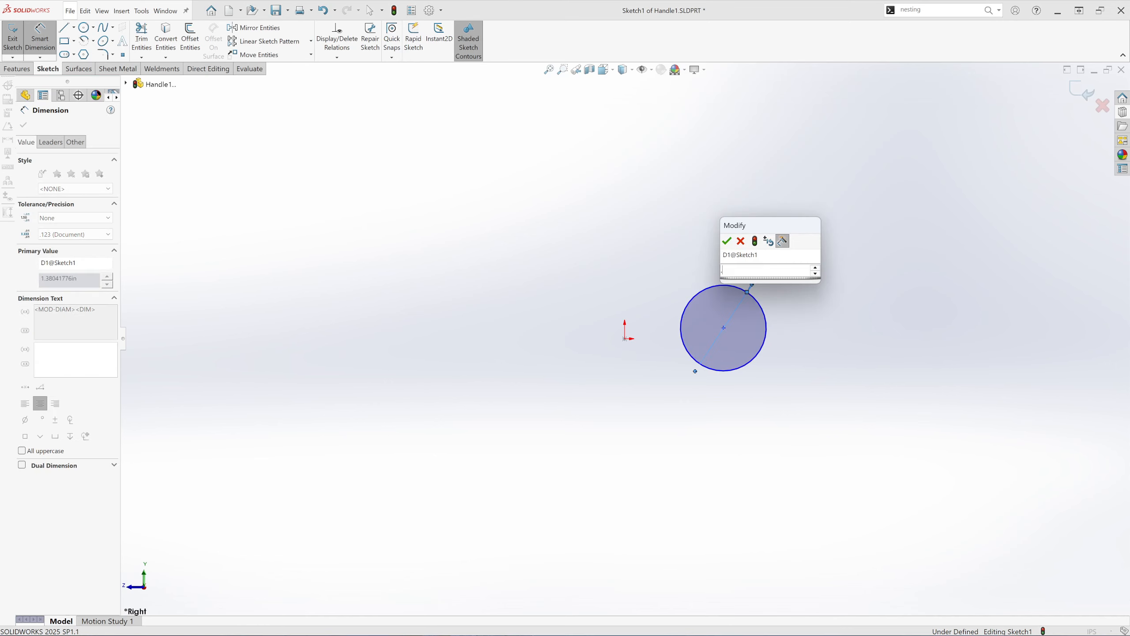
{"action": "type", "text": ".37"}
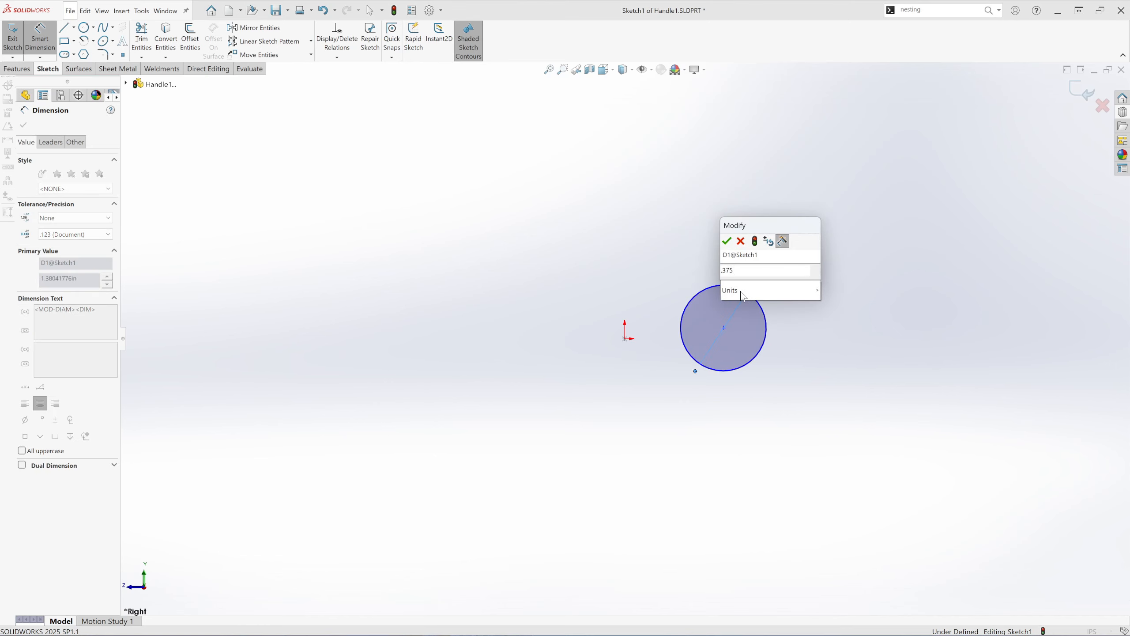
{"action": "type", "text": "5"}
{"action": "left_click", "coordinate": [728, 242]}
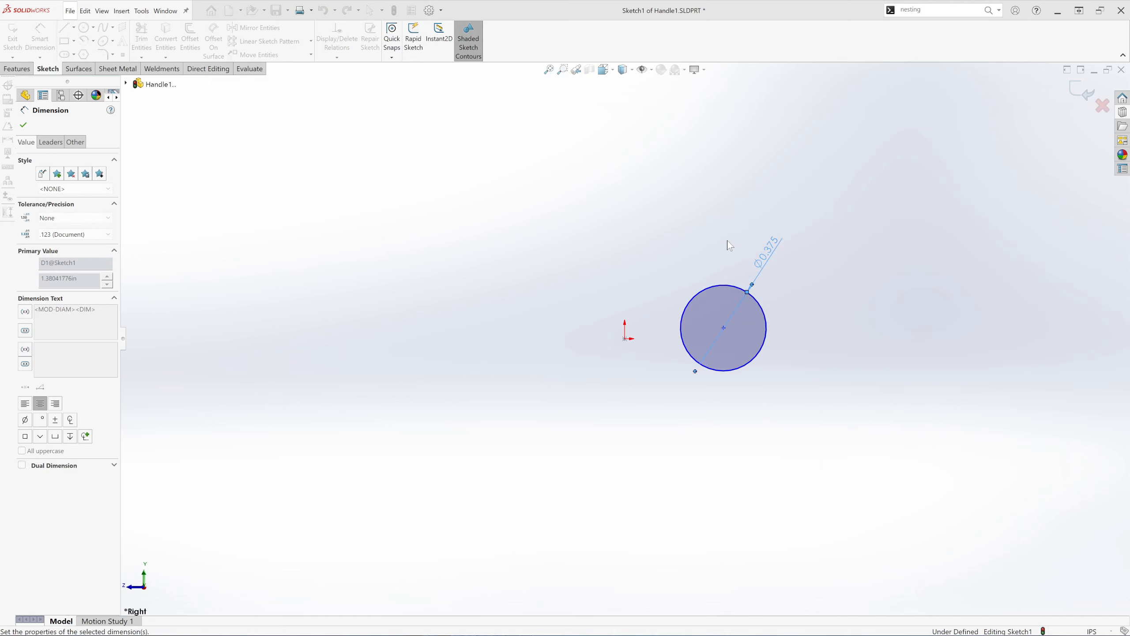
{"action": "left_click", "coordinate": [24, 125]}
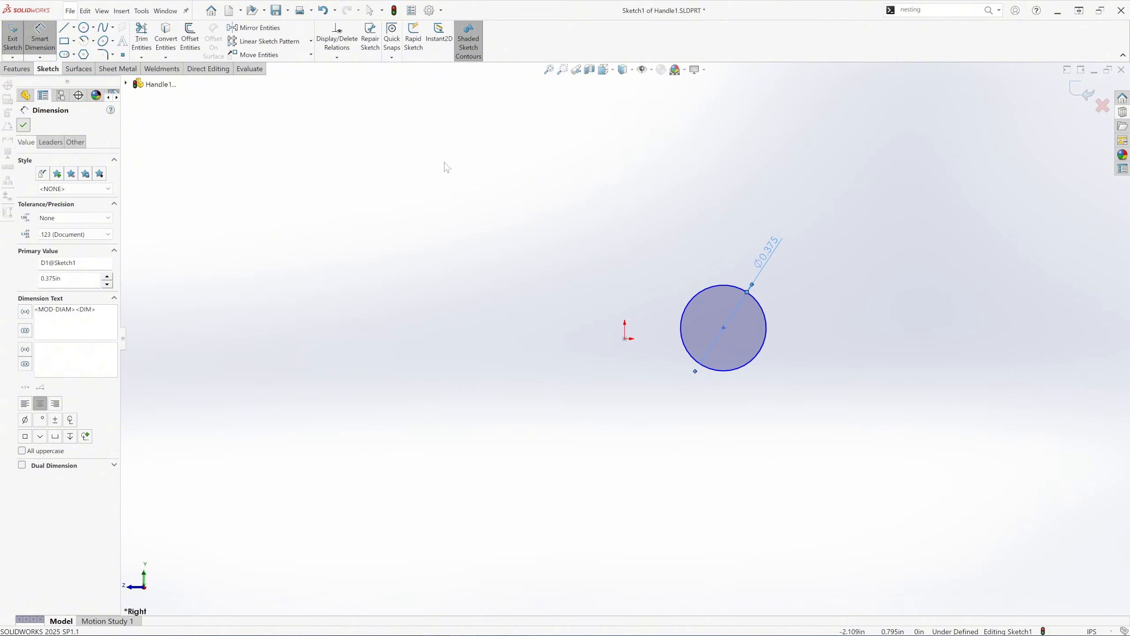
Step: Make the circle's center point coincident with the origin
{"action": "left_click", "coordinate": [723, 329]}
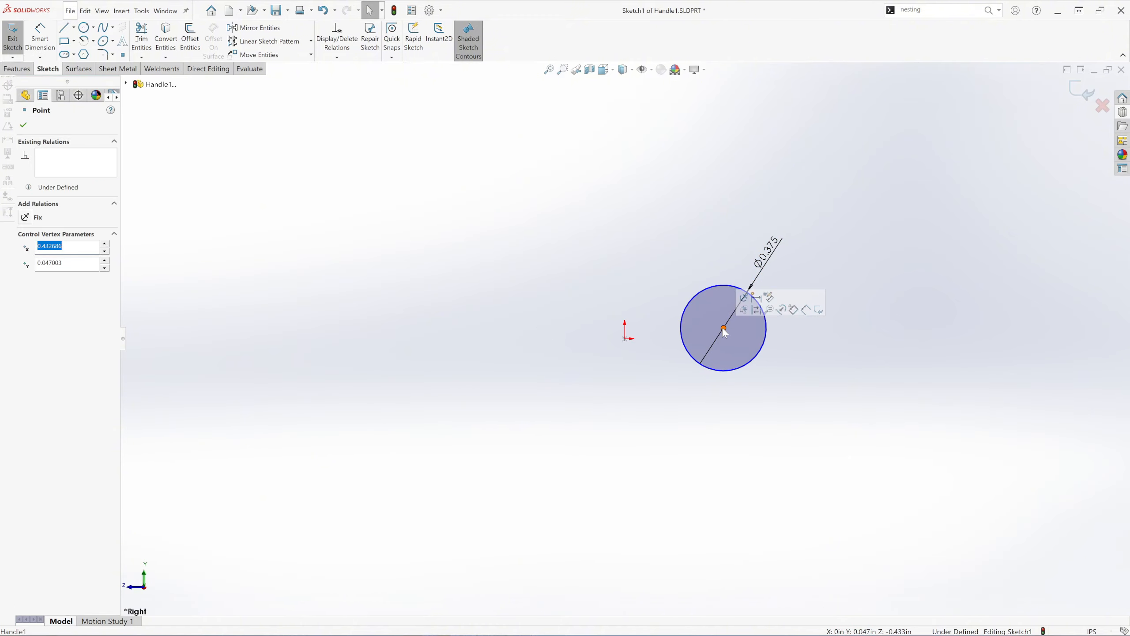
{"action": "left_click", "coordinate": [626, 339], "text": "ctrl"}
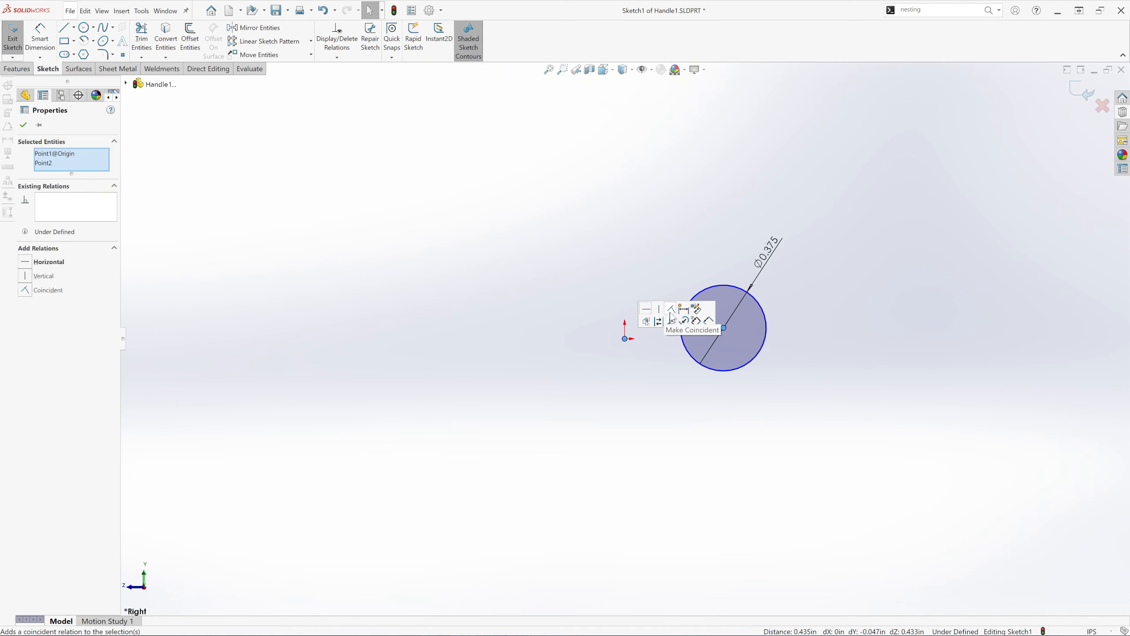
{"action": "left_click", "coordinate": [672, 312]}
{"action": "left_click", "coordinate": [24, 125]}
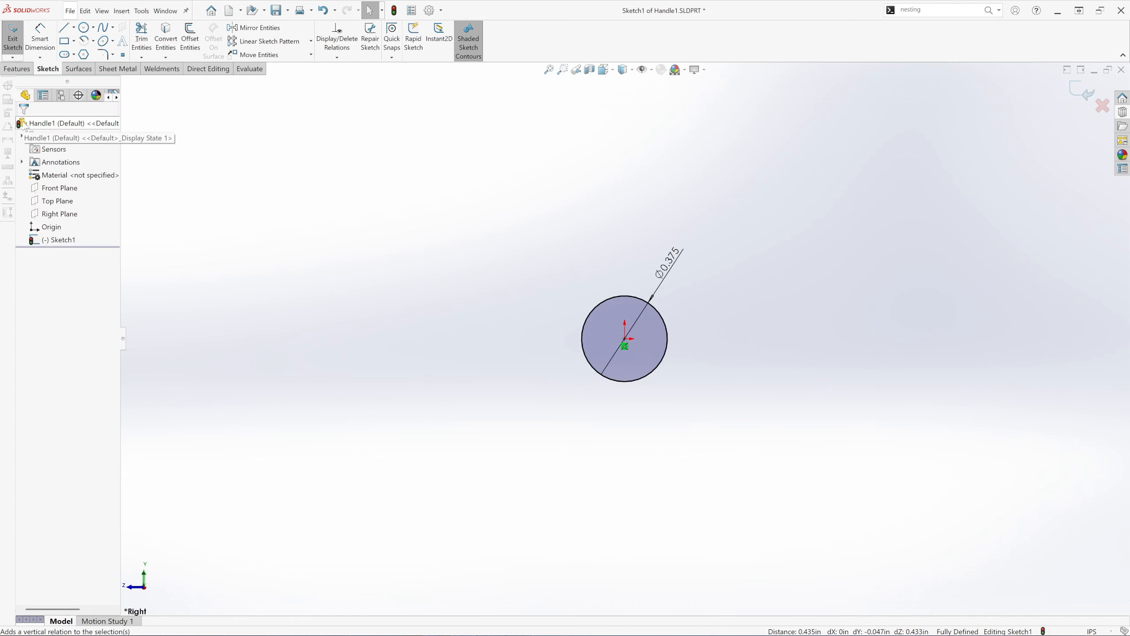
Step: Extrude the circle 2 in with the Mid Plane end condition to form the handle rod
{"action": "left_click", "coordinate": [17, 68]}
{"action": "left_click", "coordinate": [17, 38]}
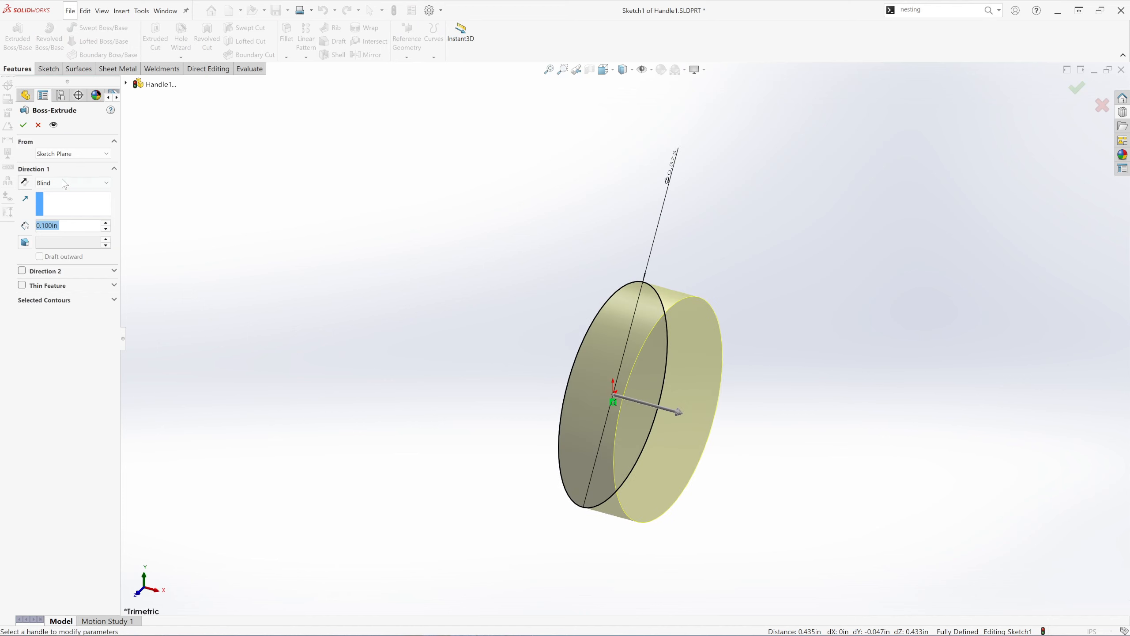
{"action": "left_click", "coordinate": [60, 183]}
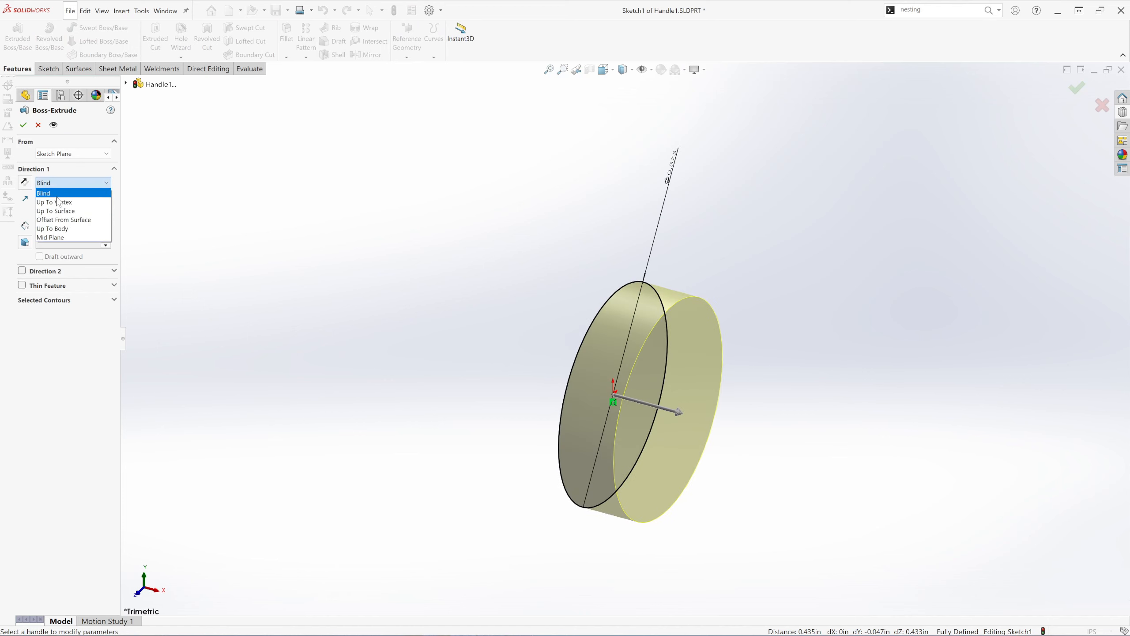
{"action": "left_click", "coordinate": [57, 238]}
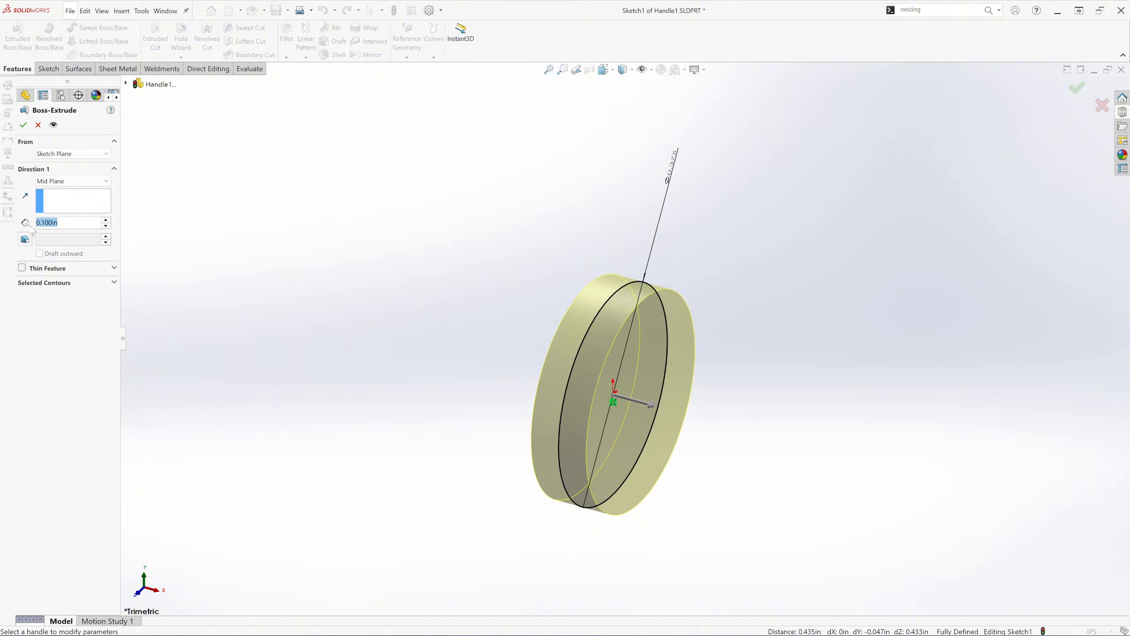
{"action": "type", "text": "2"}
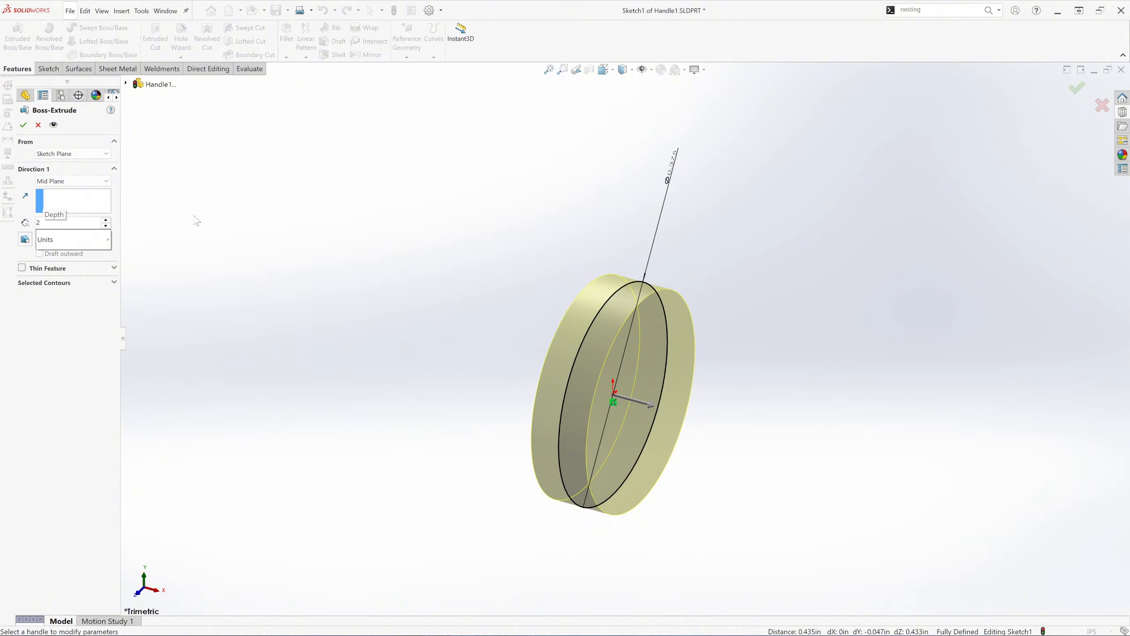
{"action": "key", "text": "Return"}
{"action": "key", "text": "f"}
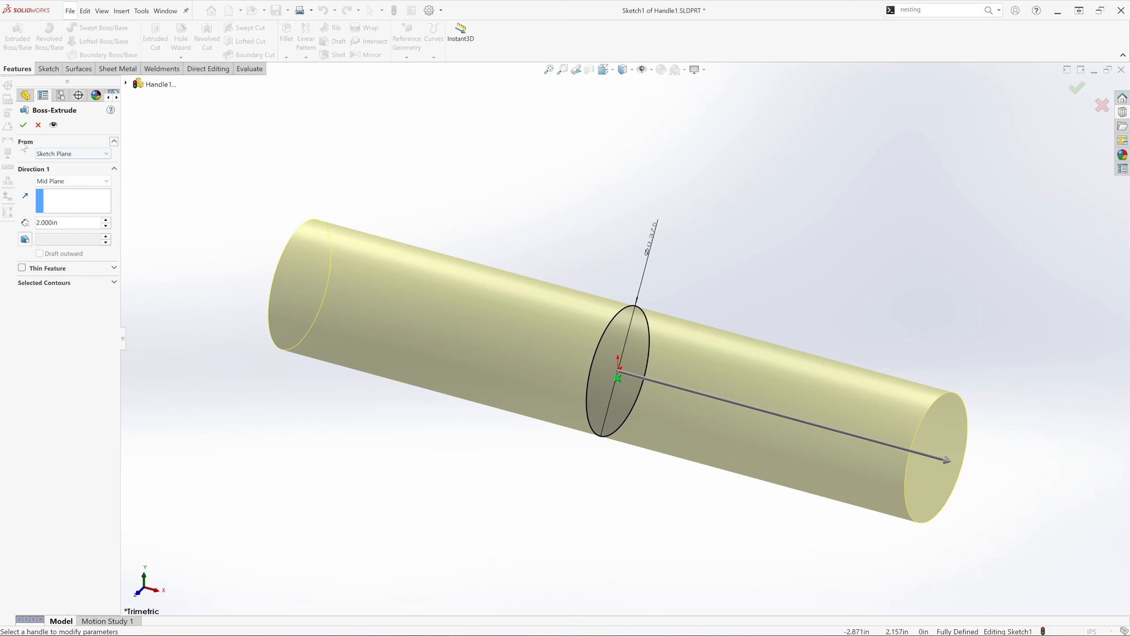
{"action": "left_click", "coordinate": [21, 125]}
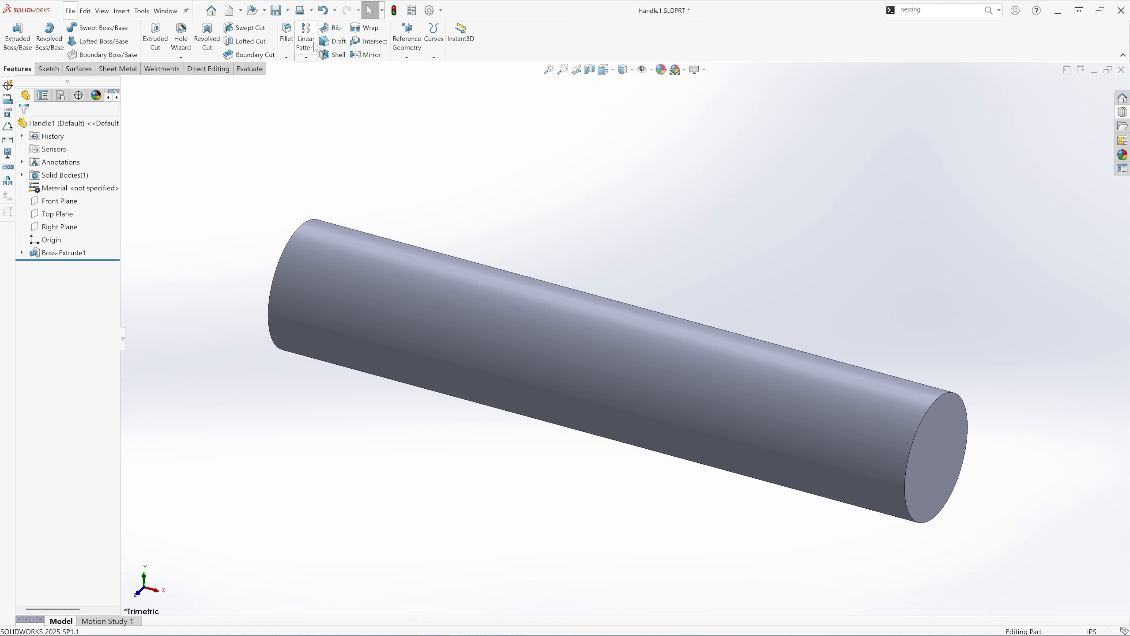
Step: Chamfer the circular edges at both ends of the rod with a 1/32 in distance at 45 degrees
{"action": "left_click", "coordinate": [287, 57]}
{"action": "left_click", "coordinate": [310, 82]}
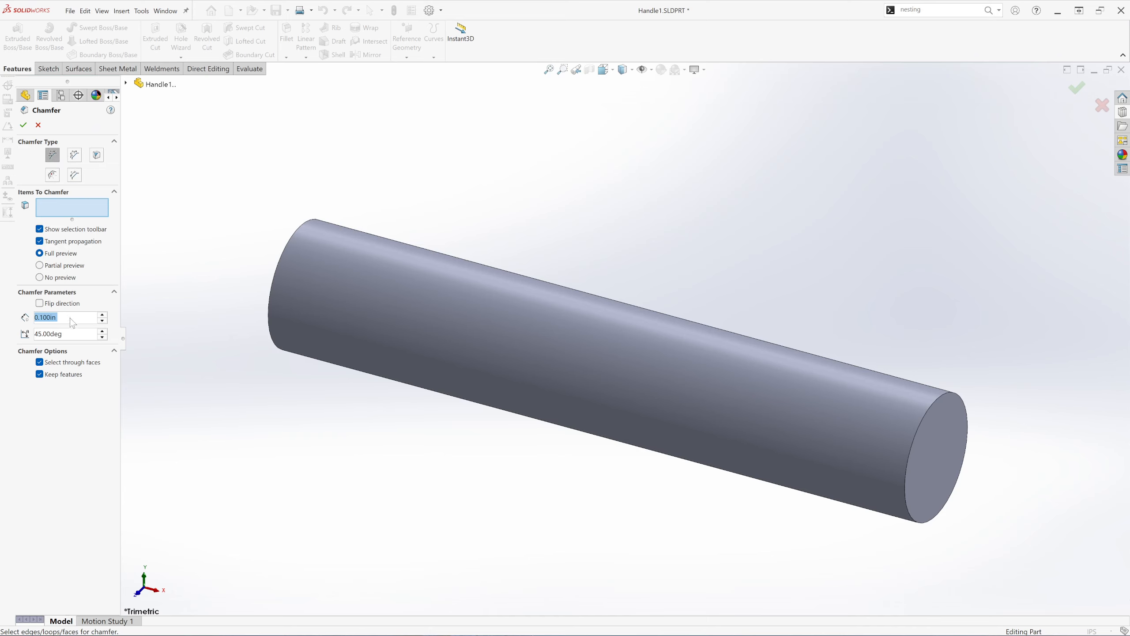
{"action": "double_click", "coordinate": [44, 317]}
{"action": "type", "text": "1/16"}
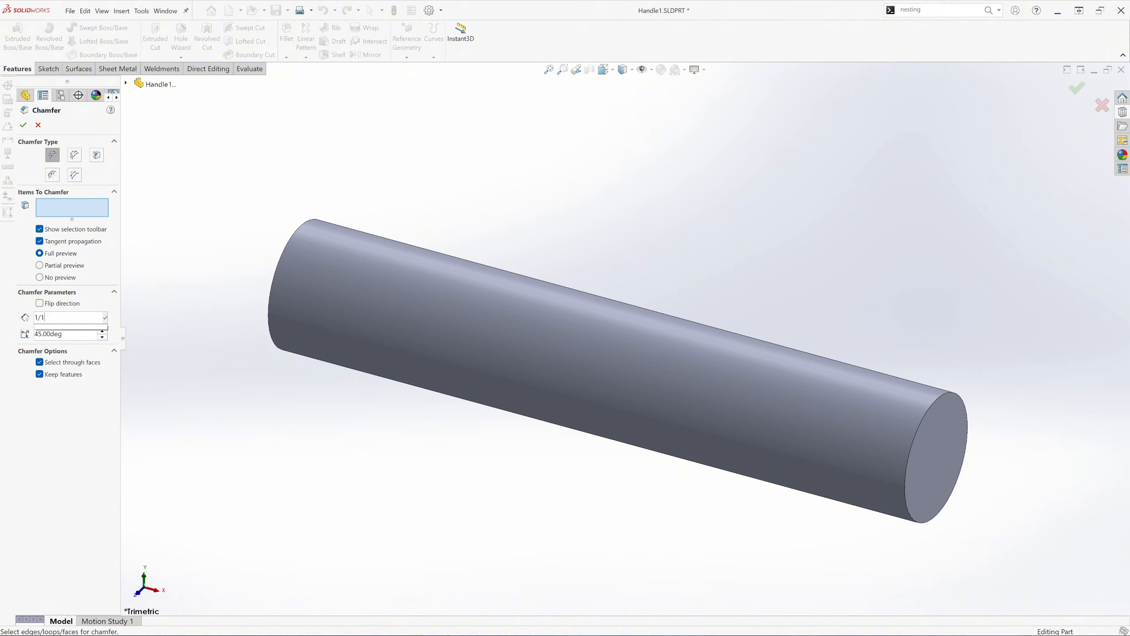
{"action": "mouse_move", "coordinate": [76, 334]}
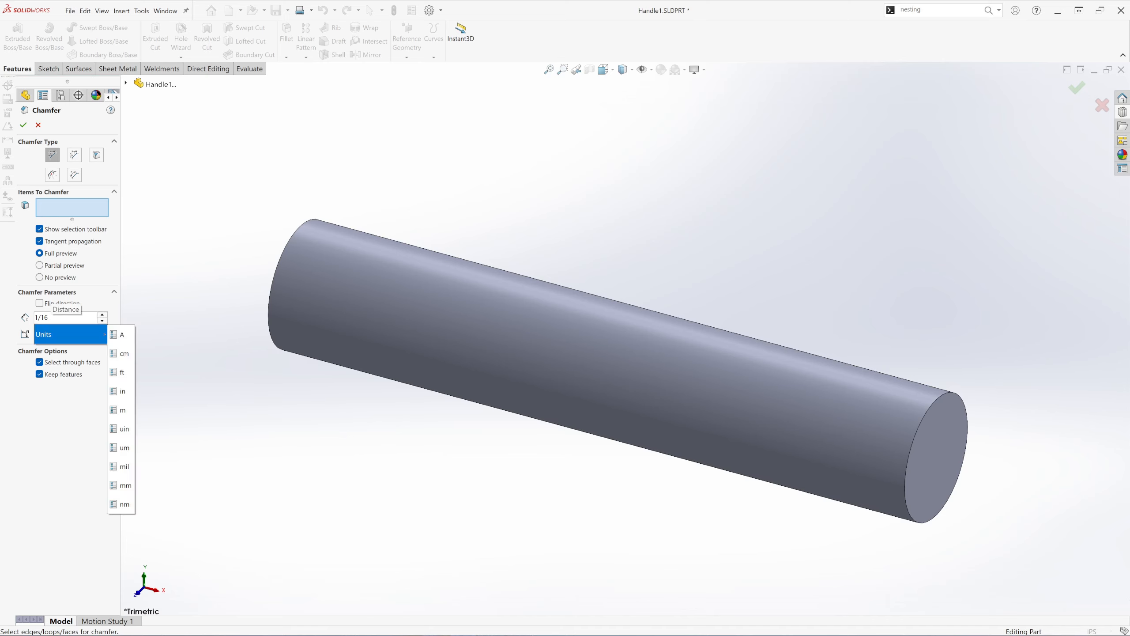
{"action": "key", "text": "BackSpace"}
{"action": "key", "text": "BackSpace"}
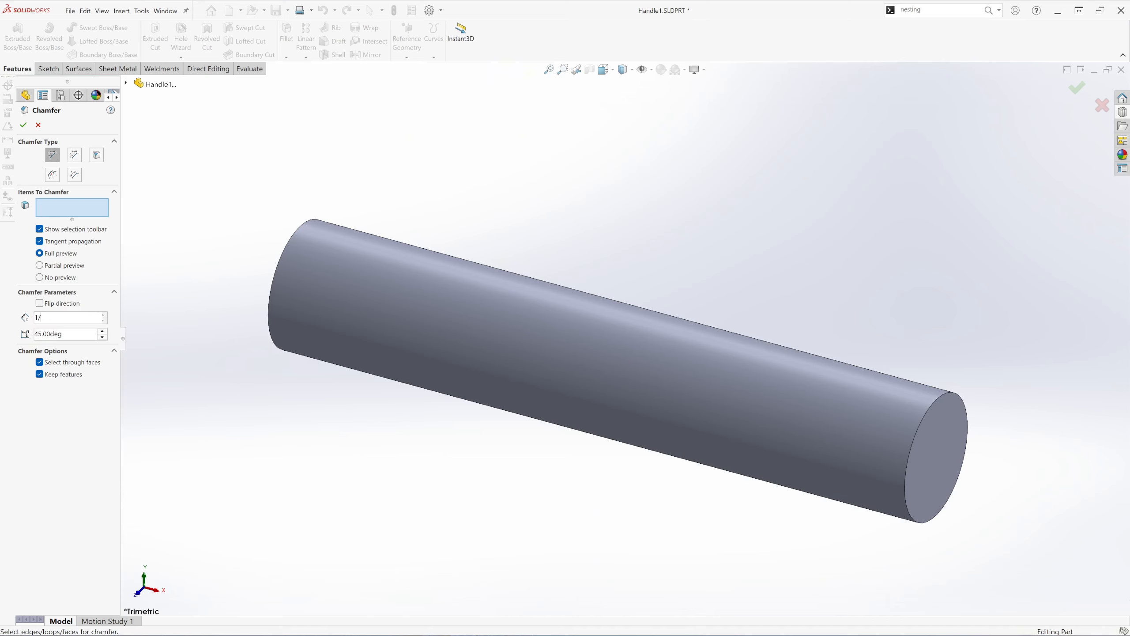
{"action": "type", "text": "8"}
{"action": "key", "text": "BackSpace"}
{"action": "type", "text": "32"}
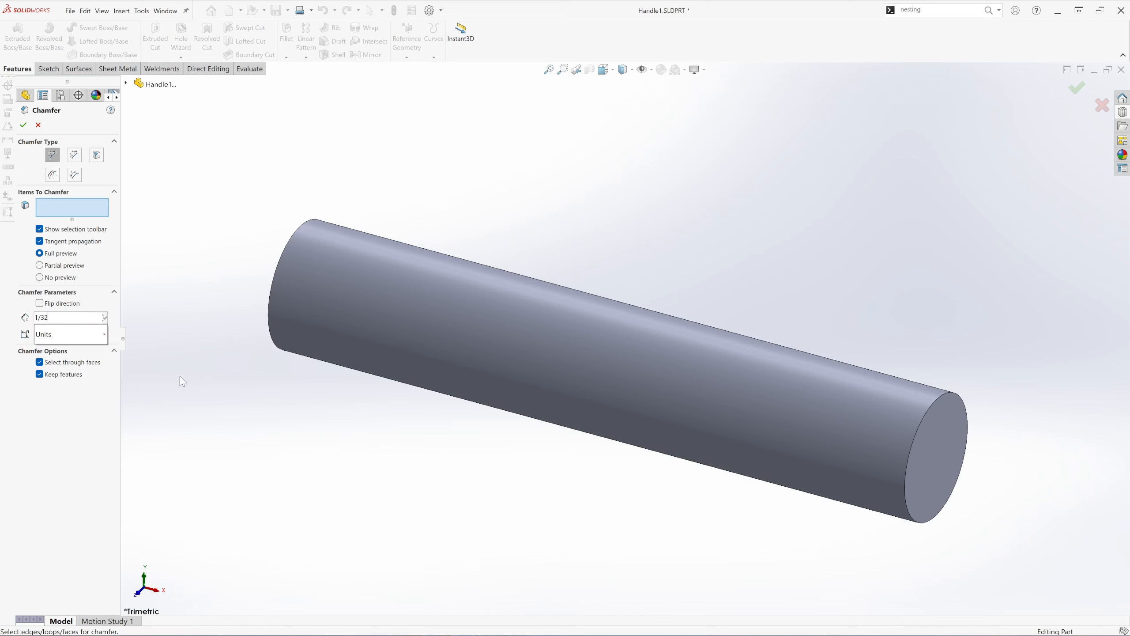
{"action": "key", "text": "Return"}
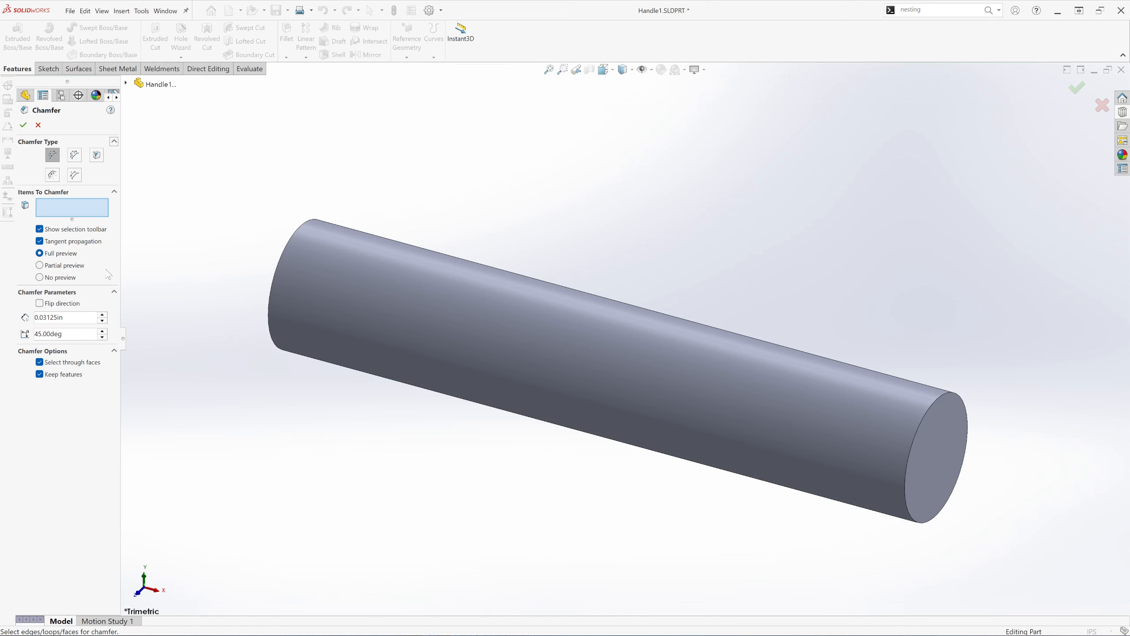
{"action": "left_click", "coordinate": [280, 266]}
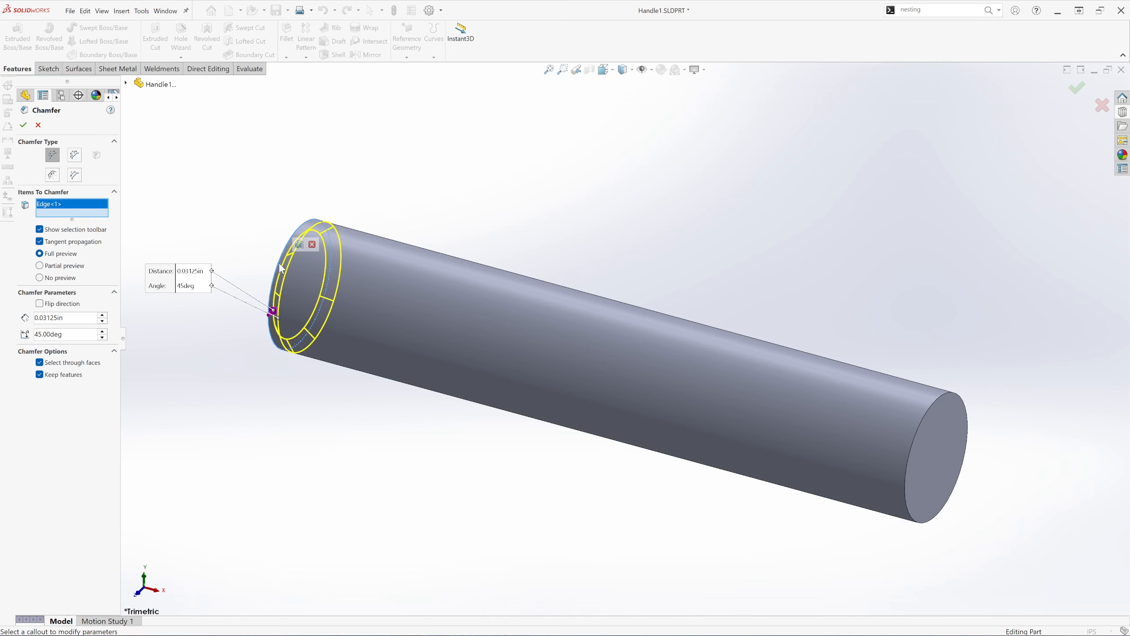
{"action": "left_click", "coordinate": [299, 247]}
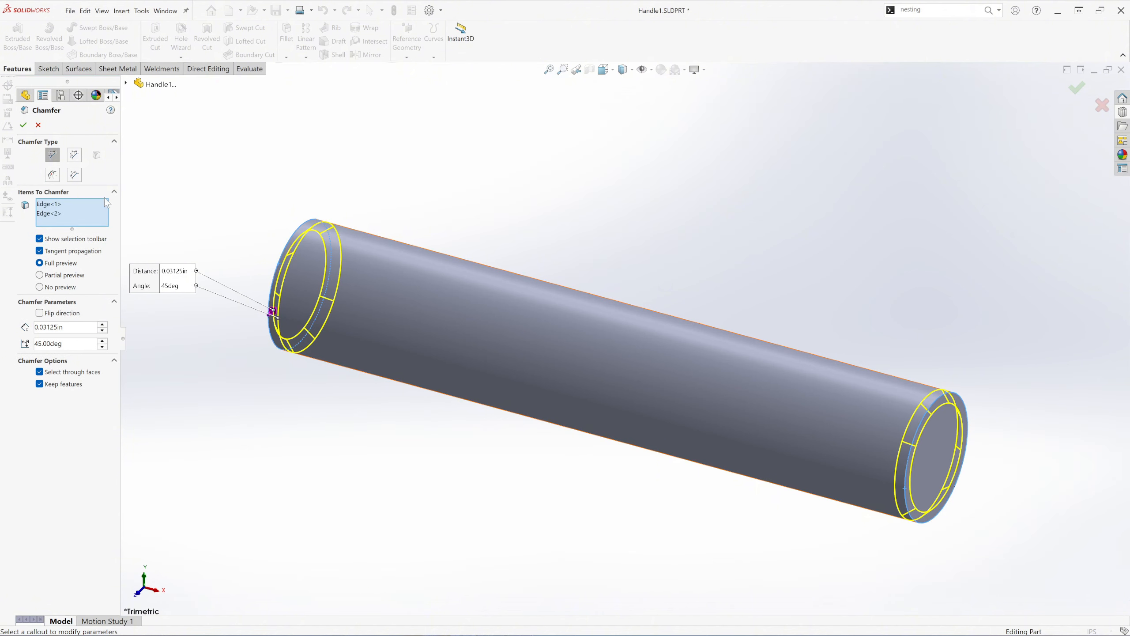
{"action": "left_click", "coordinate": [23, 124]}
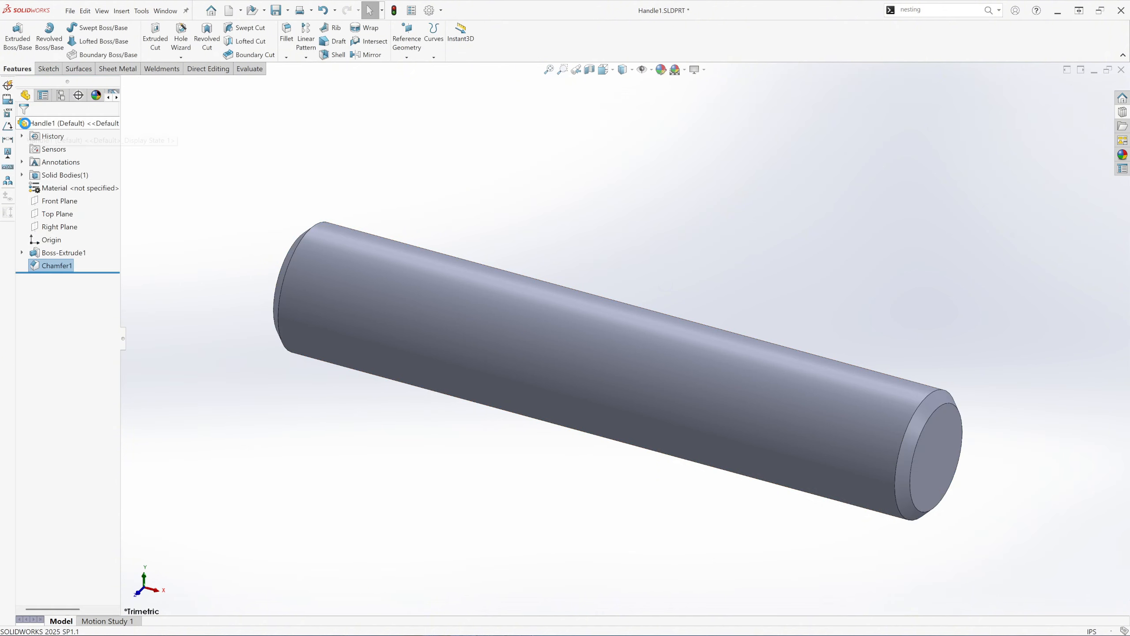
Step: Apply the AISI 304 steel material to the handle and save the part
{"action": "scroll", "coordinate": [576, 199], "scroll_direction": "up", "scroll_amount": 2}
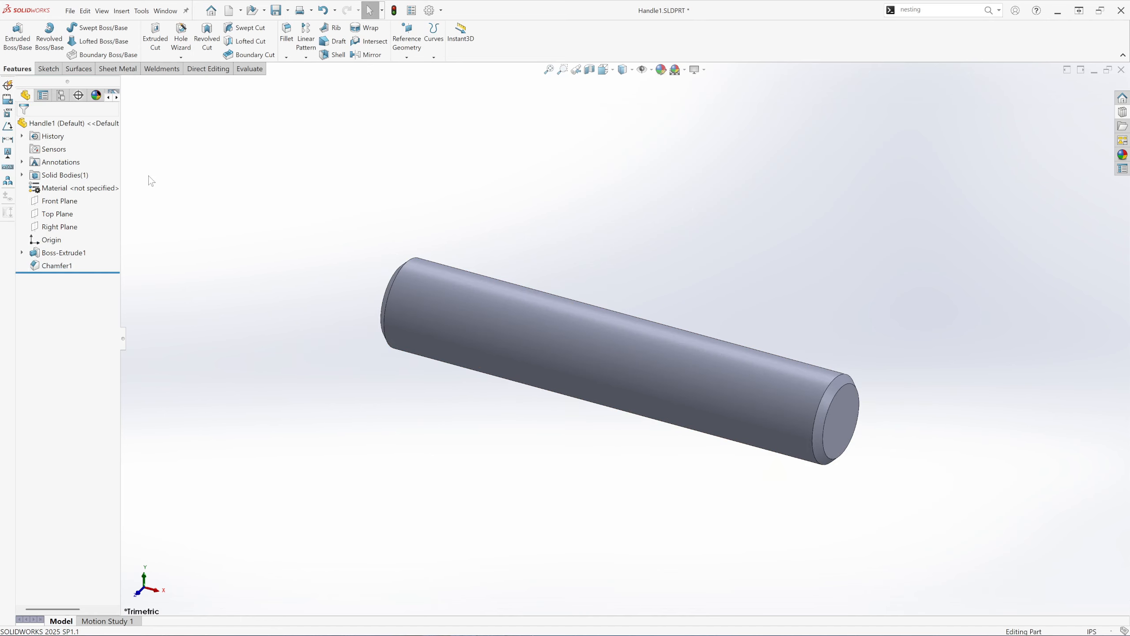
{"action": "left_click", "coordinate": [99, 191]}
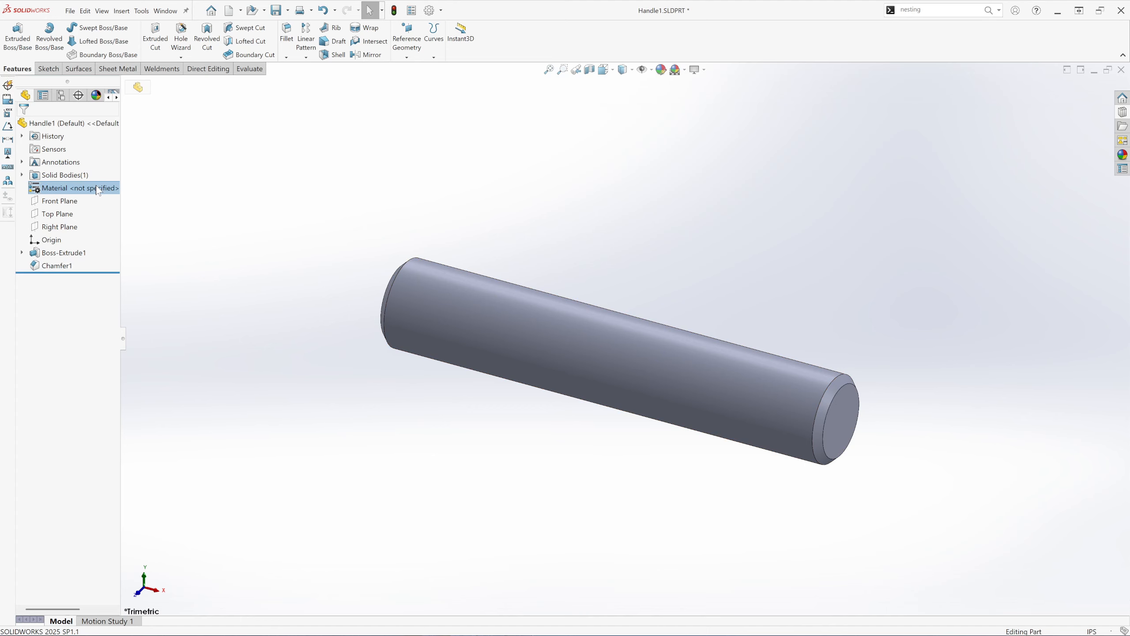
{"action": "right_click", "coordinate": [98, 191]}
{"action": "left_click", "coordinate": [139, 193]}
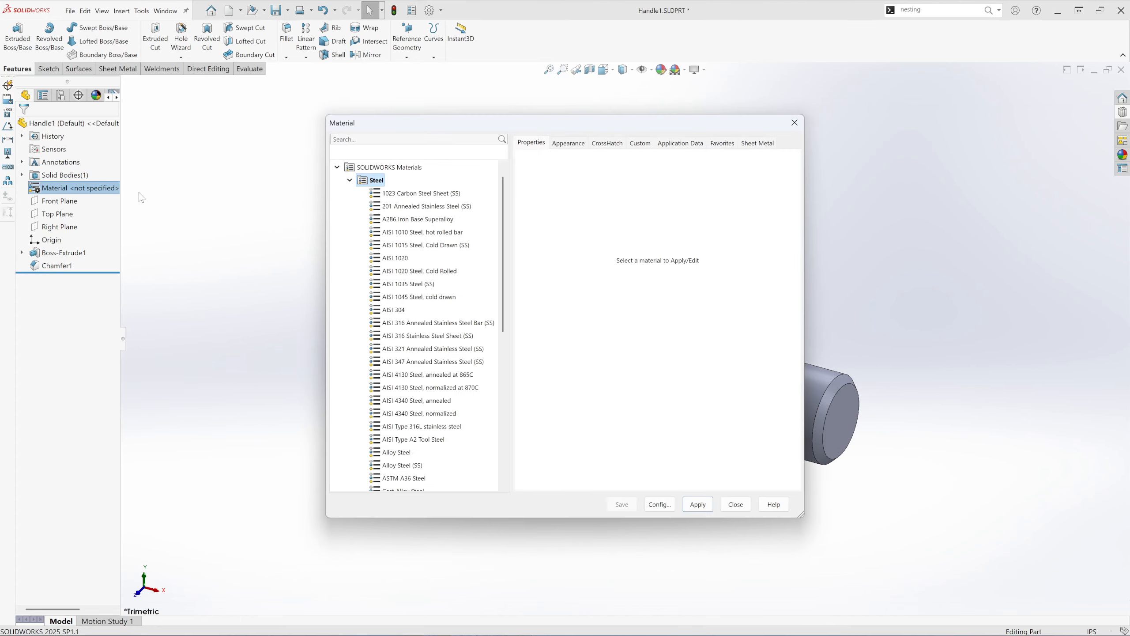
{"action": "left_click", "coordinate": [388, 311]}
{"action": "left_click", "coordinate": [701, 505]}
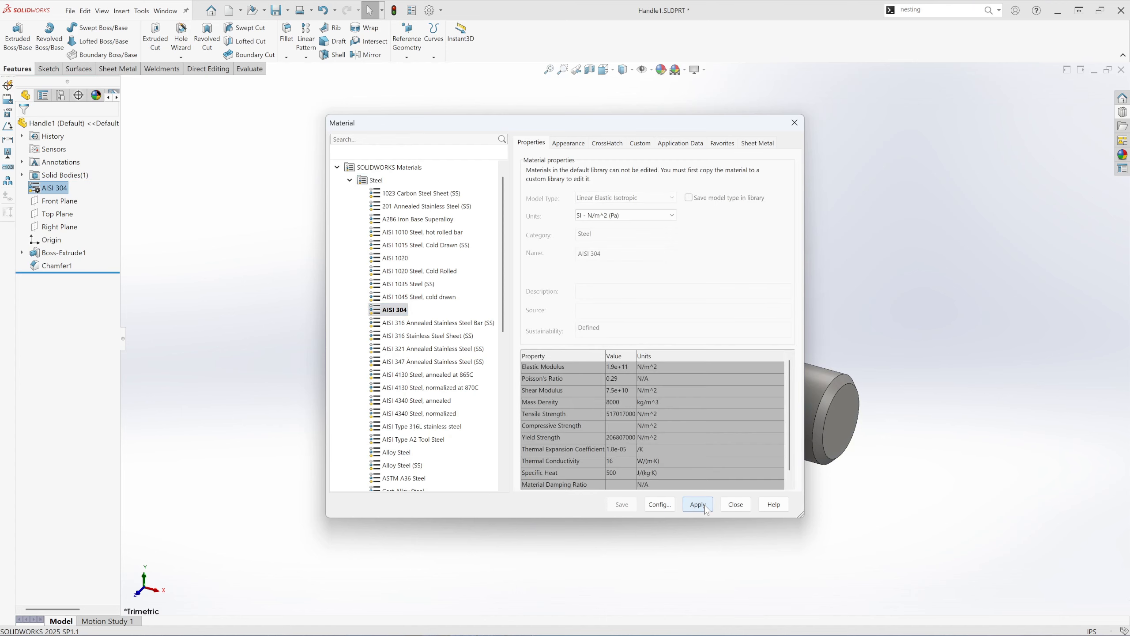
{"action": "left_click", "coordinate": [735, 505]}
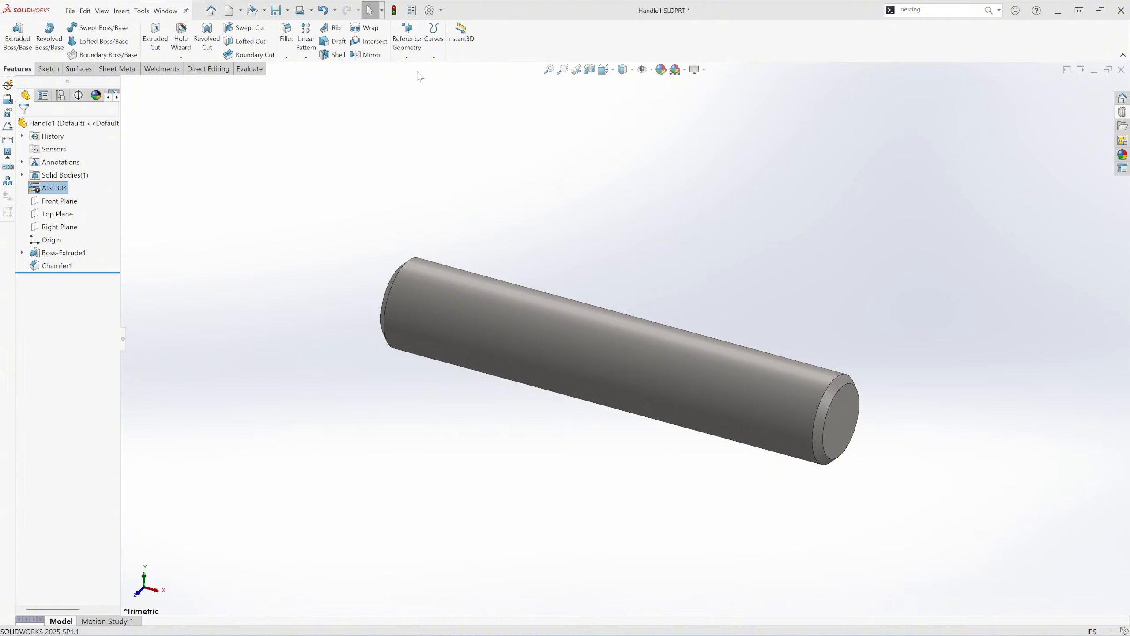
{"action": "left_click", "coordinate": [276, 11]}
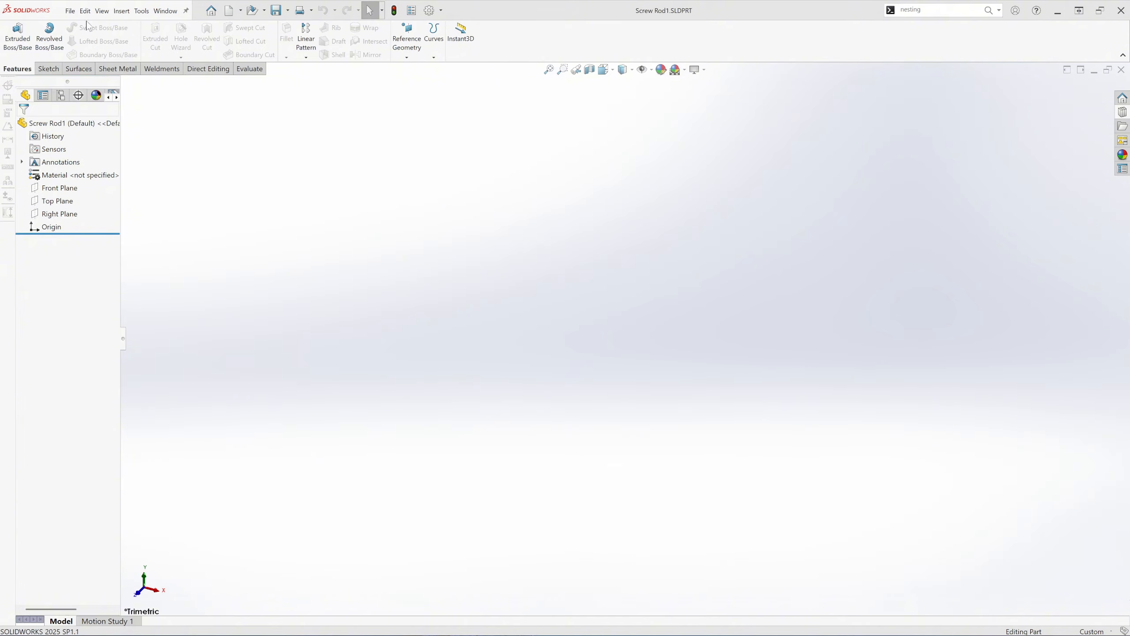
{"action": "left_click", "coordinate": [71, 11]}
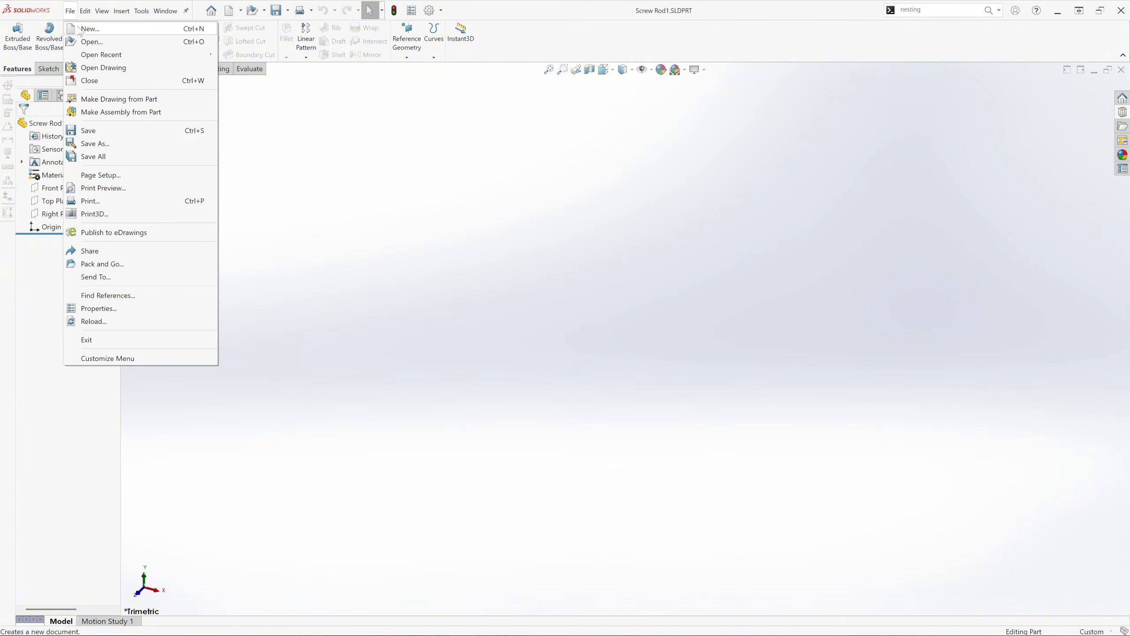
{"action": "left_click", "coordinate": [87, 30]}
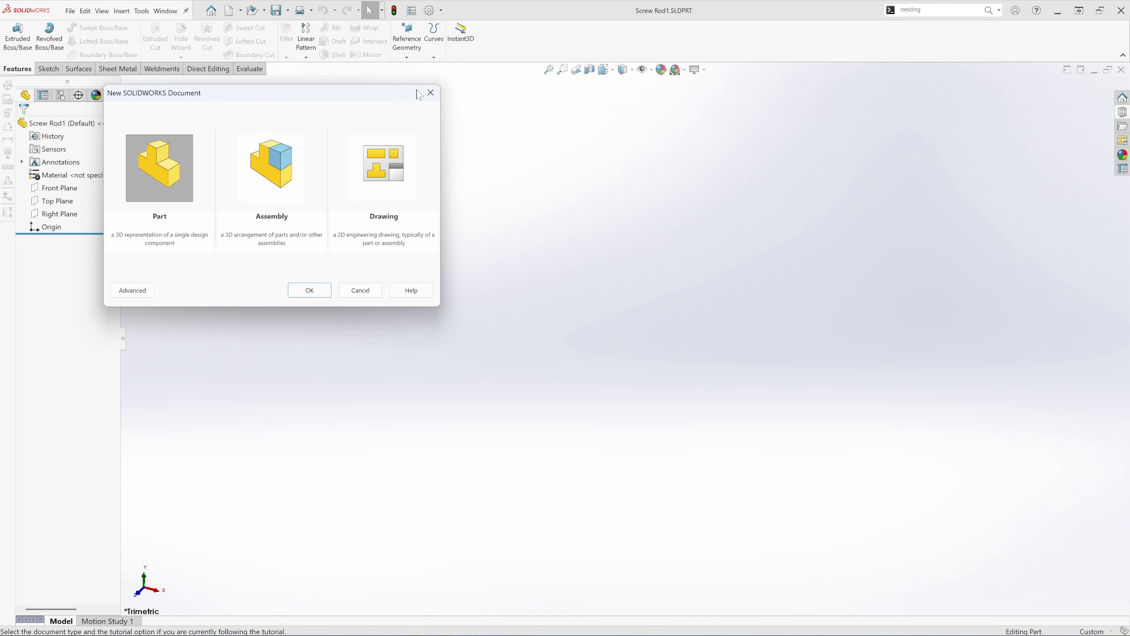
{"action": "left_click", "coordinate": [431, 93]}
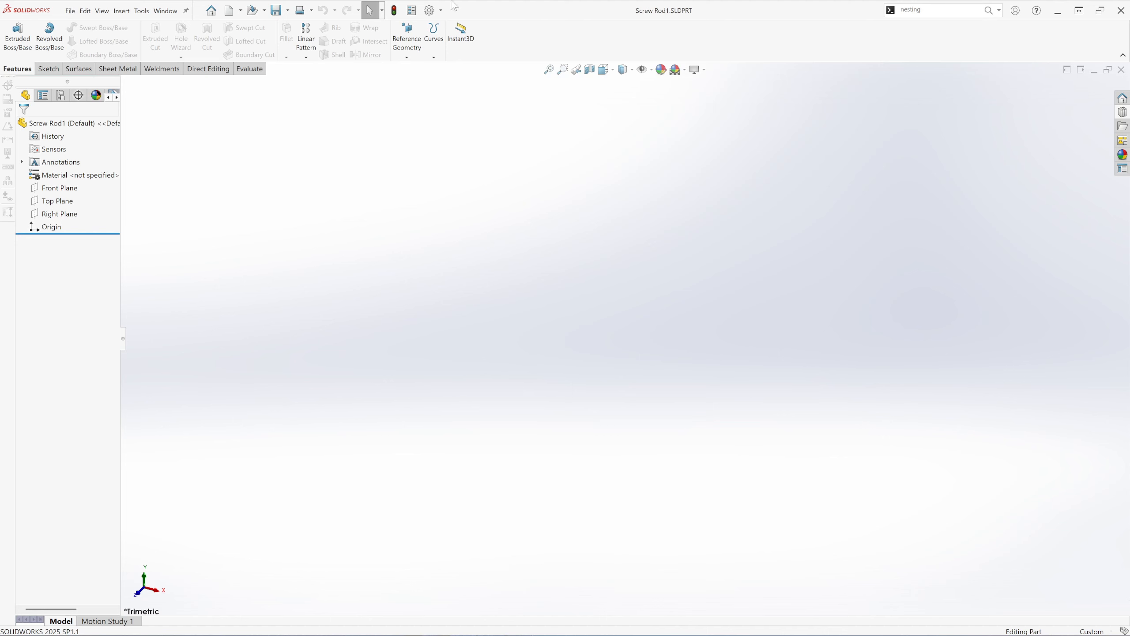
Step: Set the document units to IPS with three-decimal lengths and apply the Plain White scene
{"action": "left_click", "coordinate": [430, 11]}
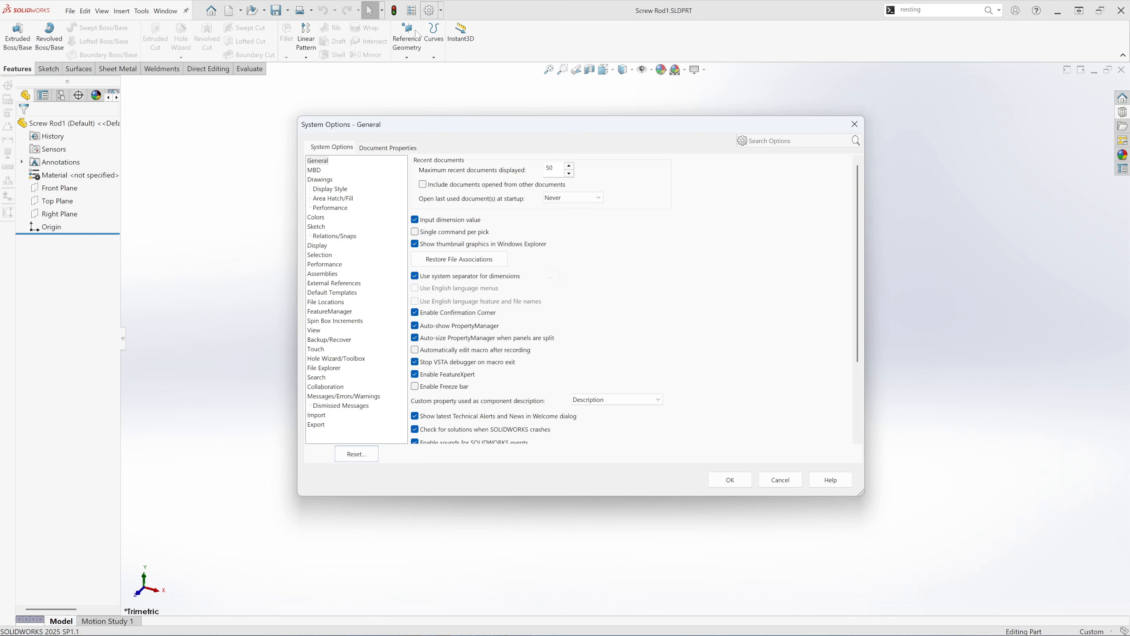
{"action": "left_click", "coordinate": [384, 150]}
{"action": "left_click", "coordinate": [315, 236]}
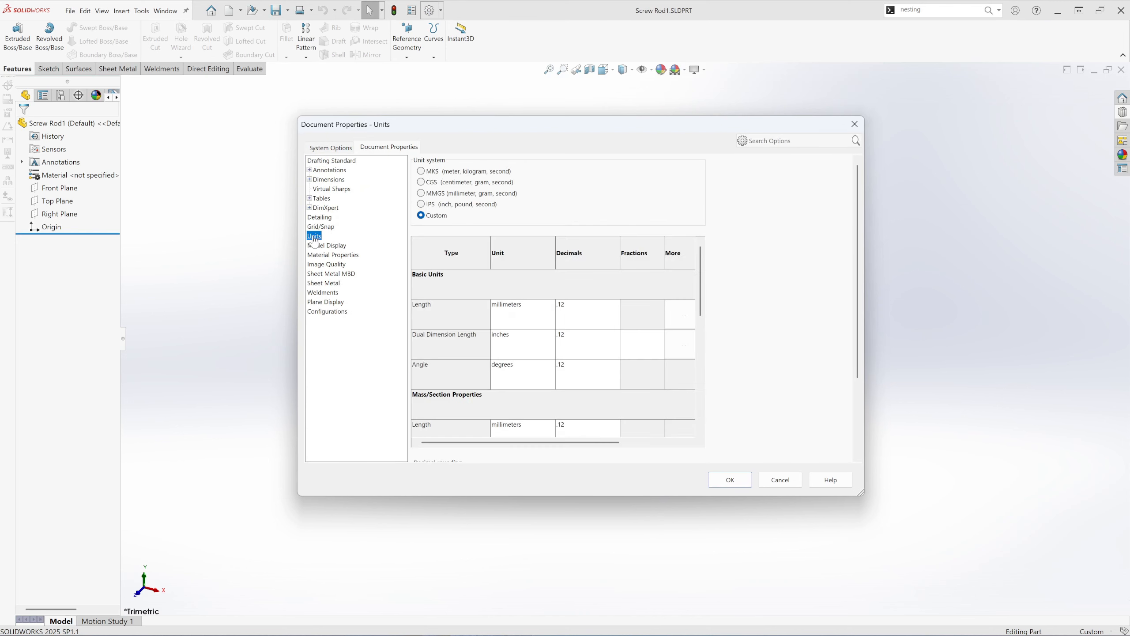
{"action": "left_click", "coordinate": [421, 205]}
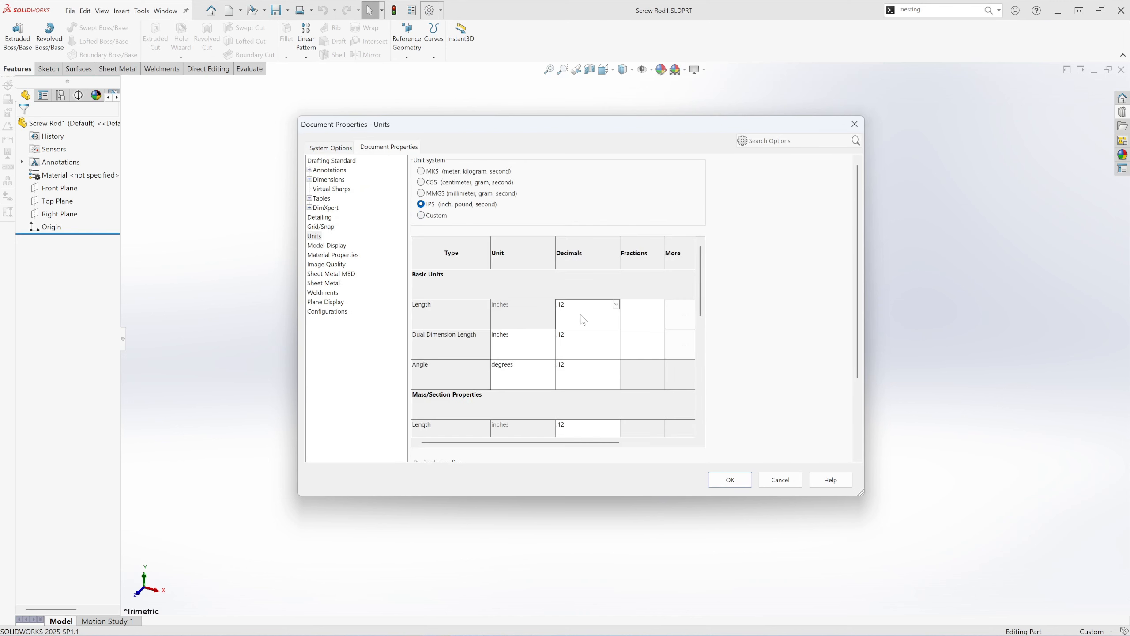
{"action": "left_click", "coordinate": [616, 305]}
{"action": "left_click", "coordinate": [566, 344]}
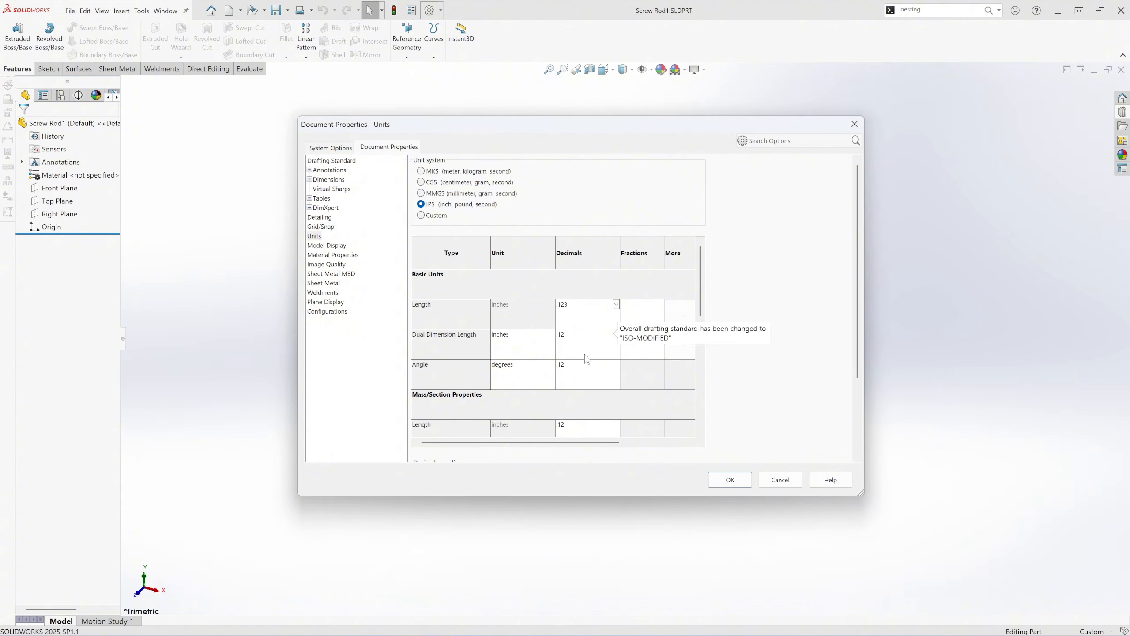
{"action": "left_click", "coordinate": [730, 487]}
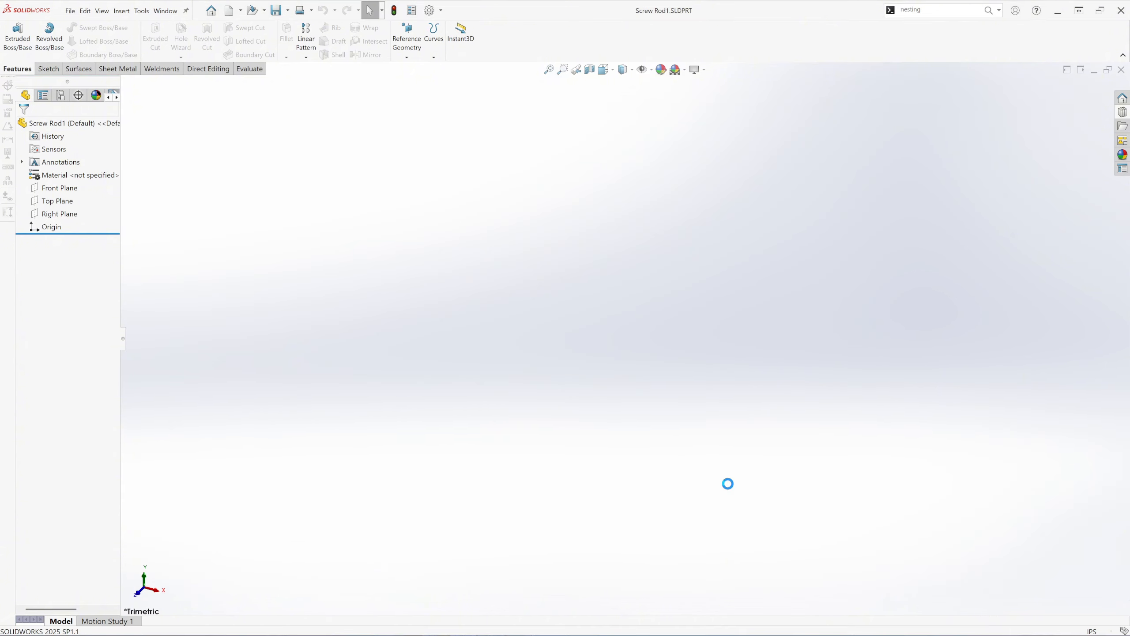
{"action": "left_click", "coordinate": [677, 69]}
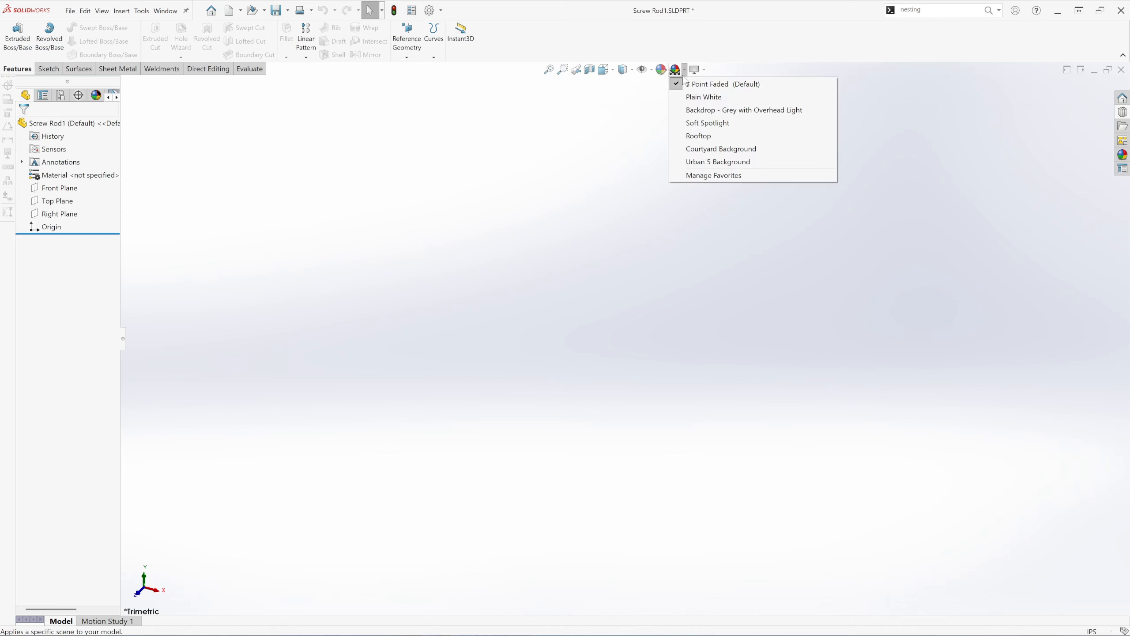
{"action": "left_click", "coordinate": [694, 98]}
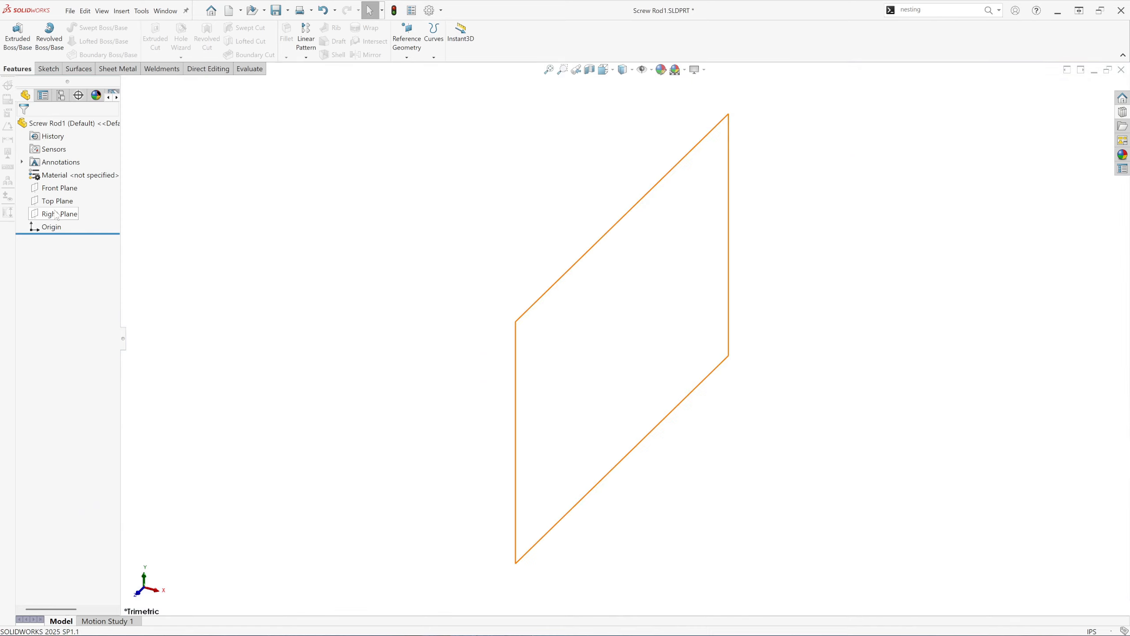
Step: Start a sketch on the Front Plane and draw a vertical line about 3.2 in long beside the origin
{"action": "left_click", "coordinate": [65, 189]}
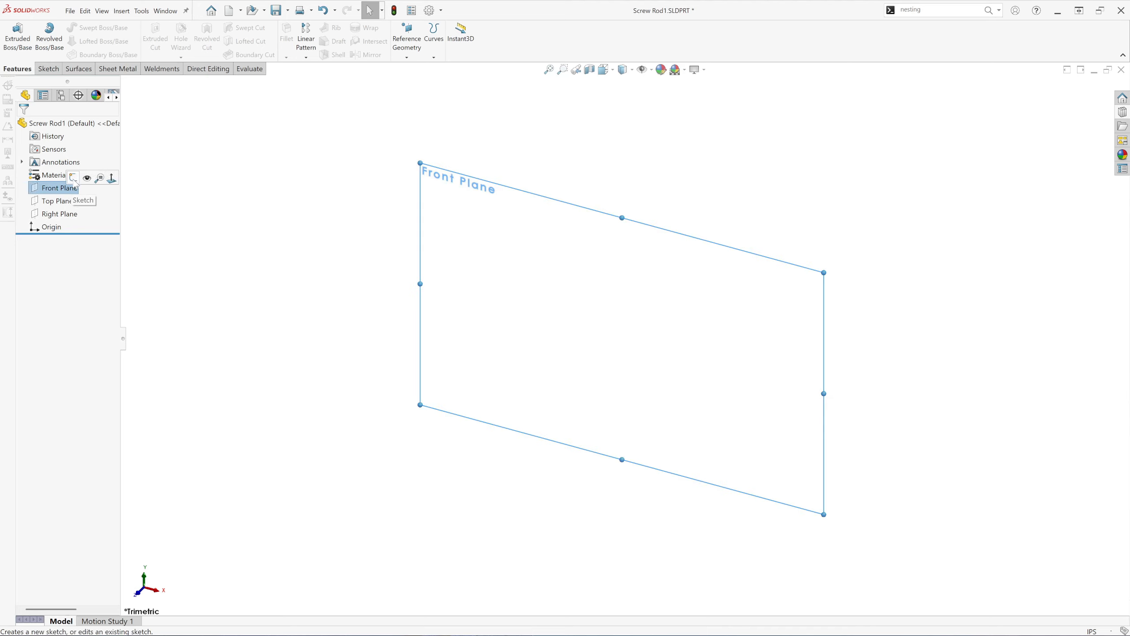
{"action": "left_click", "coordinate": [73, 178]}
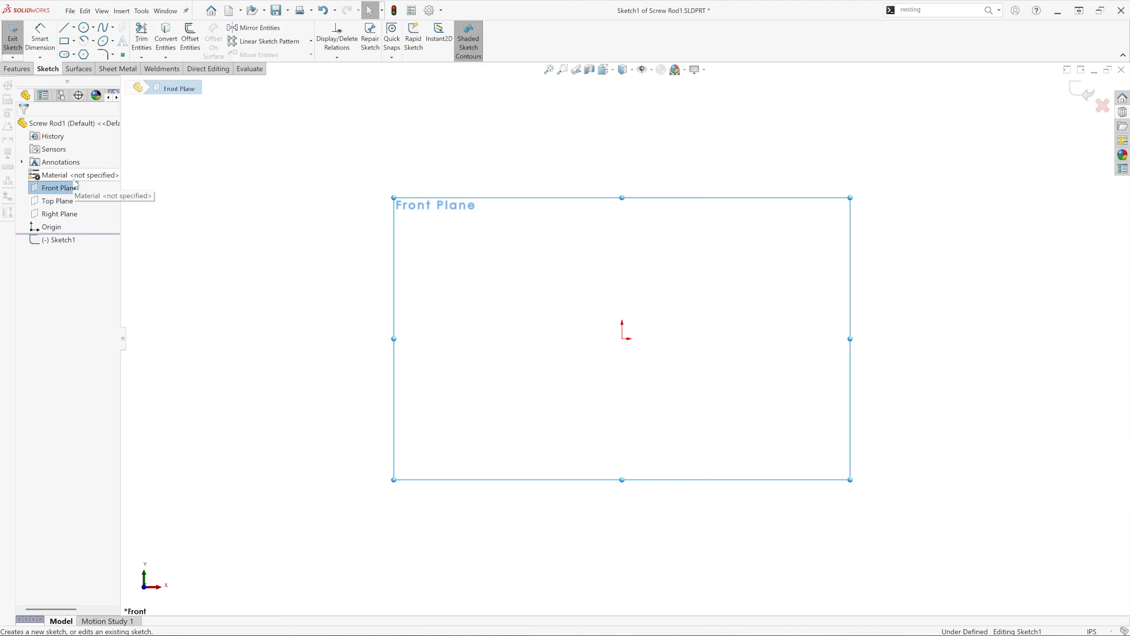
{"action": "left_click", "coordinate": [65, 30]}
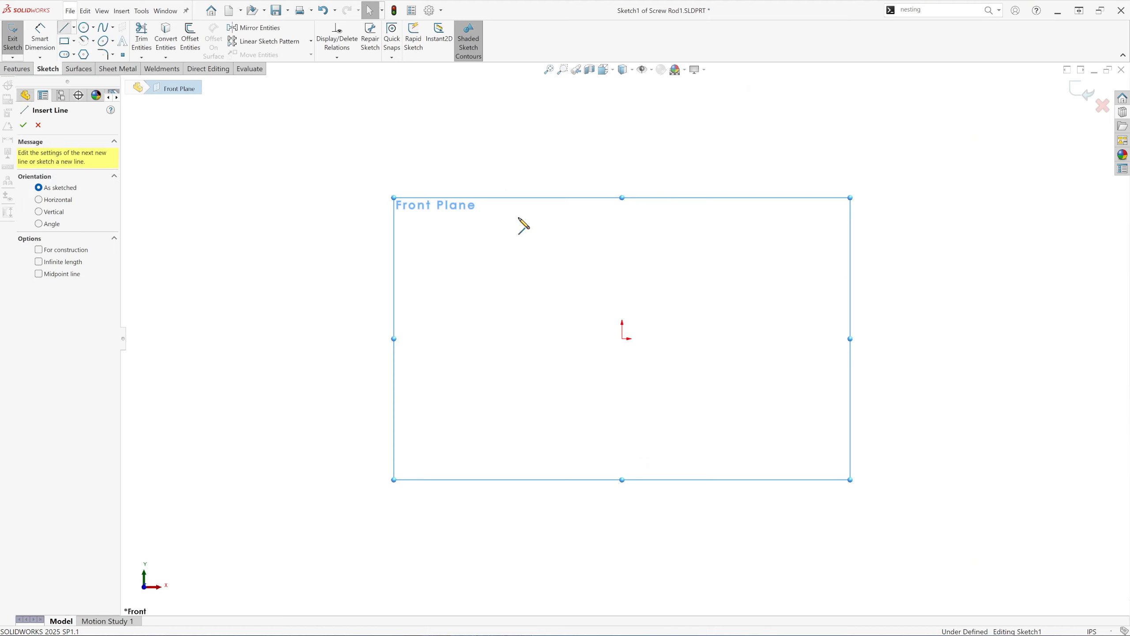
{"action": "left_click", "coordinate": [684, 271]}
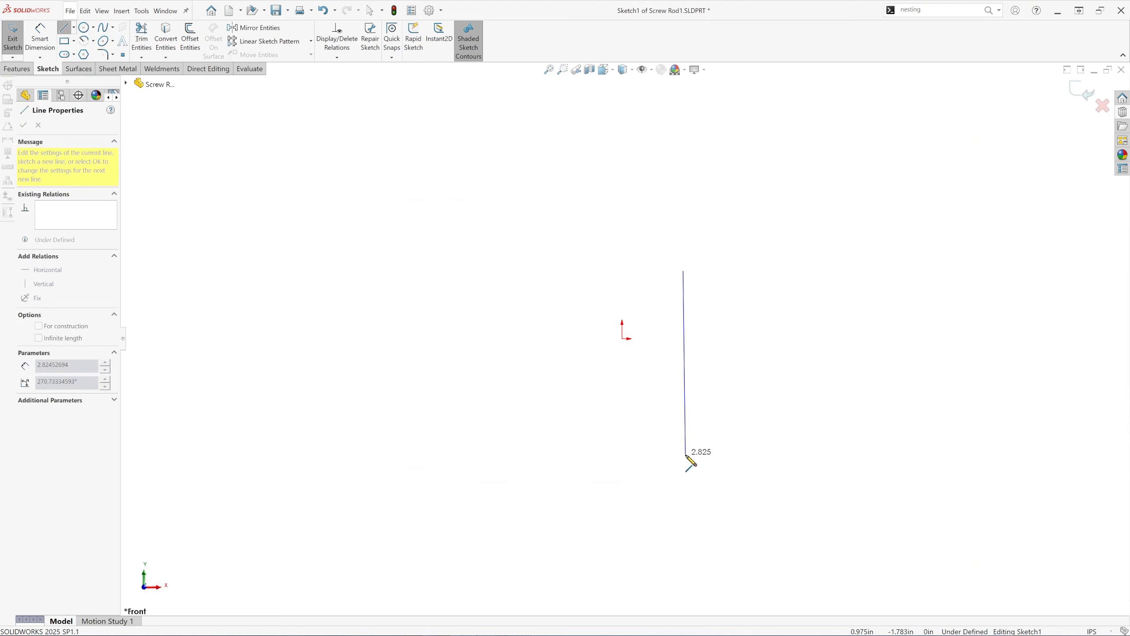
{"action": "left_click", "coordinate": [683, 479]}
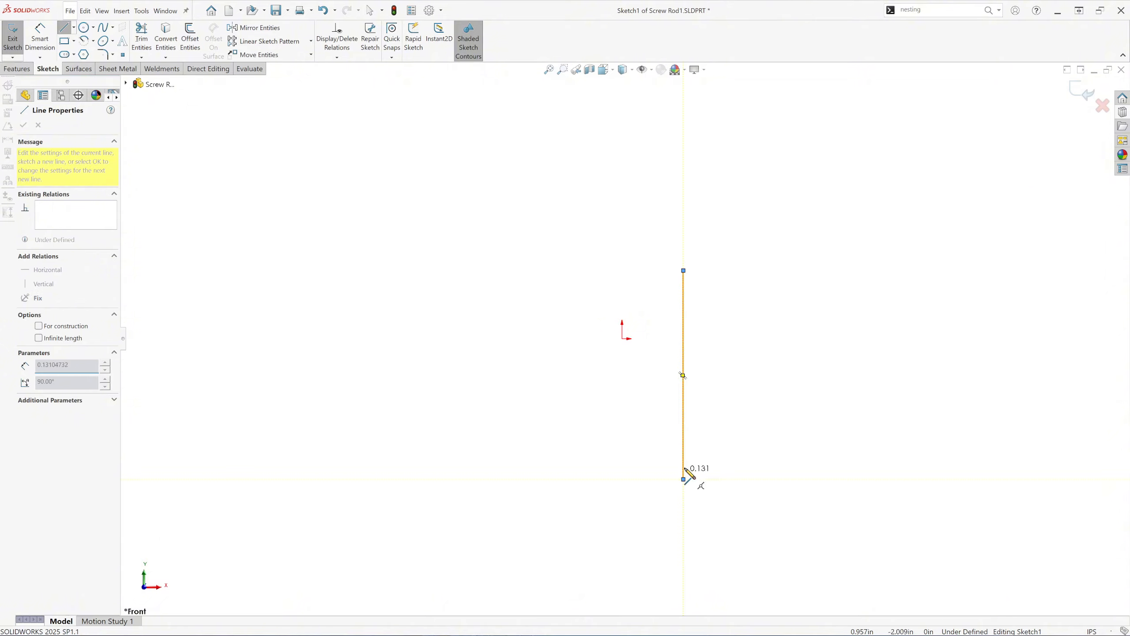
{"action": "key", "text": "Escape"}
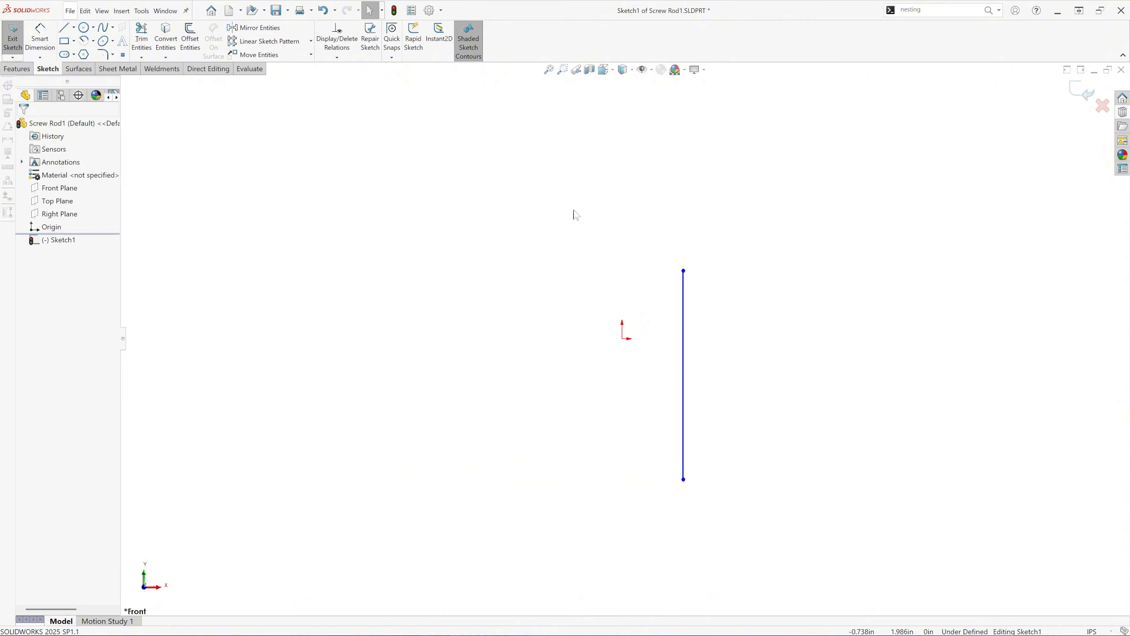
Step: Make the upper endpoint of the vertical line coincident with the origin
{"action": "left_click", "coordinate": [684, 336]}
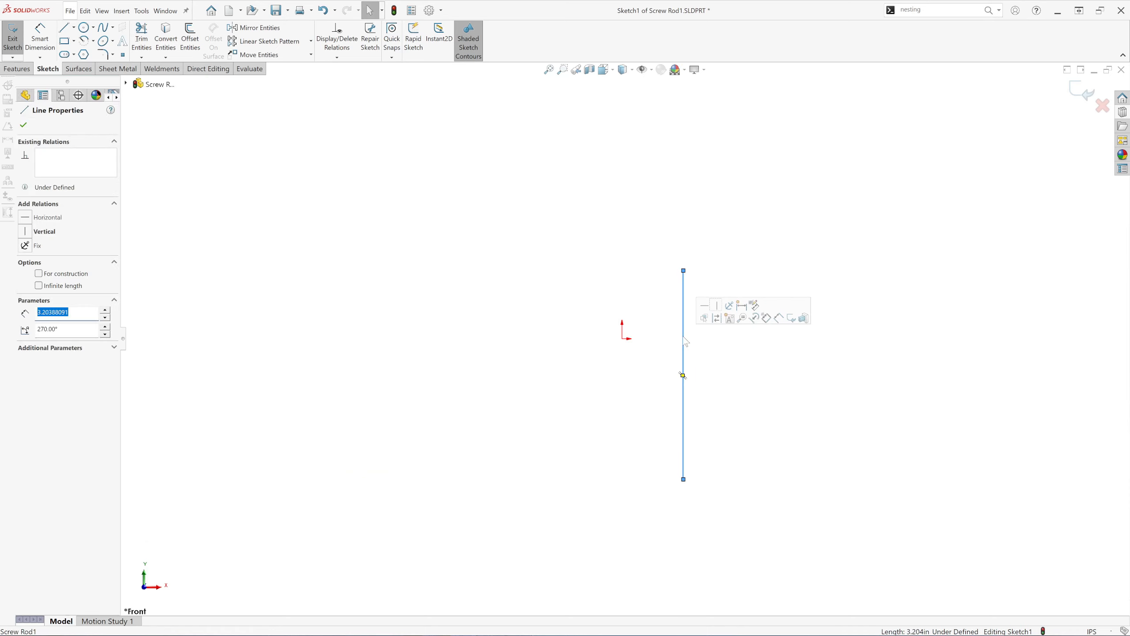
{"action": "left_click", "coordinate": [683, 270]}
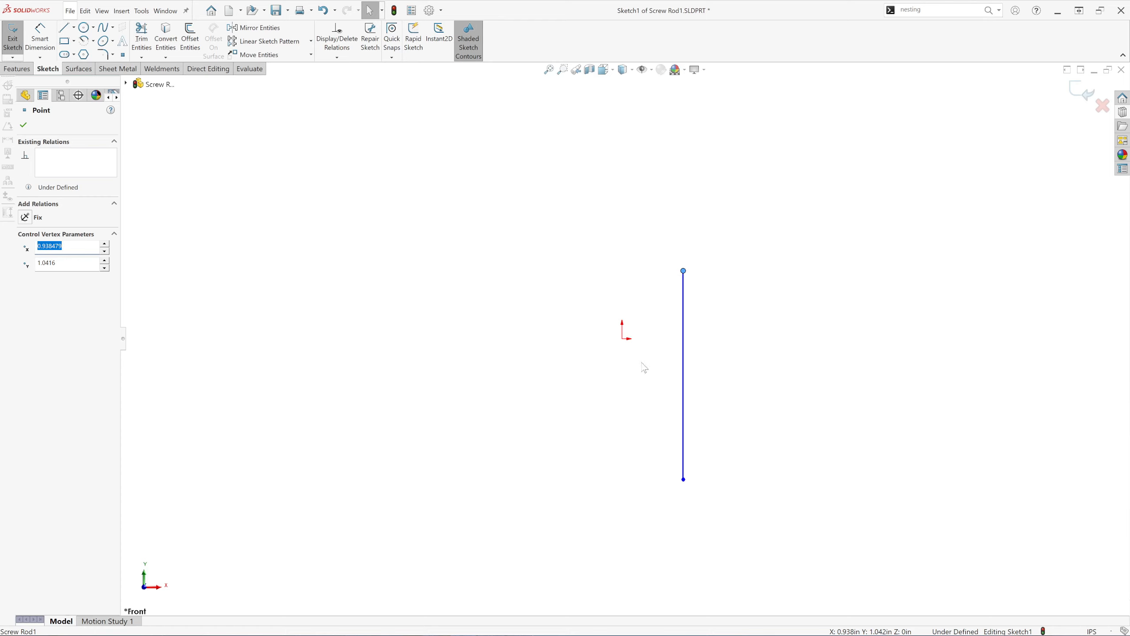
{"action": "left_click", "coordinate": [622, 338], "text": "ctrl"}
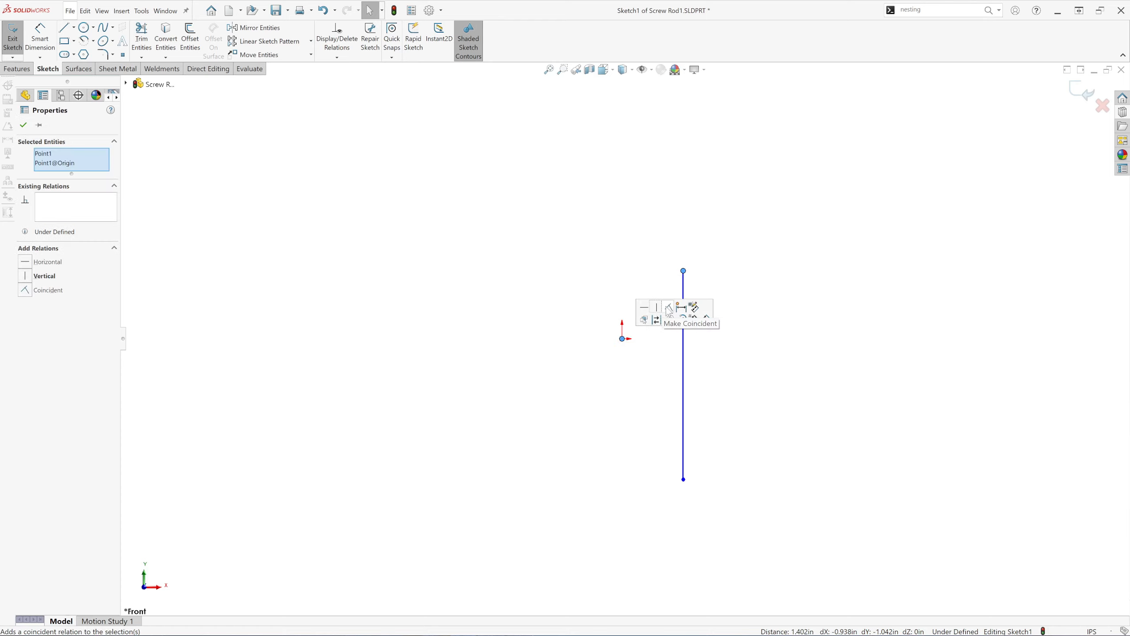
{"action": "left_click", "coordinate": [669, 309]}
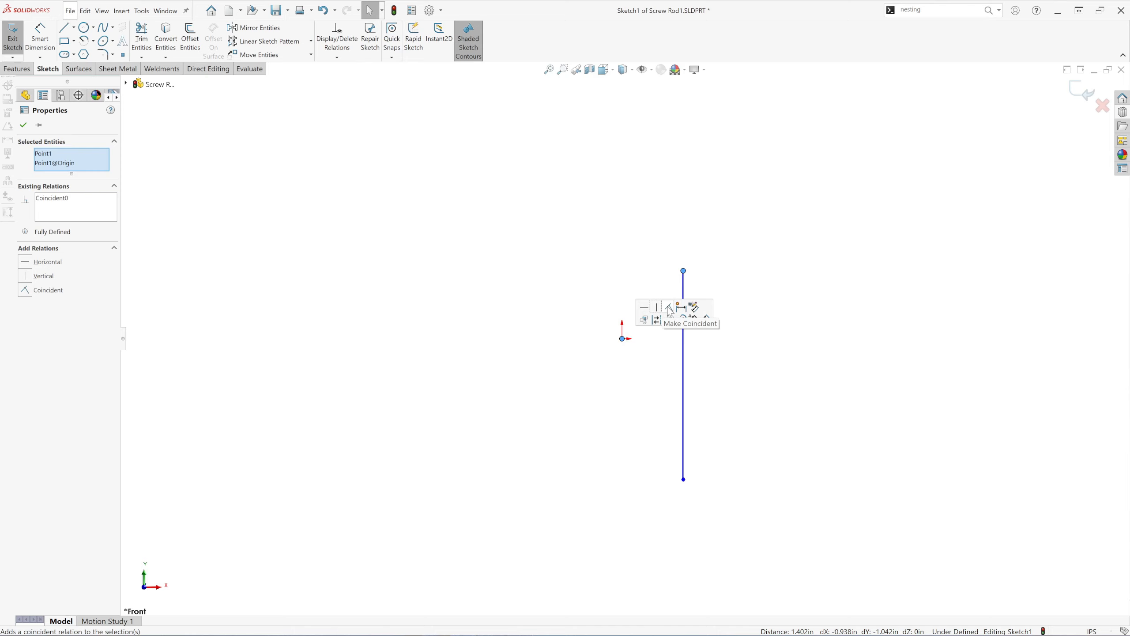
{"action": "left_click", "coordinate": [23, 126]}
{"action": "scroll", "coordinate": [727, 485], "scroll_direction": "down", "scroll_amount": 2}
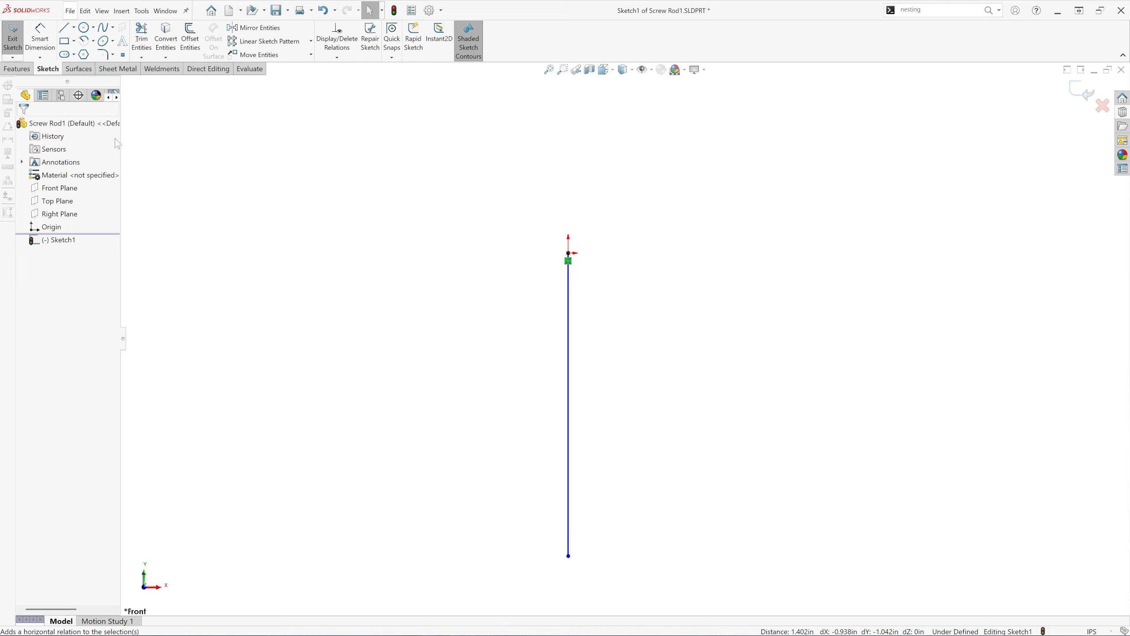
Step: Sketch the closed stepped half-profile from the origin, about 0.81 in wide above a 0.17 in high notch and 0.73 in wide at its base
{"action": "left_click", "coordinate": [64, 29]}
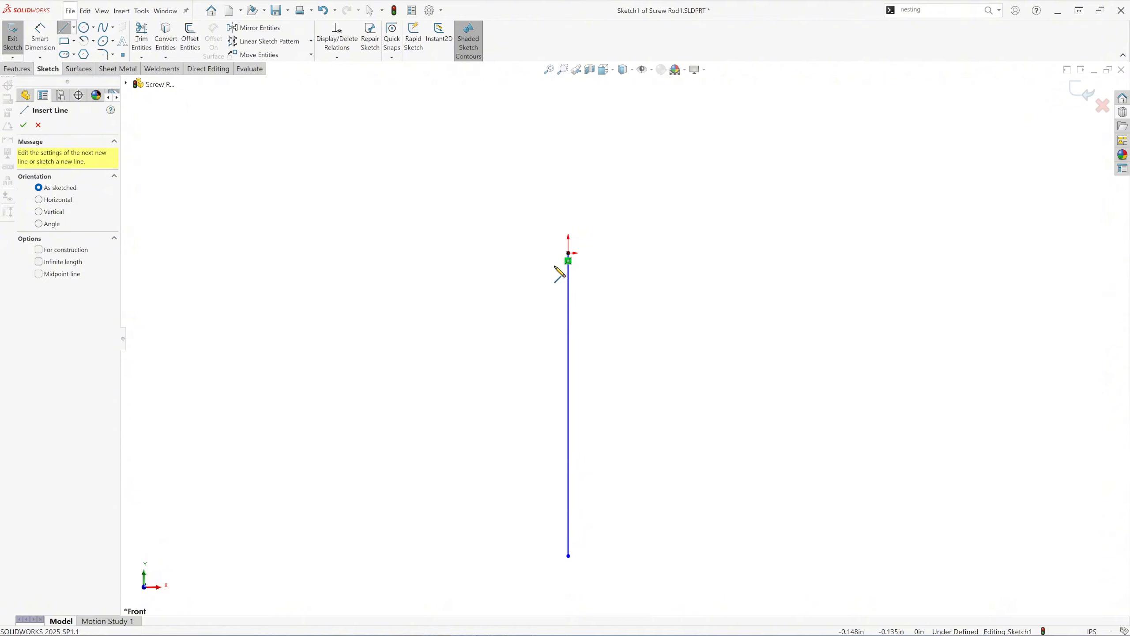
{"action": "left_click", "coordinate": [569, 253]}
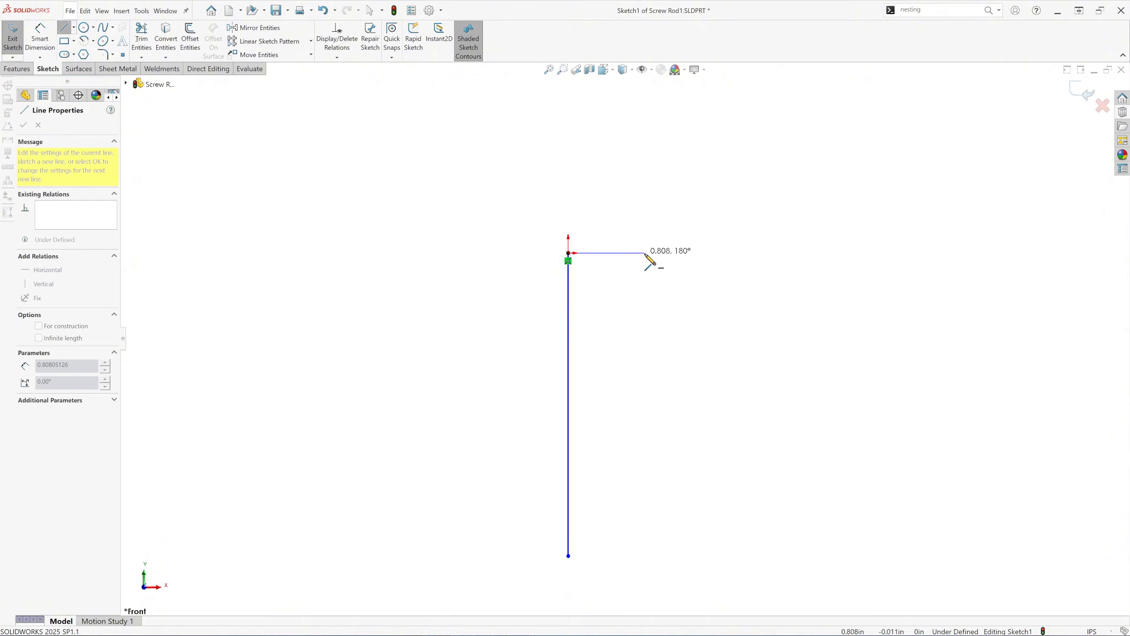
{"action": "left_click", "coordinate": [644, 253]}
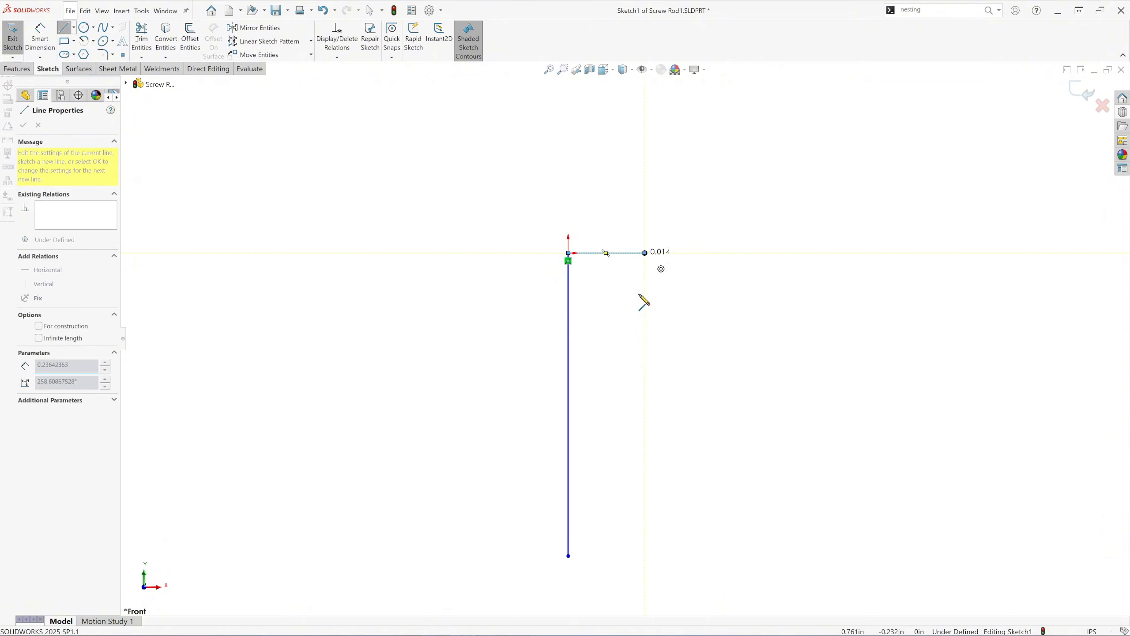
{"action": "left_click", "coordinate": [644, 356]}
{"action": "left_click", "coordinate": [629, 355]}
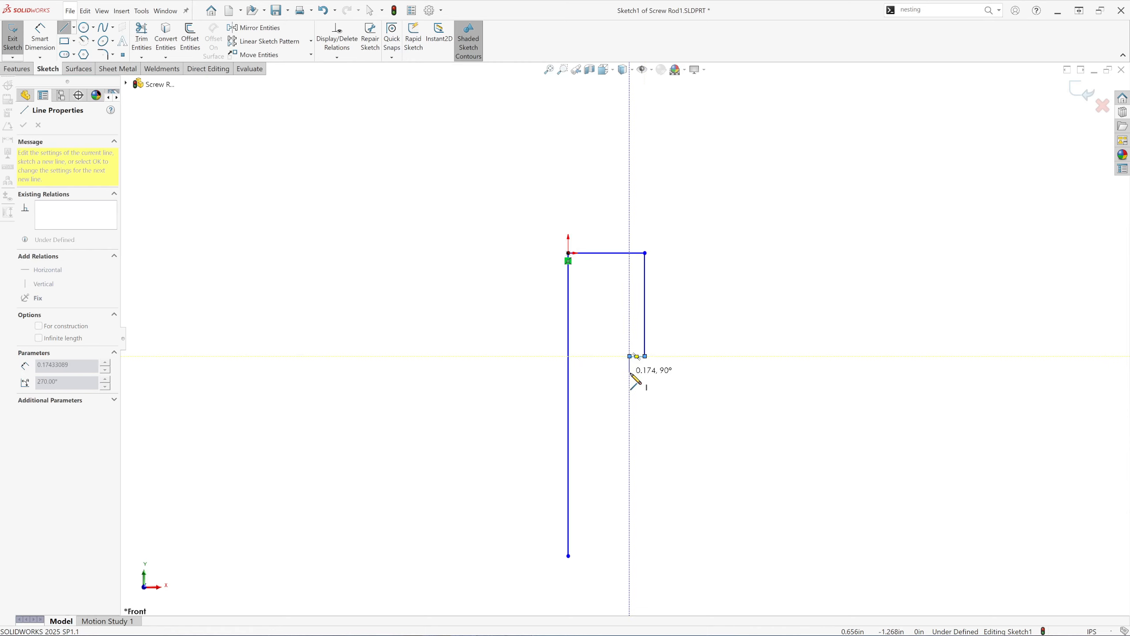
{"action": "left_click", "coordinate": [629, 373]}
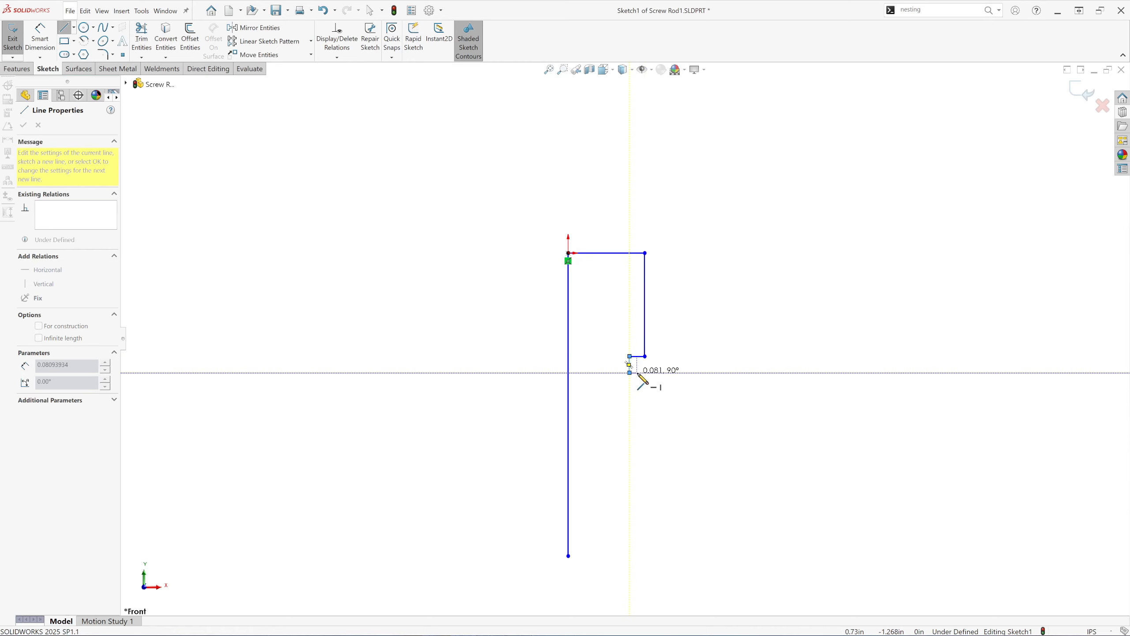
{"action": "left_click", "coordinate": [637, 555]}
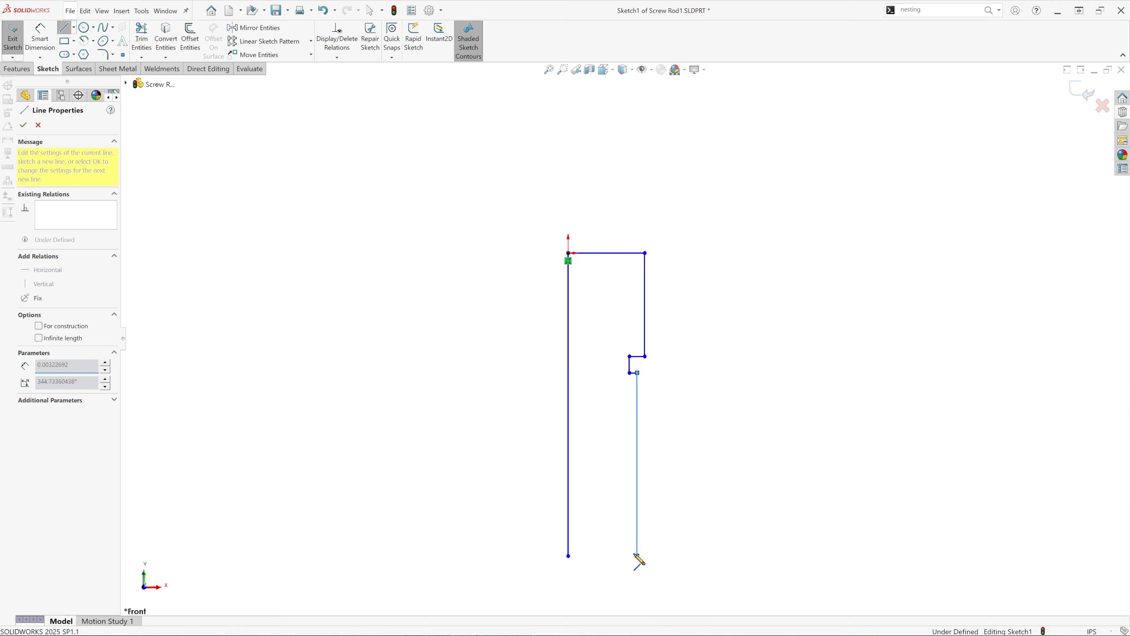
{"action": "left_click", "coordinate": [569, 555]}
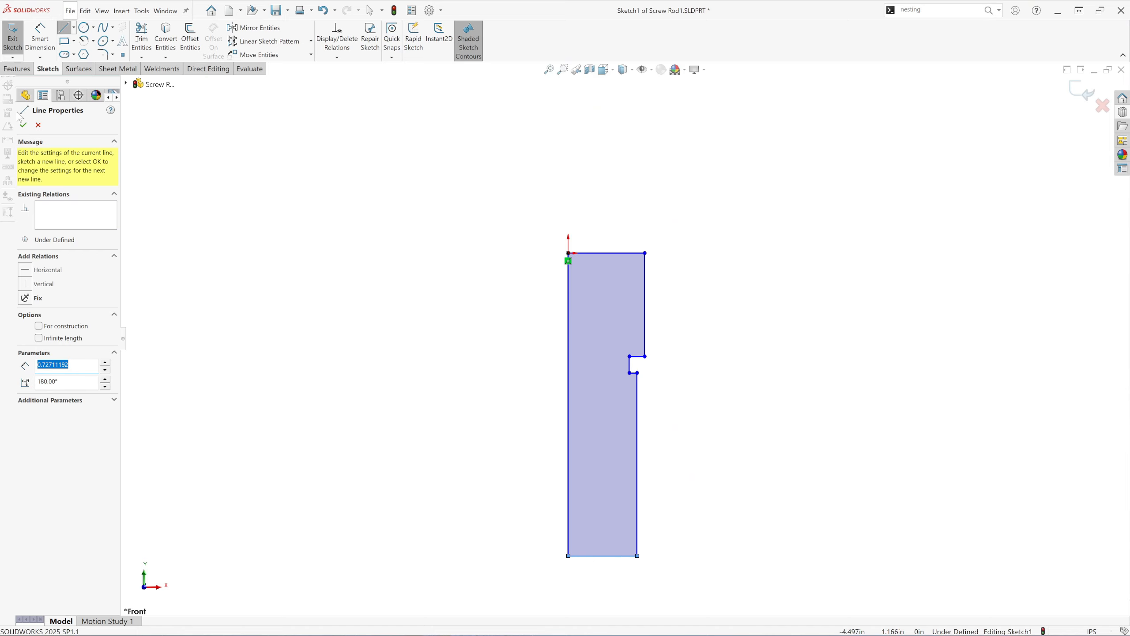
{"action": "left_click", "coordinate": [24, 125]}
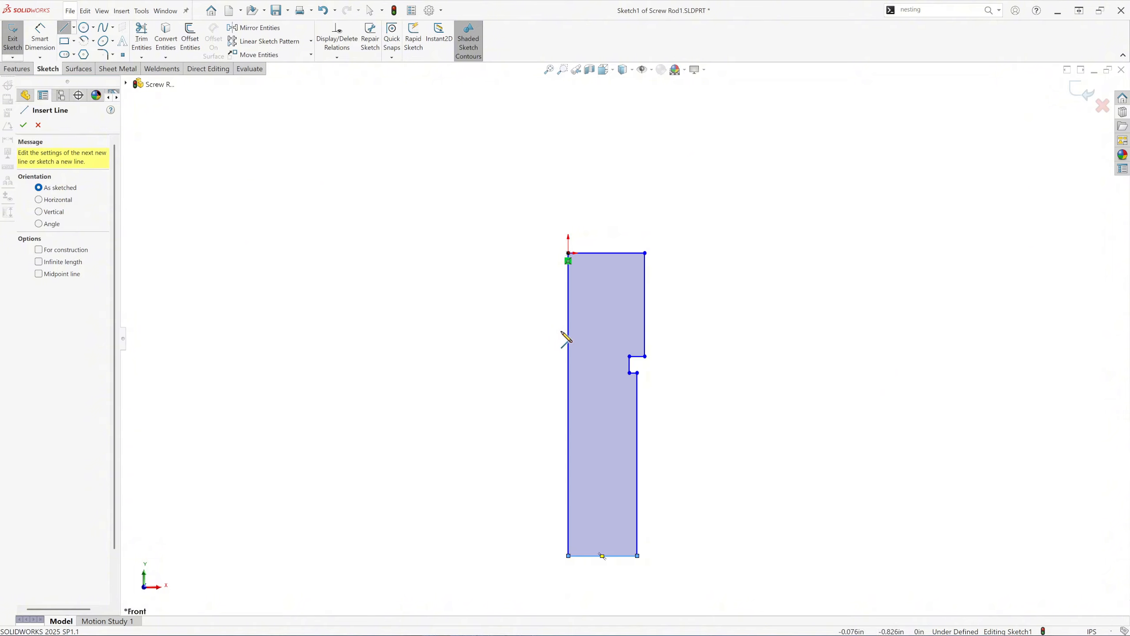
{"action": "left_click", "coordinate": [23, 126]}
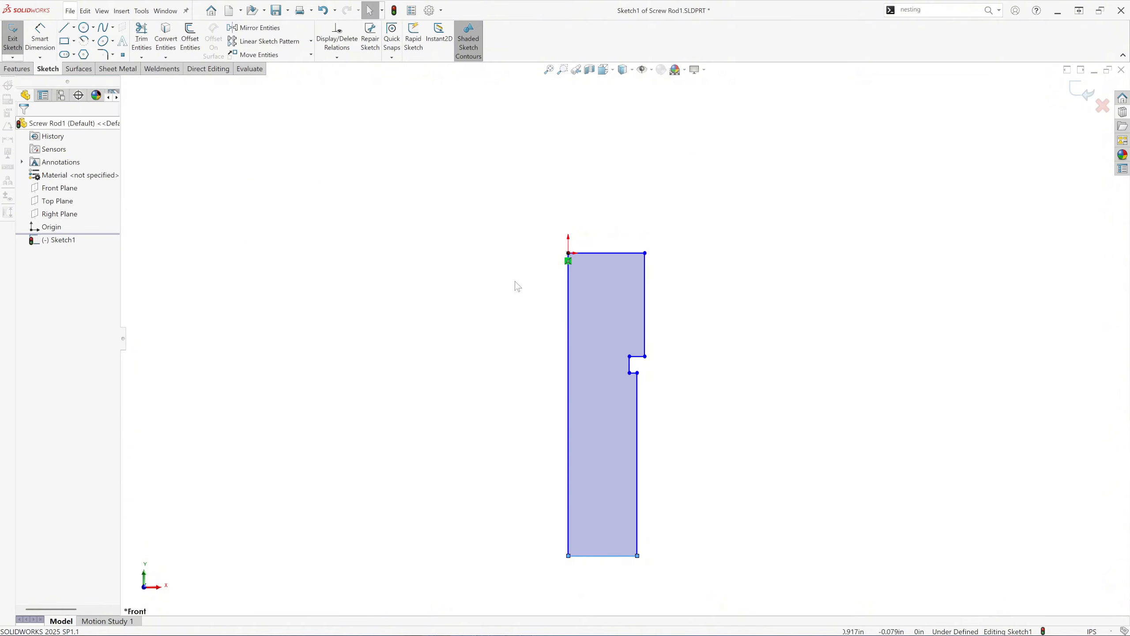
Step: Add a Vertical relation to the four upright lines of the profile, including the short notch line
{"action": "left_click", "coordinate": [568, 338]}
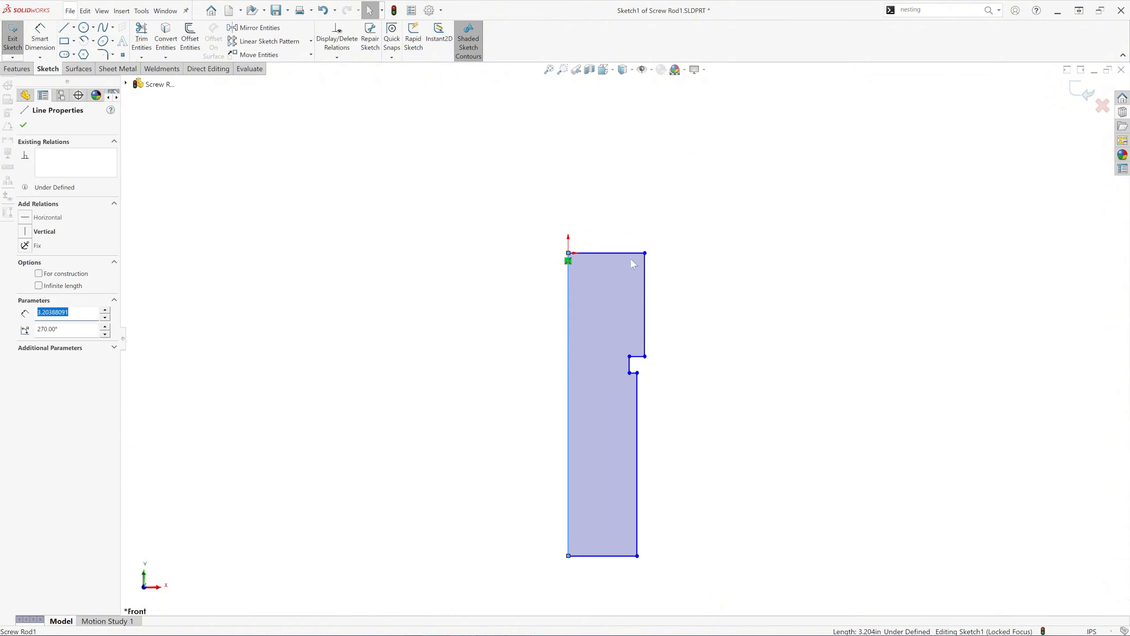
{"action": "left_click", "coordinate": [645, 289], "text": "ctrl"}
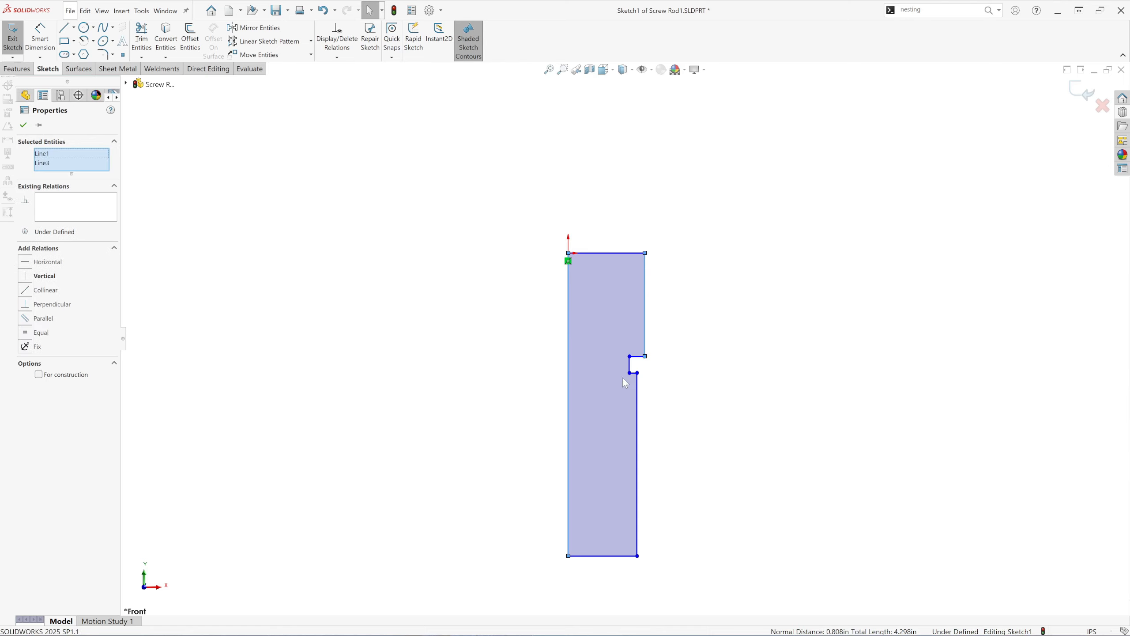
{"action": "left_click", "coordinate": [630, 366], "text": "ctrl"}
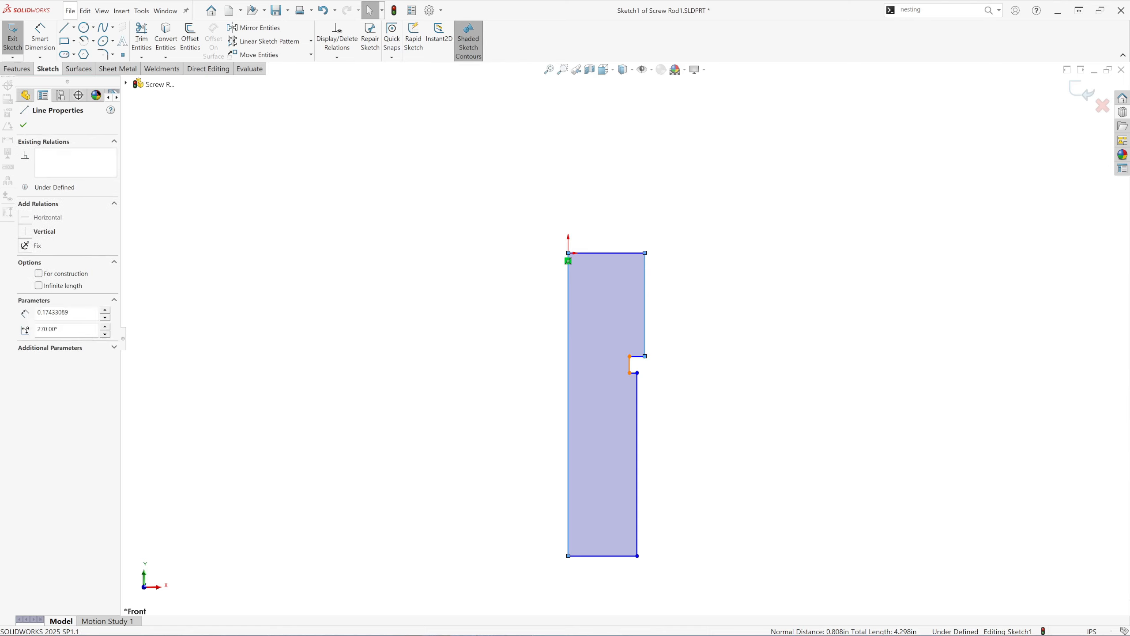
{"action": "left_click", "coordinate": [638, 437], "text": "ctrl"}
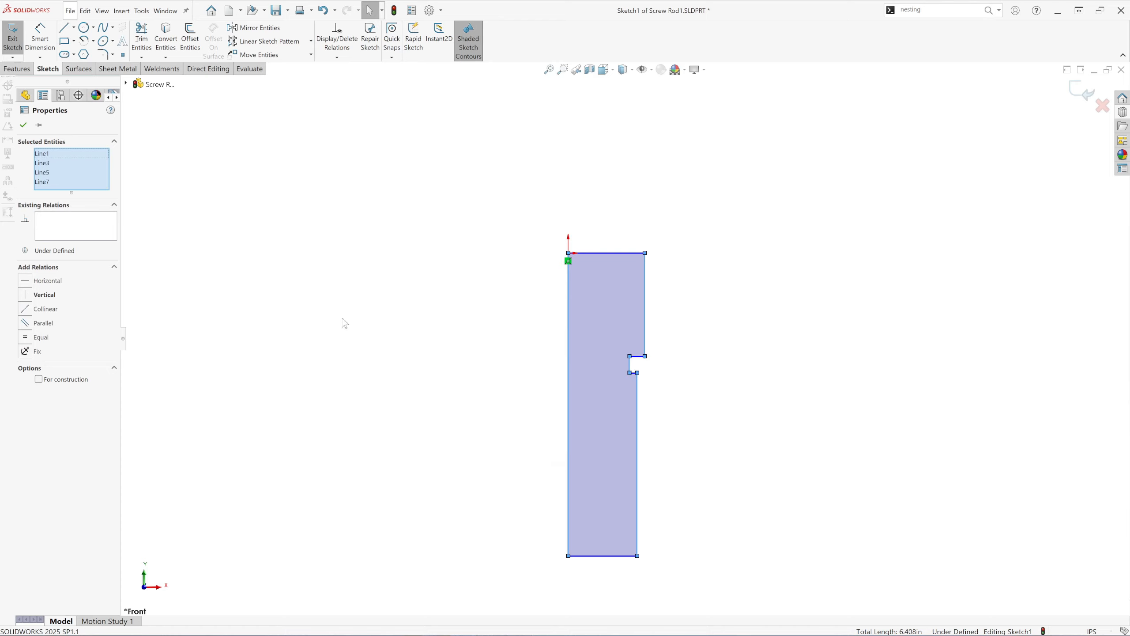
{"action": "left_click", "coordinate": [25, 296]}
{"action": "left_click", "coordinate": [24, 127]}
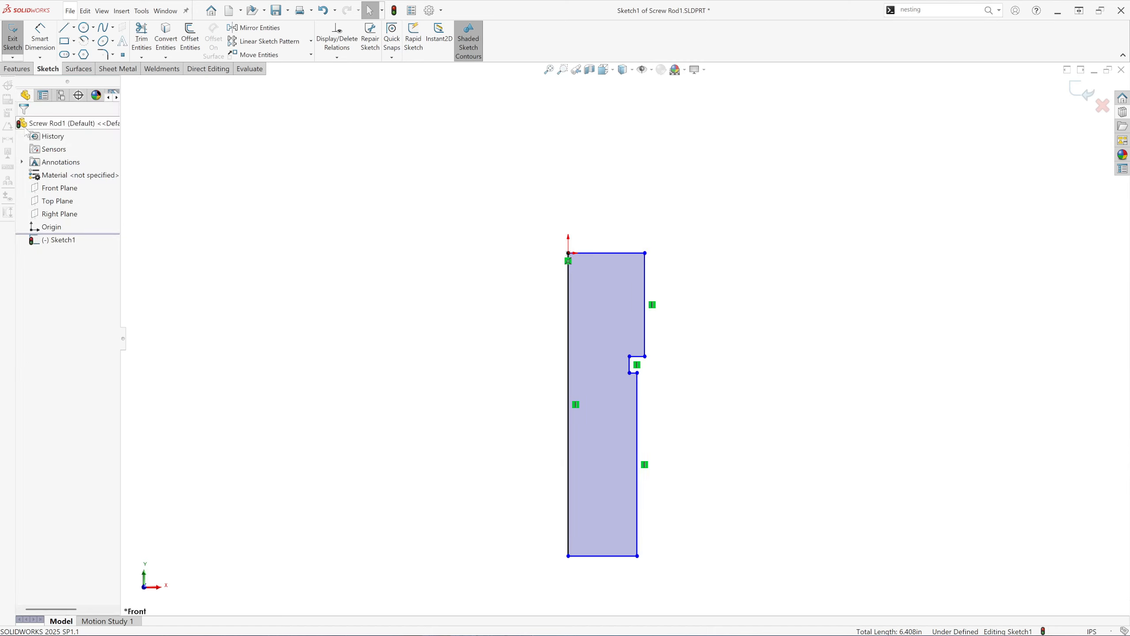
Step: Add a Horizontal relation to the four level lines of the profile: the upper edge, both notch lines and the base
{"action": "left_click", "coordinate": [610, 253]}
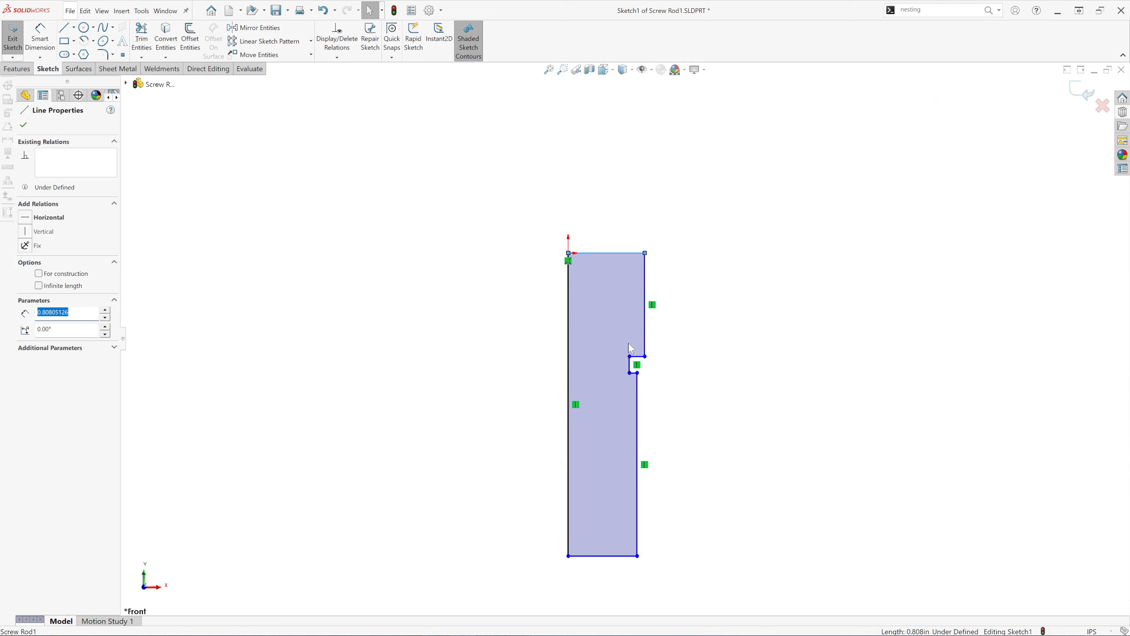
{"action": "left_click", "coordinate": [636, 357], "text": "ctrl"}
{"action": "left_click", "coordinate": [633, 373], "text": "ctrl"}
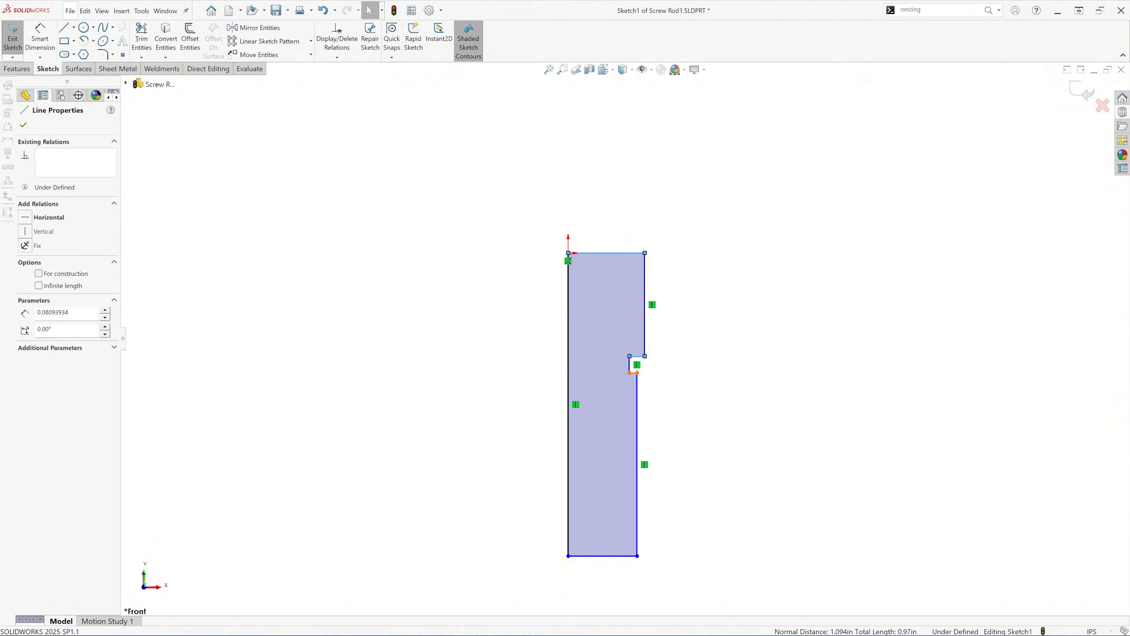
{"action": "left_click", "coordinate": [605, 556], "text": "ctrl"}
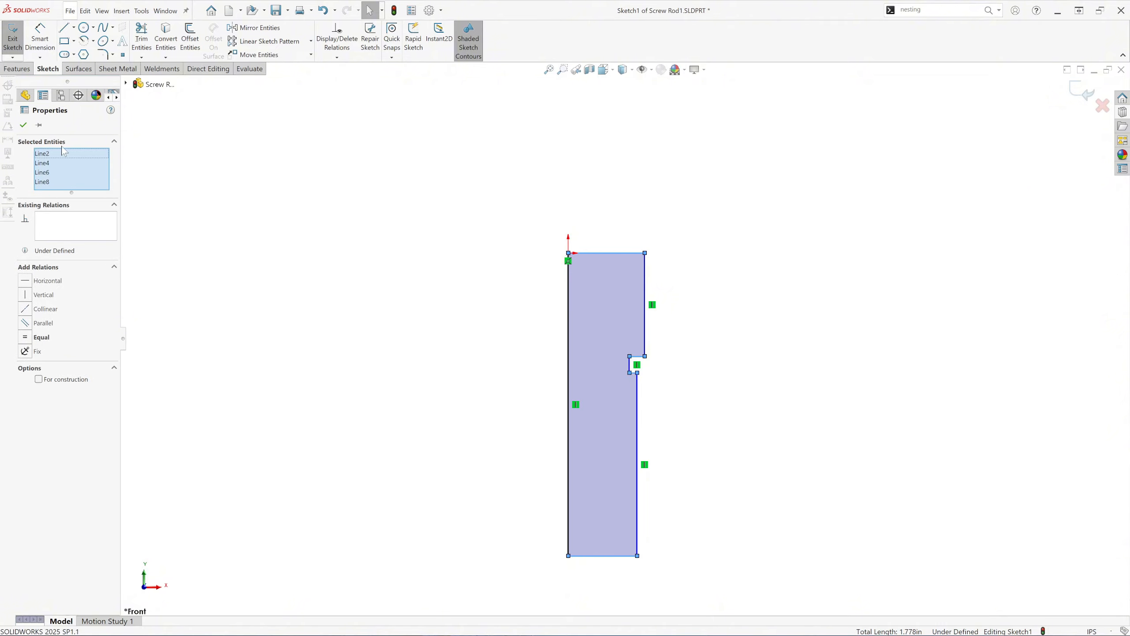
{"action": "left_click", "coordinate": [26, 281]}
{"action": "left_click", "coordinate": [22, 125]}
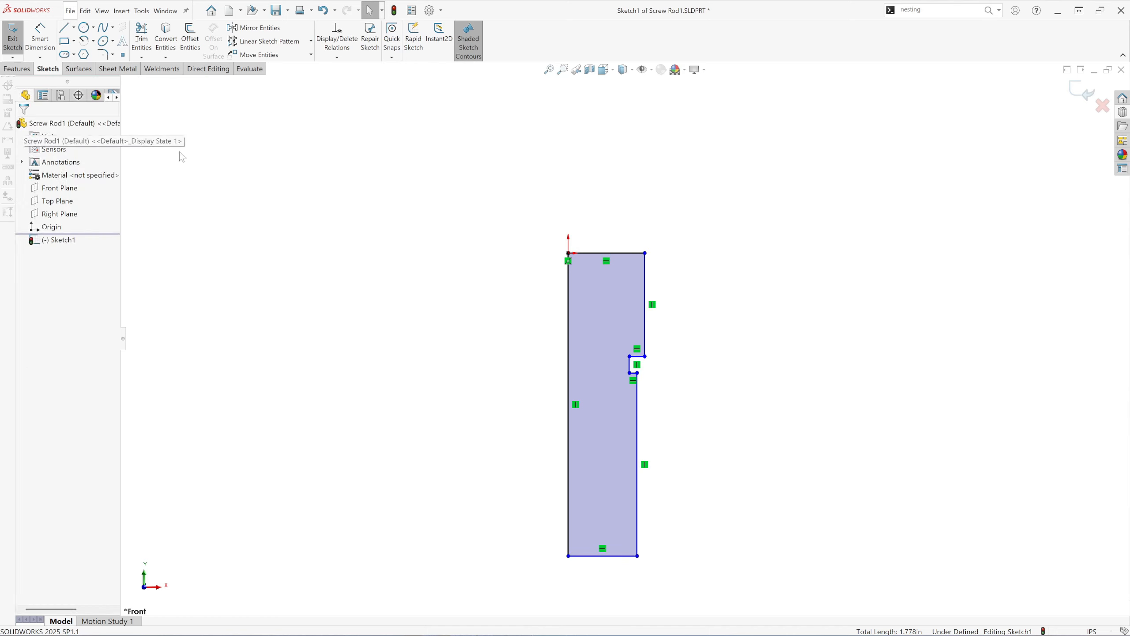
Step: Dimension the long vertical line running down from the origin and set its length to 3 in
{"action": "left_click", "coordinate": [40, 36]}
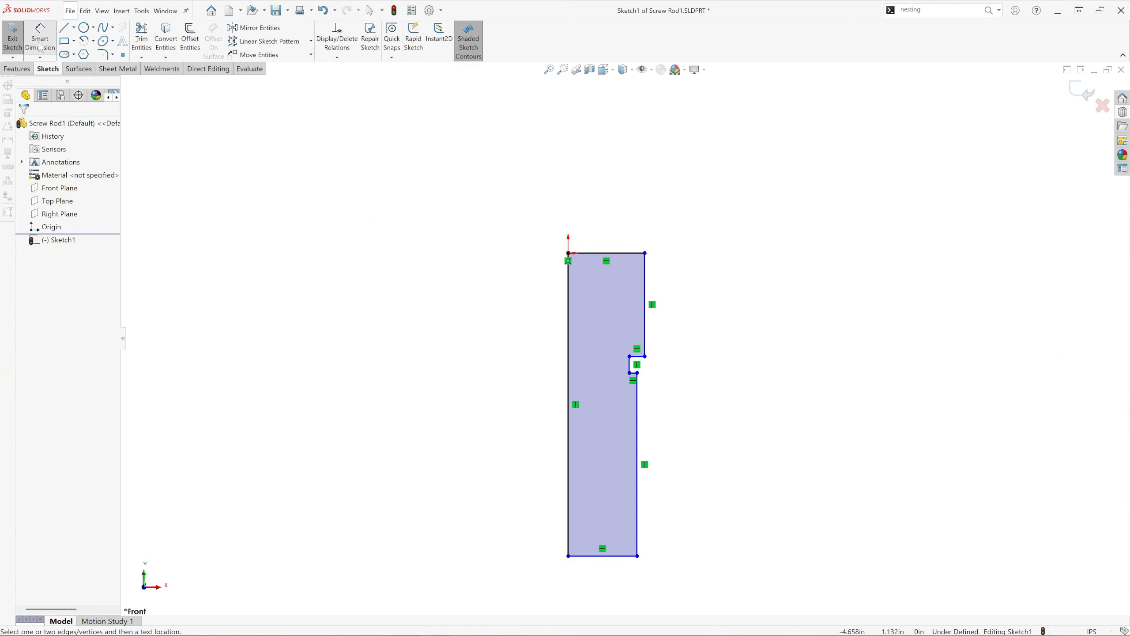
{"action": "left_click", "coordinate": [568, 398]}
{"action": "left_click", "coordinate": [510, 398]}
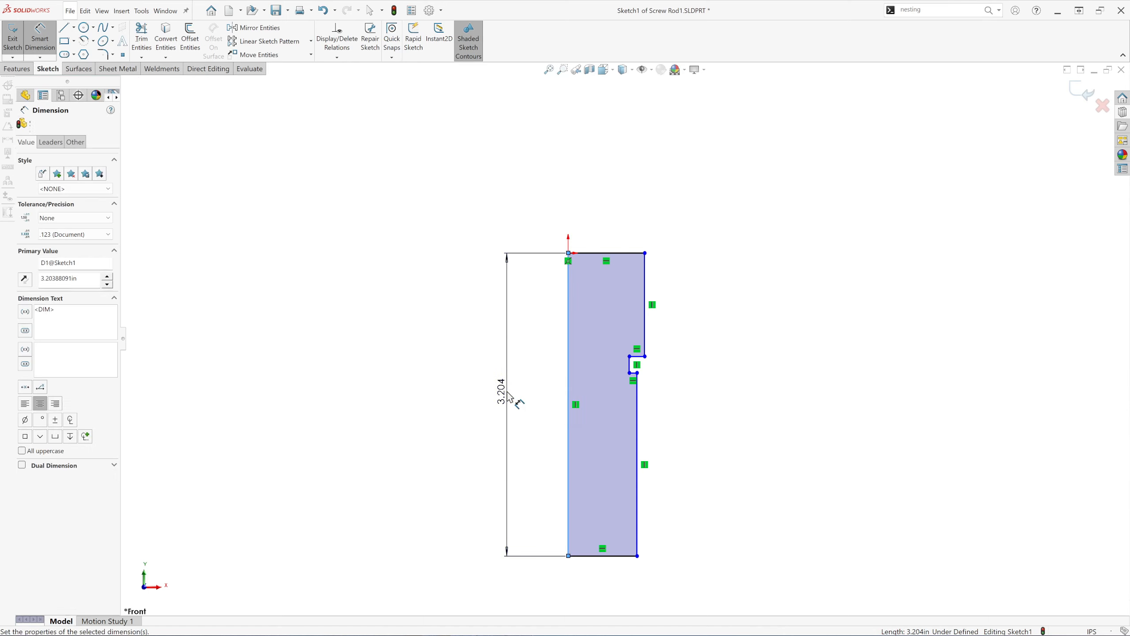
{"action": "type", "text": "3"}
{"action": "key", "text": "Return"}
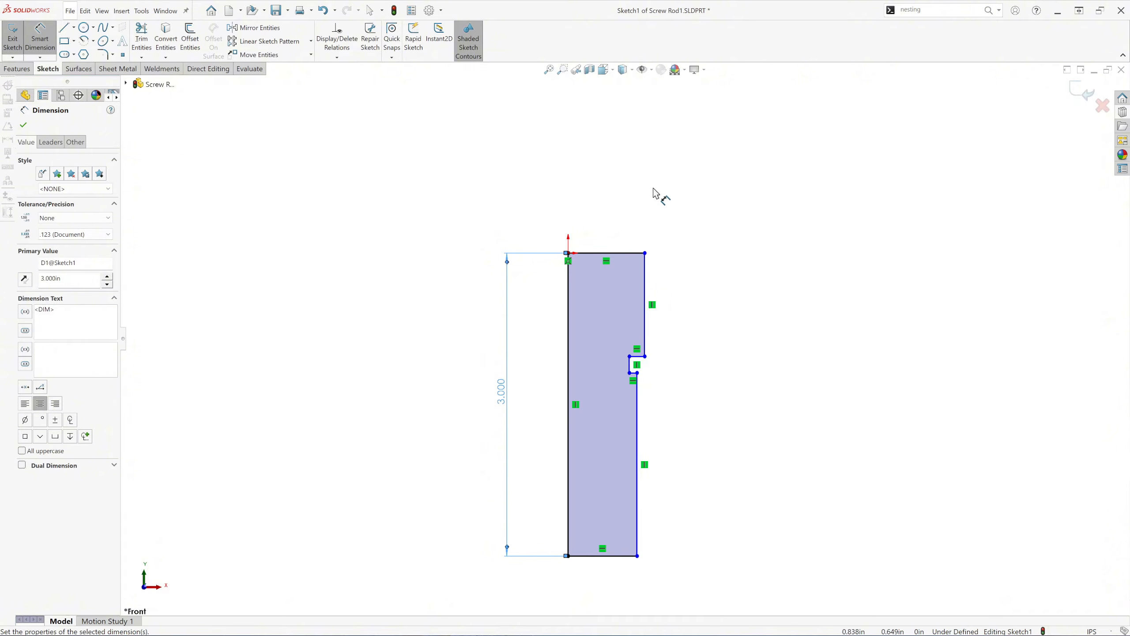
Step: Dimension the upper horizontal edge of the profile and set its width to 0.375 in
{"action": "left_click", "coordinate": [621, 255]}
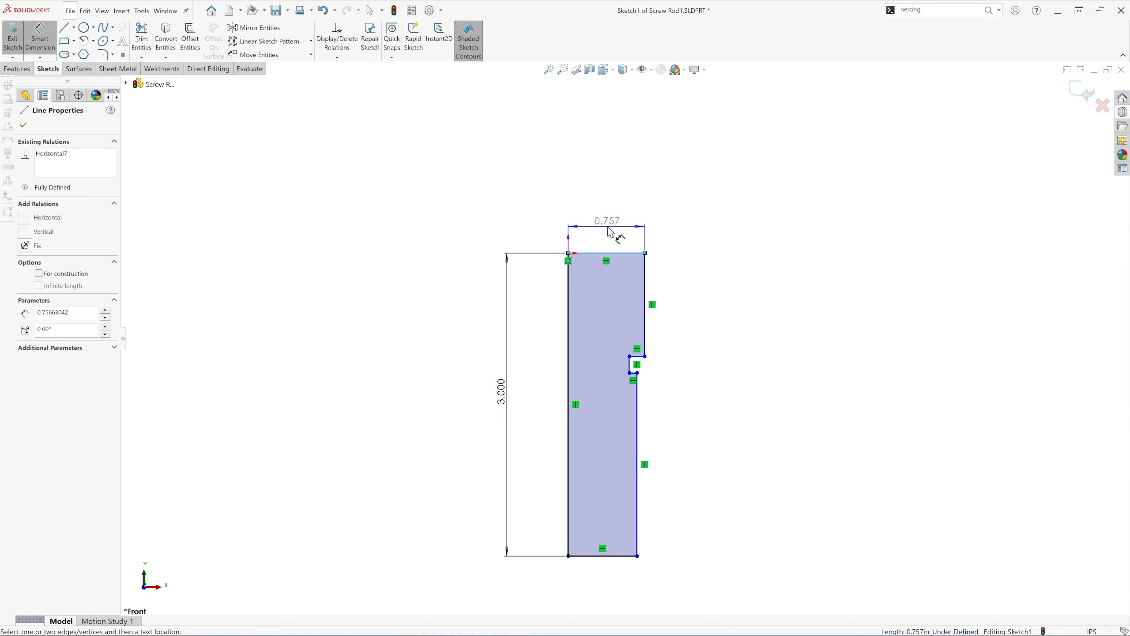
{"action": "left_click", "coordinate": [609, 236]}
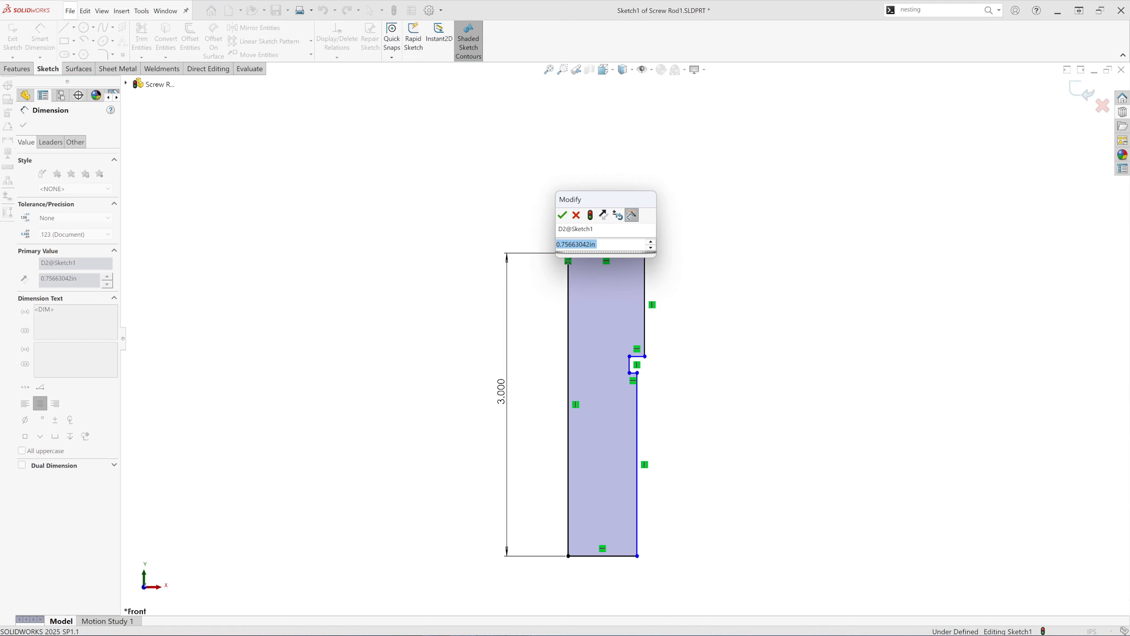
{"action": "type", "text": ".375"}
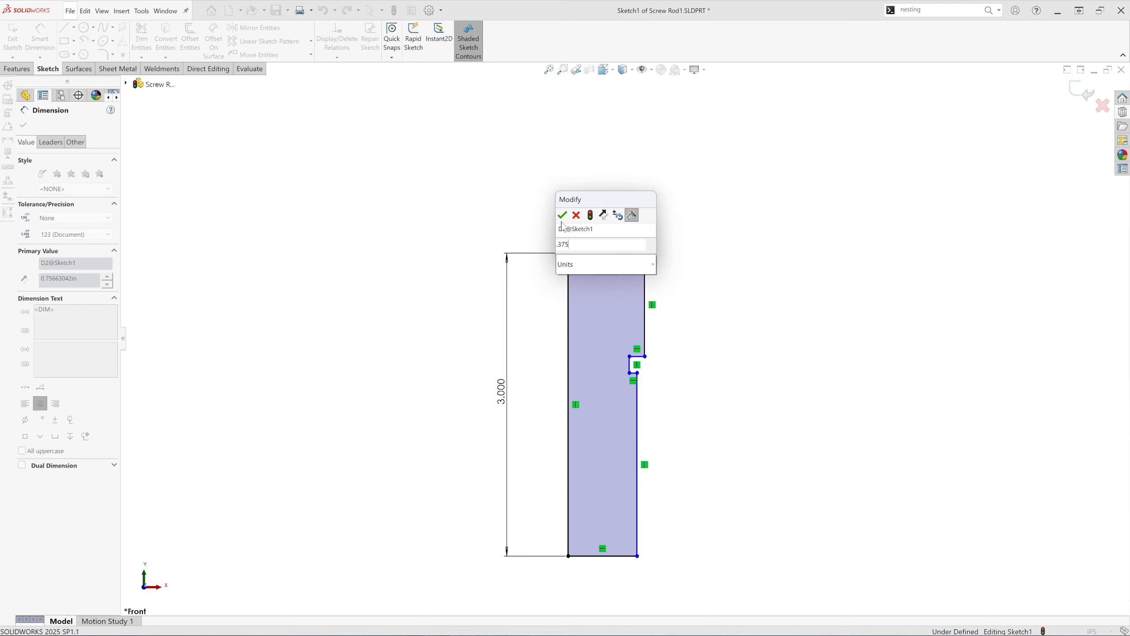
{"action": "left_click", "coordinate": [564, 218]}
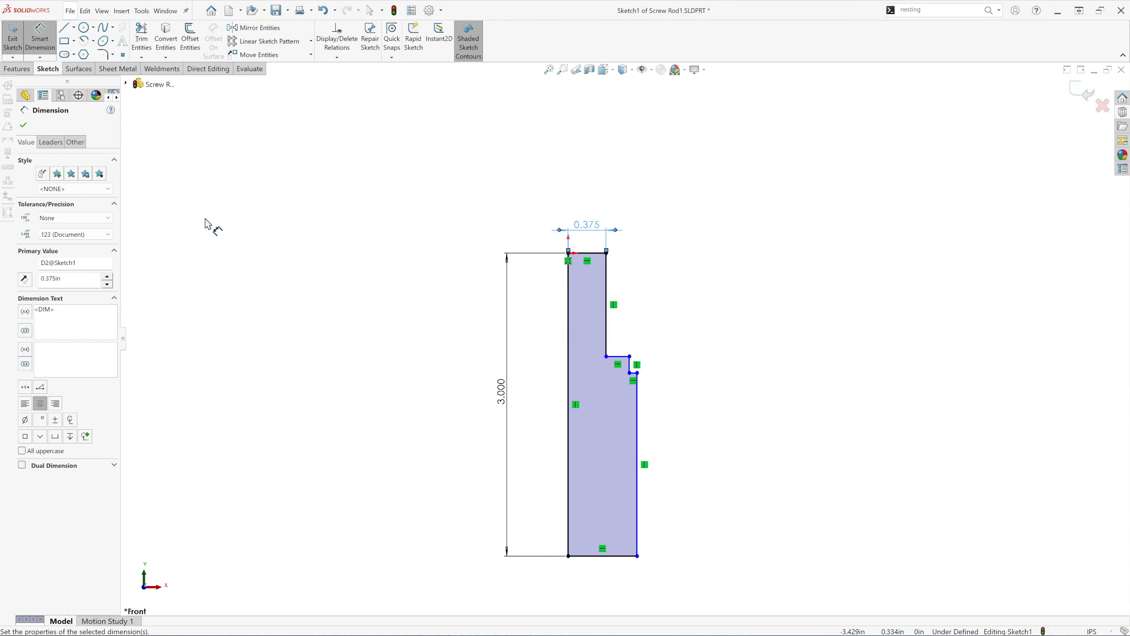
Step: Dimension the base line of the profile and set its width to 0.3125 in
{"action": "left_click", "coordinate": [605, 556]}
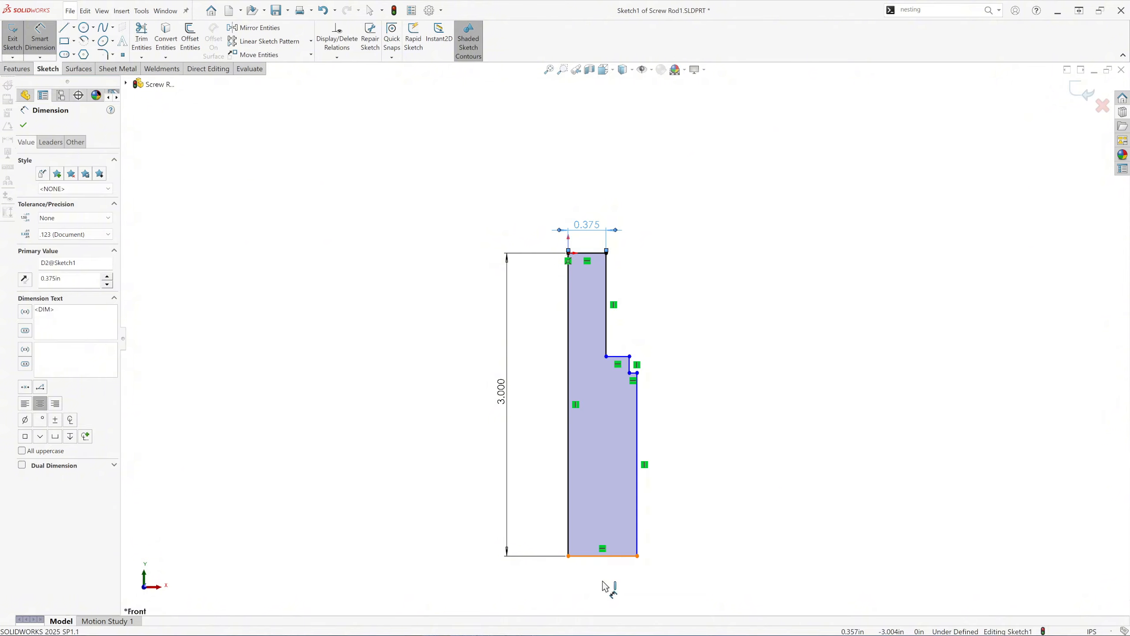
{"action": "left_click", "coordinate": [605, 588]}
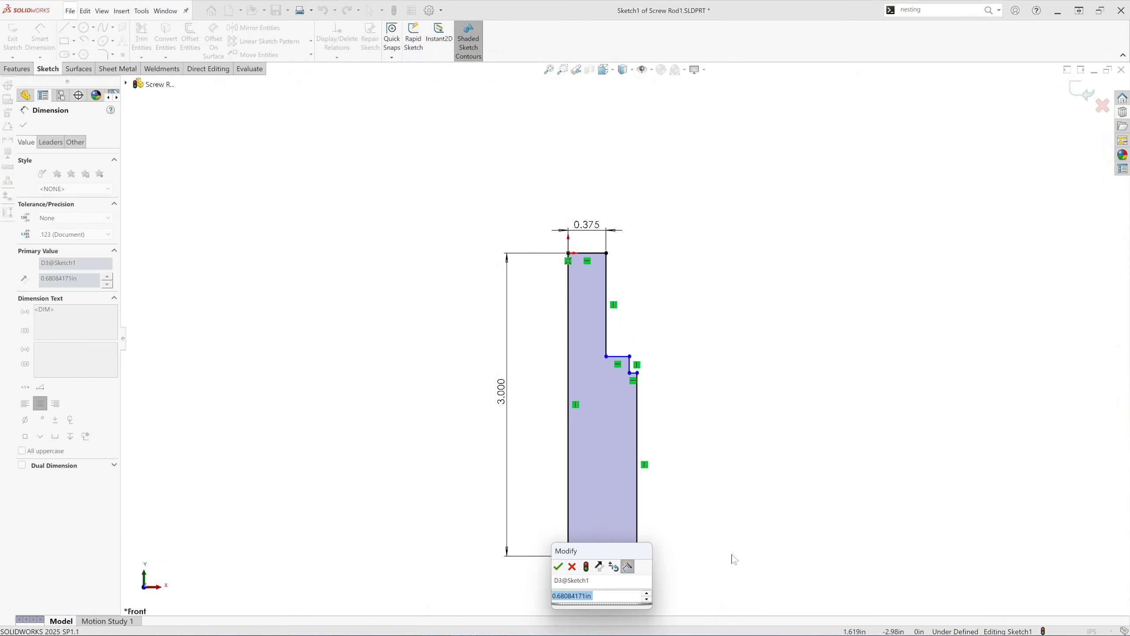
{"action": "type", "text": ".31"}
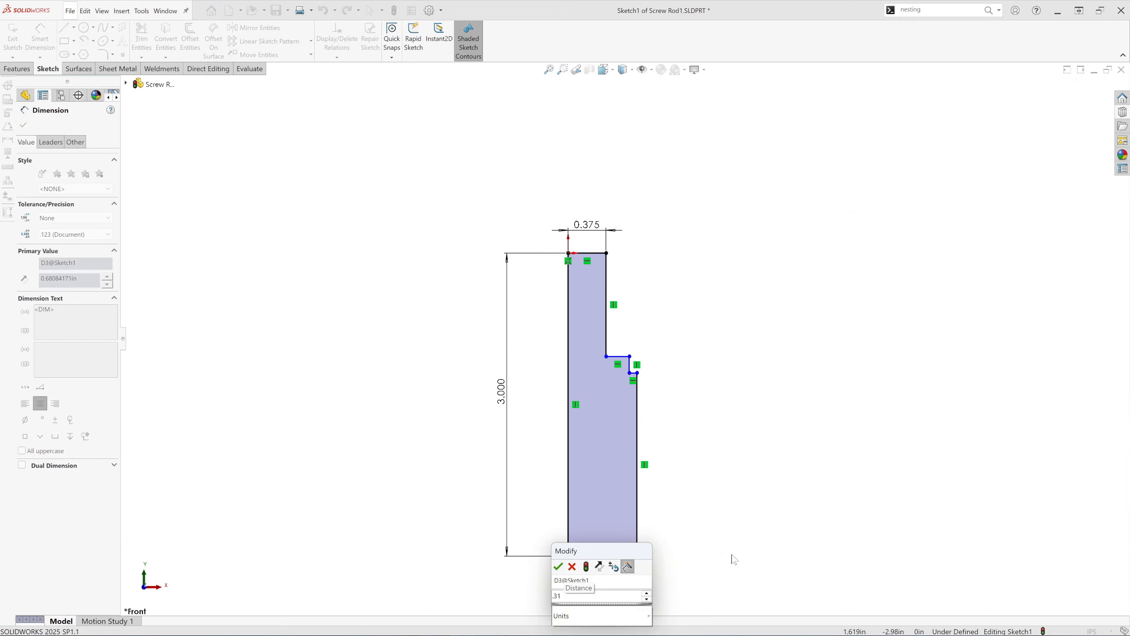
{"action": "type", "text": "25"}
{"action": "left_click", "coordinate": [562, 565]}
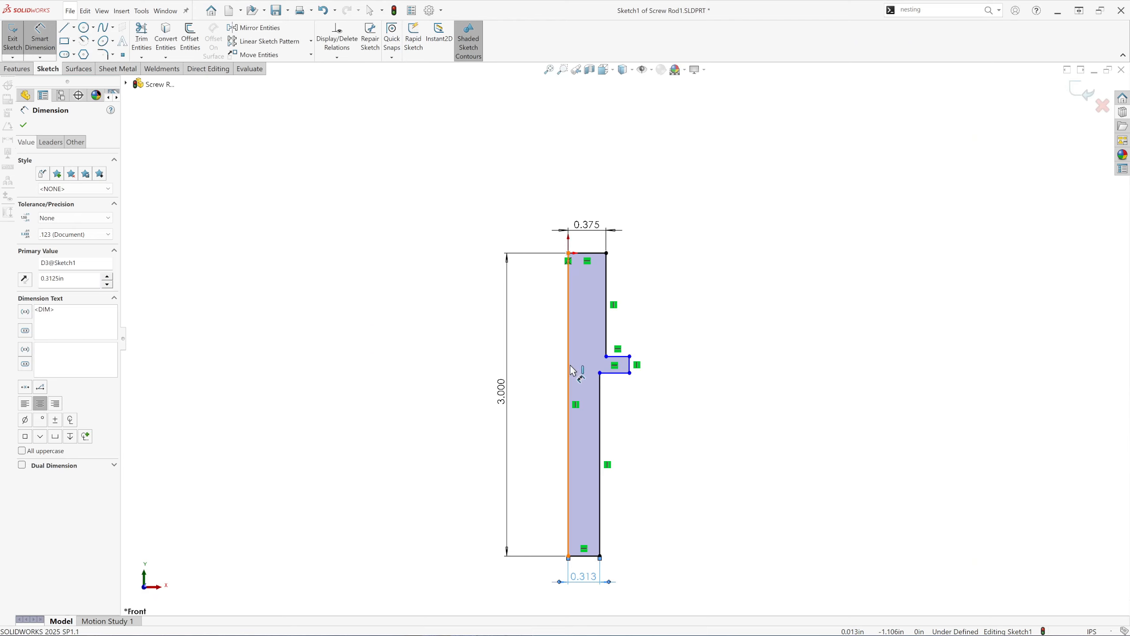
Step: Dimension the distance from the long axis line to the short vertical notch line as 0.275 in
{"action": "left_click", "coordinate": [632, 370]}
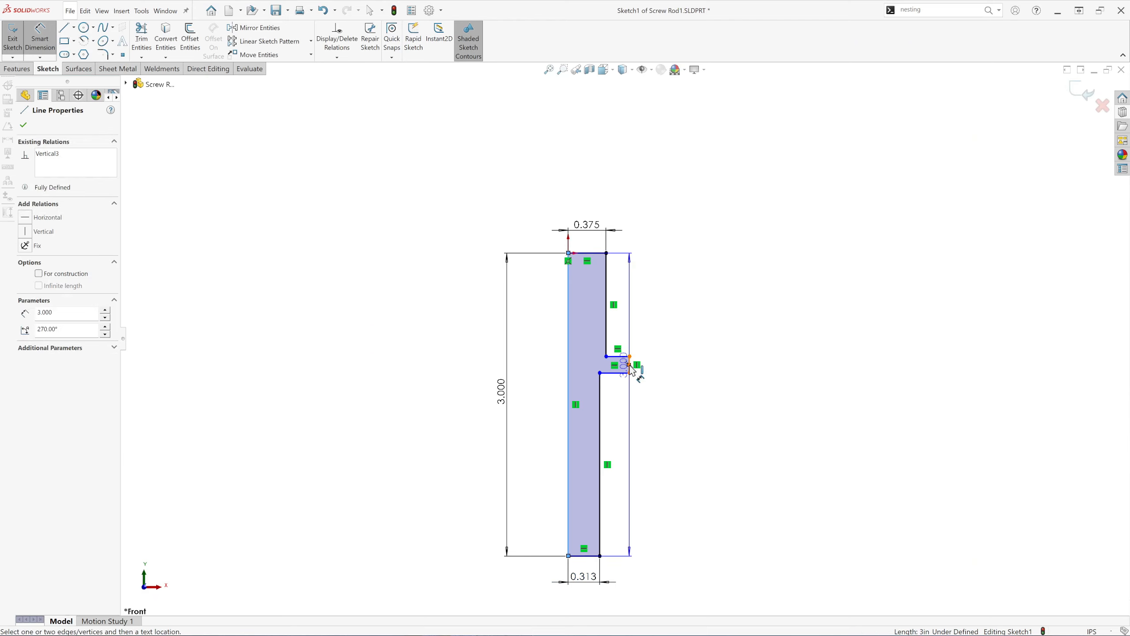
{"action": "left_click", "coordinate": [630, 366]}
{"action": "left_click", "coordinate": [592, 369]}
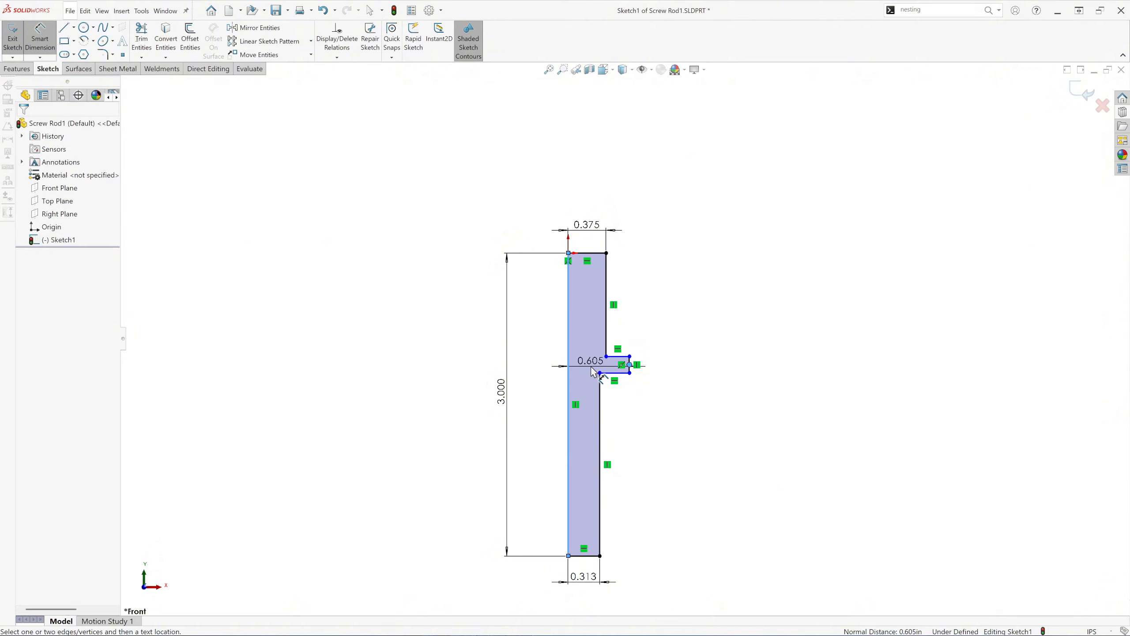
{"action": "type", "text": ".27"}
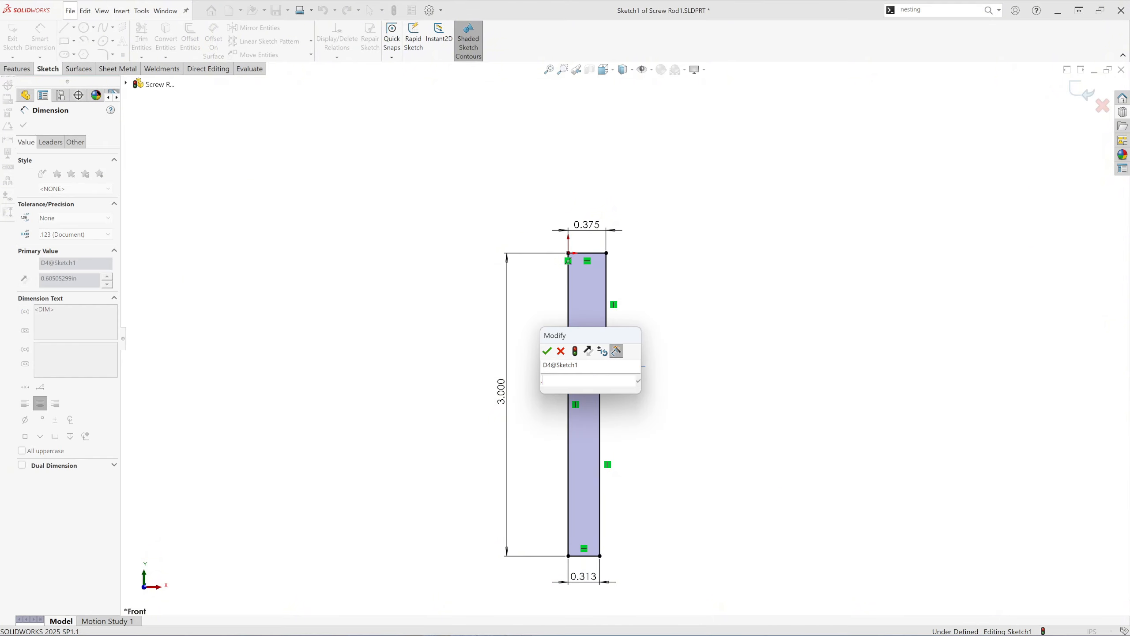
{"action": "type", "text": "5"}
{"action": "left_click", "coordinate": [548, 352]}
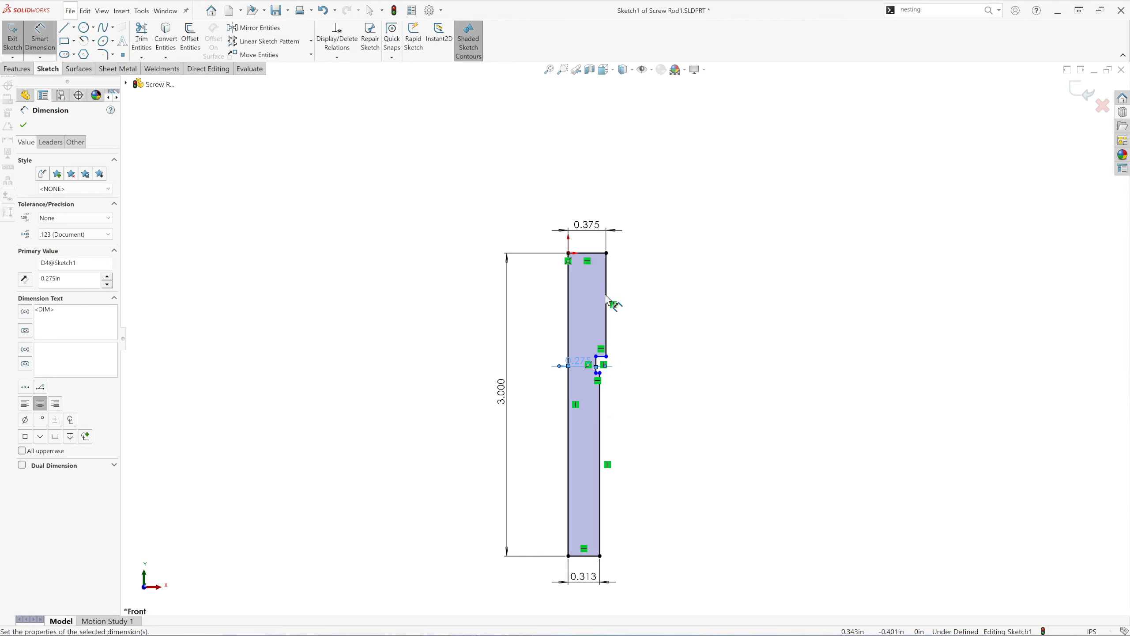
Step: Dimension the outer vertical line of the wide section above the notch and set its length to 1 in
{"action": "left_click", "coordinate": [650, 299]}
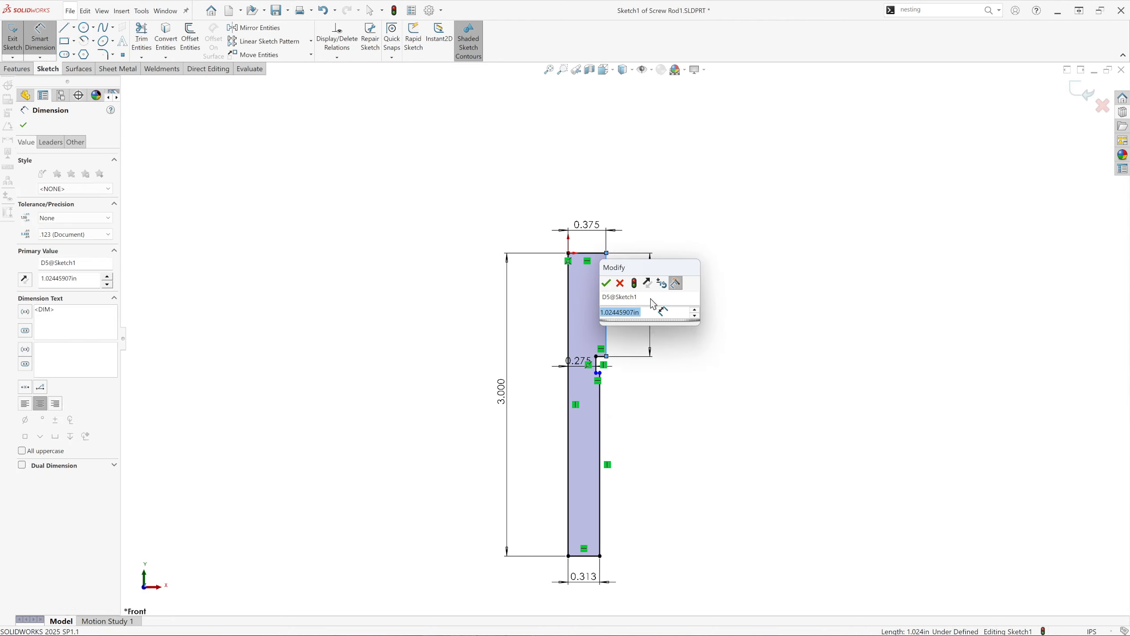
{"action": "key", "text": "Return"}
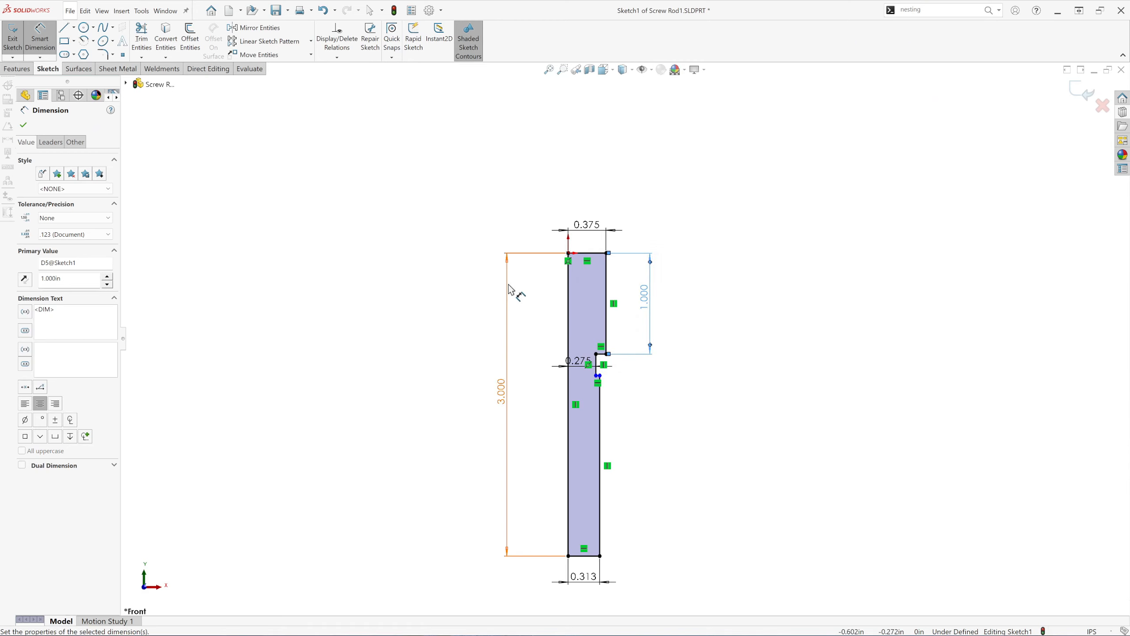
{"action": "key", "text": "Escape"}
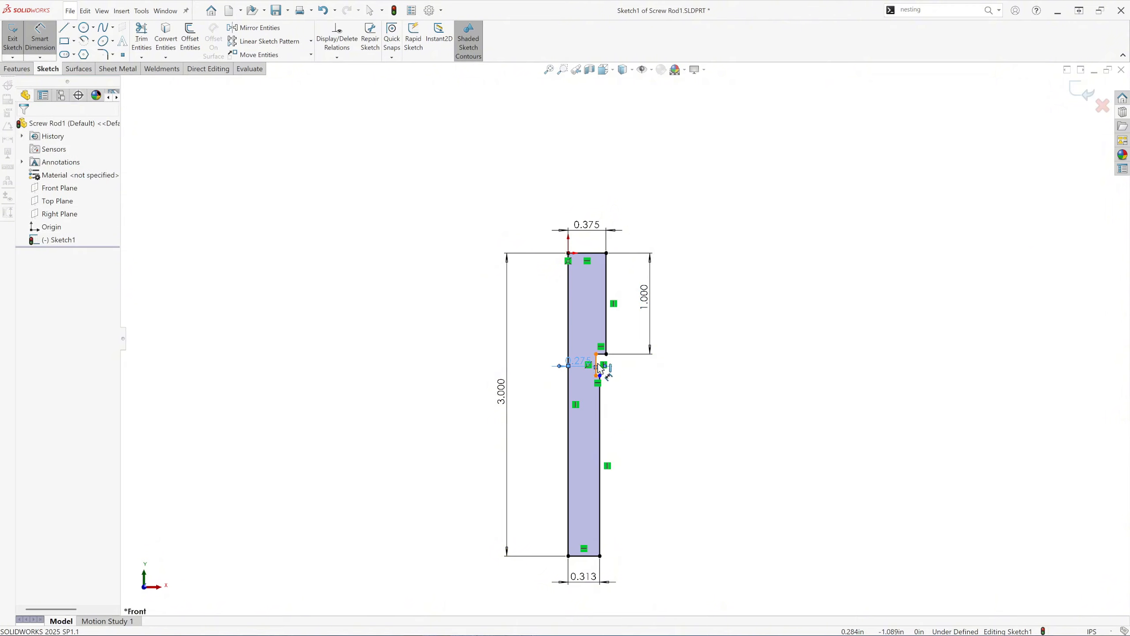
Step: Dimension the short vertical notch line and set the notch height to 0.07 in
{"action": "left_click", "coordinate": [610, 367]}
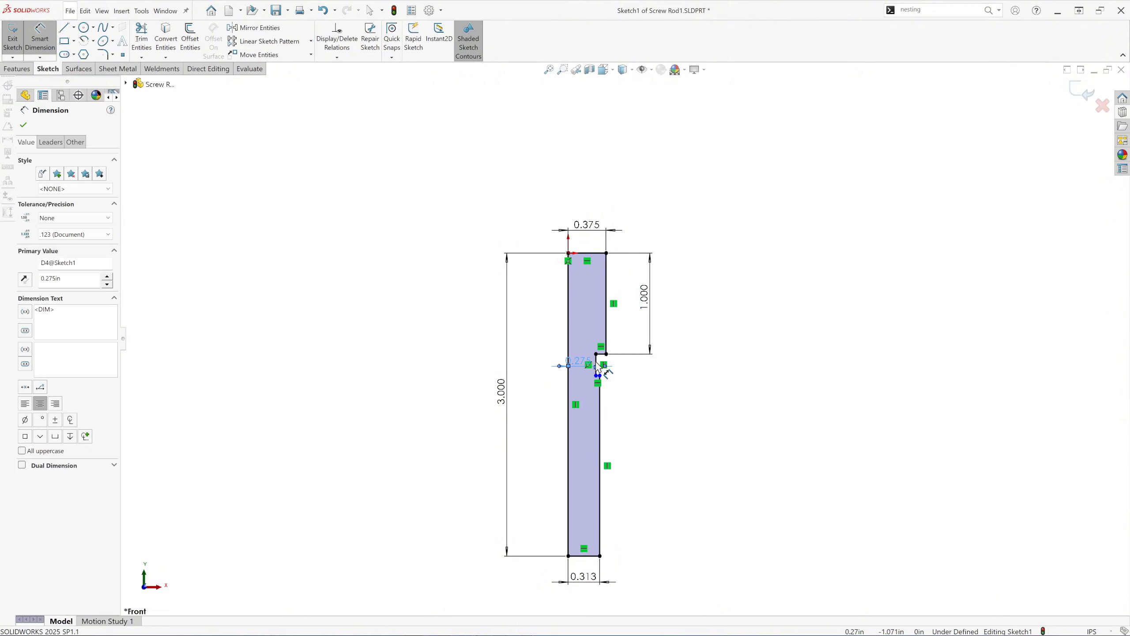
{"action": "left_click", "coordinate": [603, 368]}
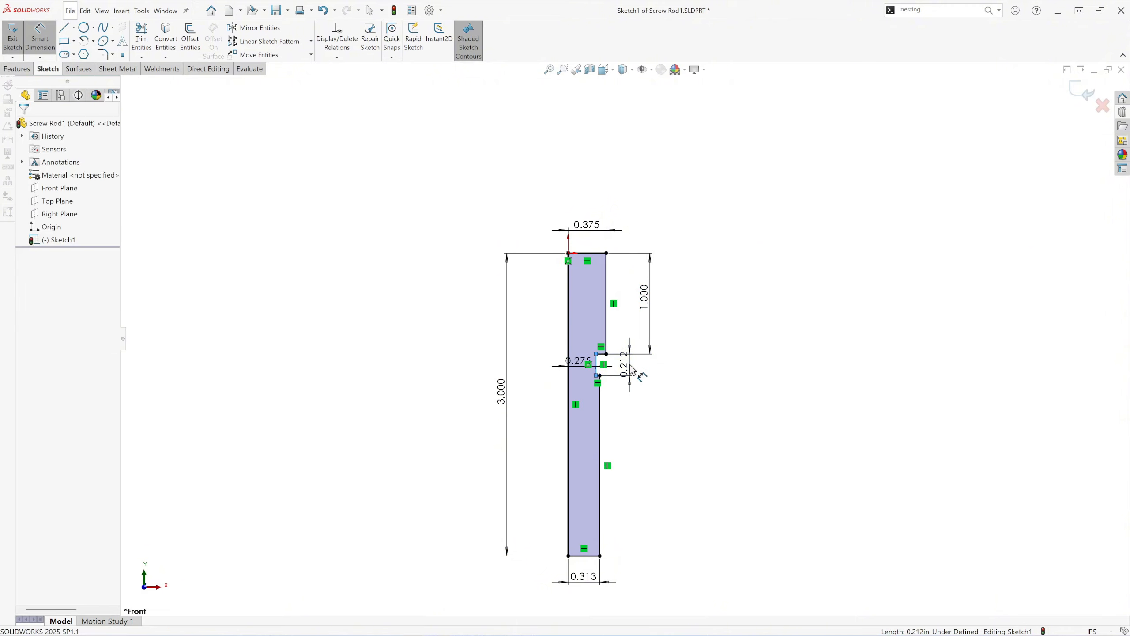
{"action": "left_click", "coordinate": [629, 370]}
{"action": "type", "text": ".07"}
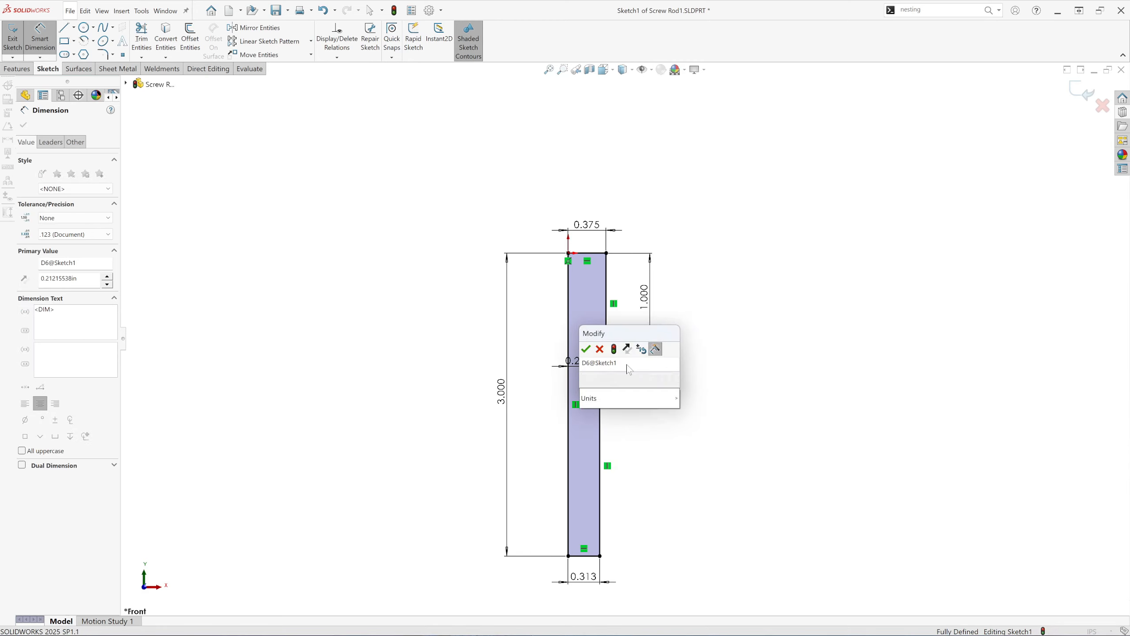
{"action": "key", "text": "Return"}
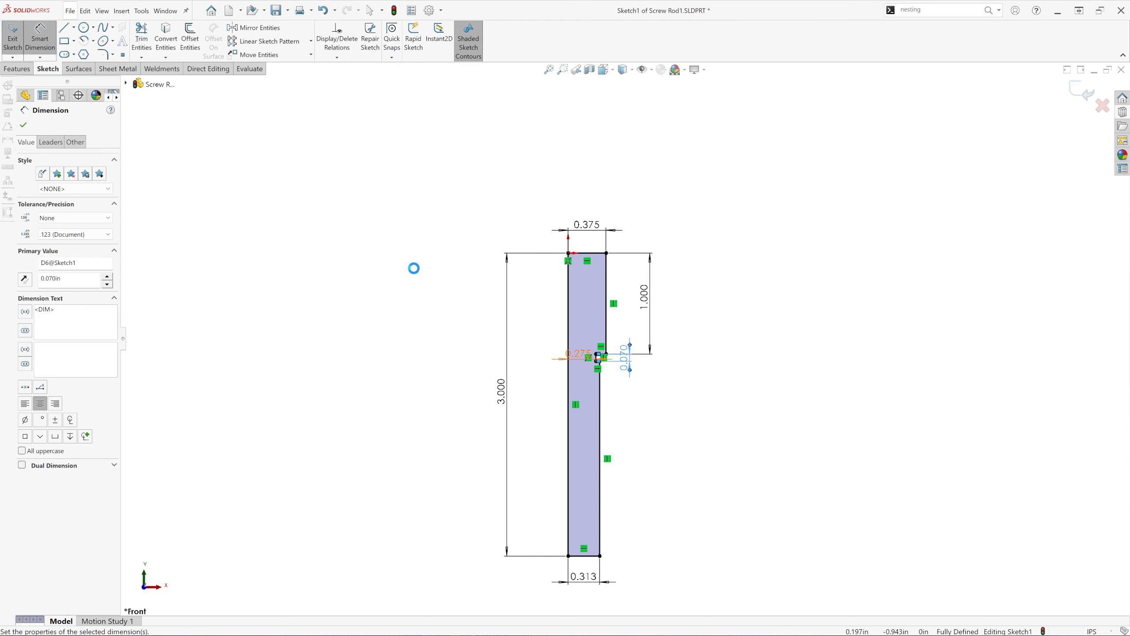
{"action": "left_click", "coordinate": [23, 125]}
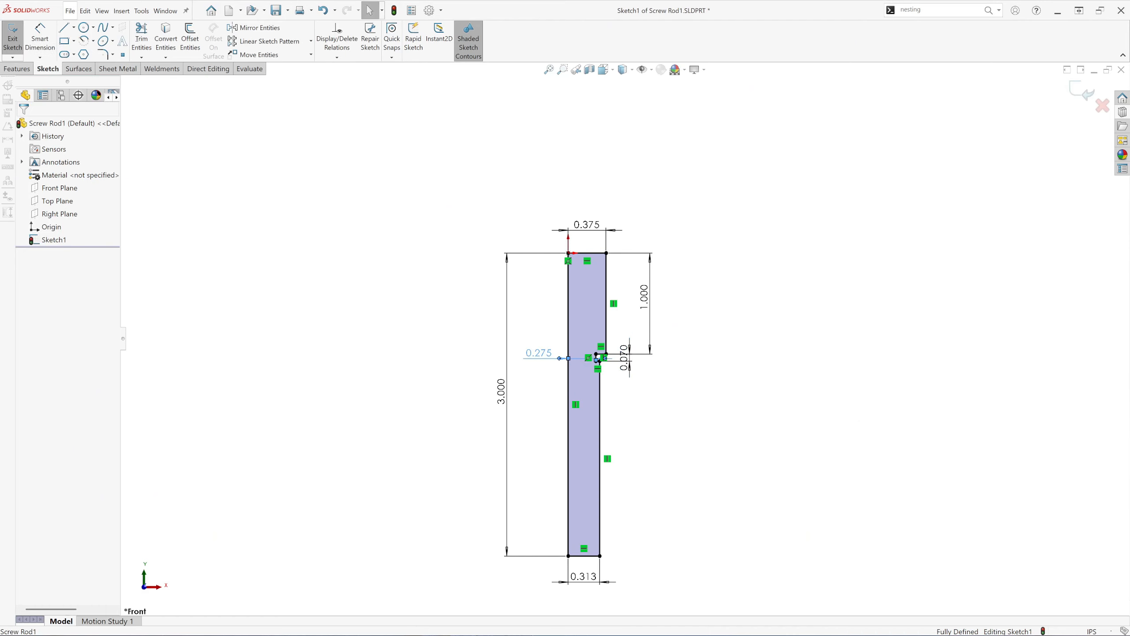
Step: Reposition the 0.275 and 0.070 notch dimension texts clear of the profile and the notch
{"action": "left_click", "coordinate": [570, 355]}
{"action": "left_click_drag", "start_coordinate": [626, 346], "coordinate": [625, 339]}
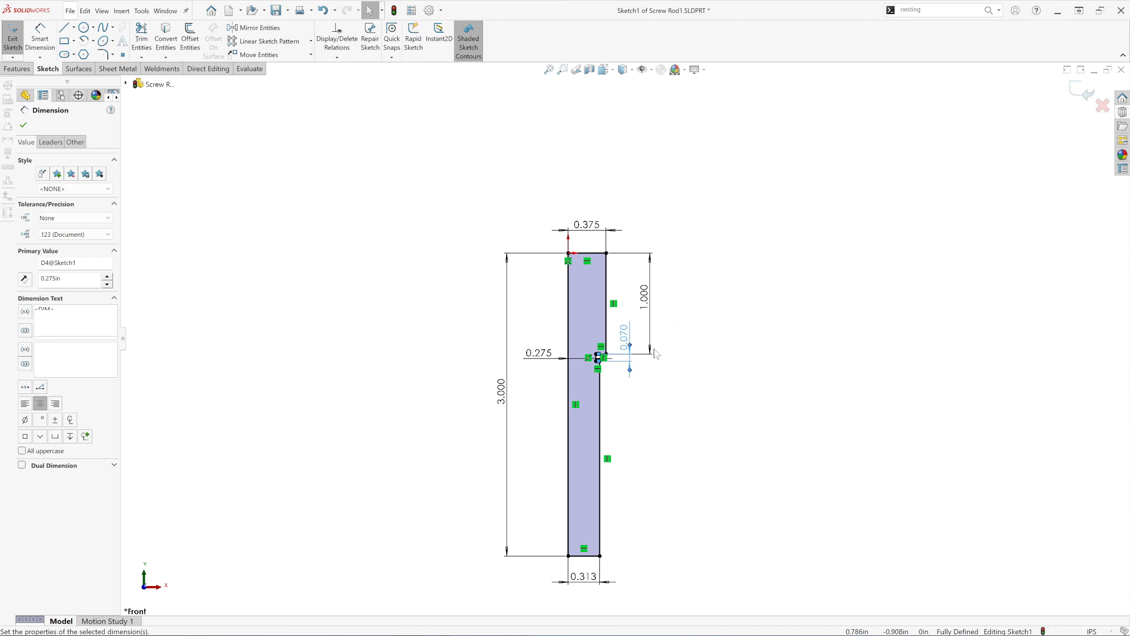
{"action": "left_click", "coordinate": [685, 371]}
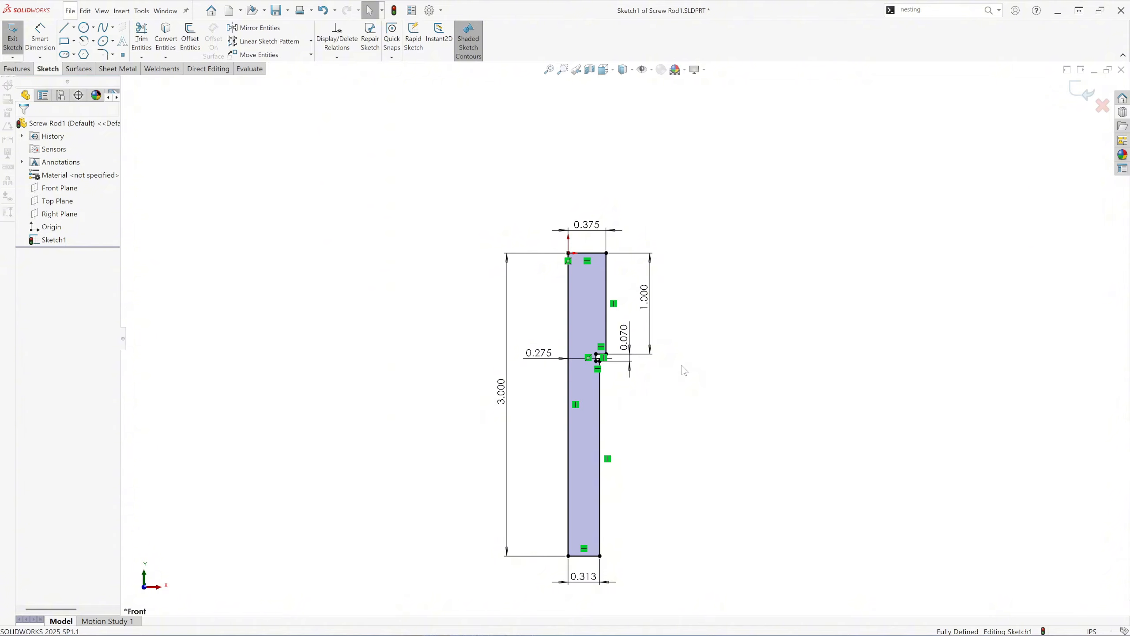
Step: Revolve the profile 360° about the 3 in vertical line through the origin to form the solid rod
{"action": "left_click", "coordinate": [17, 70]}
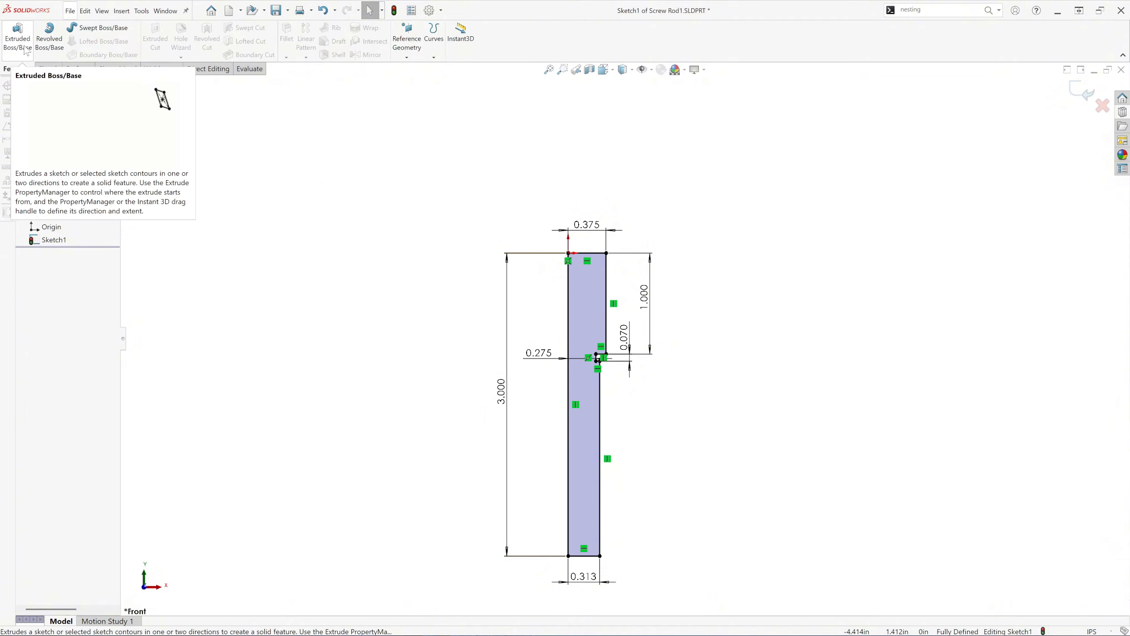
{"action": "left_click", "coordinate": [50, 38]}
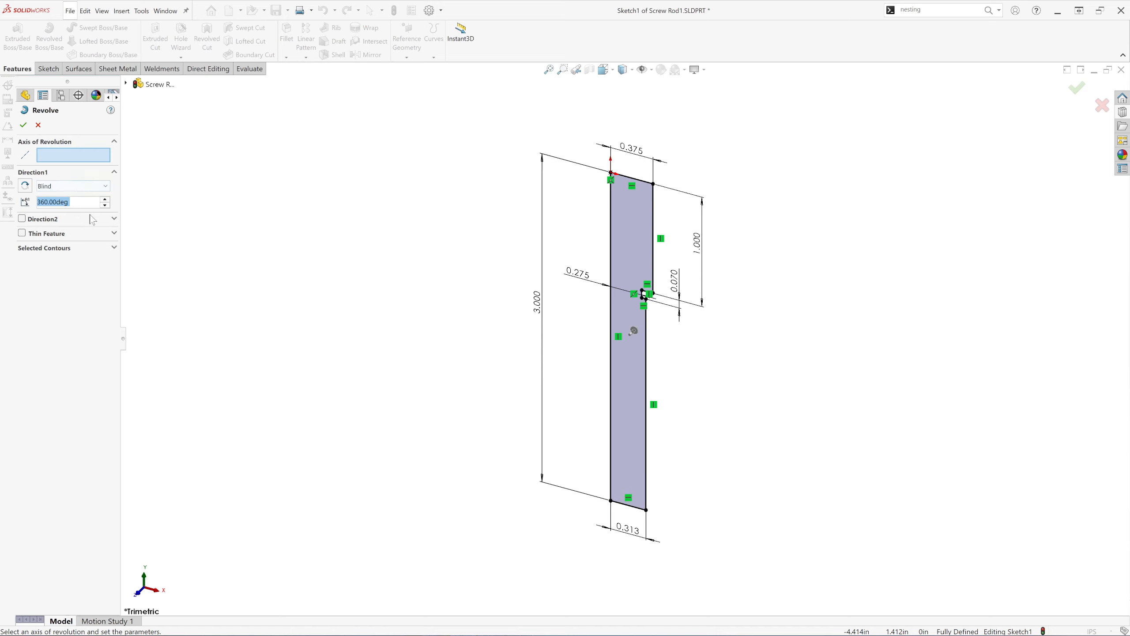
{"action": "left_click", "coordinate": [79, 153]}
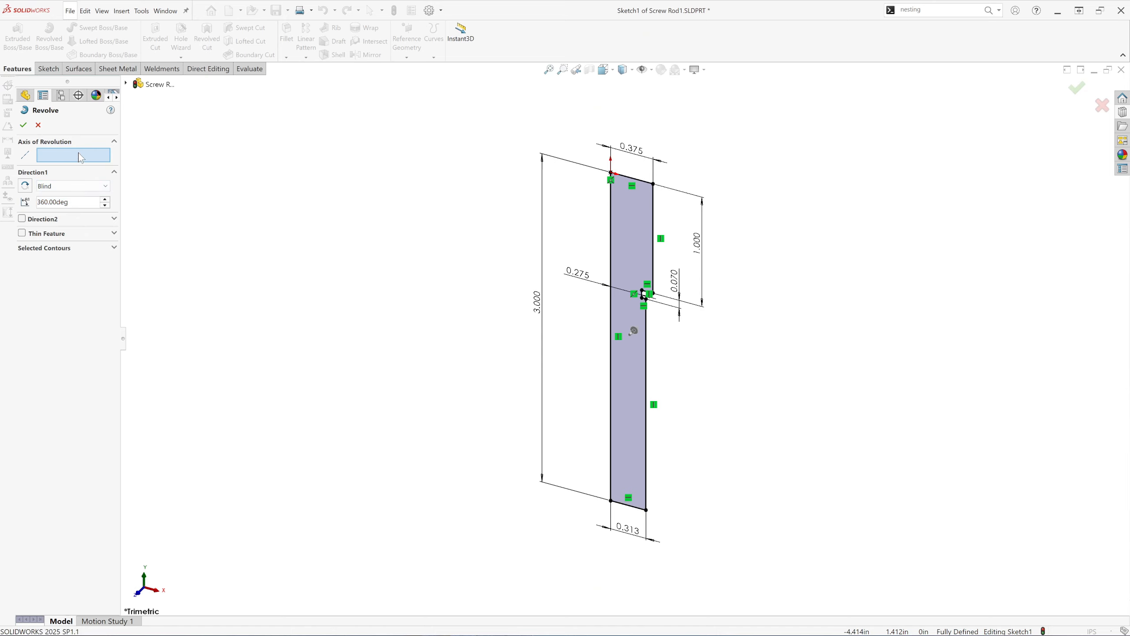
{"action": "left_click", "coordinate": [612, 353]}
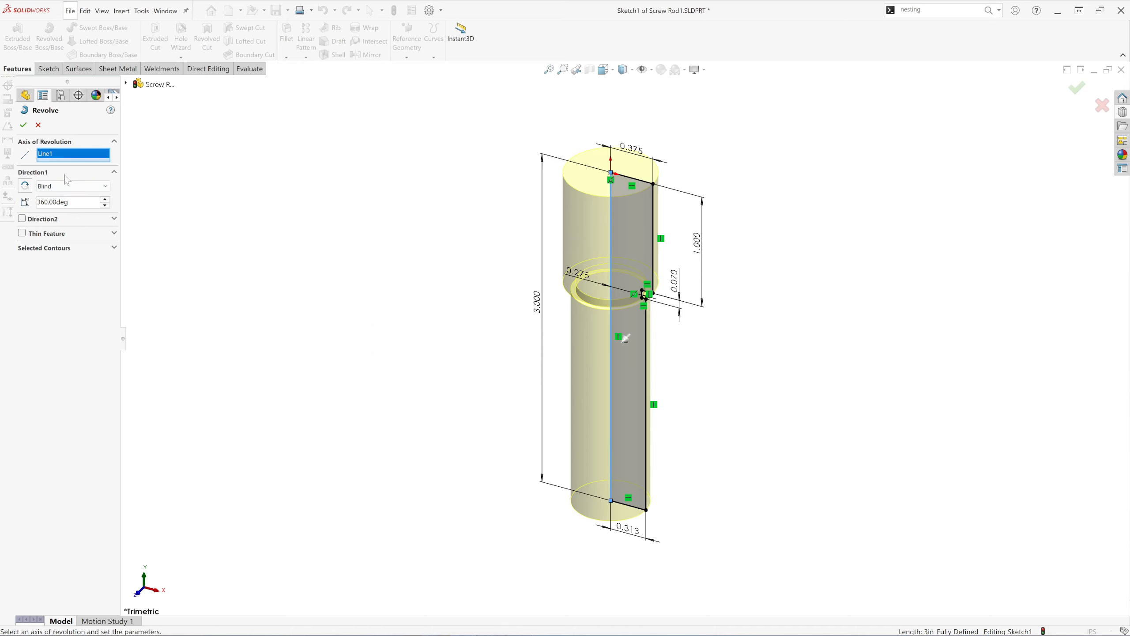
{"action": "left_click", "coordinate": [23, 125]}
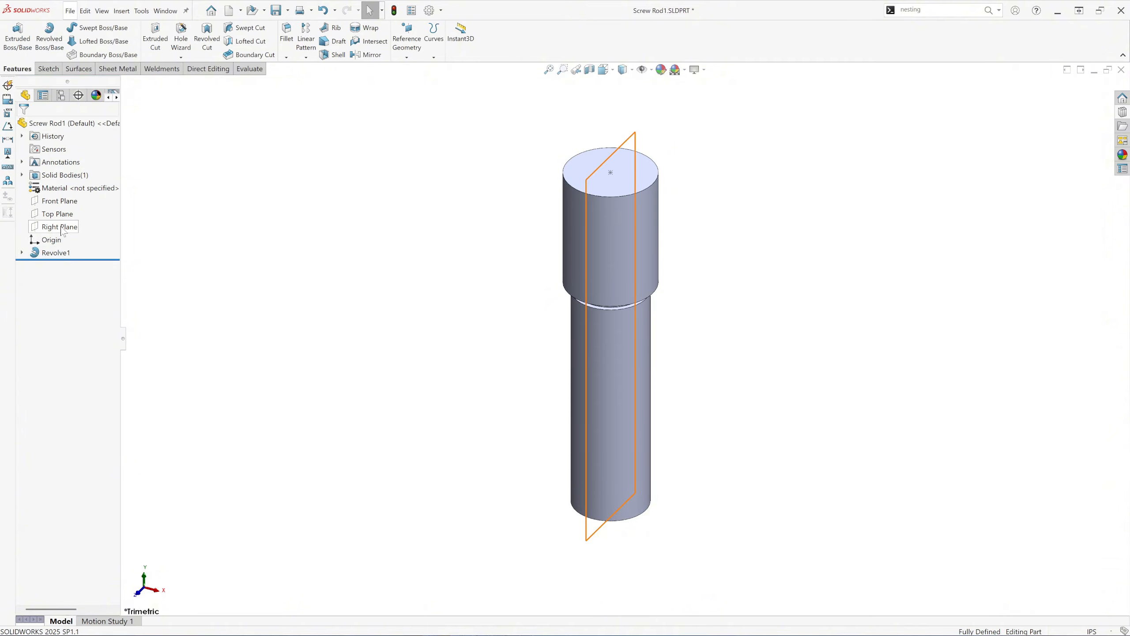
Step: Start a sketch on the Right Plane and draw a circle about 0.47 in in diameter on the rod's wide section
{"action": "left_click", "coordinate": [61, 228]}
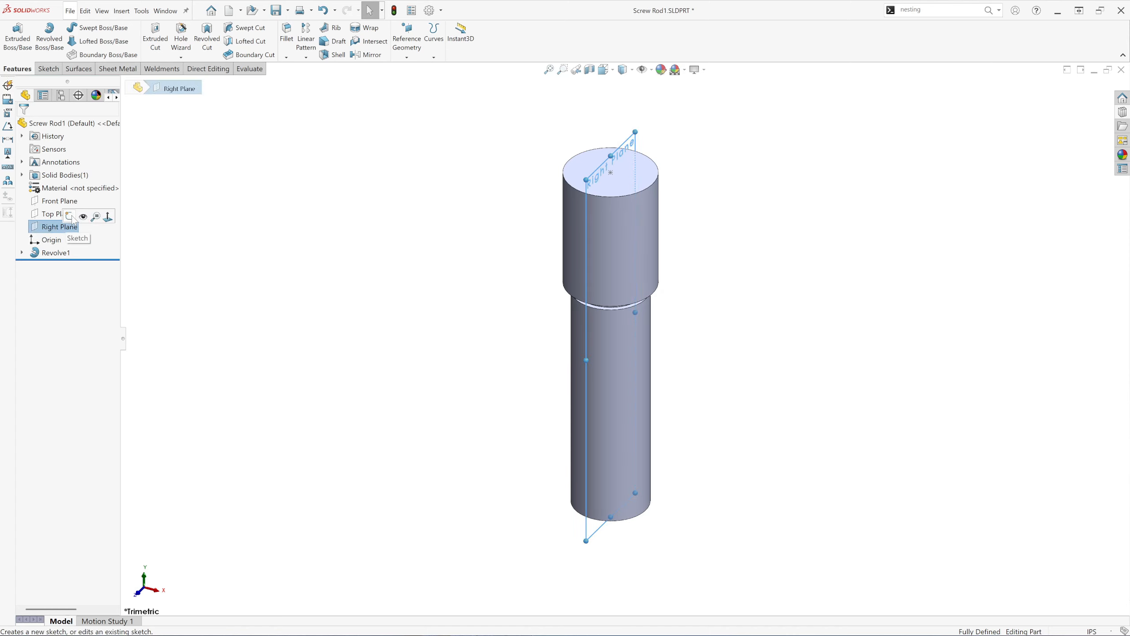
{"action": "left_click", "coordinate": [70, 217]}
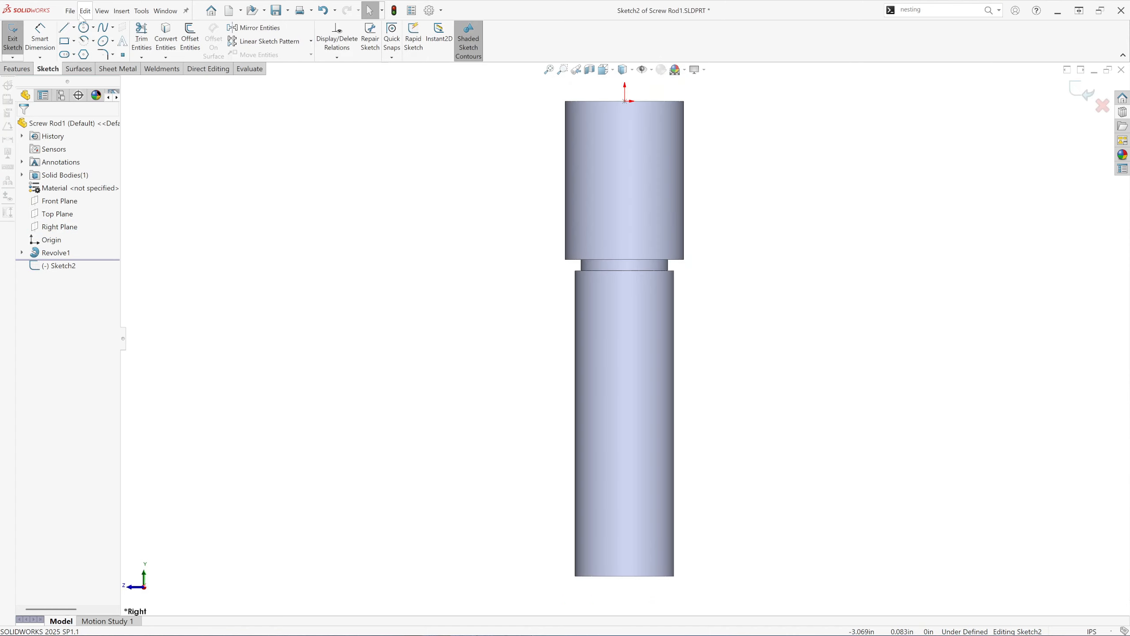
{"action": "left_click", "coordinate": [83, 28]}
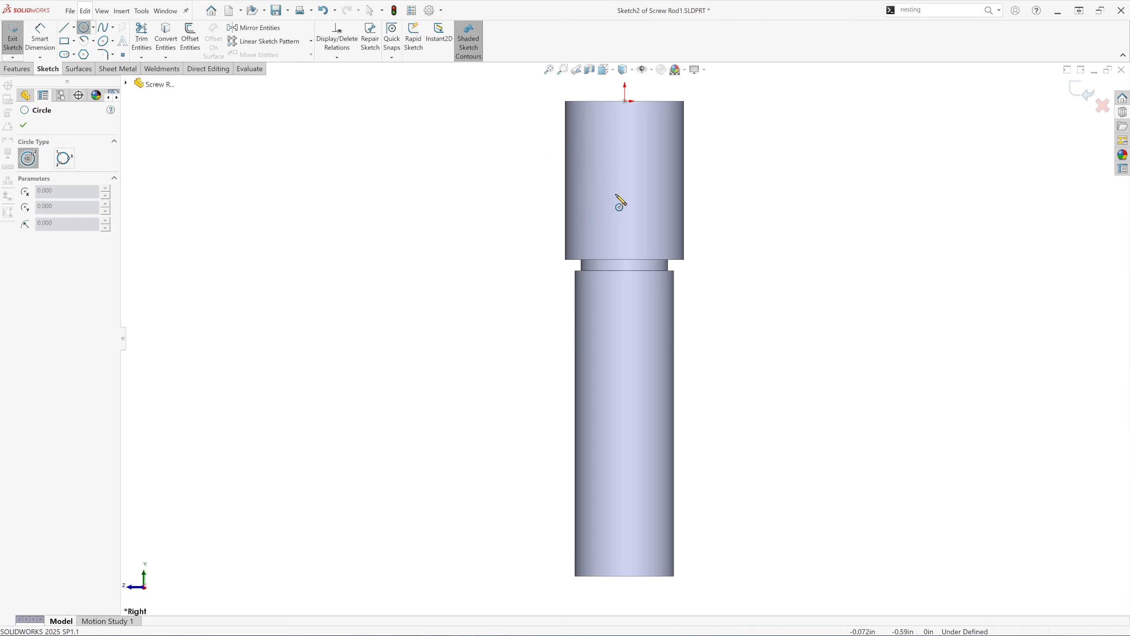
{"action": "left_click", "coordinate": [606, 195]}
{"action": "left_click", "coordinate": [634, 171]}
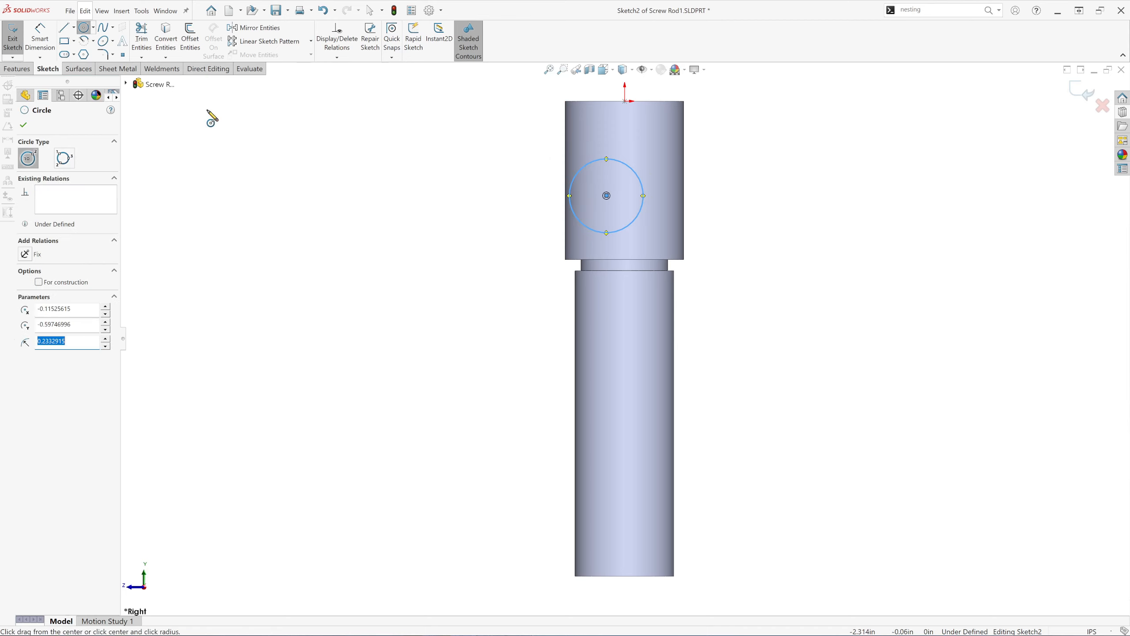
Step: Dimension the circle's diameter and set it to 0.375 in
{"action": "left_click", "coordinate": [37, 37]}
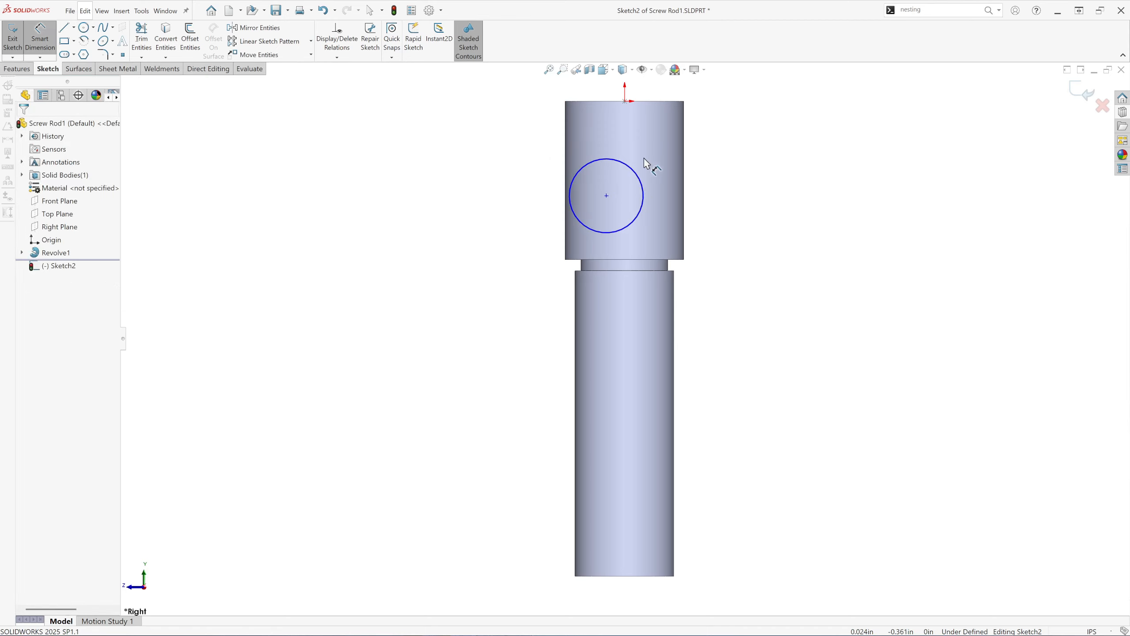
{"action": "left_click", "coordinate": [642, 180]}
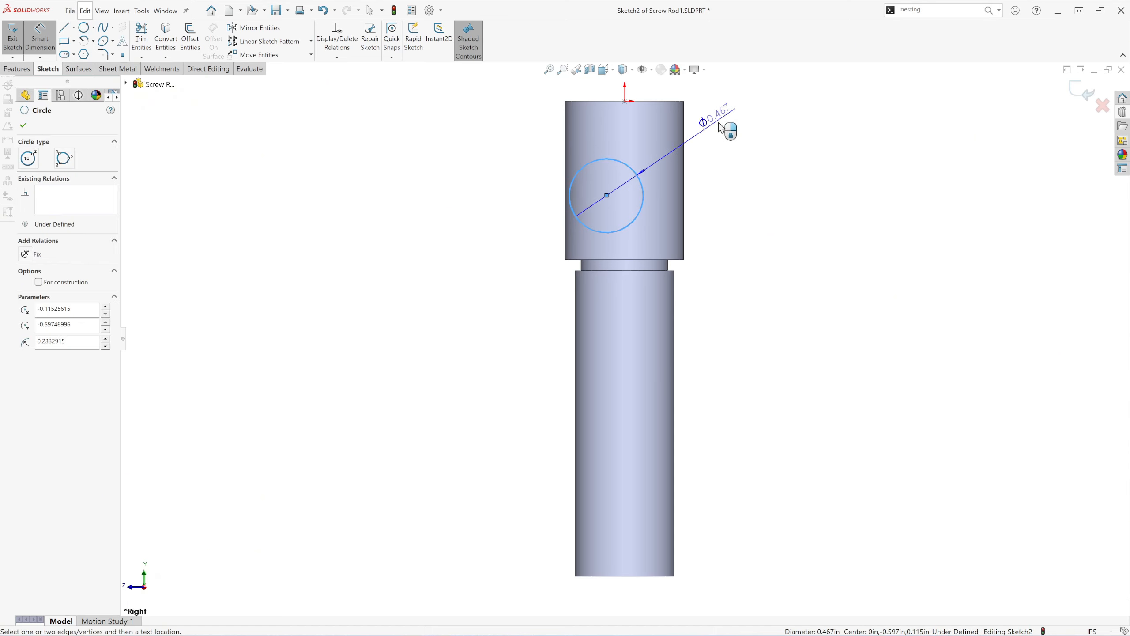
{"action": "left_click", "coordinate": [721, 130]}
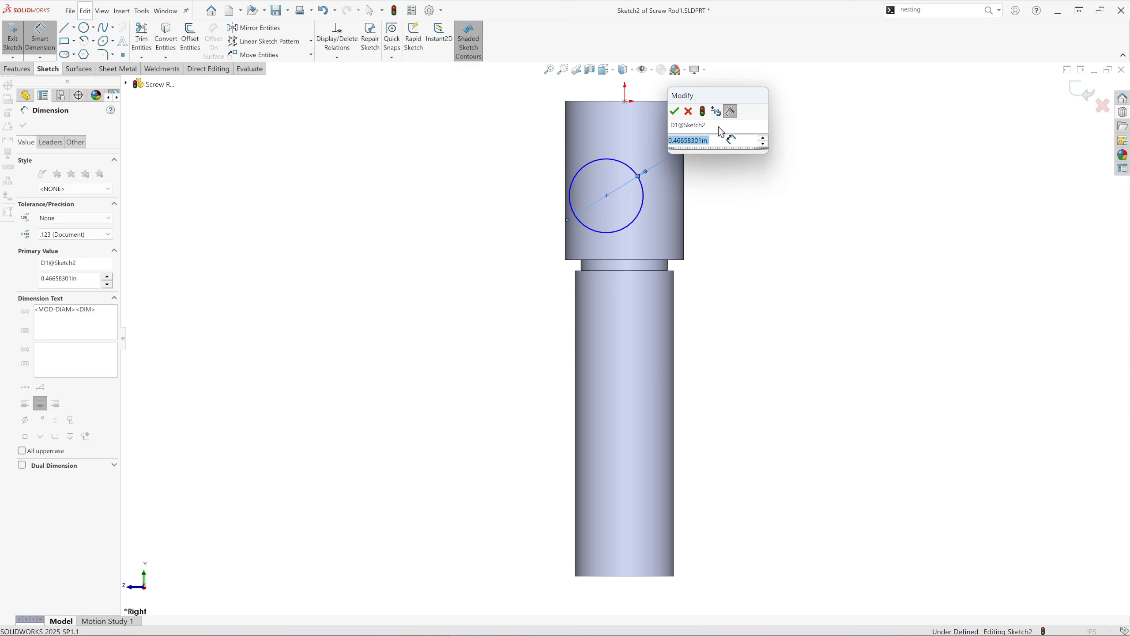
{"action": "type", "text": ".375"}
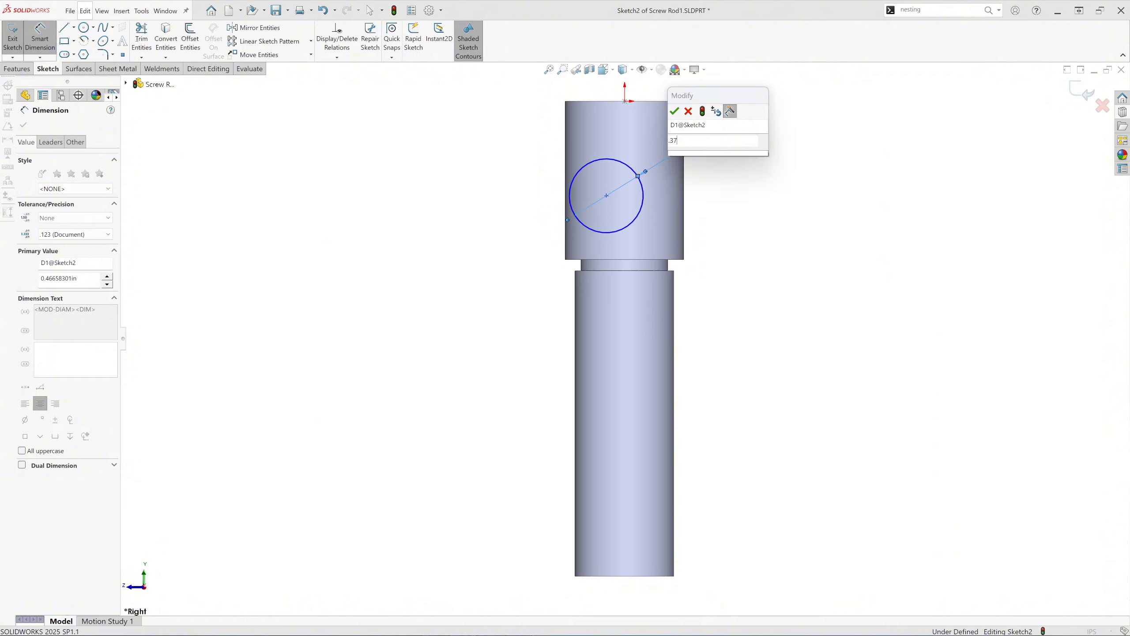
{"action": "left_click", "coordinate": [676, 112]}
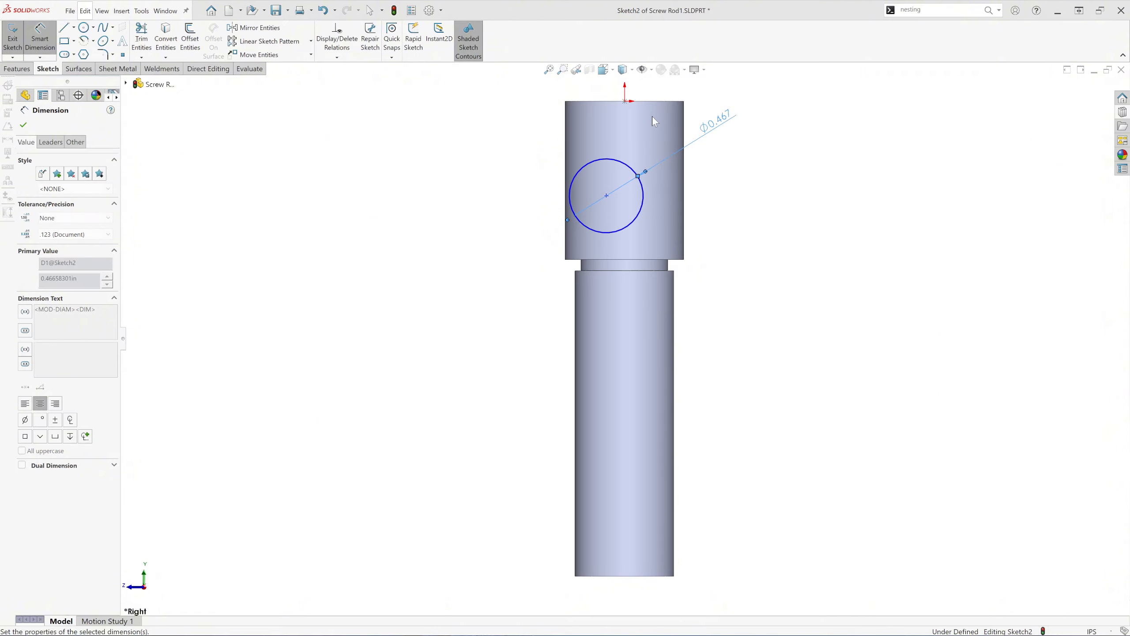
Step: Dimension the vertical distance from the rod's top edge to the circle's center and set it to 0.5 in
{"action": "left_click", "coordinate": [621, 102]}
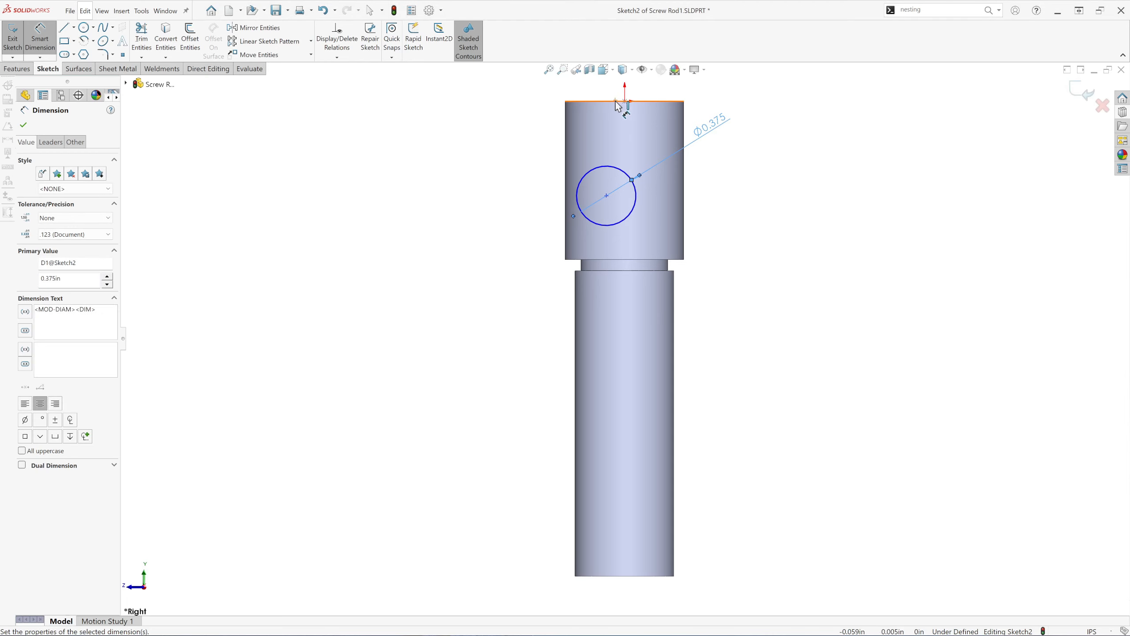
{"action": "left_click", "coordinate": [606, 195]}
{"action": "left_click", "coordinate": [494, 156]}
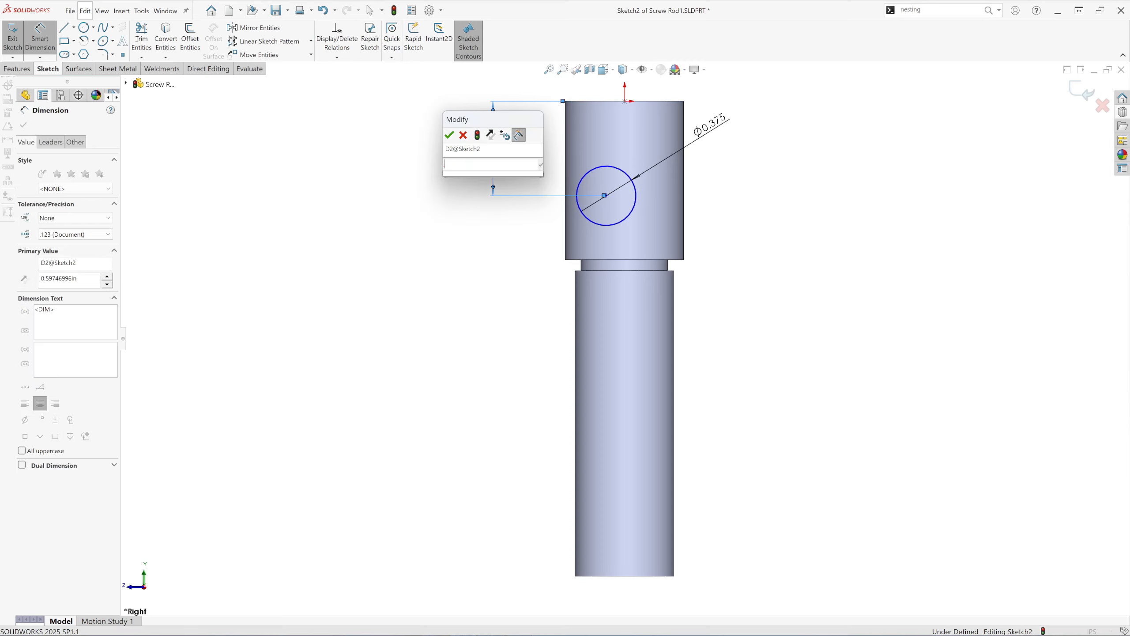
{"action": "key", "text": "Return"}
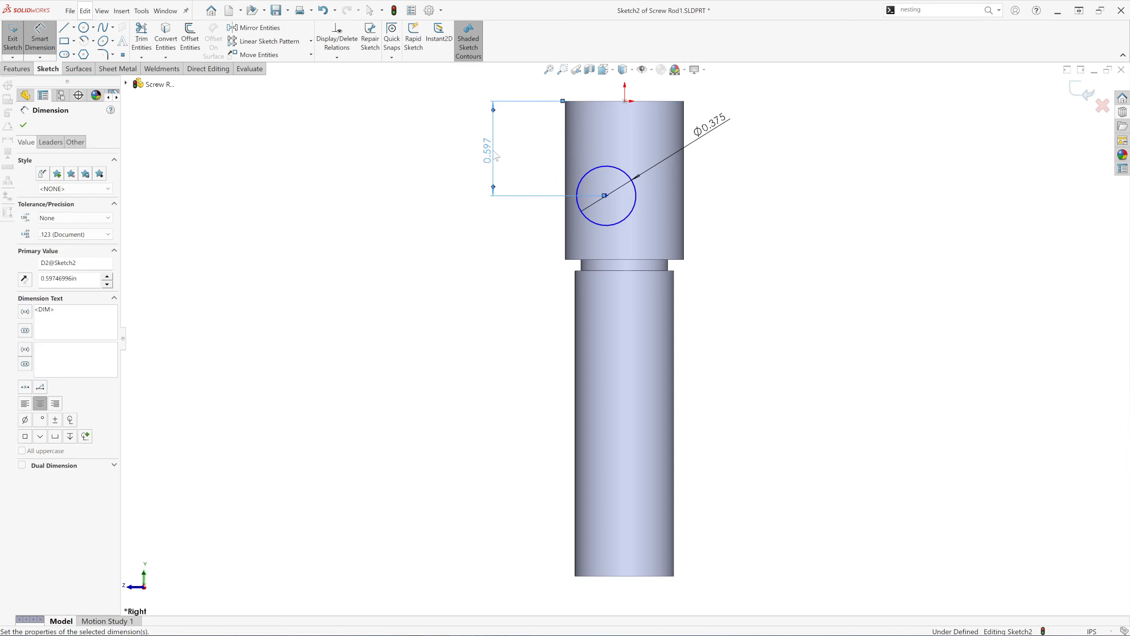
Step: Dimension the horizontal distance from the wide section's side edge to the circle's center and set it to 0.375 in
{"action": "left_click", "coordinate": [566, 169]}
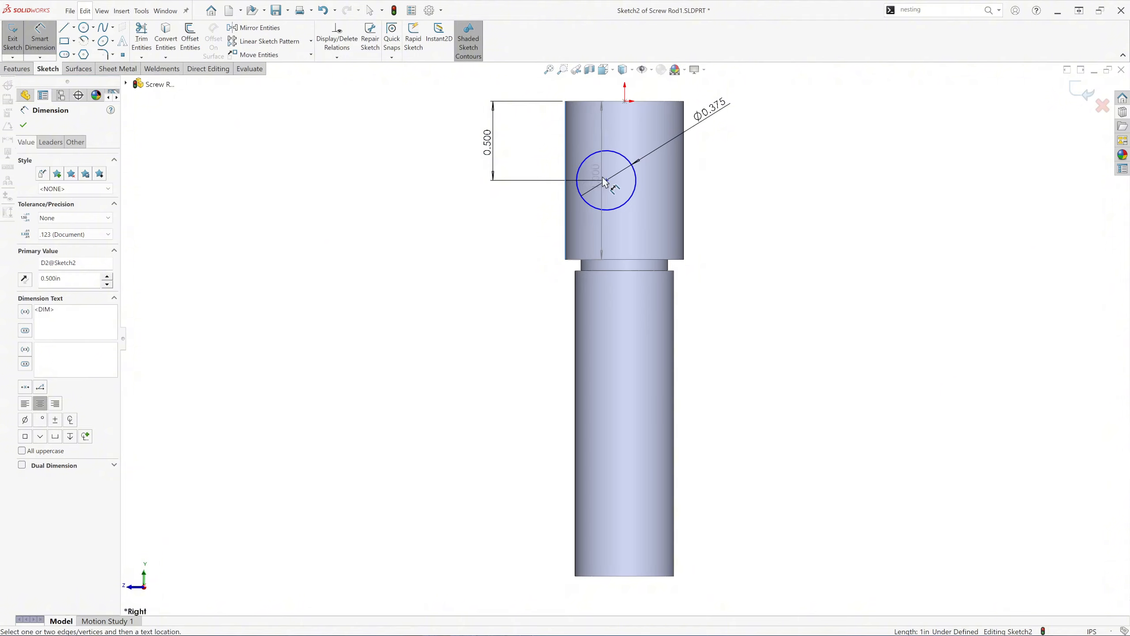
{"action": "left_click", "coordinate": [606, 181]}
{"action": "left_click", "coordinate": [595, 95]}
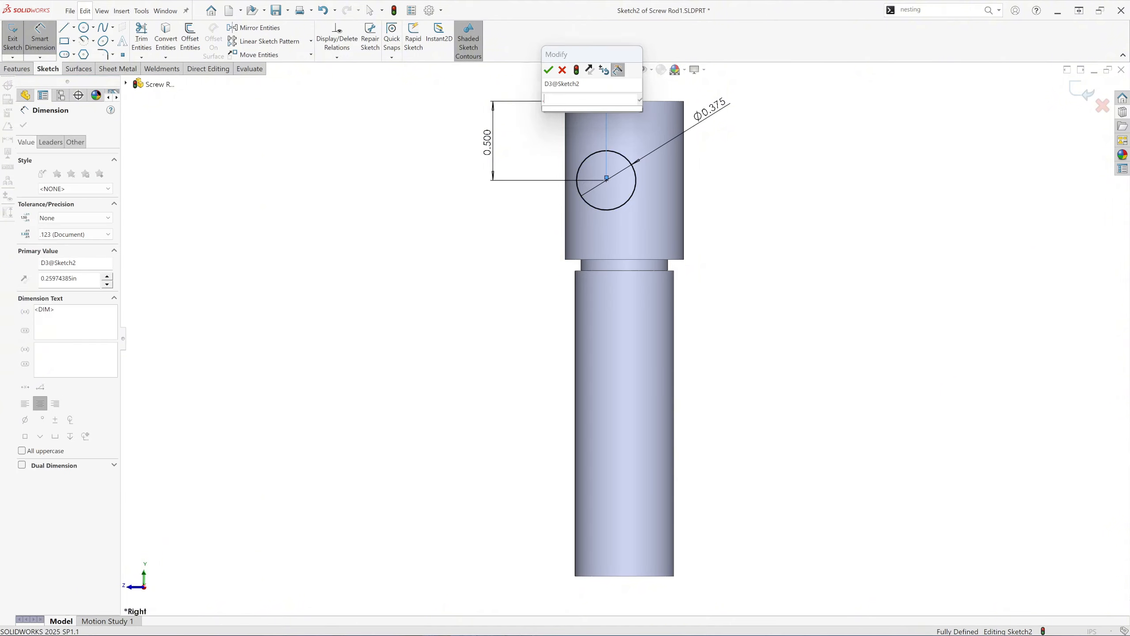
{"action": "type", "text": ".375"}
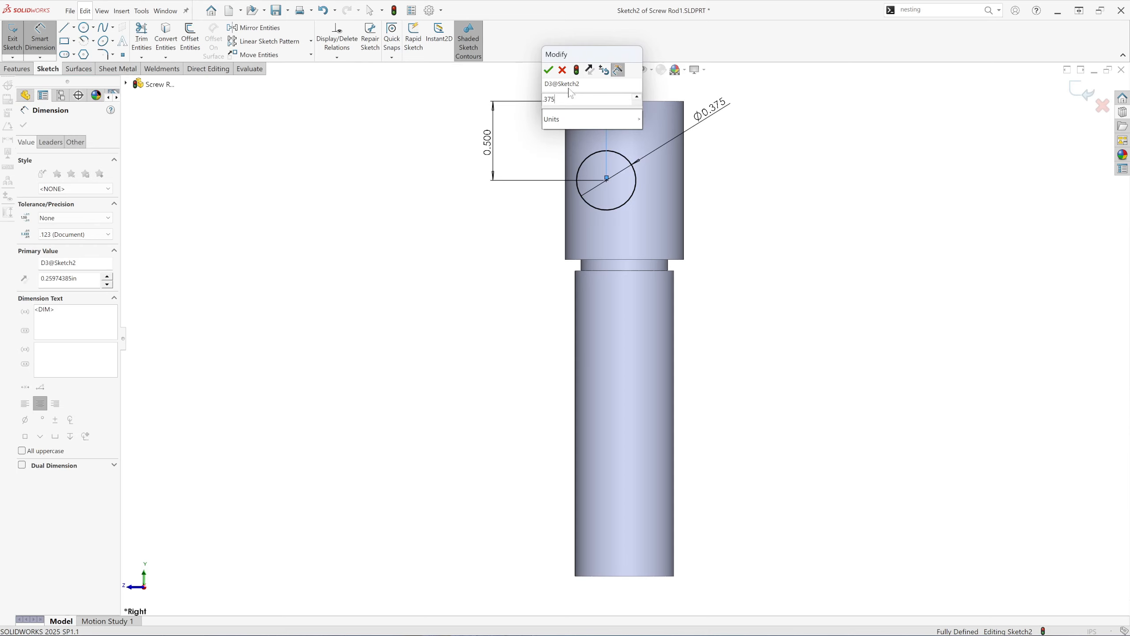
{"action": "left_click", "coordinate": [548, 71]}
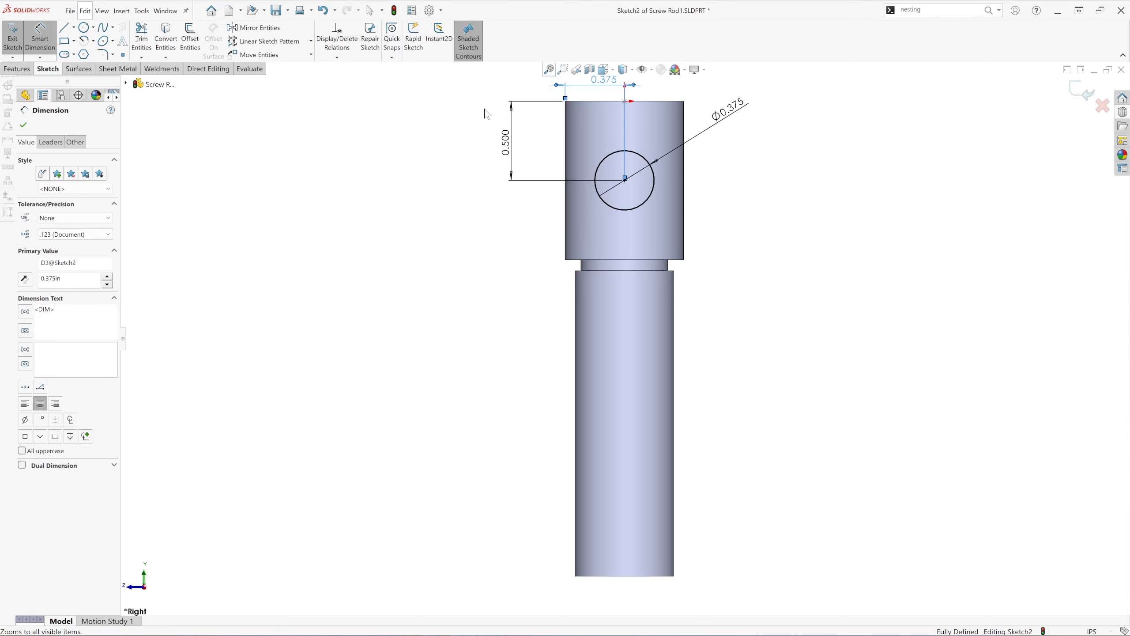
{"action": "key", "text": "f"}
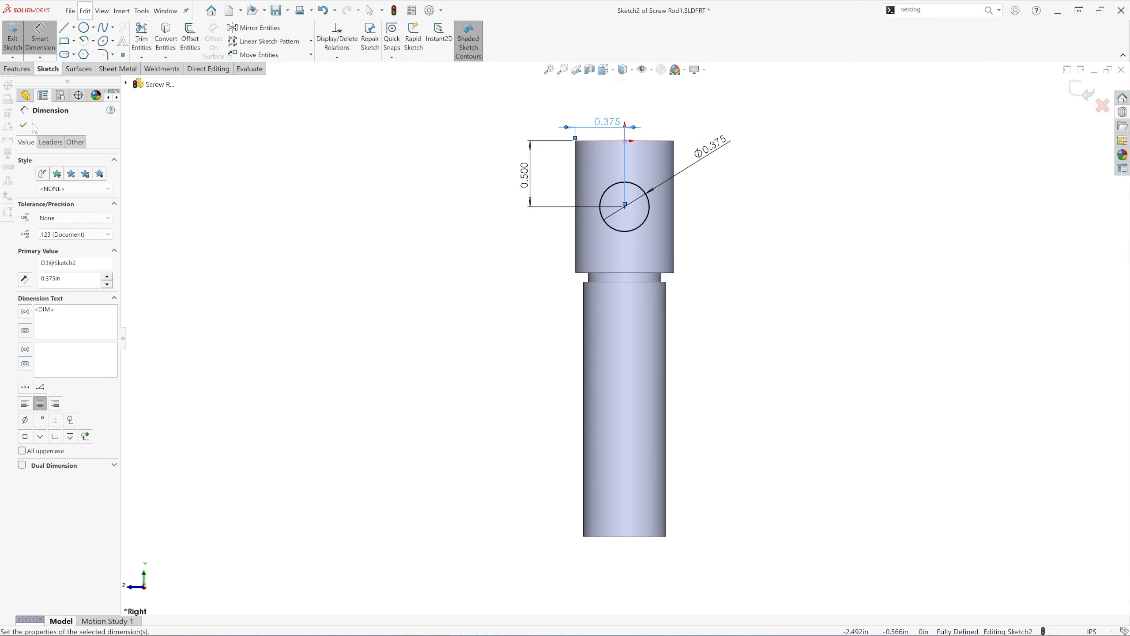
{"action": "left_click", "coordinate": [23, 125]}
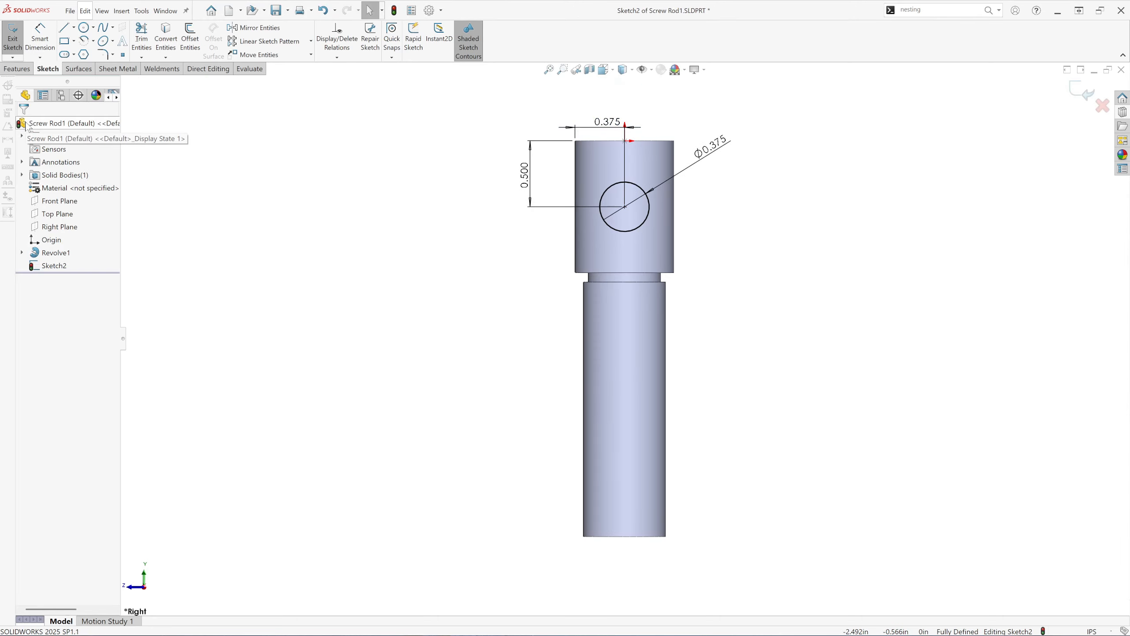
Step: Cut the circle through the rod's wide section with an Extruded Cut set to Through All - Both
{"action": "left_click", "coordinate": [18, 69]}
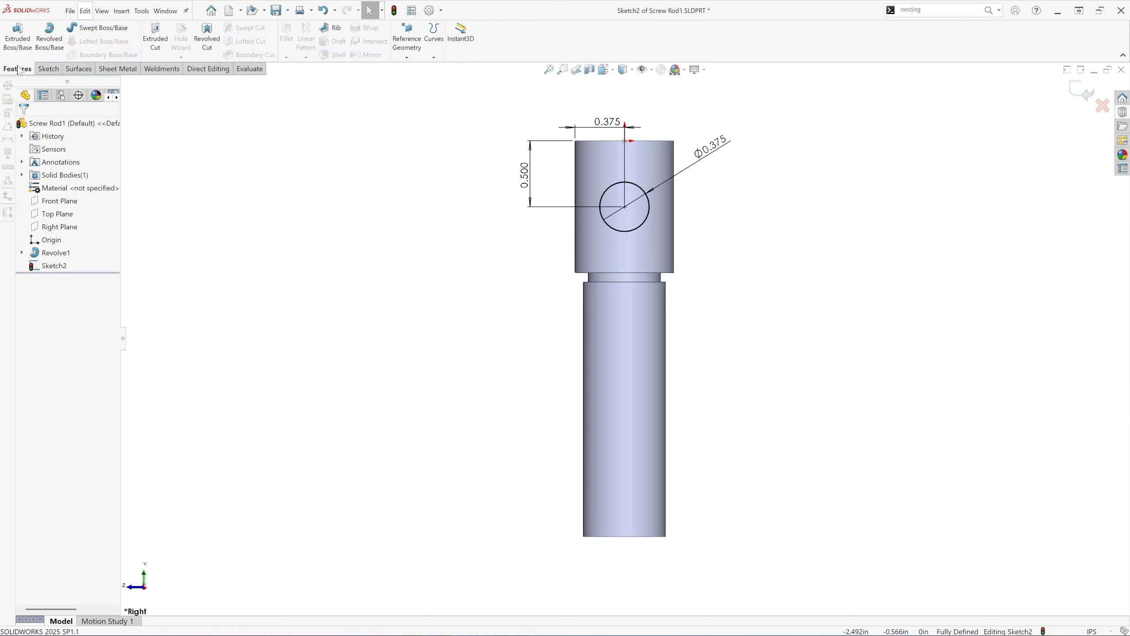
{"action": "left_click", "coordinate": [153, 44]}
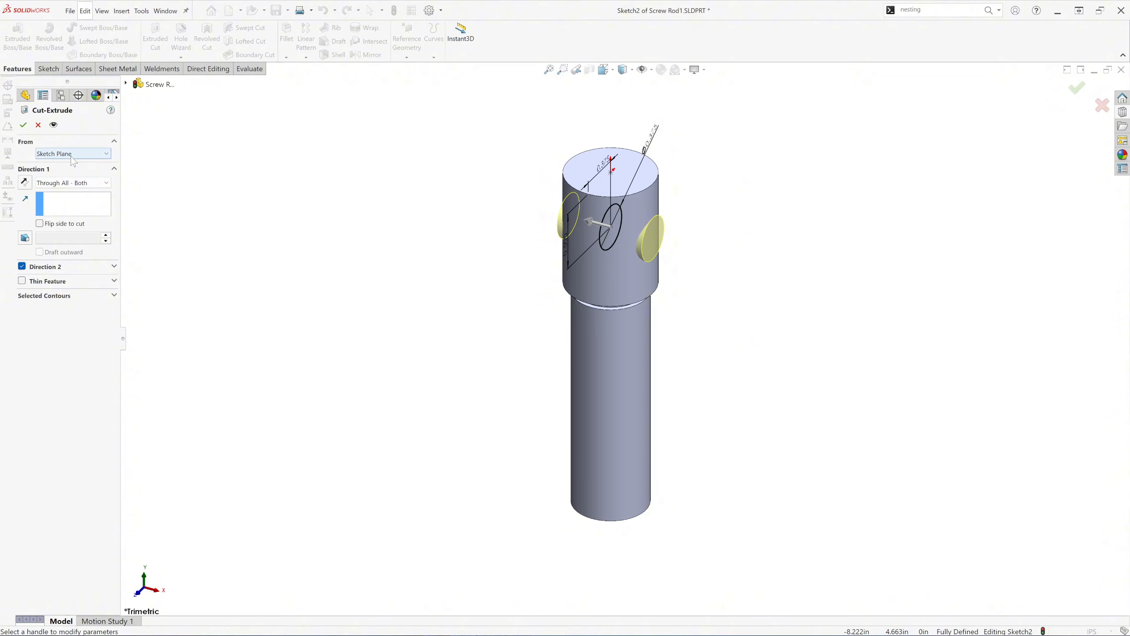
{"action": "left_click", "coordinate": [24, 125]}
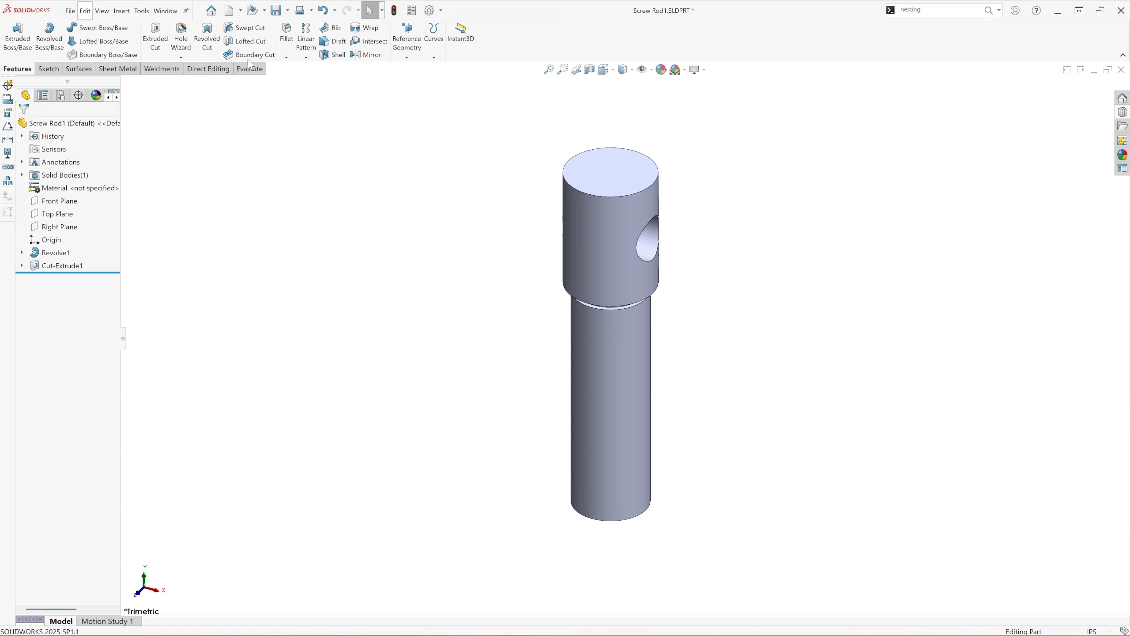
Step: Chamfer the top circular edge of the wide section with a 1/32 in distance at 45°
{"action": "left_click", "coordinate": [286, 57]}
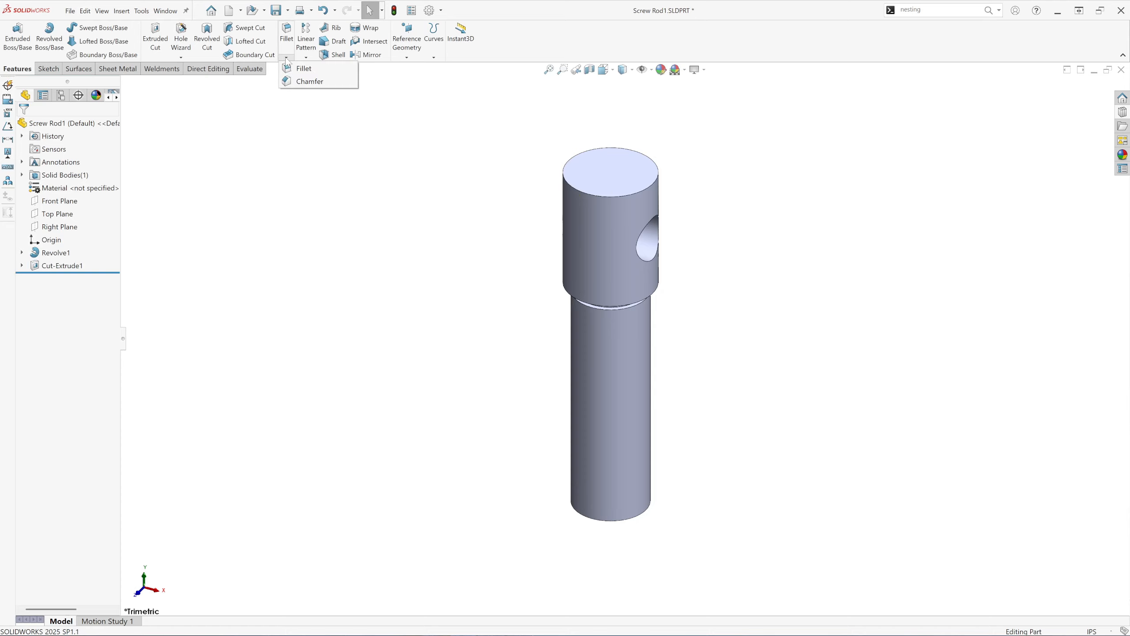
{"action": "left_click", "coordinate": [309, 83]}
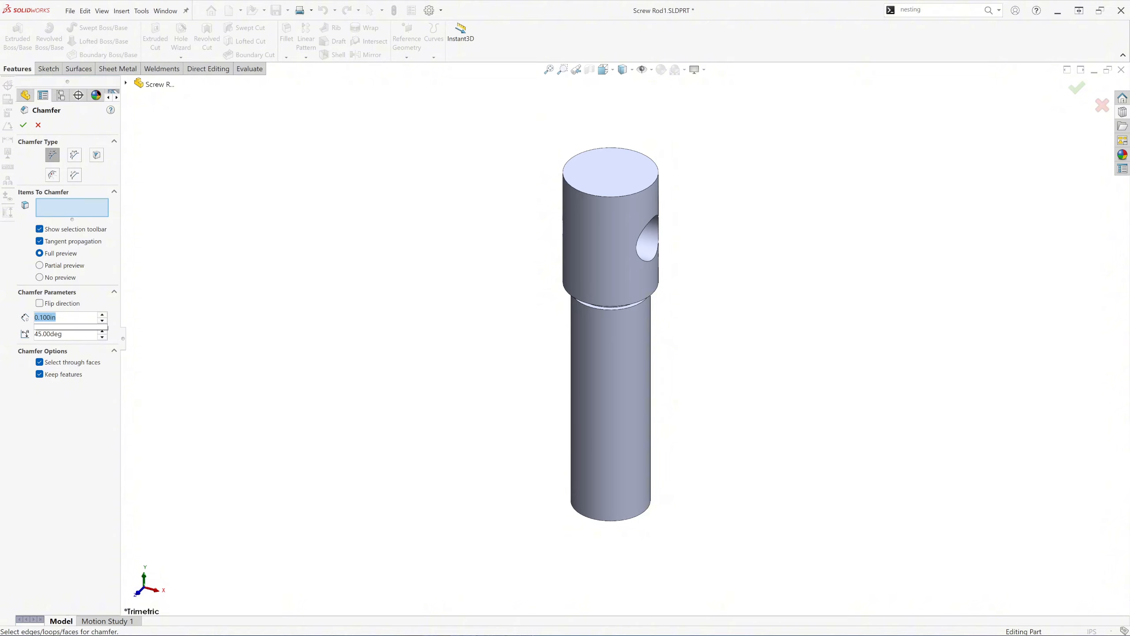
{"action": "type", "text": "1/3"}
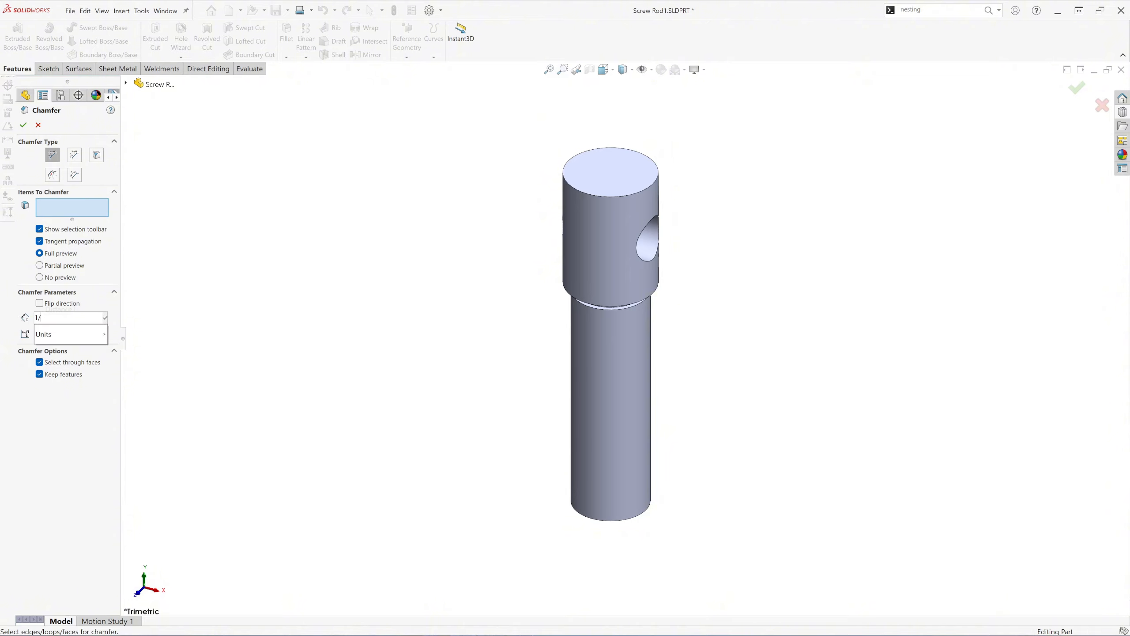
{"action": "type", "text": "2"}
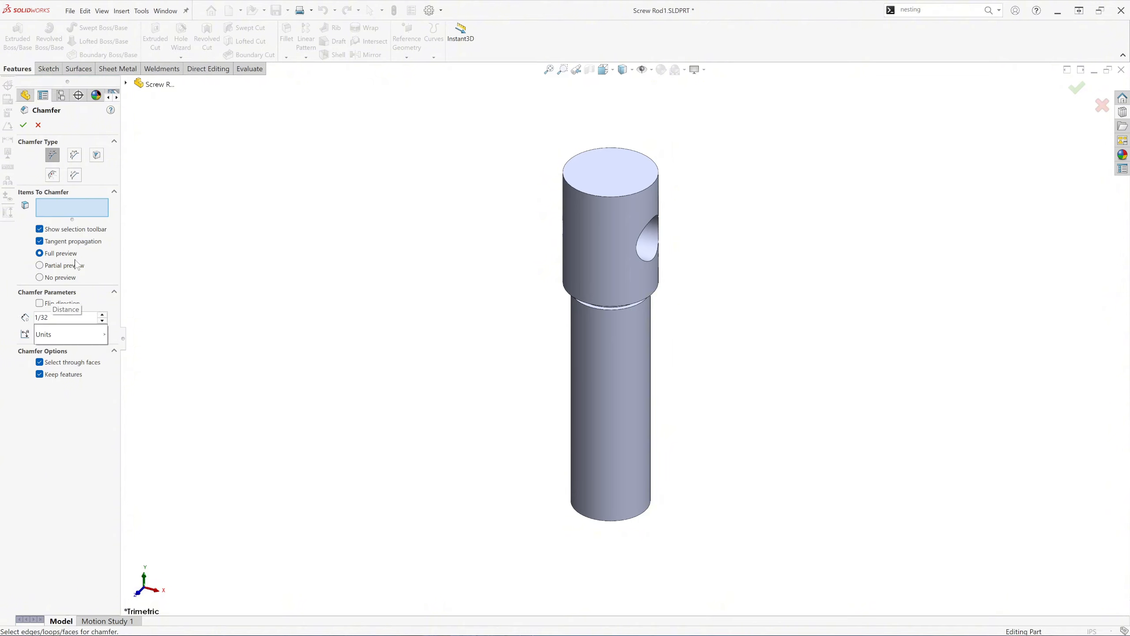
{"action": "key", "text": "Return"}
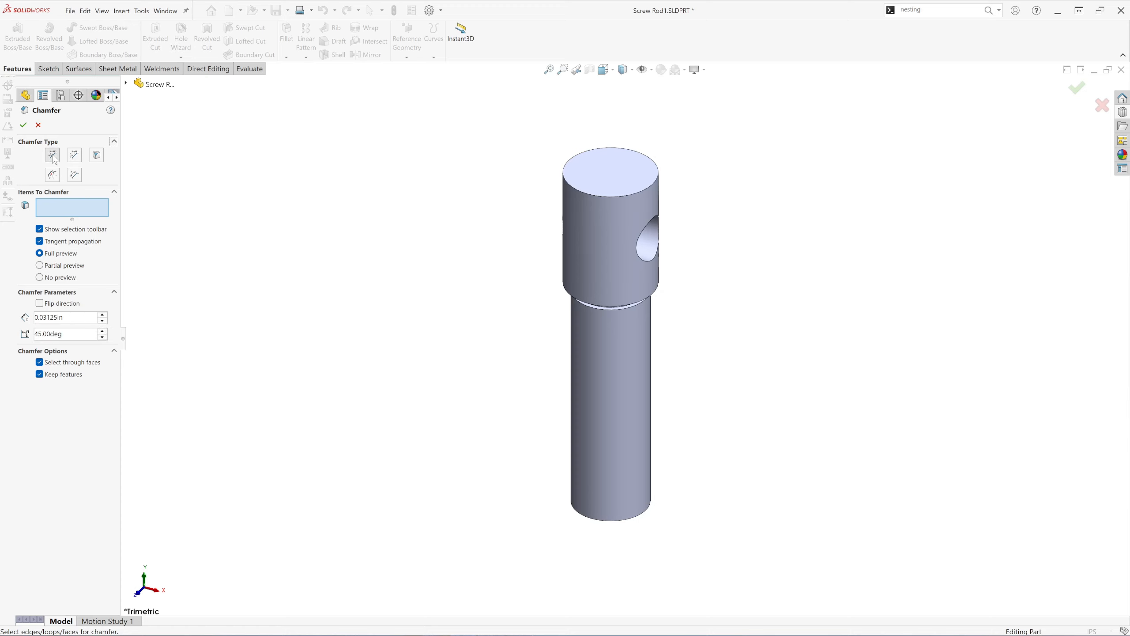
{"action": "left_click", "coordinate": [590, 194]}
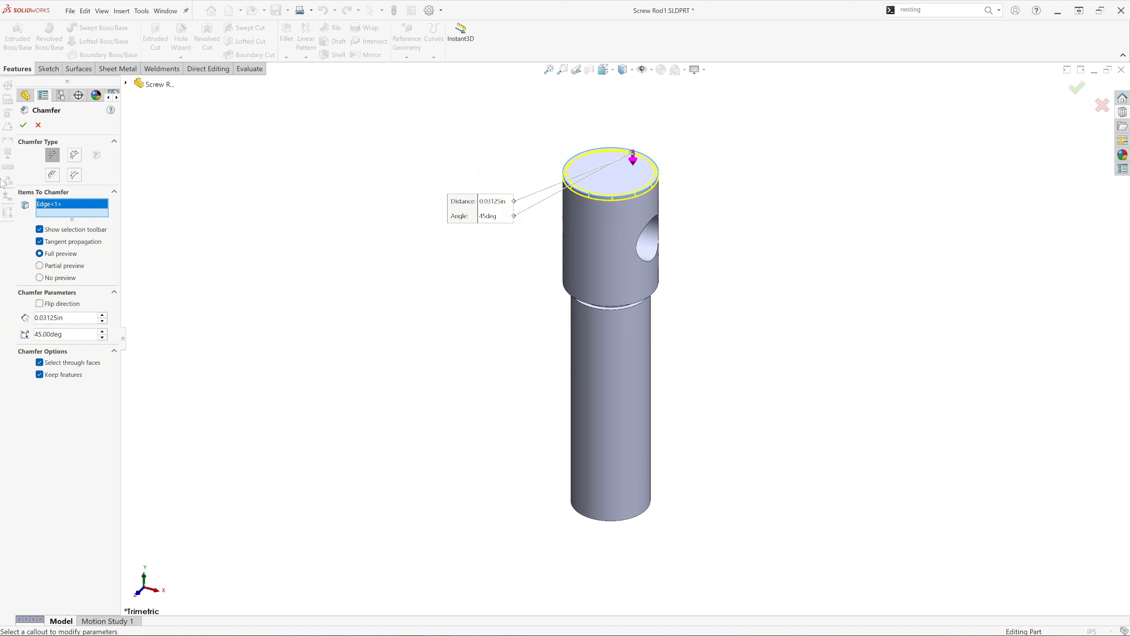
{"action": "left_click", "coordinate": [23, 125]}
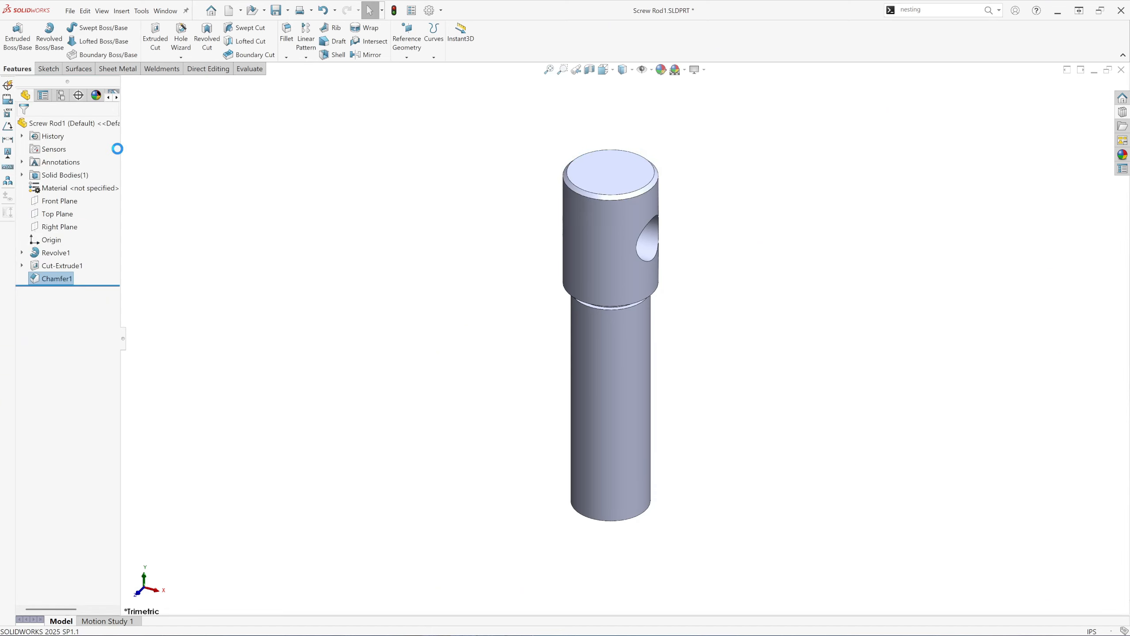
Step: Chamfer the bottom circular edge of the narrow section with a 1/16 in distance at 45°
{"action": "left_click", "coordinate": [286, 58]}
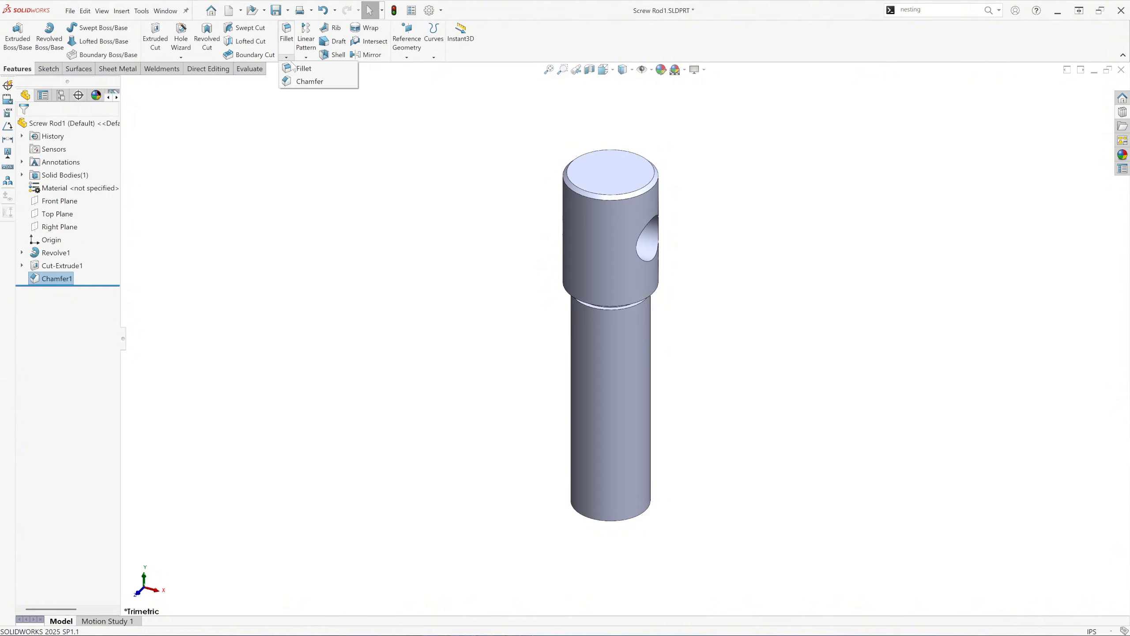
{"action": "left_click", "coordinate": [297, 87]}
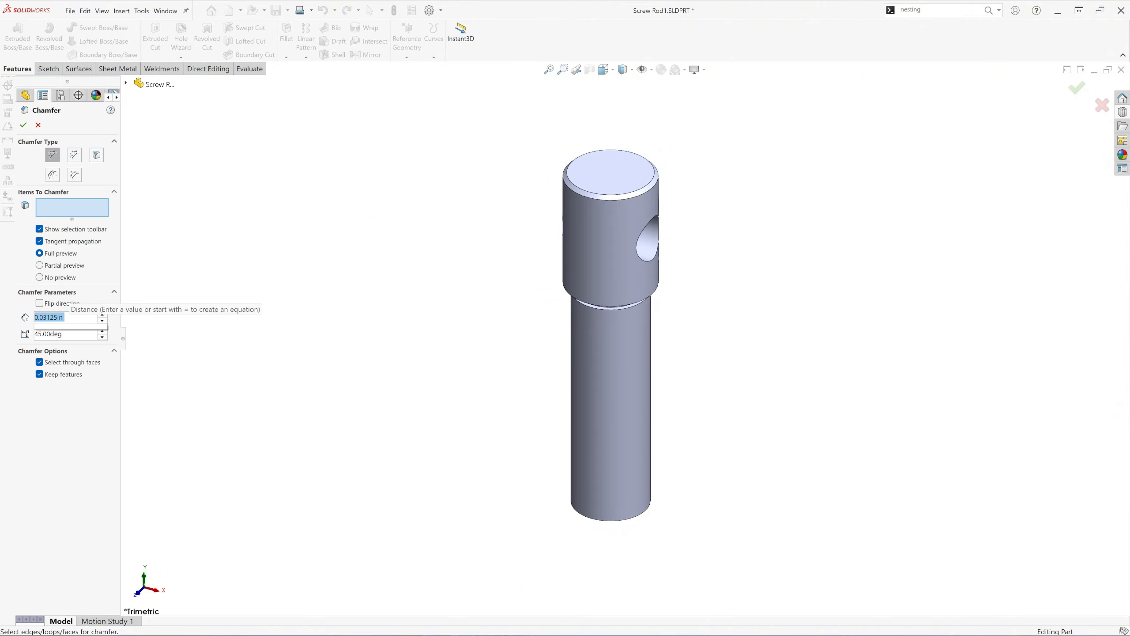
{"action": "type", "text": "1/"}
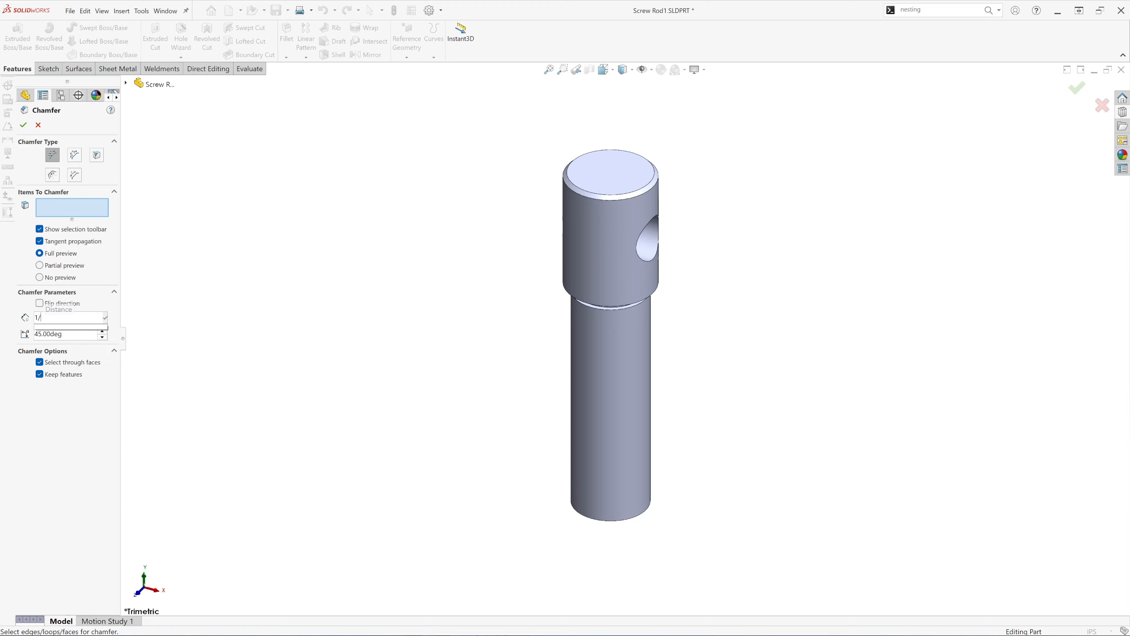
{"action": "type", "text": "16"}
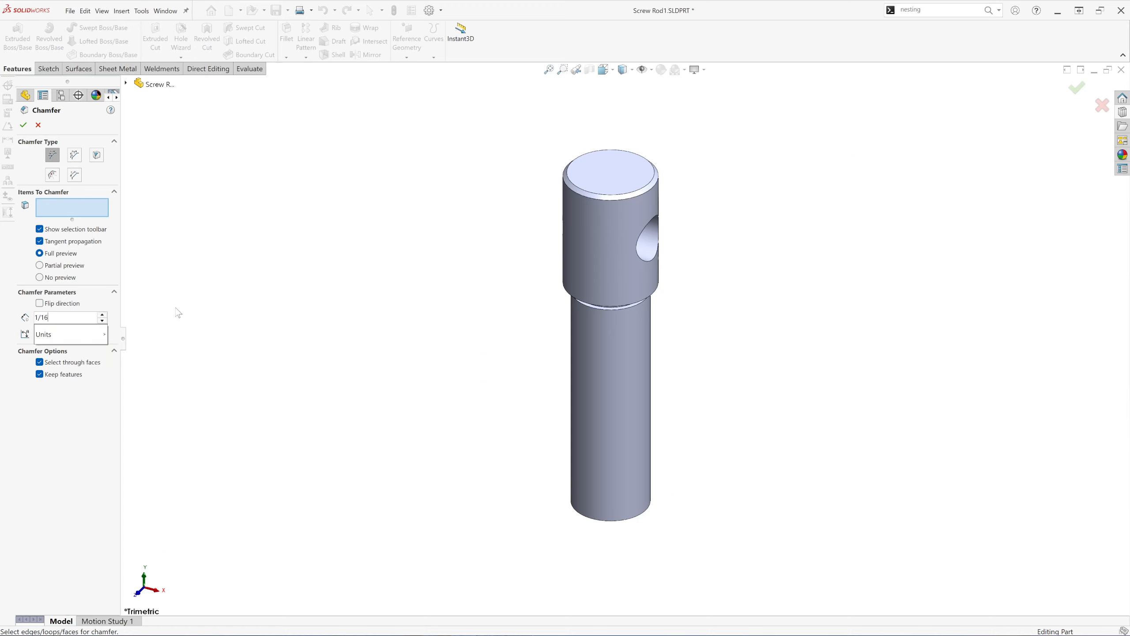
{"action": "key", "text": "Return"}
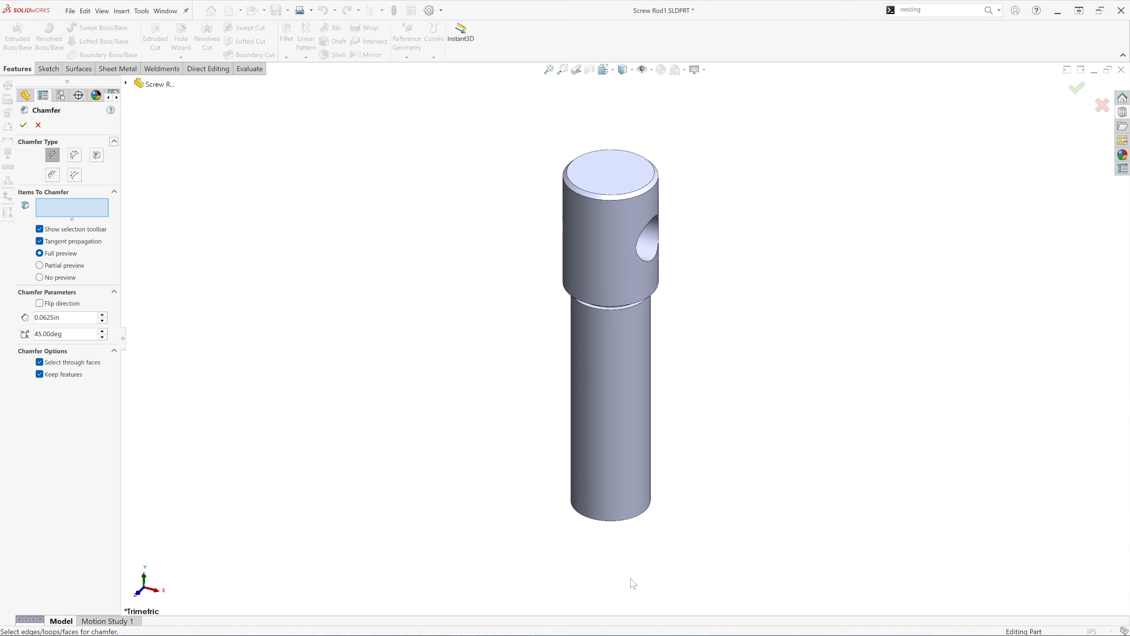
{"action": "left_click", "coordinate": [630, 528]}
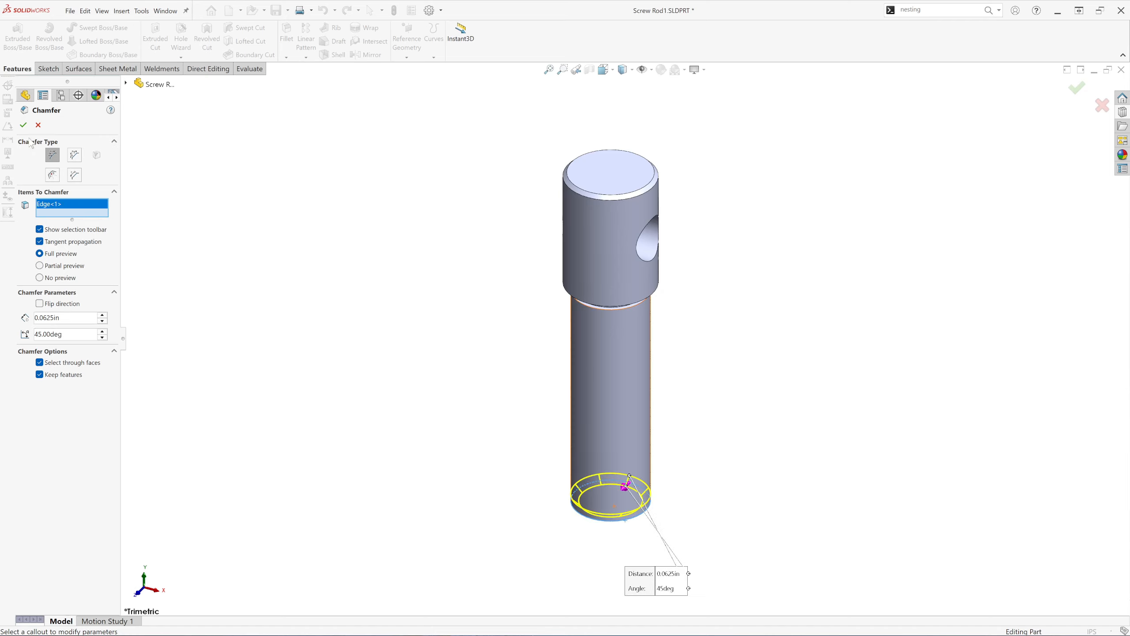
{"action": "left_click", "coordinate": [23, 125]}
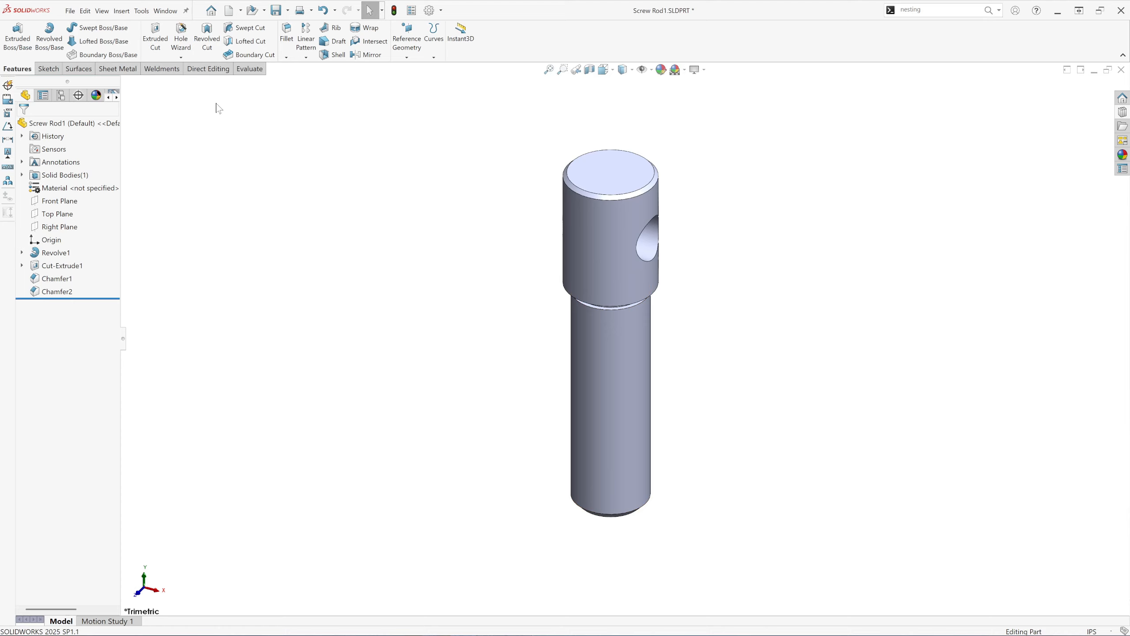
Step: Cut a right-hand Inch Die 0.6250-11 thread from the narrow section's upper circular edge, with a blind length of 1.9375 in
{"action": "left_click", "coordinate": [181, 57]}
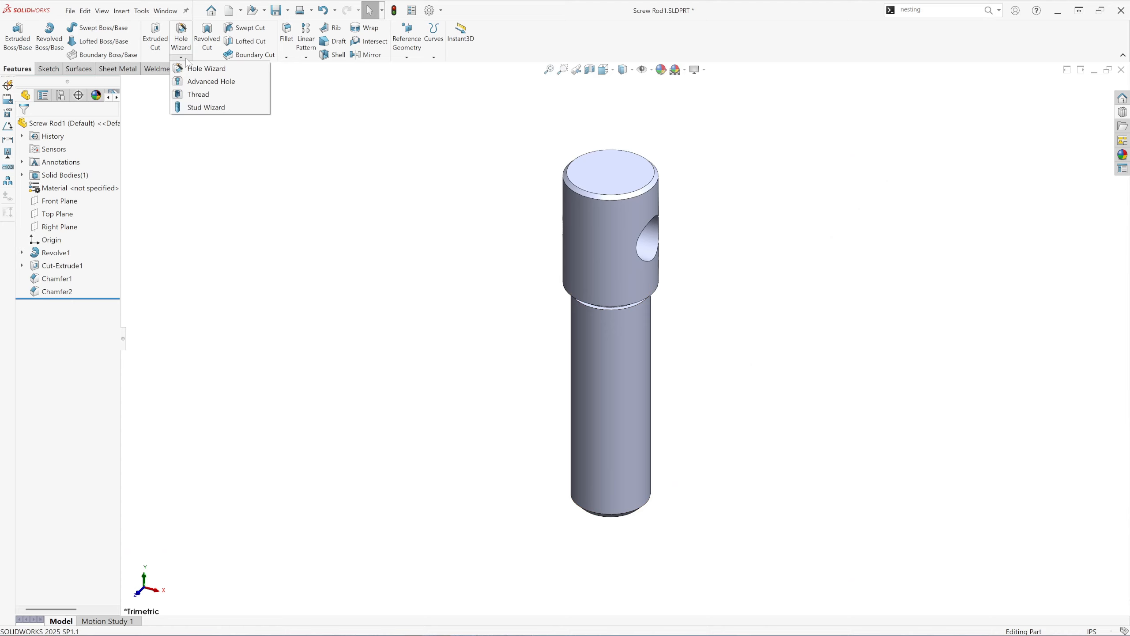
{"action": "left_click", "coordinate": [195, 96]}
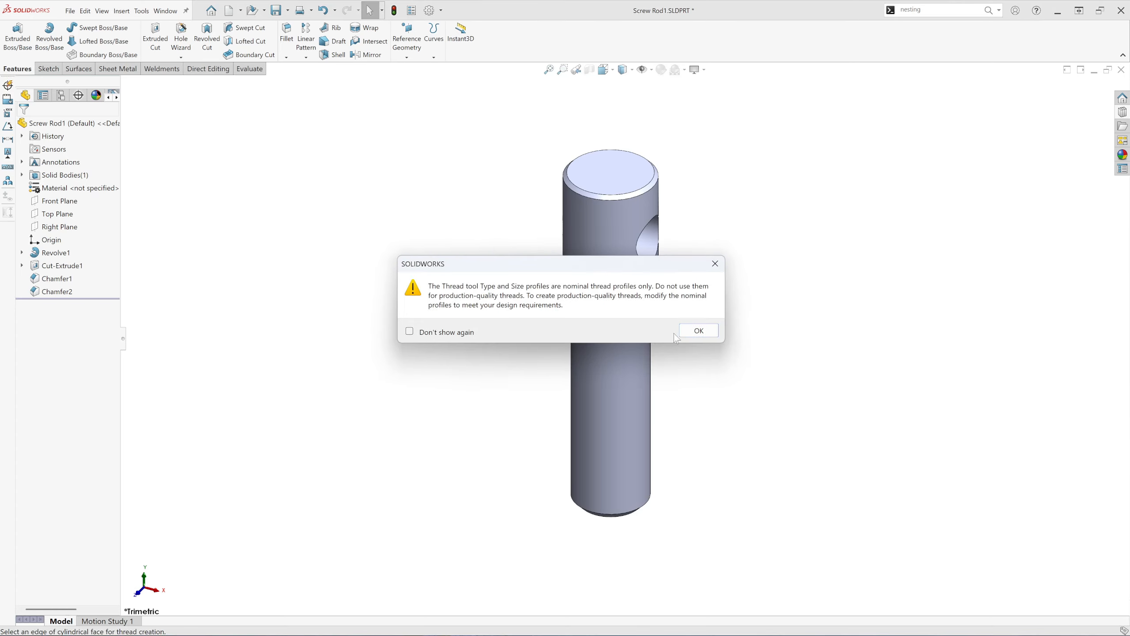
{"action": "left_click", "coordinate": [700, 331]}
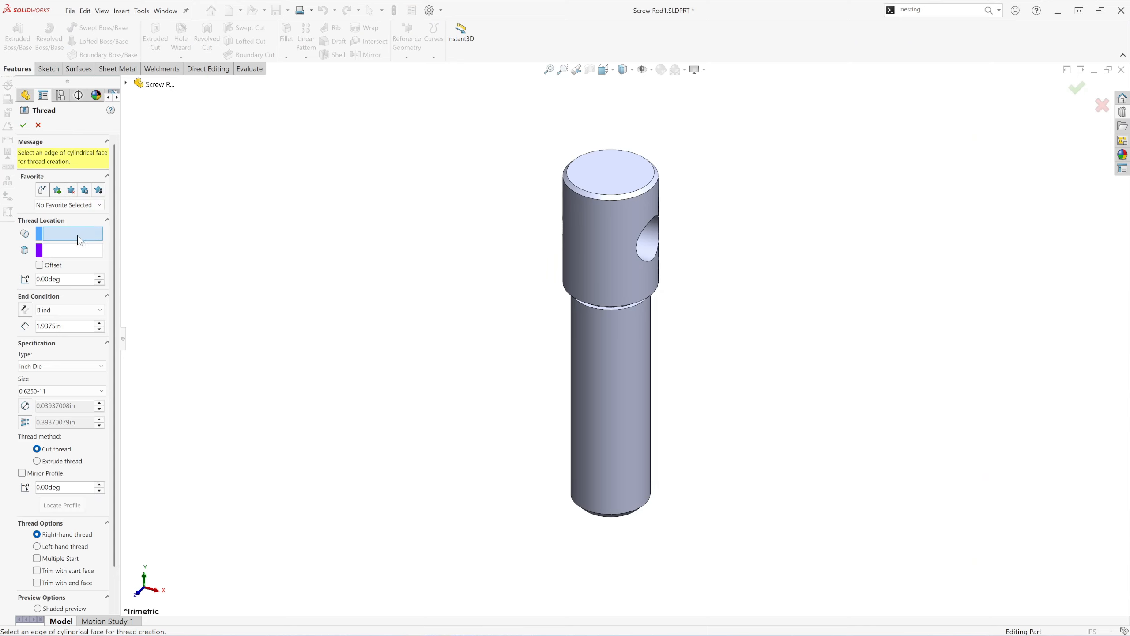
{"action": "scroll", "coordinate": [647, 285], "scroll_direction": "down", "scroll_amount": 3}
{"action": "scroll", "coordinate": [611, 346], "scroll_direction": "down", "scroll_amount": 1}
{"action": "middle_click_drag", "start_coordinate": [610, 345], "coordinate": [603, 331]}
{"action": "scroll", "coordinate": [602, 332], "scroll_direction": "down", "scroll_amount": 3}
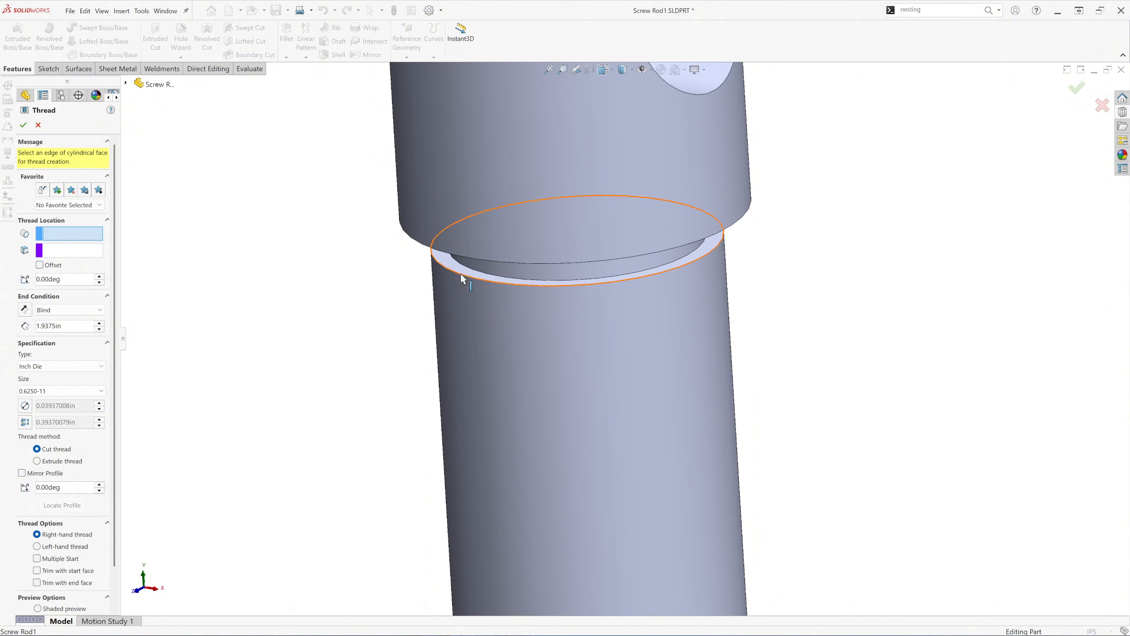
{"action": "left_click", "coordinate": [460, 272]}
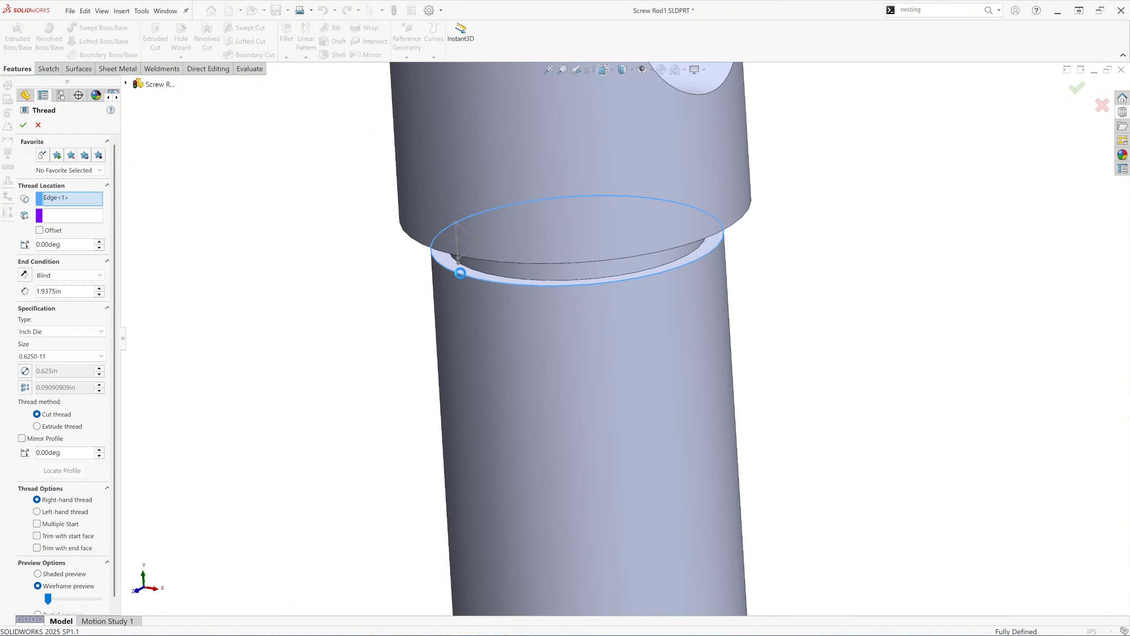
{"action": "left_click", "coordinate": [604, 69]}
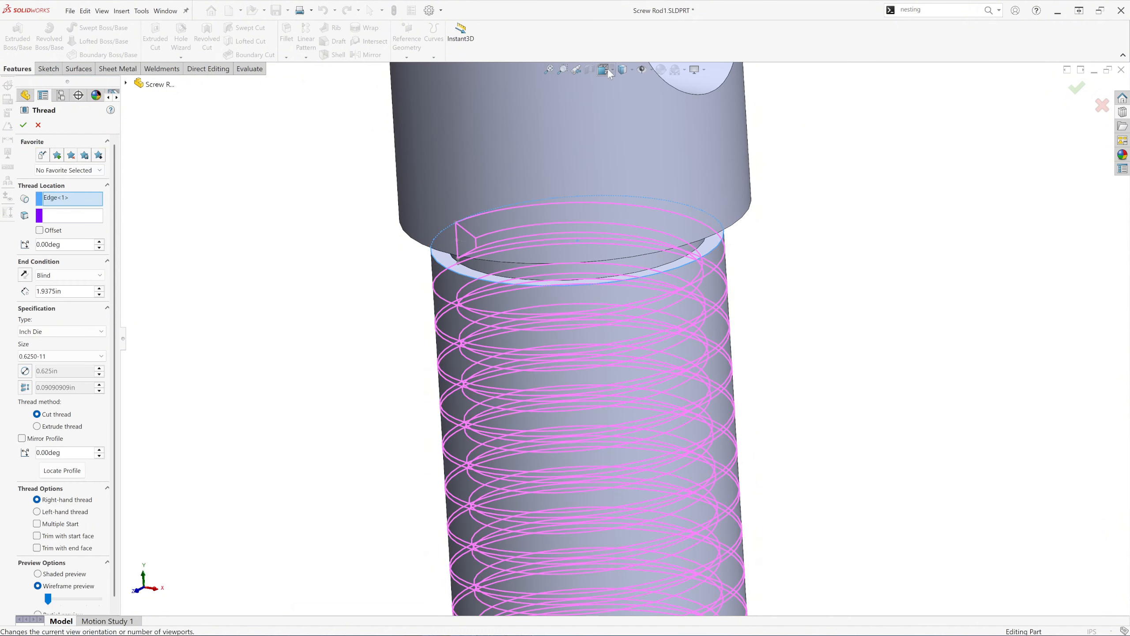
{"action": "left_click", "coordinate": [620, 113]}
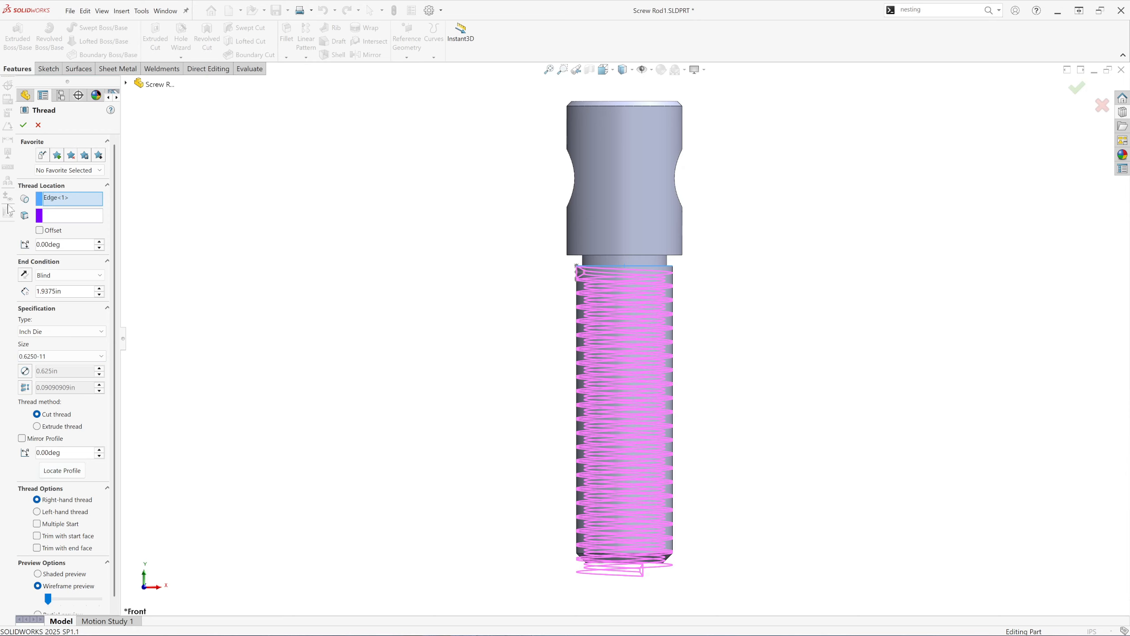
{"action": "left_click", "coordinate": [23, 125]}
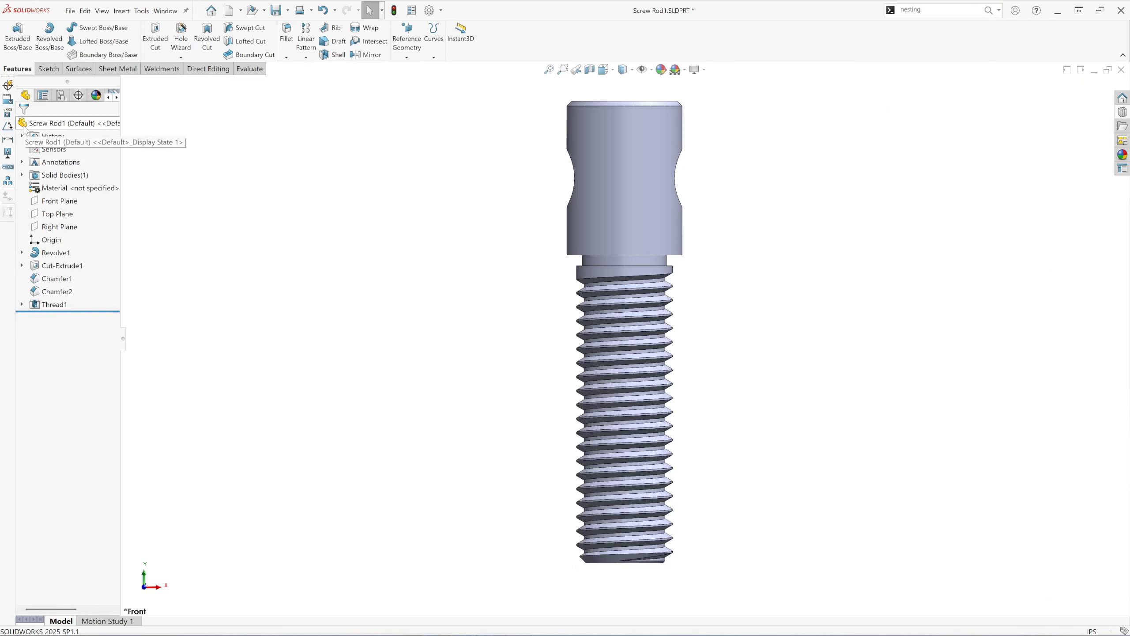
Step: Add a blind ANSI Inch #10-24 bottoming tapped hole at the center of the threaded end face, with a 0.2 in, 90° near-side countersink
{"action": "left_click", "coordinate": [612, 73]}
{"action": "left_click", "coordinate": [659, 97]}
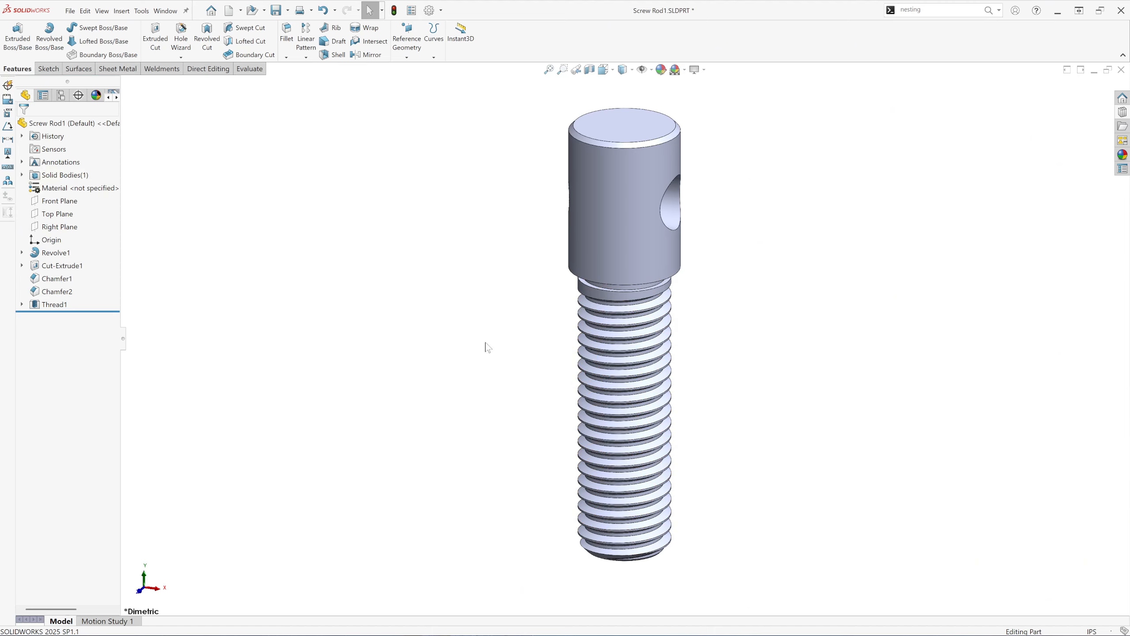
{"action": "middle_click_drag", "start_coordinate": [540, 477], "coordinate": [545, 274]}
{"action": "scroll", "coordinate": [645, 457], "scroll_direction": "down", "scroll_amount": 3}
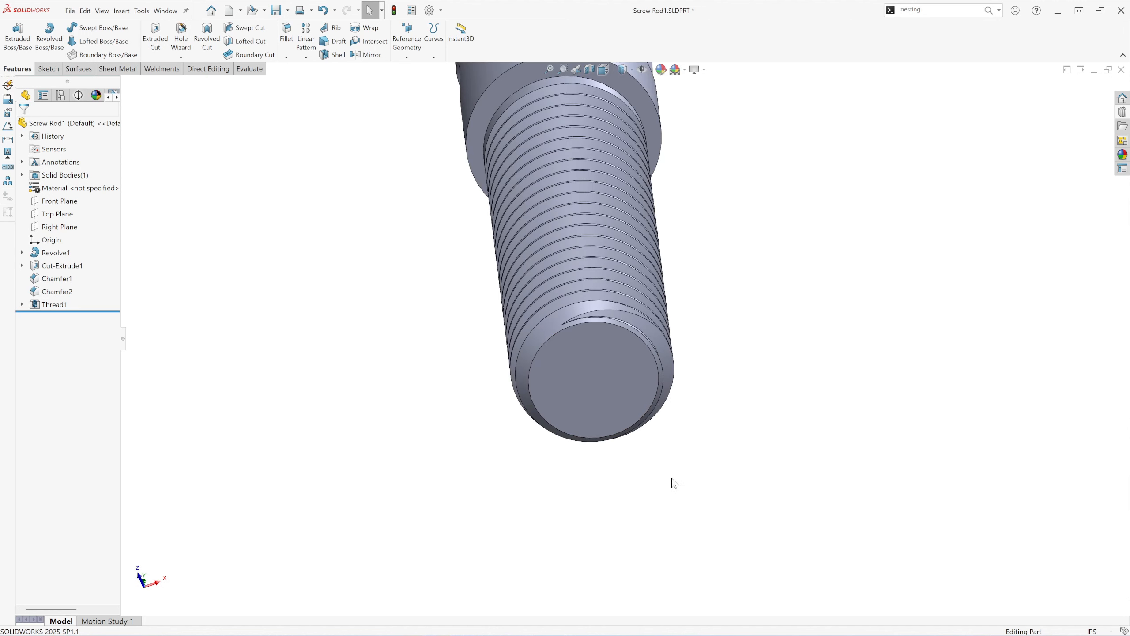
{"action": "left_click", "coordinate": [180, 56]}
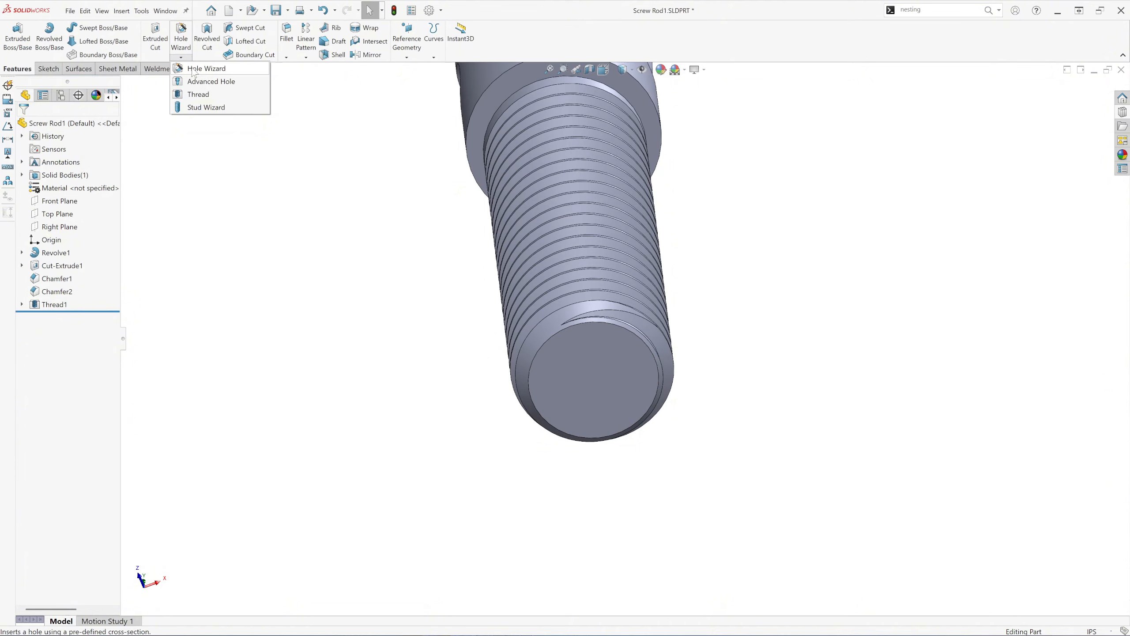
{"action": "left_click", "coordinate": [191, 68]}
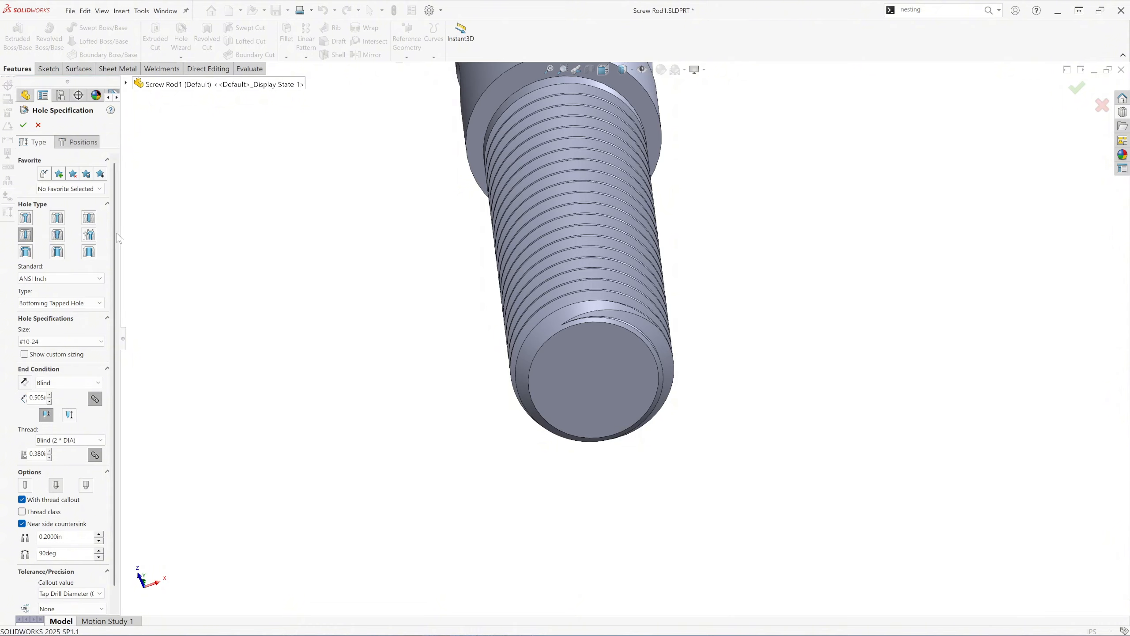
{"action": "left_click", "coordinate": [81, 143]}
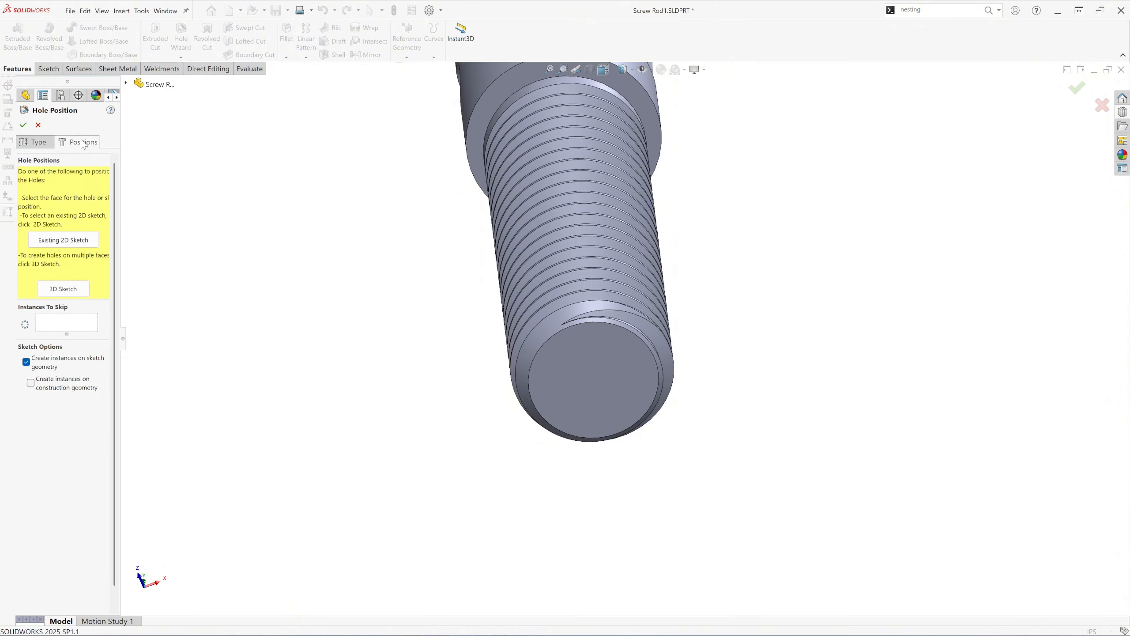
{"action": "left_click", "coordinate": [590, 383]}
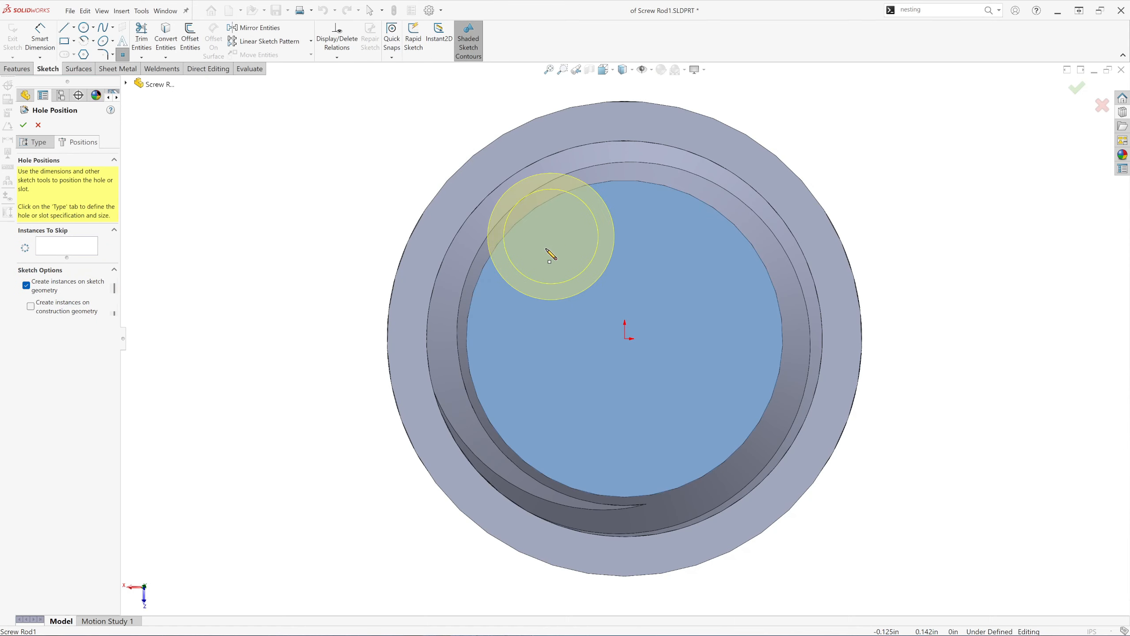
{"action": "left_click", "coordinate": [625, 338]}
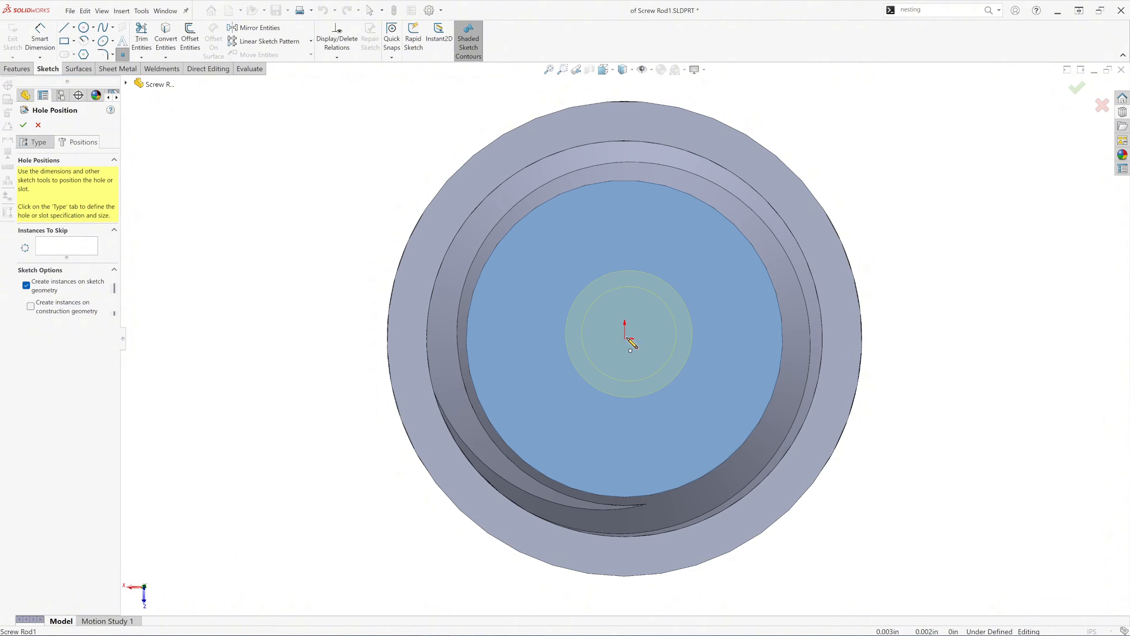
{"action": "left_click", "coordinate": [625, 338]}
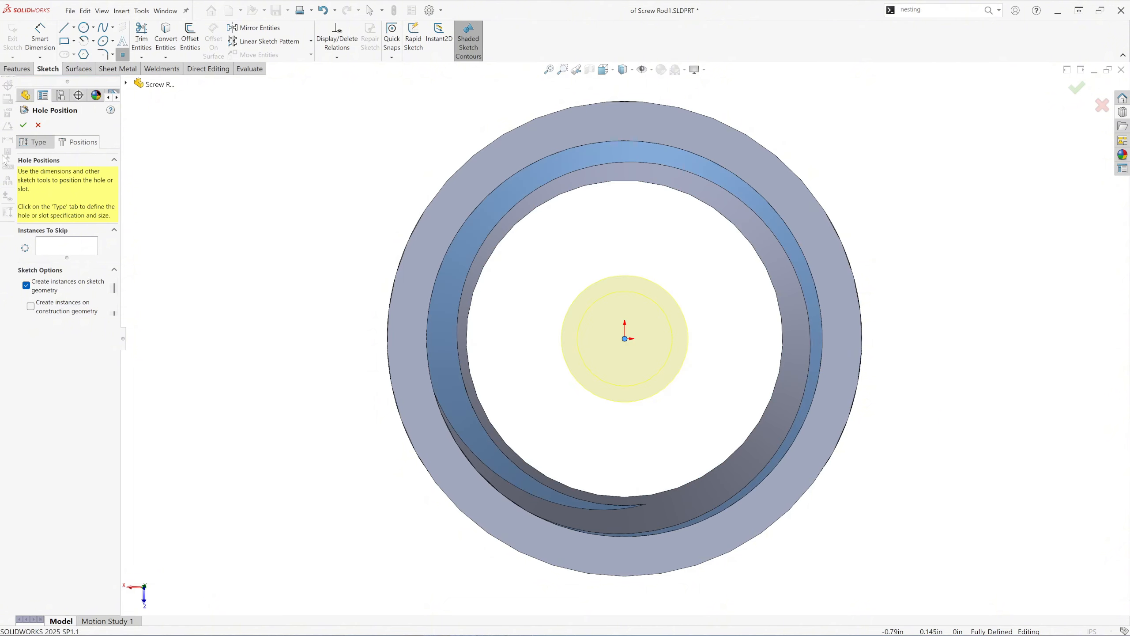
{"action": "left_click", "coordinate": [24, 126]}
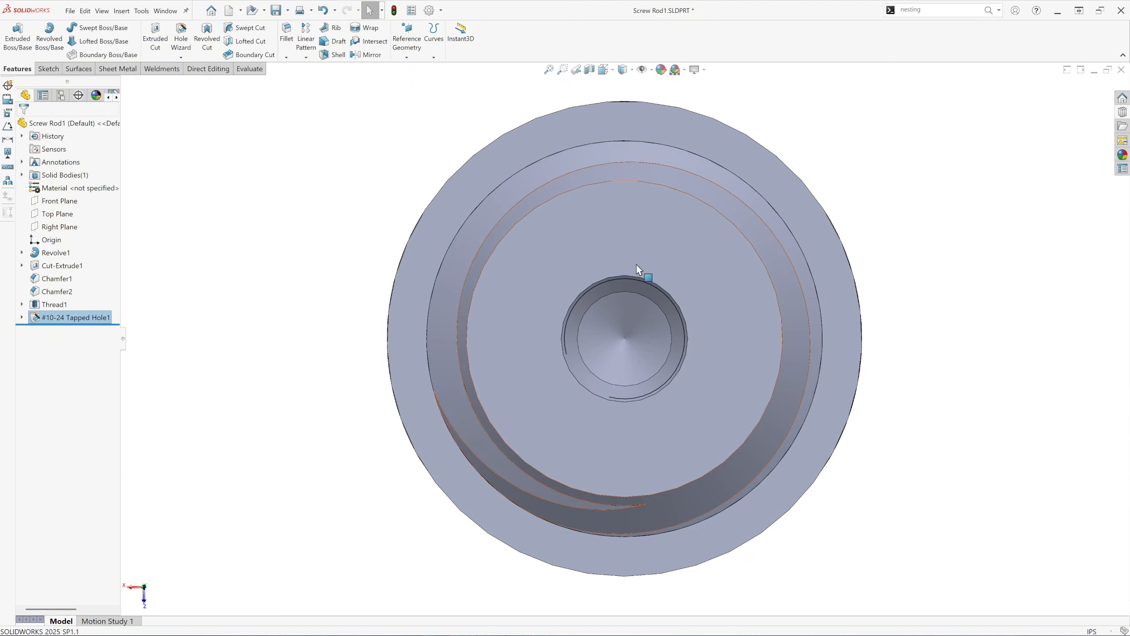
Step: Enable shaded cosmetic threads in the document's detailing properties
{"action": "middle_click_drag", "start_coordinate": [961, 225], "coordinate": [600, 257]}
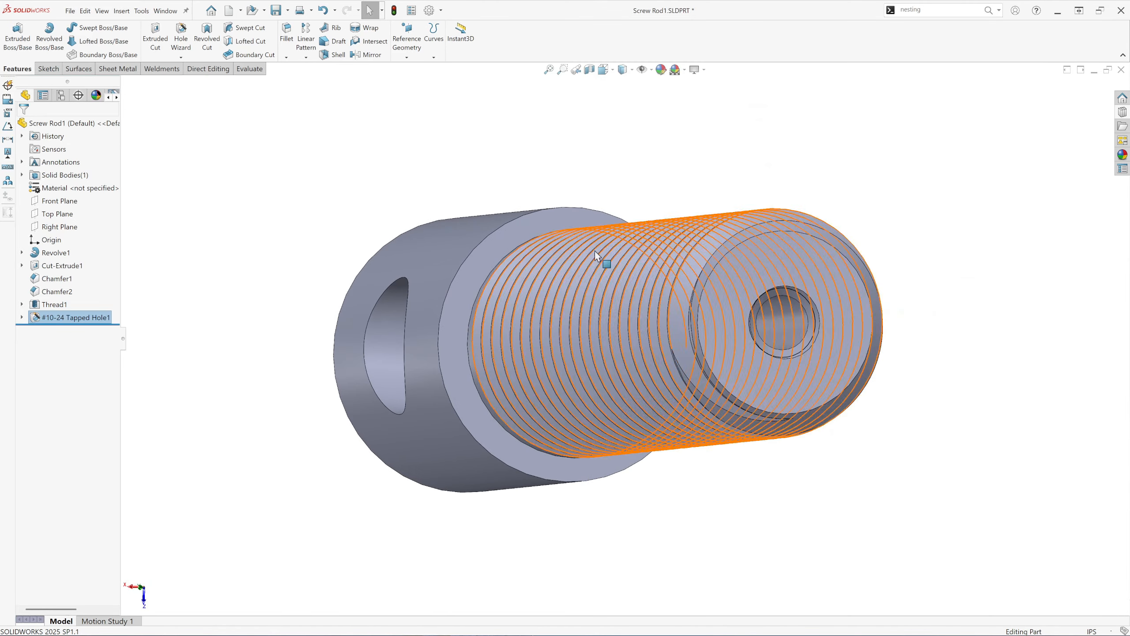
{"action": "left_click", "coordinate": [441, 10]}
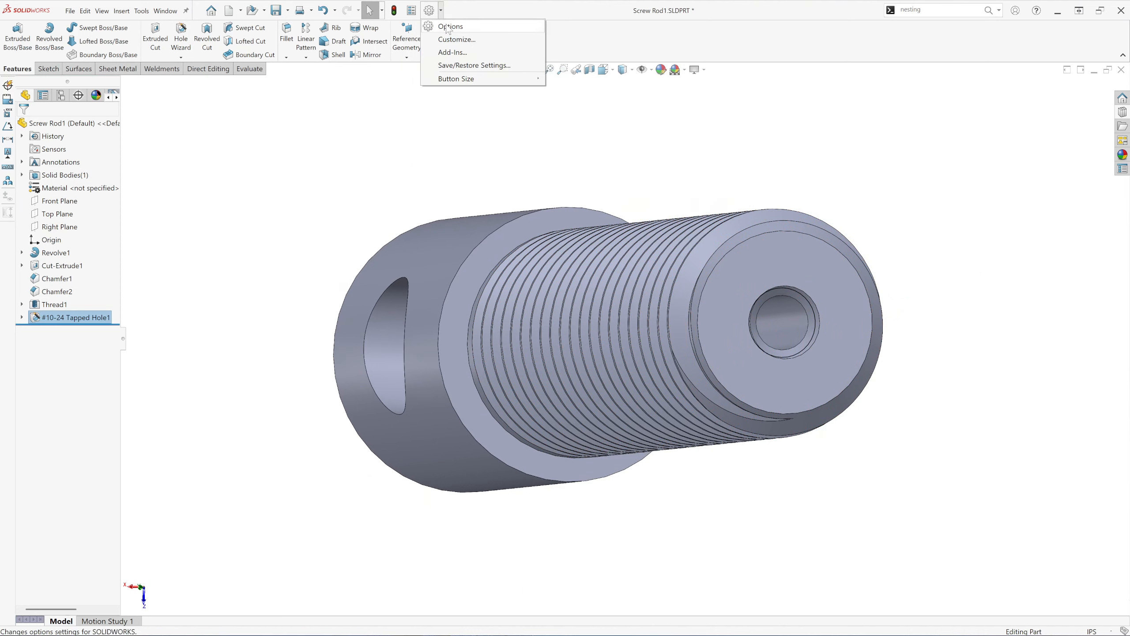
{"action": "left_click", "coordinate": [450, 27]}
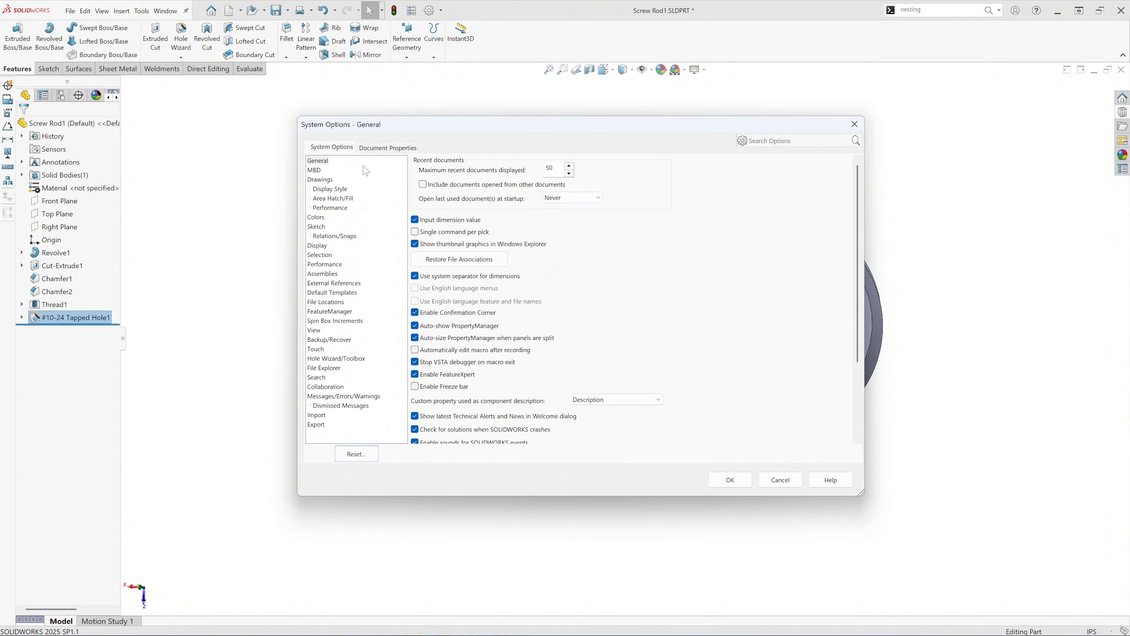
{"action": "left_click", "coordinate": [387, 148]}
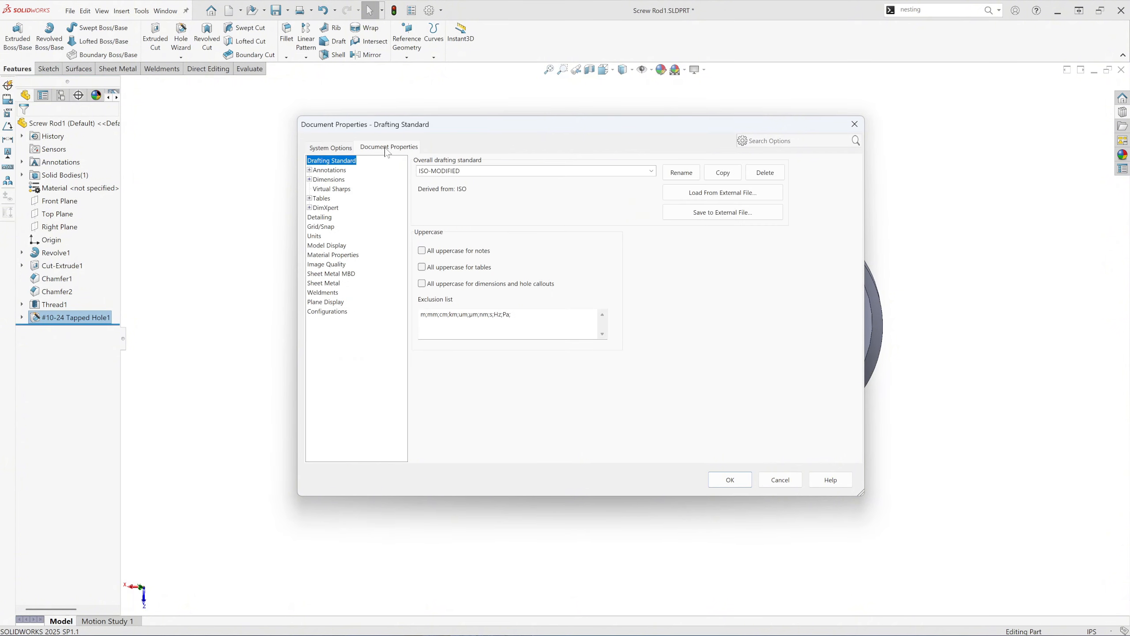
{"action": "left_click", "coordinate": [320, 217]}
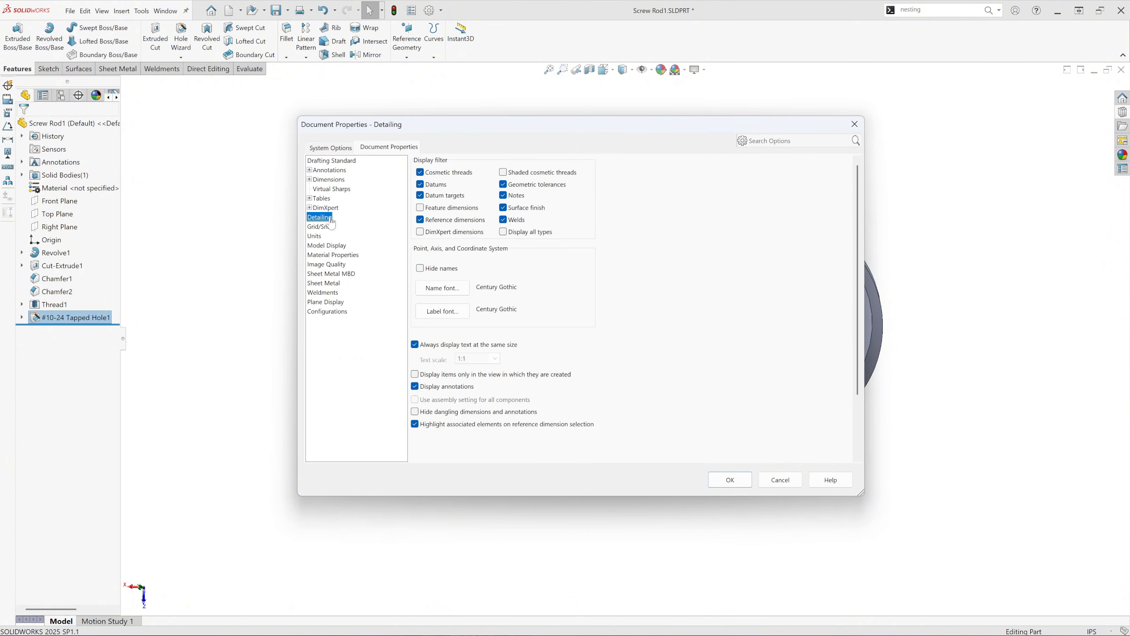
{"action": "left_click", "coordinate": [507, 173]}
{"action": "left_click", "coordinate": [730, 480]}
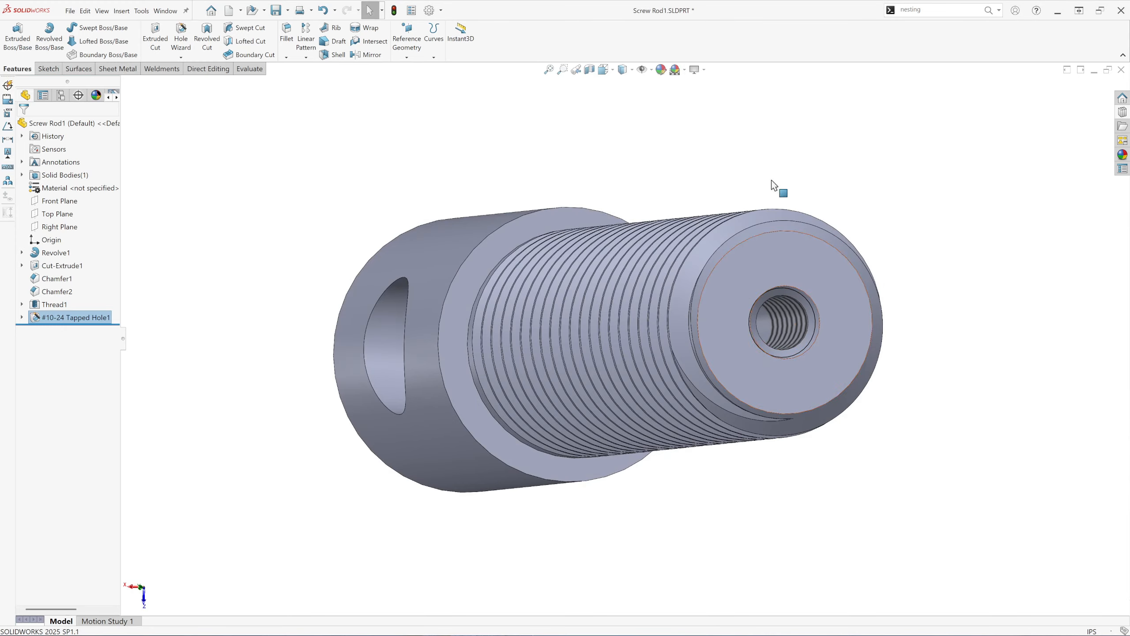
Step: Examine the tapped hole's interior in a temporary section view along the Front Plane
{"action": "middle_click_drag", "start_coordinate": [777, 242], "coordinate": [636, 272]}
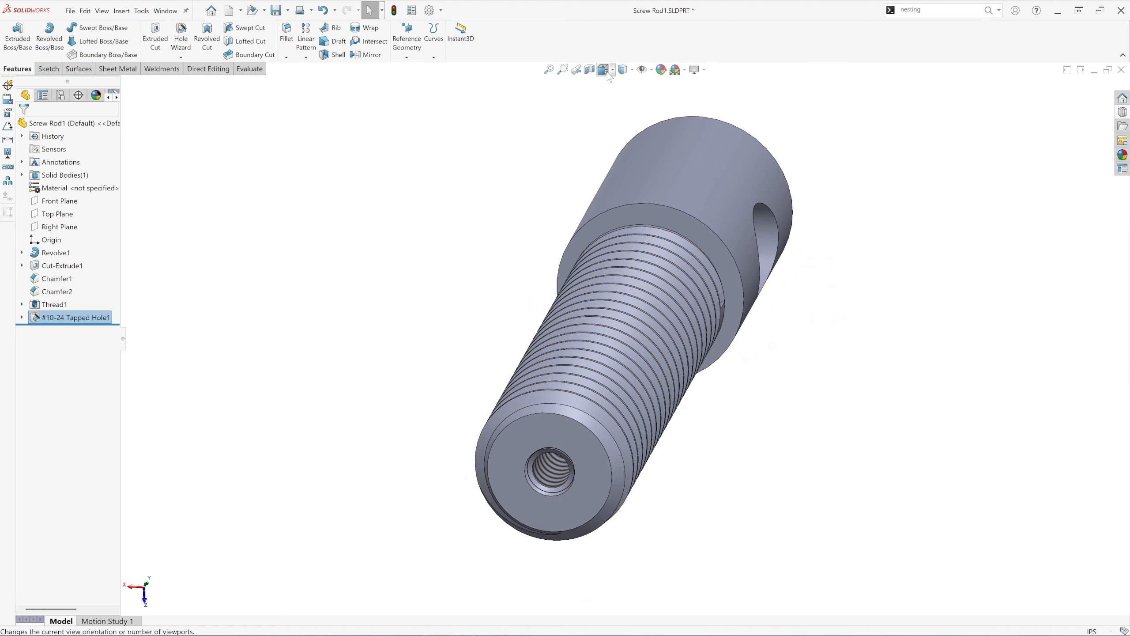
{"action": "left_click", "coordinate": [607, 70]}
{"action": "left_click", "coordinate": [620, 112]}
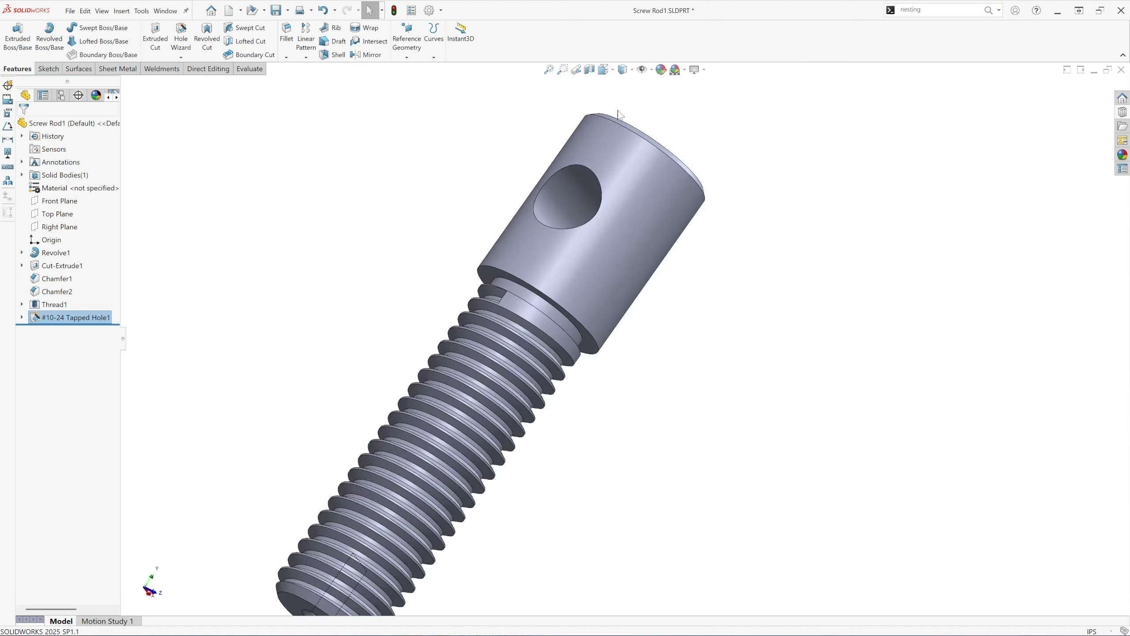
{"action": "left_click", "coordinate": [590, 69]}
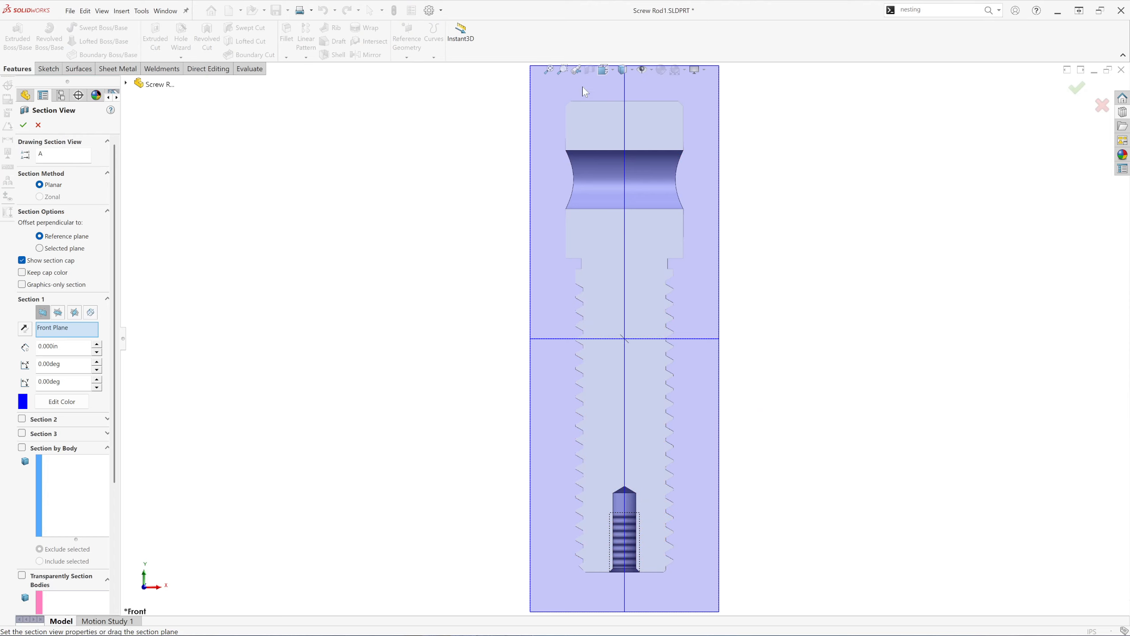
{"action": "left_click", "coordinate": [39, 124]}
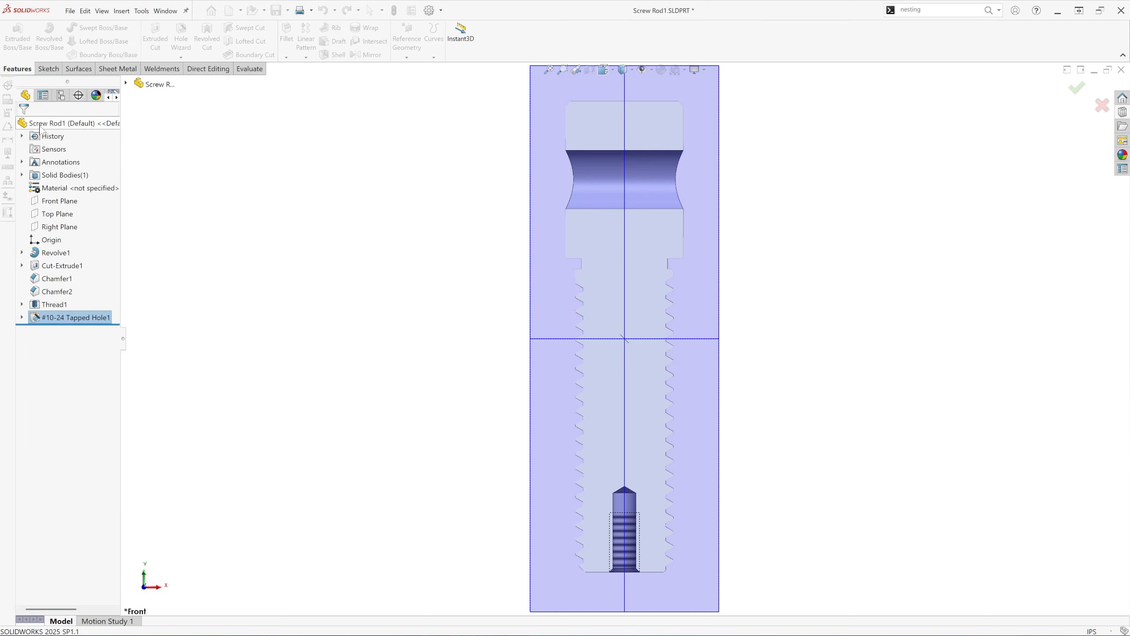
{"action": "left_click", "coordinate": [605, 71]}
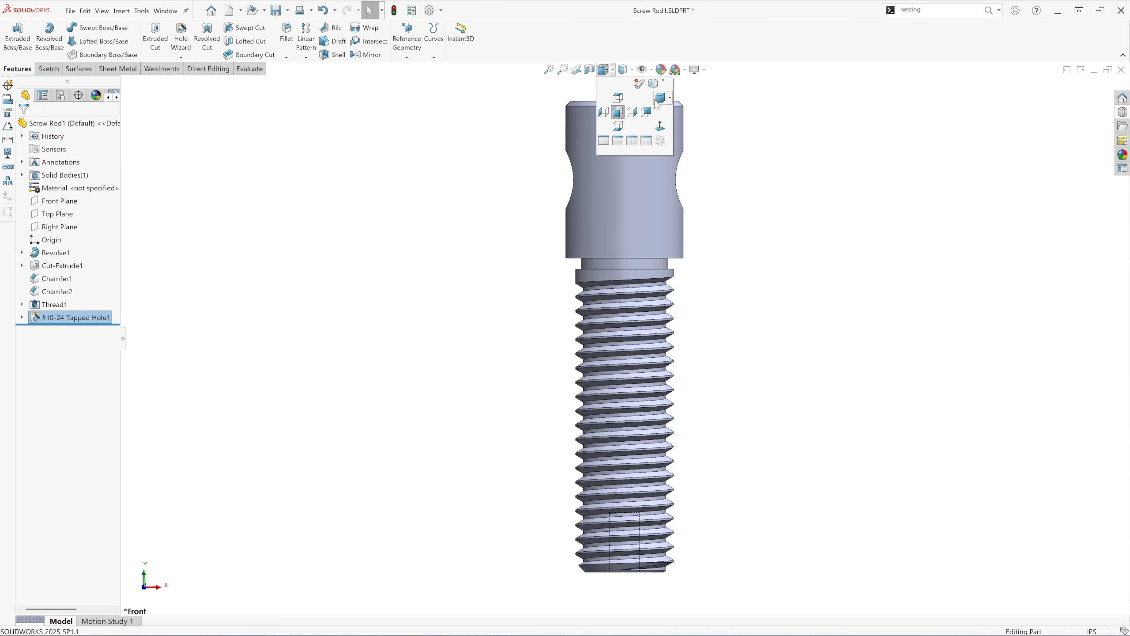
{"action": "left_click", "coordinate": [660, 100]}
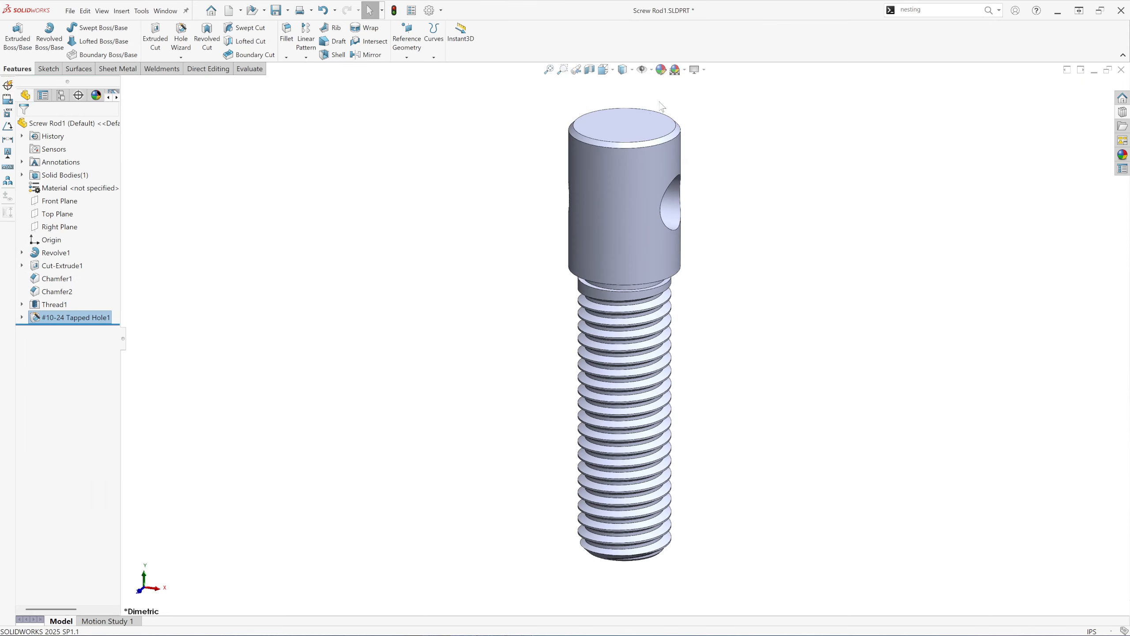
Step: Assign AISI 304 steel as the screw rod's material and save the part
{"action": "right_click", "coordinate": [91, 188]}
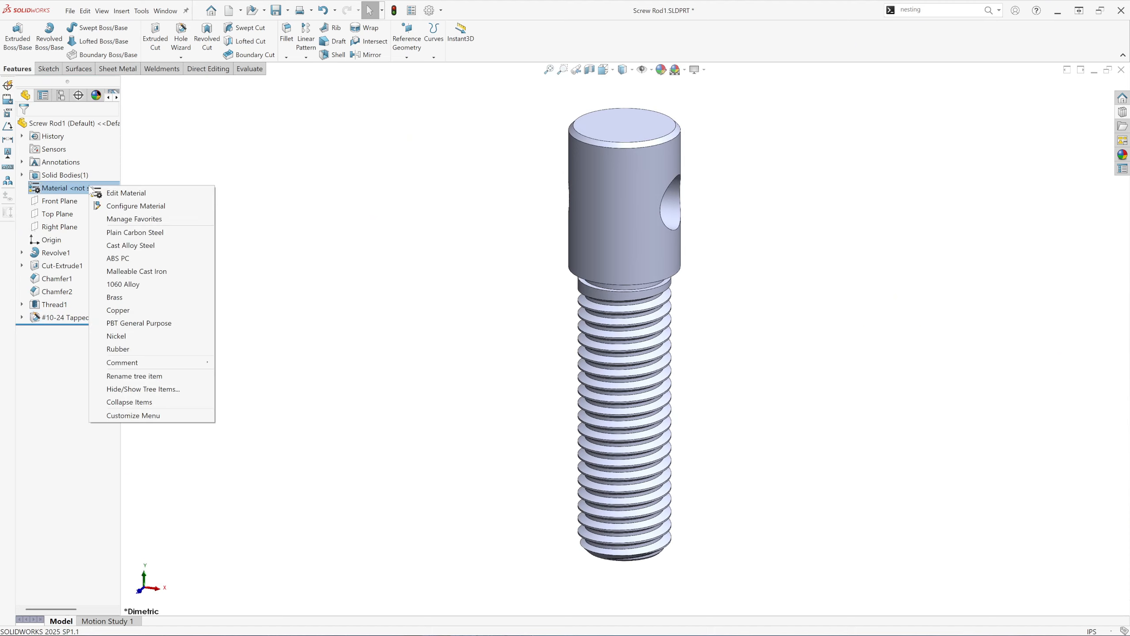
{"action": "left_click", "coordinate": [129, 194]}
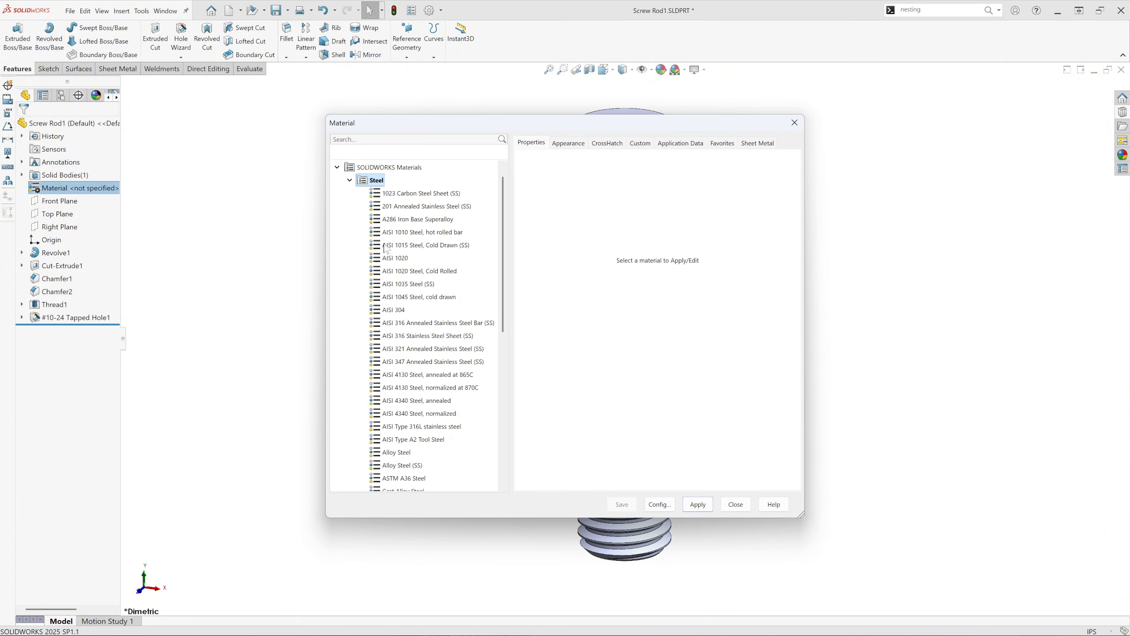
{"action": "left_click", "coordinate": [400, 310]}
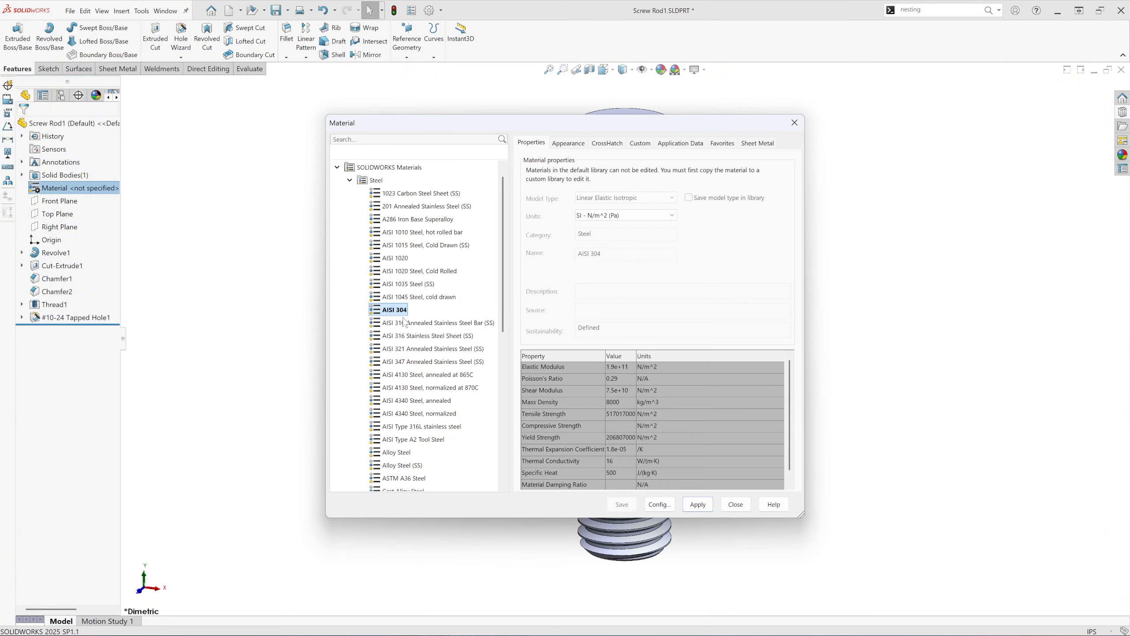
{"action": "left_click", "coordinate": [697, 505]}
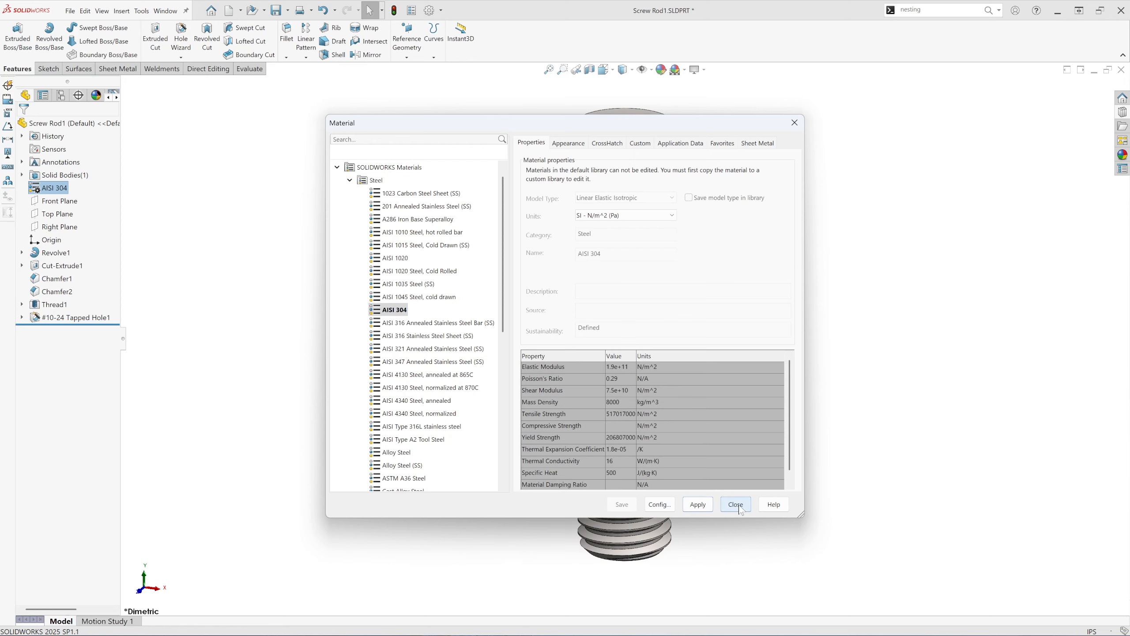
{"action": "left_click", "coordinate": [737, 505]}
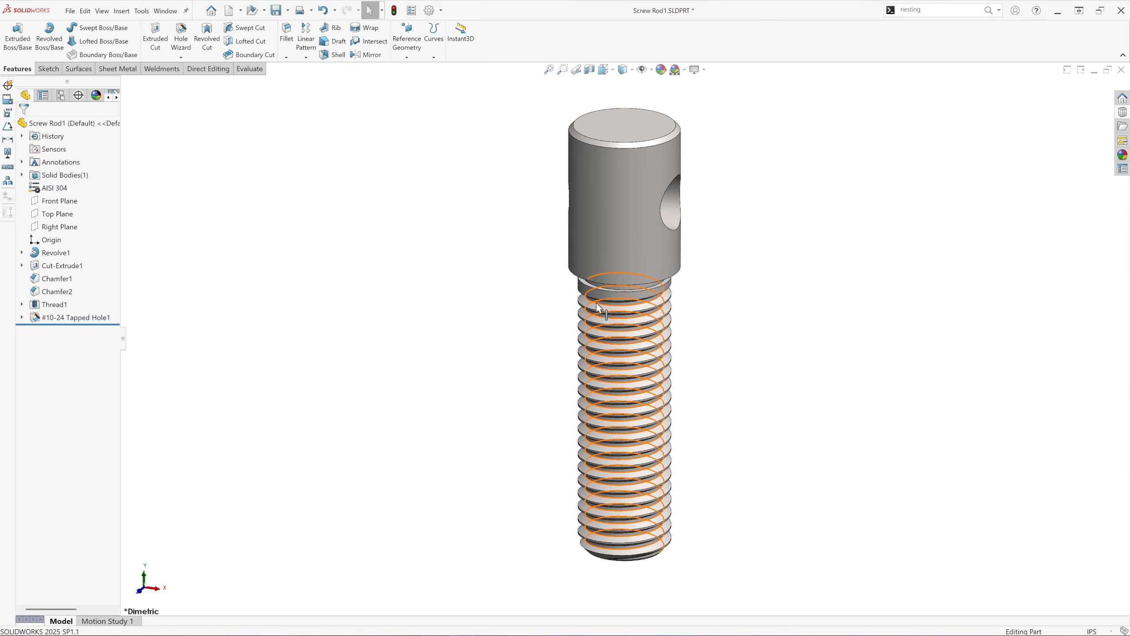
{"action": "left_click", "coordinate": [276, 10]}
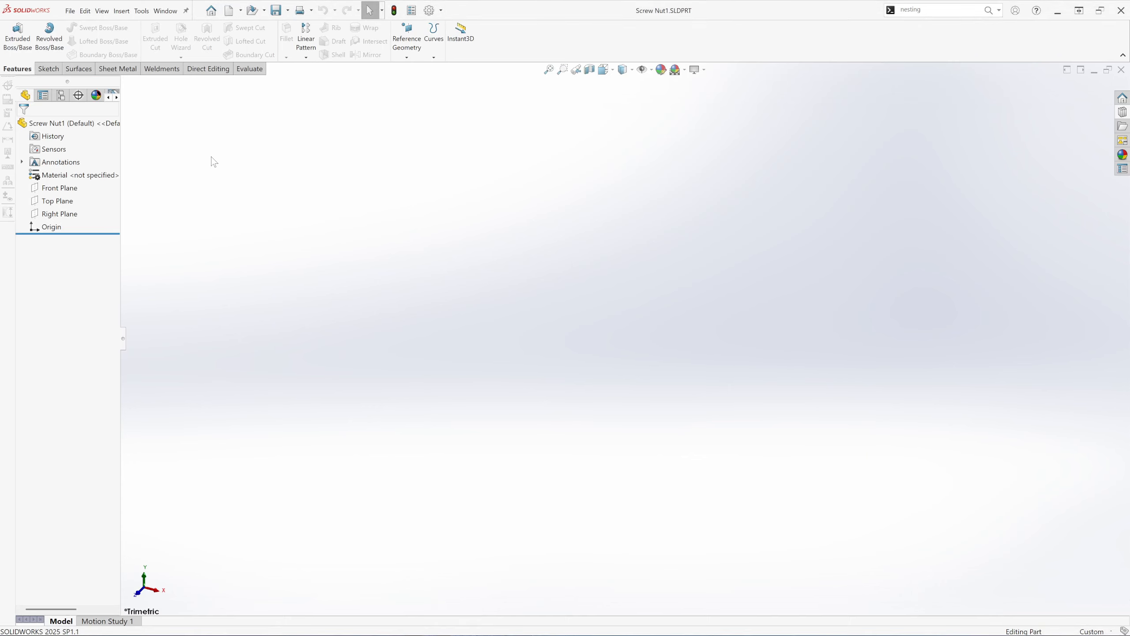
{"action": "left_click", "coordinate": [70, 11]}
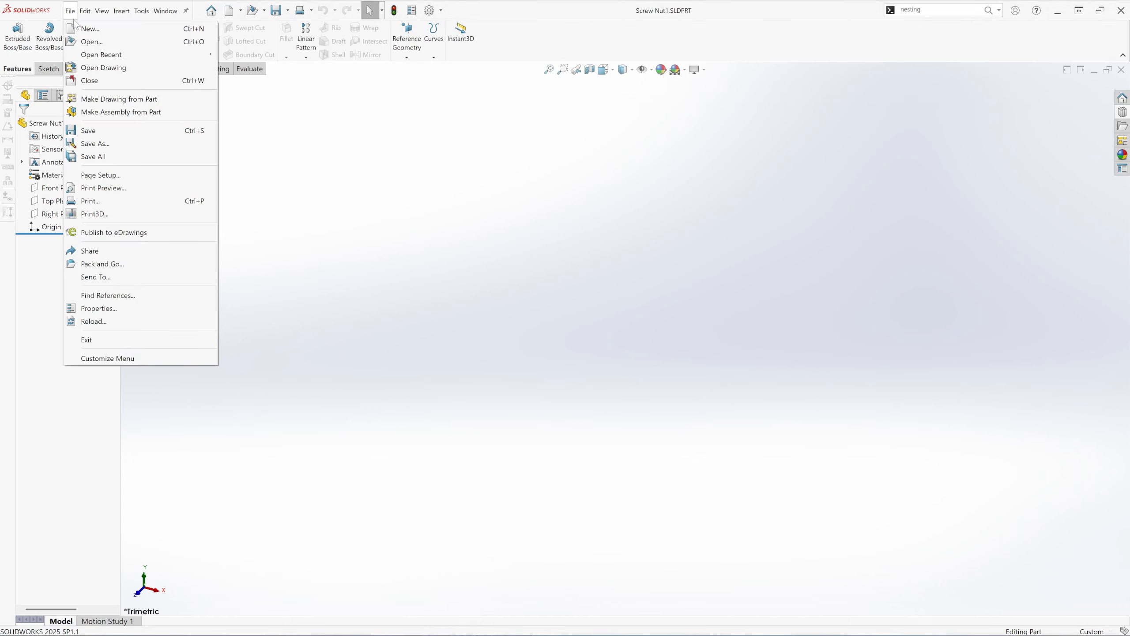
{"action": "left_click", "coordinate": [84, 29]}
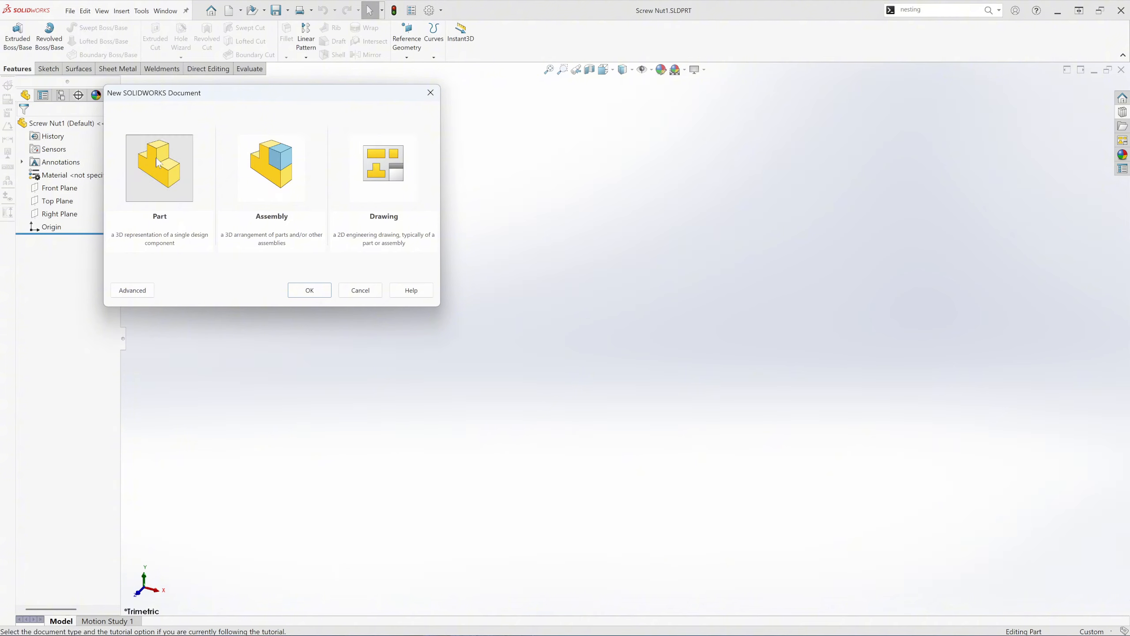
{"action": "left_click", "coordinate": [431, 93]}
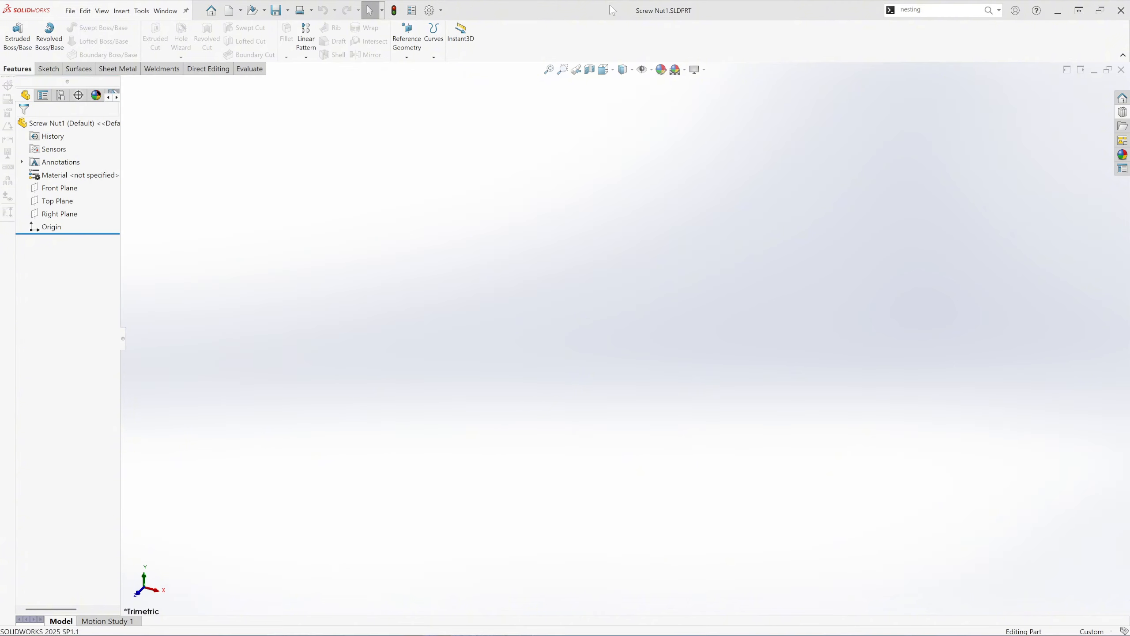
Step: Set the document units to IPS with three-decimal lengths and change the scene to Plain White
{"action": "left_click", "coordinate": [429, 10]}
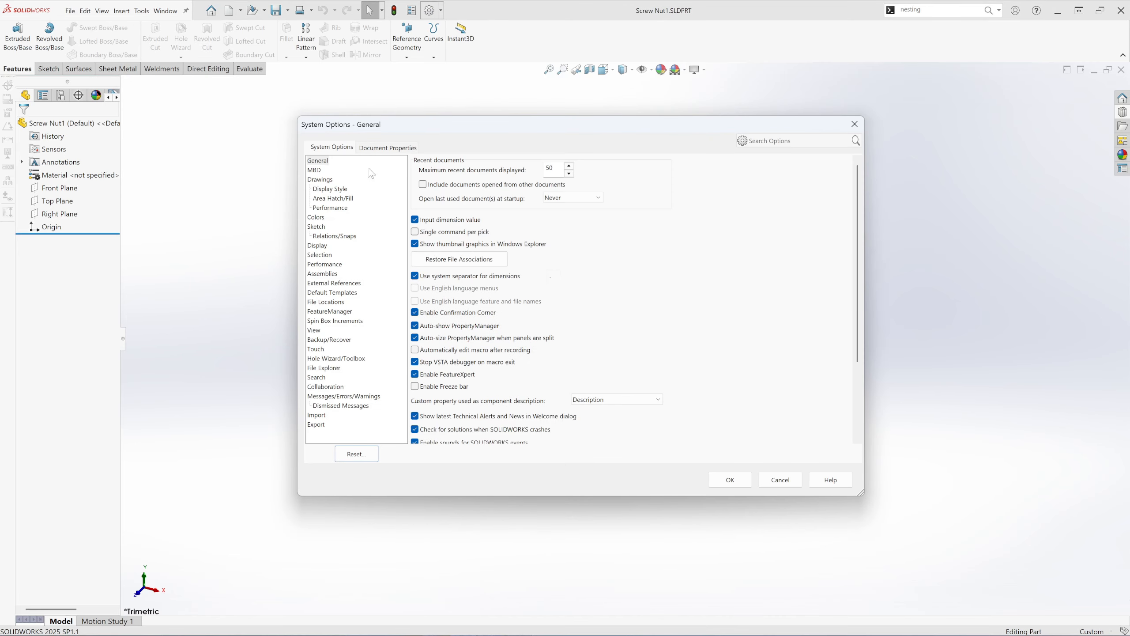
{"action": "left_click", "coordinate": [388, 148]}
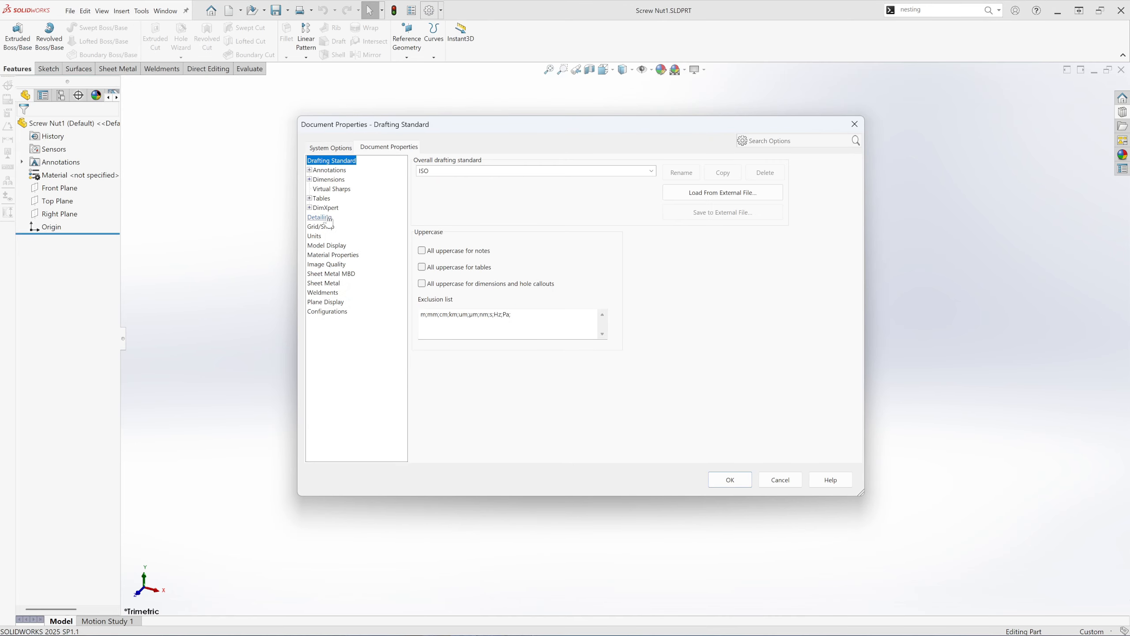
{"action": "left_click", "coordinate": [316, 237]}
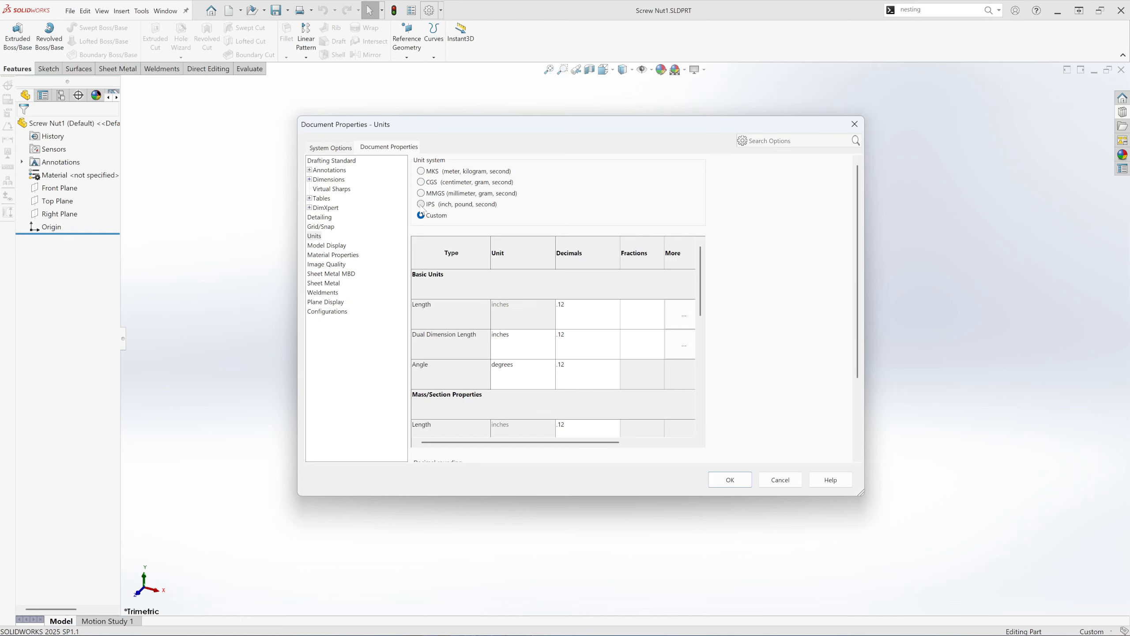
{"action": "left_click", "coordinate": [594, 304]}
{"action": "left_click", "coordinate": [563, 345]}
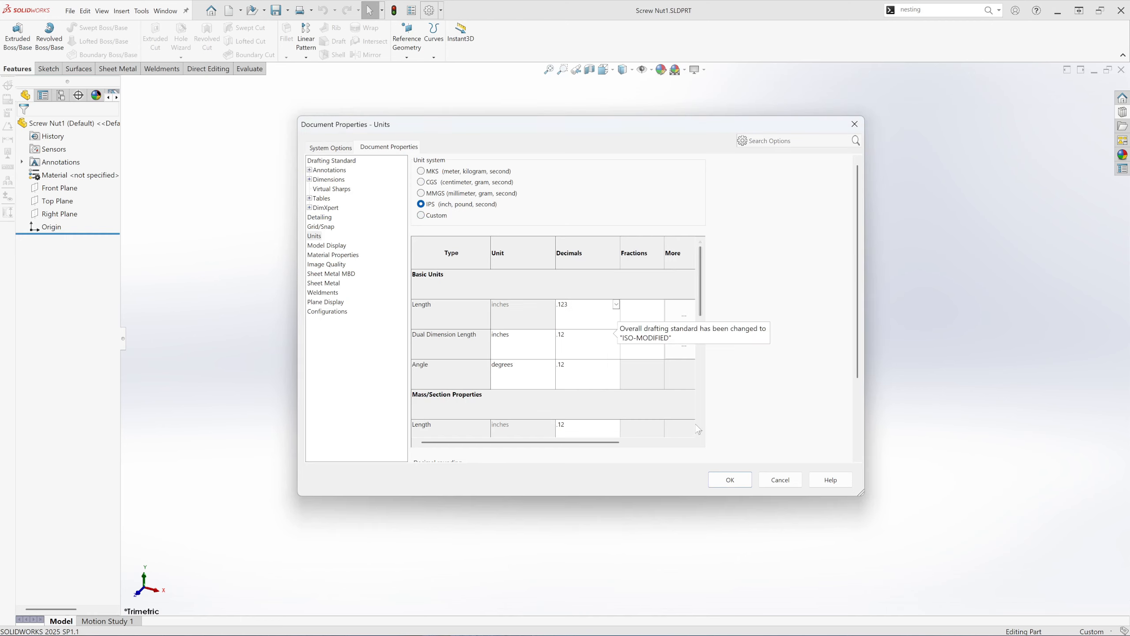
{"action": "left_click", "coordinate": [732, 480]}
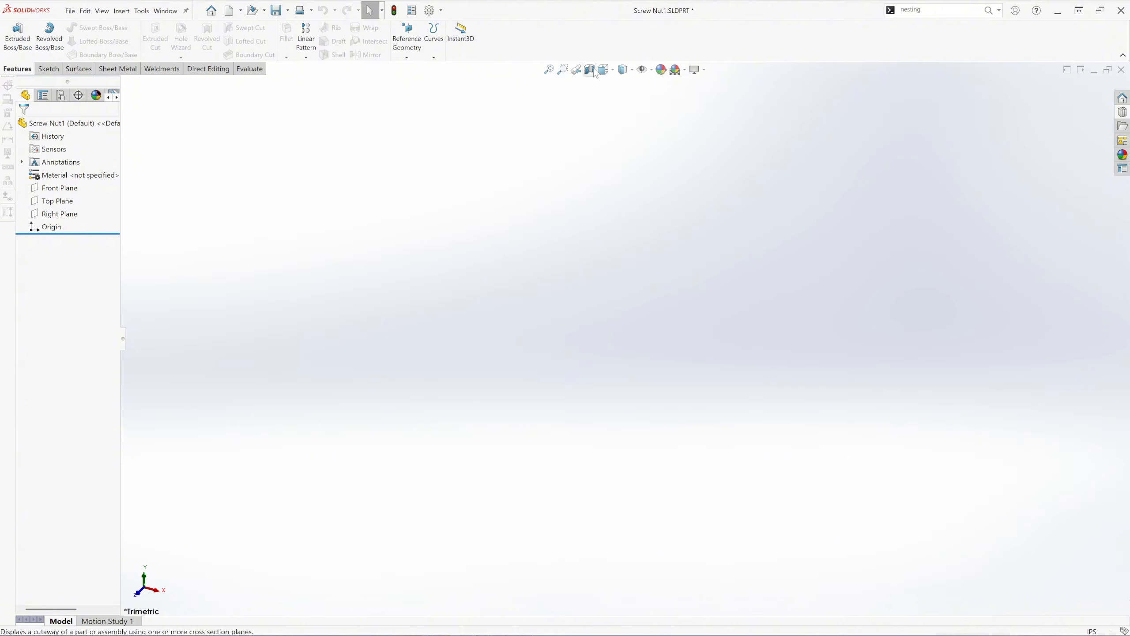
{"action": "left_click", "coordinate": [676, 70]}
{"action": "left_click", "coordinate": [695, 100]}
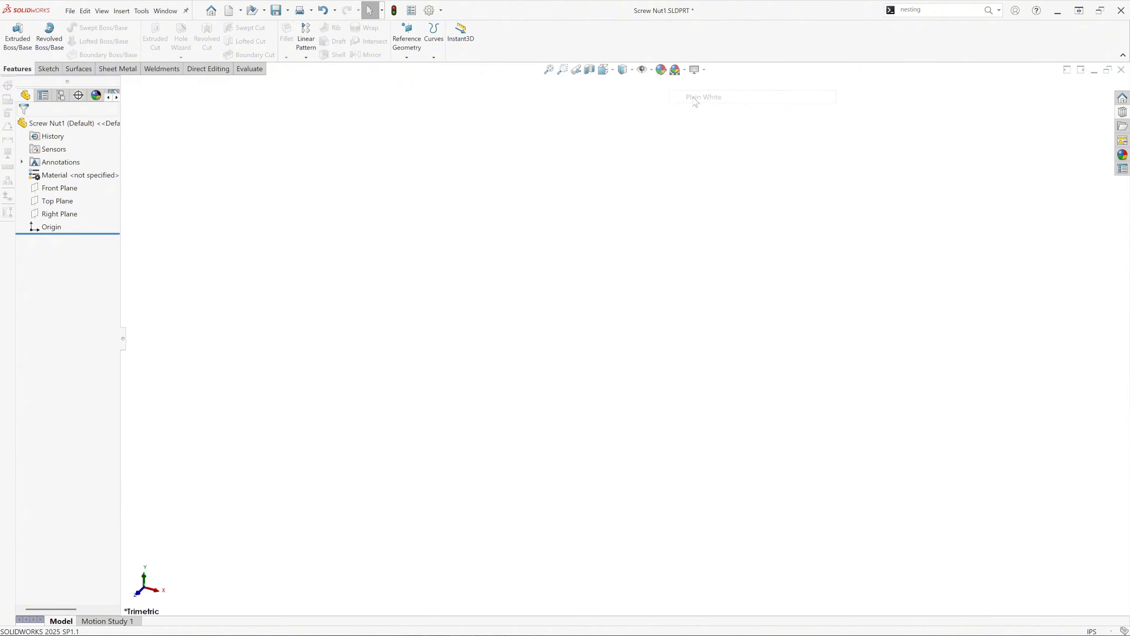
Step: Sketch two concentric circles on the Top Plane away from the origin, with radii of about 0.655 in and 0.940 in
{"action": "left_click", "coordinate": [54, 201]}
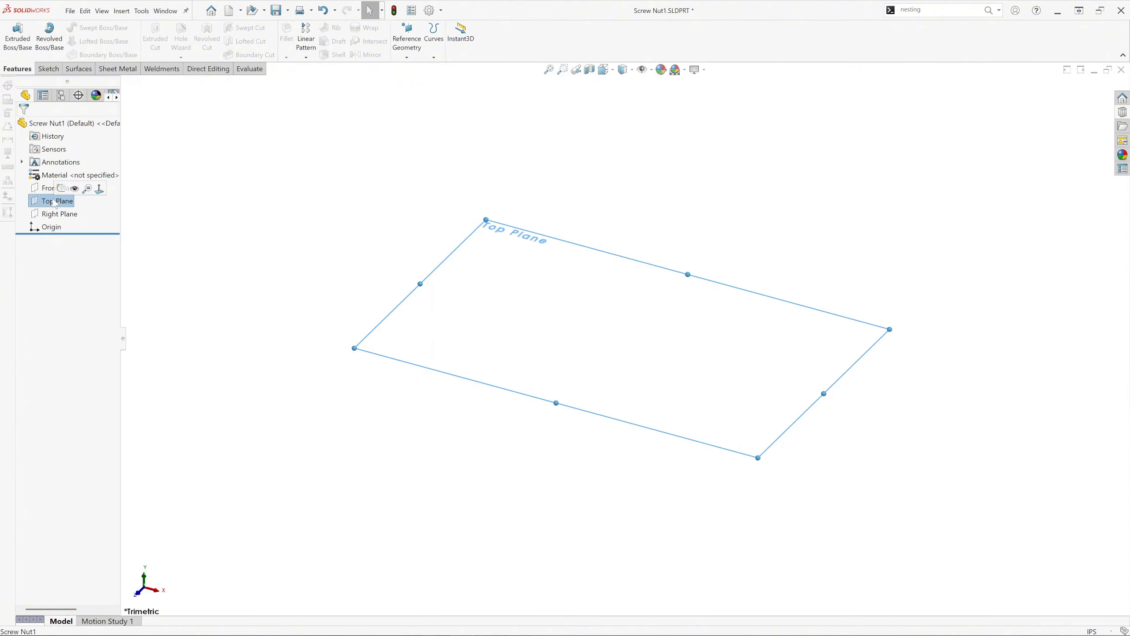
{"action": "left_click", "coordinate": [62, 187]}
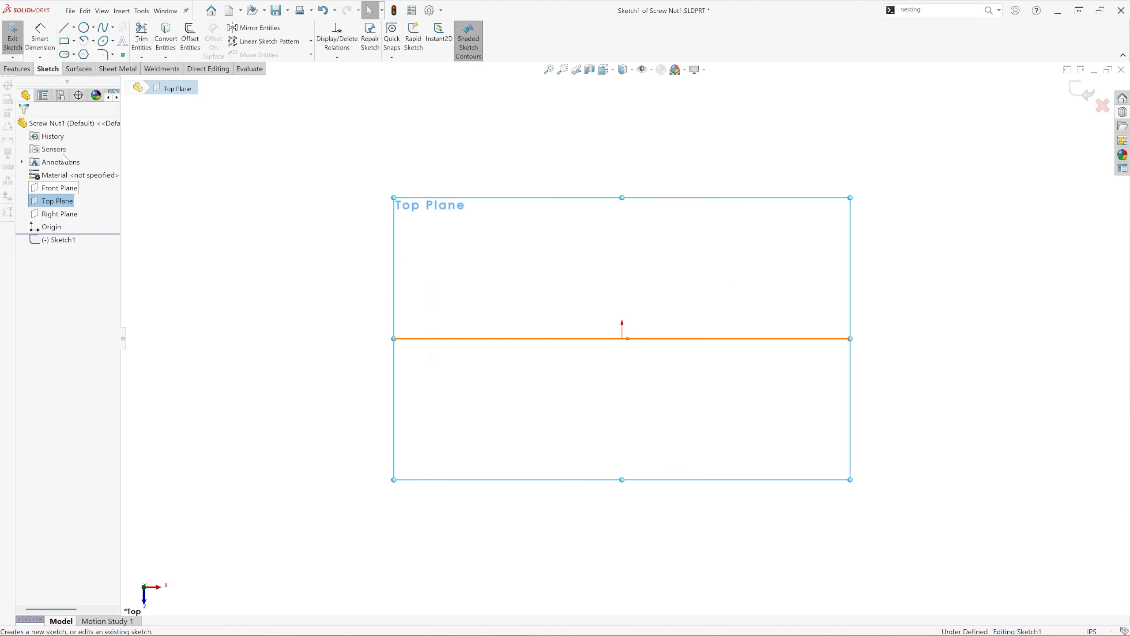
{"action": "left_click", "coordinate": [83, 27]}
{"action": "left_click", "coordinate": [726, 296]}
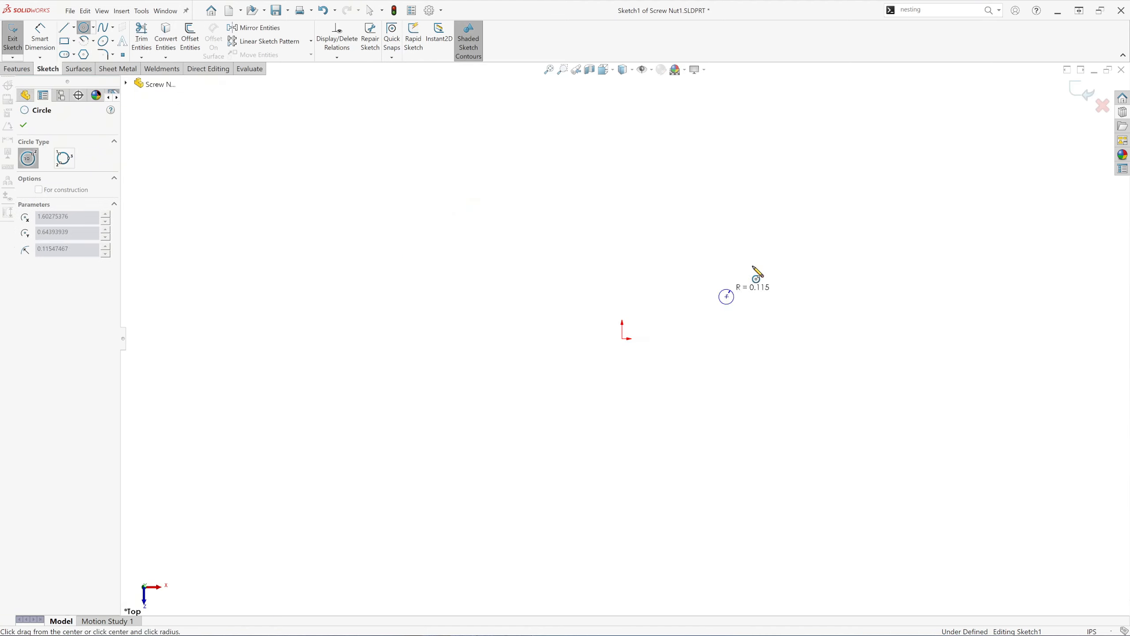
{"action": "left_click", "coordinate": [756, 268]}
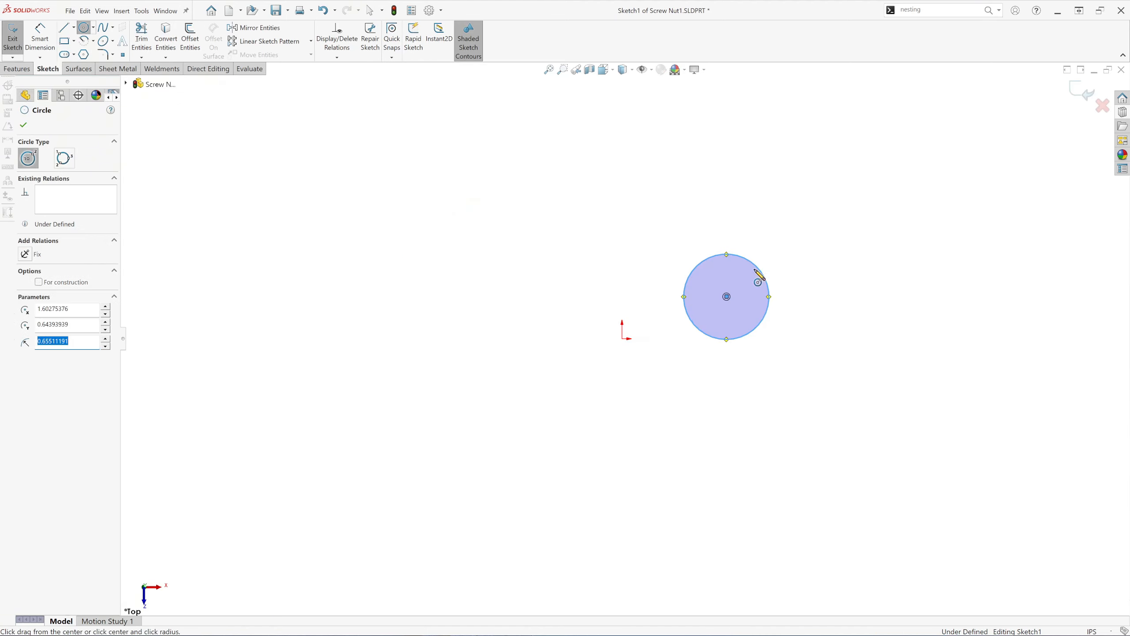
{"action": "left_click", "coordinate": [726, 298]}
{"action": "left_click", "coordinate": [766, 249]}
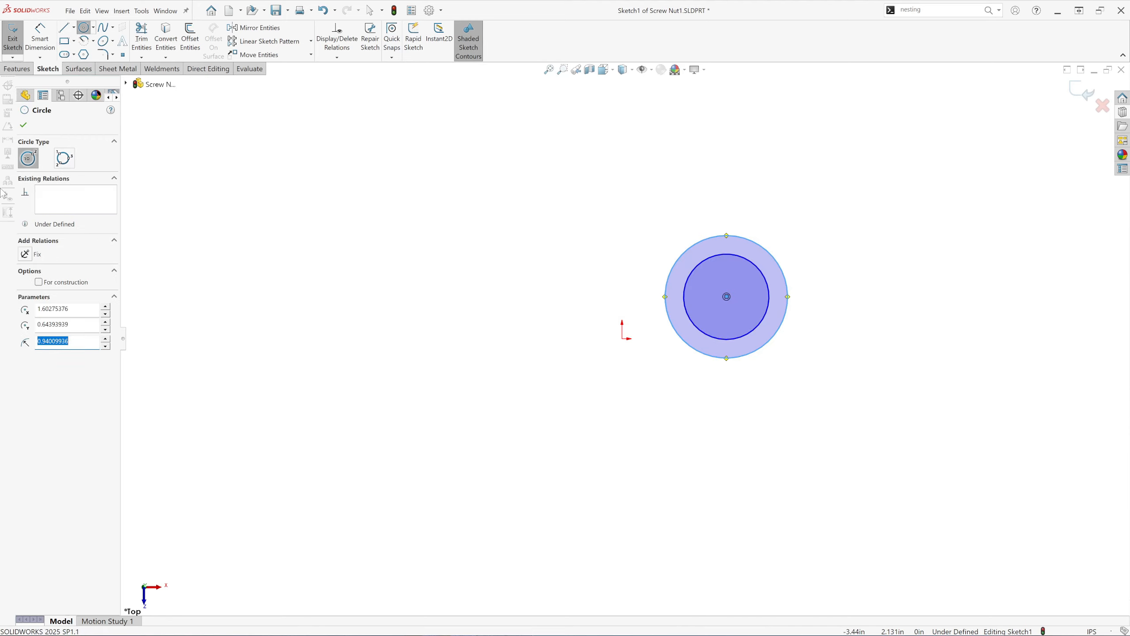
{"action": "left_click", "coordinate": [23, 126]}
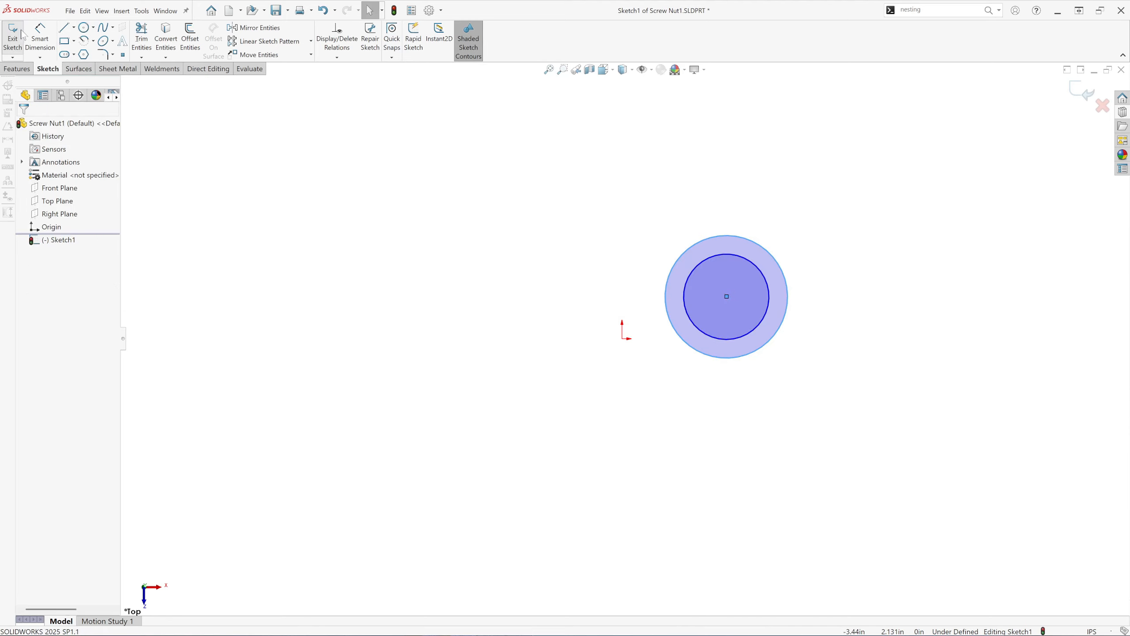
Step: Dimension the outer circle's diameter as 0.750 in
{"action": "left_click", "coordinate": [40, 39]}
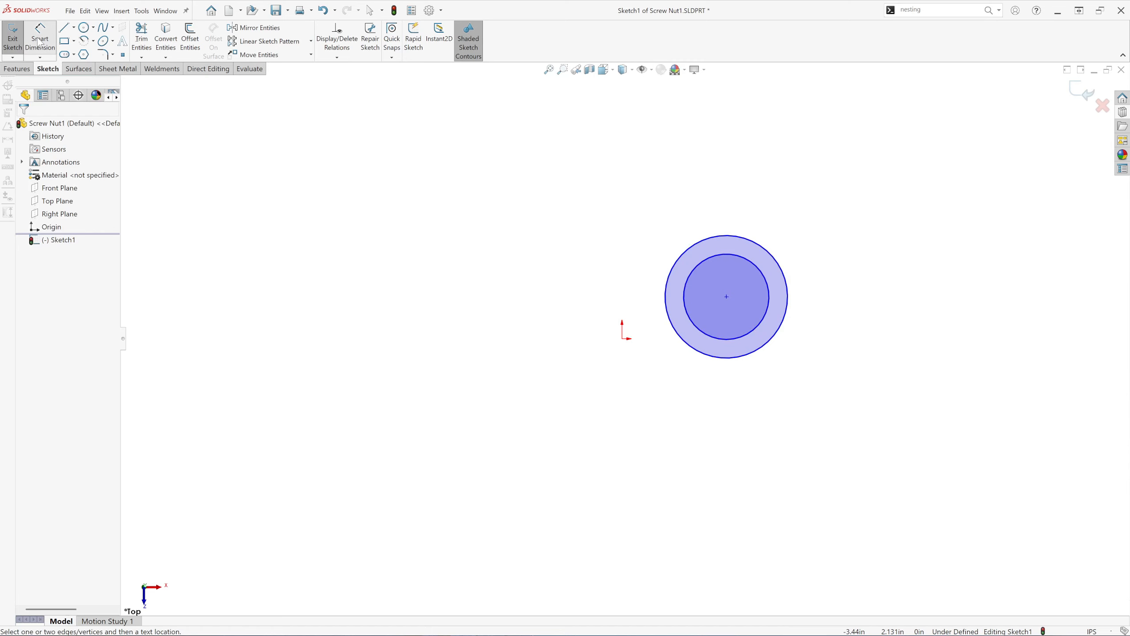
{"action": "left_click", "coordinate": [774, 251]}
{"action": "left_click", "coordinate": [840, 241]}
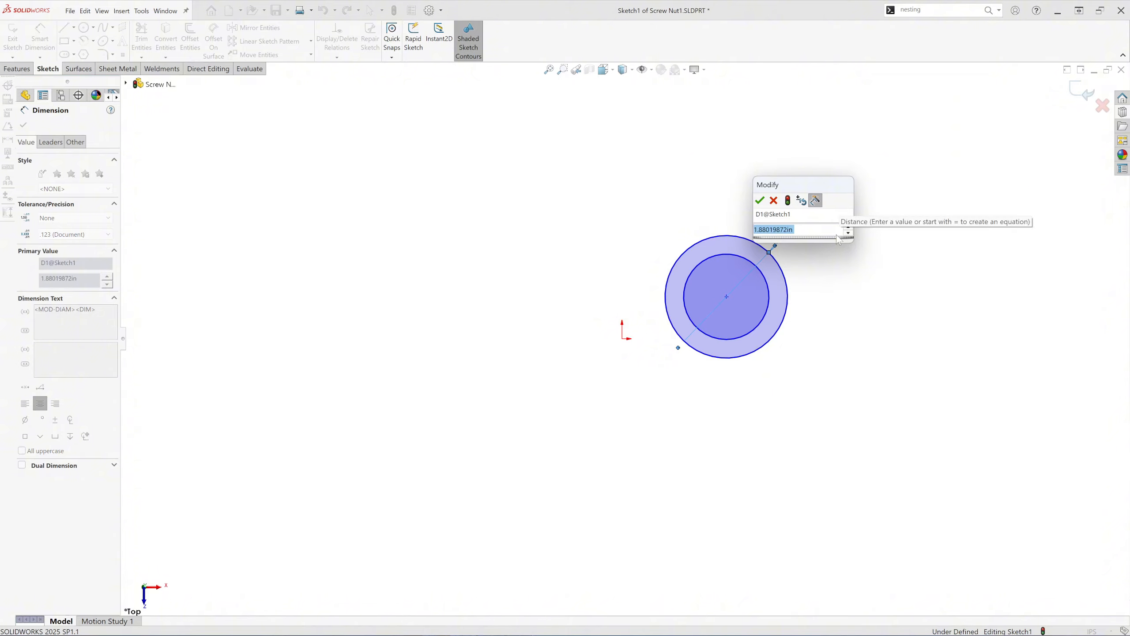
{"action": "key", "text": "BackSpace"}
{"action": "type", "text": ".750"}
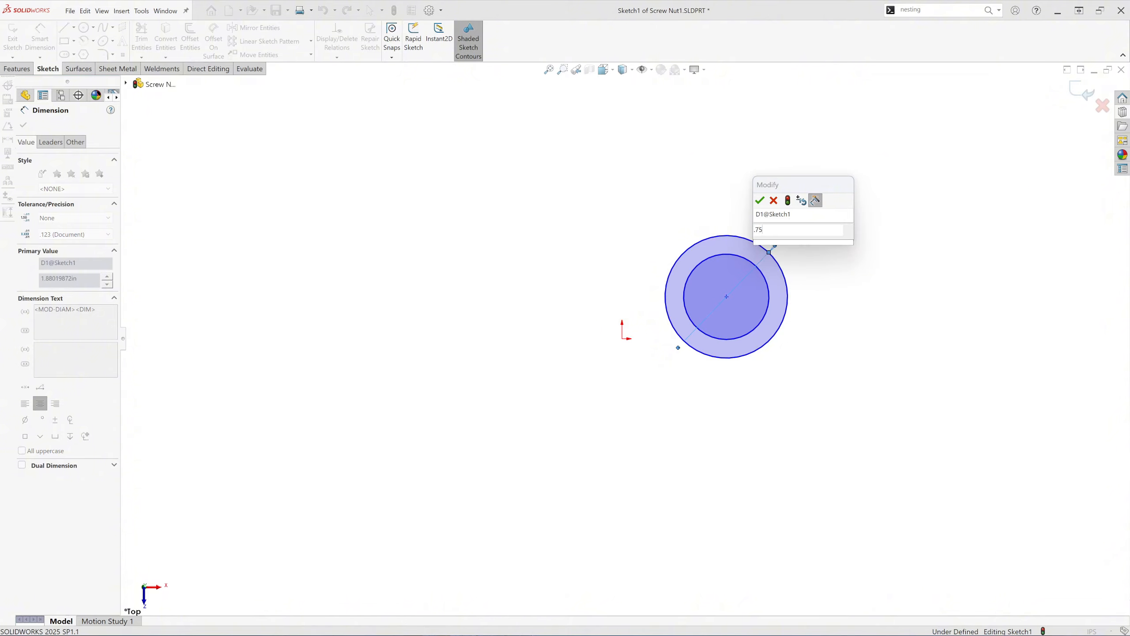
{"action": "mouse_move", "coordinate": [829, 248]}
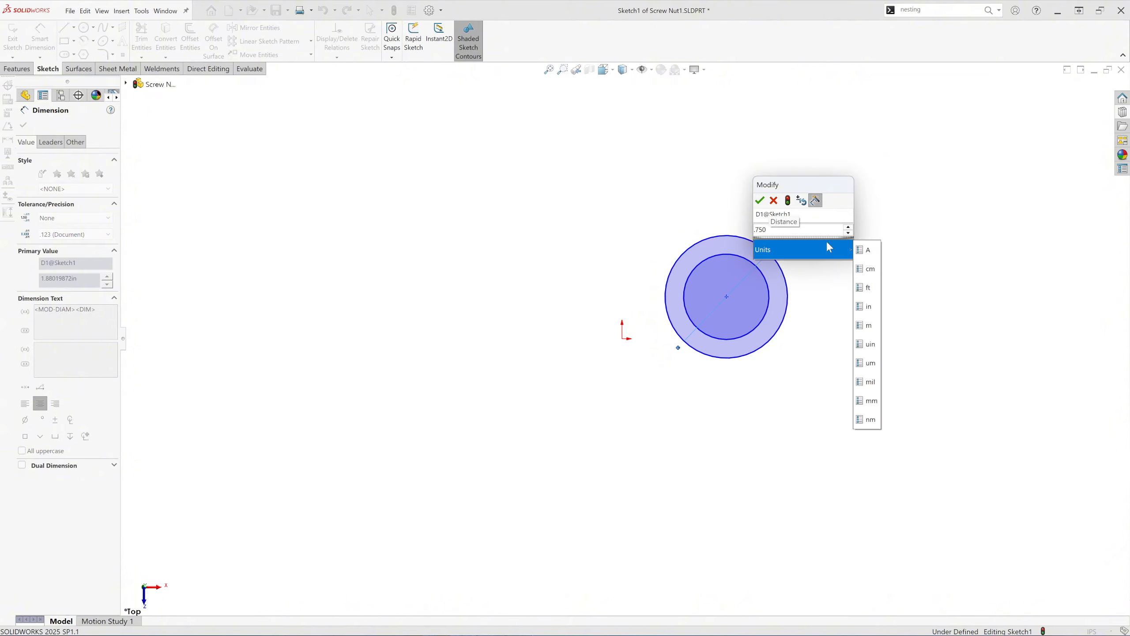
{"action": "left_click", "coordinate": [760, 200]}
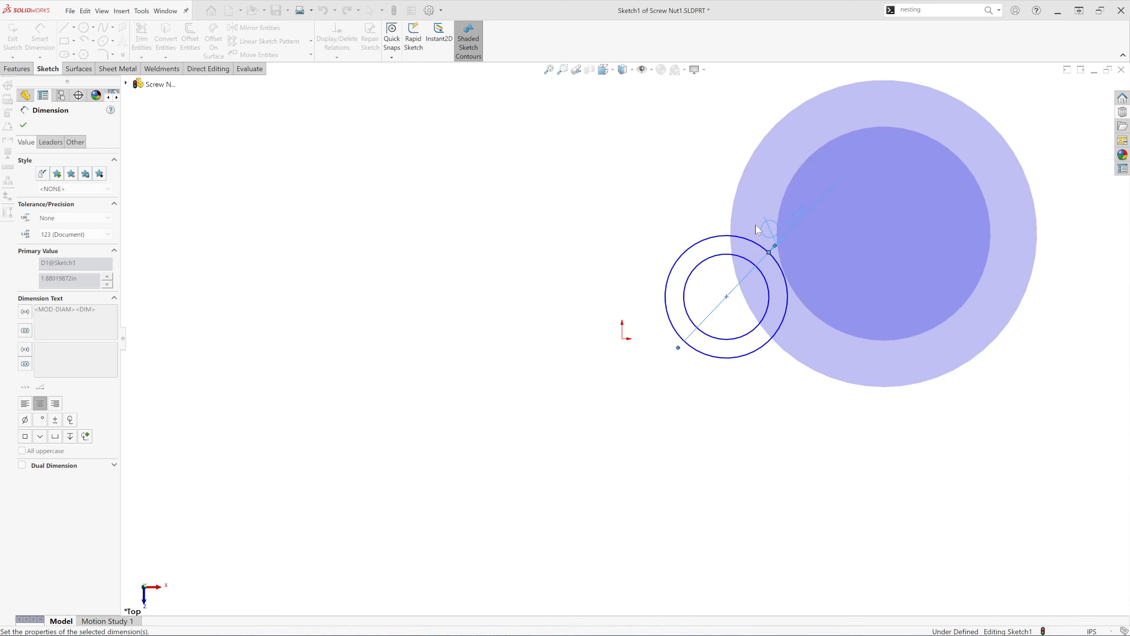
Step: Dimension the inner circle's diameter as 0.527 in
{"action": "left_click", "coordinate": [749, 265]}
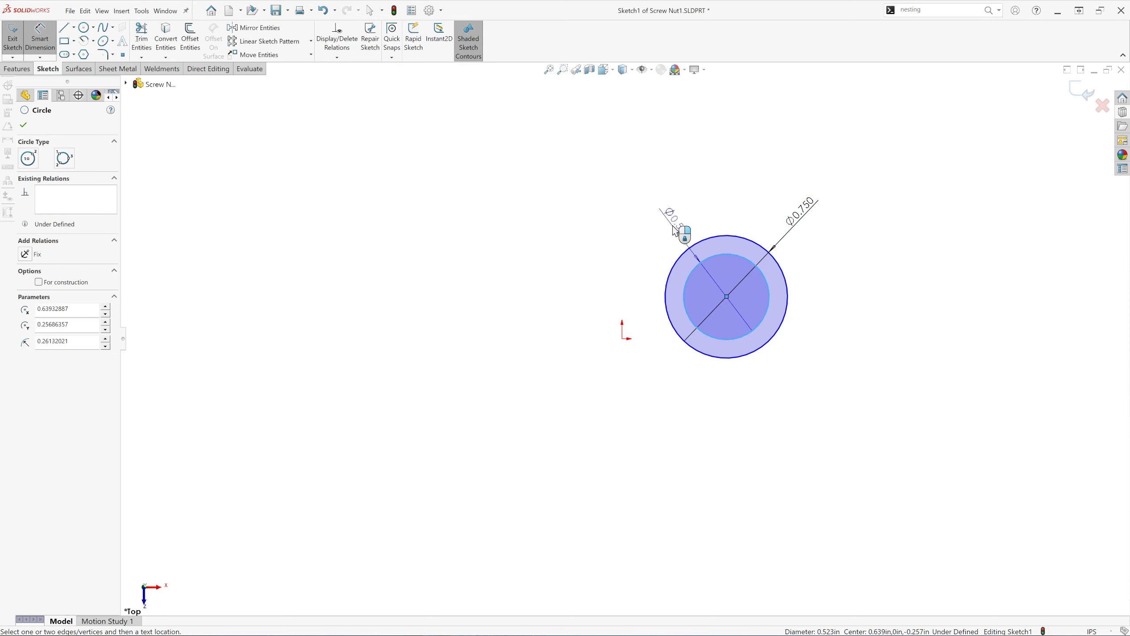
{"action": "left_click", "coordinate": [674, 209]}
{"action": "double_click", "coordinate": [703, 269]}
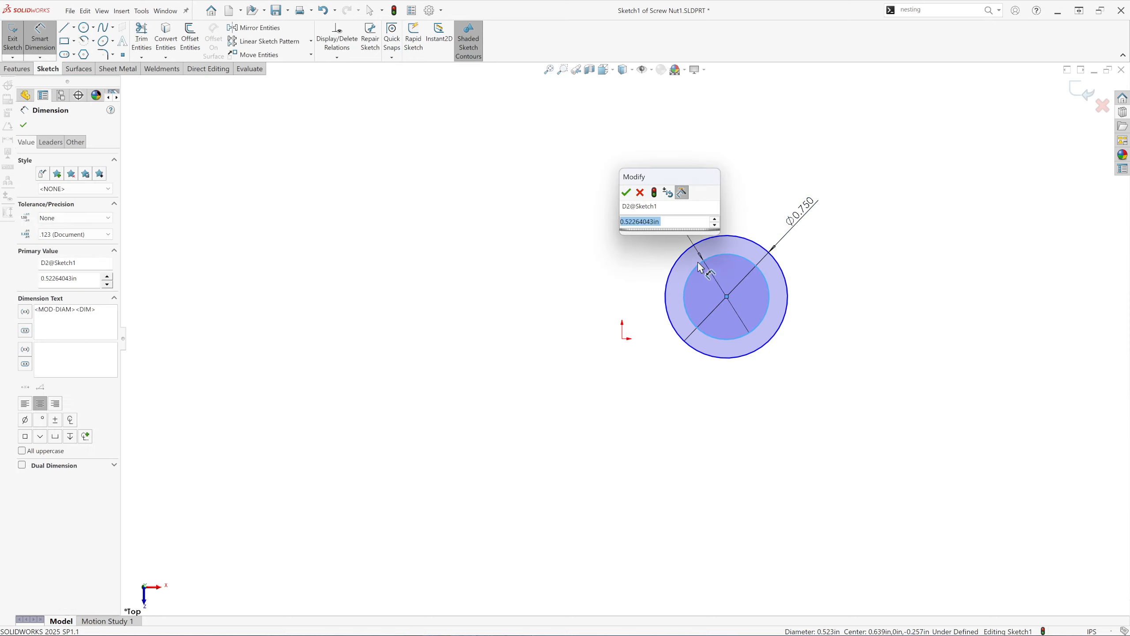
{"action": "key", "text": "BackSpace"}
{"action": "type", "text": ".527"}
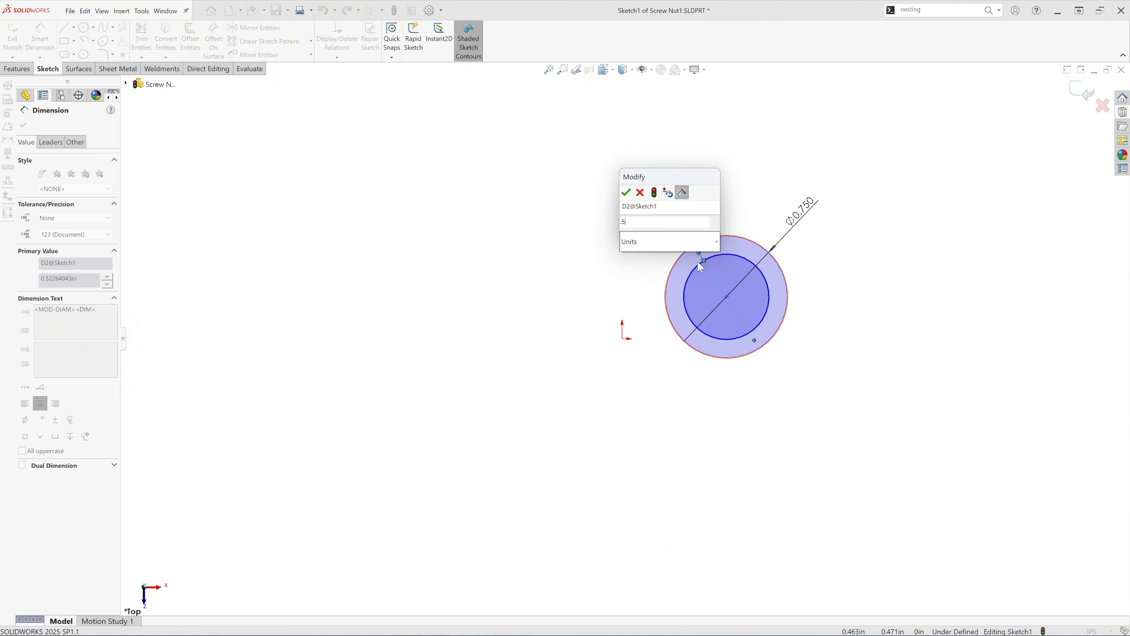
{"action": "left_click", "coordinate": [627, 193]}
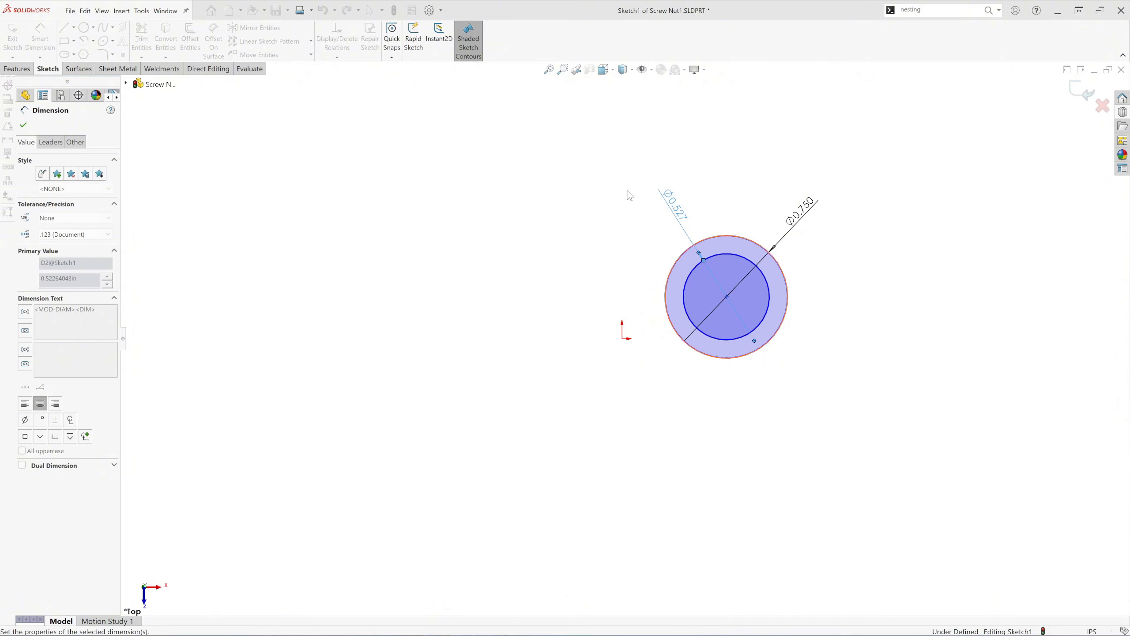
{"action": "left_click", "coordinate": [25, 128]}
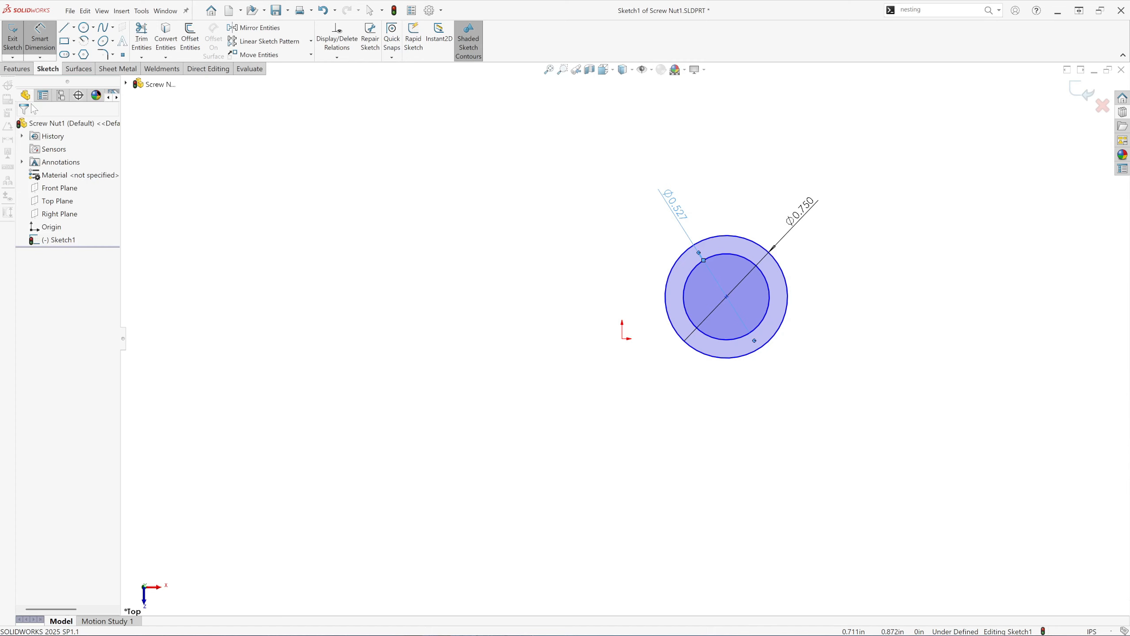
Step: Make the circles' shared center point coincident with the sketch origin
{"action": "left_click", "coordinate": [727, 298]}
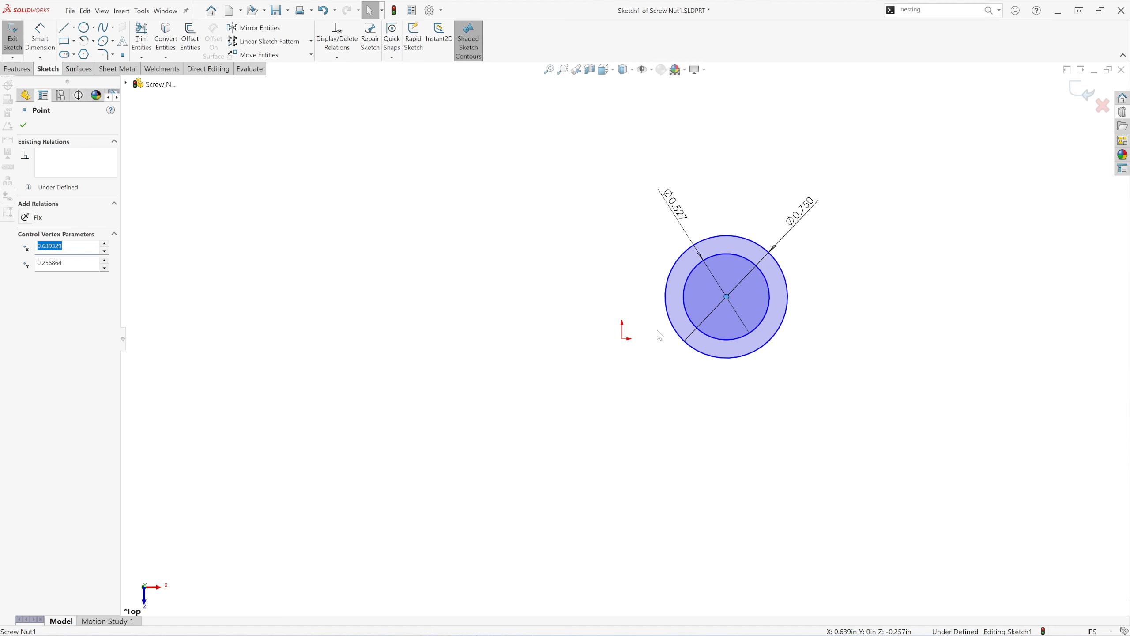
{"action": "left_click", "coordinate": [623, 338], "text": "ctrl"}
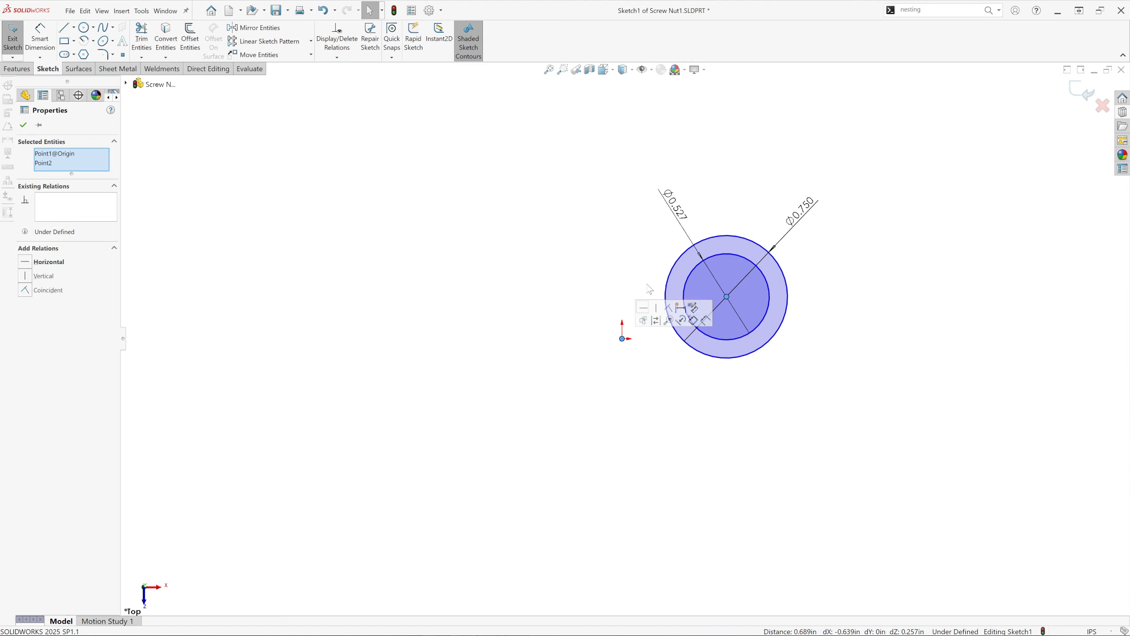
{"action": "left_click", "coordinate": [668, 309]}
{"action": "left_click", "coordinate": [746, 449]}
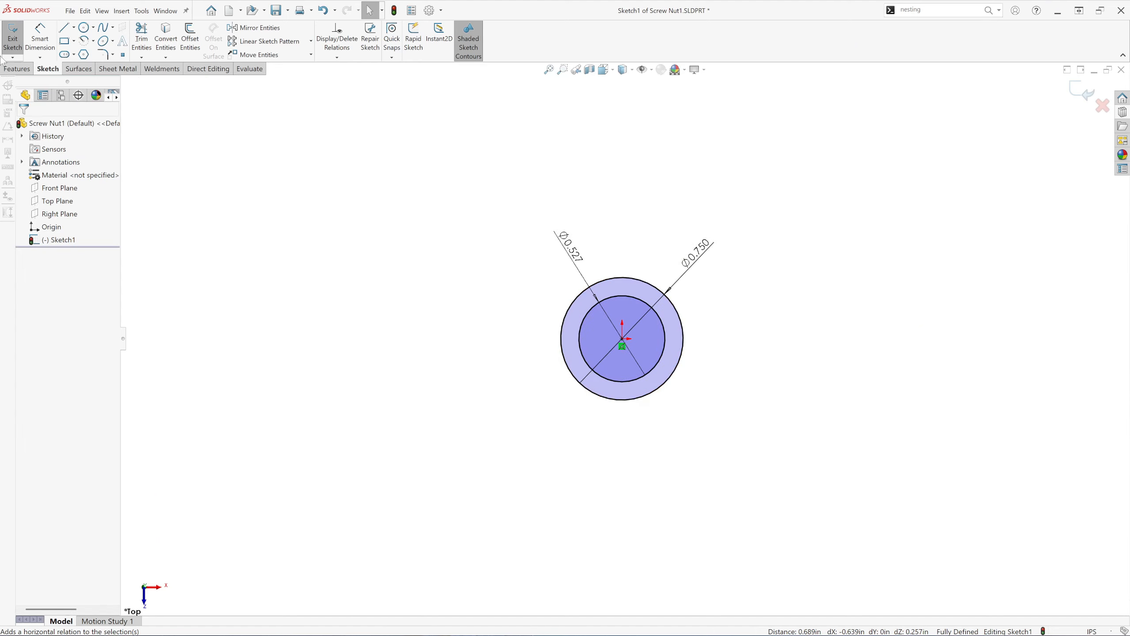
Step: Extrude the ring sketch 0.5625 in as a blind boss in the reversed direction, below the Top Plane
{"action": "left_click", "coordinate": [17, 68]}
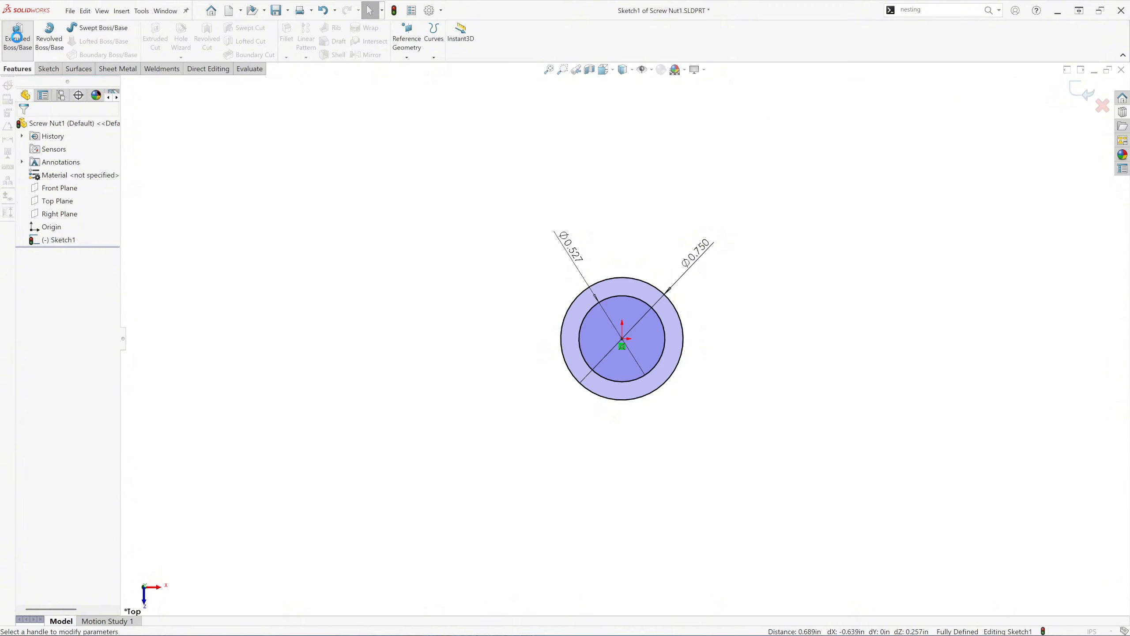
{"action": "left_click", "coordinate": [17, 36]}
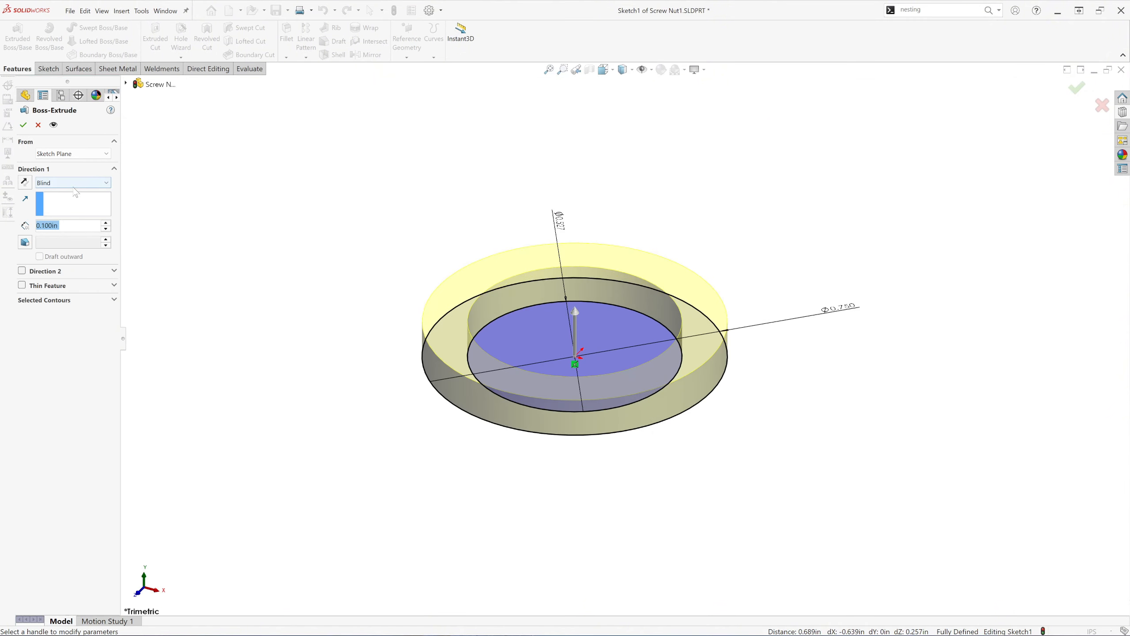
{"action": "left_click_drag", "start_coordinate": [45, 225], "coordinate": [59, 225]}
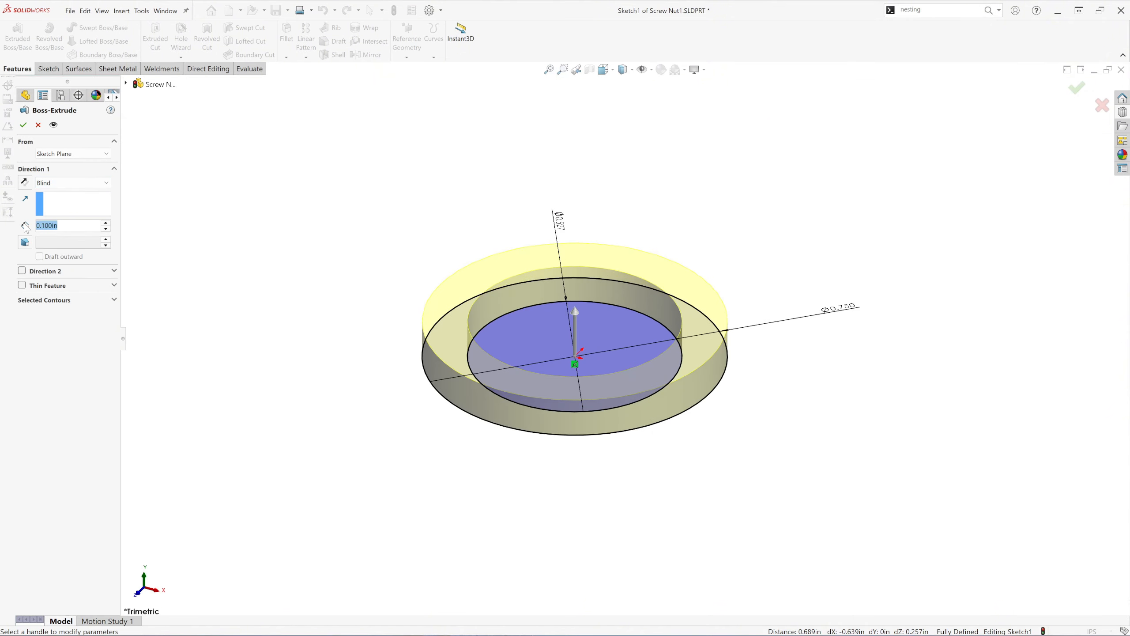
{"action": "type", "text": ".5"}
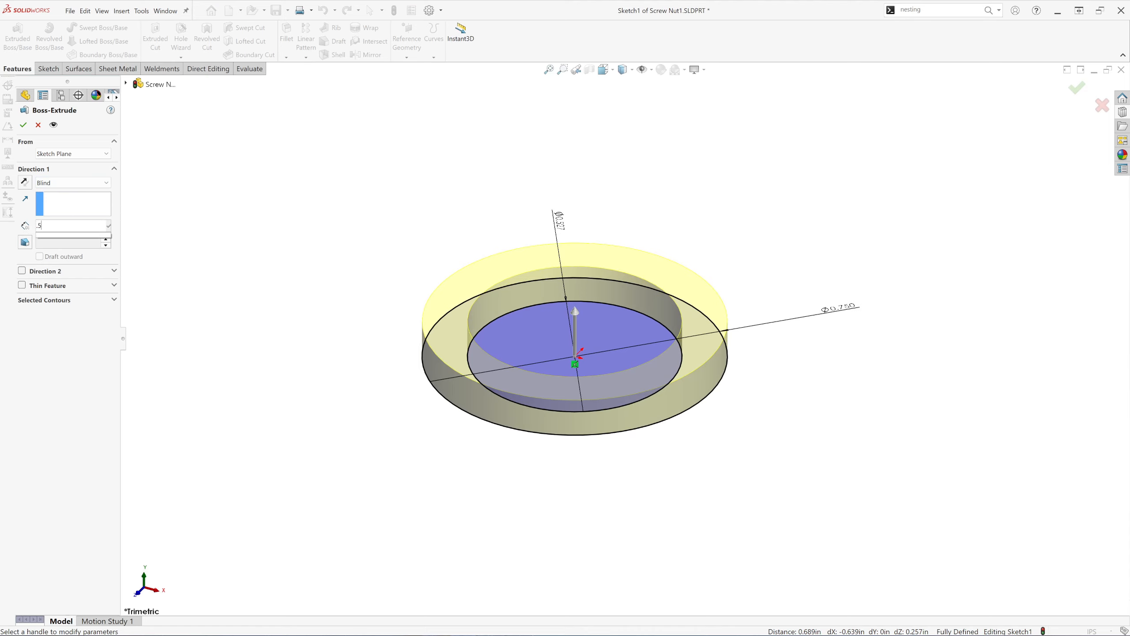
{"action": "type", "text": "625"}
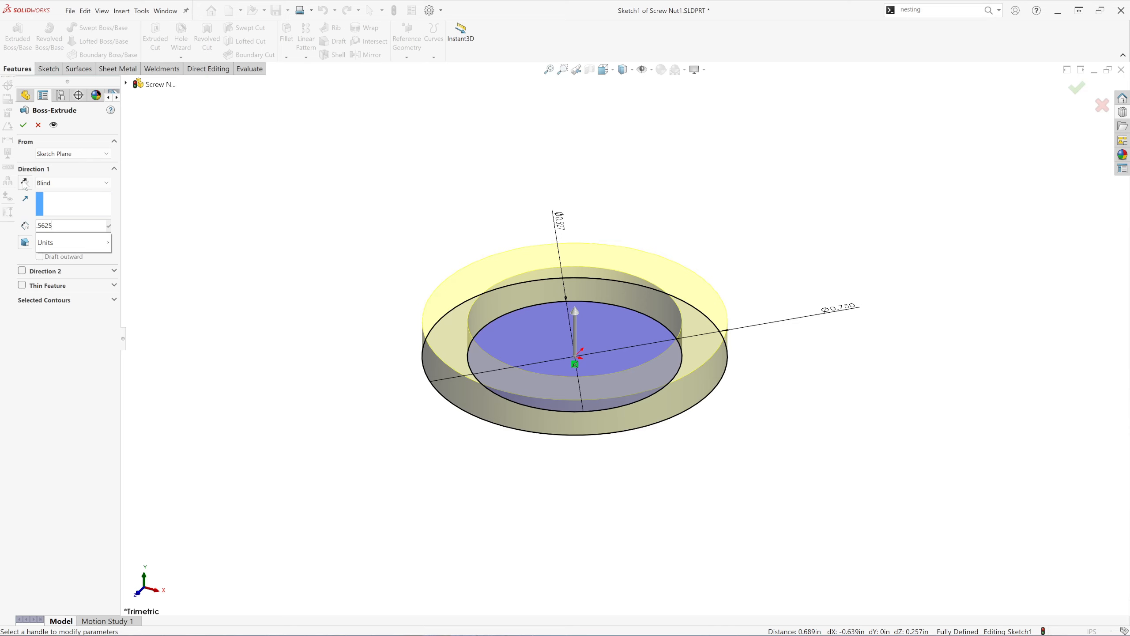
{"action": "key", "text": "Return"}
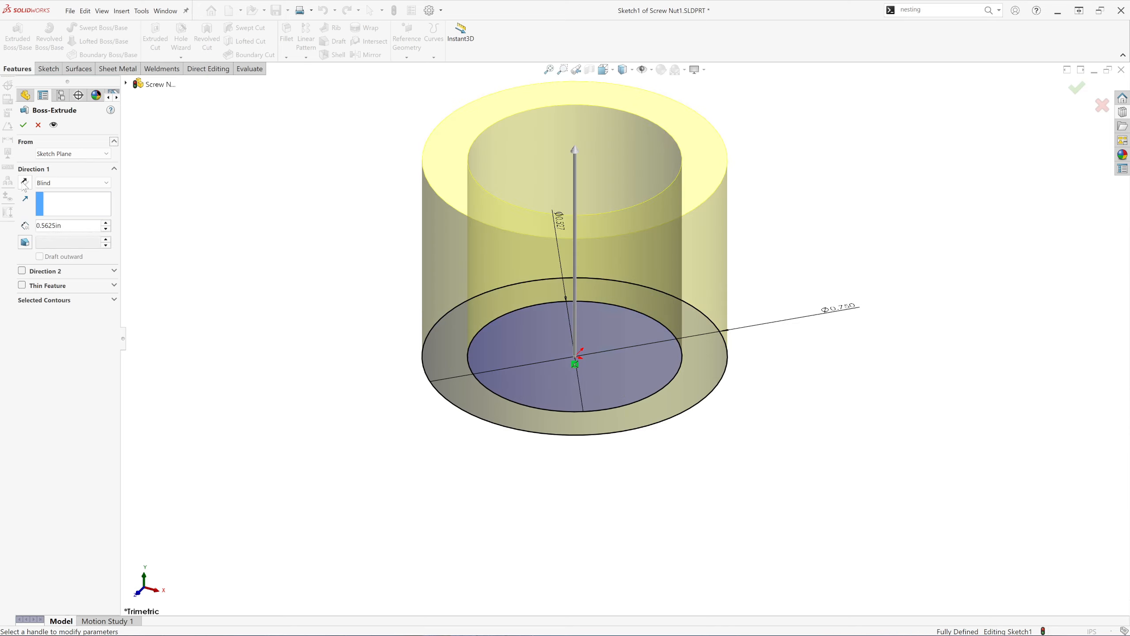
{"action": "left_click", "coordinate": [22, 182]}
{"action": "scroll", "coordinate": [535, 516], "scroll_direction": "up", "scroll_amount": 2}
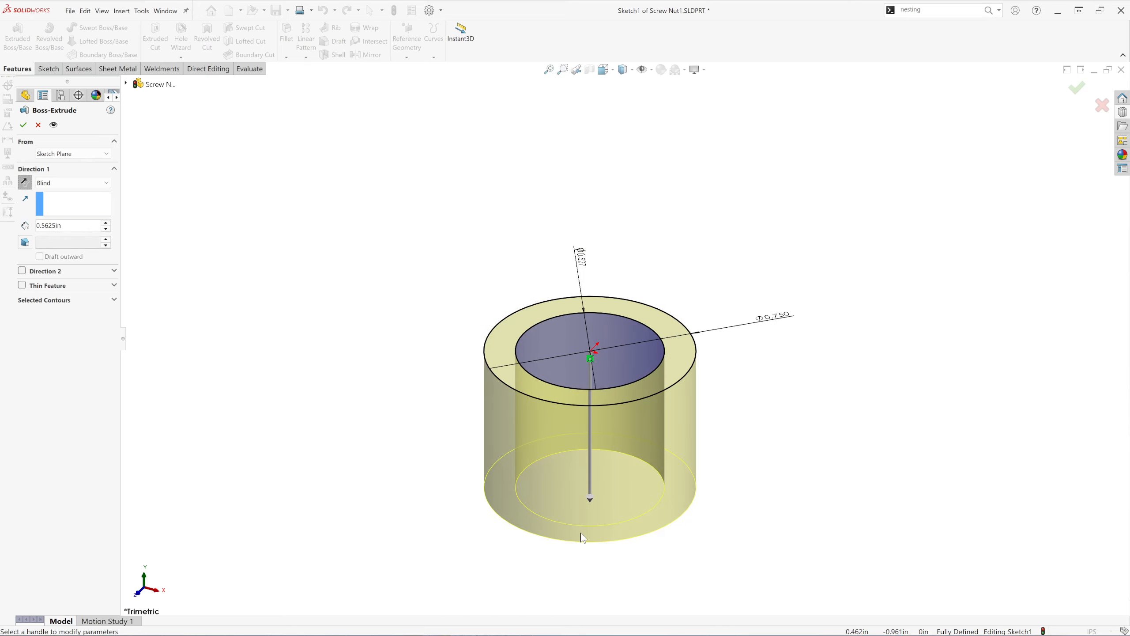
{"action": "scroll", "coordinate": [583, 538], "scroll_direction": "down", "scroll_amount": 2}
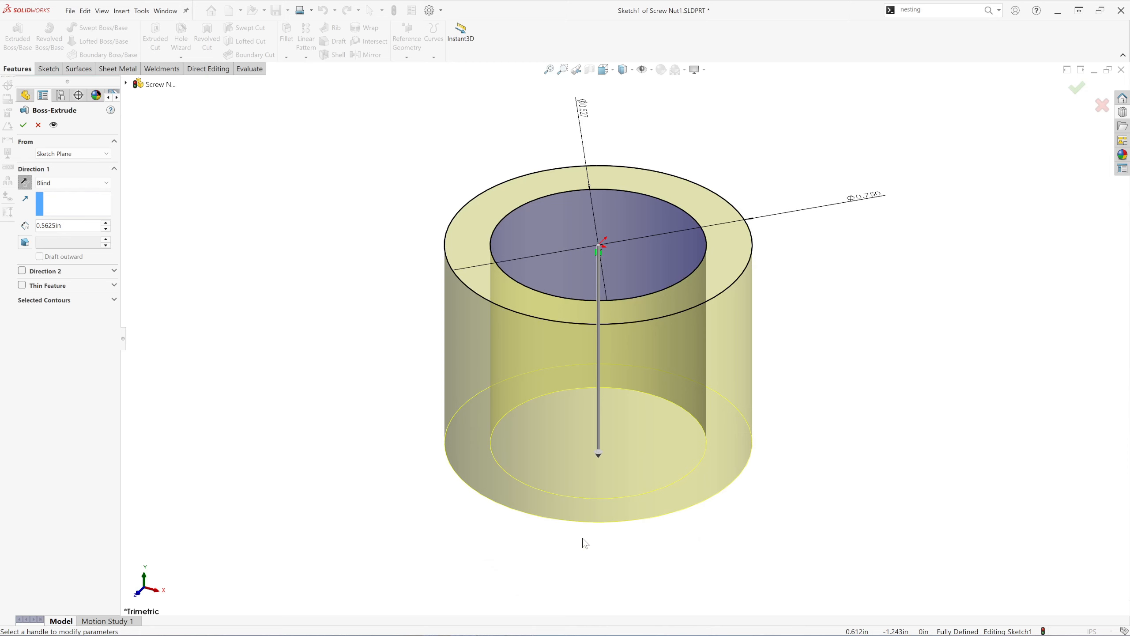
{"action": "left_click", "coordinate": [23, 126]}
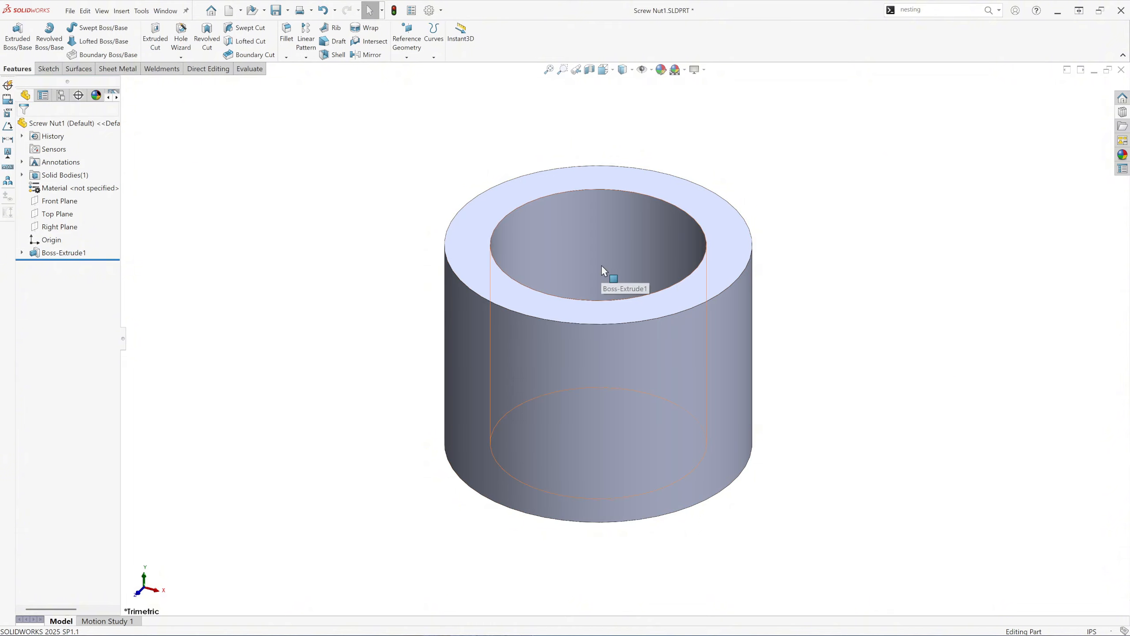
Step: Cut a right-hand 0.6250-11 Inch Tap thread 0.65625 in long in the bore, offset 0.09375 in outward from its top edge
{"action": "left_click", "coordinate": [182, 58]}
{"action": "left_click", "coordinate": [195, 92]}
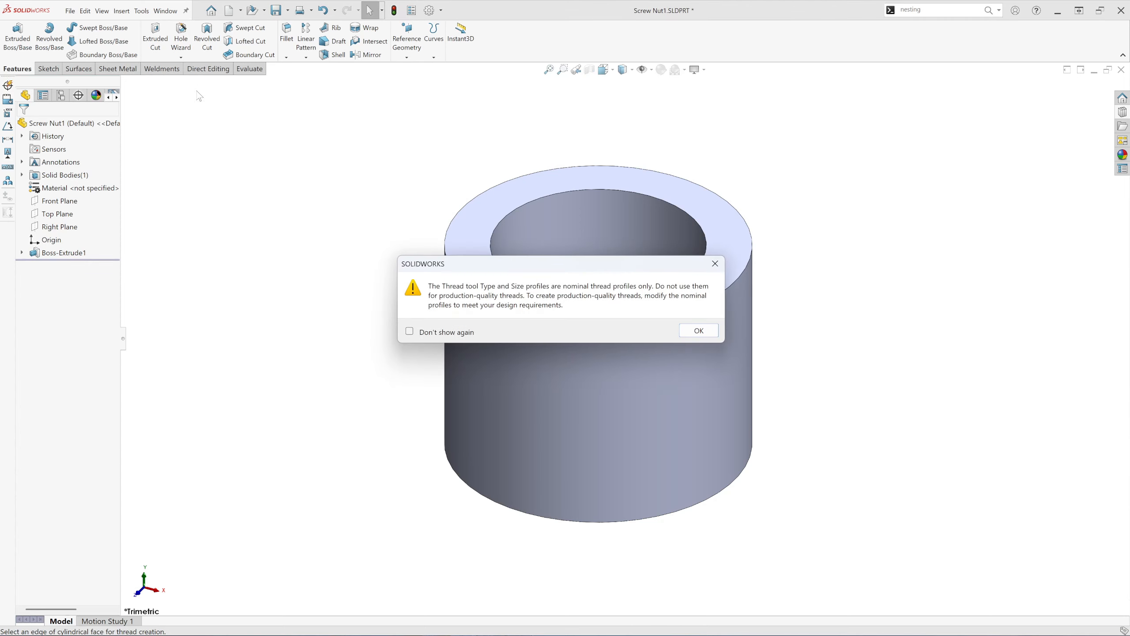
{"action": "left_click", "coordinate": [696, 331]}
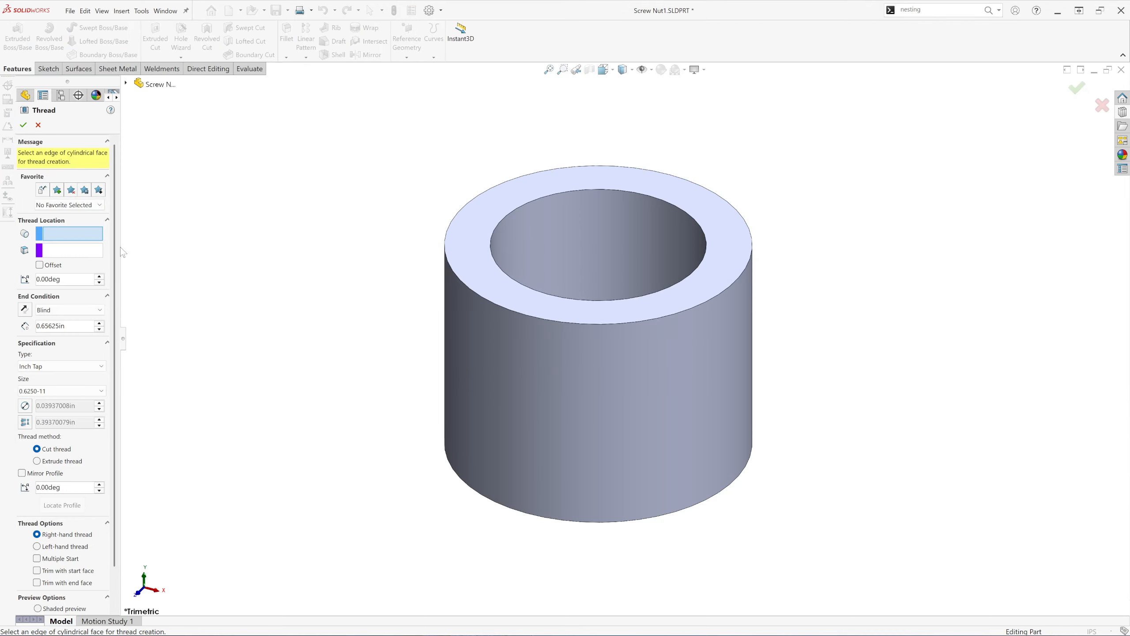
{"action": "left_click", "coordinate": [532, 295]}
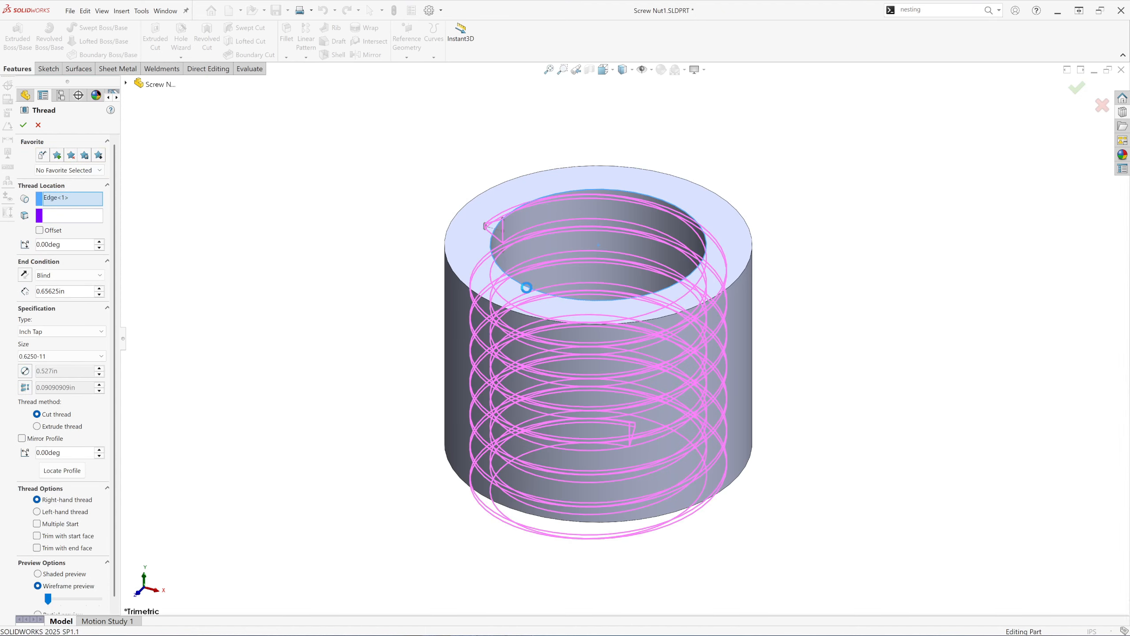
{"action": "left_click", "coordinate": [604, 68]}
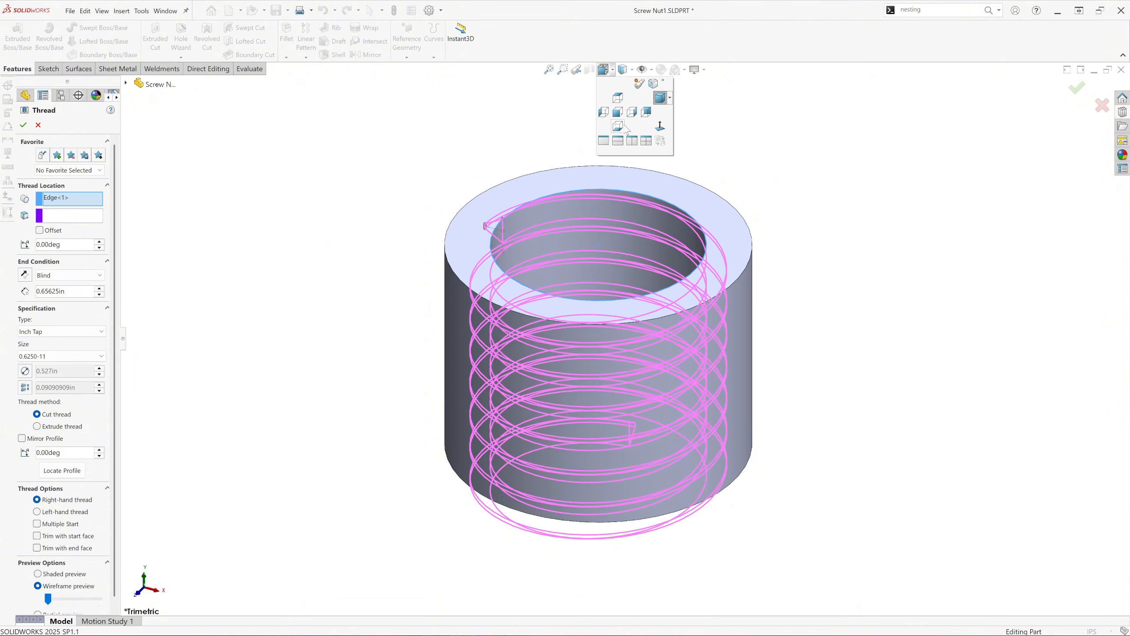
{"action": "left_click", "coordinate": [618, 112]}
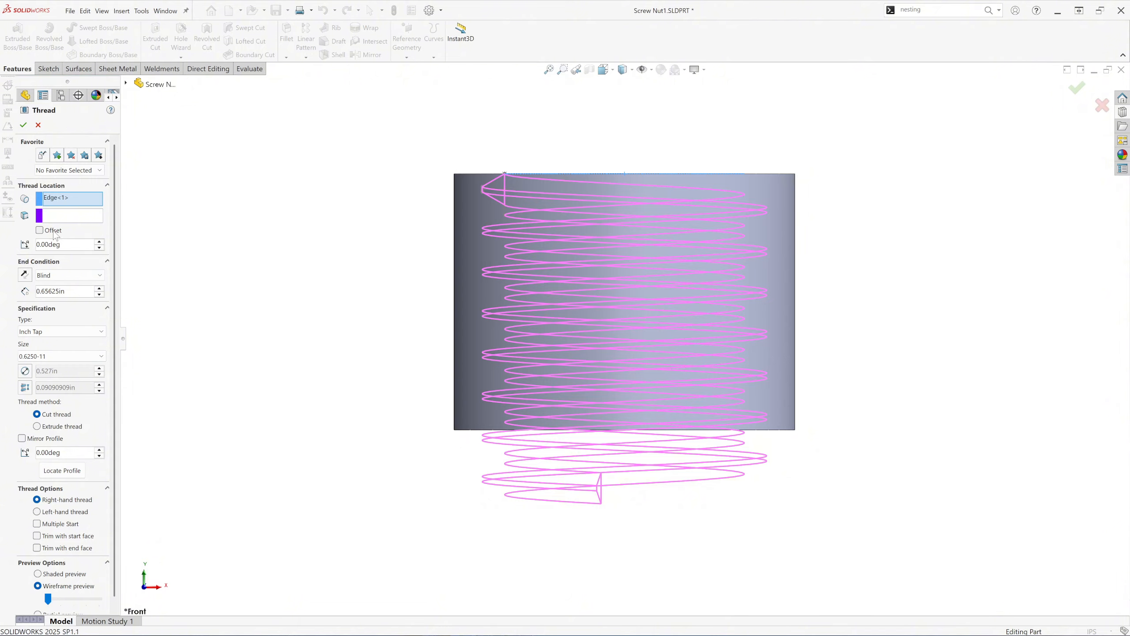
{"action": "left_click", "coordinate": [39, 230]}
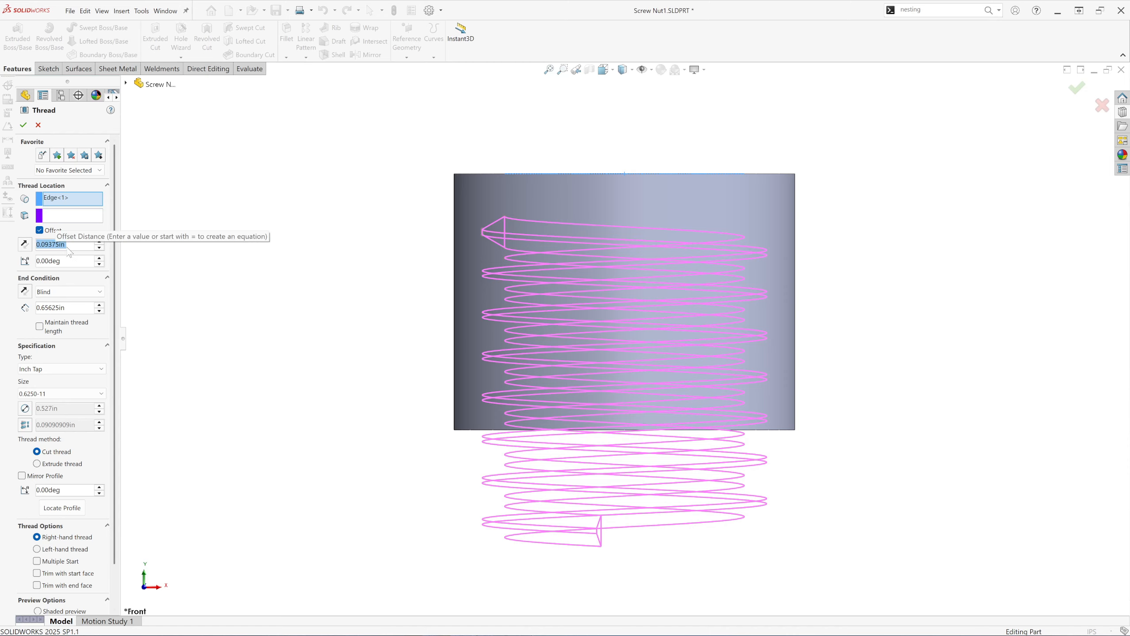
{"action": "left_click", "coordinate": [24, 244]}
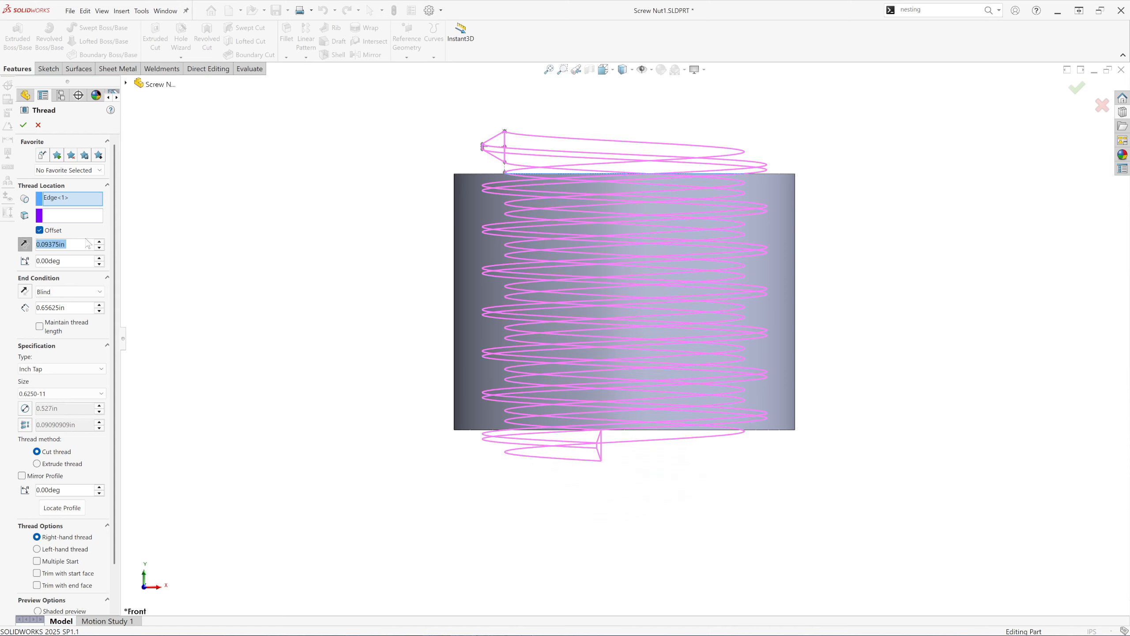
{"action": "left_click", "coordinate": [24, 126]}
Step: Examine the nut's internal thread from several angles and in a section view through the Front Plane
{"action": "left_click", "coordinate": [624, 70]}
{"action": "left_click", "coordinate": [668, 101]}
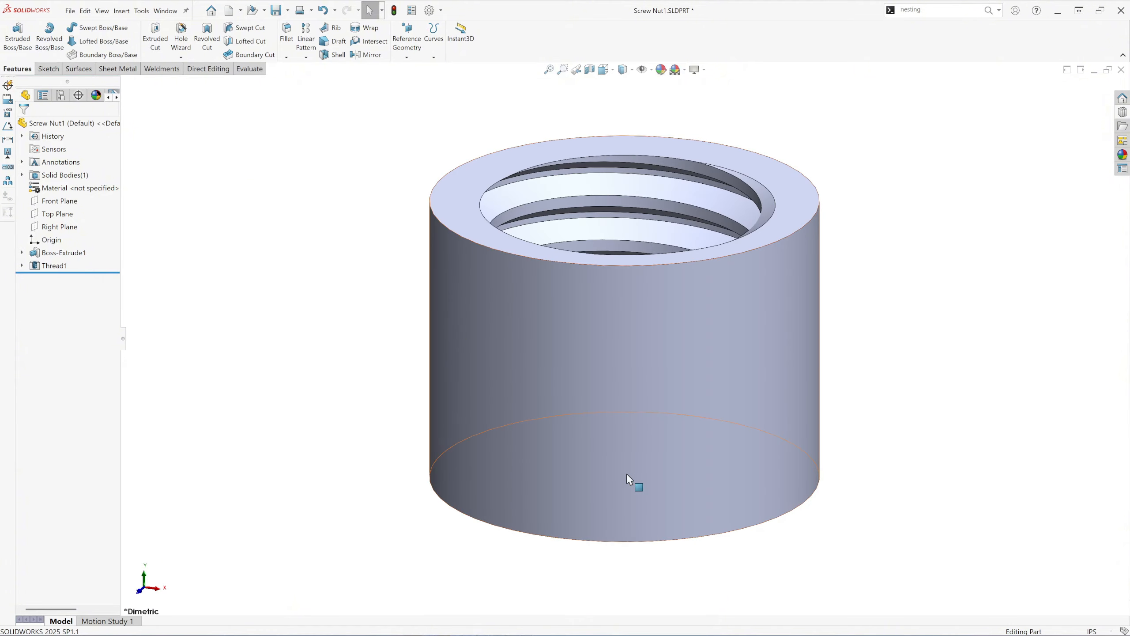
{"action": "middle_click_drag", "start_coordinate": [627, 474], "coordinate": [623, 134]}
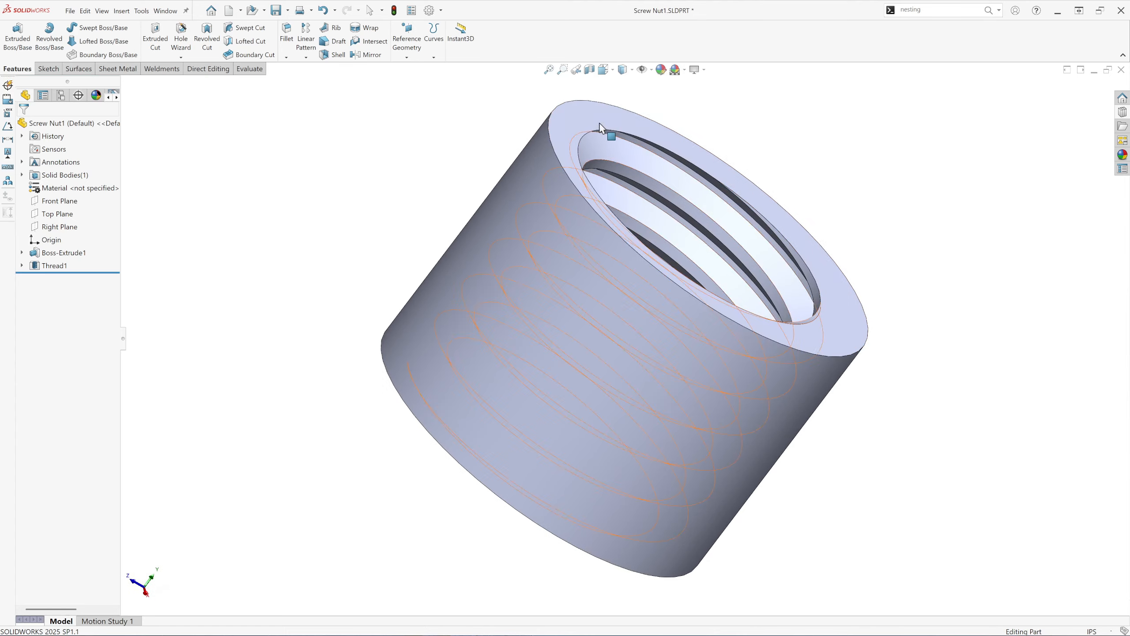
{"action": "left_click", "coordinate": [603, 69]}
{"action": "left_click", "coordinate": [622, 113]}
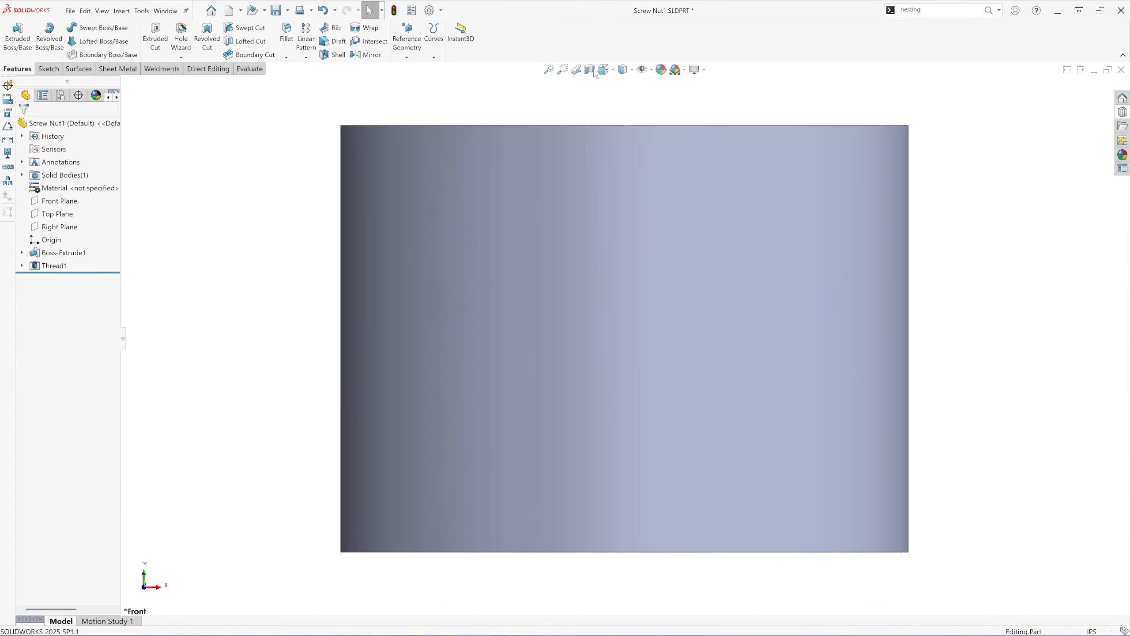
{"action": "left_click", "coordinate": [590, 70]}
{"action": "scroll", "coordinate": [621, 385], "scroll_direction": "up", "scroll_amount": 3}
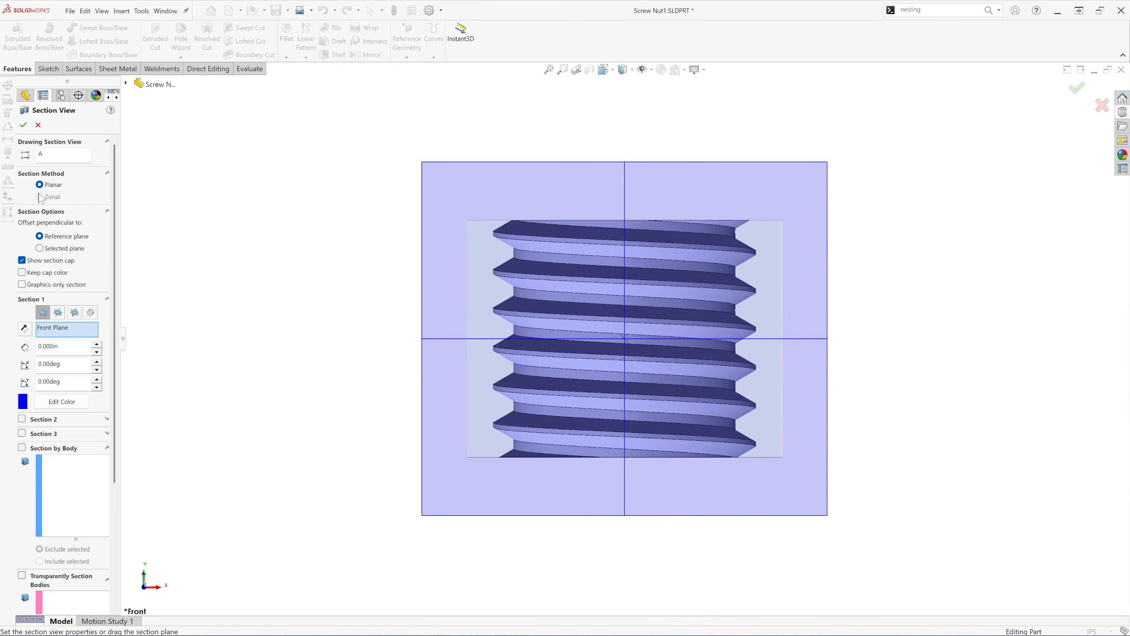
{"action": "left_click", "coordinate": [23, 125]}
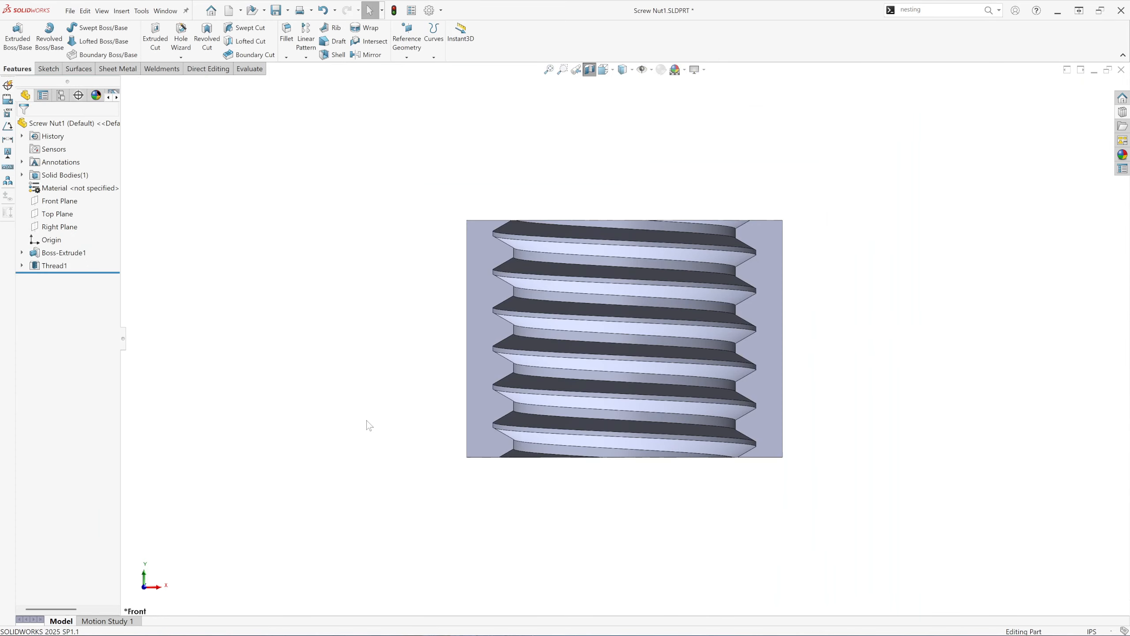
{"action": "left_click", "coordinate": [590, 71]}
{"action": "left_click", "coordinate": [604, 70]}
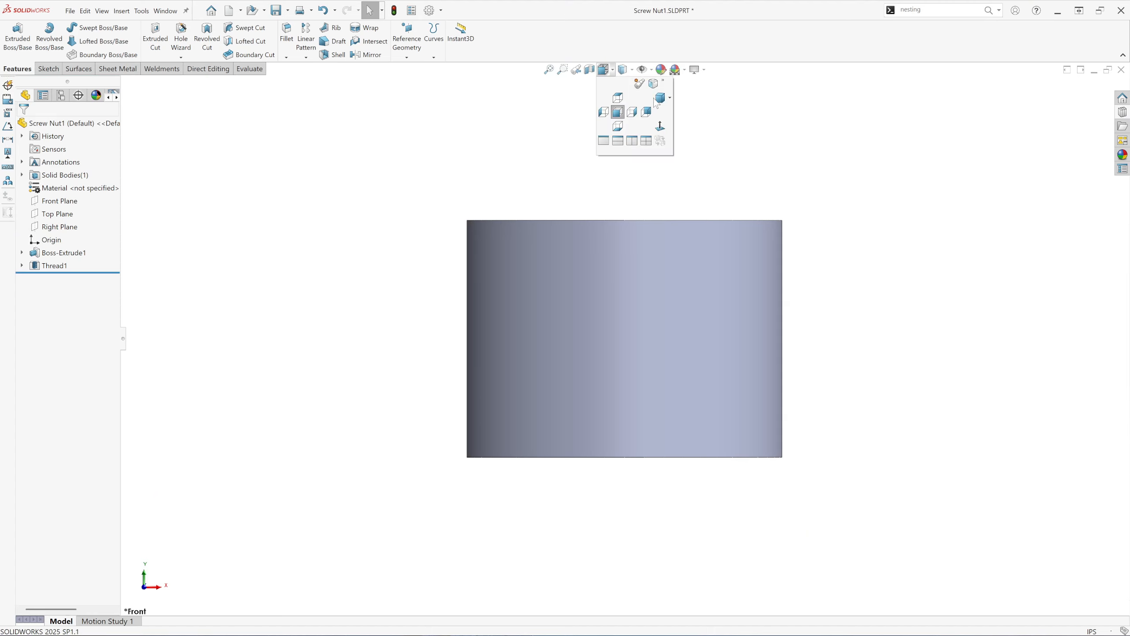
{"action": "left_click", "coordinate": [660, 102]}
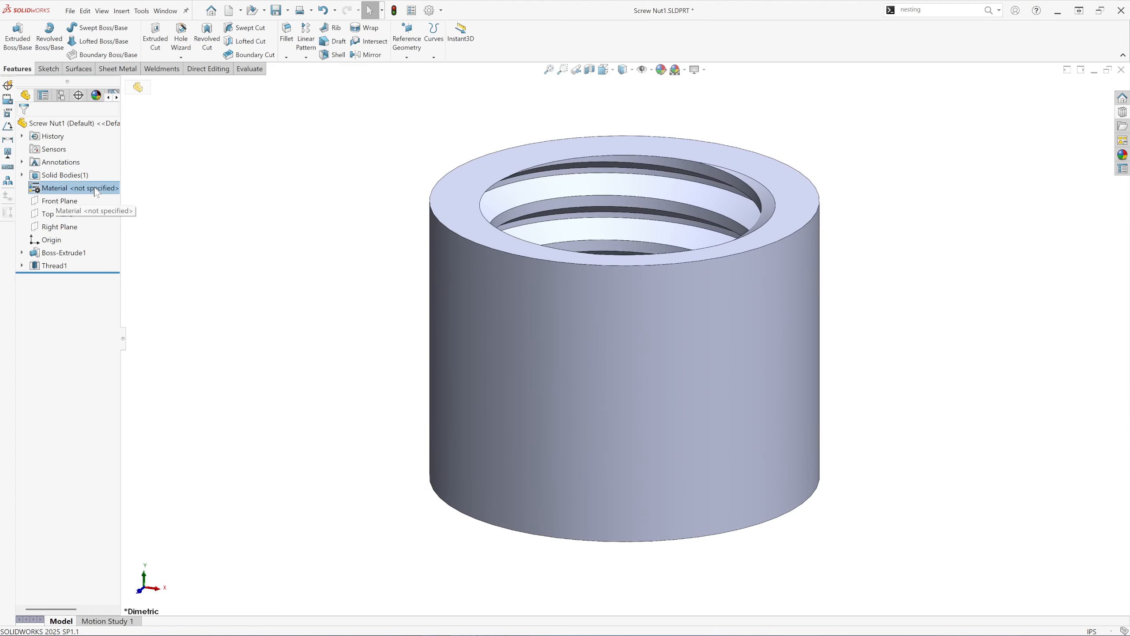
Step: Assign AISI 304 steel as the screw nut's material and save the part
{"action": "right_click", "coordinate": [94, 189]}
{"action": "left_click", "coordinate": [132, 195]}
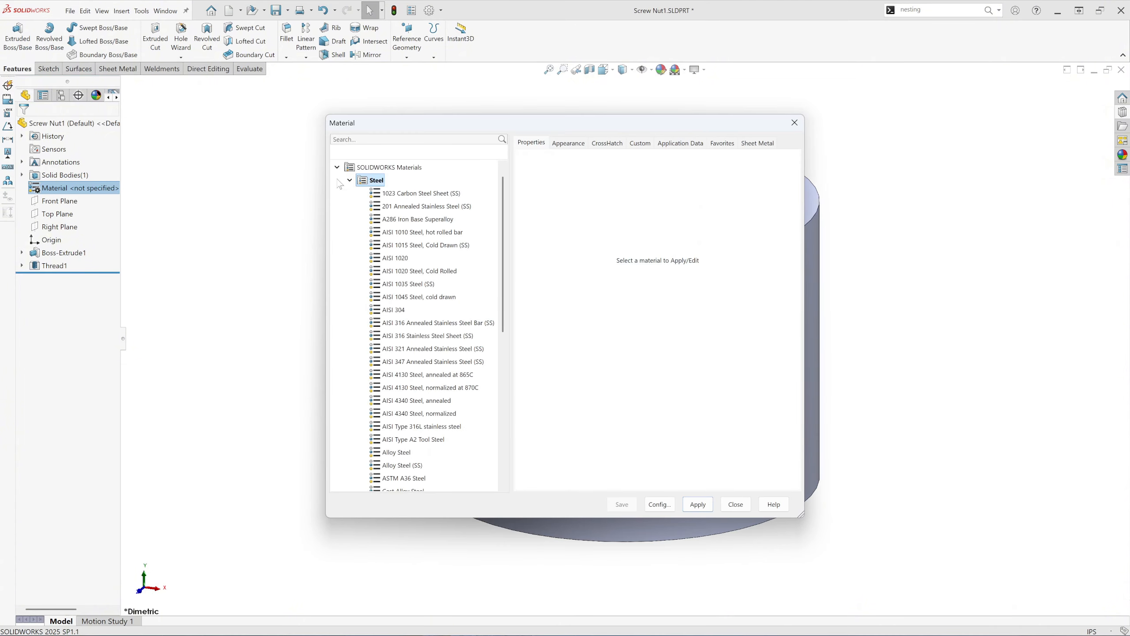
{"action": "left_click", "coordinate": [395, 310]}
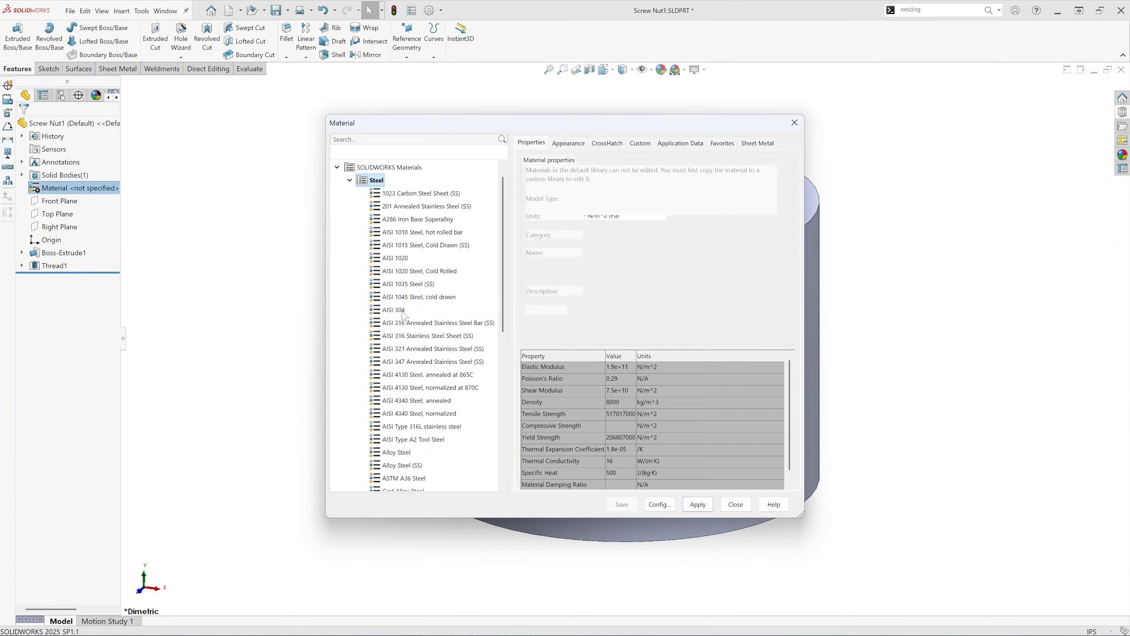
{"action": "left_click", "coordinate": [699, 505]}
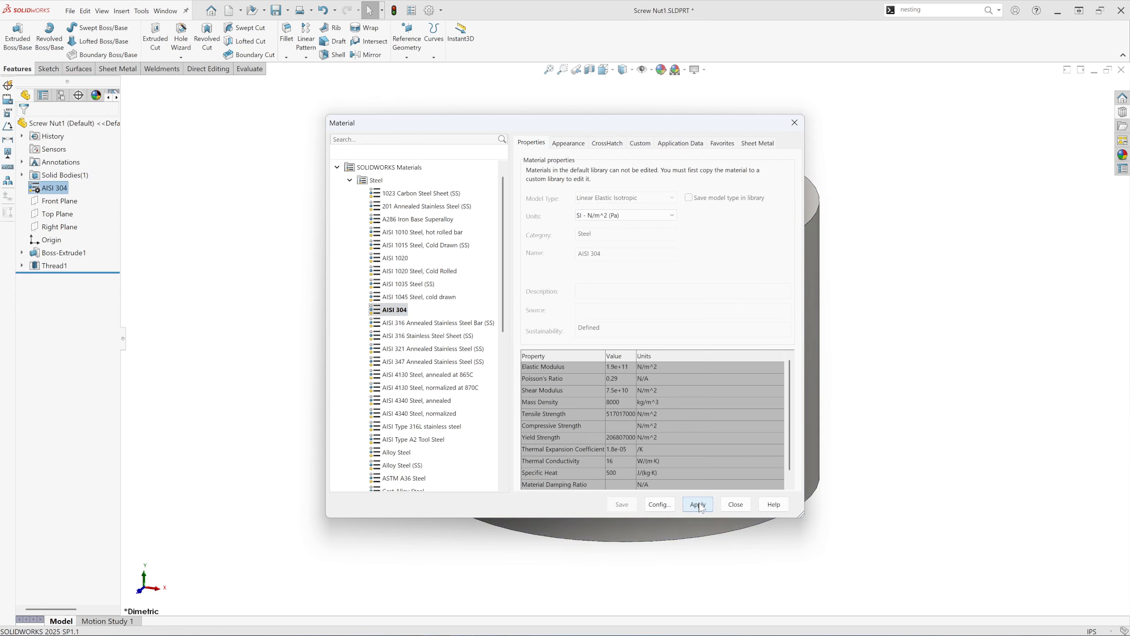
{"action": "left_click", "coordinate": [734, 505]}
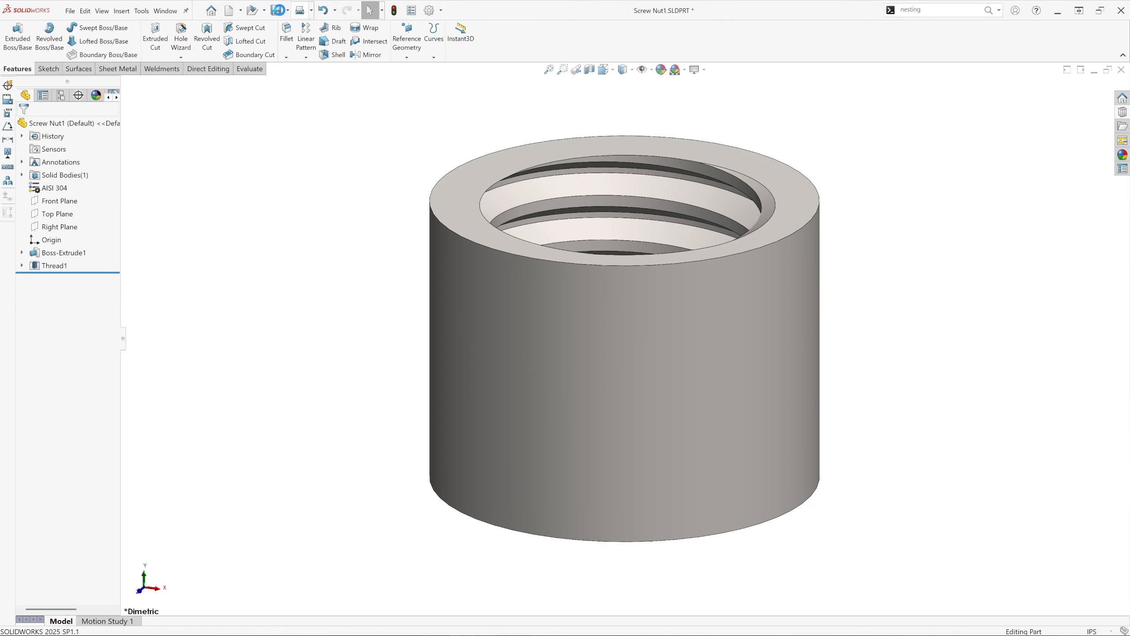
{"action": "left_click", "coordinate": [276, 9]}
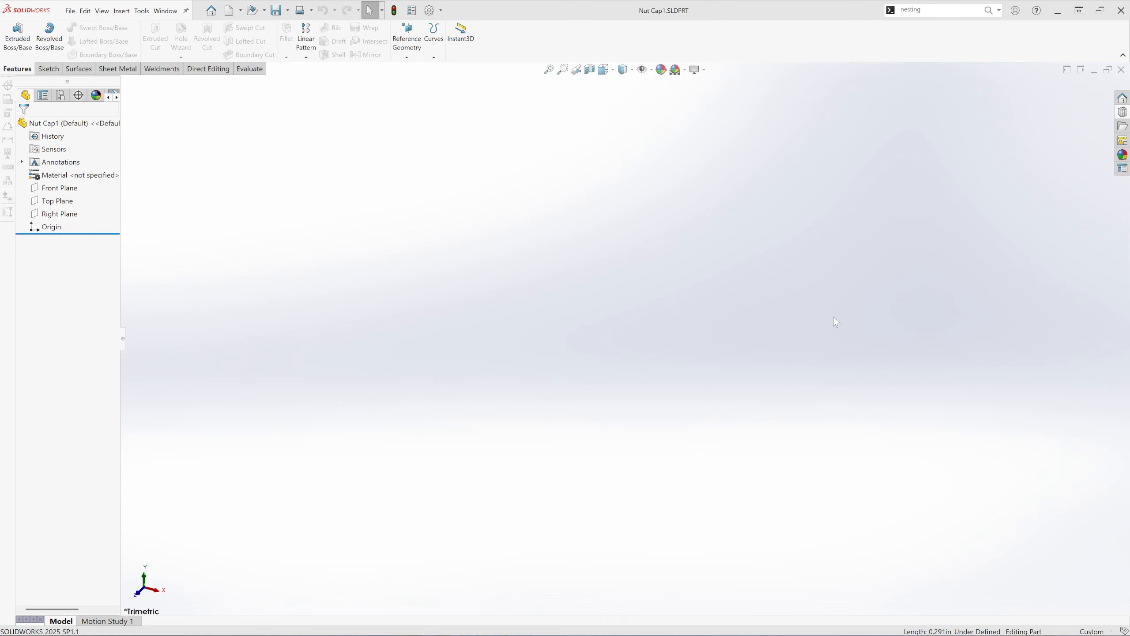
{"action": "left_click", "coordinate": [70, 11]}
{"action": "left_click", "coordinate": [92, 28]}
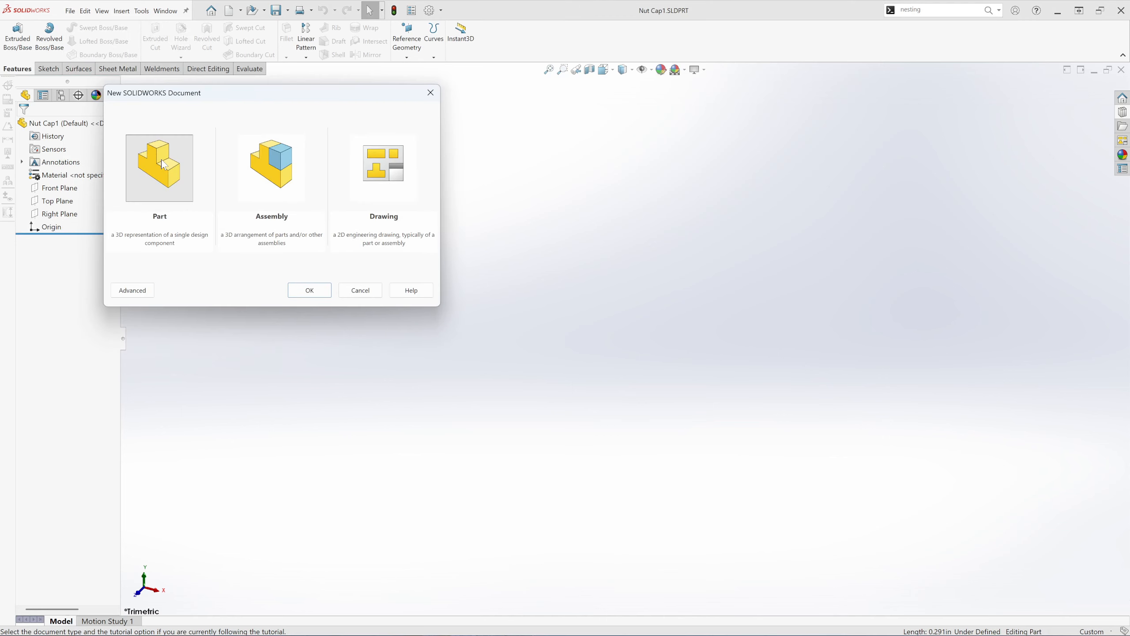
{"action": "left_click", "coordinate": [164, 165]}
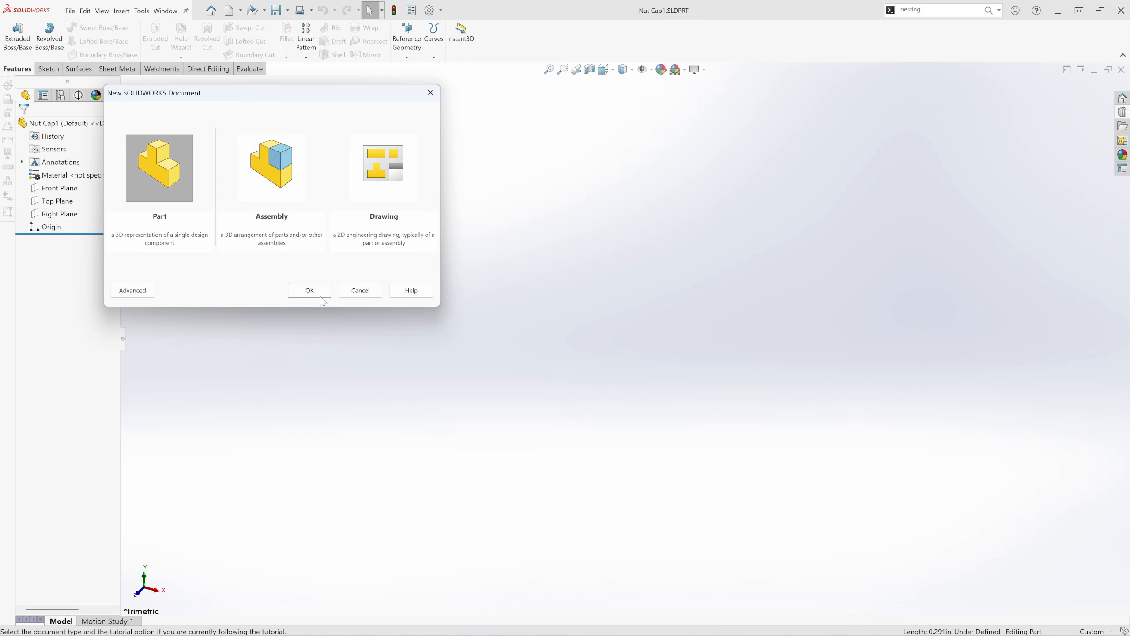
{"action": "left_click", "coordinate": [430, 94]}
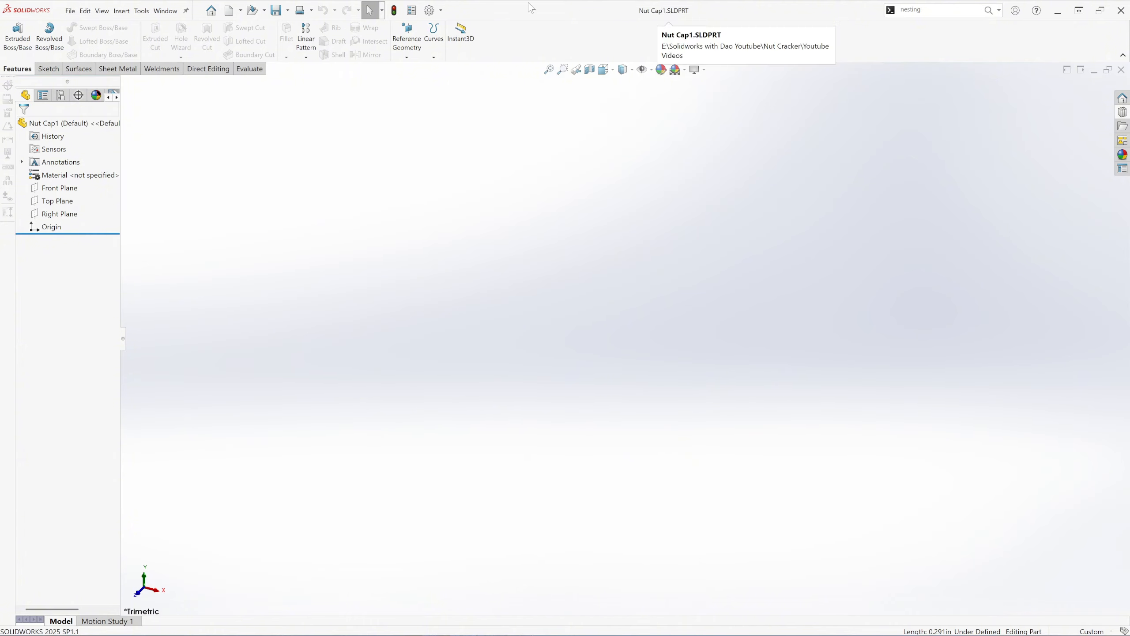
Step: Set the part's units to IPS with three-decimal lengths and apply the Plain White scene
{"action": "left_click", "coordinate": [431, 10]}
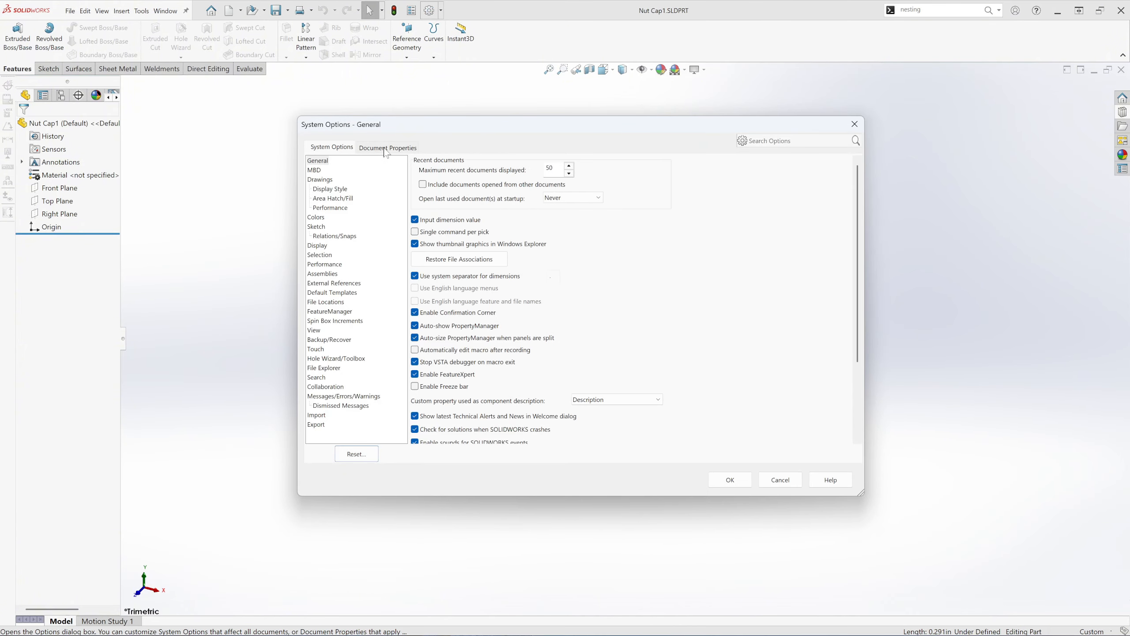
{"action": "left_click", "coordinate": [387, 149]}
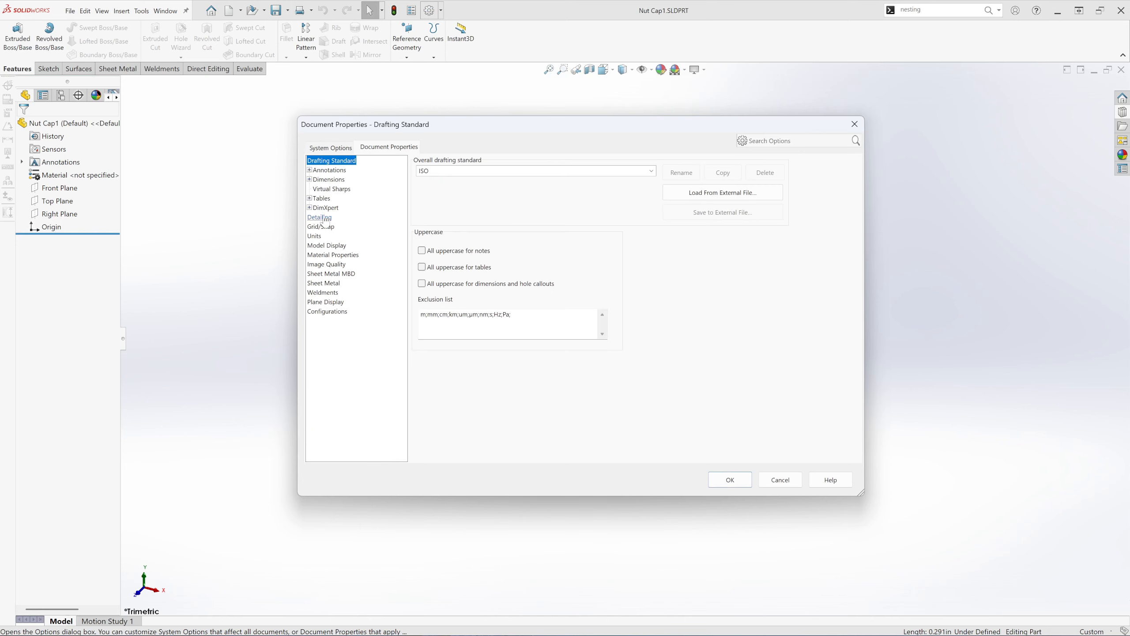
{"action": "left_click", "coordinate": [315, 235]}
{"action": "left_click", "coordinate": [428, 205]}
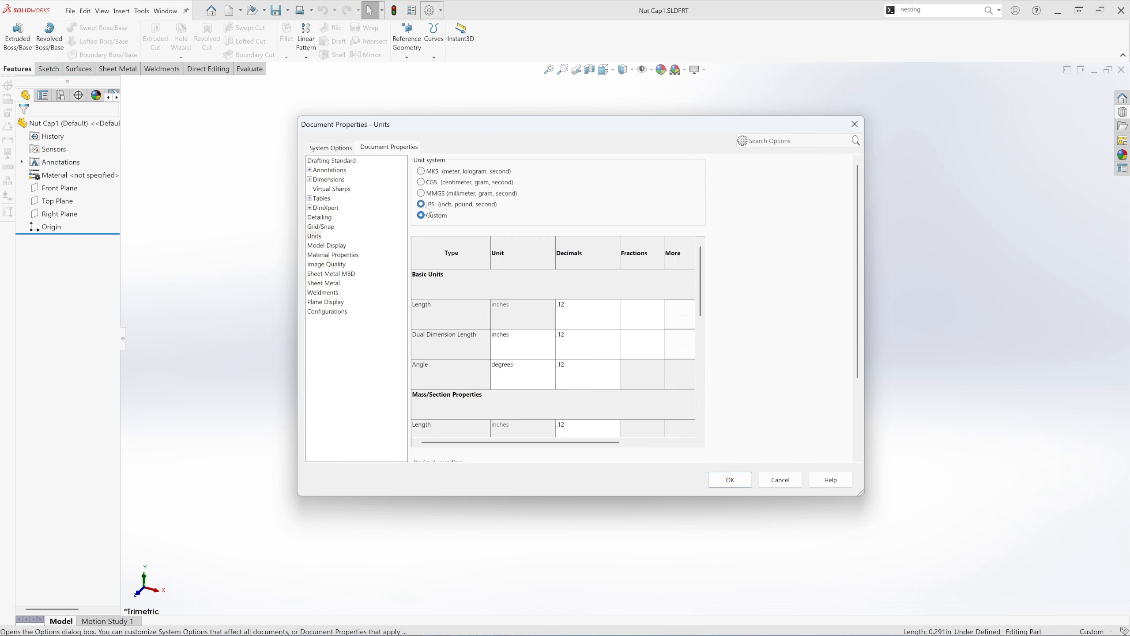
{"action": "left_click", "coordinate": [616, 305]}
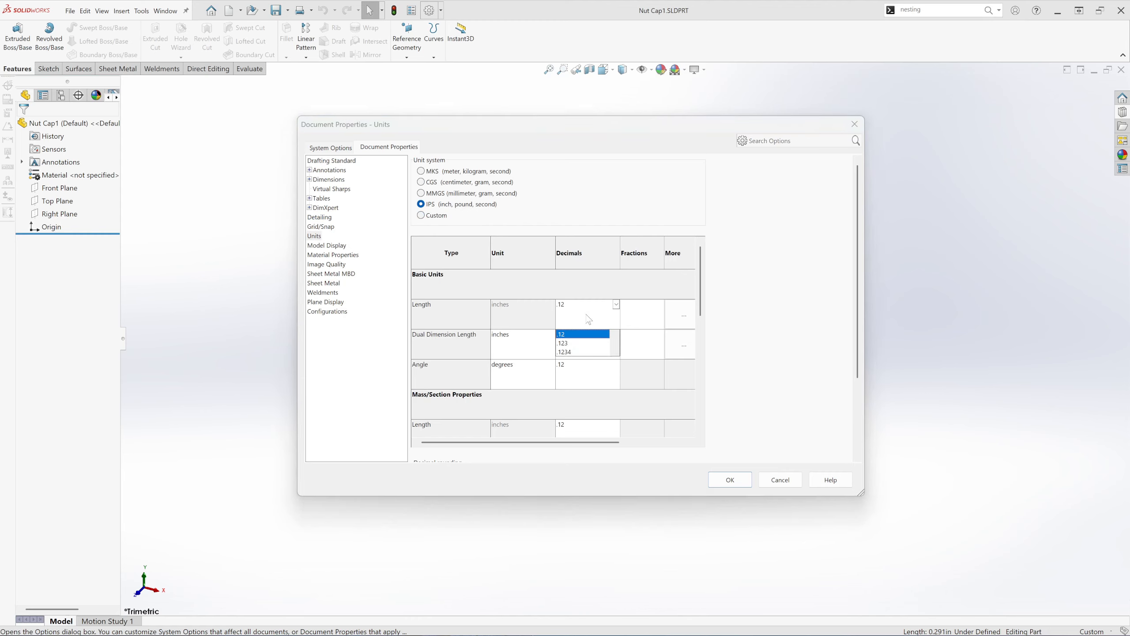
{"action": "left_click", "coordinate": [586, 351]}
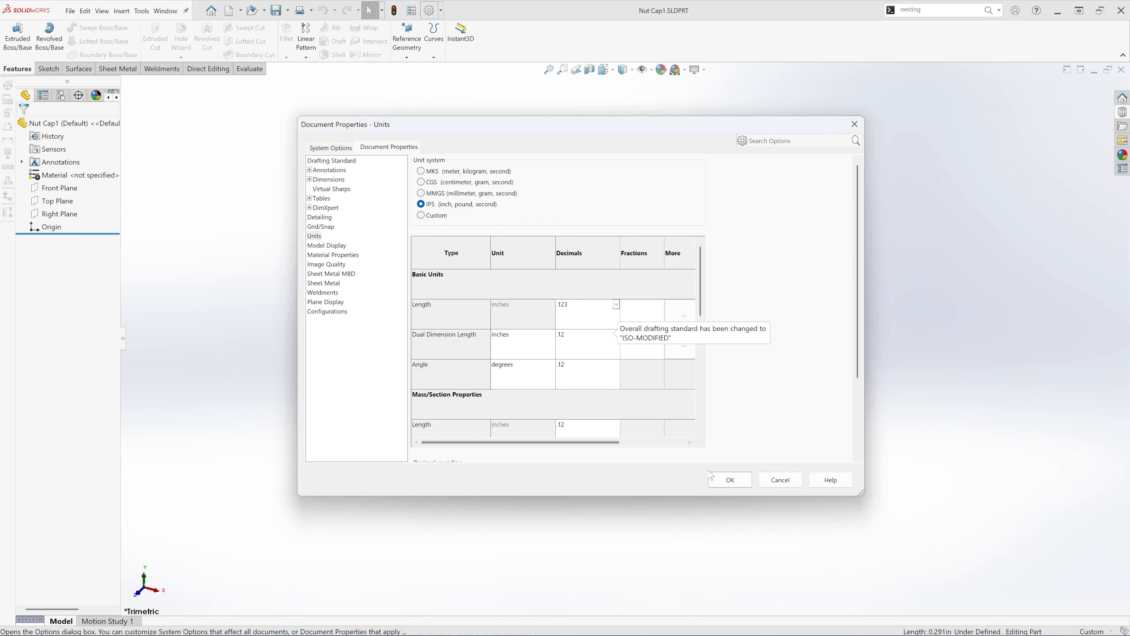
{"action": "left_click", "coordinate": [733, 480]}
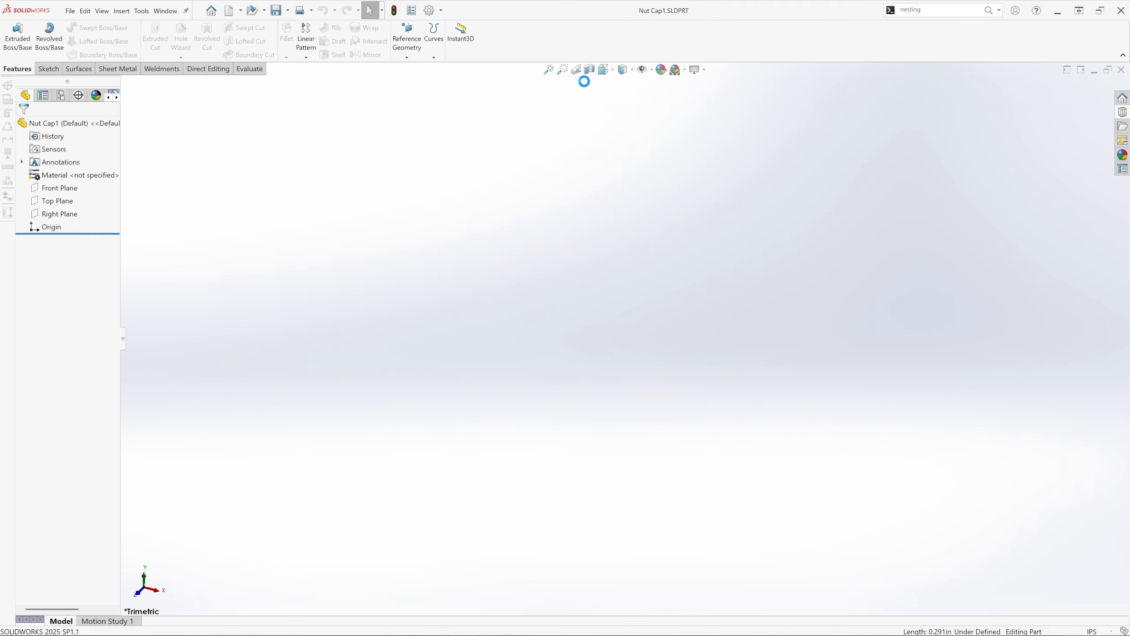
{"action": "left_click", "coordinate": [684, 71]}
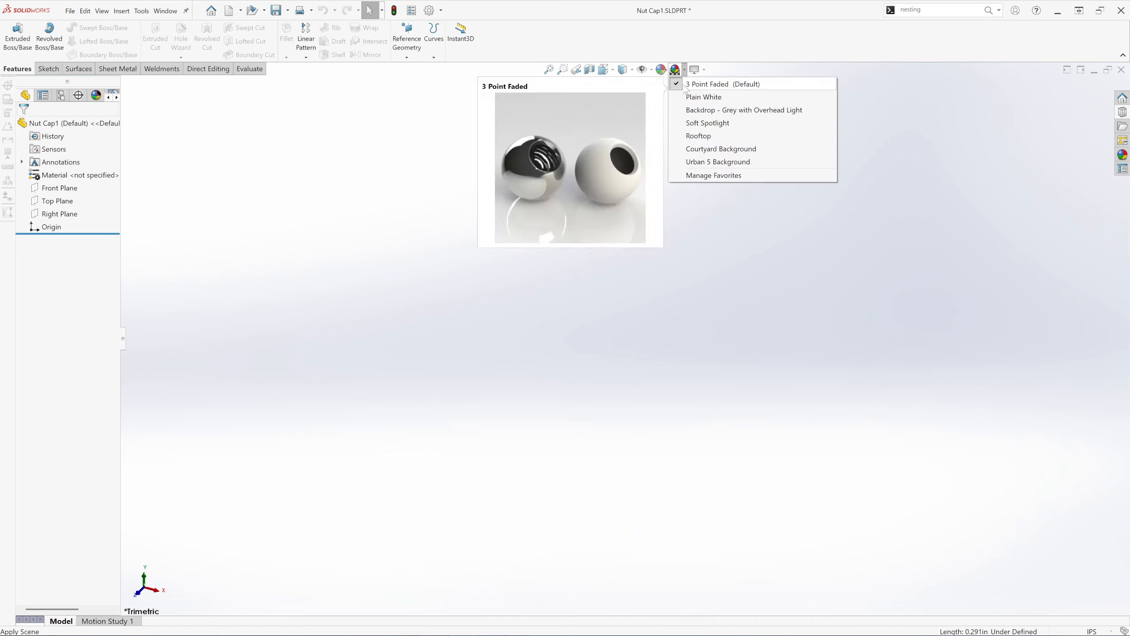
{"action": "left_click", "coordinate": [702, 96]}
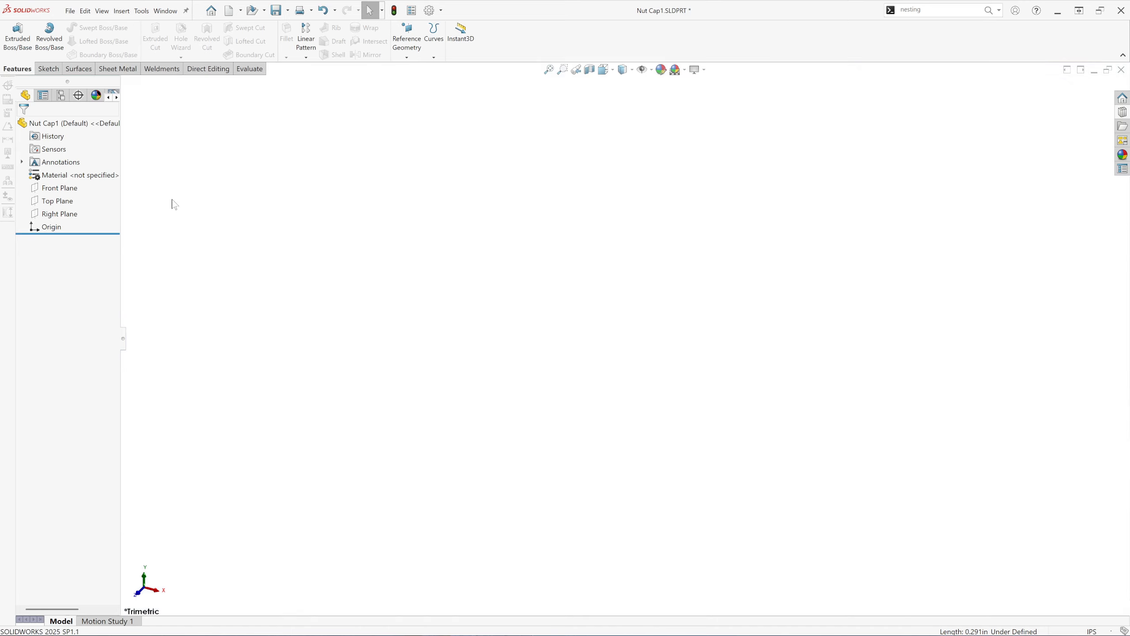
Step: Start a sketch on the Front Plane and draw a centerline about 1.907 in long below the origin, constrained vertical
{"action": "left_click", "coordinate": [61, 189]}
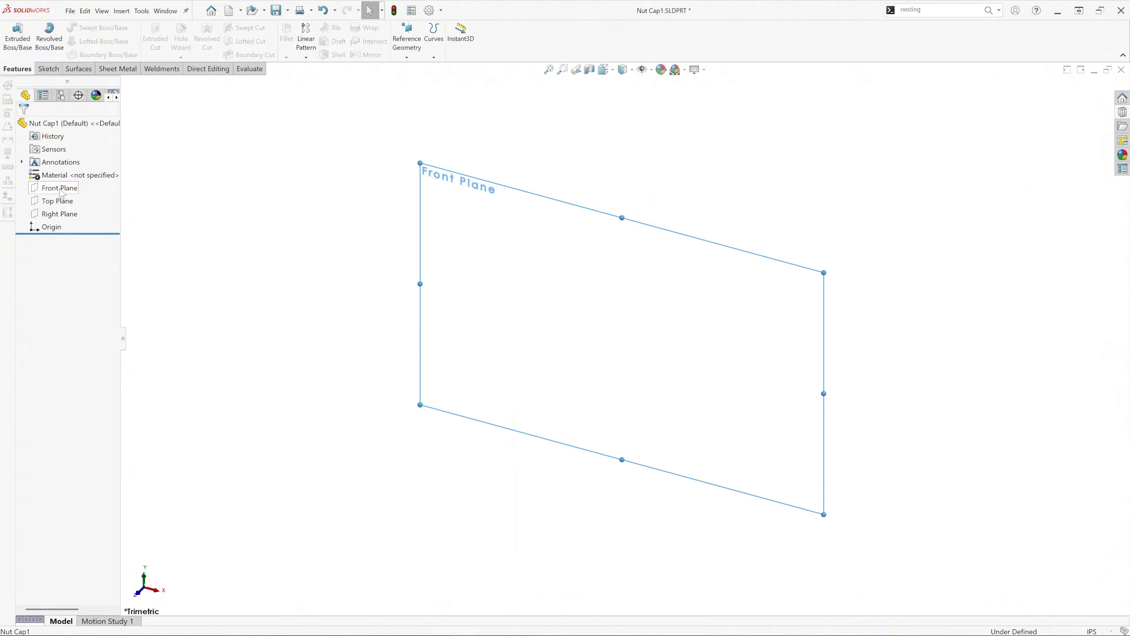
{"action": "left_click", "coordinate": [67, 178]}
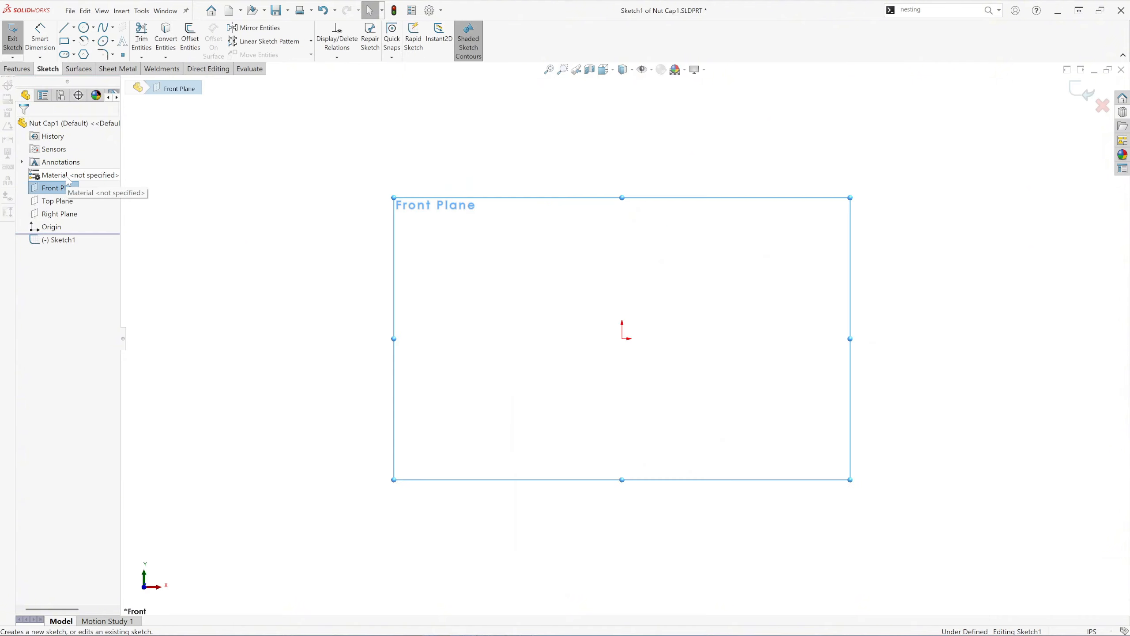
{"action": "left_click", "coordinate": [74, 28]}
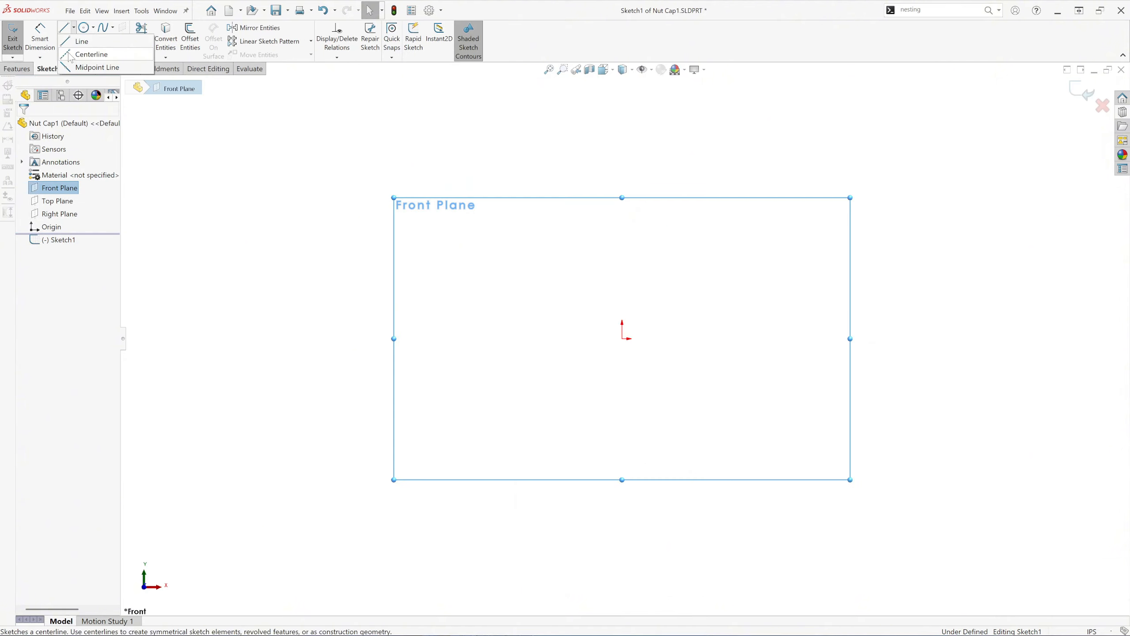
{"action": "left_click", "coordinate": [91, 54]}
{"action": "left_click", "coordinate": [686, 357]}
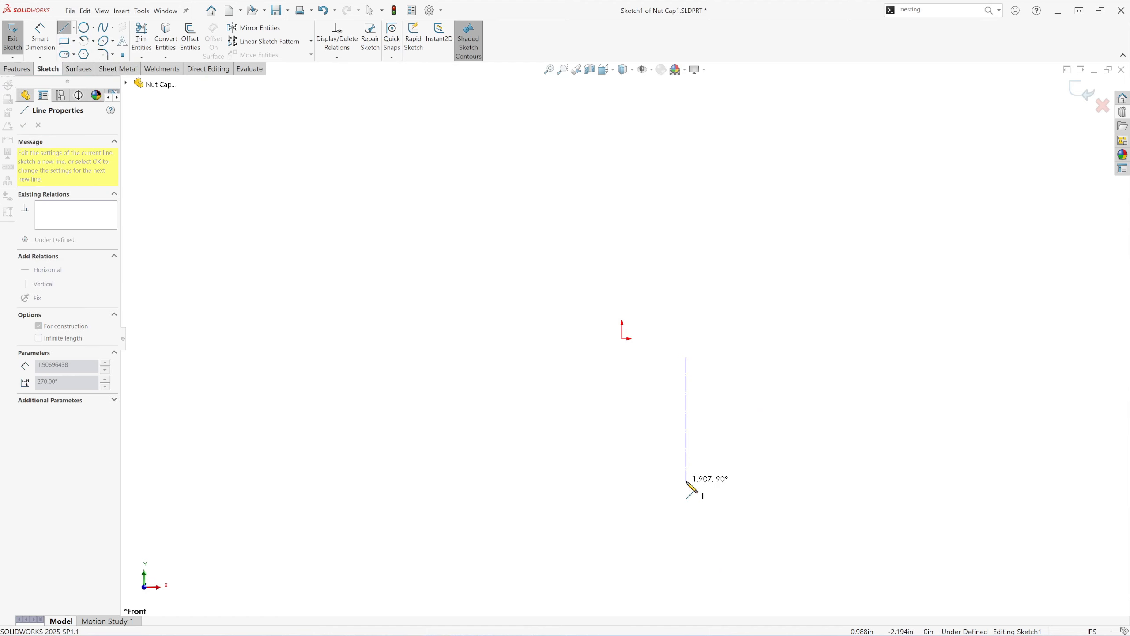
{"action": "left_click", "coordinate": [686, 481]}
{"action": "key", "text": "Escape"}
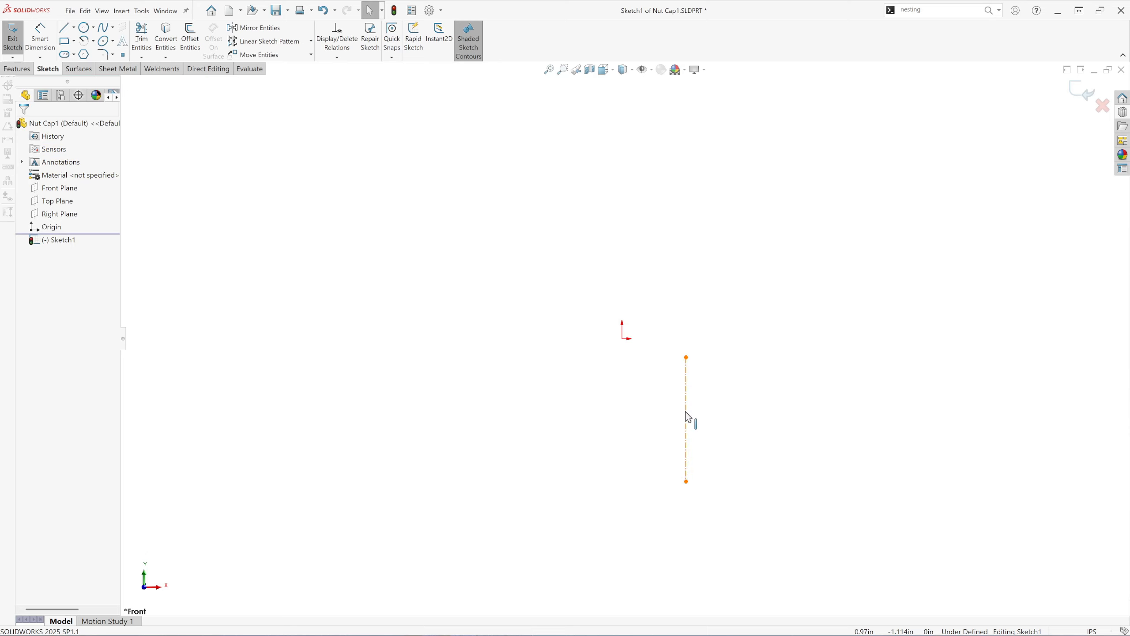
{"action": "left_click", "coordinate": [686, 413]}
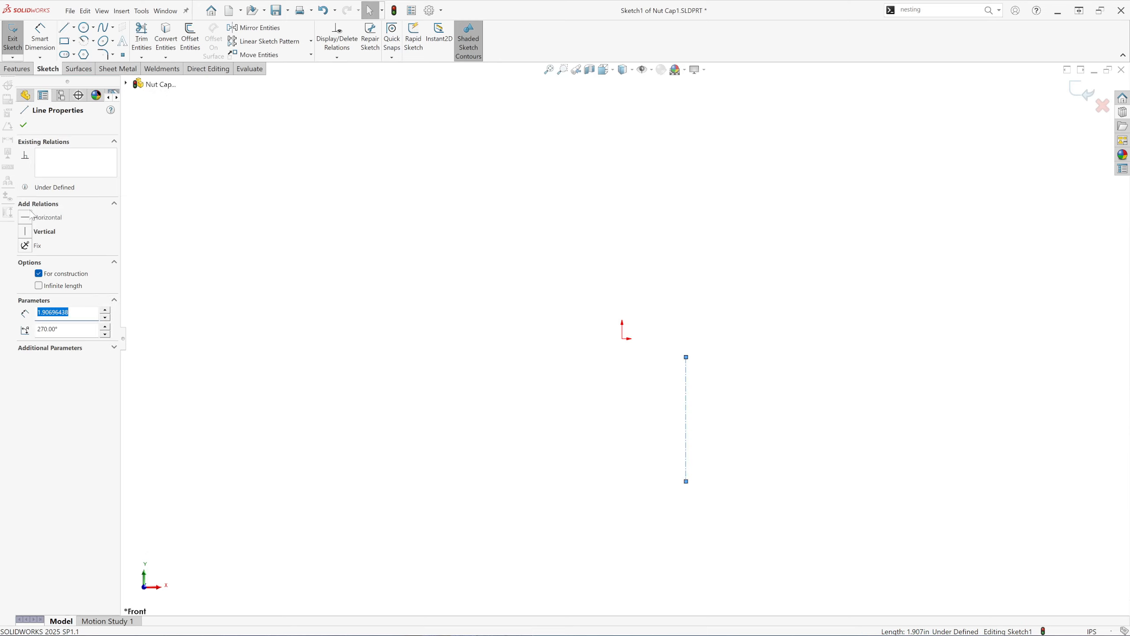
{"action": "left_click", "coordinate": [25, 231]}
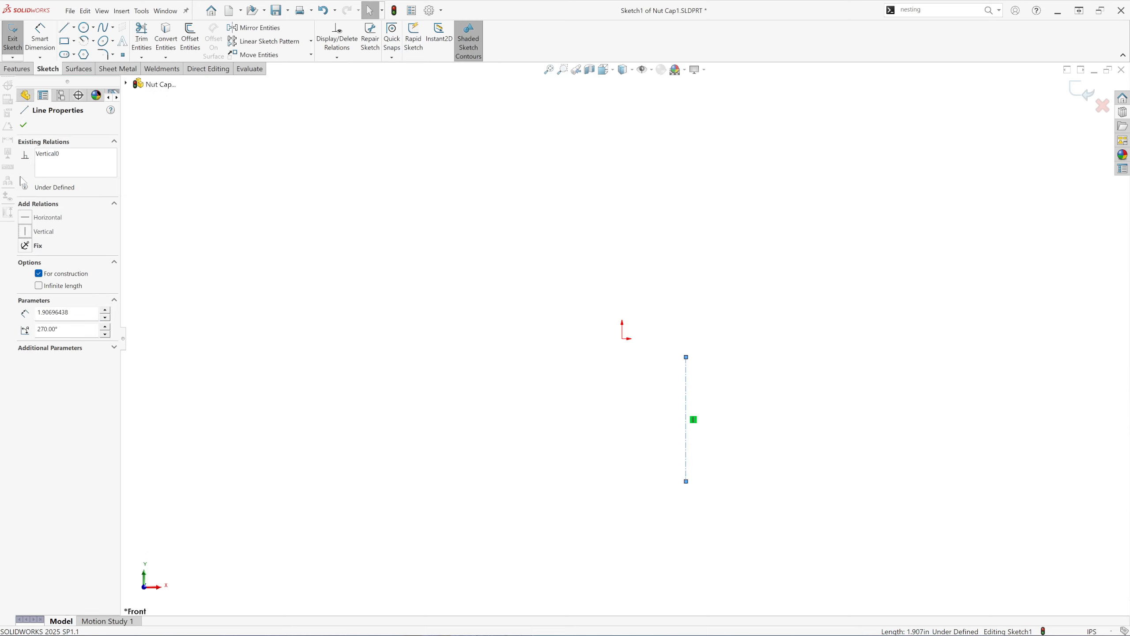
{"action": "left_click", "coordinate": [24, 127]}
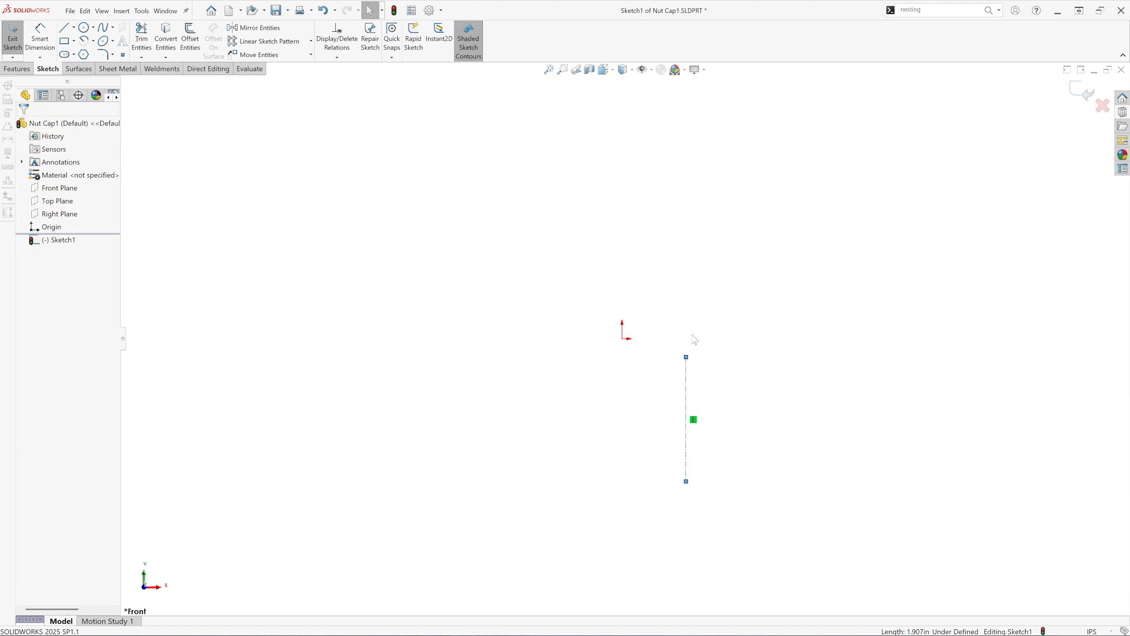
Step: Make the centerline's upper endpoint coincident with the origin
{"action": "left_click", "coordinate": [687, 358]}
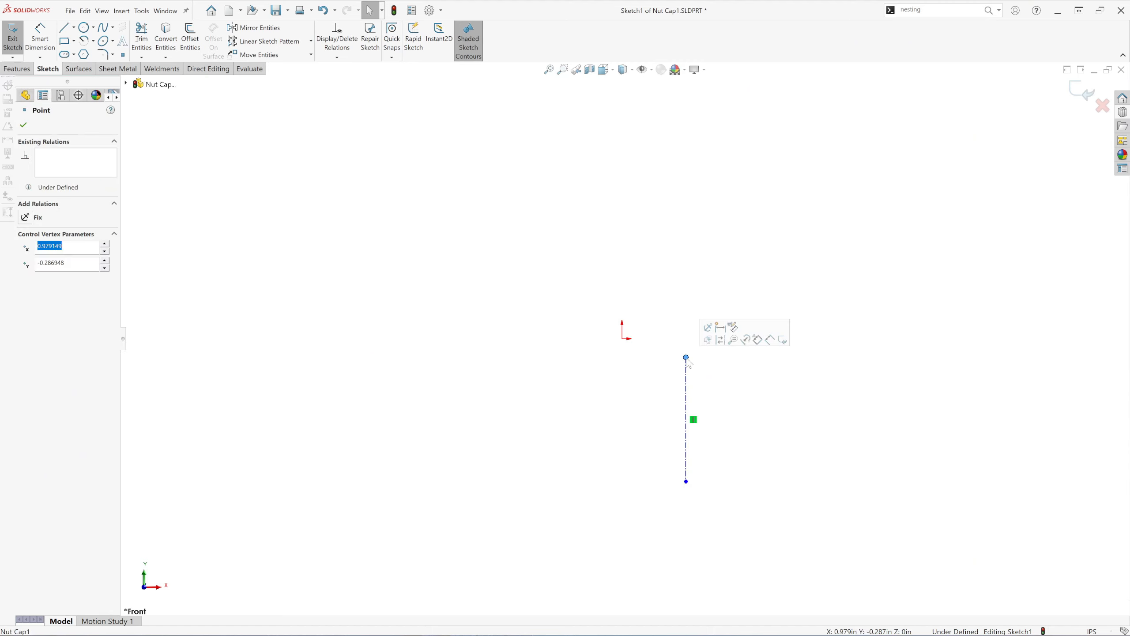
{"action": "left_click", "coordinate": [623, 339], "text": "ctrl"}
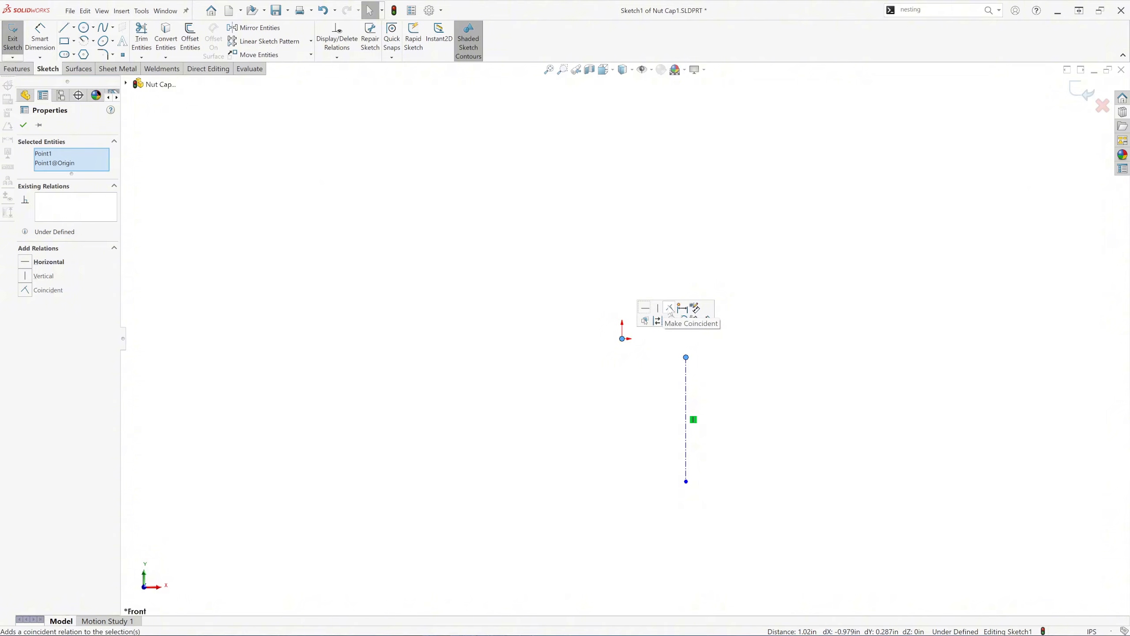
{"action": "left_click", "coordinate": [671, 309]}
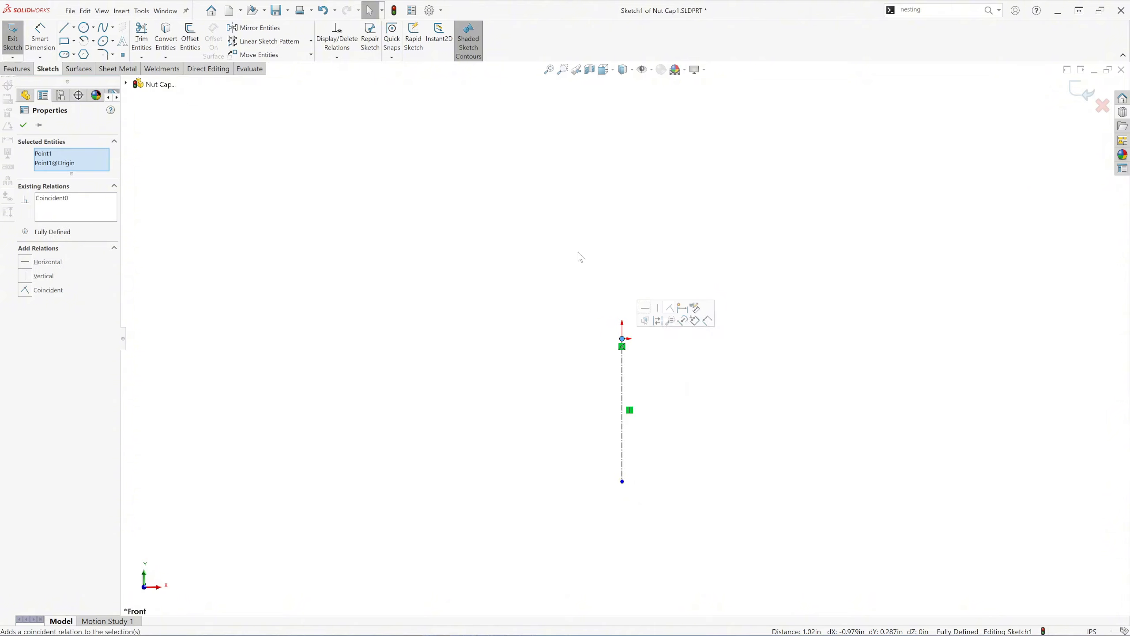
{"action": "left_click", "coordinate": [23, 125]}
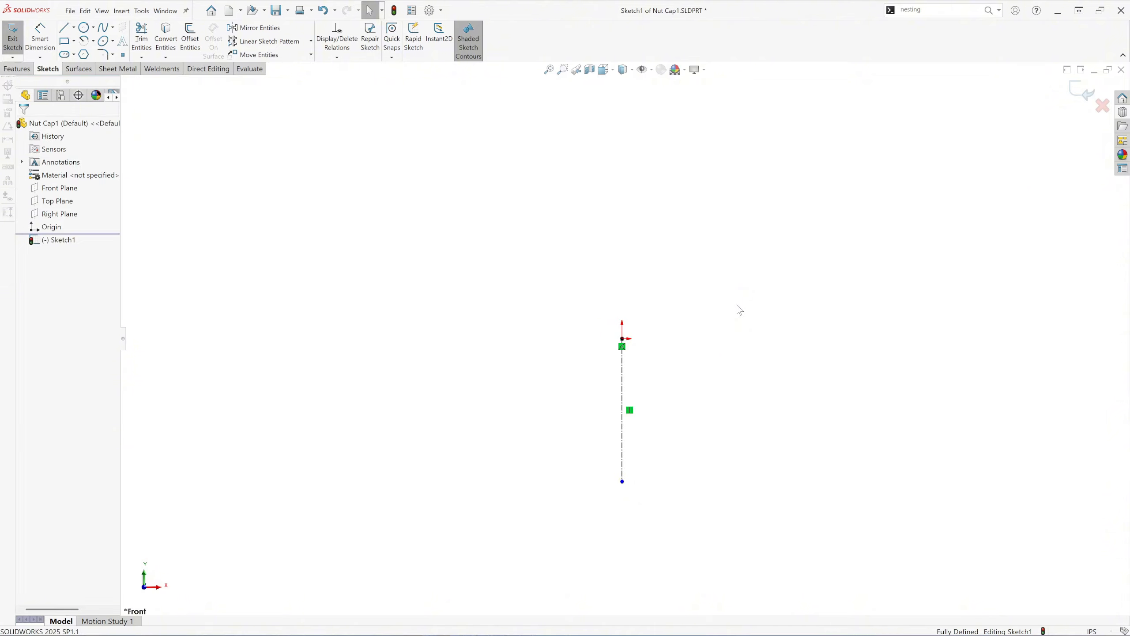
Step: Sketch a line about 1.184 in long to the left of the origin at its height and constrain it horizontal
{"action": "left_click", "coordinate": [66, 29]}
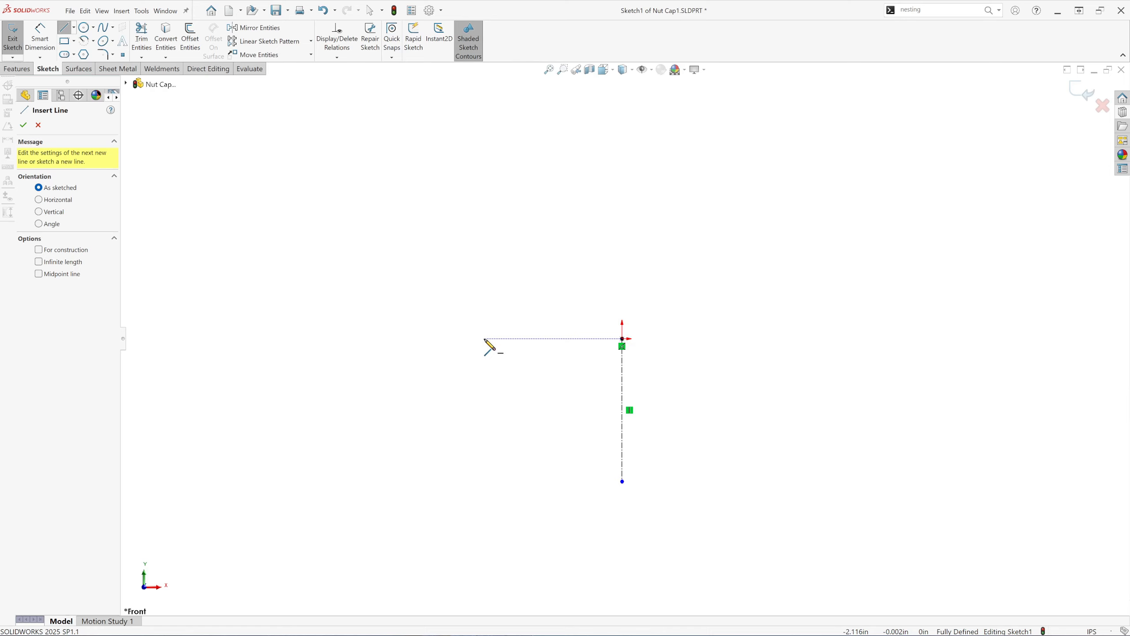
{"action": "left_click", "coordinate": [485, 338]}
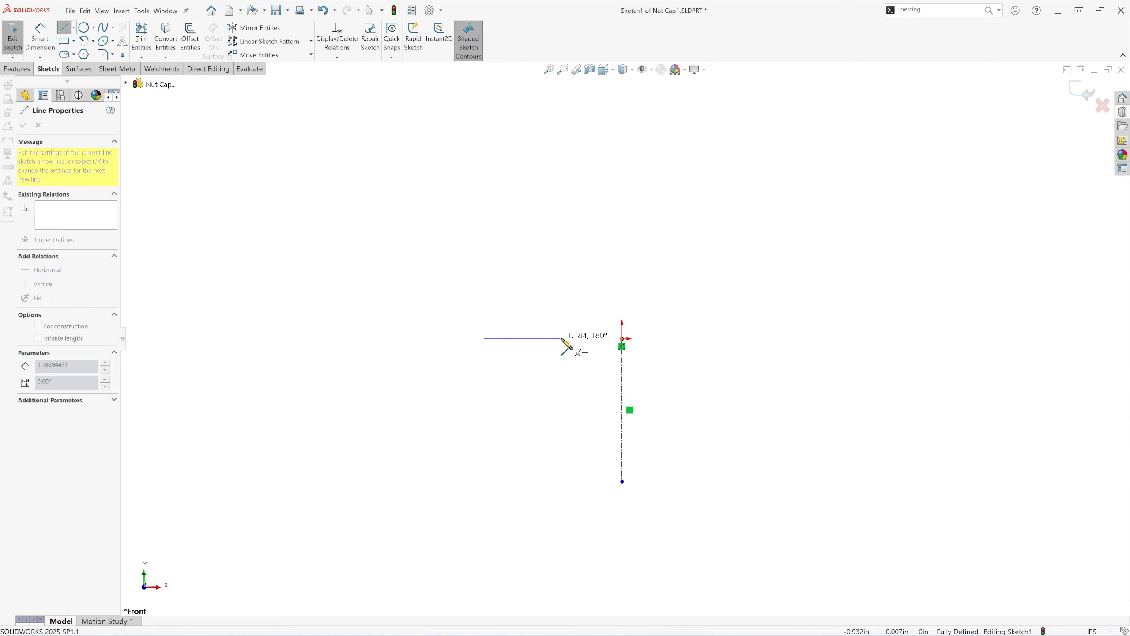
{"action": "left_click", "coordinate": [561, 339]}
{"action": "key", "text": "Escape"}
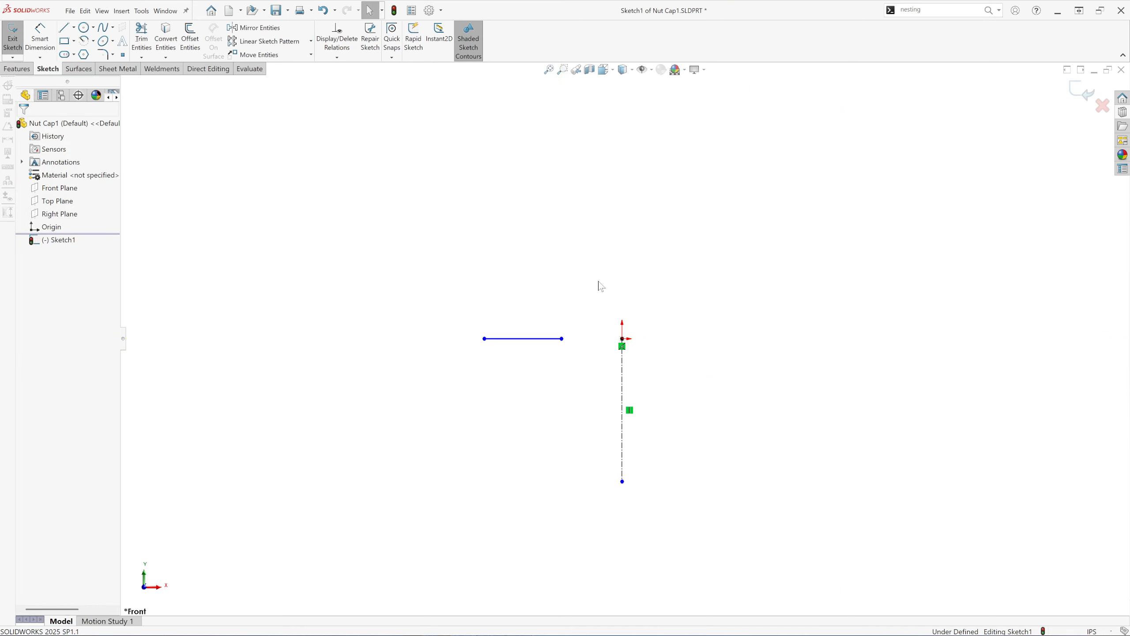
{"action": "left_click", "coordinate": [536, 339]}
{"action": "left_click", "coordinate": [554, 311]}
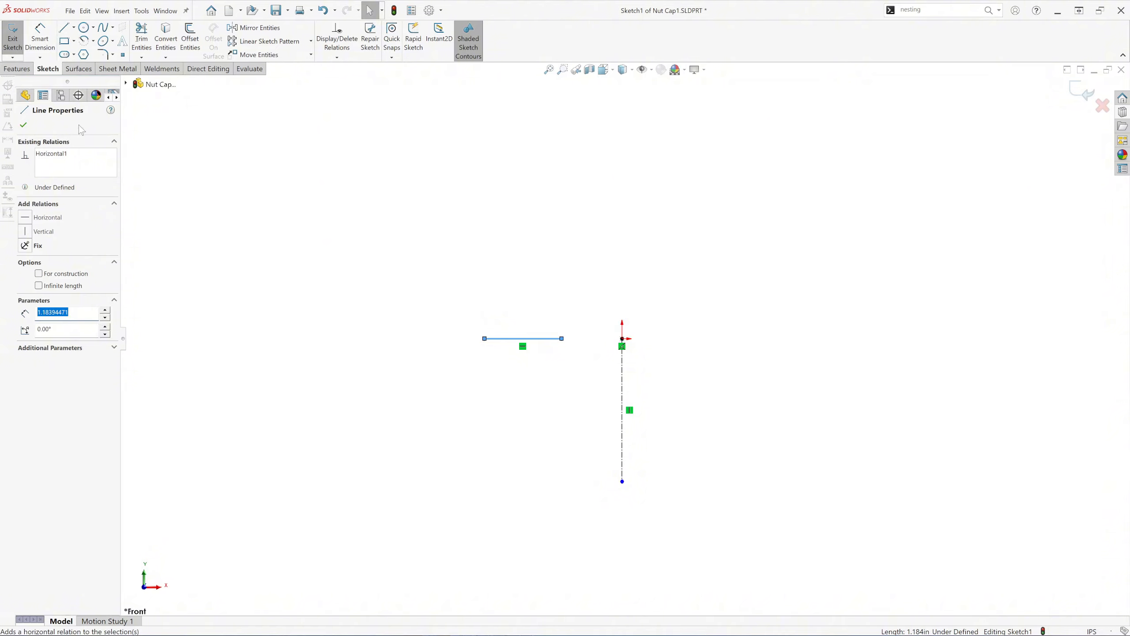
{"action": "left_click", "coordinate": [23, 125]}
Step: Dimension the distance from the horizontal line's inner endpoint to the origin as 0.100 in
{"action": "left_click", "coordinate": [41, 34]}
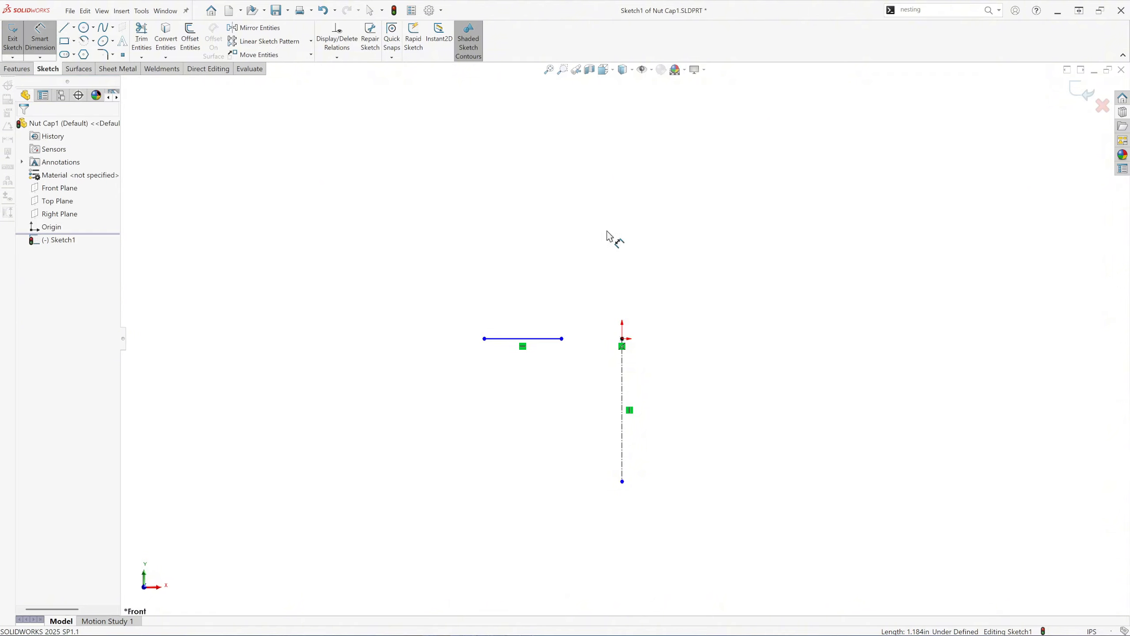
{"action": "left_click", "coordinate": [561, 339]}
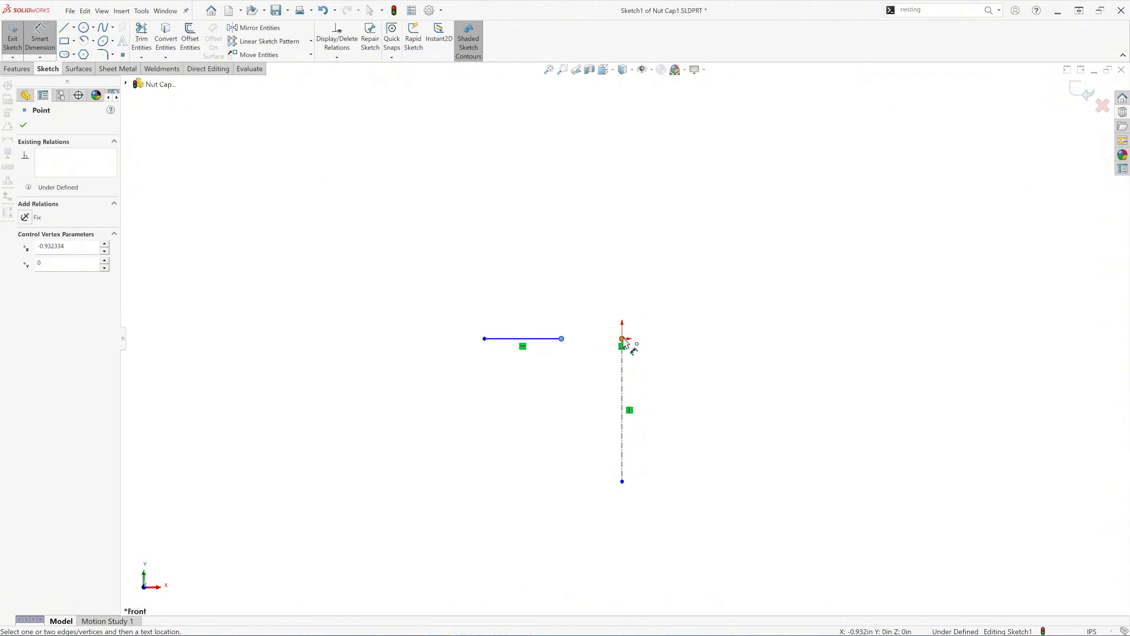
{"action": "left_click", "coordinate": [623, 341]}
{"action": "left_click", "coordinate": [596, 302]}
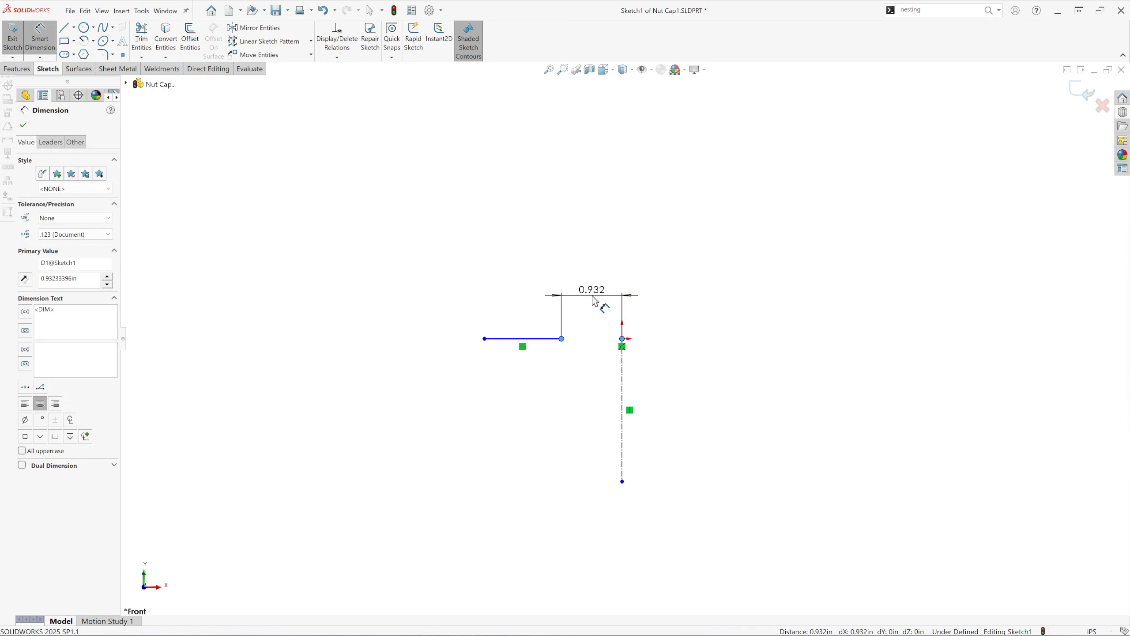
{"action": "key", "text": "BackSpace"}
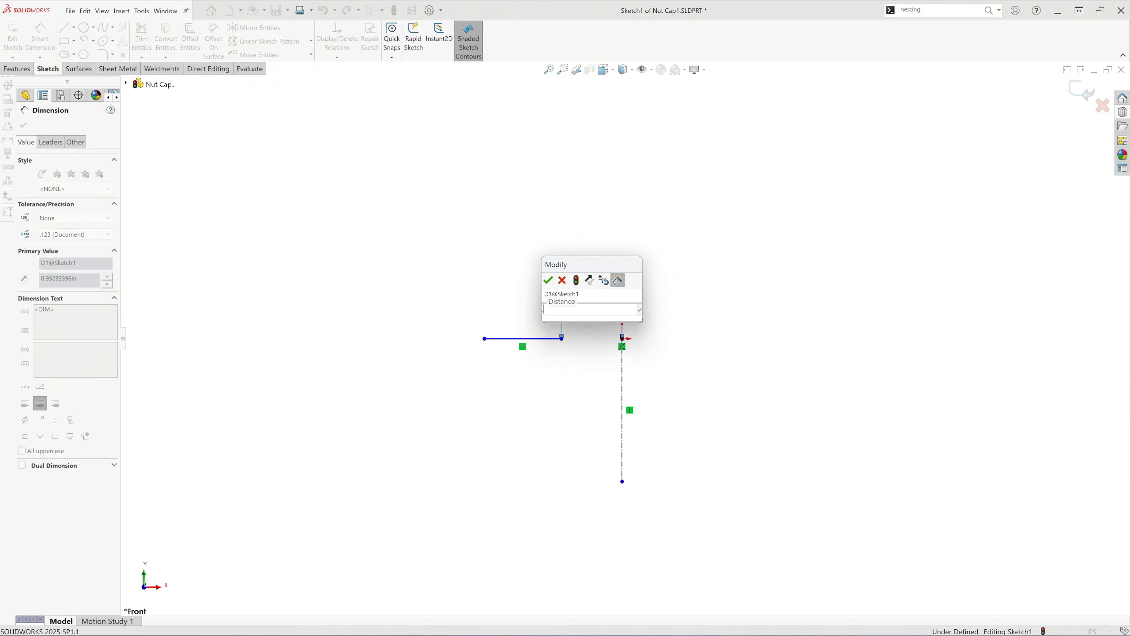
{"action": "type", "text": ".10"}
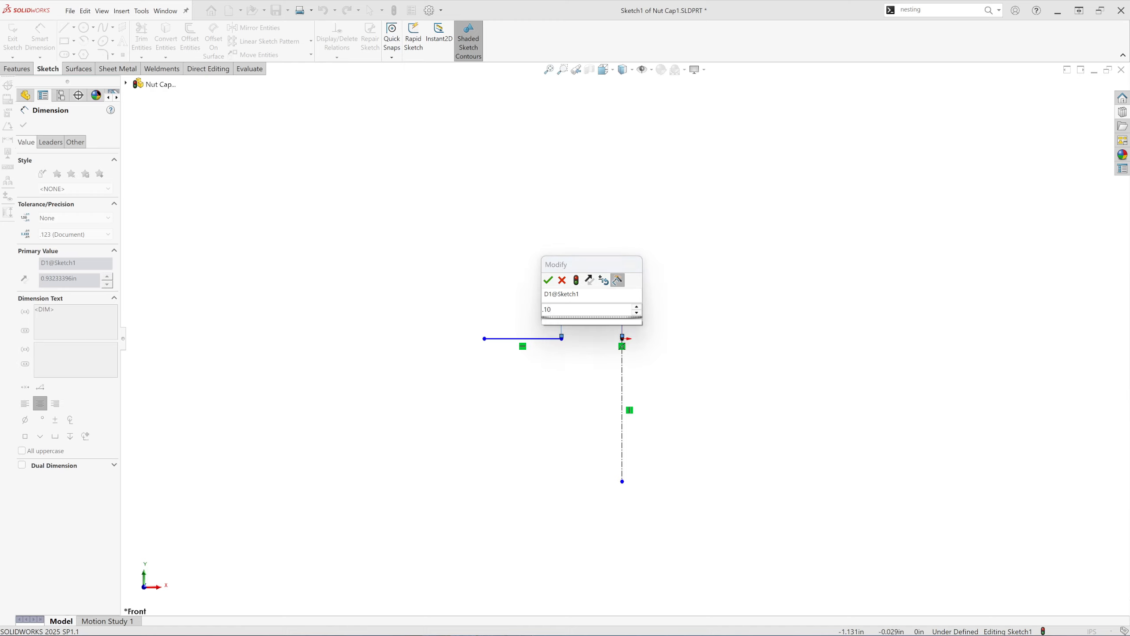
{"action": "type", "text": "0"}
{"action": "left_click", "coordinate": [548, 280]}
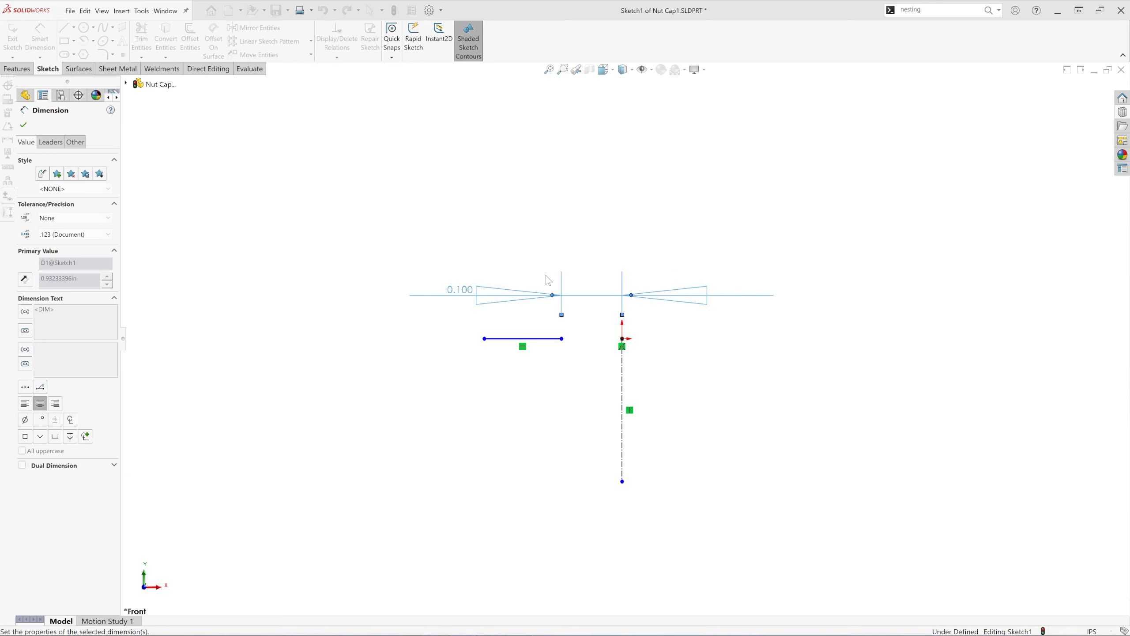
{"action": "left_click", "coordinate": [25, 126]}
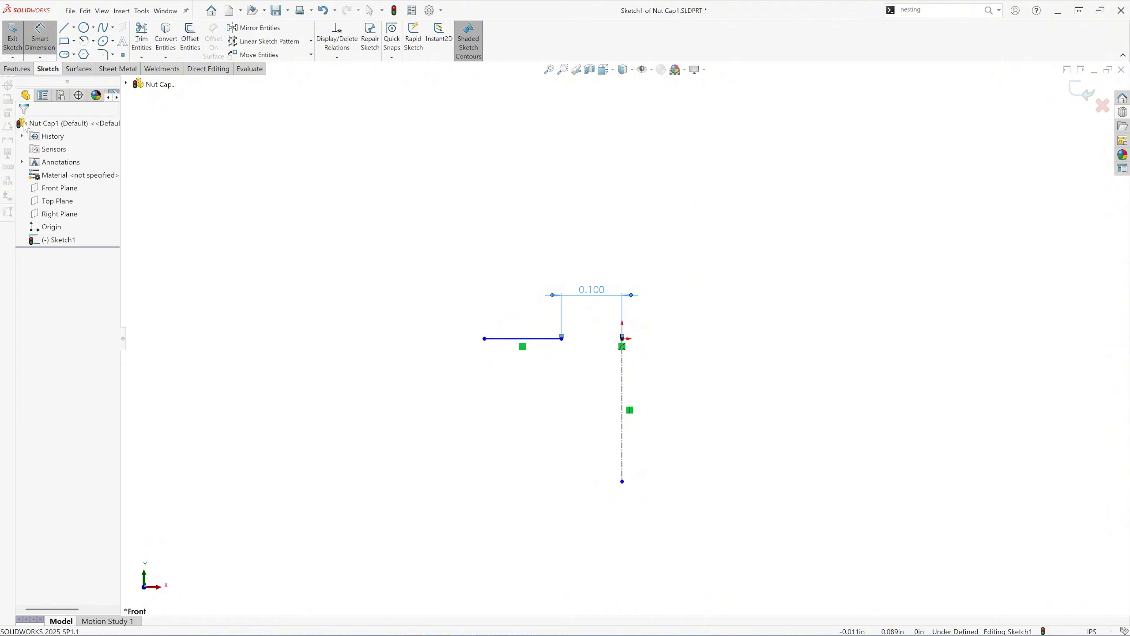
Step: Sketch a slanted line about 0.259 in long from the horizontal line's inner endpoint, running down and away from the centerline
{"action": "left_click", "coordinate": [65, 28]}
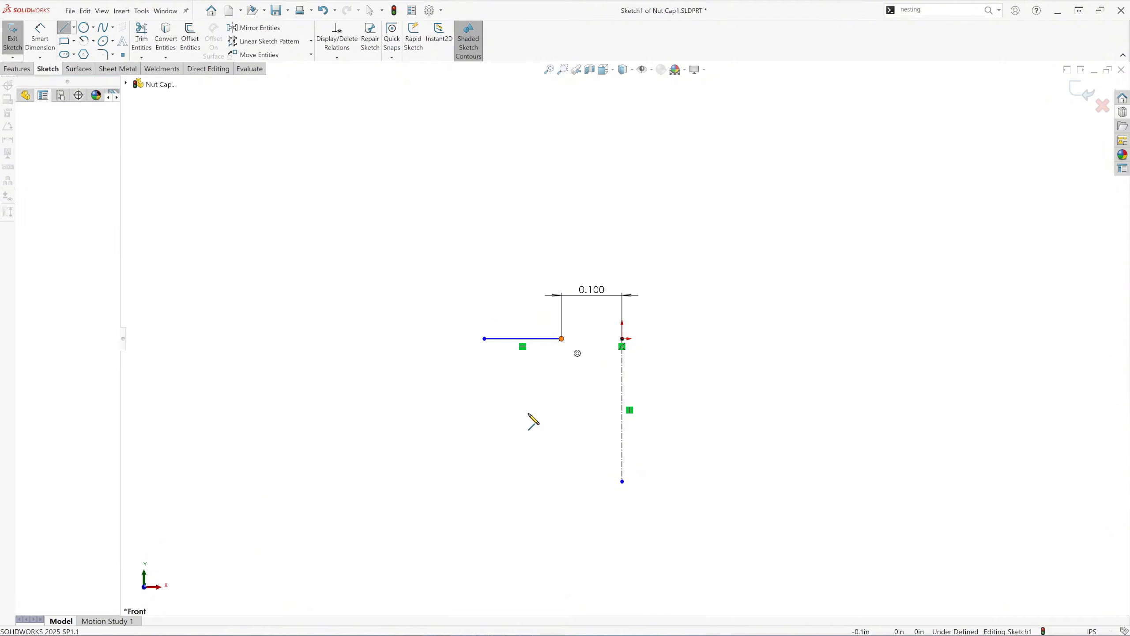
{"action": "left_click", "coordinate": [561, 339]}
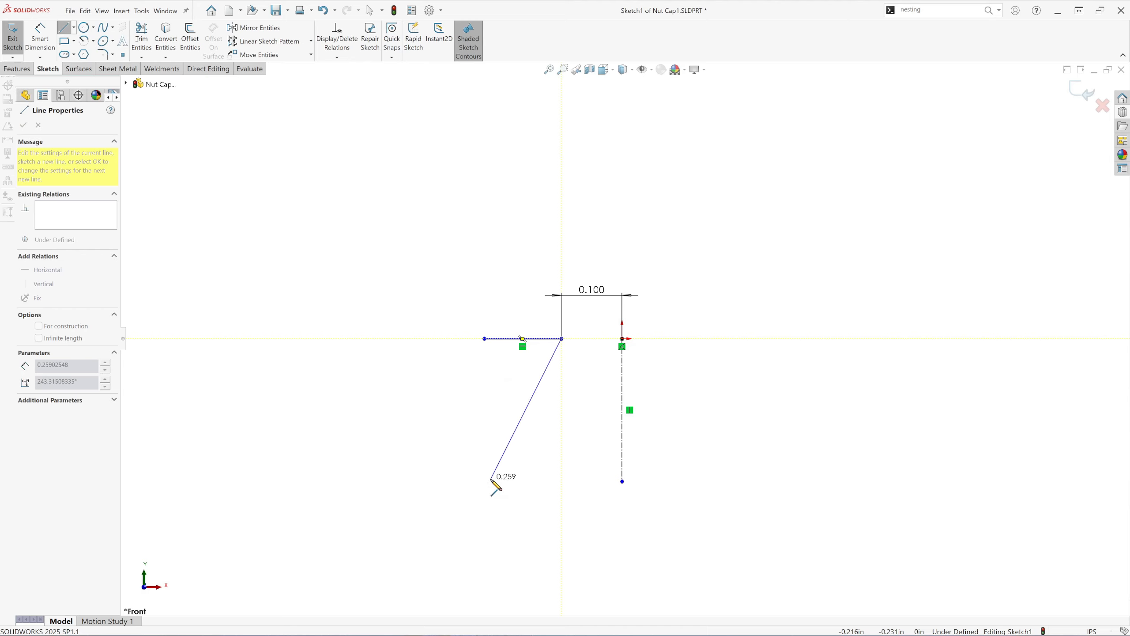
{"action": "left_click", "coordinate": [491, 479]}
{"action": "key", "text": "Escape"}
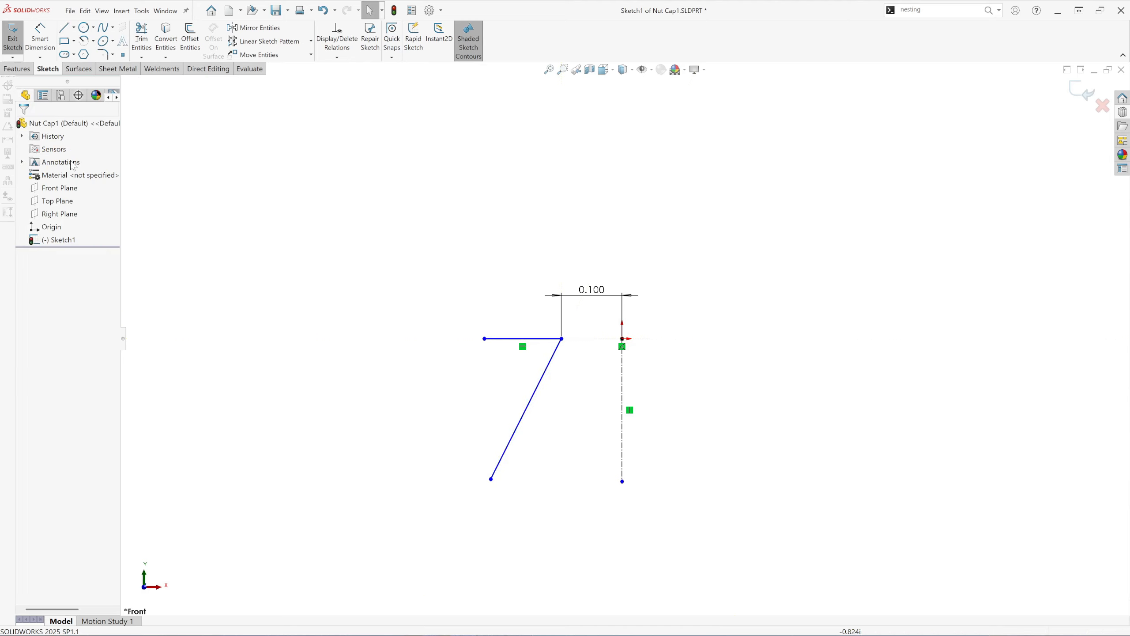
Step: Dimension the angle between the slanted line and the vertical centerline as 40° and move the dimension closer to the origin
{"action": "left_click", "coordinate": [39, 49]}
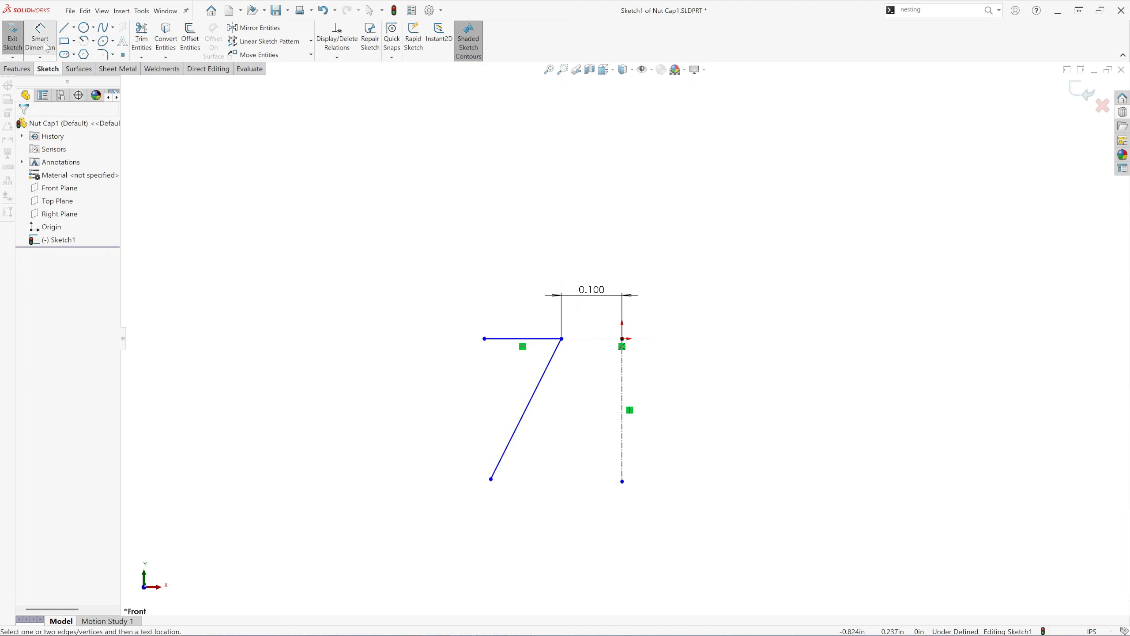
{"action": "left_click", "coordinate": [542, 393]}
{"action": "left_click", "coordinate": [625, 409]}
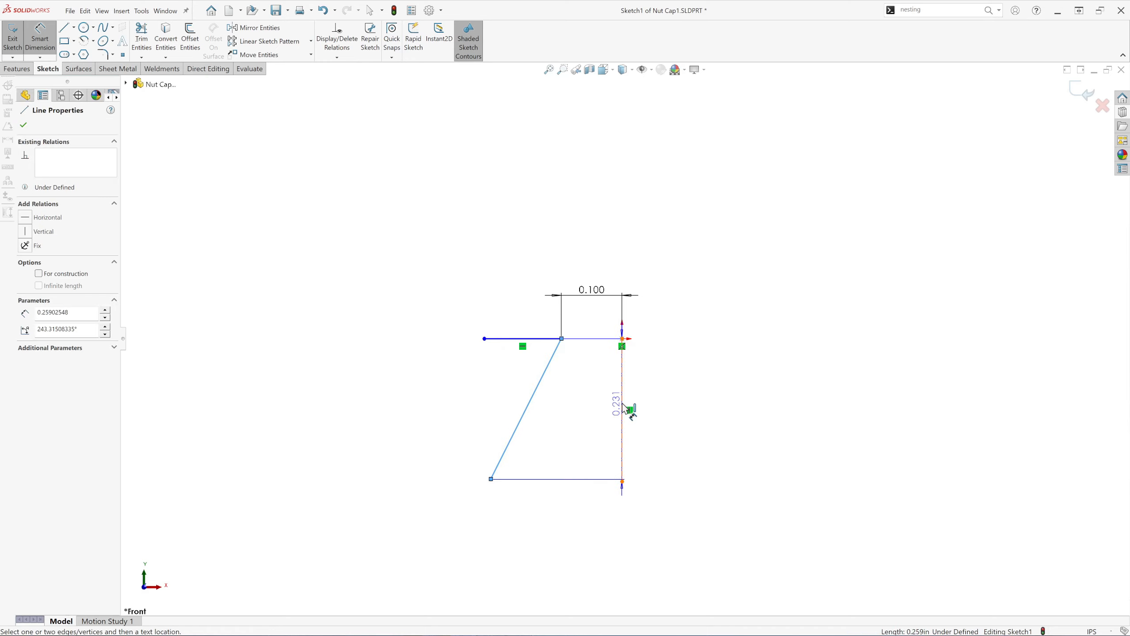
{"action": "left_click", "coordinate": [570, 436]}
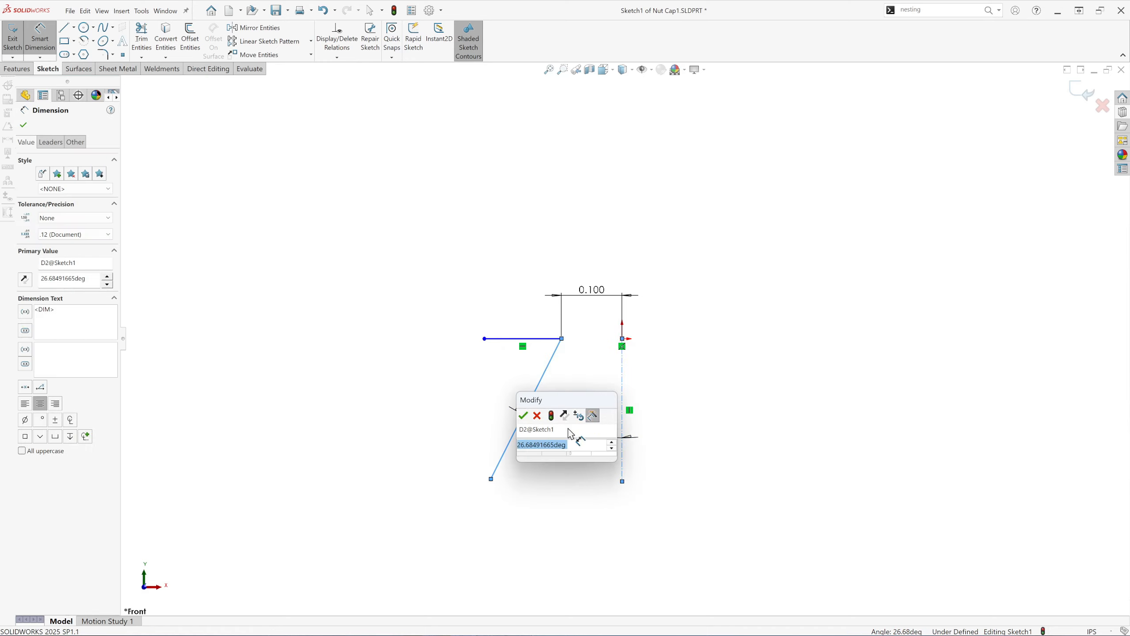
{"action": "type", "text": "40"}
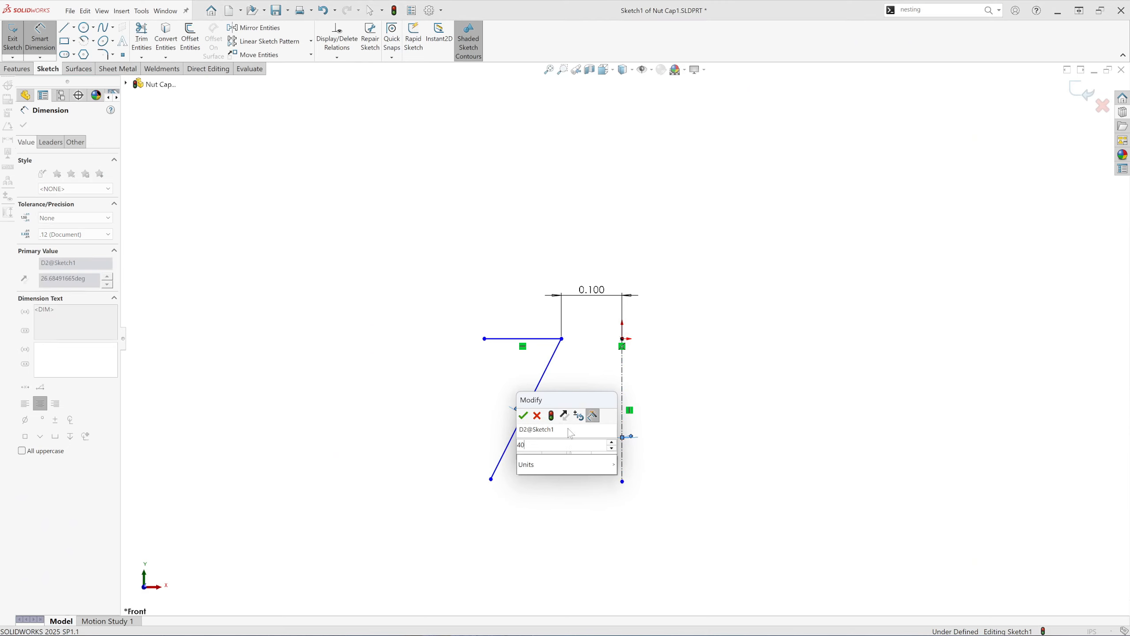
{"action": "left_click", "coordinate": [527, 415]}
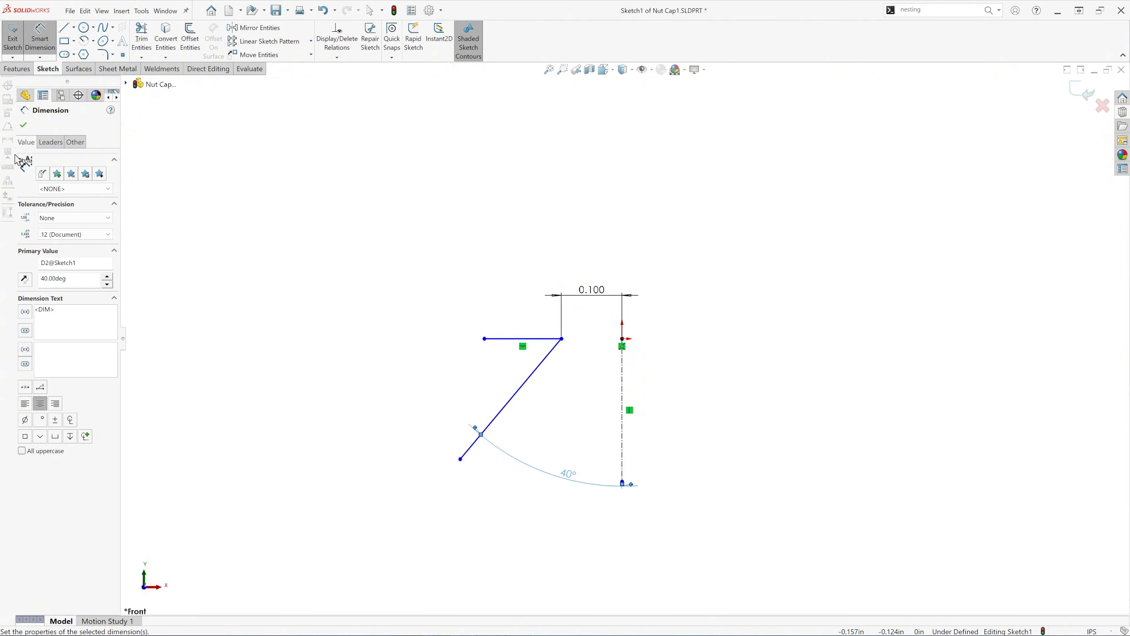
{"action": "left_click", "coordinate": [23, 126]}
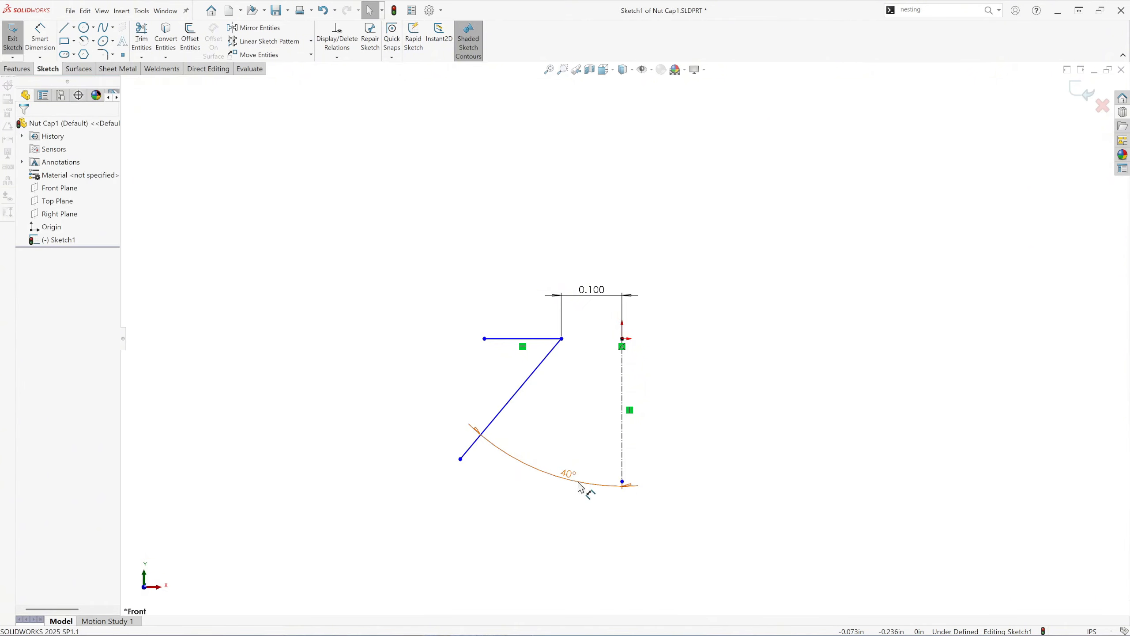
{"action": "left_click_drag", "start_coordinate": [573, 480], "coordinate": [576, 405]}
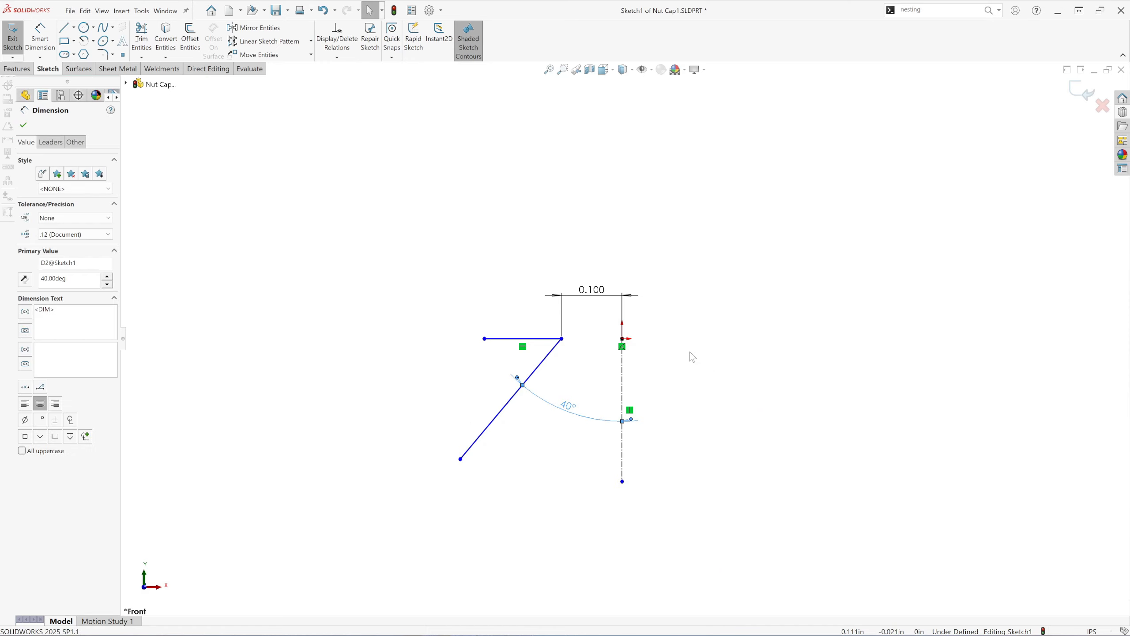
{"action": "left_click", "coordinate": [23, 126]}
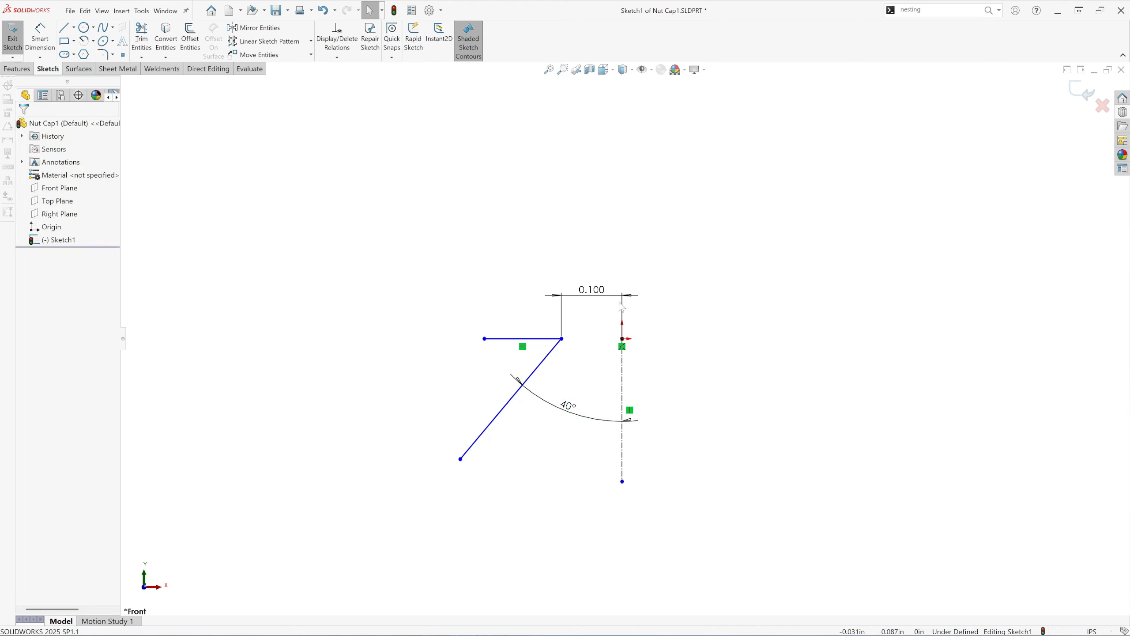
Step: Sketch a second slanted line about 0.497 in long, rising from the lower left toward the middle of the 40° line
{"action": "scroll", "coordinate": [623, 356], "scroll_direction": "up", "scroll_amount": 3}
{"action": "scroll", "coordinate": [672, 364], "scroll_direction": "down", "scroll_amount": 6}
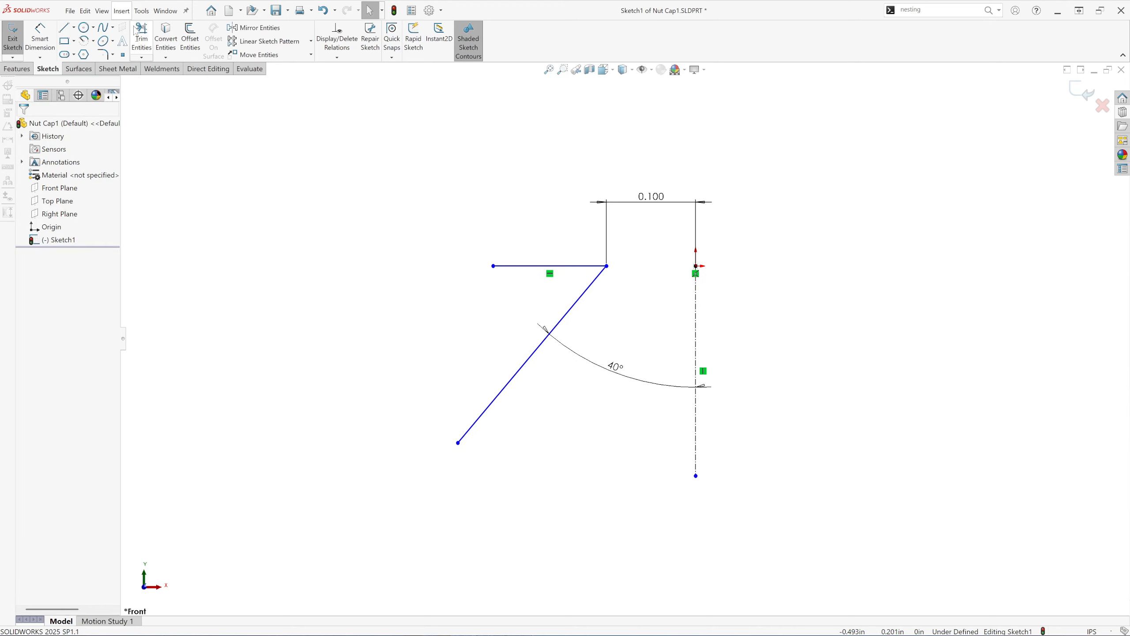
{"action": "scroll", "coordinate": [477, 280], "scroll_direction": "up", "scroll_amount": 1}
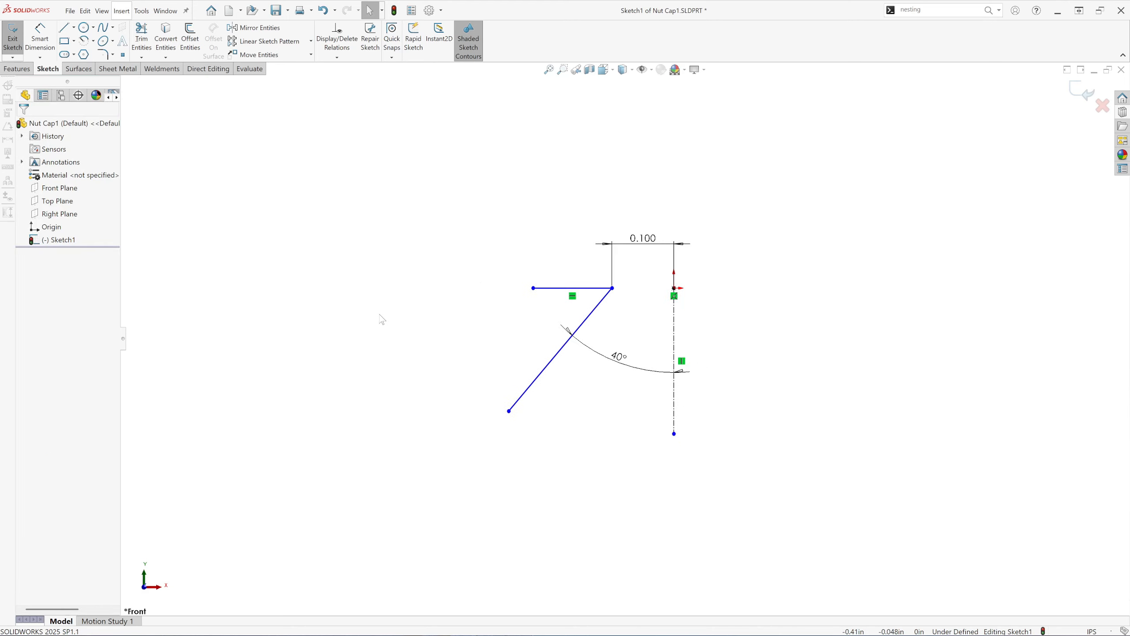
{"action": "left_click", "coordinate": [64, 28]}
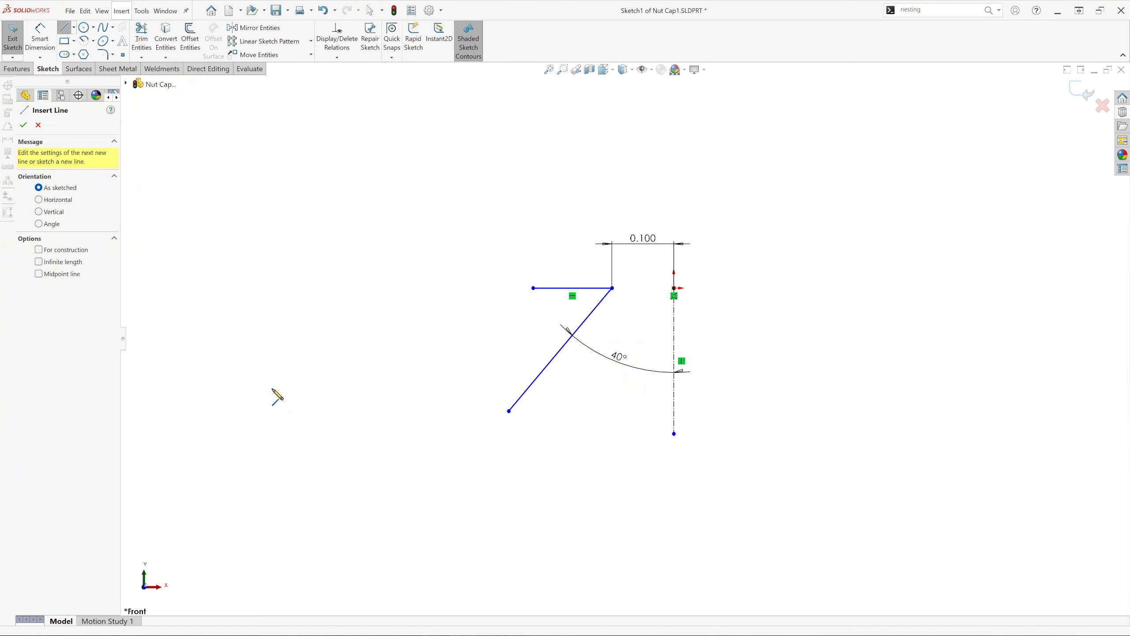
{"action": "left_click", "coordinate": [256, 429]}
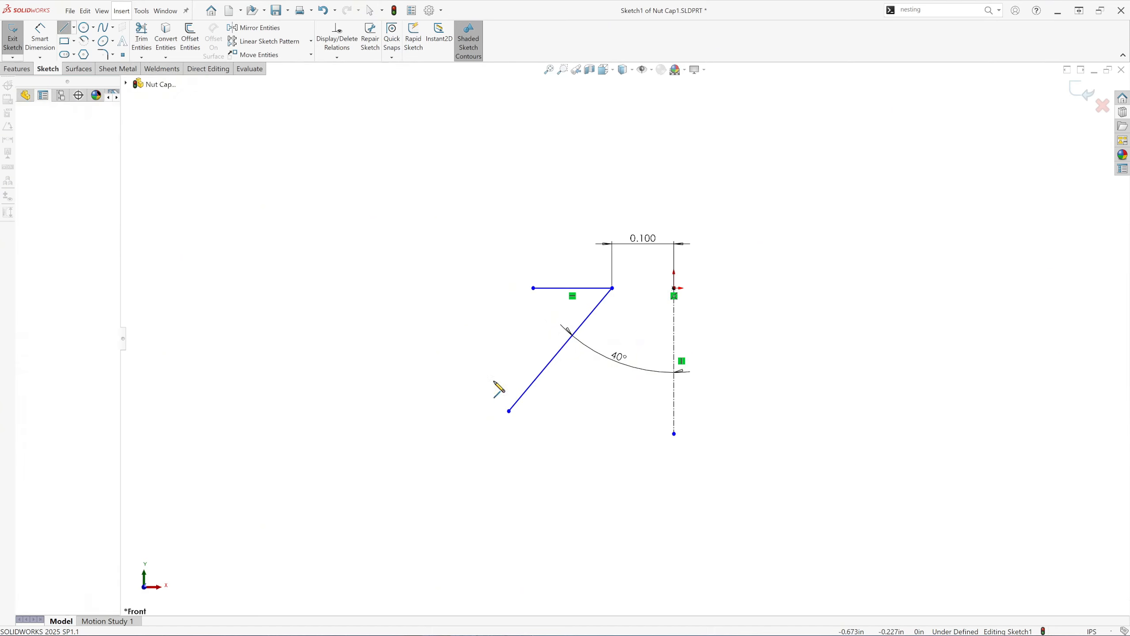
{"action": "left_click", "coordinate": [546, 324]}
{"action": "key", "text": "Escape"}
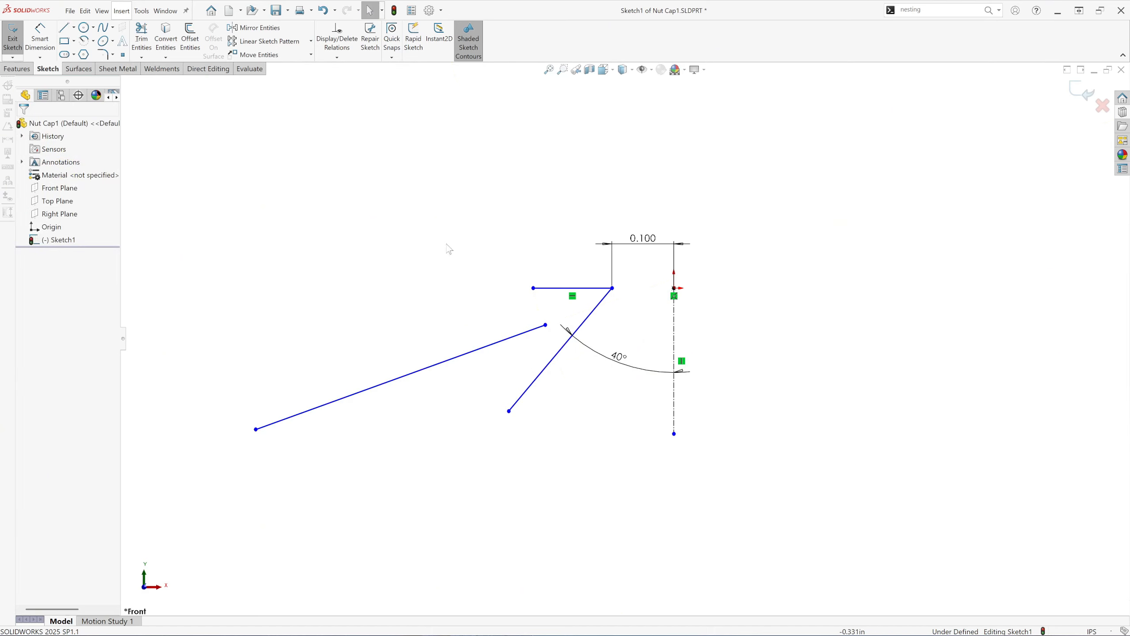
Step: Dimension the horizontal distance from the second slanted line's lower endpoint to the origin as 0.625 in
{"action": "left_click", "coordinate": [43, 43]}
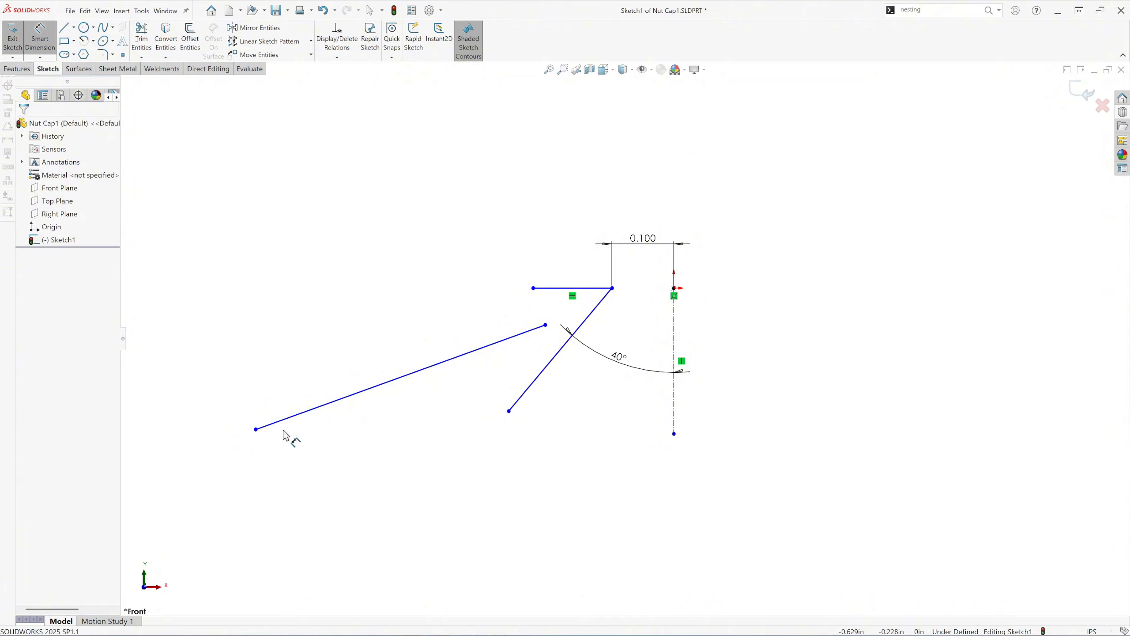
{"action": "left_click", "coordinate": [256, 429]}
{"action": "left_click", "coordinate": [674, 289]}
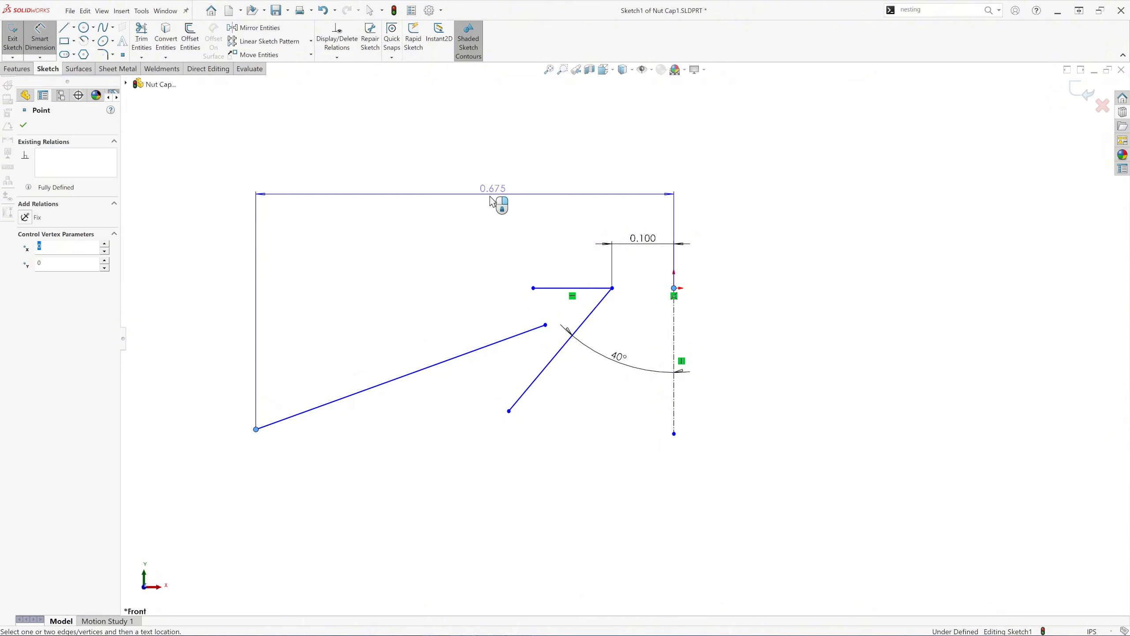
{"action": "left_click", "coordinate": [467, 207]}
{"action": "left_click", "coordinate": [265, 230]}
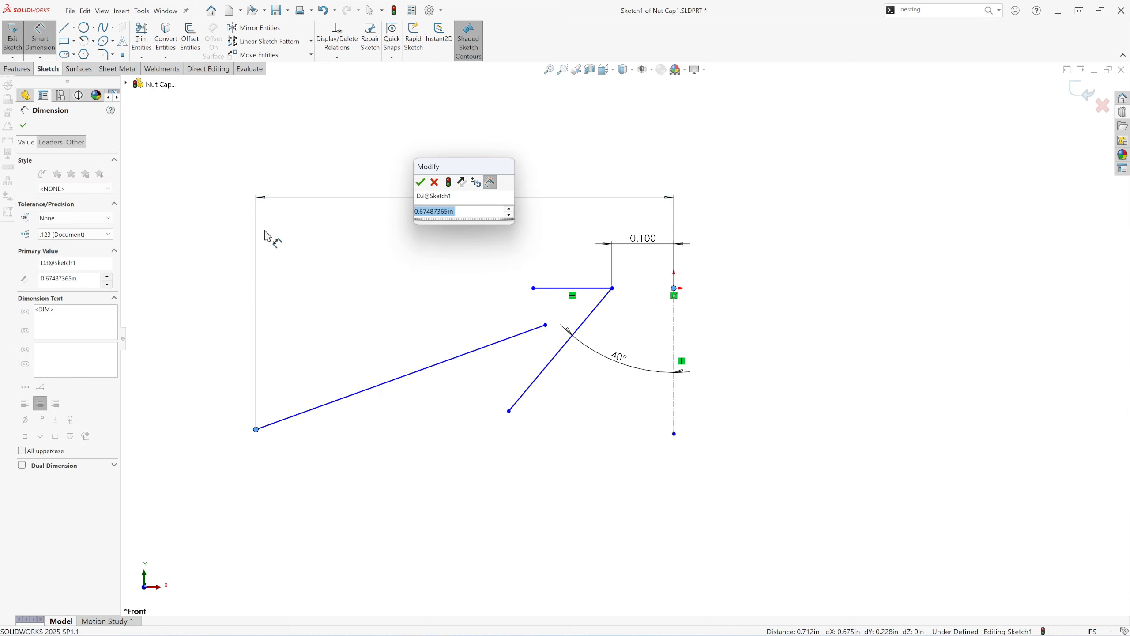
{"action": "type", "text": ".625"}
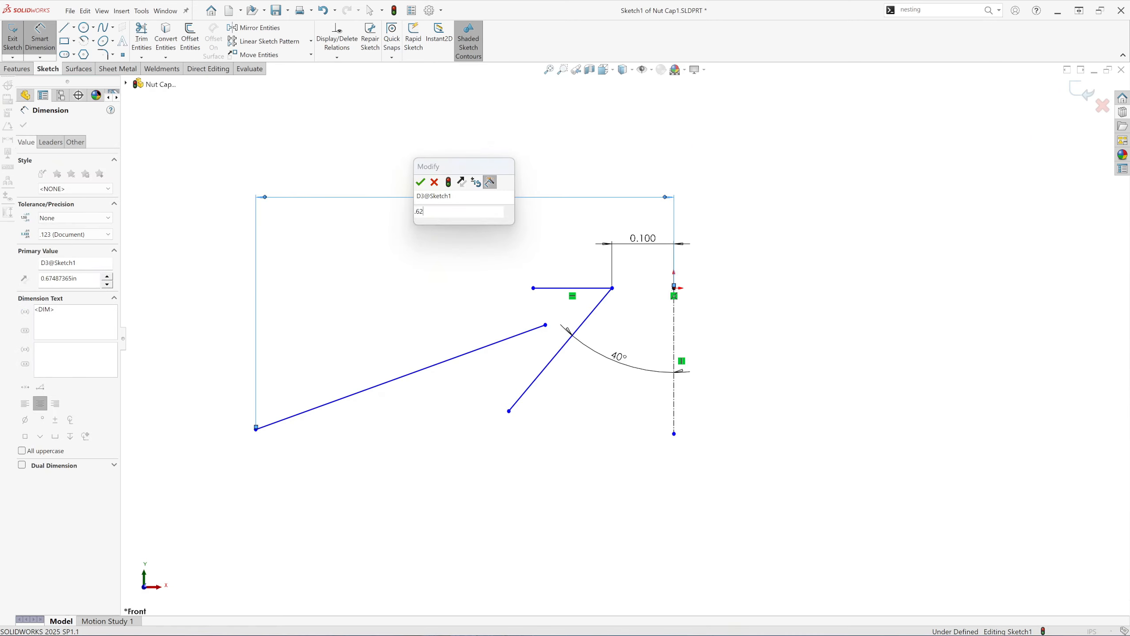
{"action": "left_click", "coordinate": [421, 182]}
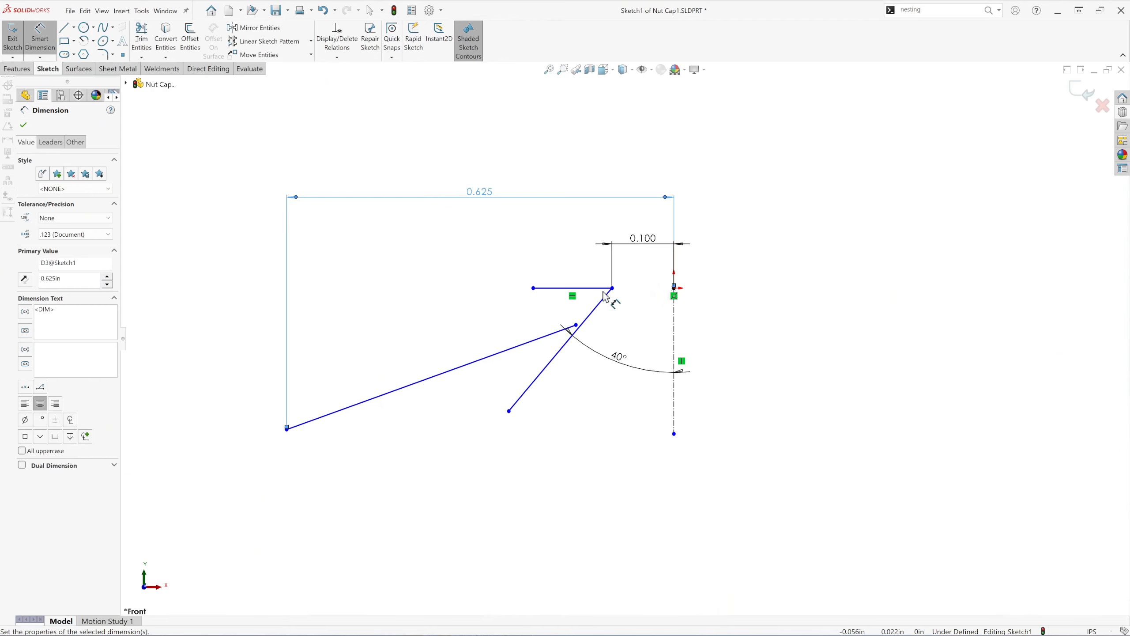
Step: Dimension the vertical distance from the second slanted line's lower endpoint to the origin as 0.250 in
{"action": "left_click", "coordinate": [287, 429]}
{"action": "left_click", "coordinate": [674, 289]}
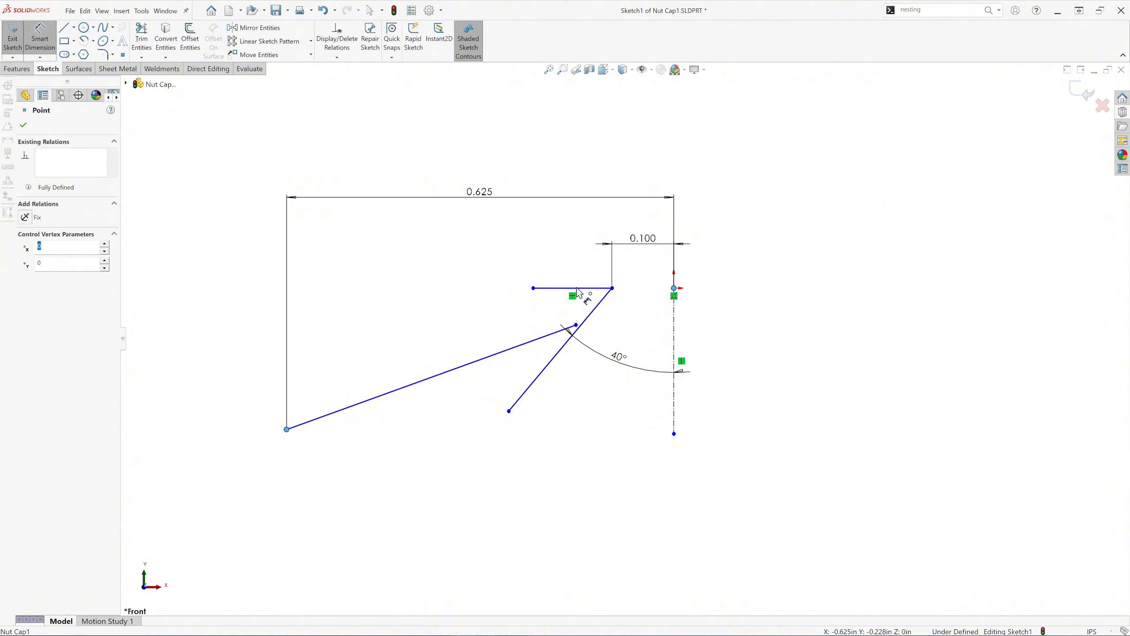
{"action": "left_click", "coordinate": [230, 360]}
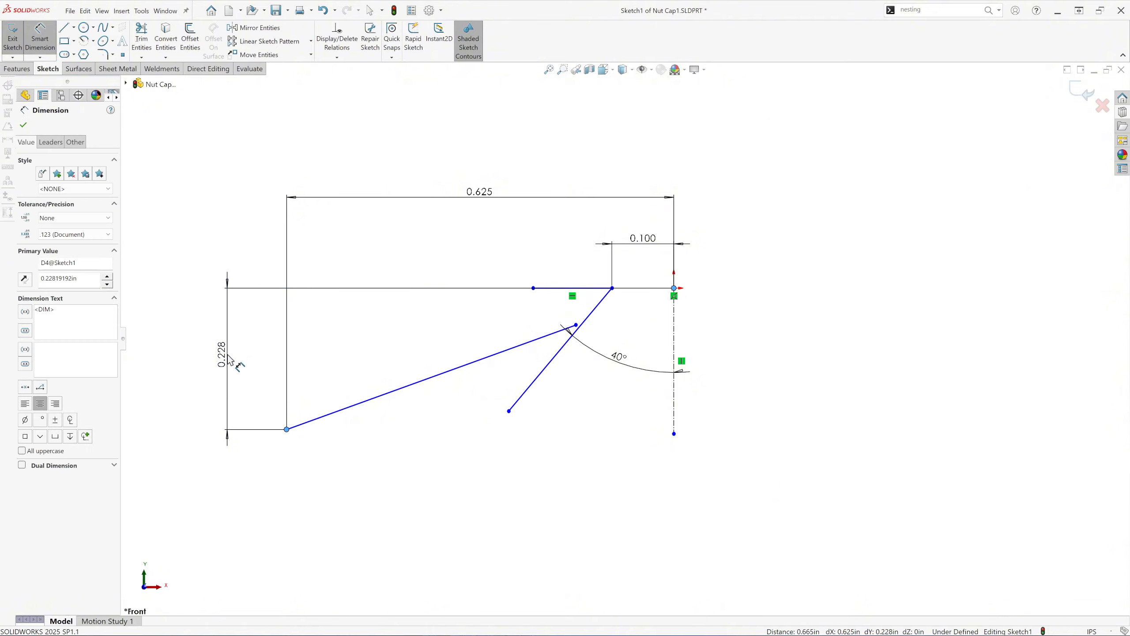
{"action": "key", "text": "BackSpace"}
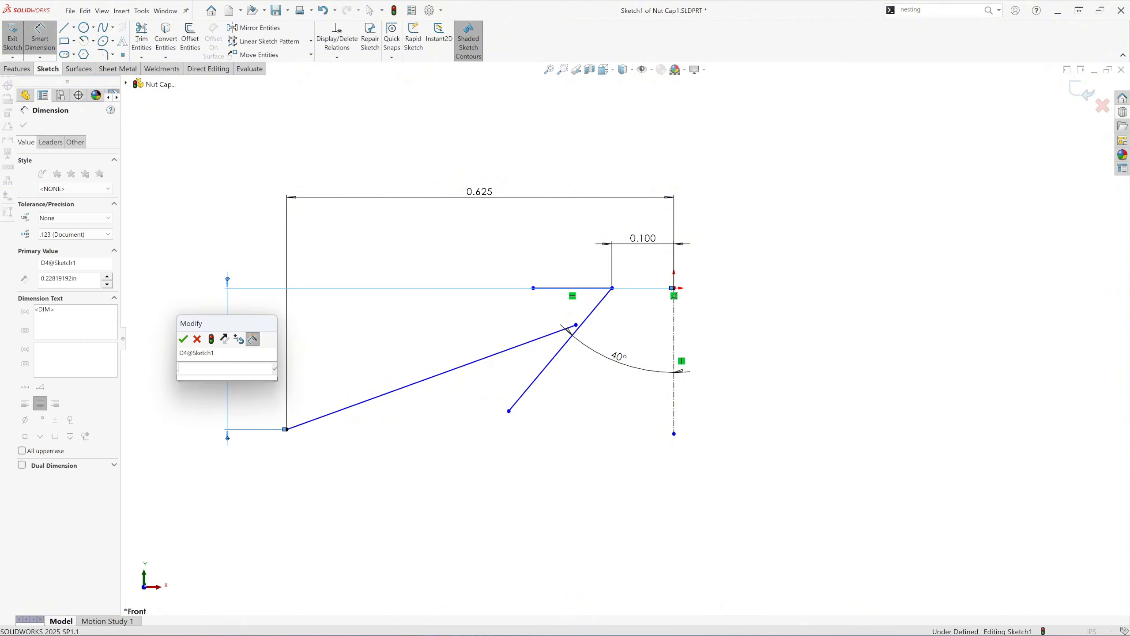
{"action": "type", "text": ".25"}
{"action": "key", "text": "Return"}
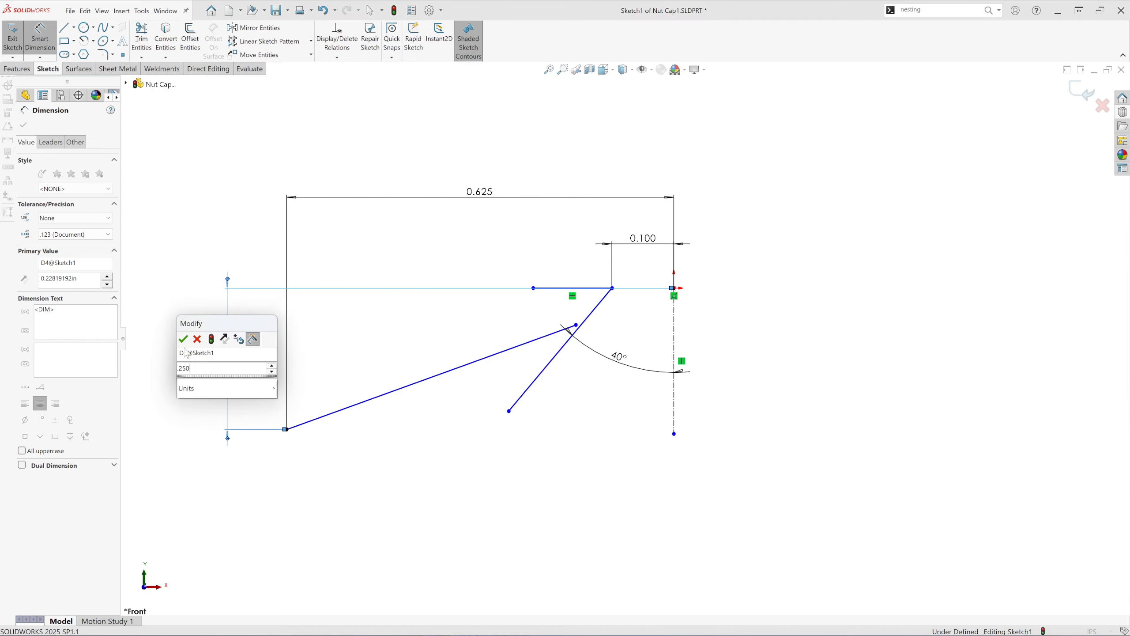
{"action": "left_click", "coordinate": [183, 339]}
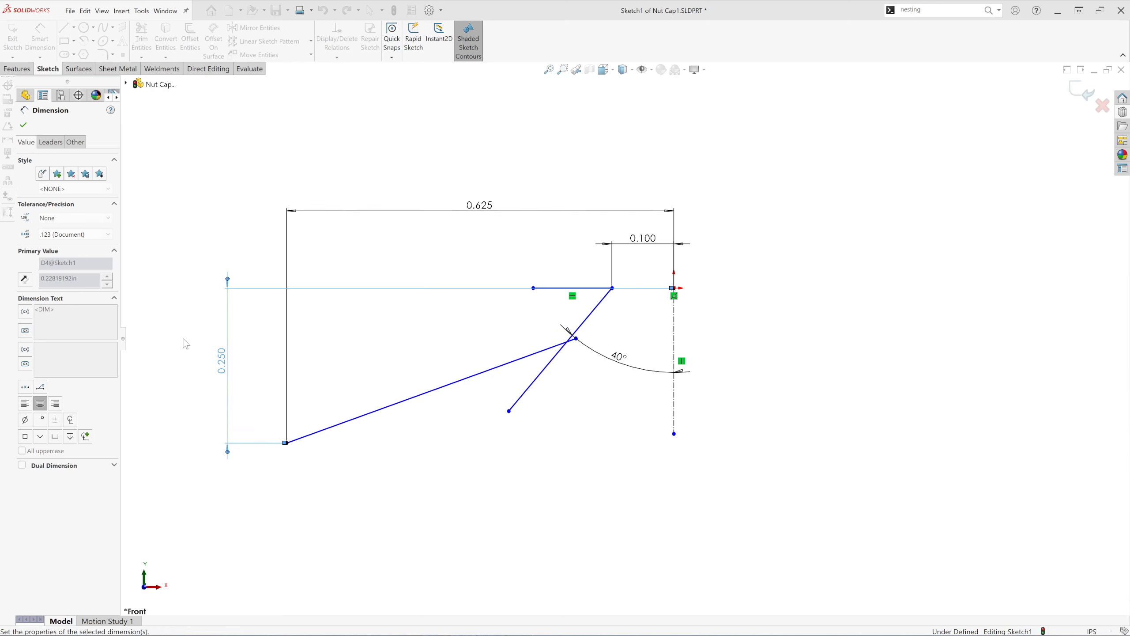
Step: Start an angle dimension between the second slanted line and the horizontal direction at its lower endpoint
{"action": "left_click", "coordinate": [430, 398]}
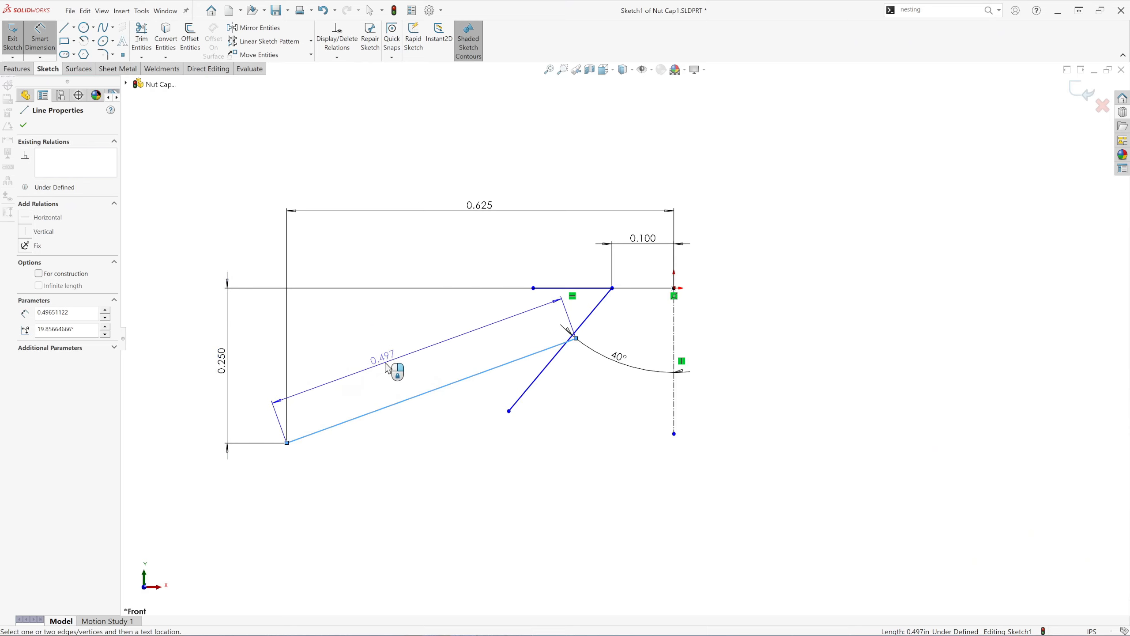
{"action": "left_click", "coordinate": [287, 443]}
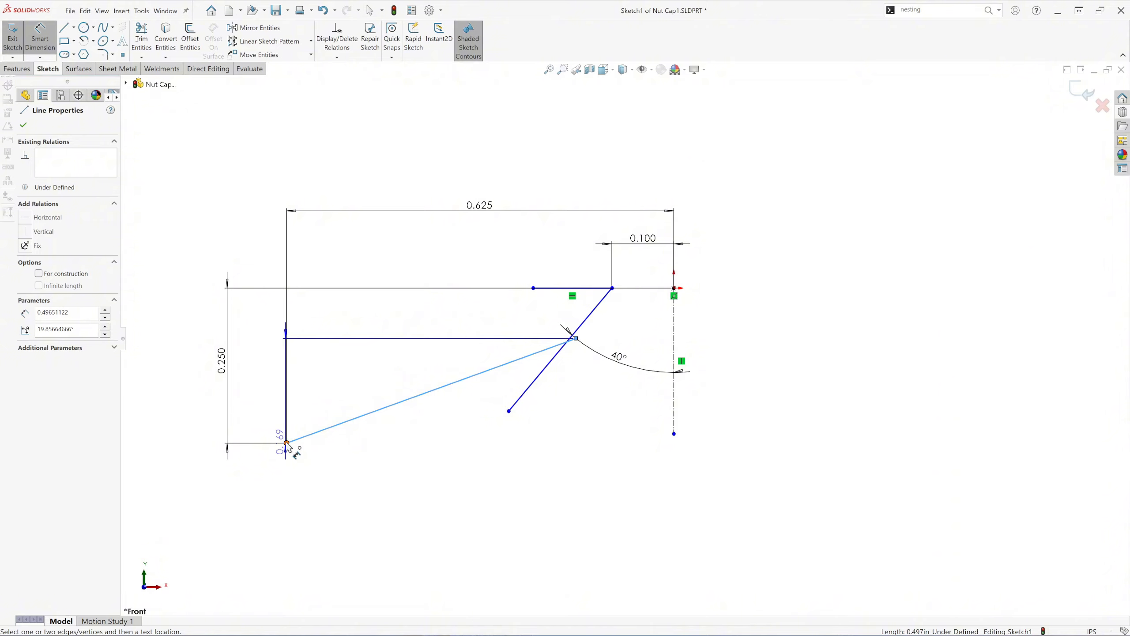
{"action": "key", "text": "Escape"}
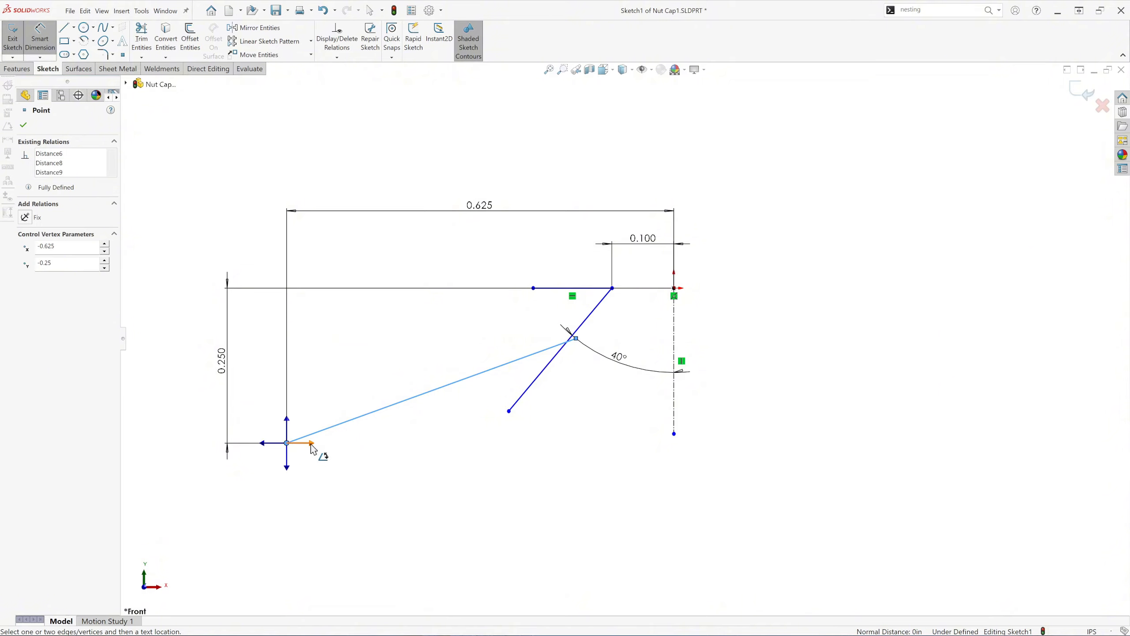
{"action": "left_click", "coordinate": [312, 444]}
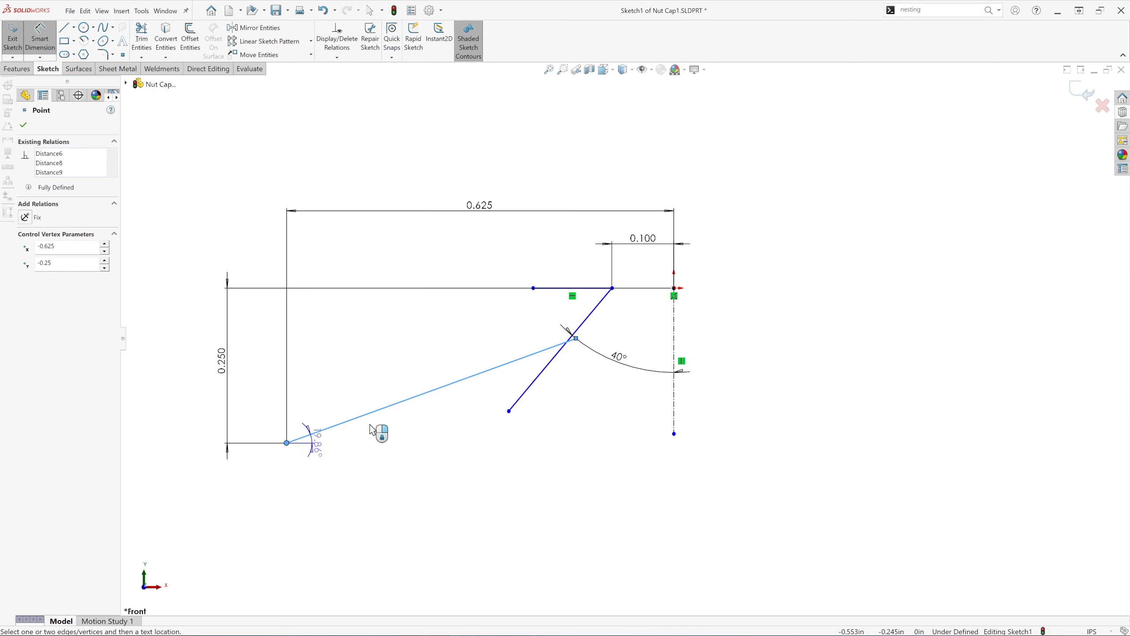
Step: Dimension the long sloping line's angle from the horizontal at its outer endpoint and set it to 22.75°
{"action": "left_click", "coordinate": [465, 421]}
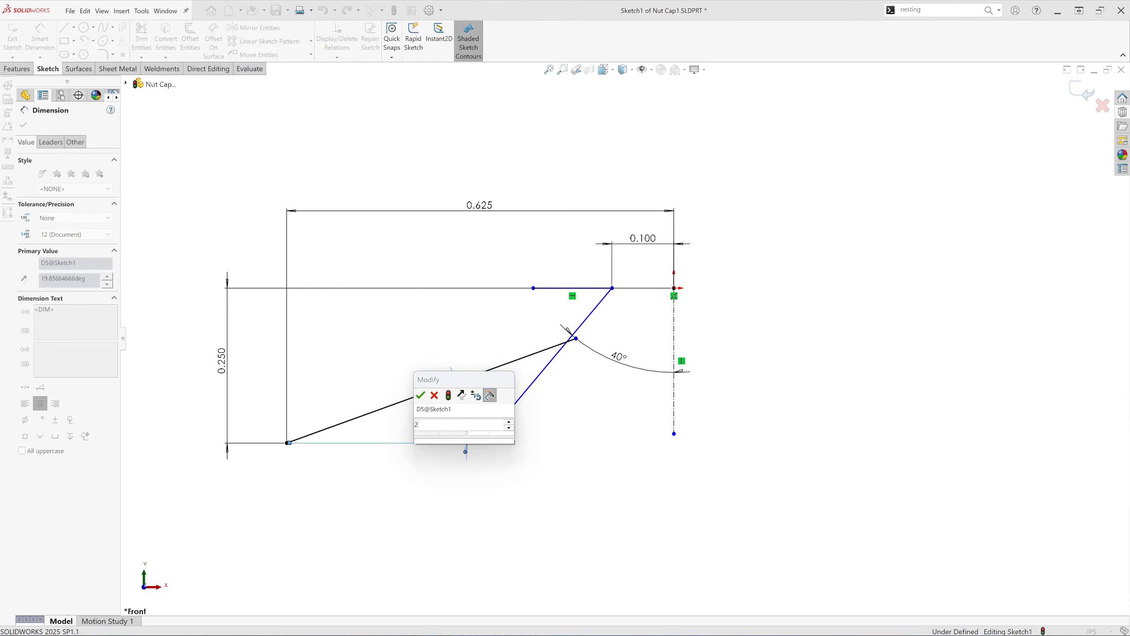
{"action": "type", "text": "22."}
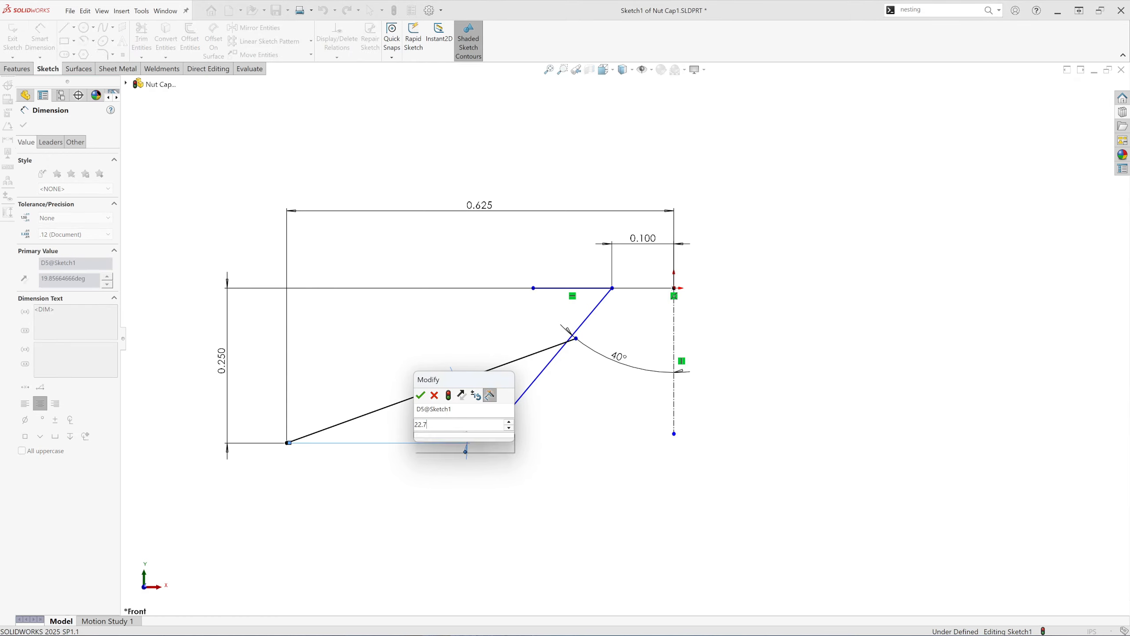
{"action": "type", "text": "75"}
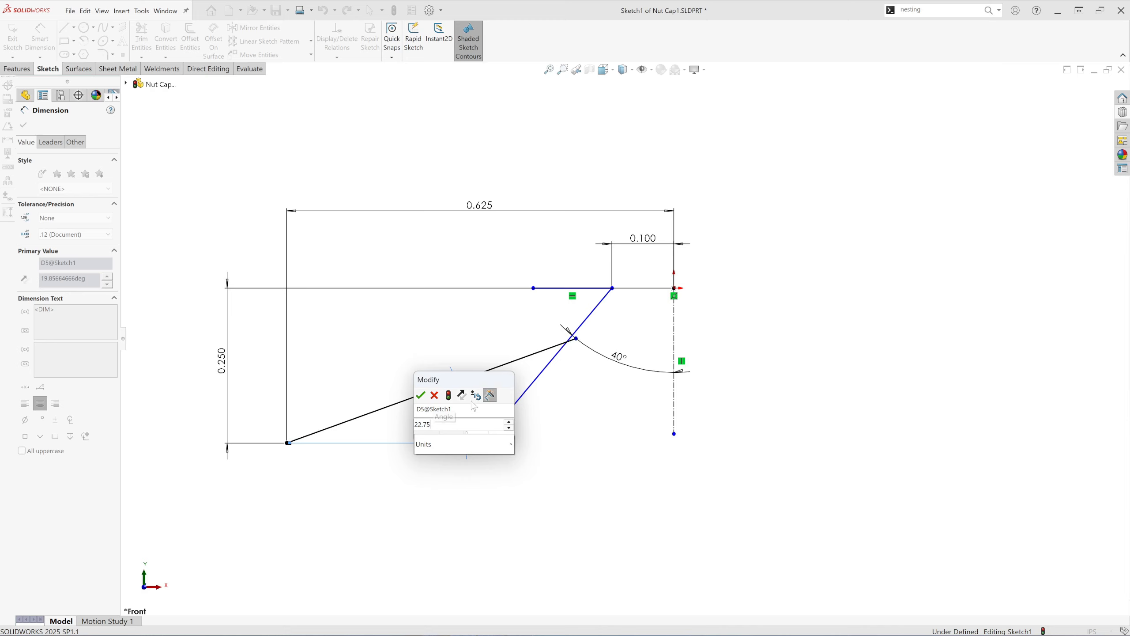
{"action": "left_click", "coordinate": [420, 395]}
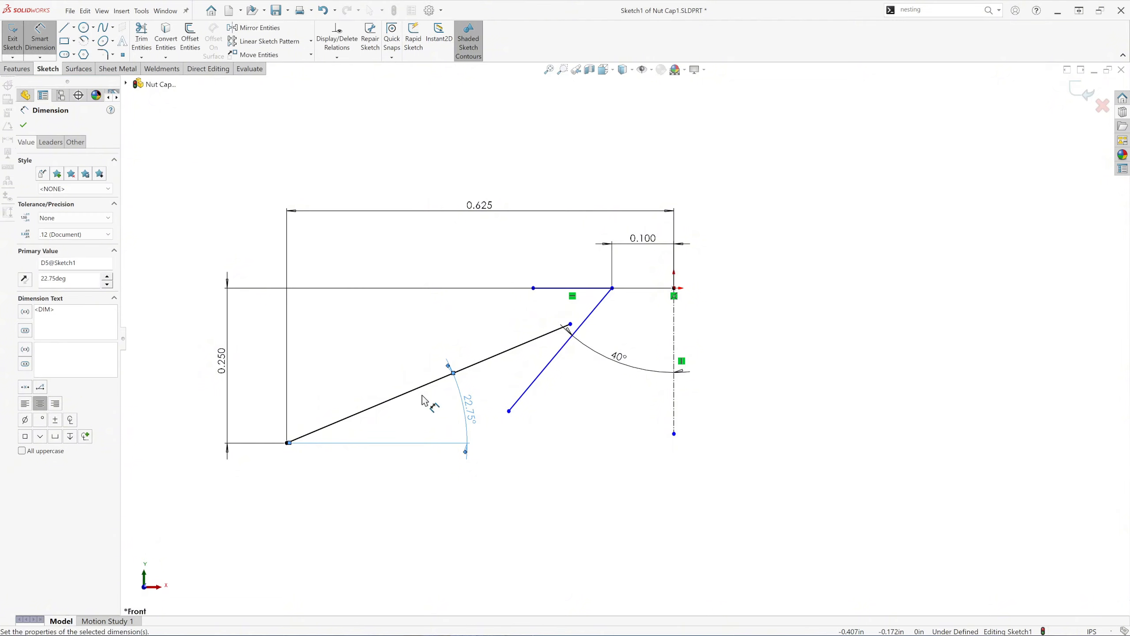
{"action": "left_click", "coordinate": [24, 126]}
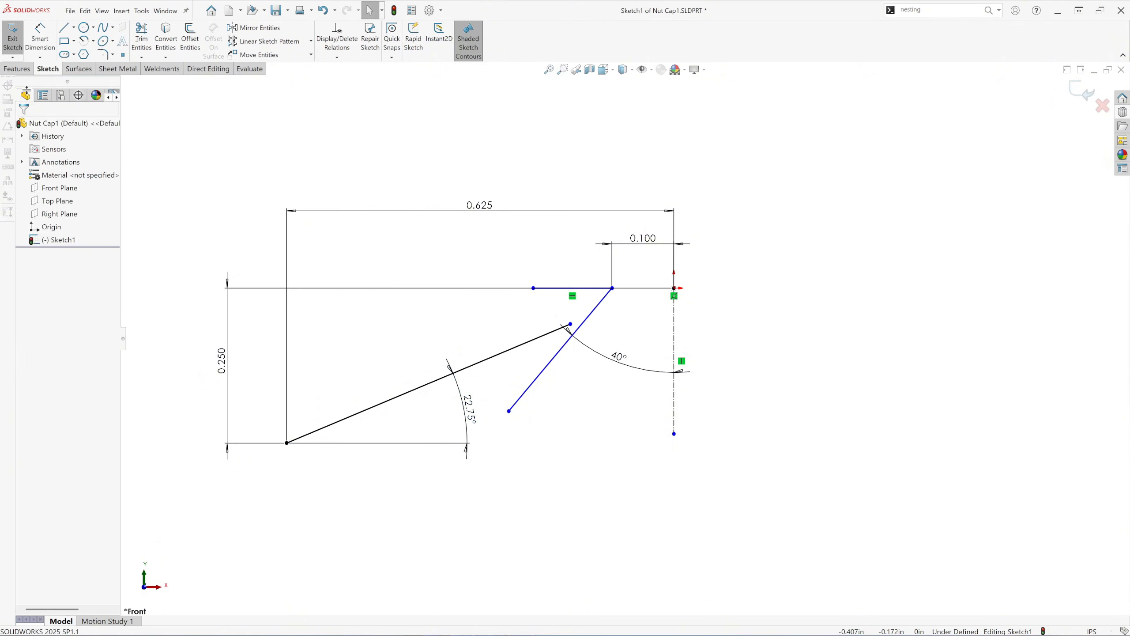
Step: Offset the steep 40° line by 0.0625 in toward its upper-left side, with the offset dimension added
{"action": "left_click", "coordinate": [190, 40]}
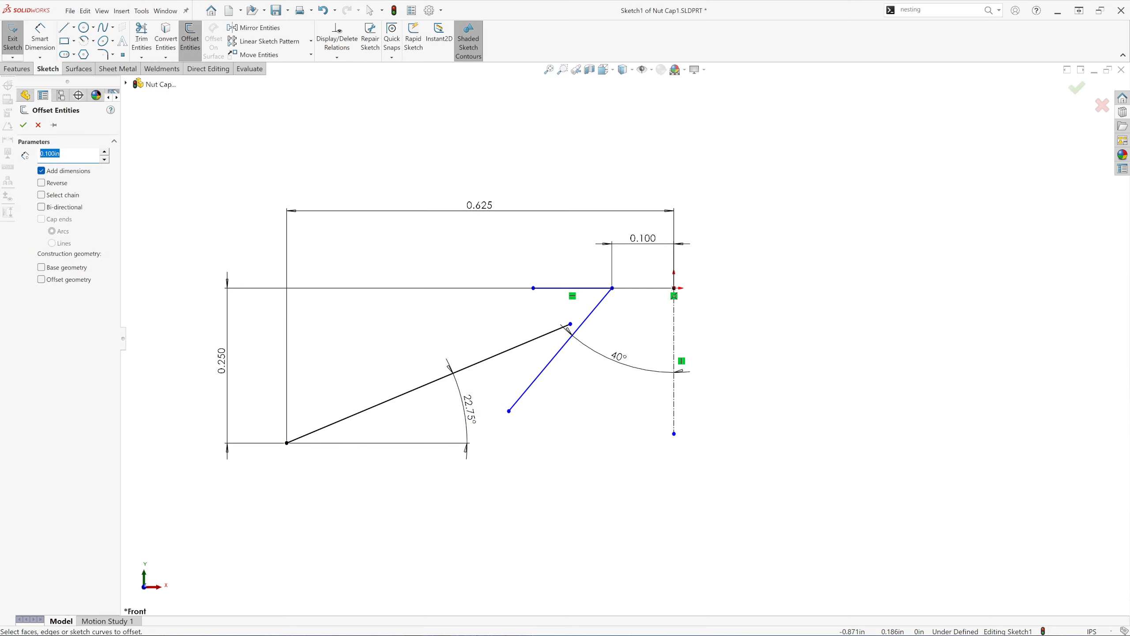
{"action": "key", "text": "BackSpace"}
{"action": "left_click", "coordinate": [556, 363]}
{"action": "left_click", "coordinate": [503, 315]}
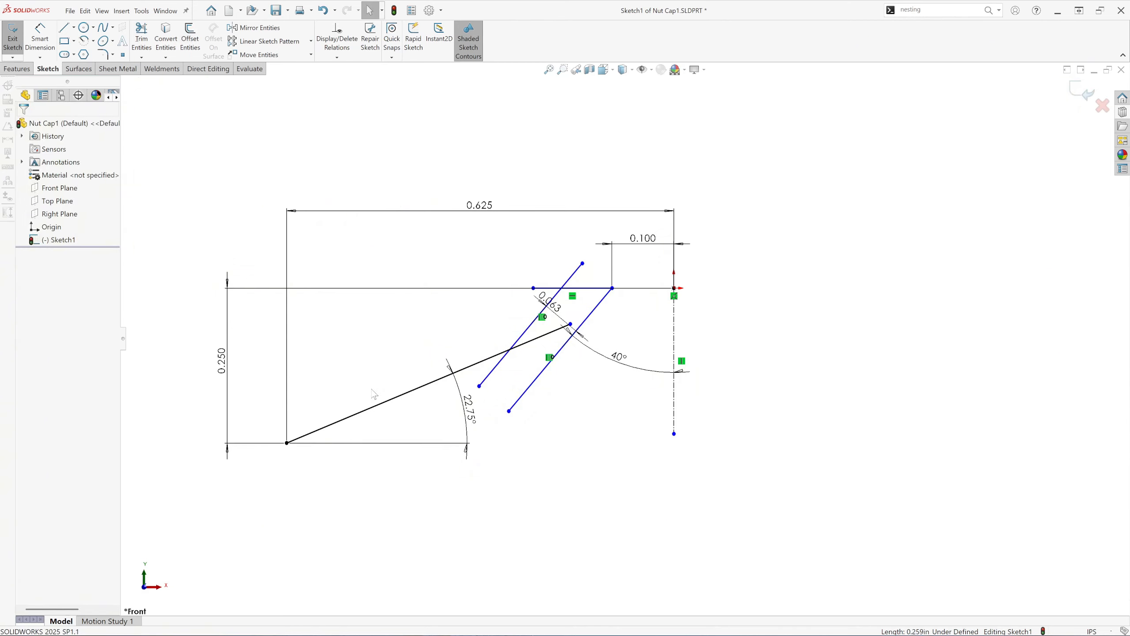
Step: Offset the 22.75° sloping line by 0.0625 in to its lower side, with the offset dimension added
{"action": "left_click", "coordinate": [394, 398]}
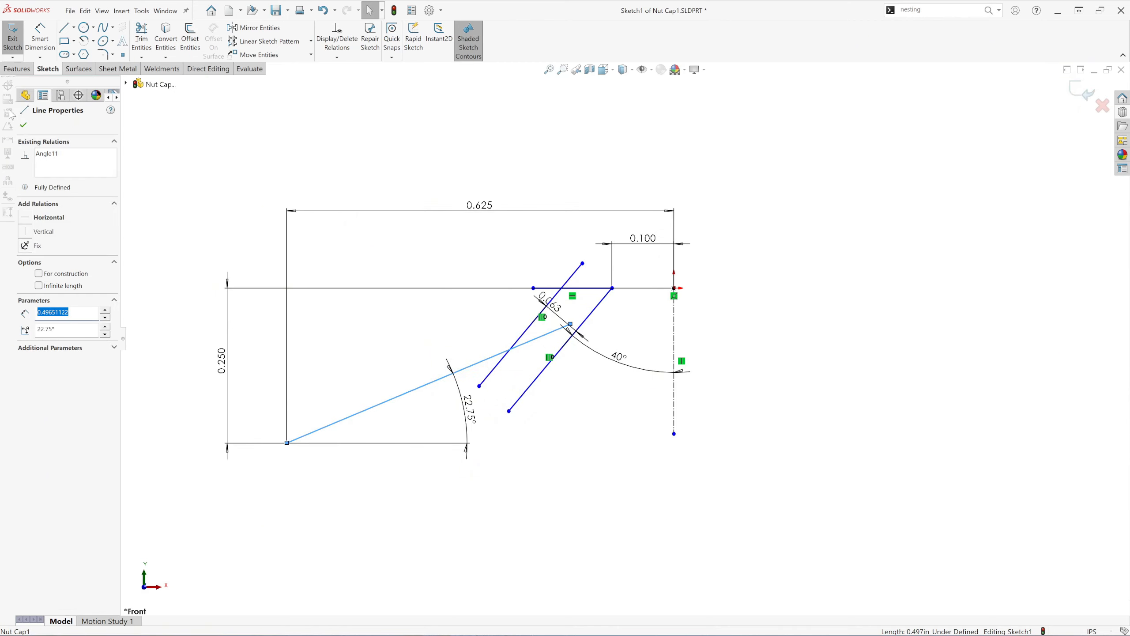
{"action": "left_click", "coordinate": [25, 95]}
{"action": "left_click", "coordinate": [190, 39]}
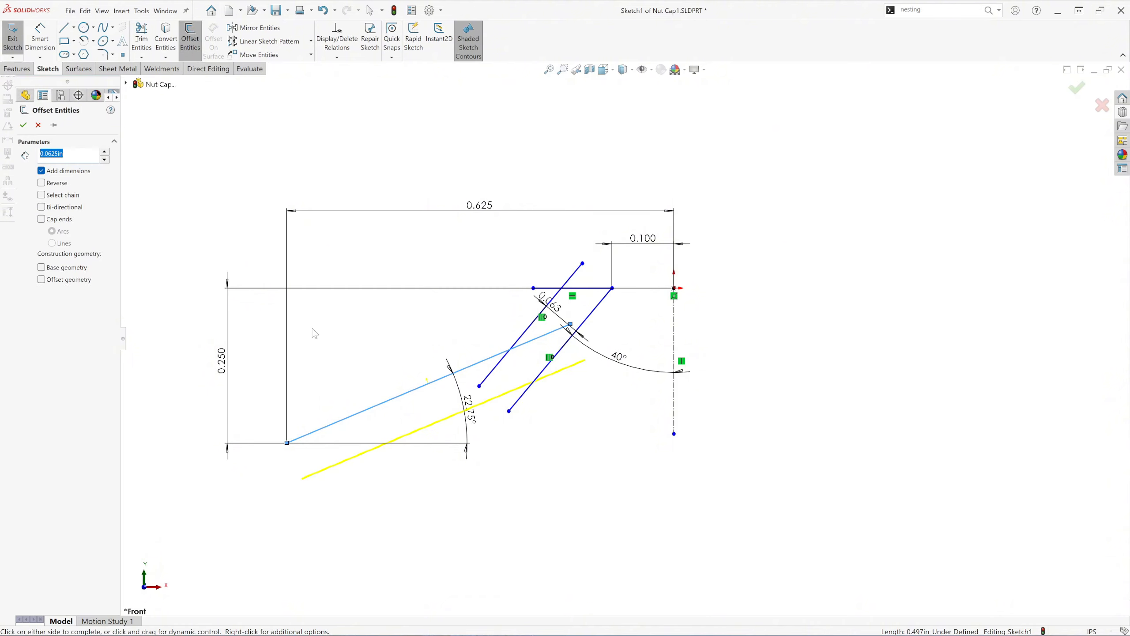
{"action": "left_click", "coordinate": [429, 419]}
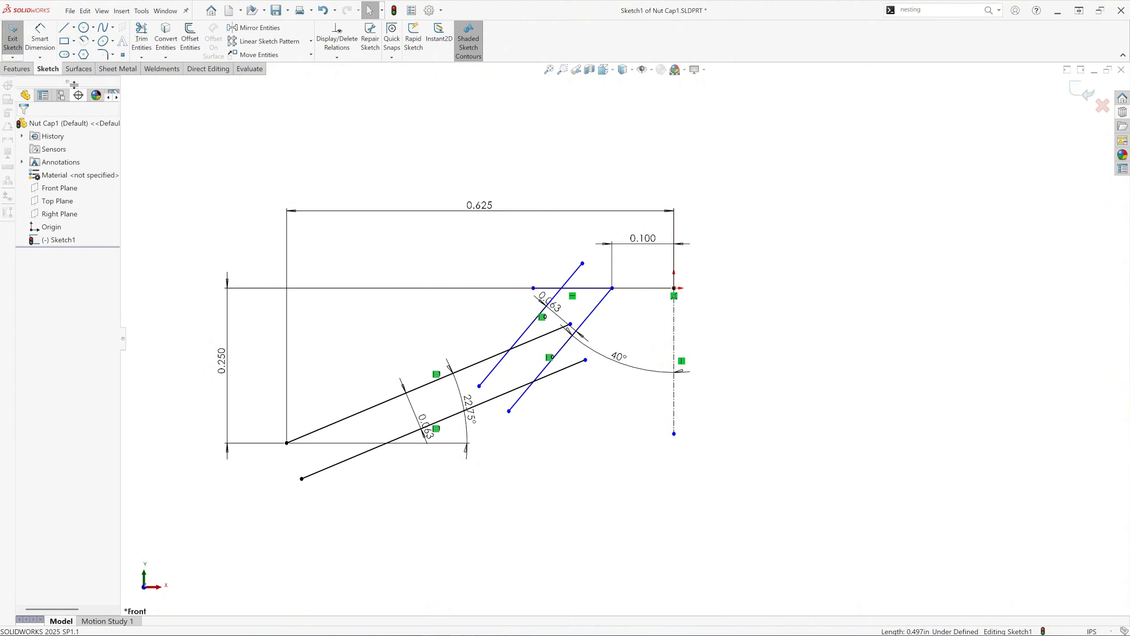
Step: Power-trim the overhanging ends of the horizontal, steep and shallow lines so they meet at the corners of the bent profile
{"action": "left_click", "coordinate": [141, 40]}
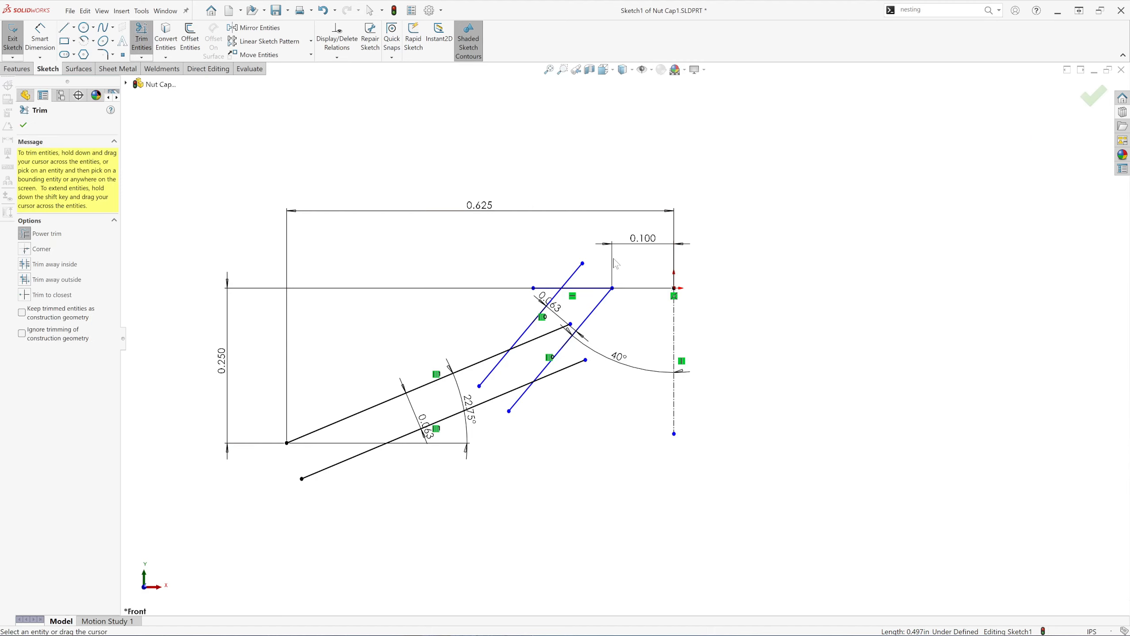
{"action": "mouse_move", "coordinate": [578, 272]}
{"action": "left_mouse_down"}
{"action": "mouse_move", "coordinate": [543, 296]}
{"action": "mouse_move", "coordinate": [558, 332]}
{"action": "mouse_move", "coordinate": [493, 371]}
{"action": "left_mouse_up"}
{"action": "left_click_drag", "start_coordinate": [568, 359], "coordinate": [566, 369]}
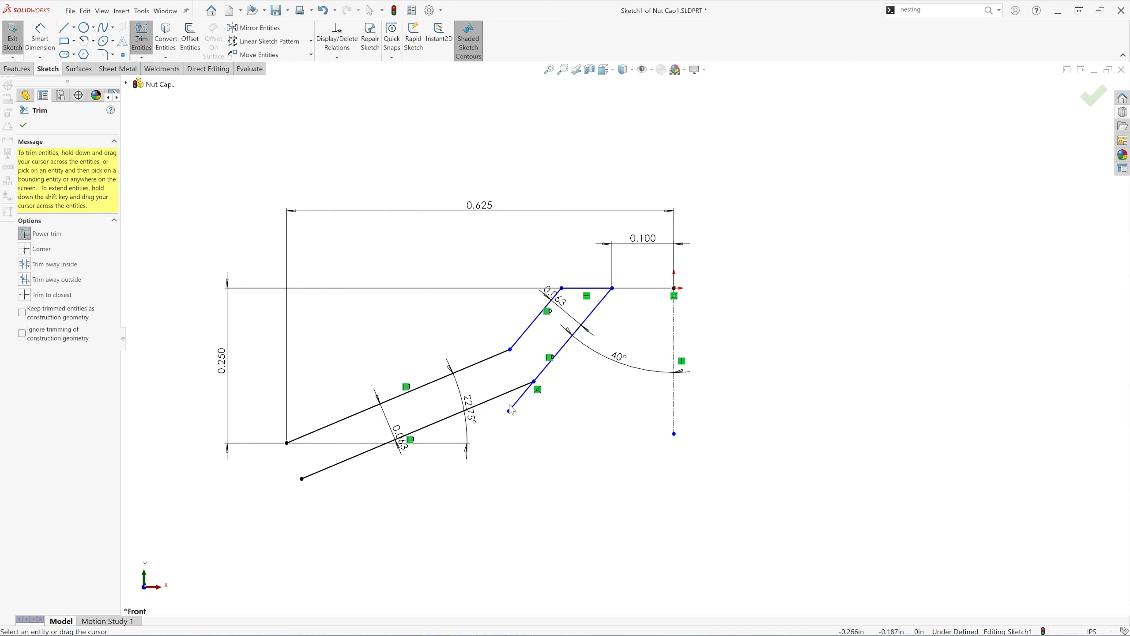
{"action": "left_click_drag", "start_coordinate": [512, 408], "coordinate": [523, 404]}
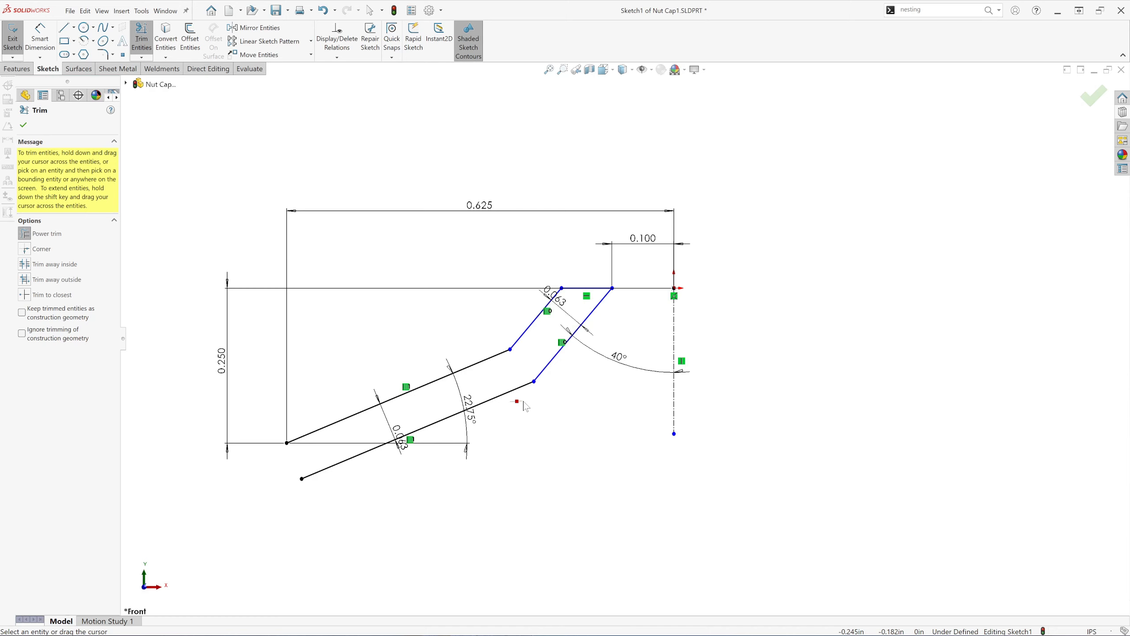
{"action": "left_click", "coordinate": [25, 126]}
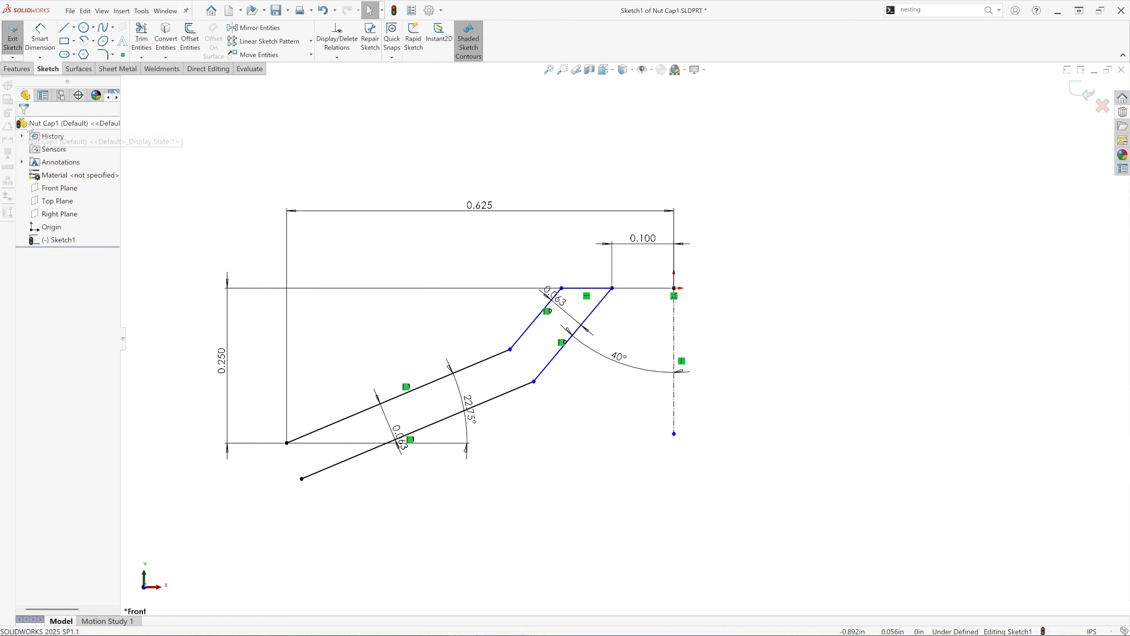
Step: Draw a line joining the outer endpoints of the two shallow sloping lines to close the profile
{"action": "left_click", "coordinate": [66, 30]}
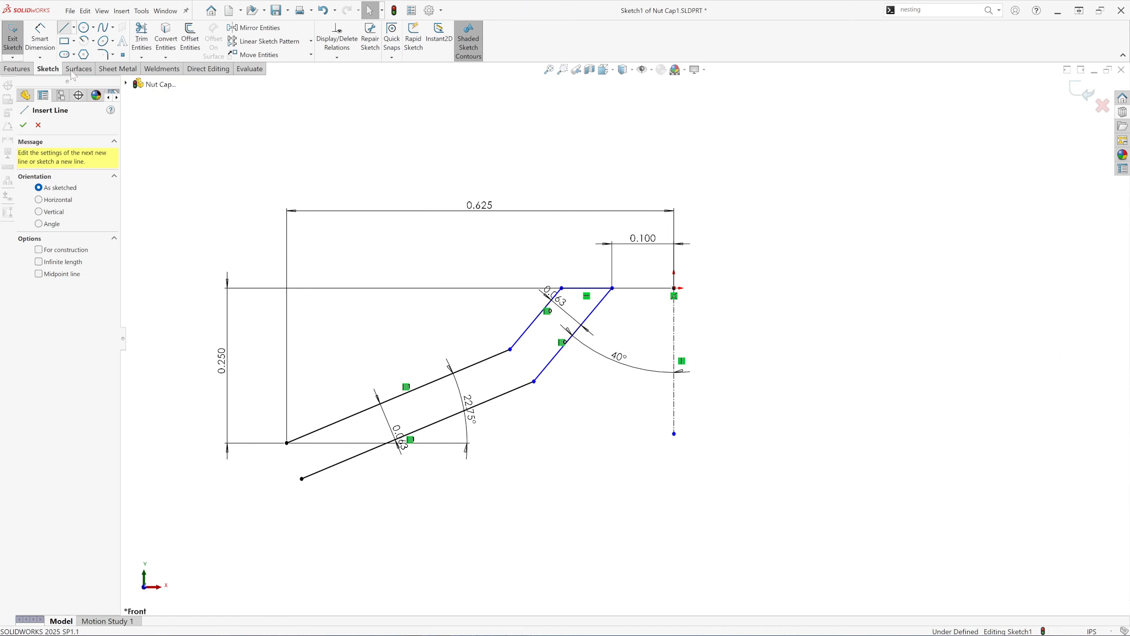
{"action": "left_click", "coordinate": [288, 444]}
{"action": "left_click", "coordinate": [302, 479]}
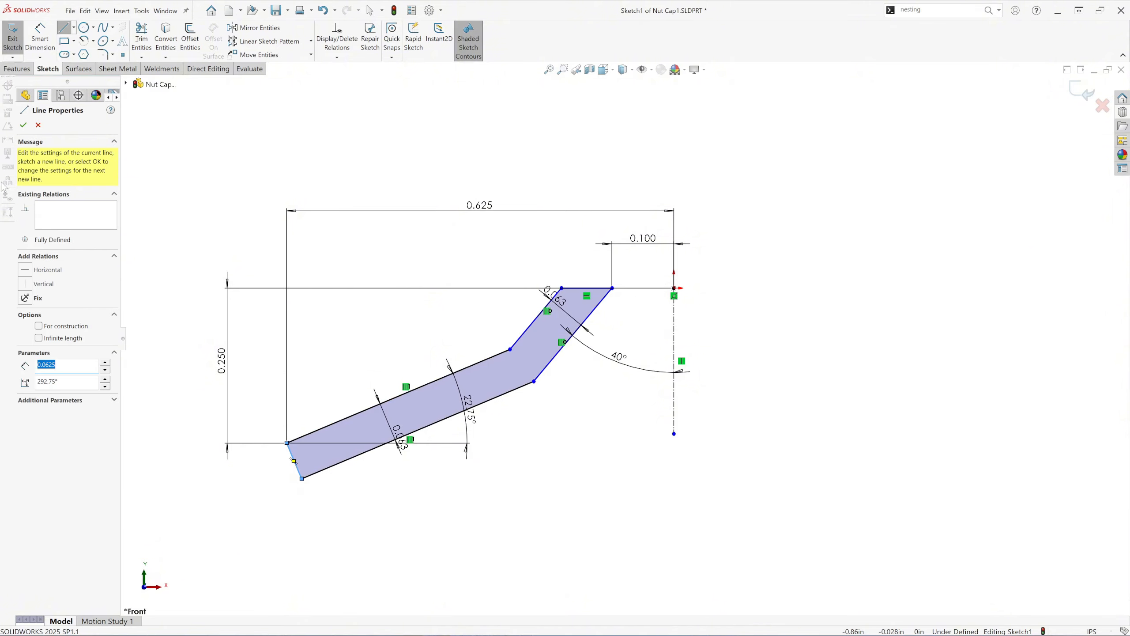
{"action": "left_click", "coordinate": [24, 126]}
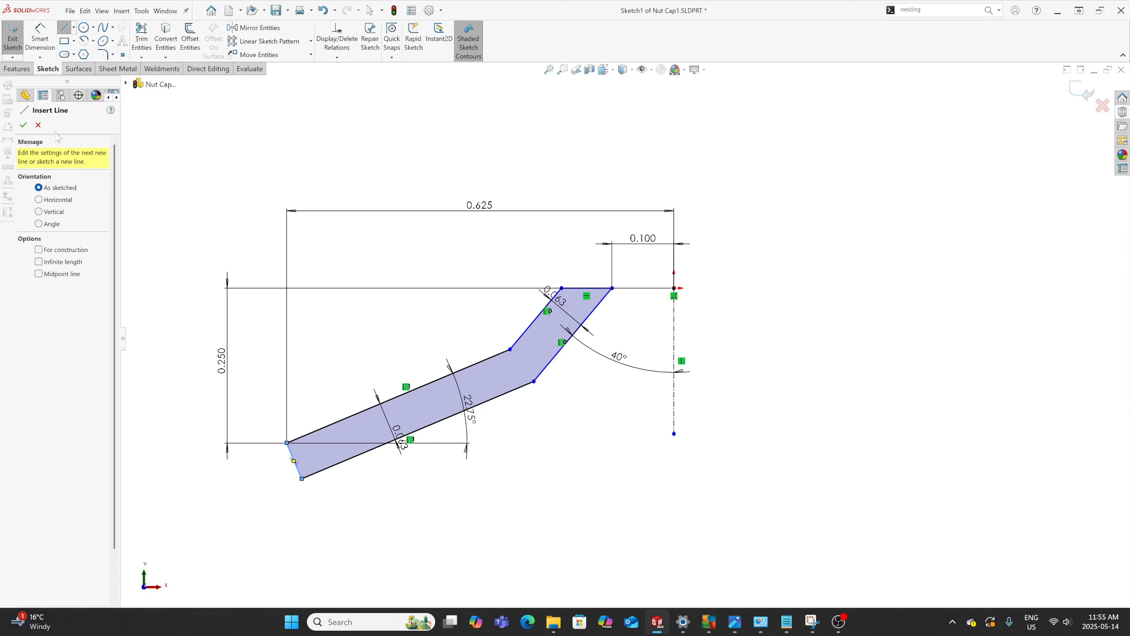
{"action": "left_click", "coordinate": [23, 125]}
Step: Dimension the horizontal distance from the origin to the outer endpoint of the short top line, keeping the current value
{"action": "left_click", "coordinate": [40, 40]}
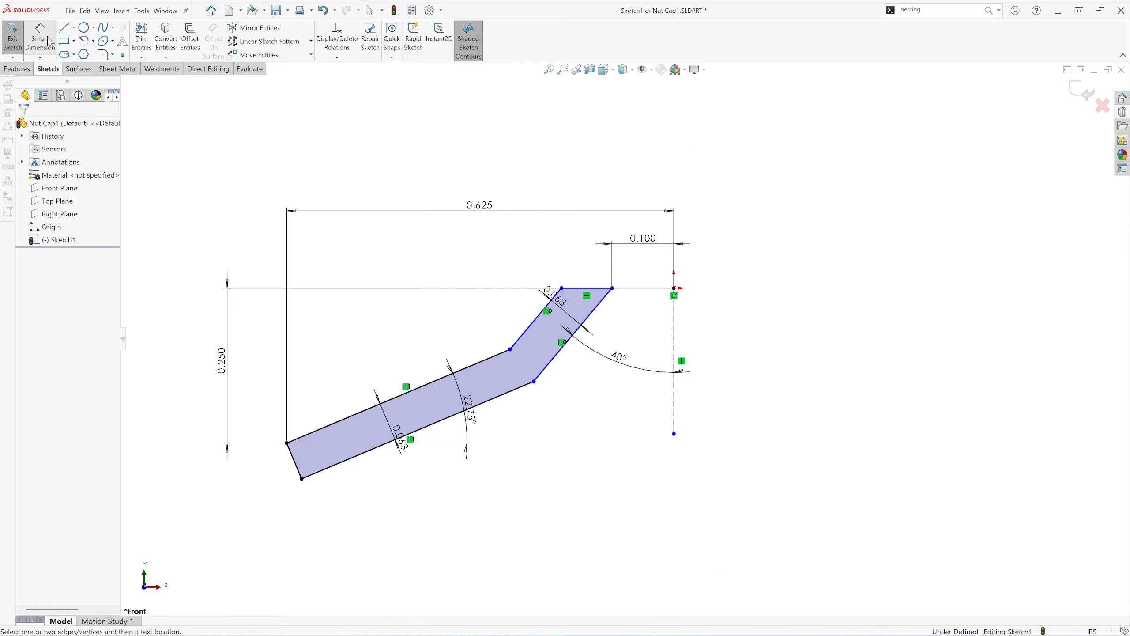
{"action": "left_click", "coordinate": [562, 288]}
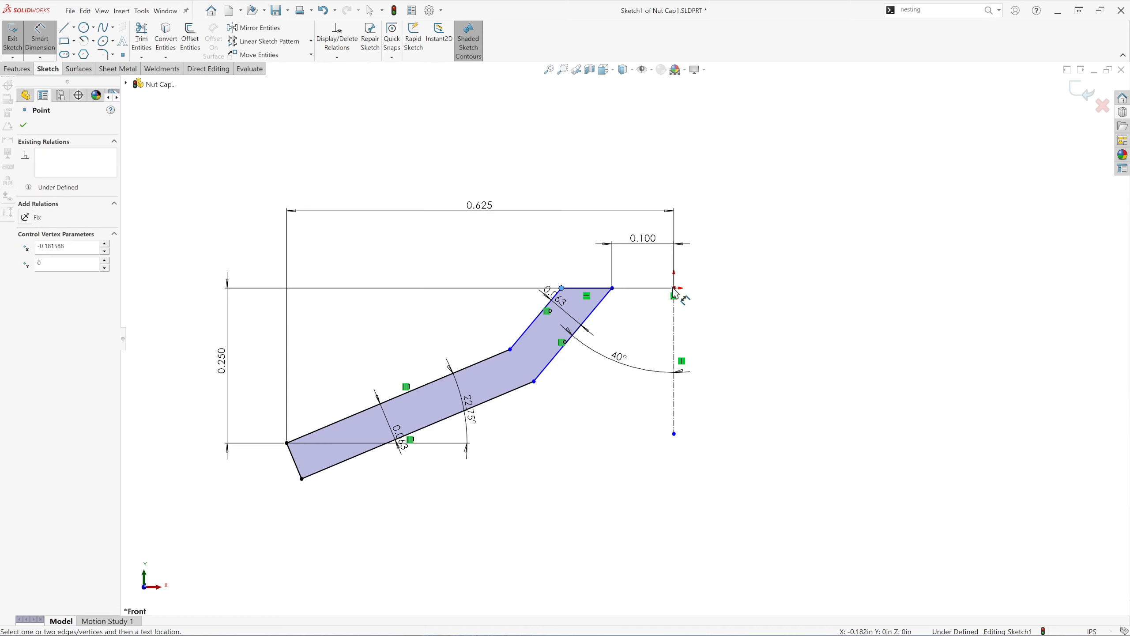
{"action": "left_click", "coordinate": [674, 288]}
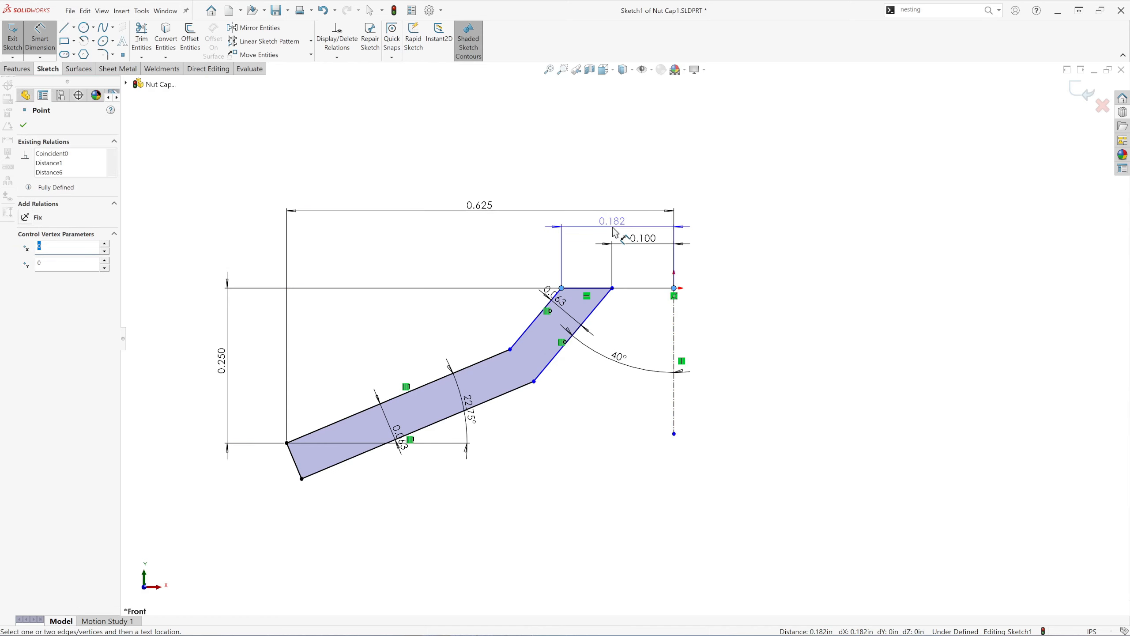
{"action": "left_click", "coordinate": [614, 232]}
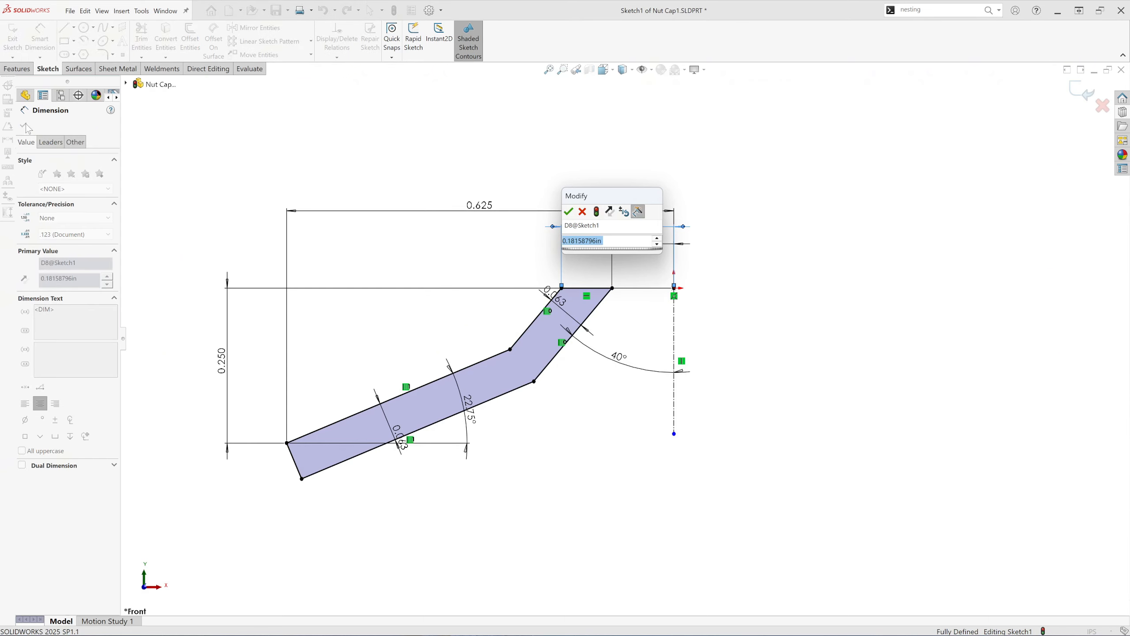
{"action": "left_click", "coordinate": [570, 211]}
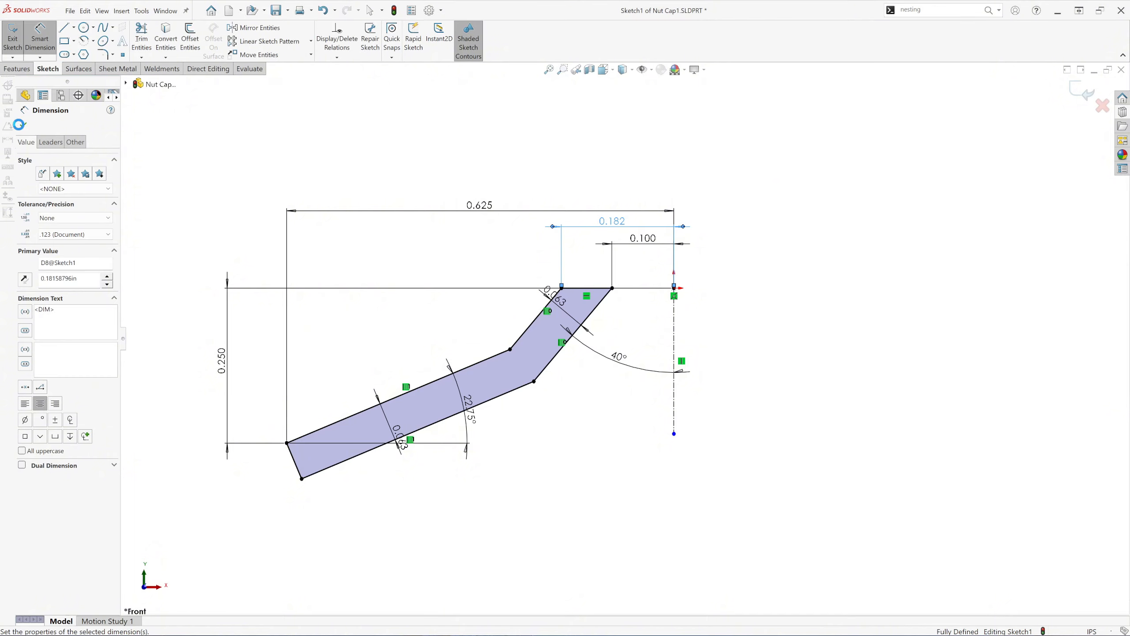
{"action": "left_click", "coordinate": [19, 125]}
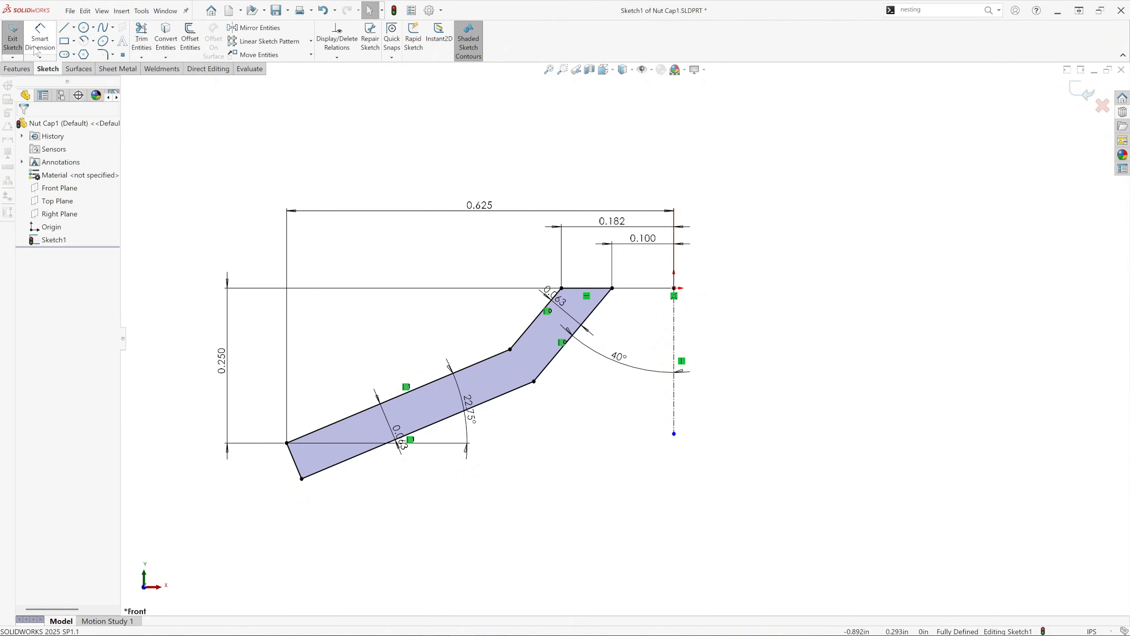
Step: Add a 0.125 in sketch fillet to the lower bend corner of the profile
{"action": "left_click", "coordinate": [104, 54]}
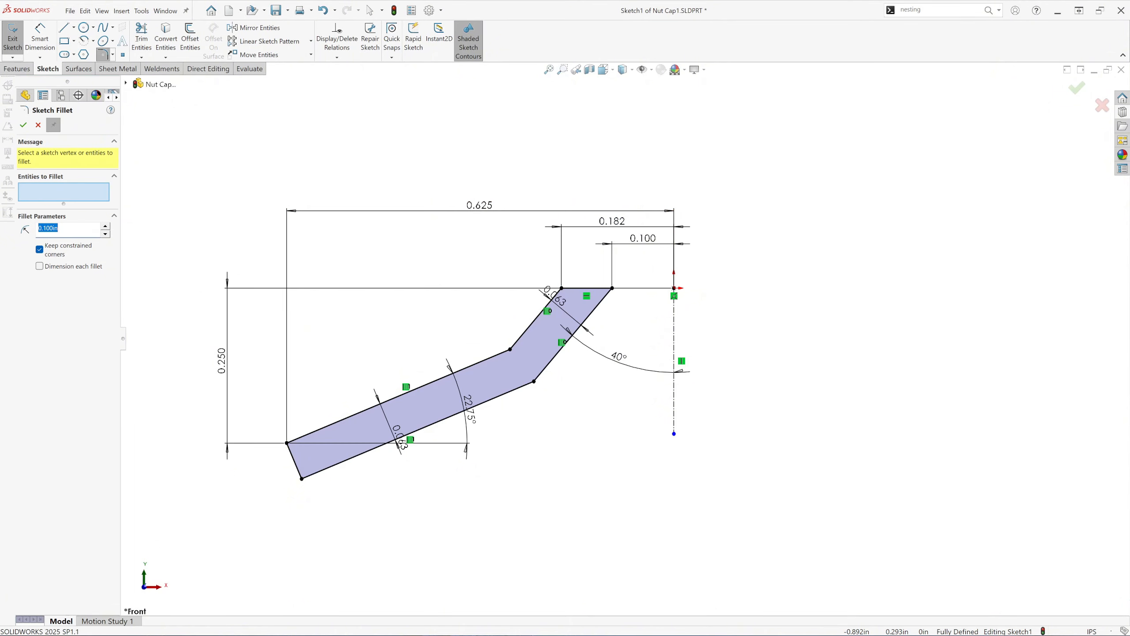
{"action": "type", "text": ".125"}
{"action": "key", "text": "Return"}
{"action": "left_click", "coordinate": [534, 382]}
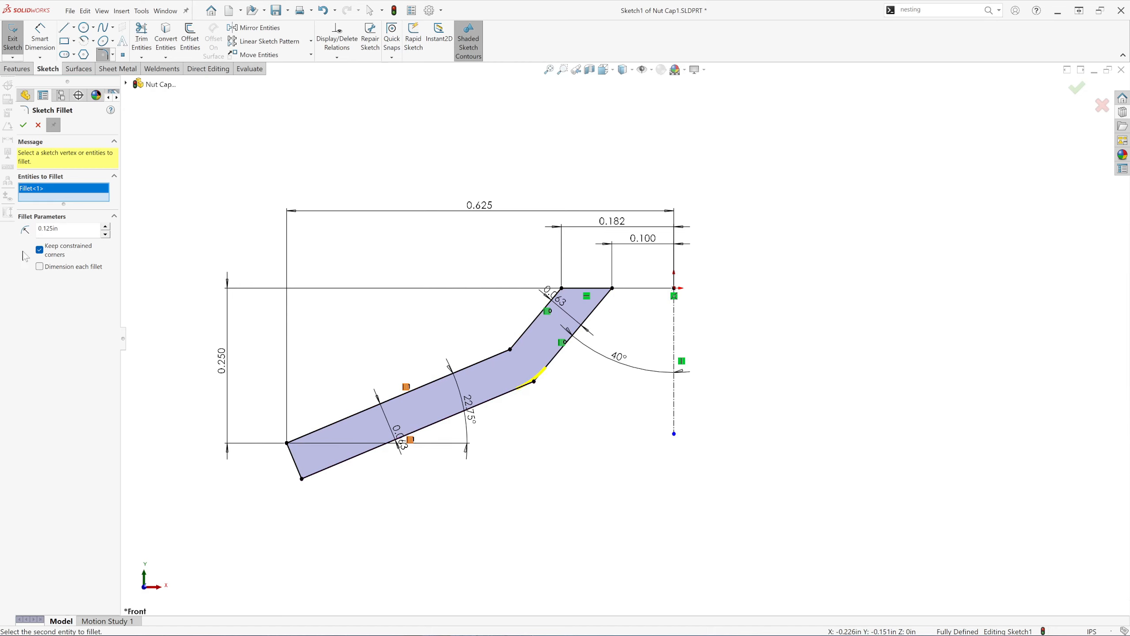
{"action": "left_click", "coordinate": [23, 125]}
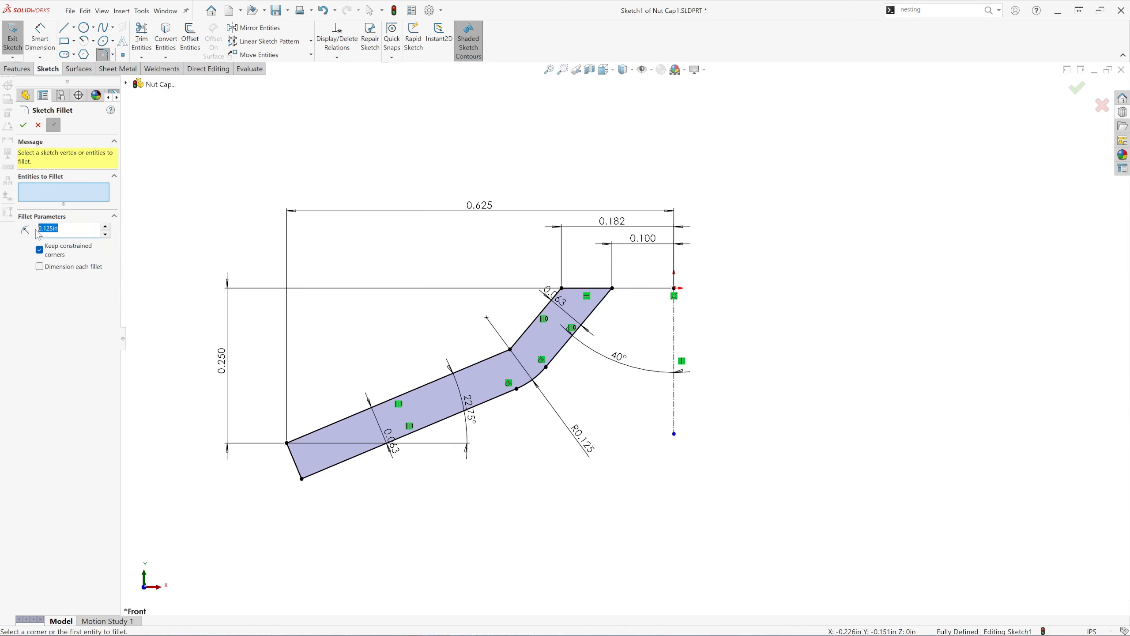
Step: Add a 0.0625 in sketch fillet to the upper bend corner of the profile
{"action": "type", "text": ".0625"}
{"action": "left_click", "coordinate": [511, 350]}
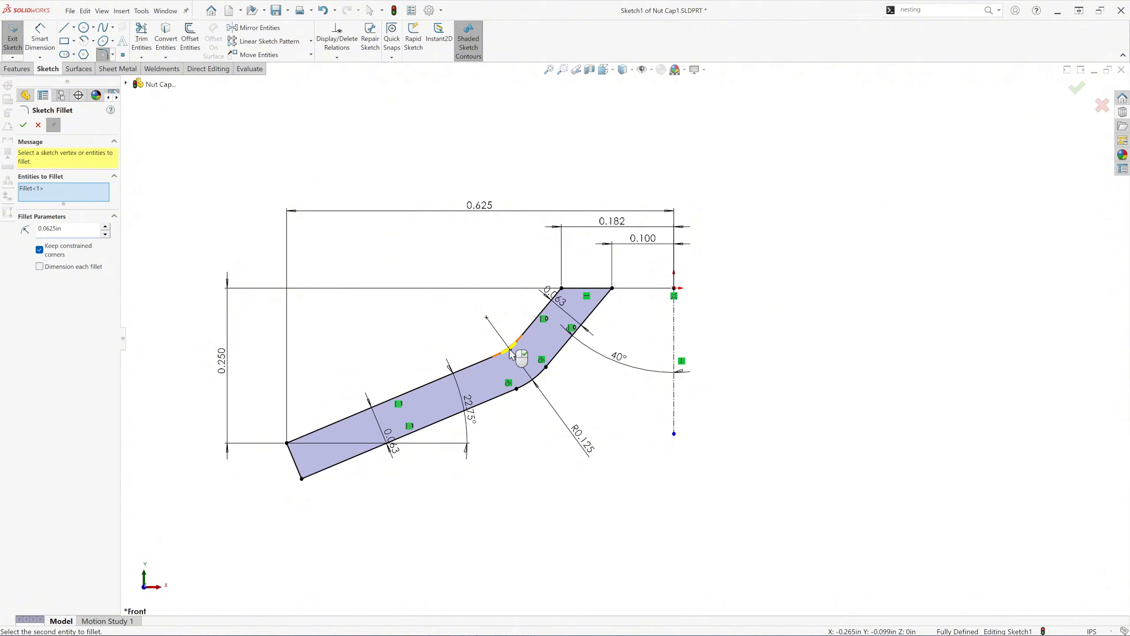
{"action": "left_click", "coordinate": [23, 125]}
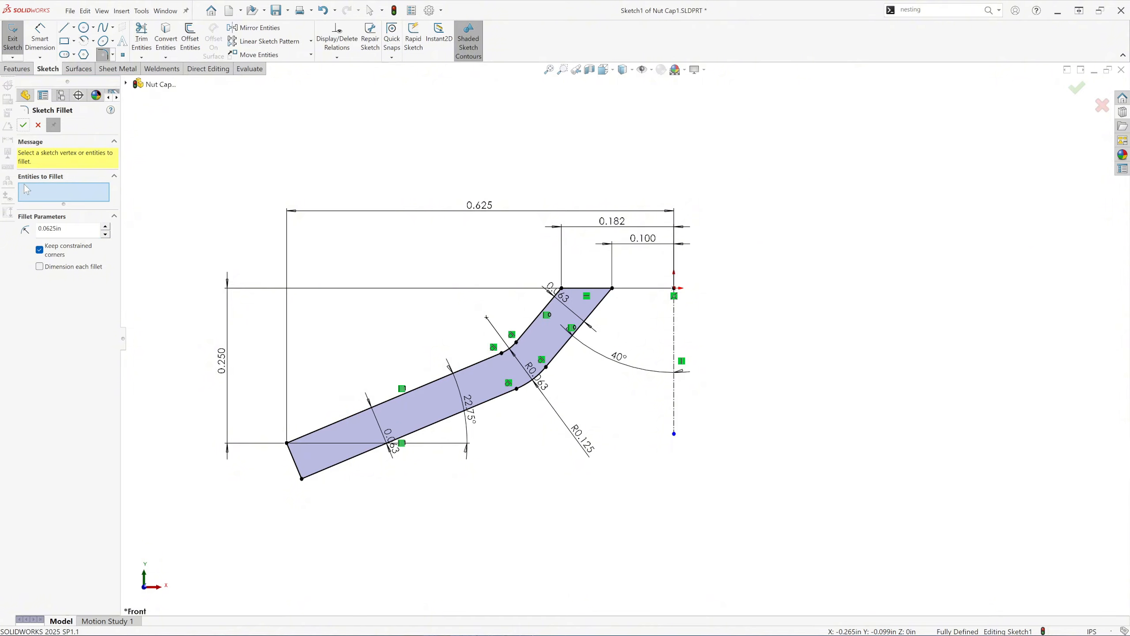
{"action": "left_click", "coordinate": [23, 125]}
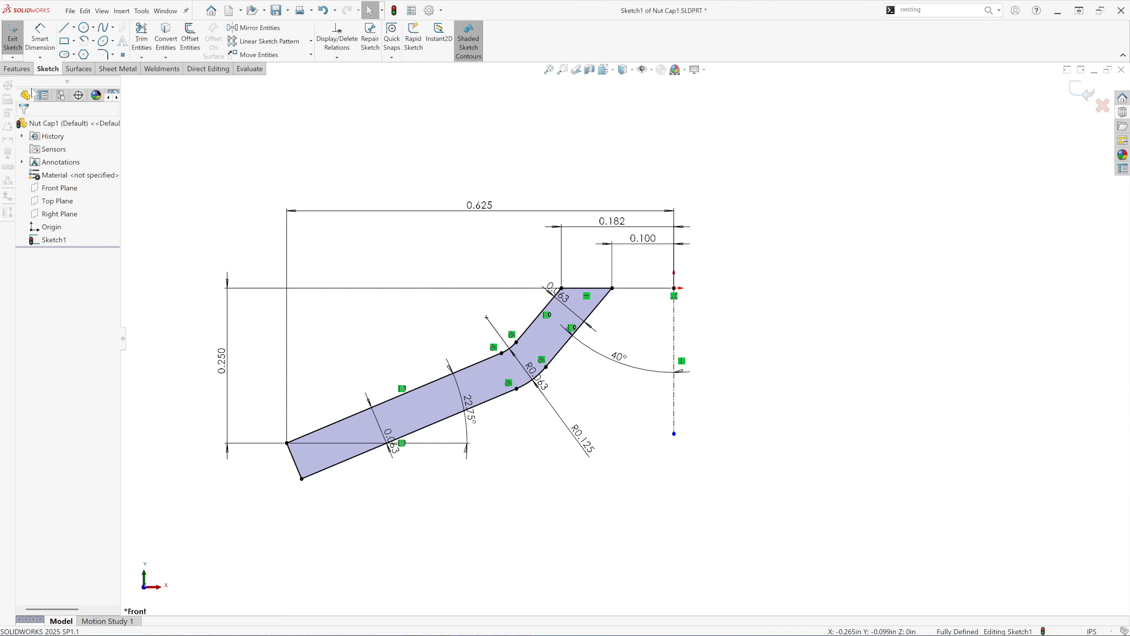
Step: Revolve the closed profile 360° about the vertical centerline through the origin
{"action": "left_click", "coordinate": [23, 71]}
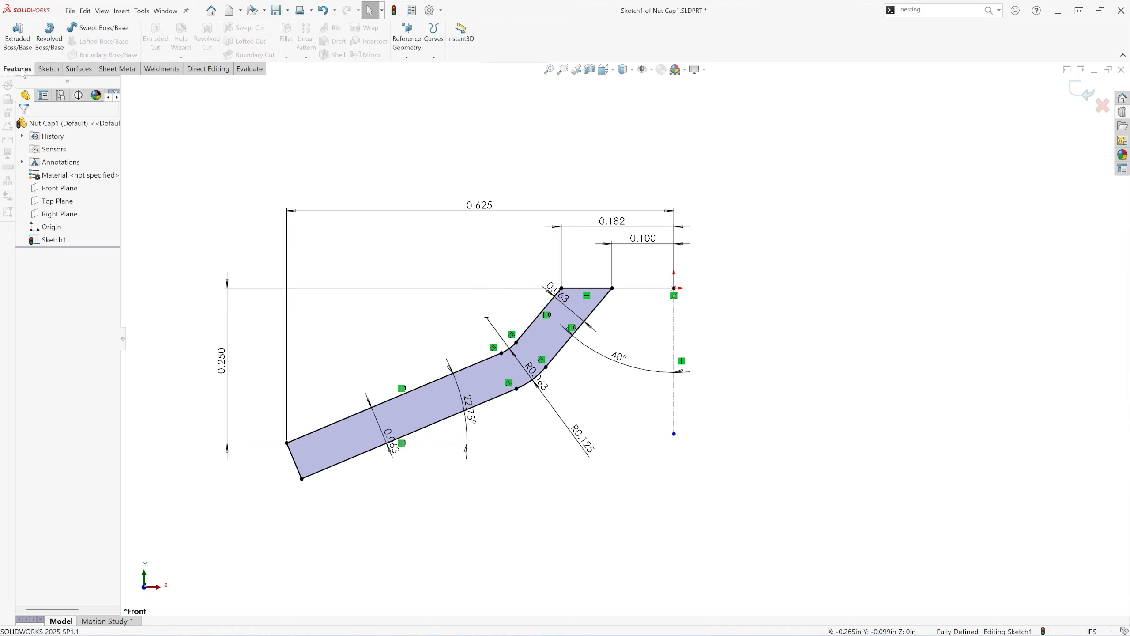
{"action": "left_click", "coordinate": [49, 50]}
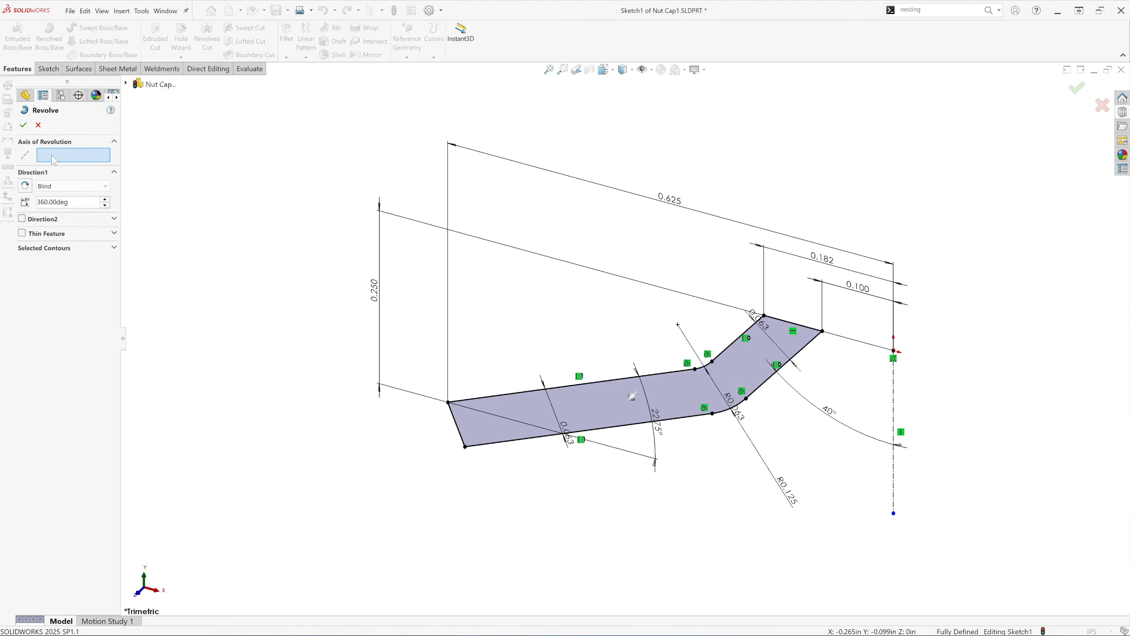
{"action": "left_click", "coordinate": [894, 398]}
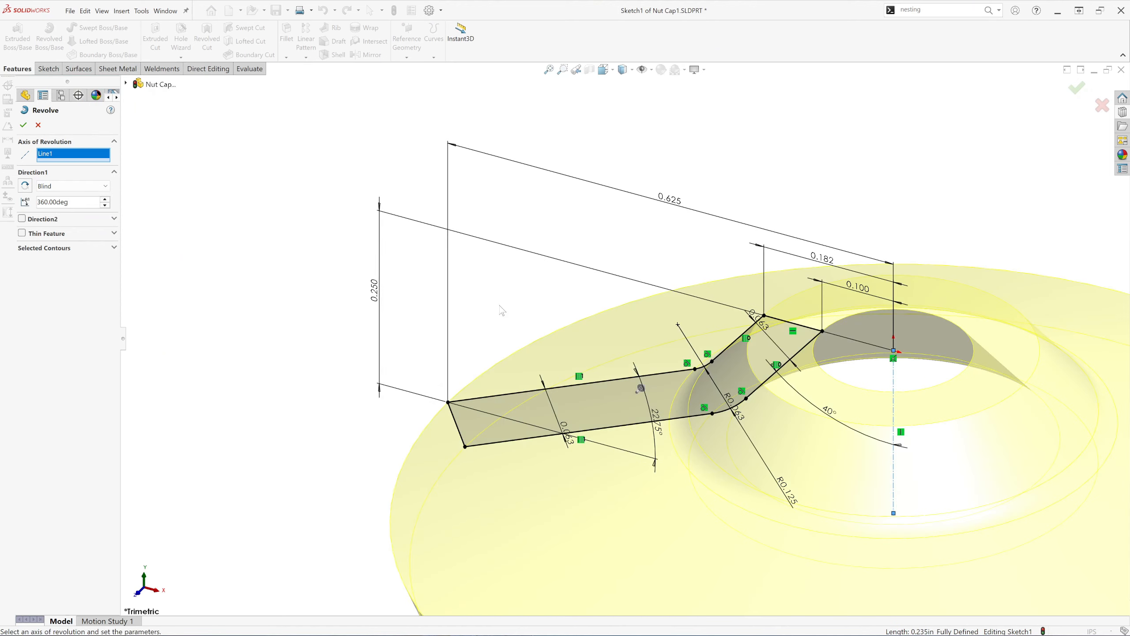
{"action": "scroll", "coordinate": [898, 401], "scroll_direction": "up", "scroll_amount": 5}
{"action": "scroll", "coordinate": [816, 457], "scroll_direction": "down", "scroll_amount": 2}
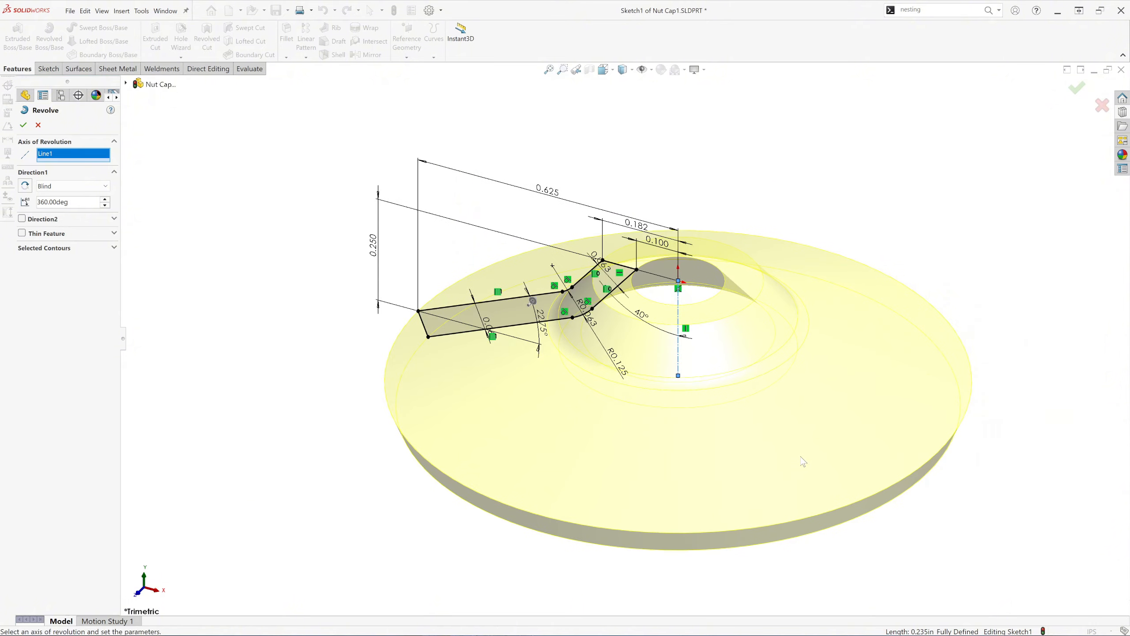
{"action": "left_click", "coordinate": [24, 125]}
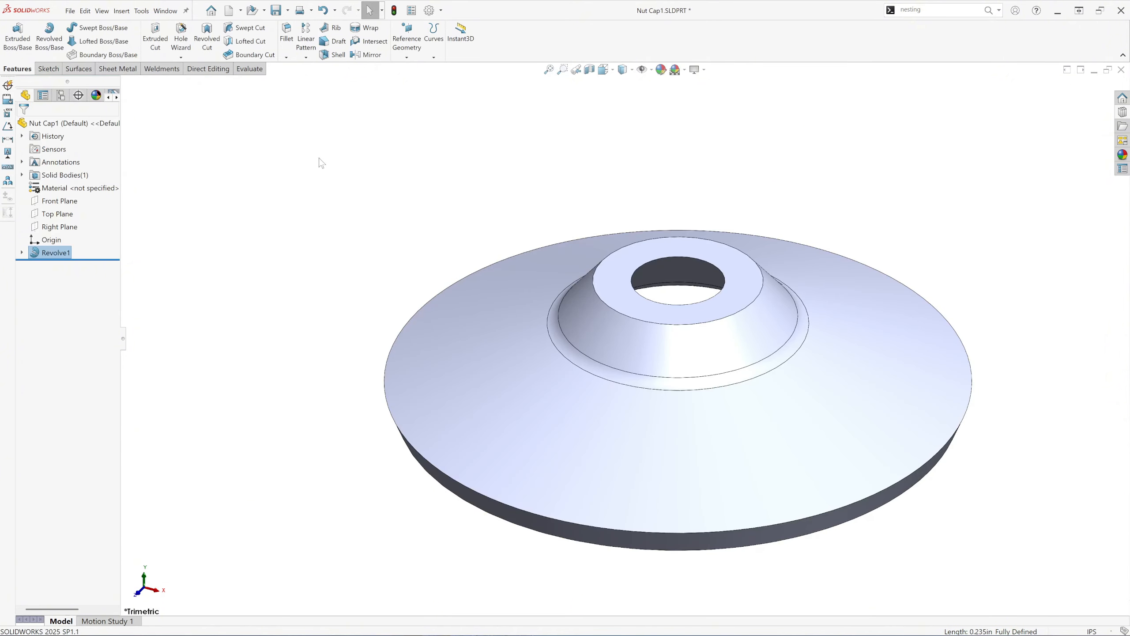
Step: Assign the AISI 304 steel material to the Nut Cap1 part and save the part
{"action": "left_click", "coordinate": [82, 190]}
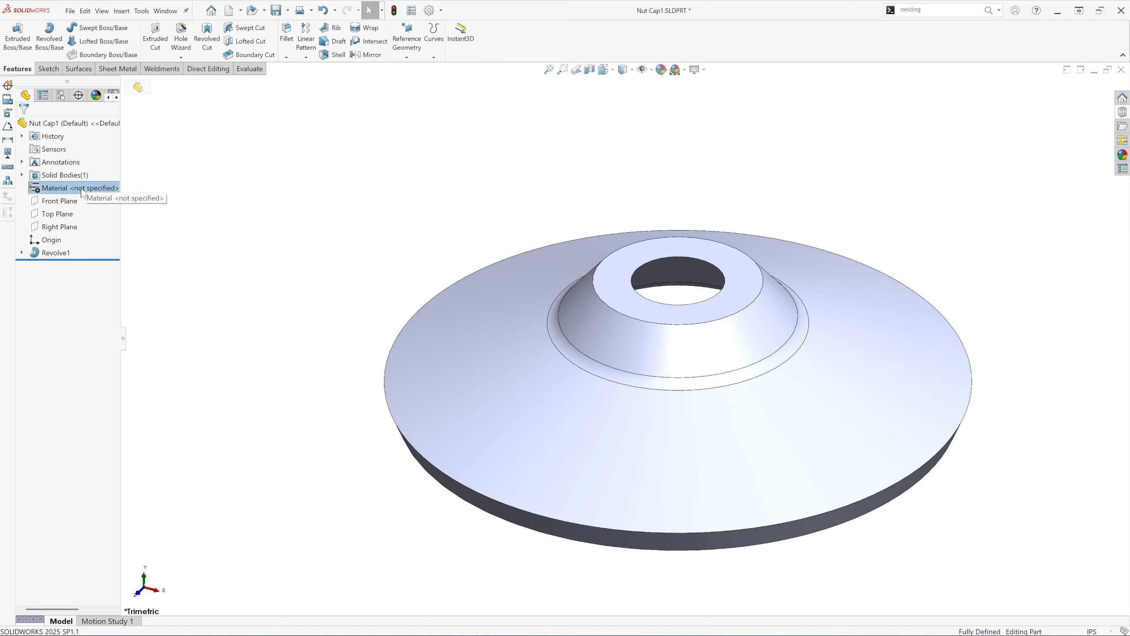
{"action": "right_click", "coordinate": [81, 192]}
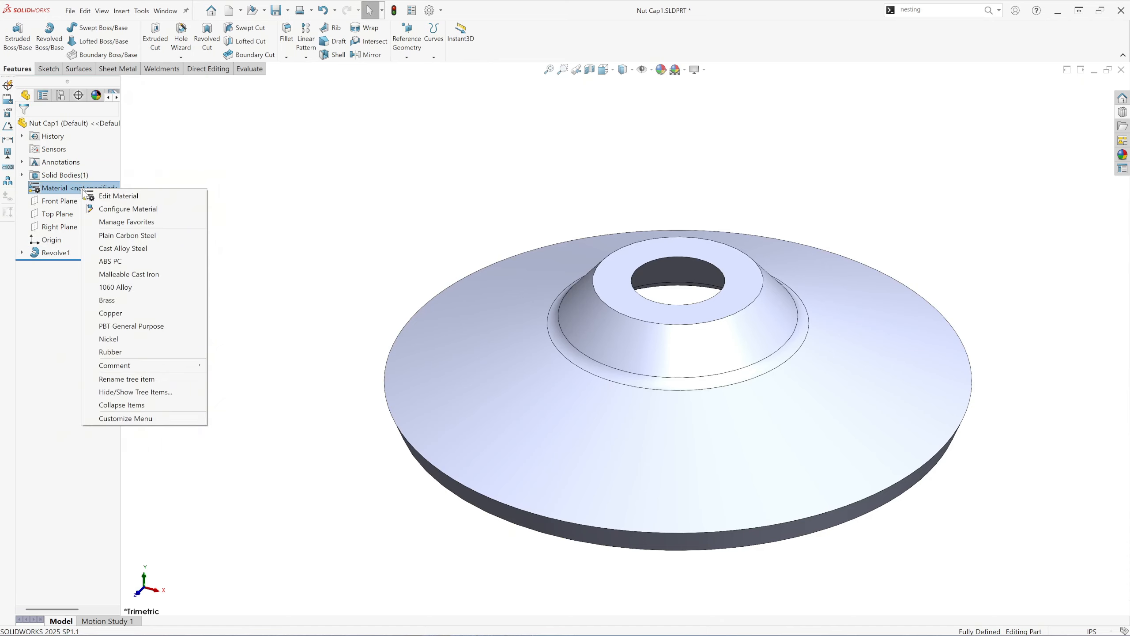
{"action": "left_click", "coordinate": [115, 197]}
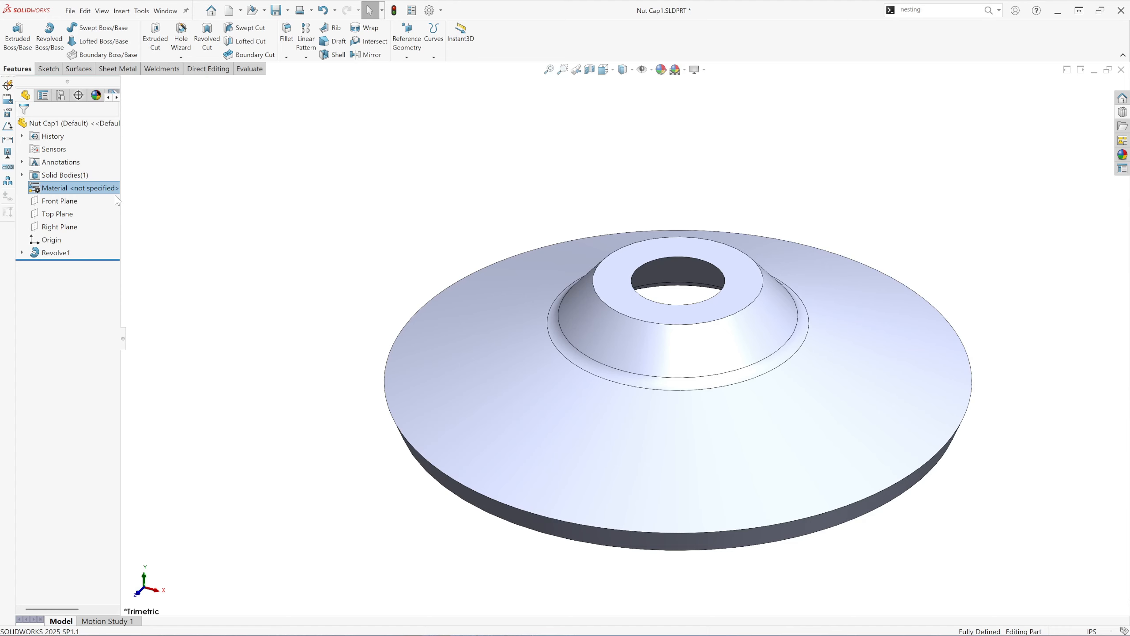
{"action": "left_click", "coordinate": [397, 310]}
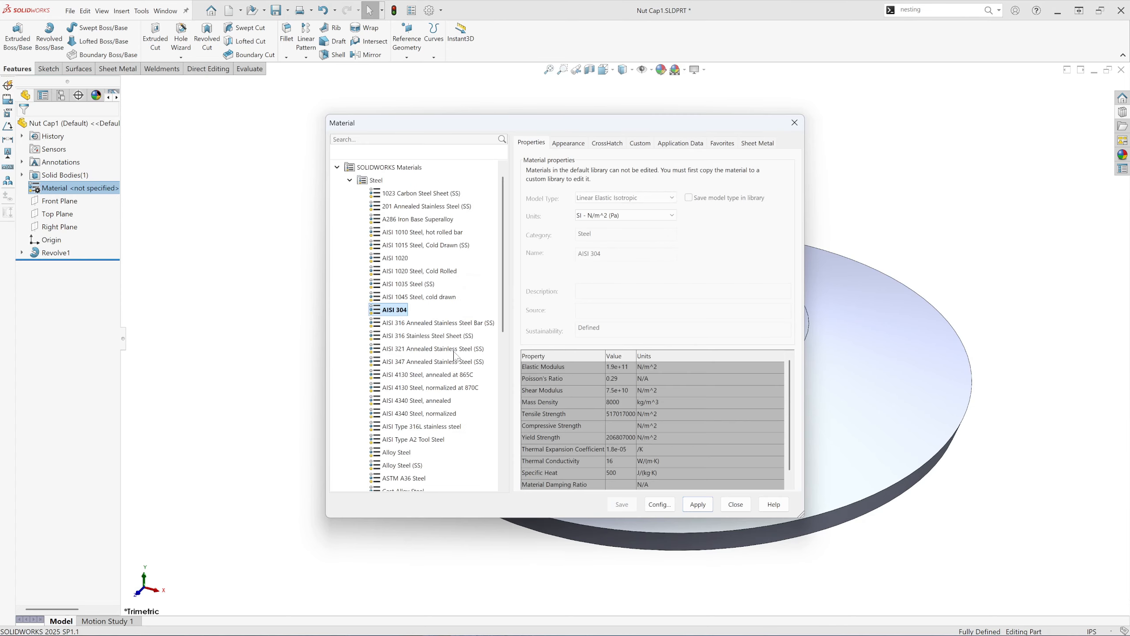
{"action": "left_click", "coordinate": [698, 506]}
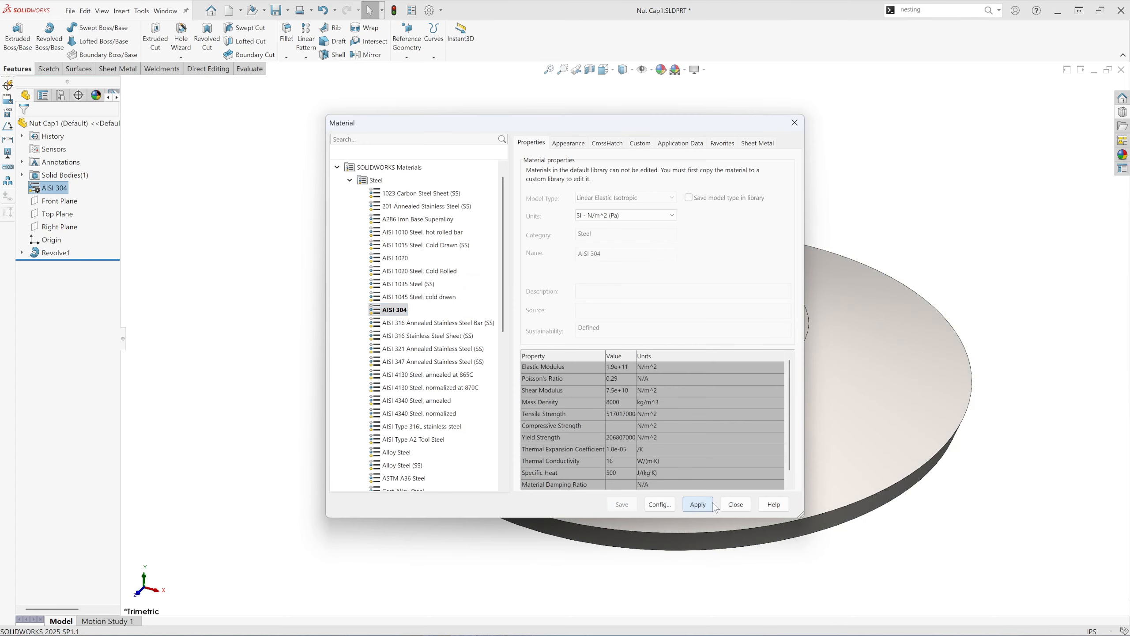
{"action": "left_click", "coordinate": [742, 508]}
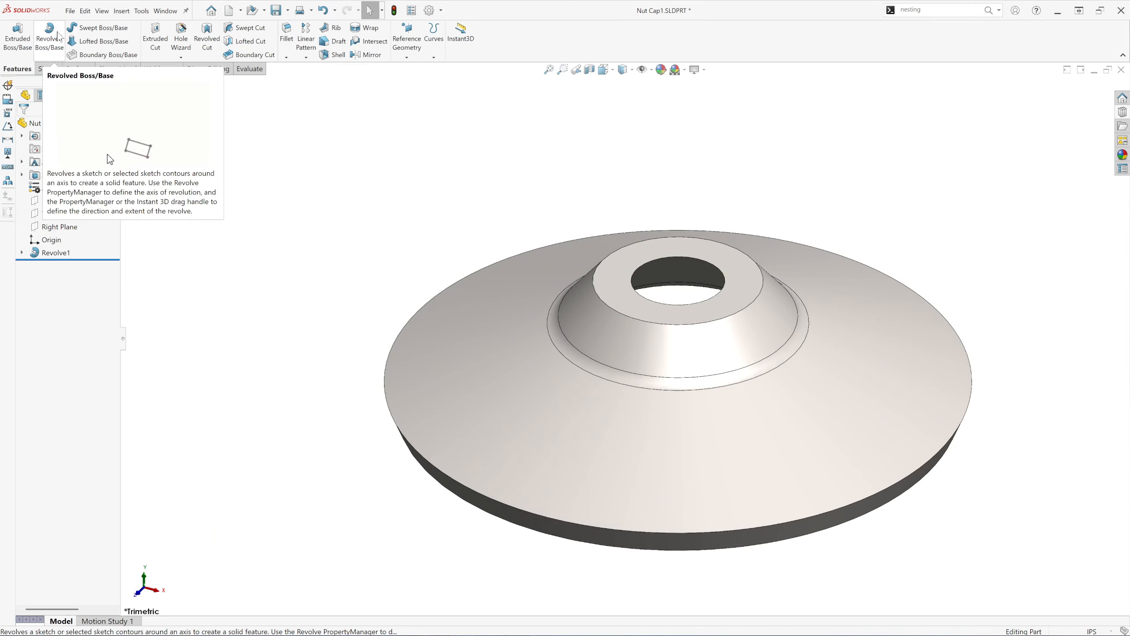
{"action": "left_click", "coordinate": [69, 11]}
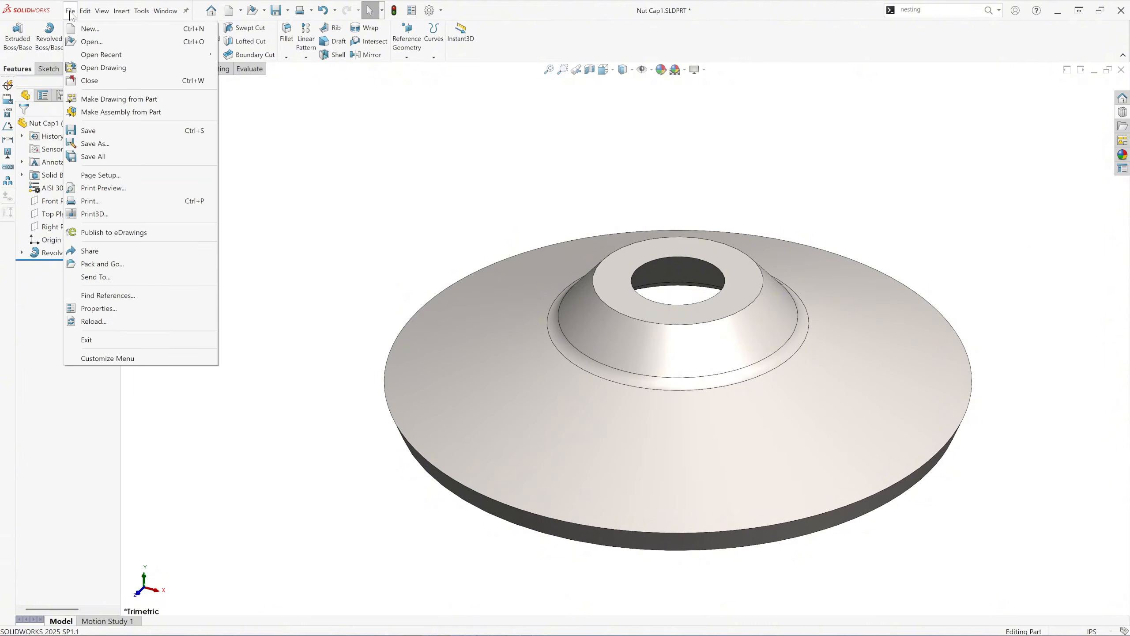
{"action": "left_click", "coordinate": [89, 130]}
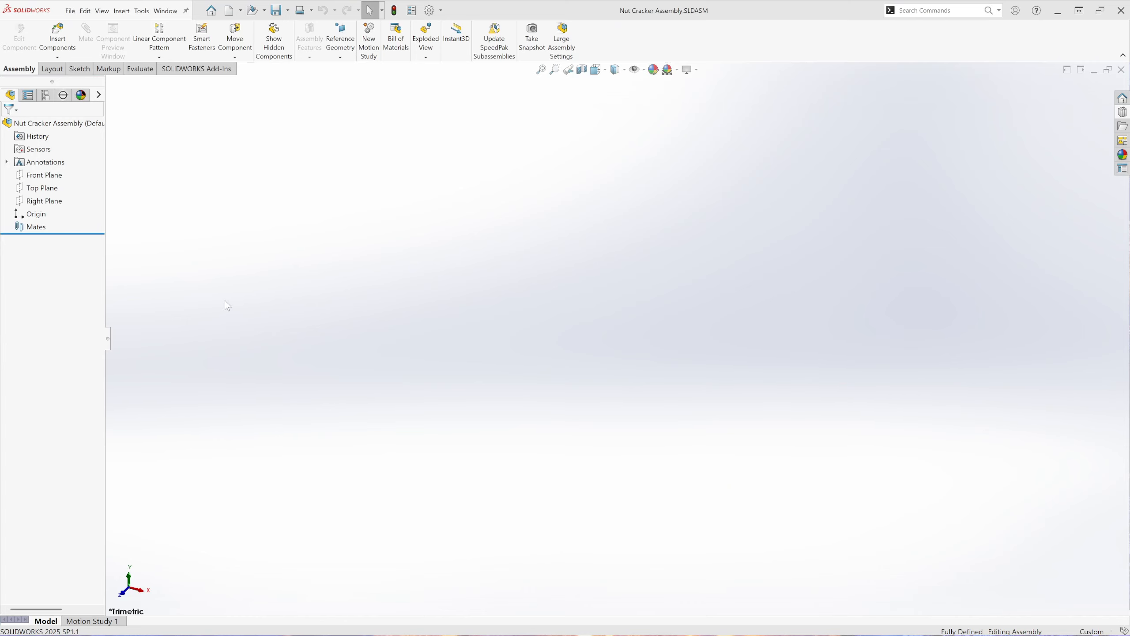
{"action": "left_click", "coordinate": [71, 11]}
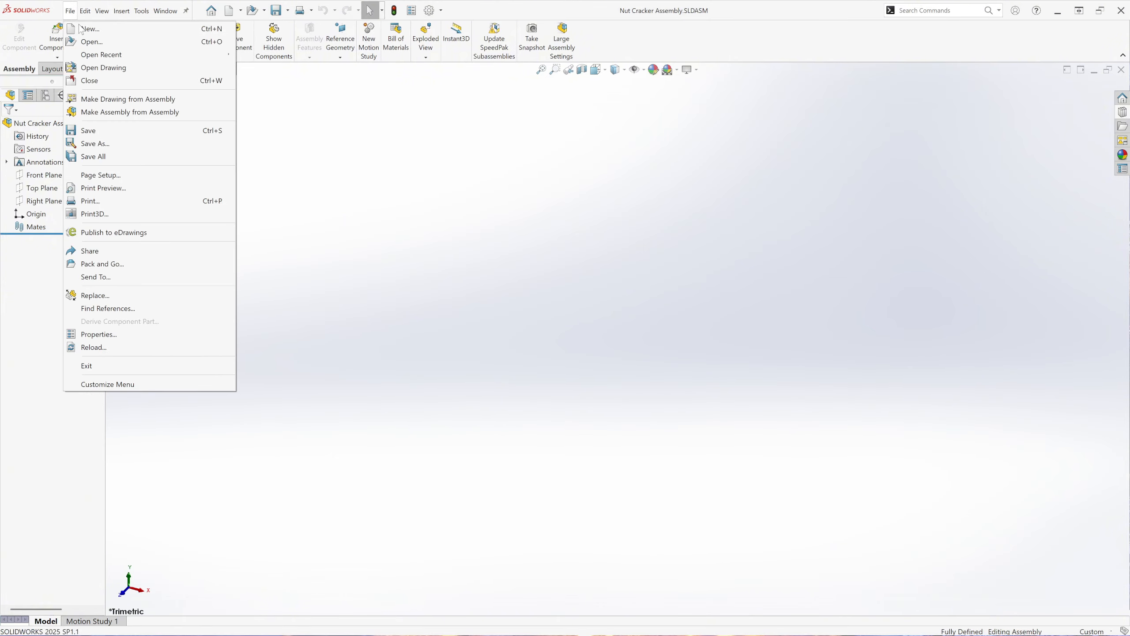
{"action": "left_click", "coordinate": [83, 29]}
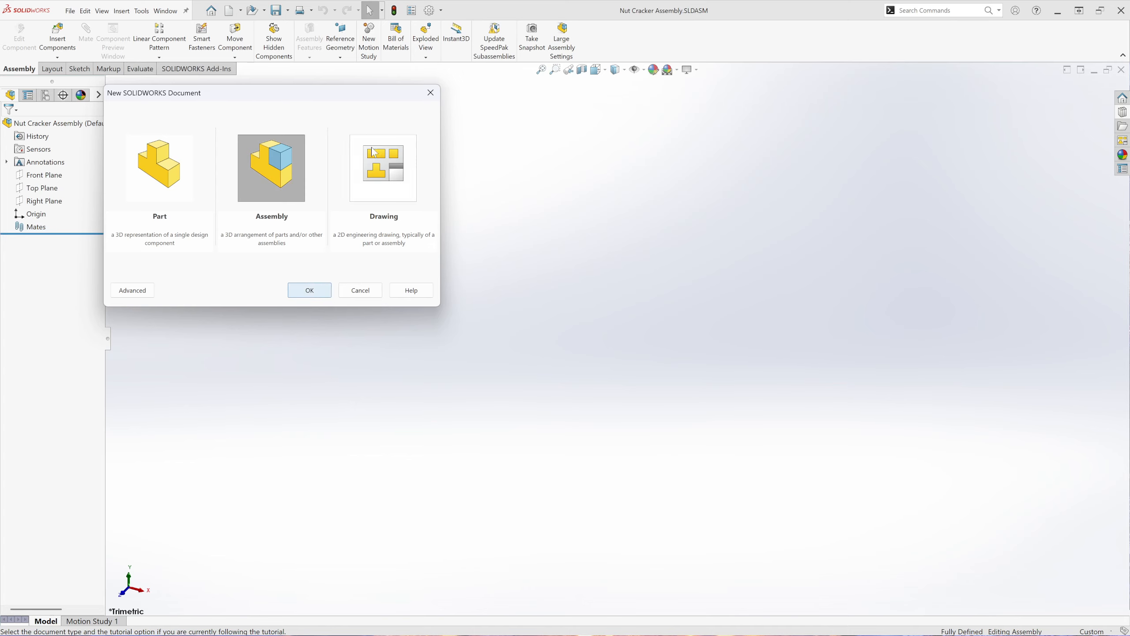
{"action": "left_click", "coordinate": [430, 99]}
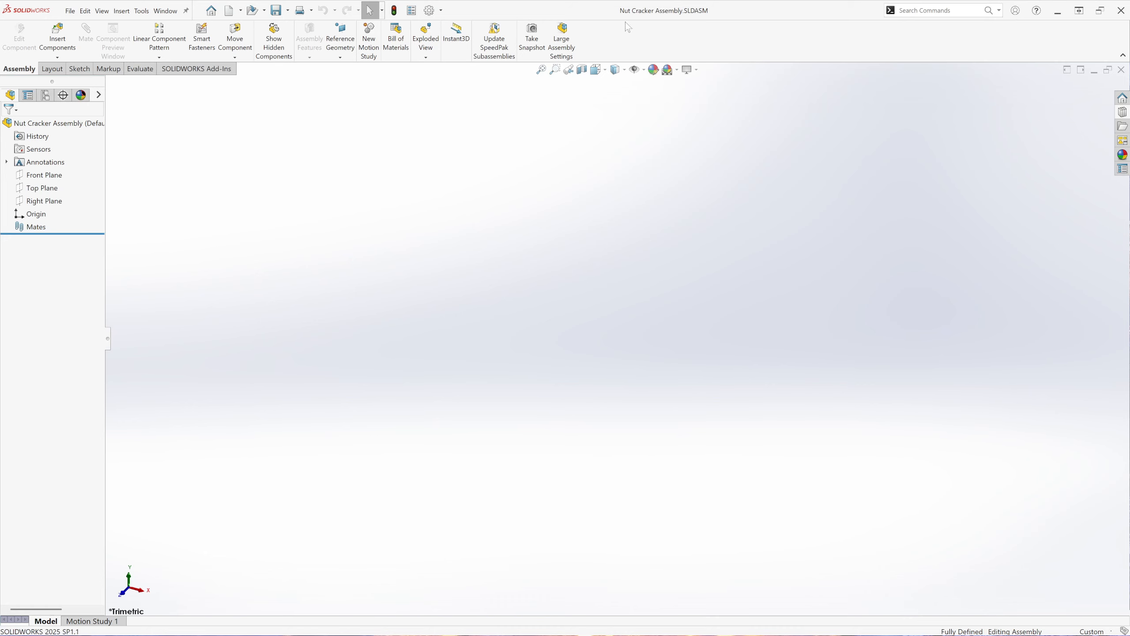
Step: Set the Nut Cracker Assembly's unit system to IPS (inch, pound, second) and its scene to Plain White
{"action": "left_click", "coordinate": [429, 9]}
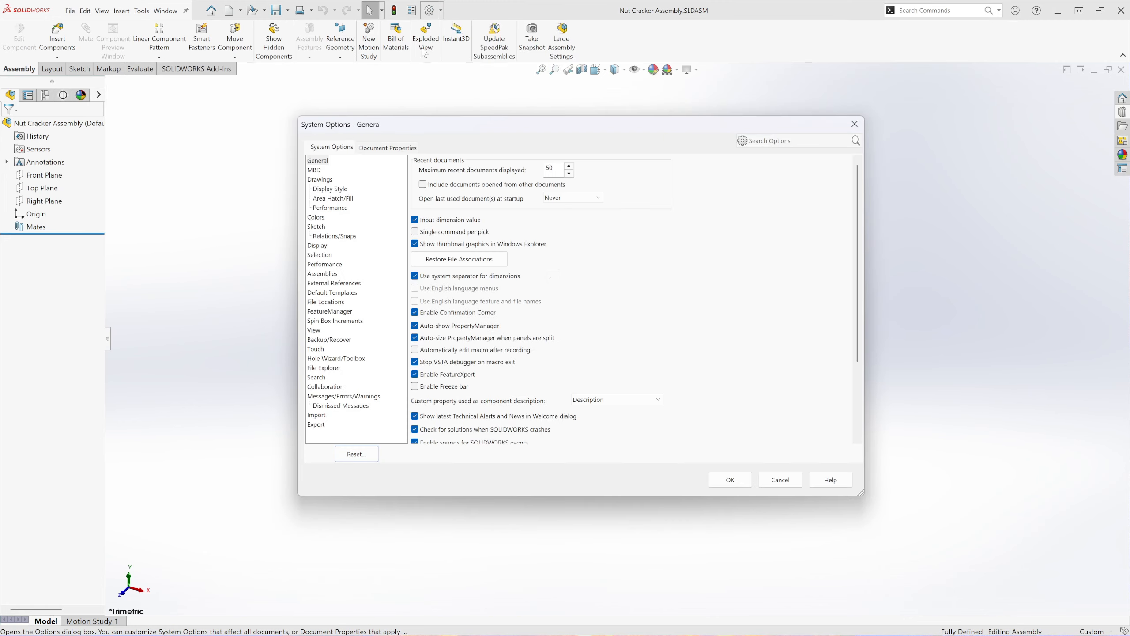
{"action": "left_click", "coordinate": [400, 149]}
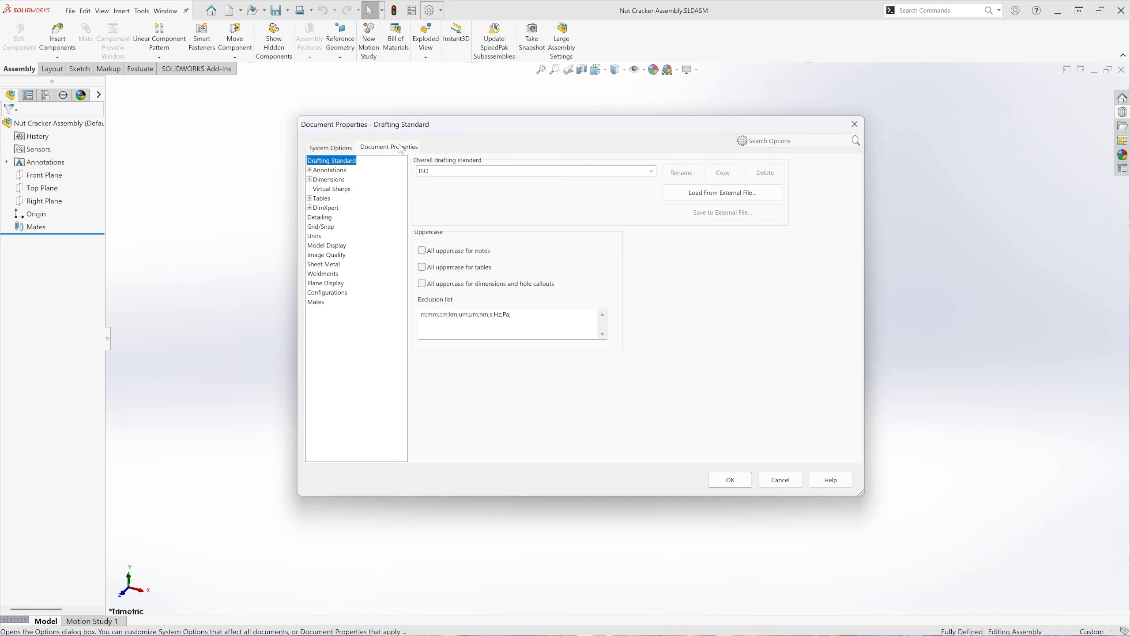
{"action": "left_click", "coordinate": [319, 236]}
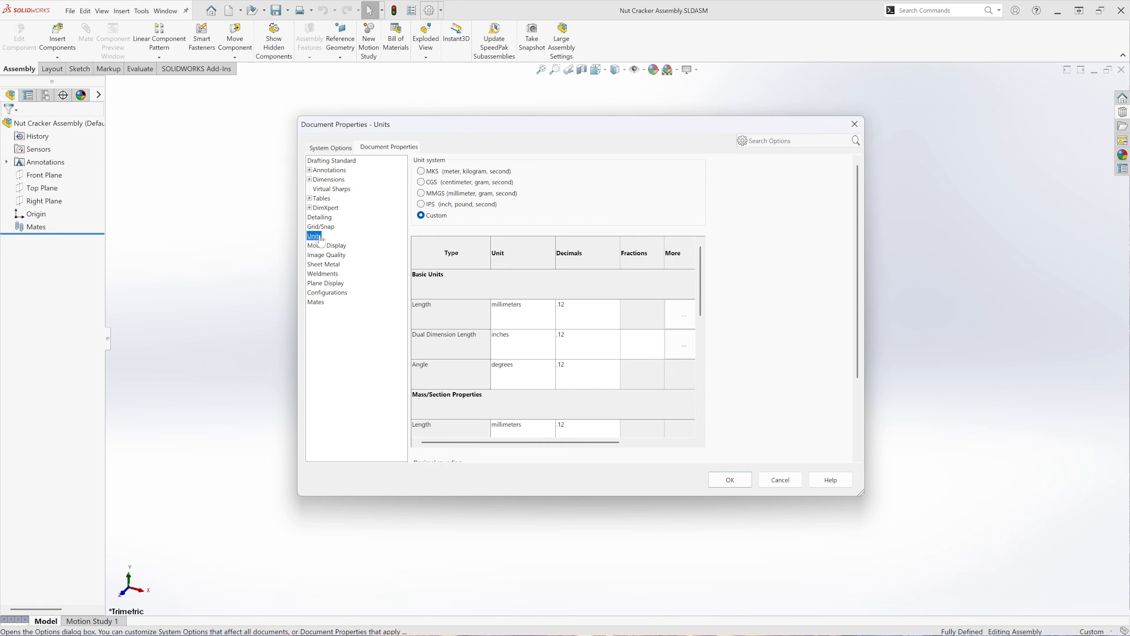
{"action": "left_click", "coordinate": [421, 204]}
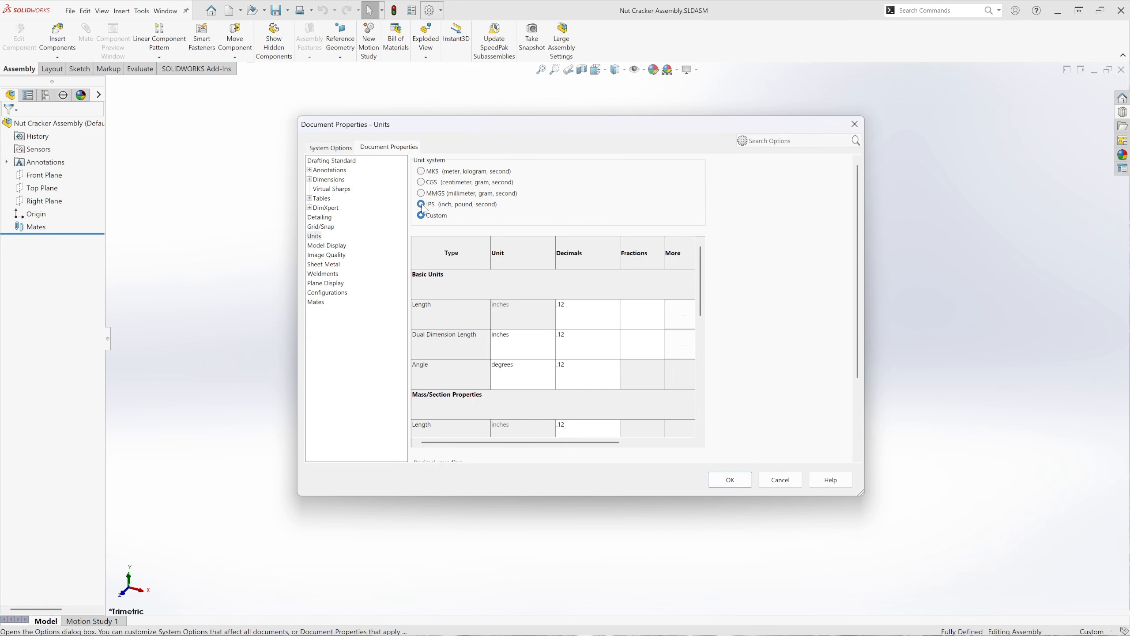
{"action": "left_click", "coordinate": [729, 480]}
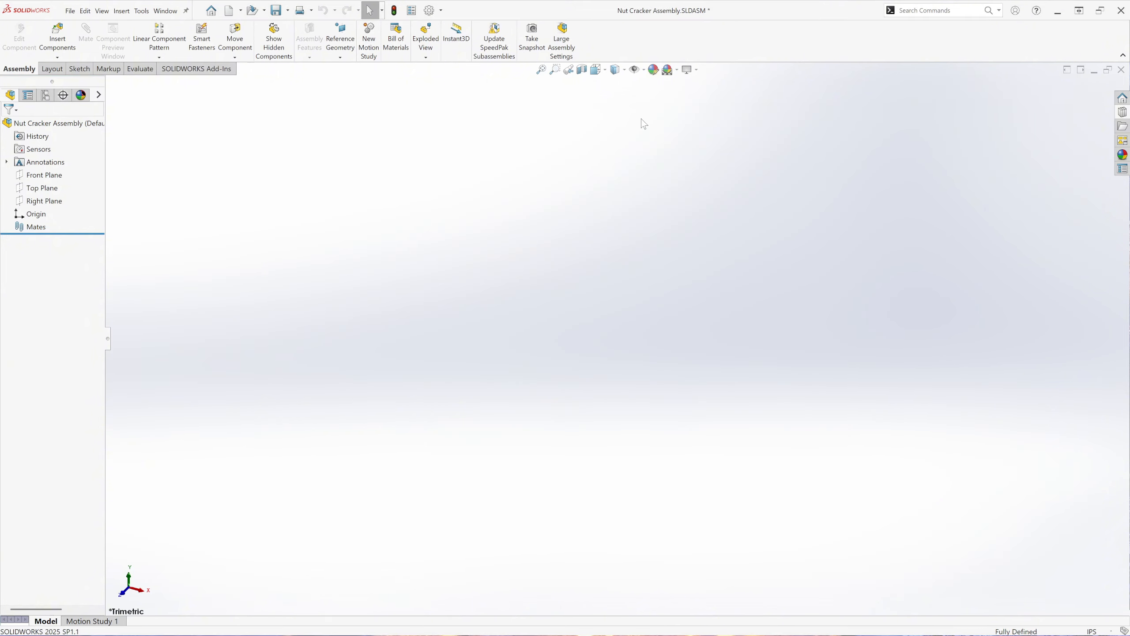
{"action": "left_click", "coordinate": [677, 72]}
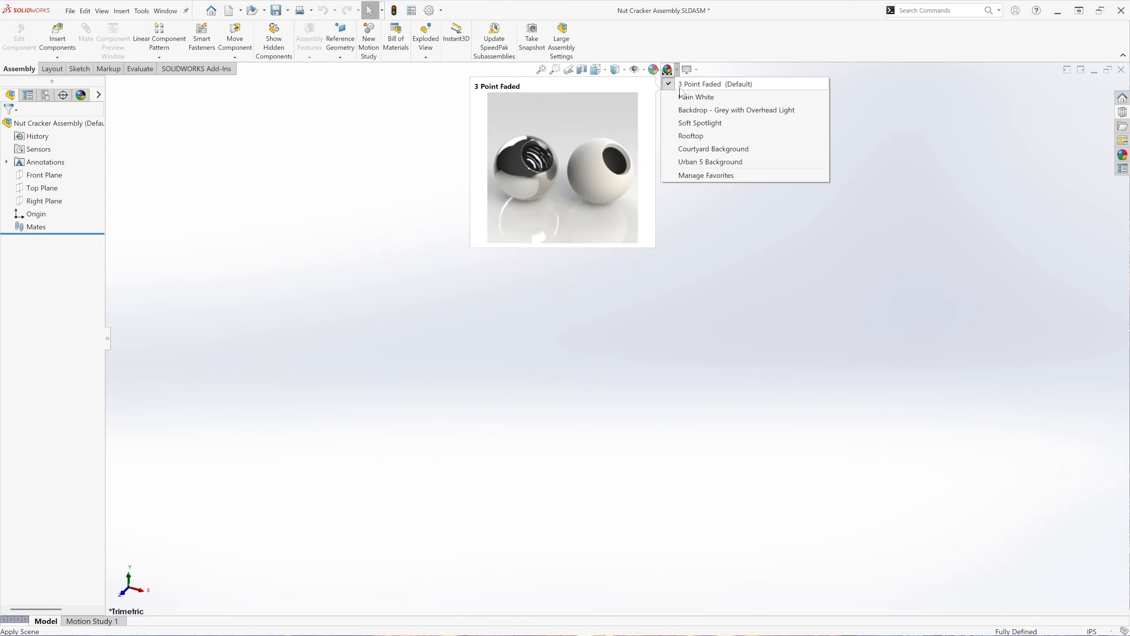
{"action": "left_click", "coordinate": [694, 97]}
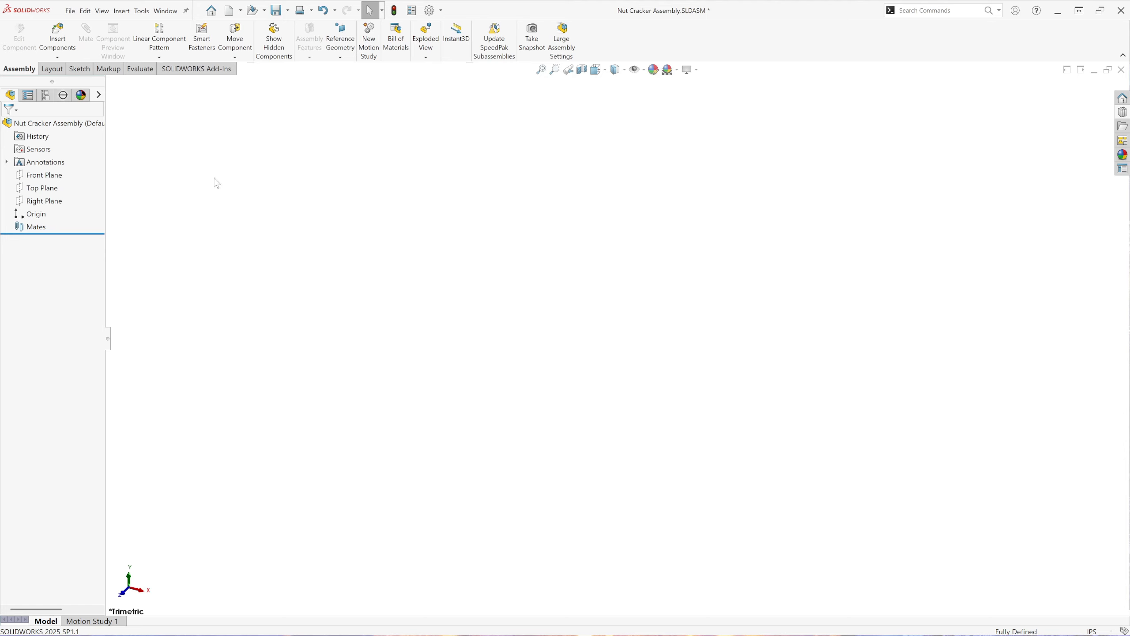
Step: Insert Body1.SLDPRT as the first, fixed component with origins shown, placing it at the assembly origin
{"action": "left_click", "coordinate": [65, 48]}
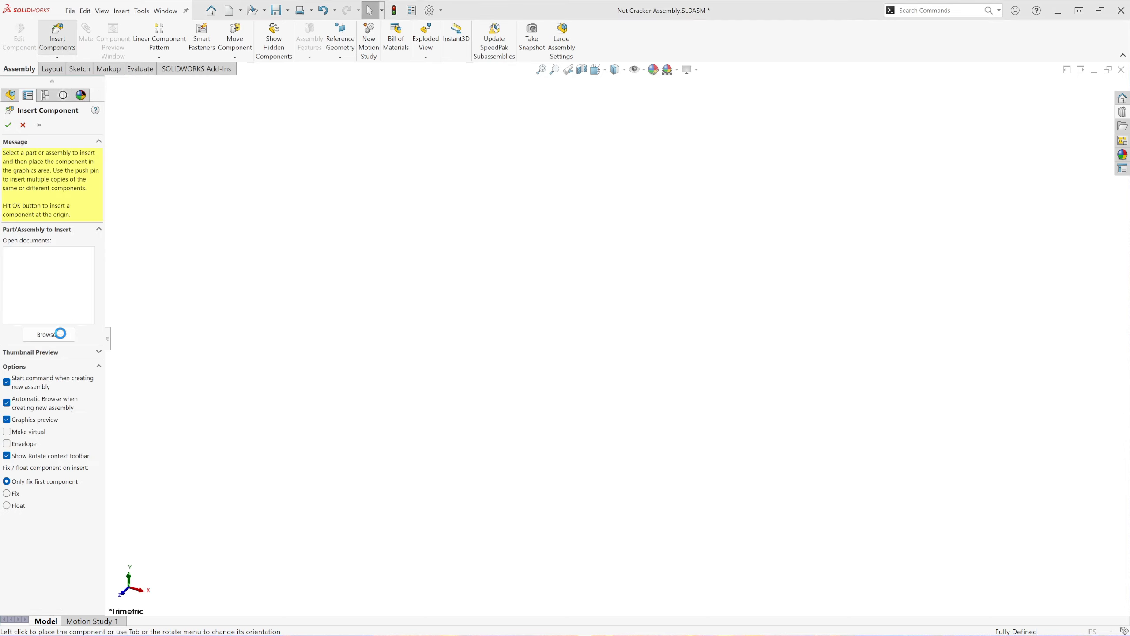
{"action": "left_click", "coordinate": [57, 333]}
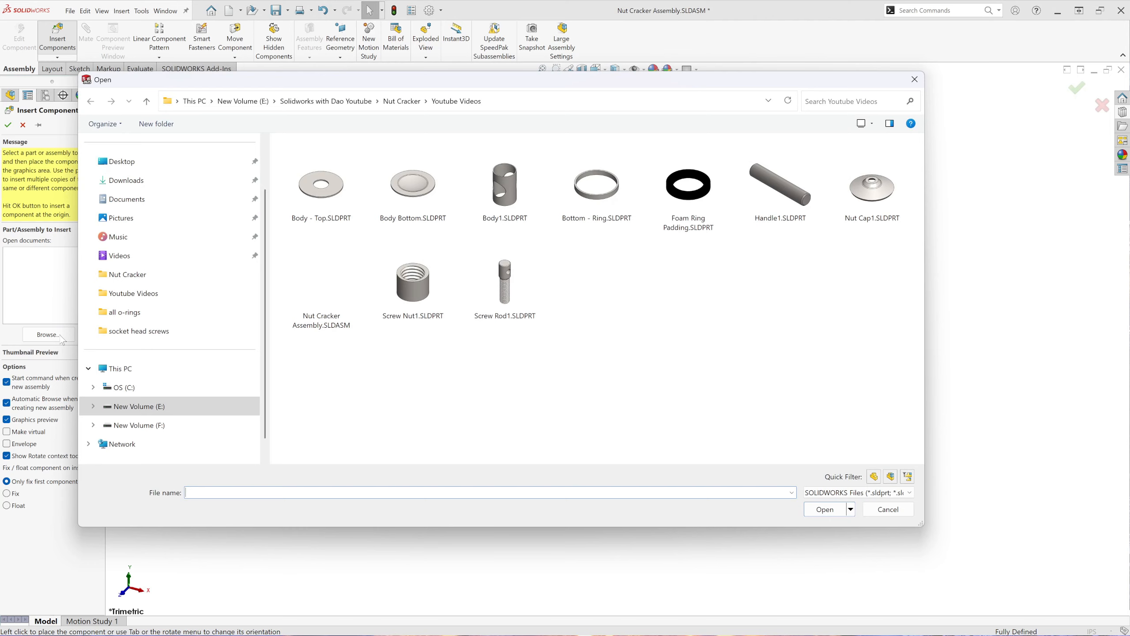
{"action": "left_click", "coordinate": [512, 192]}
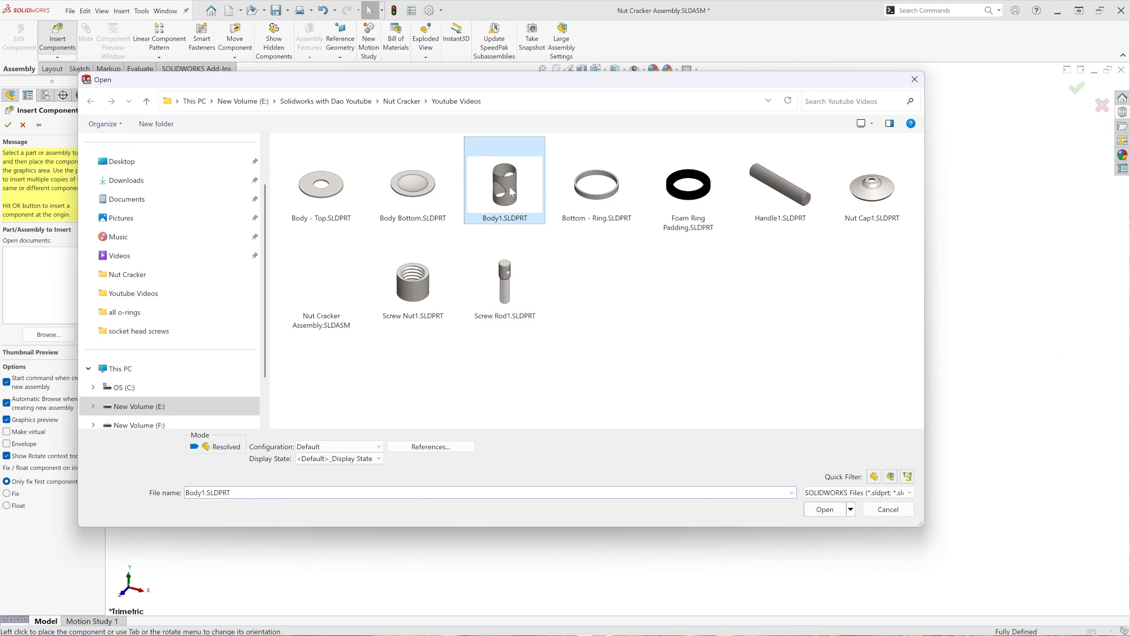
{"action": "left_click", "coordinate": [825, 510]}
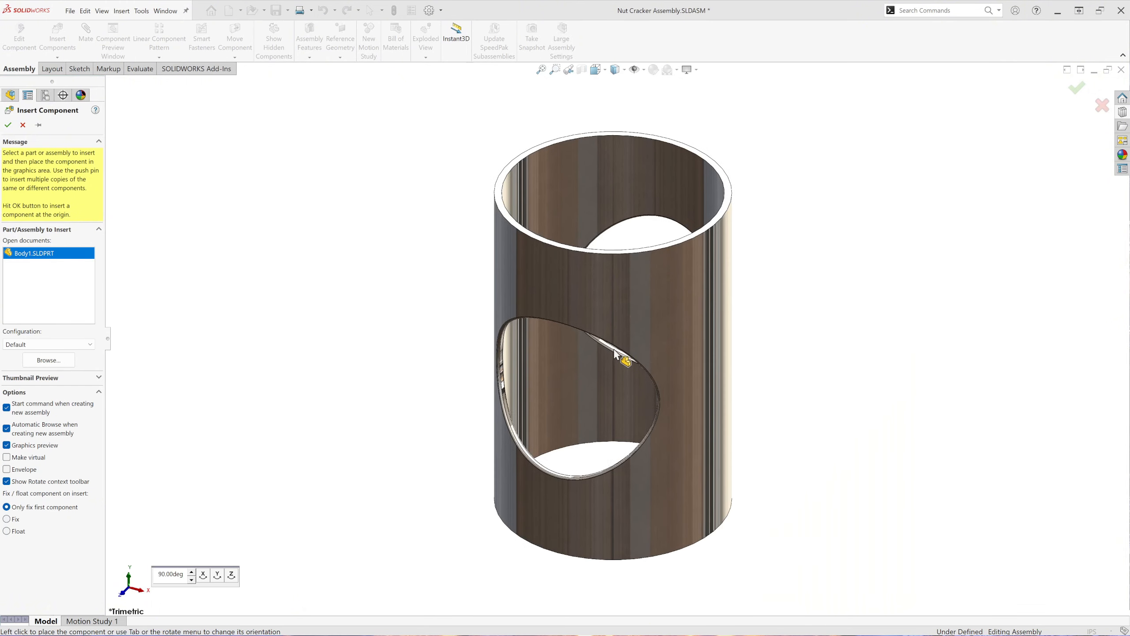
{"action": "left_click", "coordinate": [644, 71]}
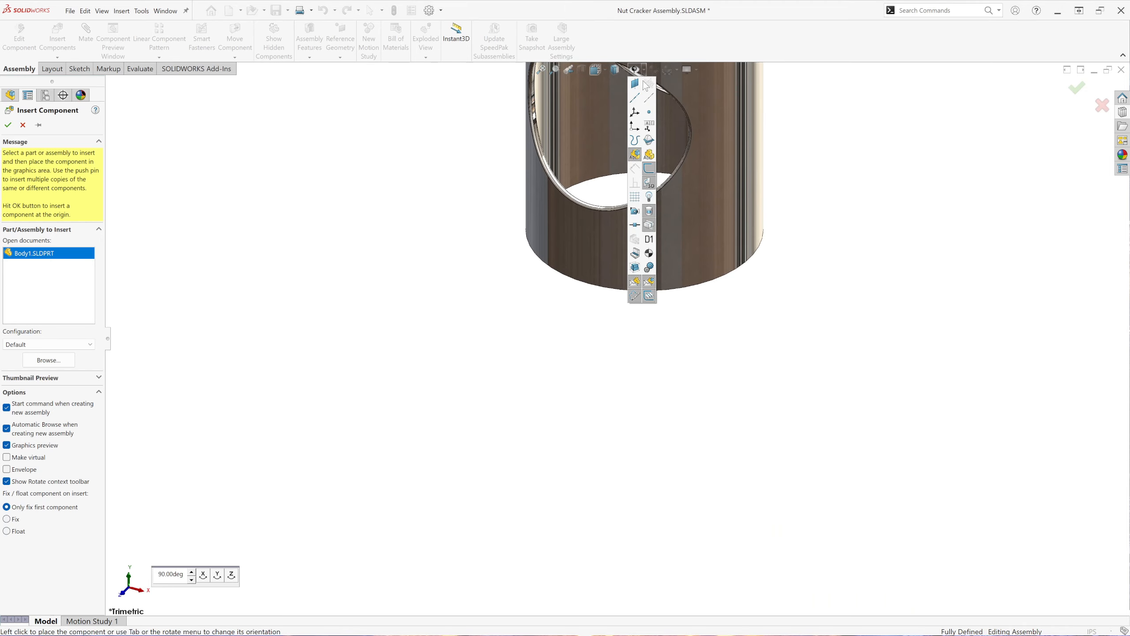
{"action": "left_click", "coordinate": [635, 127]}
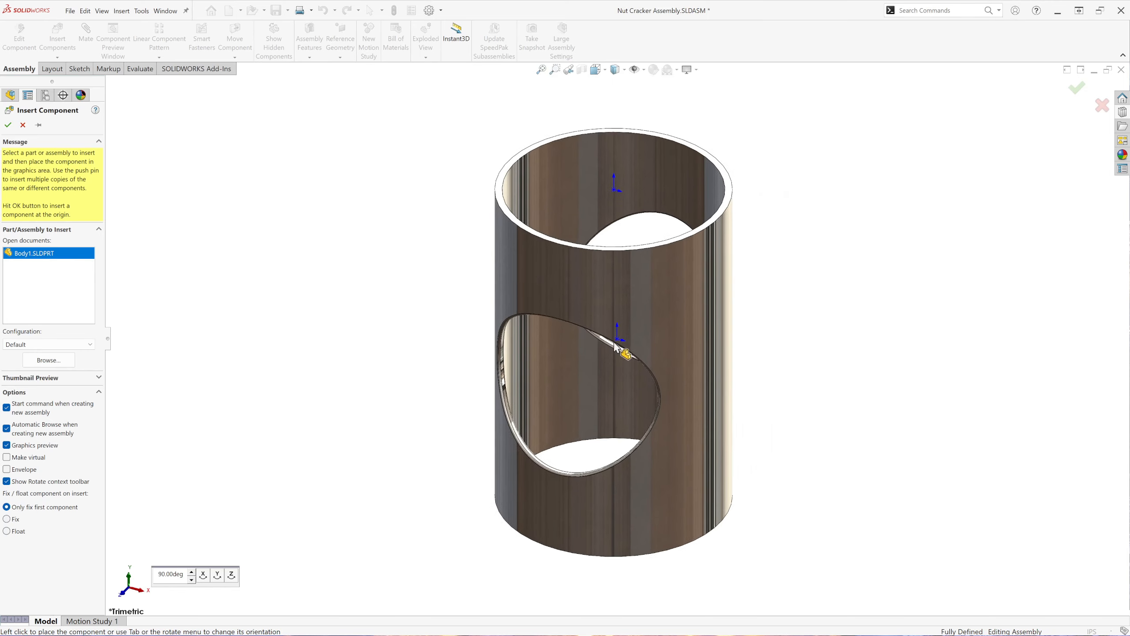
{"action": "left_click", "coordinate": [618, 339]}
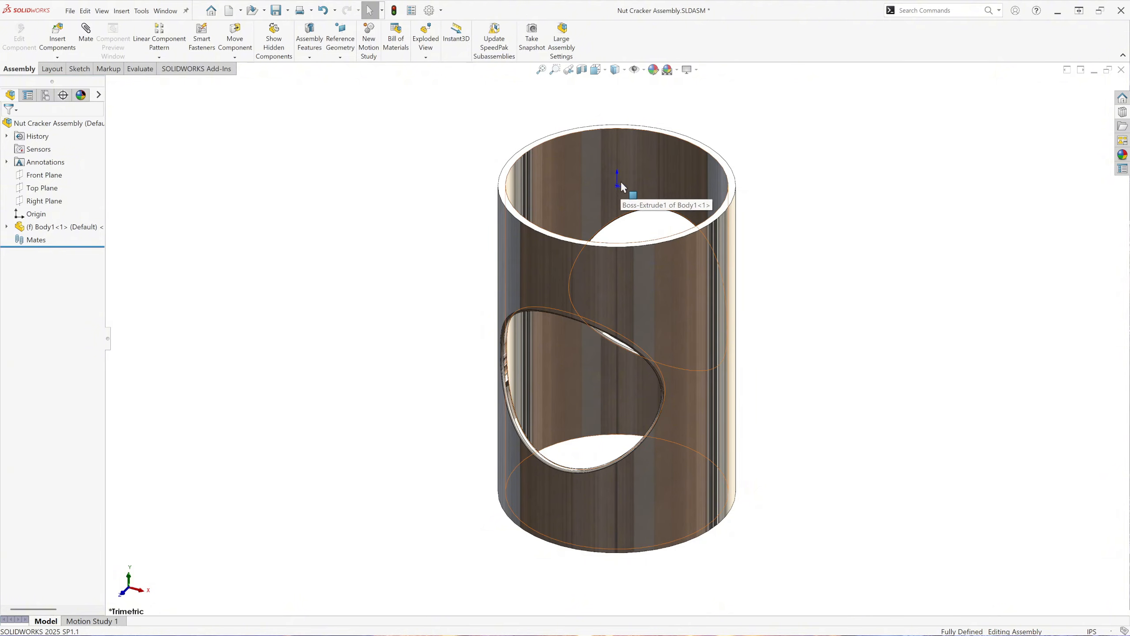
Step: Turn off RealView Graphics and hide the origins in the assembly view
{"action": "left_click", "coordinate": [697, 70]}
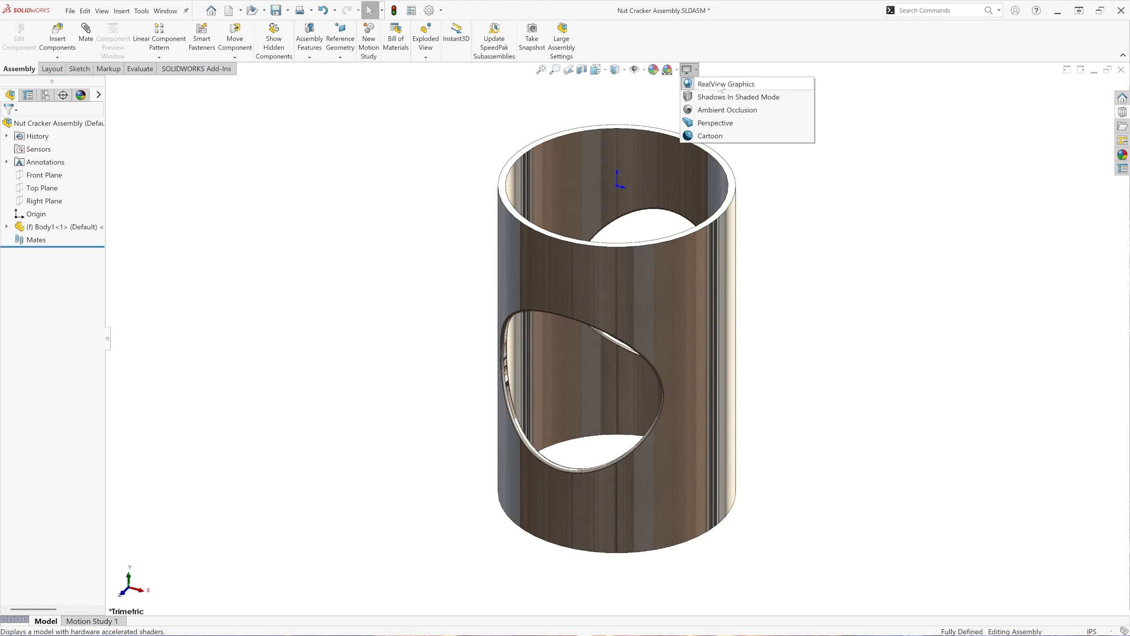
{"action": "left_click", "coordinate": [721, 88]}
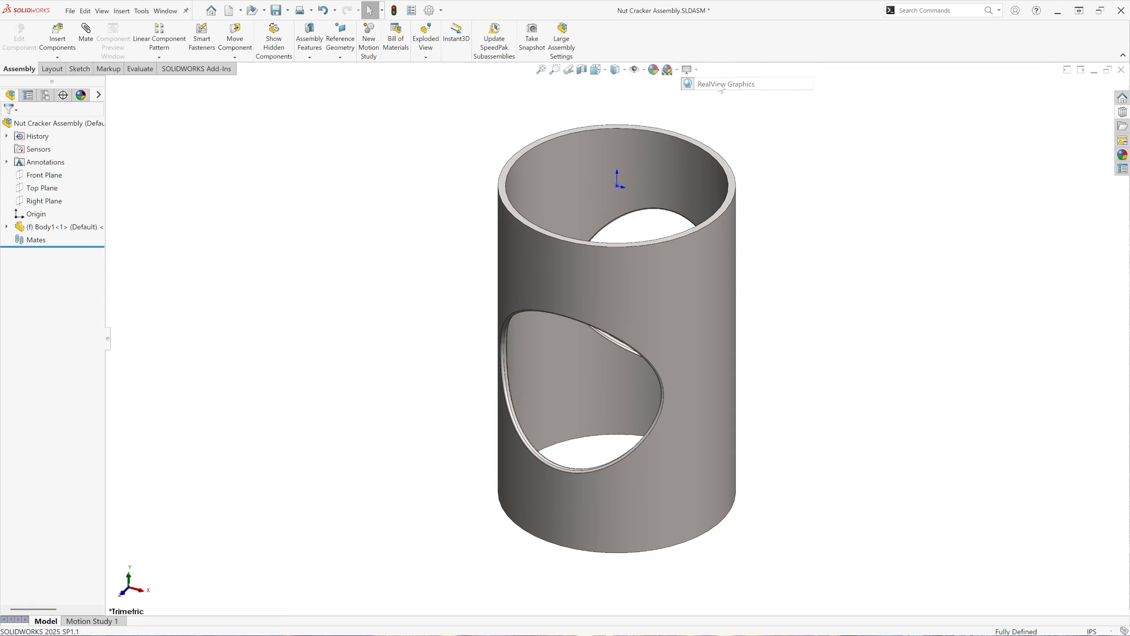
{"action": "left_click", "coordinate": [644, 70]}
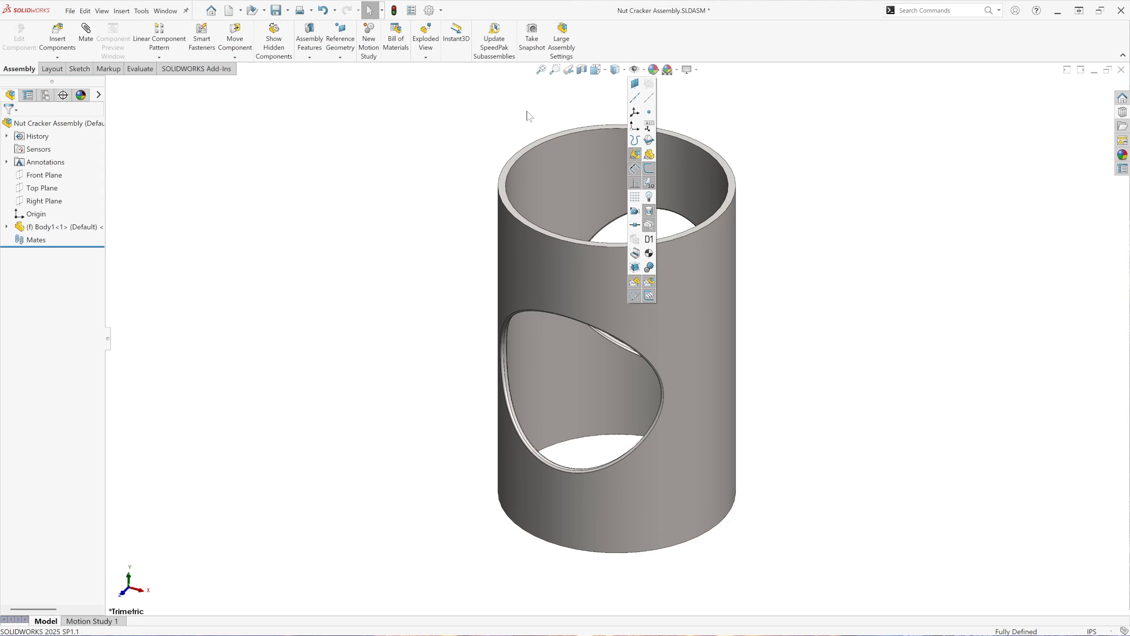
Step: Load Body - Top, Body Bottom, Bottom - Ring, Foam Ring Padding, Handle1, Nut Cap1, Screw Nut1 and Screw Rod1 together for insertion
{"action": "left_click", "coordinate": [67, 45]}
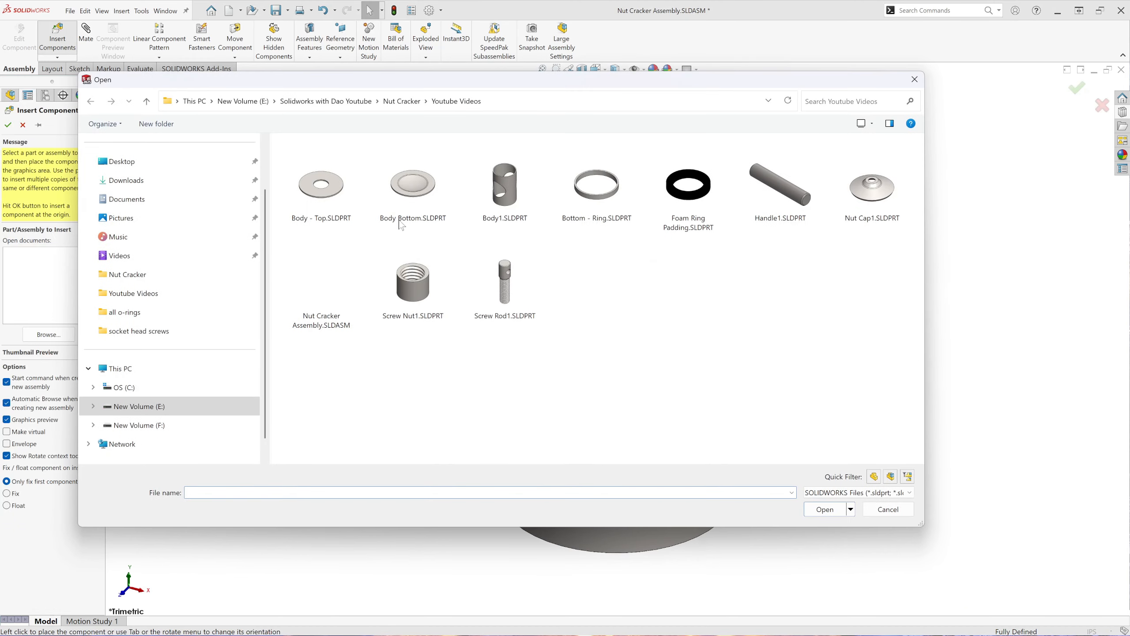
{"action": "left_click", "coordinate": [317, 187]}
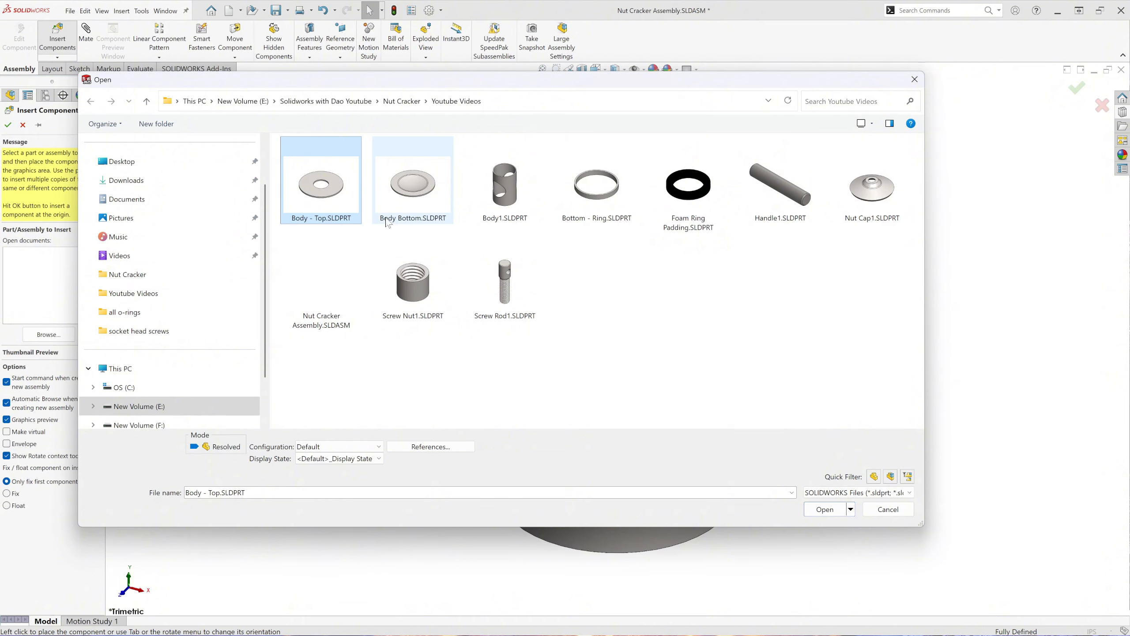
{"action": "left_click", "coordinate": [425, 196], "text": "ctrl"}
{"action": "left_click", "coordinate": [594, 192], "text": "ctrl"}
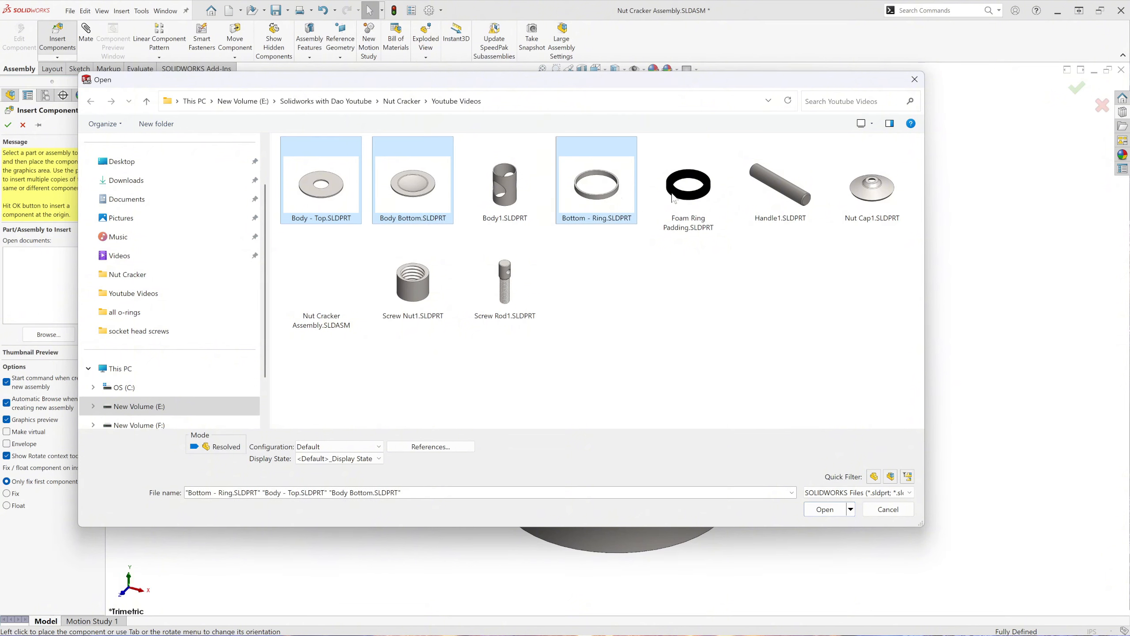
{"action": "left_click", "coordinate": [705, 206], "text": "ctrl"}
{"action": "left_click", "coordinate": [793, 198], "text": "ctrl"}
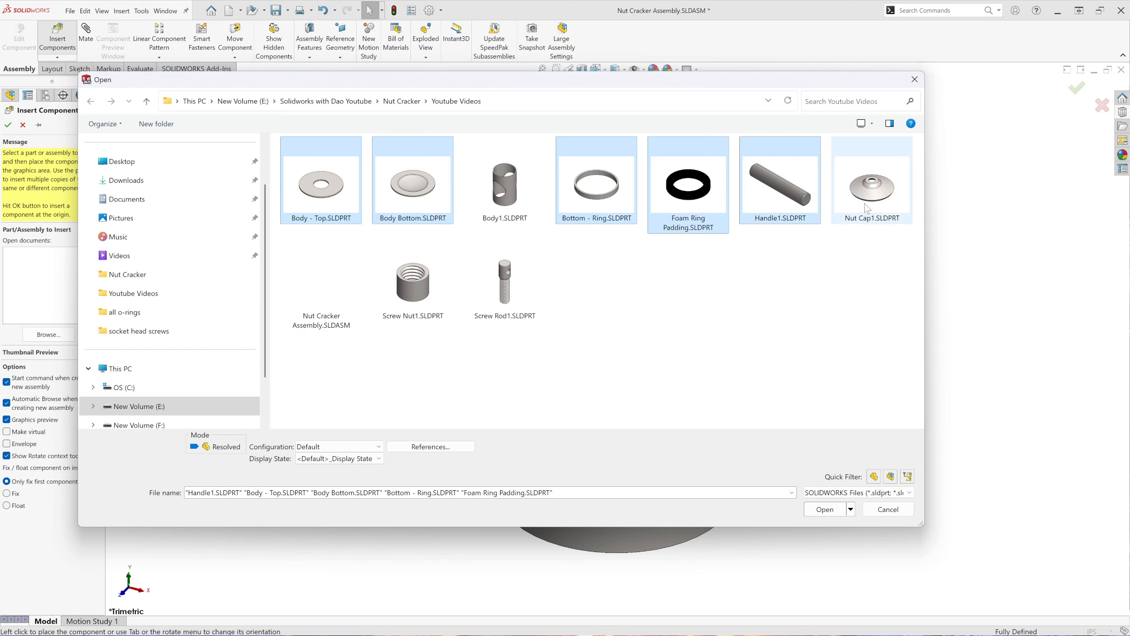
{"action": "left_click", "coordinate": [871, 198], "text": "ctrl"}
{"action": "left_click", "coordinate": [426, 298], "text": "ctrl"}
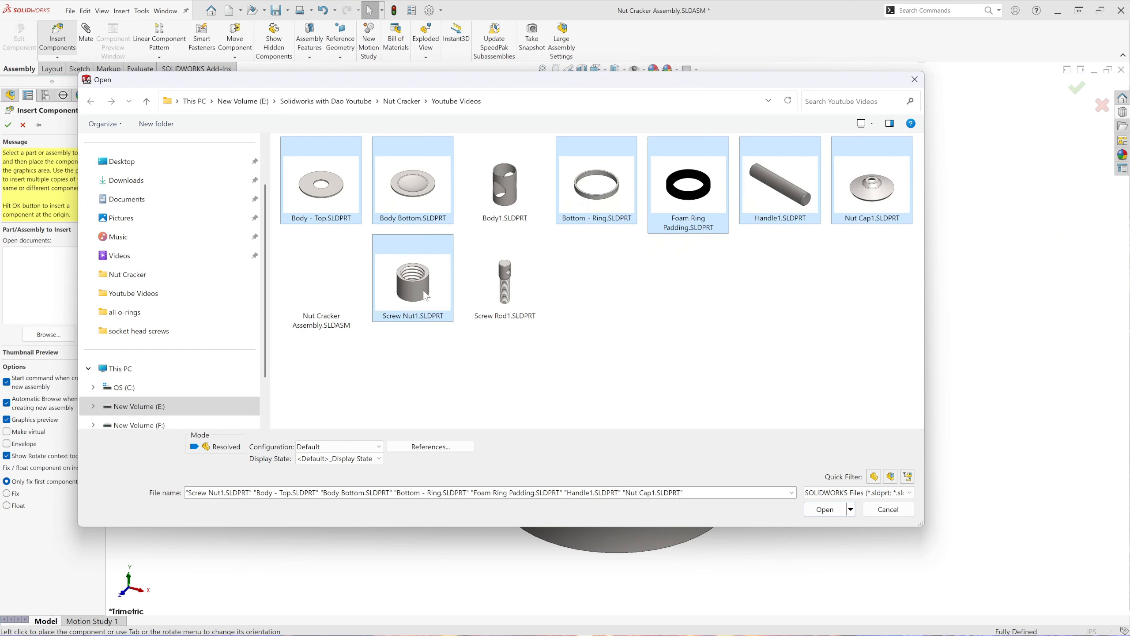
{"action": "left_click", "coordinate": [510, 287], "text": "ctrl"}
{"action": "left_click", "coordinate": [827, 509]}
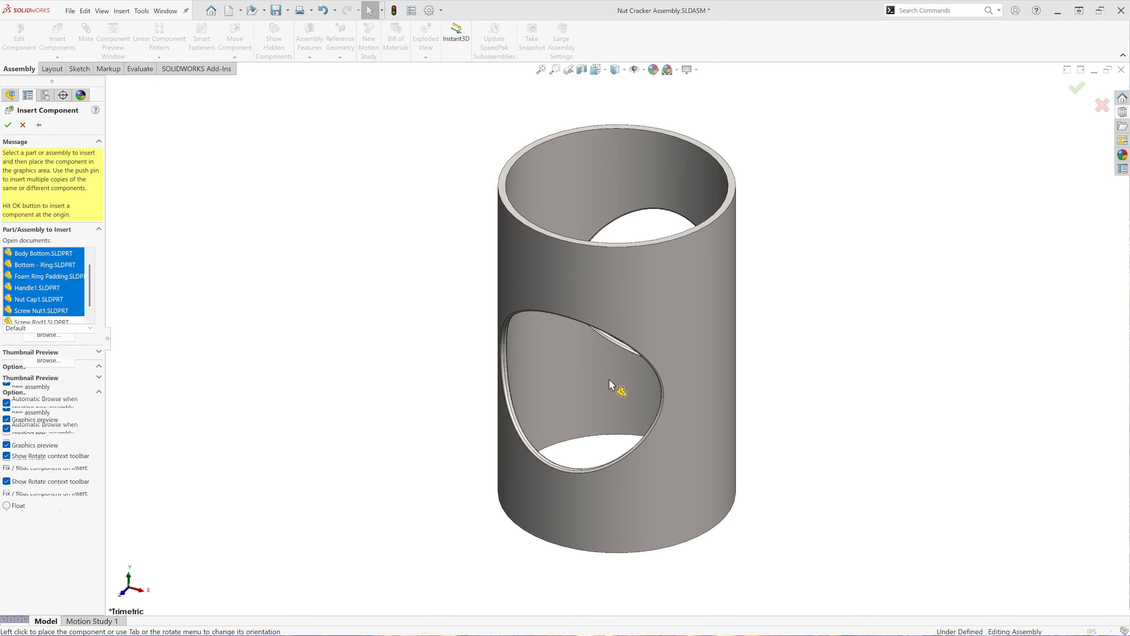
Step: Place Body - Top, Body Bottom, Bottom - Ring, Foam Ring Padding and Screw Nut1 right of Body1, and Handle1, Nut Cap1 and Screw Rod1 left of it
{"action": "scroll", "coordinate": [611, 381], "scroll_direction": "up", "scroll_amount": 3}
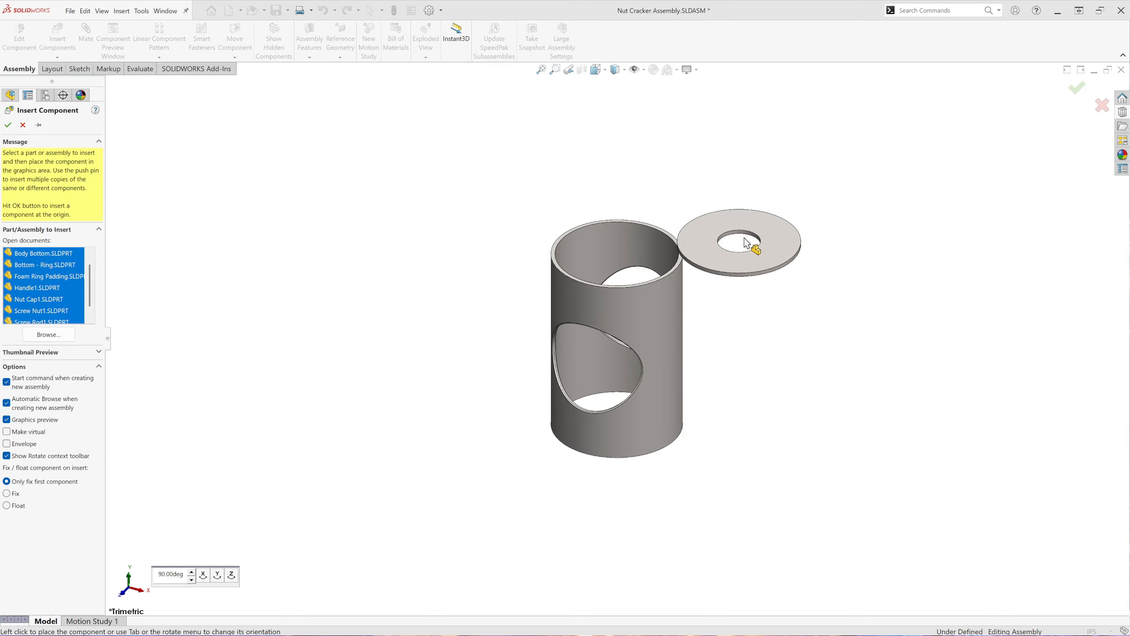
{"action": "left_click", "coordinate": [781, 230]}
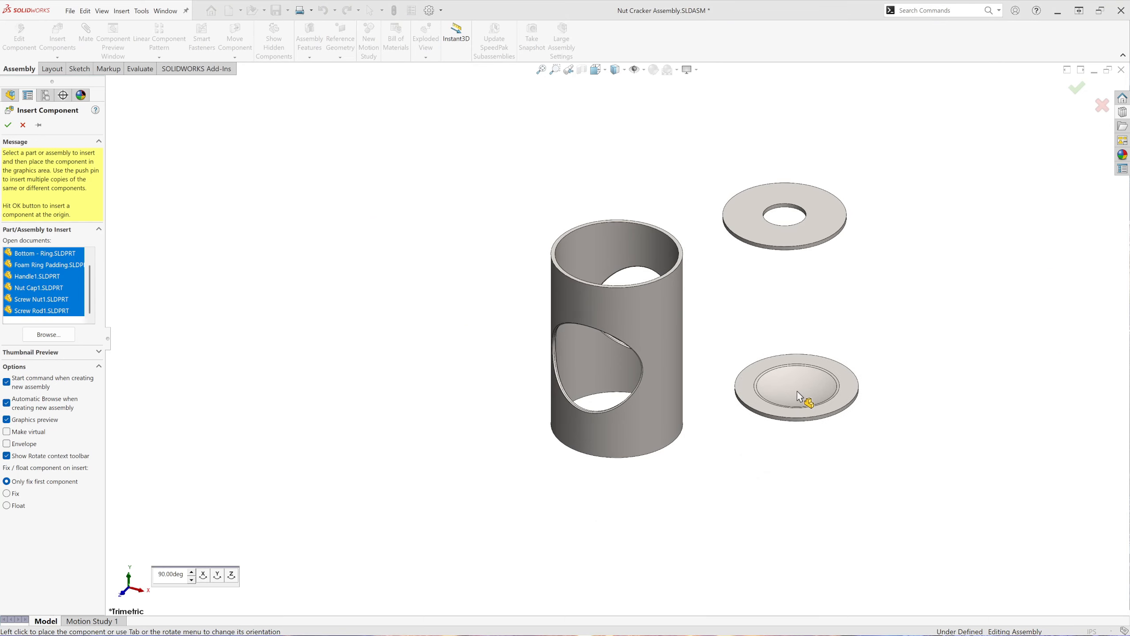
{"action": "left_click", "coordinate": [790, 390]}
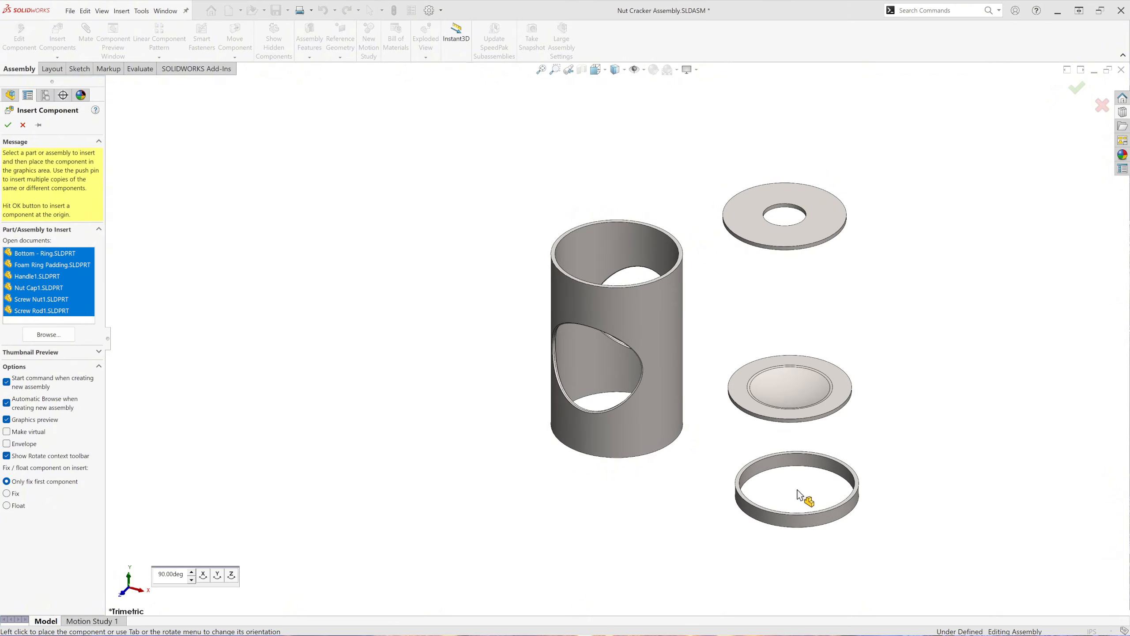
{"action": "left_click", "coordinate": [796, 485]}
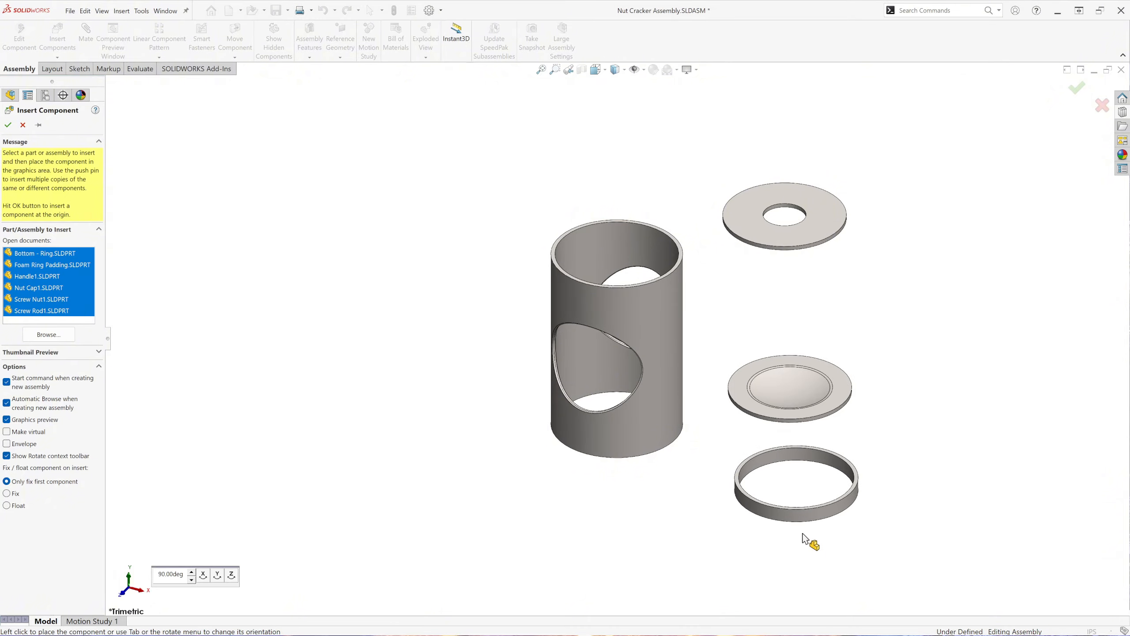
{"action": "left_click", "coordinate": [800, 570]}
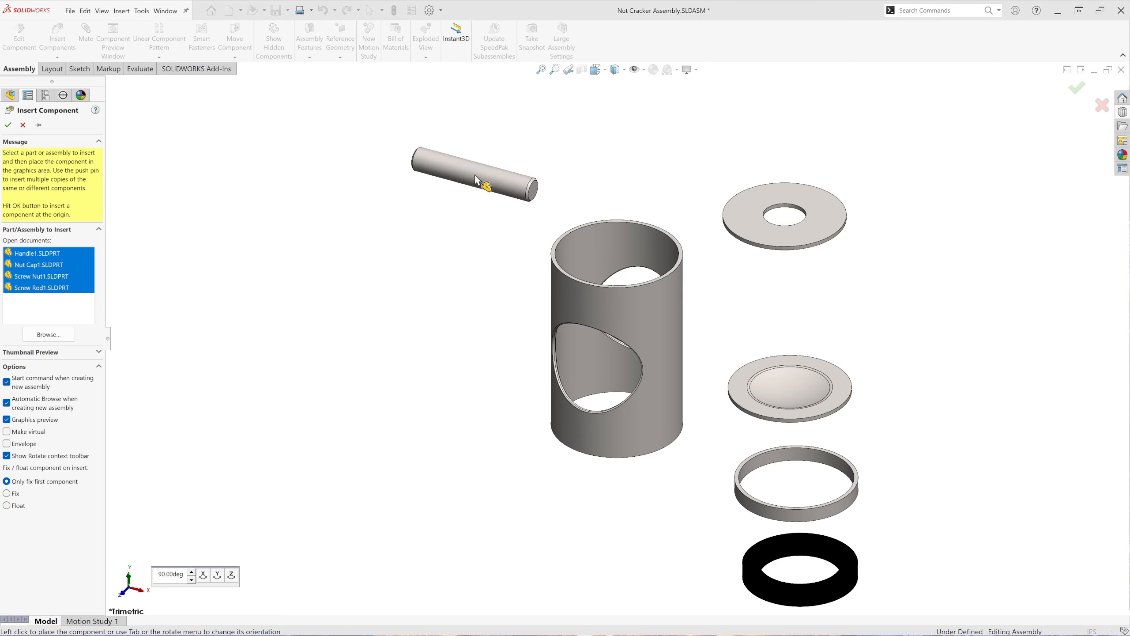
{"action": "left_click", "coordinate": [415, 163]}
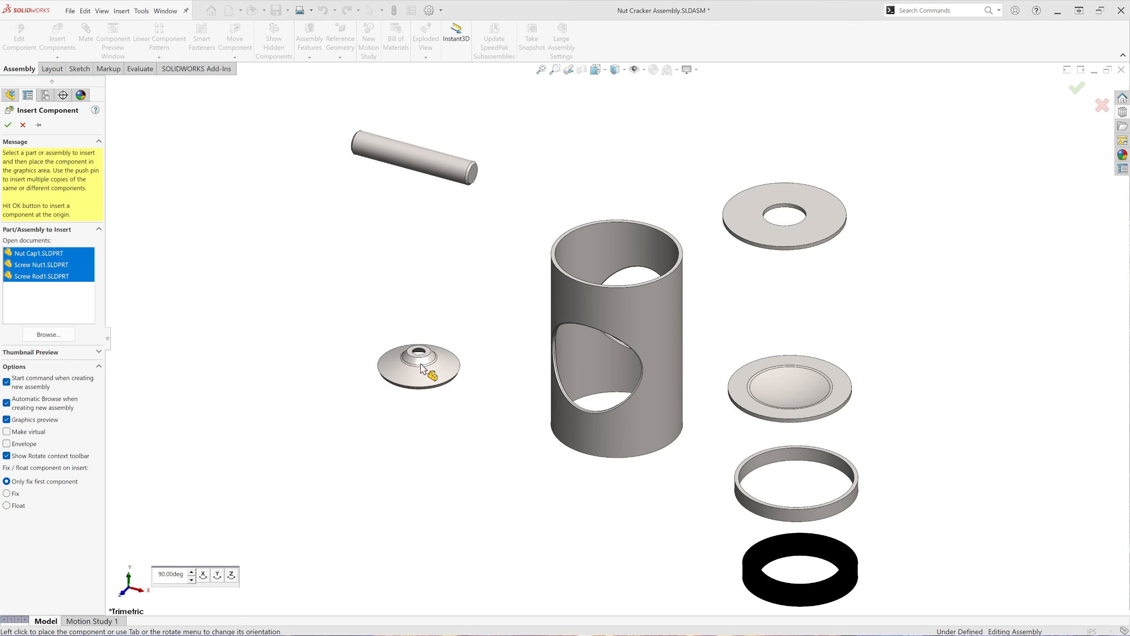
{"action": "left_click", "coordinate": [411, 412]}
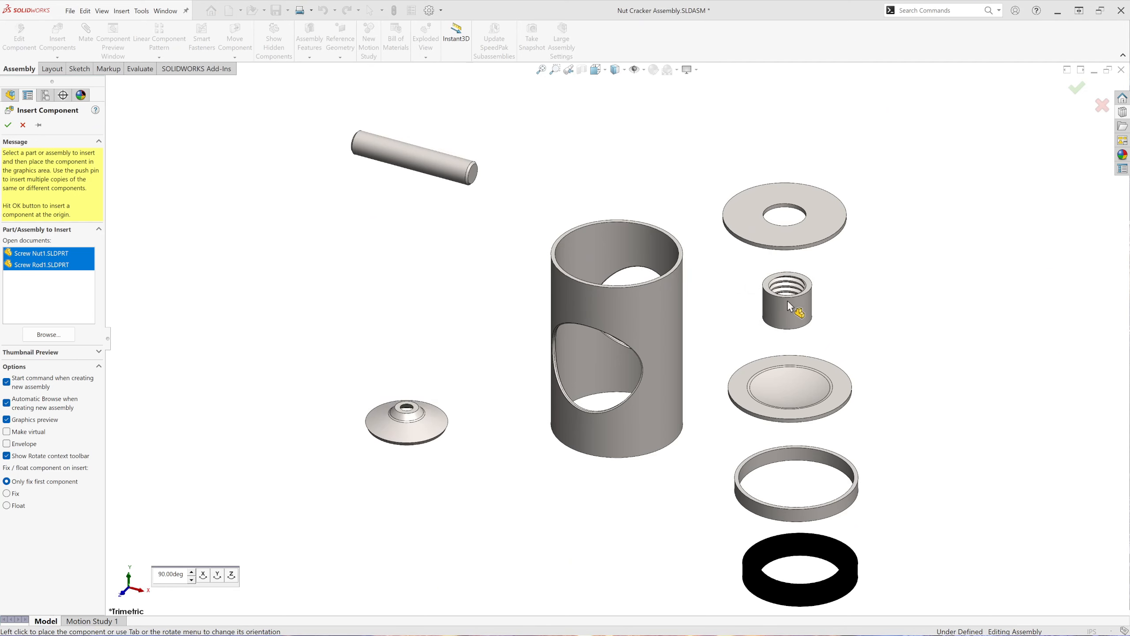
{"action": "left_click", "coordinate": [788, 301]}
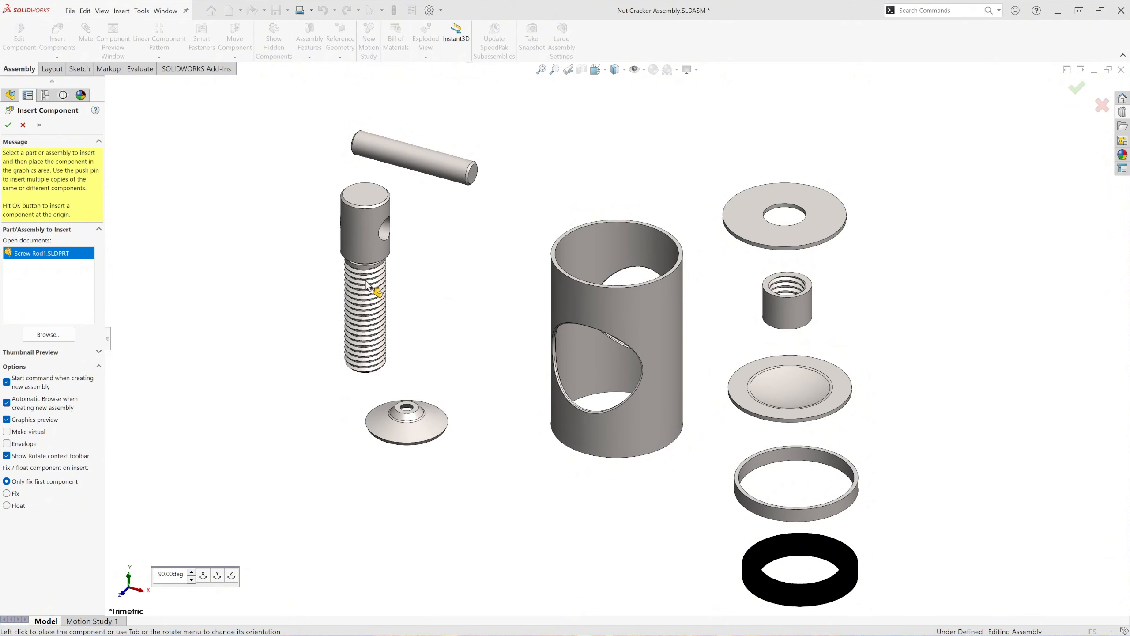
{"action": "left_click", "coordinate": [366, 284]}
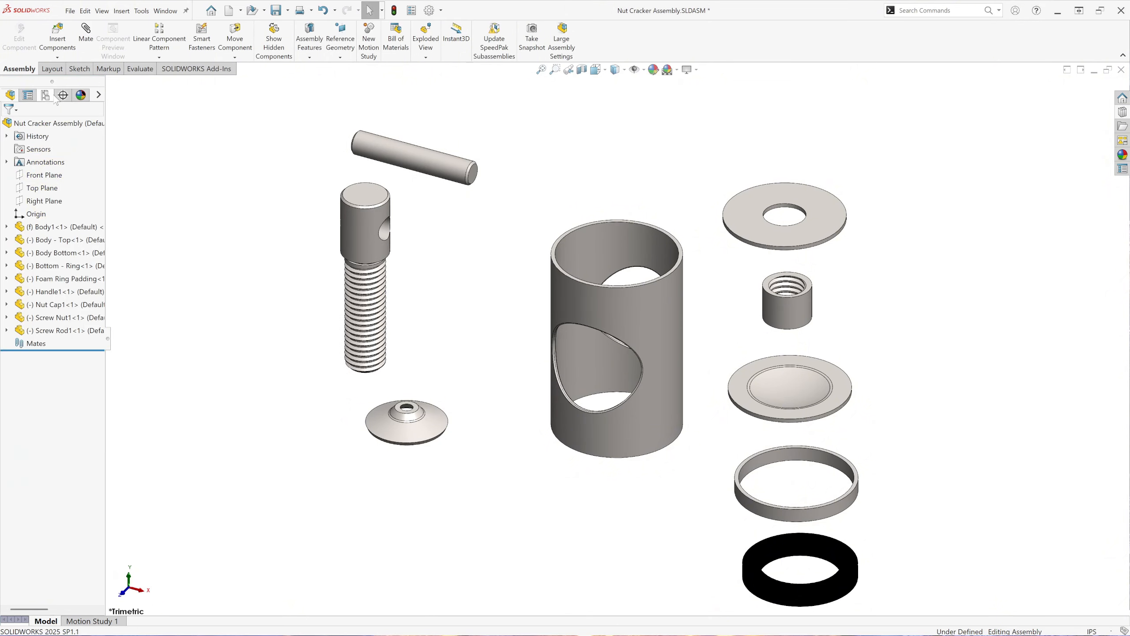
Step: Add a Profile Center mate with locked rotation between the top face of Screw Nut1 and the underside of Body - Top
{"action": "left_click", "coordinate": [86, 36]}
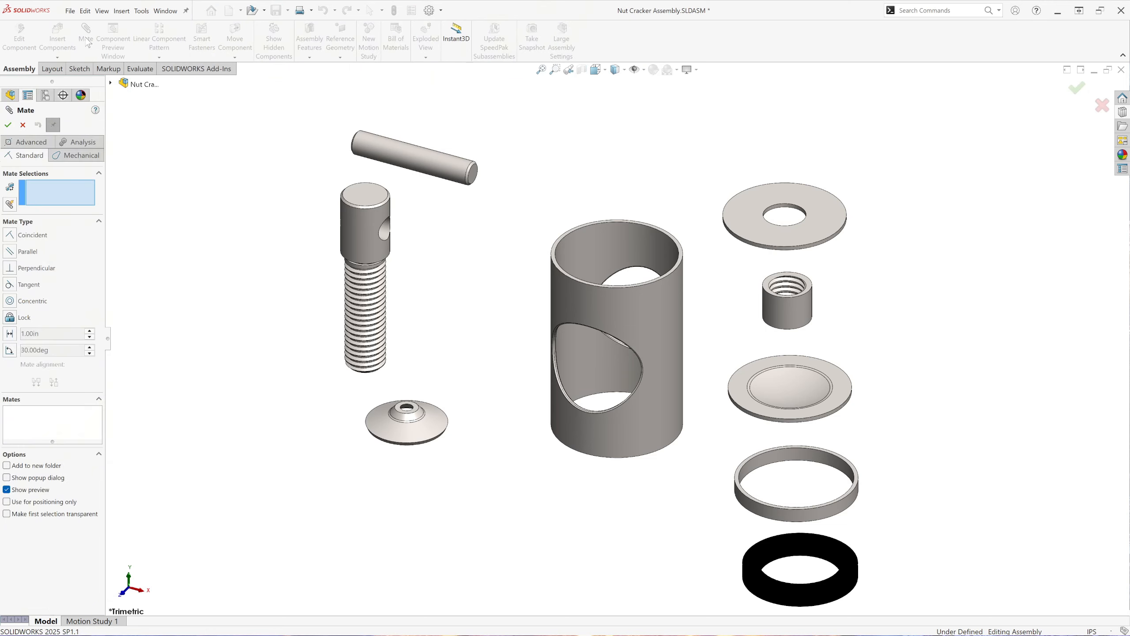
{"action": "left_click", "coordinate": [31, 142]}
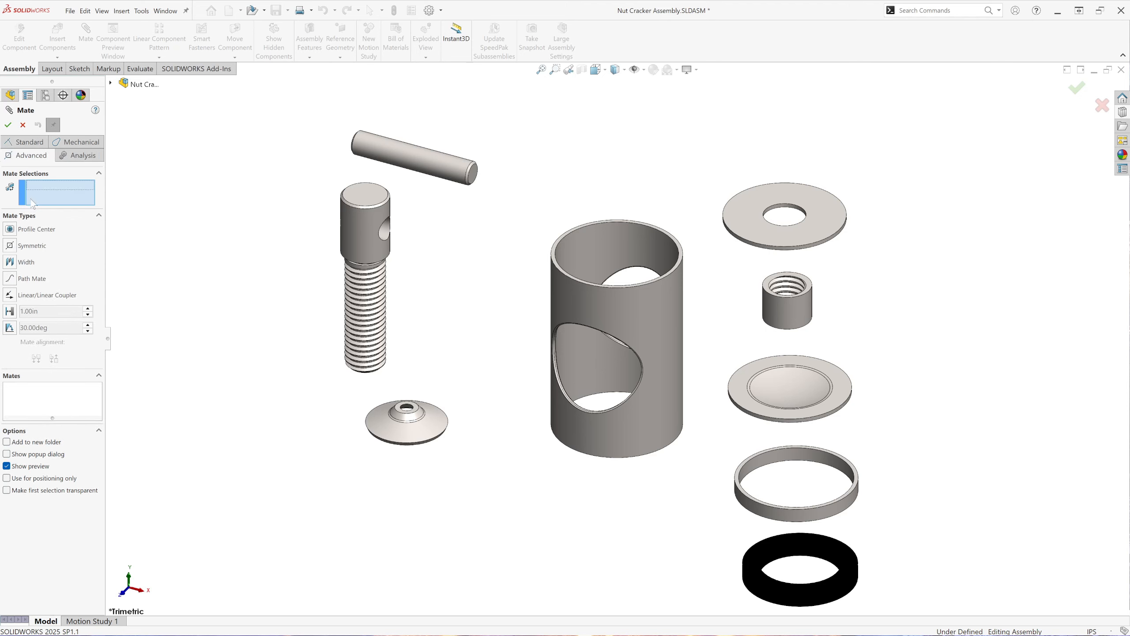
{"action": "left_click", "coordinate": [11, 229]}
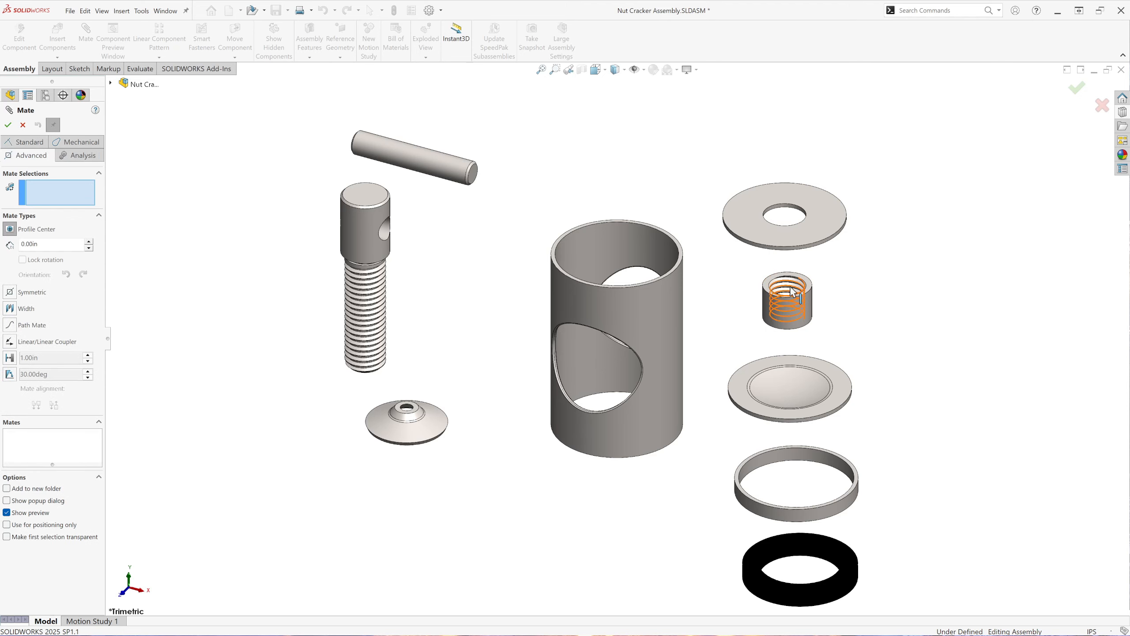
{"action": "scroll", "coordinate": [778, 285], "scroll_direction": "down", "scroll_amount": 5}
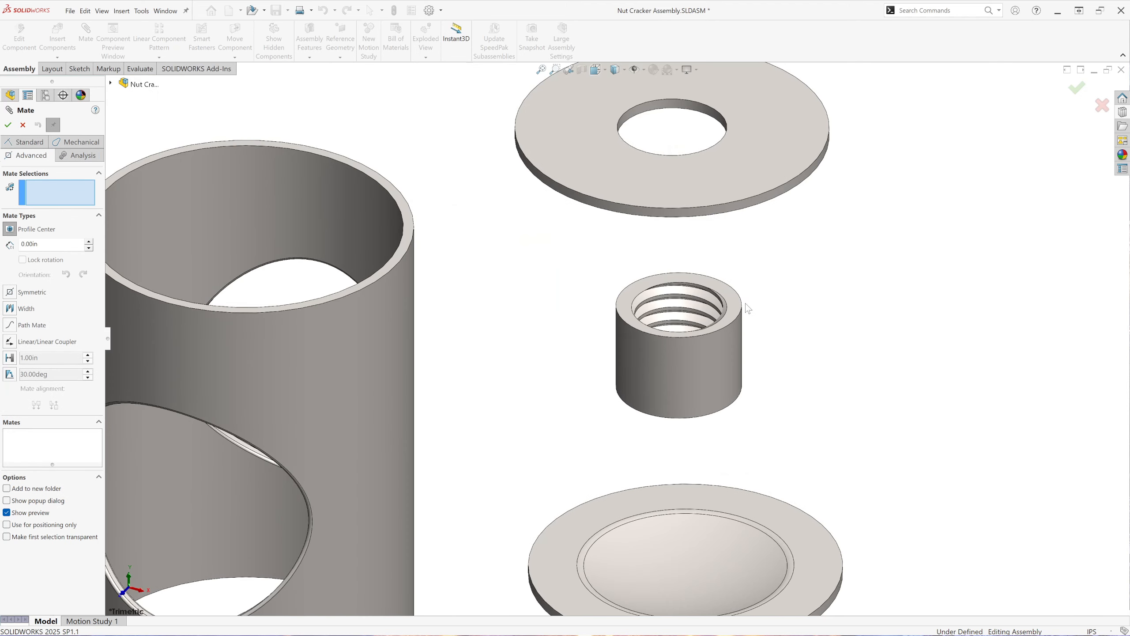
{"action": "left_click", "coordinate": [740, 307]}
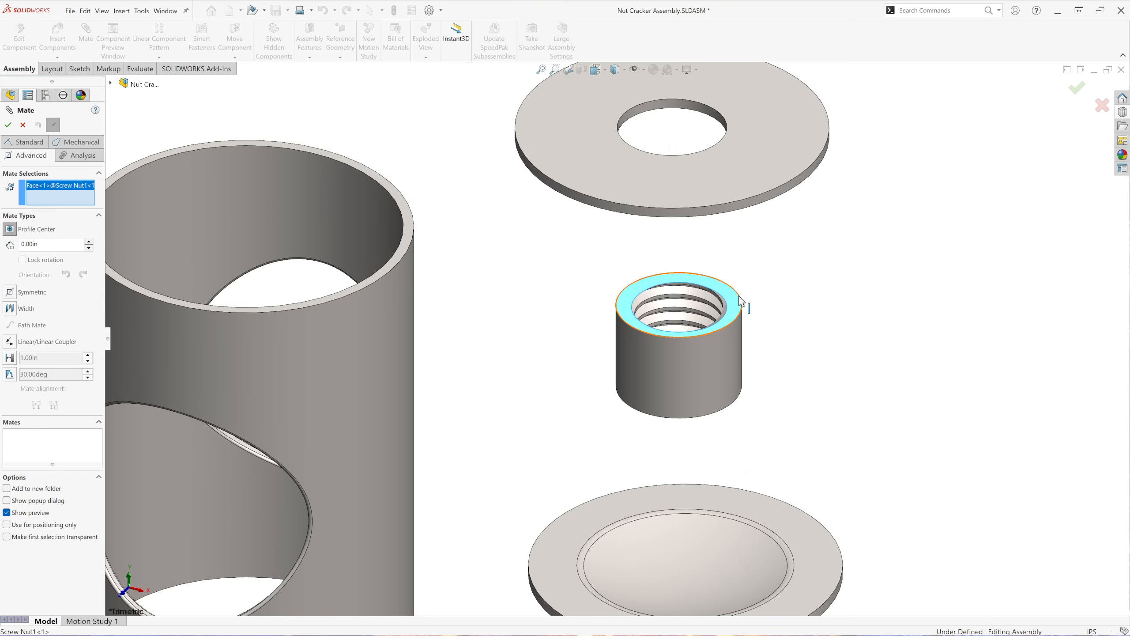
{"action": "middle_click_drag", "start_coordinate": [740, 302], "coordinate": [680, 131]}
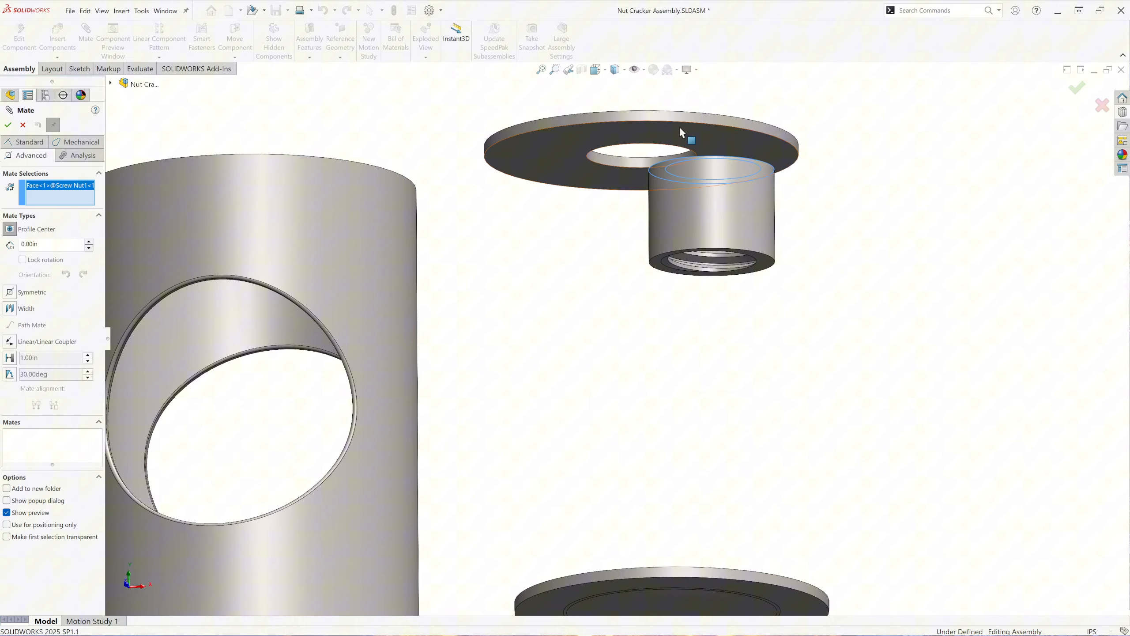
{"action": "left_click", "coordinate": [563, 147]}
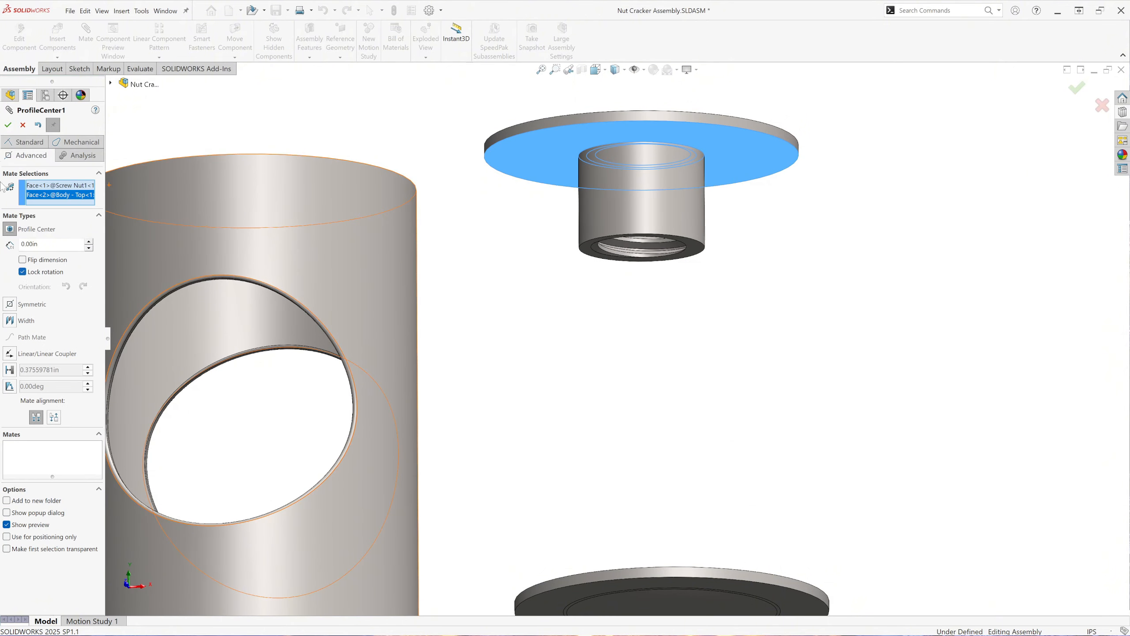
{"action": "left_click", "coordinate": [7, 125]}
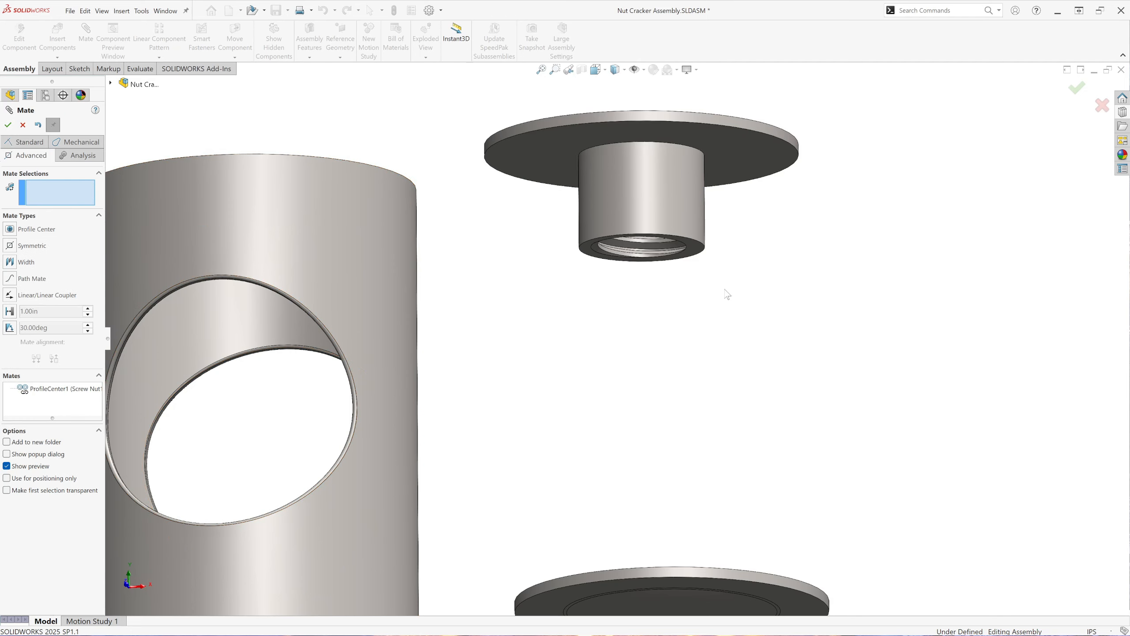
Step: Add a Profile Center mate with locked rotation between the upper face of Body - Top and the top rim face of Body1
{"action": "middle_click_drag", "start_coordinate": [546, 207], "coordinate": [581, 265]}
{"action": "scroll", "coordinate": [589, 289], "scroll_direction": "up", "scroll_amount": 4}
{"action": "scroll", "coordinate": [451, 154], "scroll_direction": "down", "scroll_amount": 2}
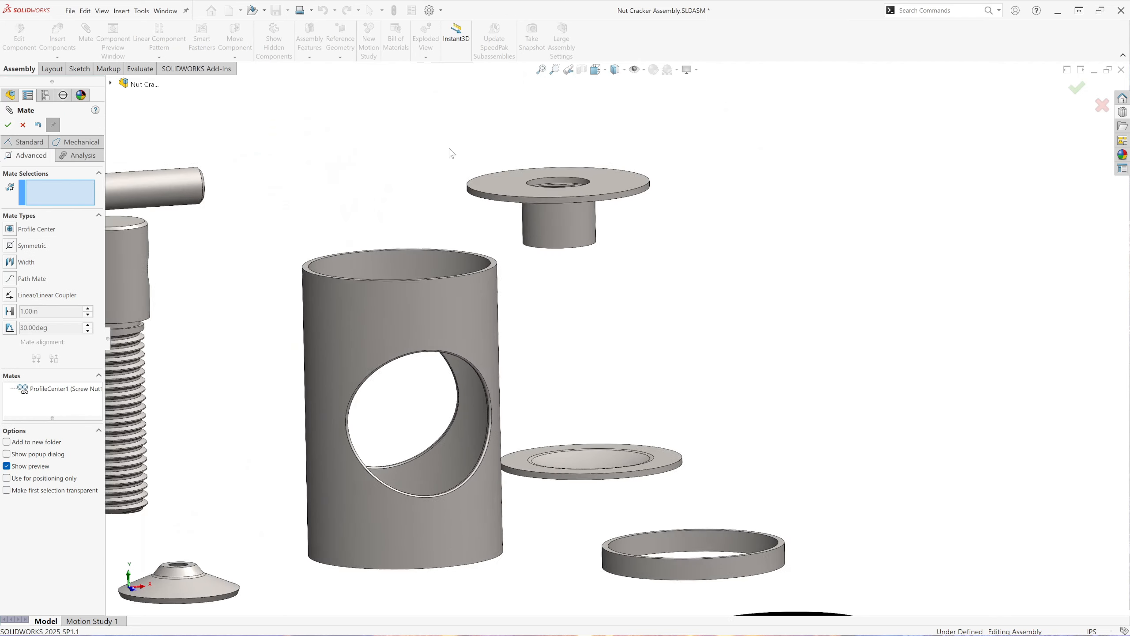
{"action": "middle_click_drag", "start_coordinate": [451, 156], "coordinate": [460, 191]}
{"action": "scroll", "coordinate": [494, 269], "scroll_direction": "up", "scroll_amount": 3}
{"action": "scroll", "coordinate": [508, 283], "scroll_direction": "down", "scroll_amount": 3}
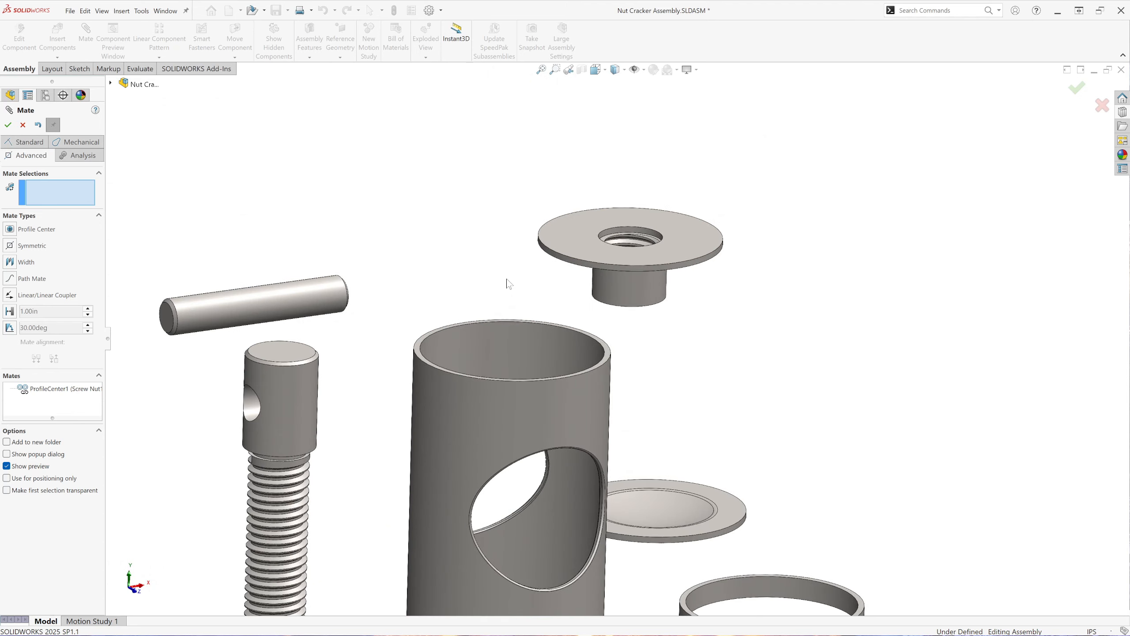
{"action": "left_click", "coordinate": [13, 230]}
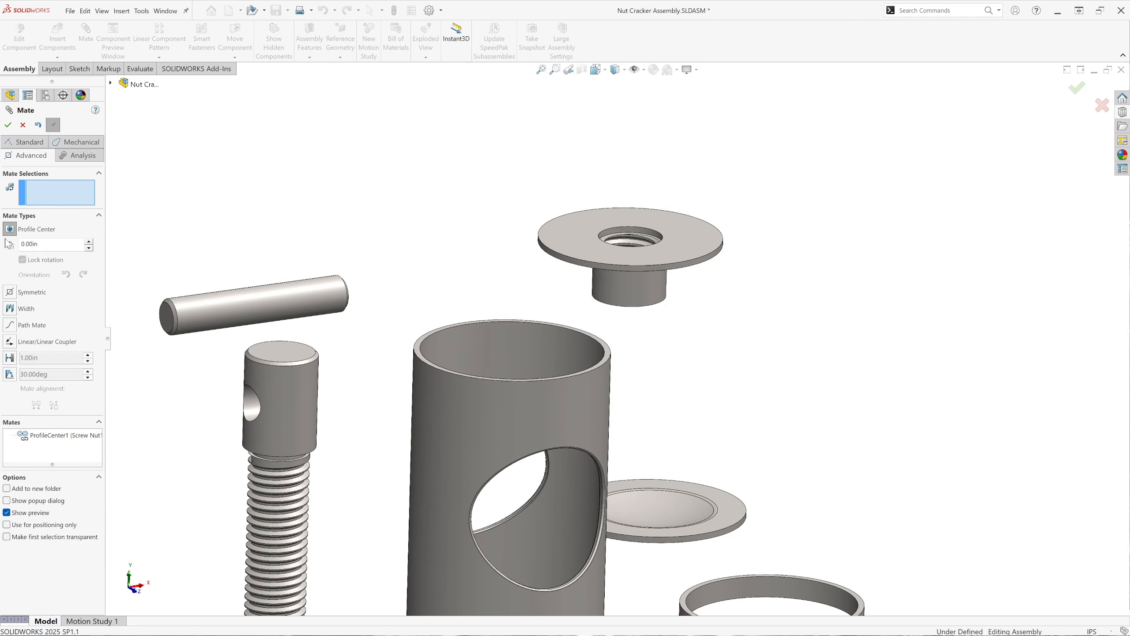
{"action": "left_click", "coordinate": [565, 244]}
{"action": "scroll", "coordinate": [432, 356], "scroll_direction": "down", "scroll_amount": 3}
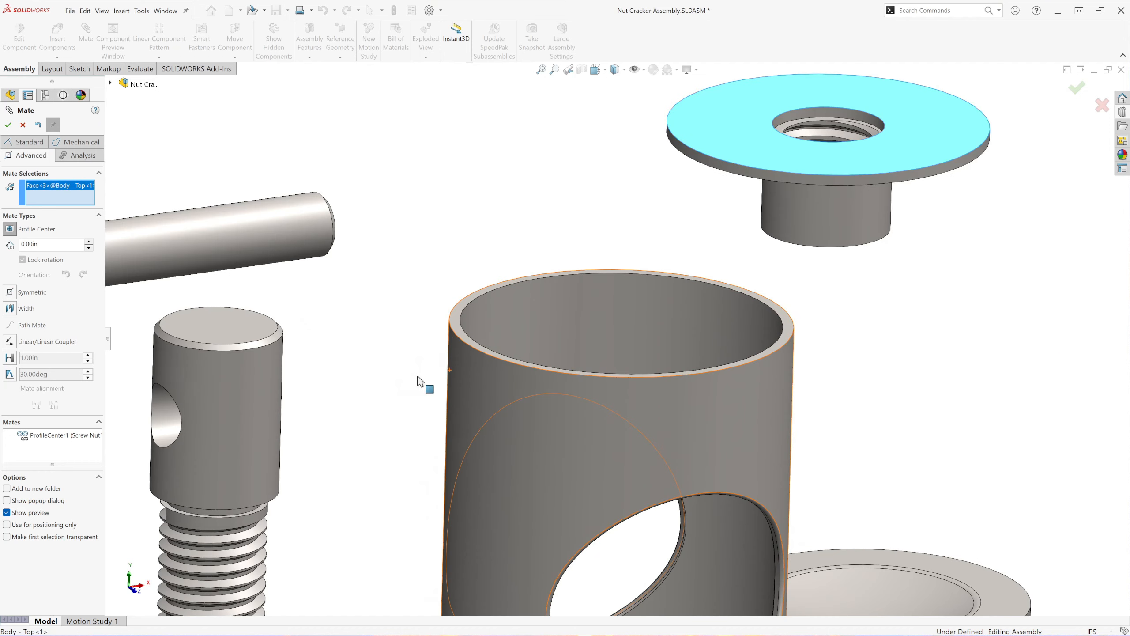
{"action": "left_click", "coordinate": [457, 327]}
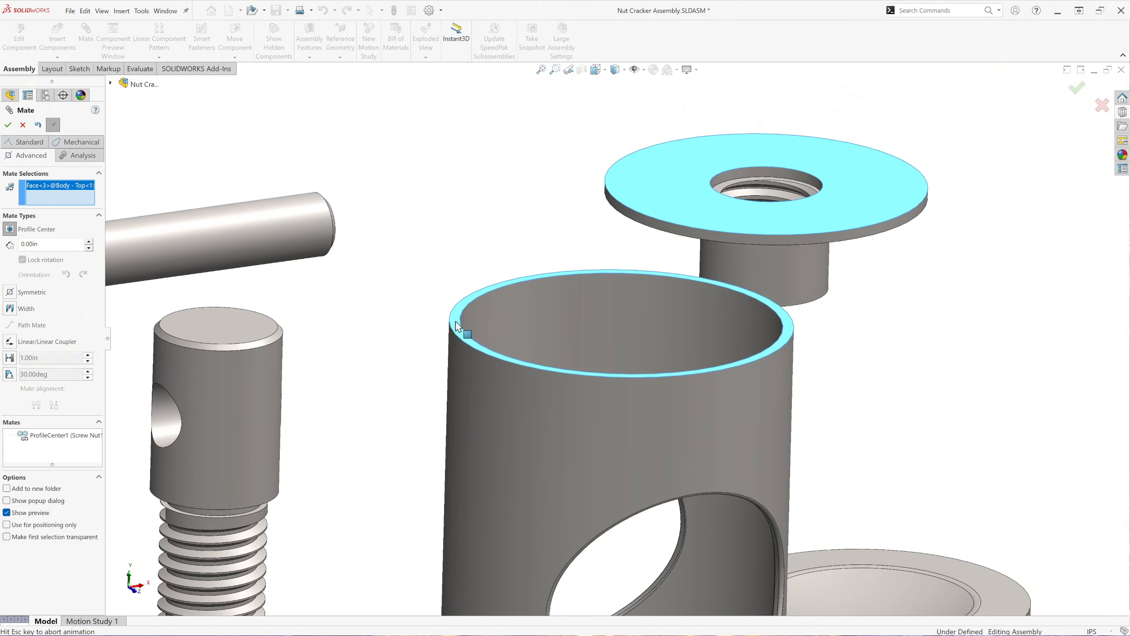
{"action": "left_click", "coordinate": [8, 124]}
Step: Add a Profile Center mate with locked rotation between the bottom rim face of Body1 and the bottom face of Bottom - Ring
{"action": "scroll", "coordinate": [732, 392], "scroll_direction": "up", "scroll_amount": 5}
{"action": "scroll", "coordinate": [676, 458], "scroll_direction": "down", "scroll_amount": 3}
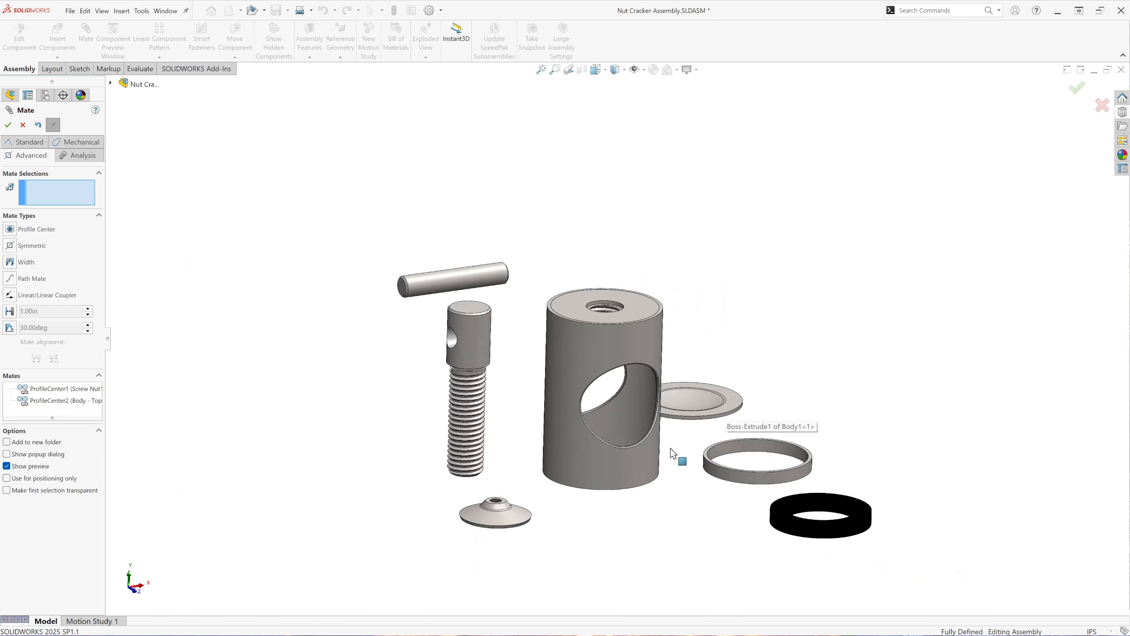
{"action": "left_click", "coordinate": [13, 229]}
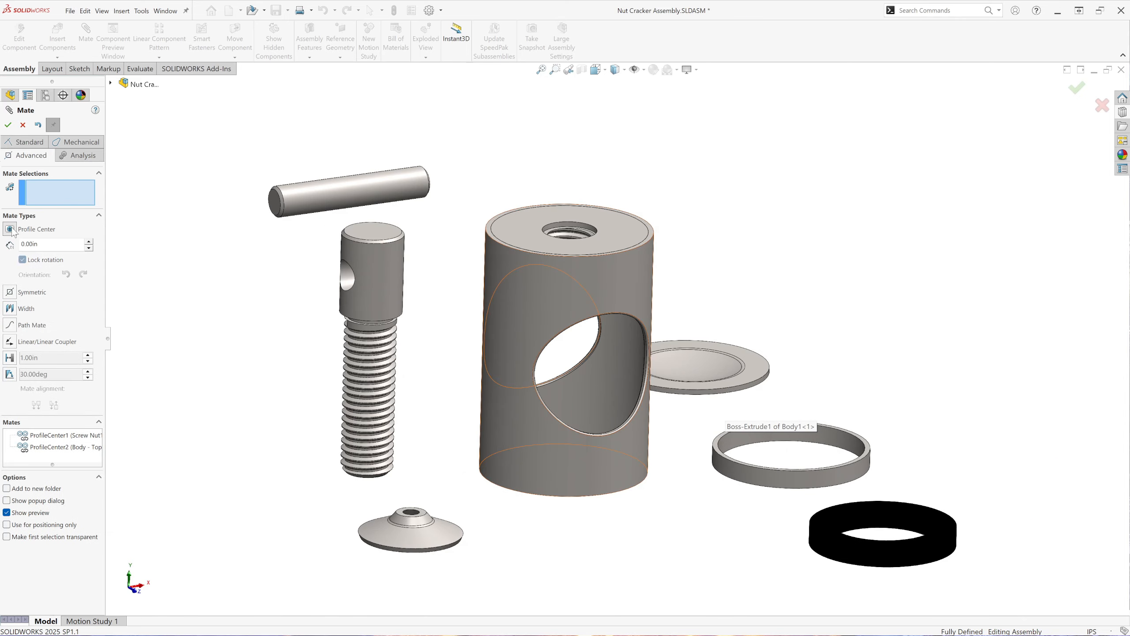
{"action": "scroll", "coordinate": [704, 491], "scroll_direction": "down", "scroll_amount": 1}
{"action": "middle_click_drag", "start_coordinate": [517, 541], "coordinate": [565, 428]}
{"action": "scroll", "coordinate": [418, 537], "scroll_direction": "down", "scroll_amount": 3}
{"action": "left_click", "coordinate": [430, 468]}
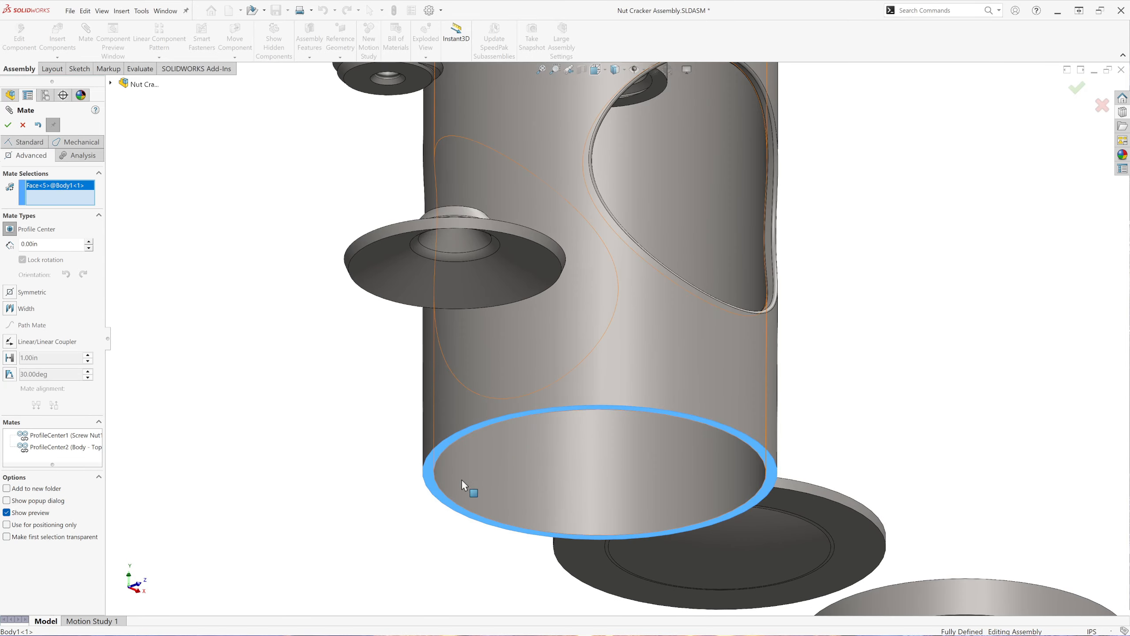
{"action": "scroll", "coordinate": [463, 479], "scroll_direction": "up", "scroll_amount": 3}
{"action": "scroll", "coordinate": [725, 511], "scroll_direction": "down", "scroll_amount": 2}
{"action": "scroll", "coordinate": [724, 512], "scroll_direction": "down", "scroll_amount": 2}
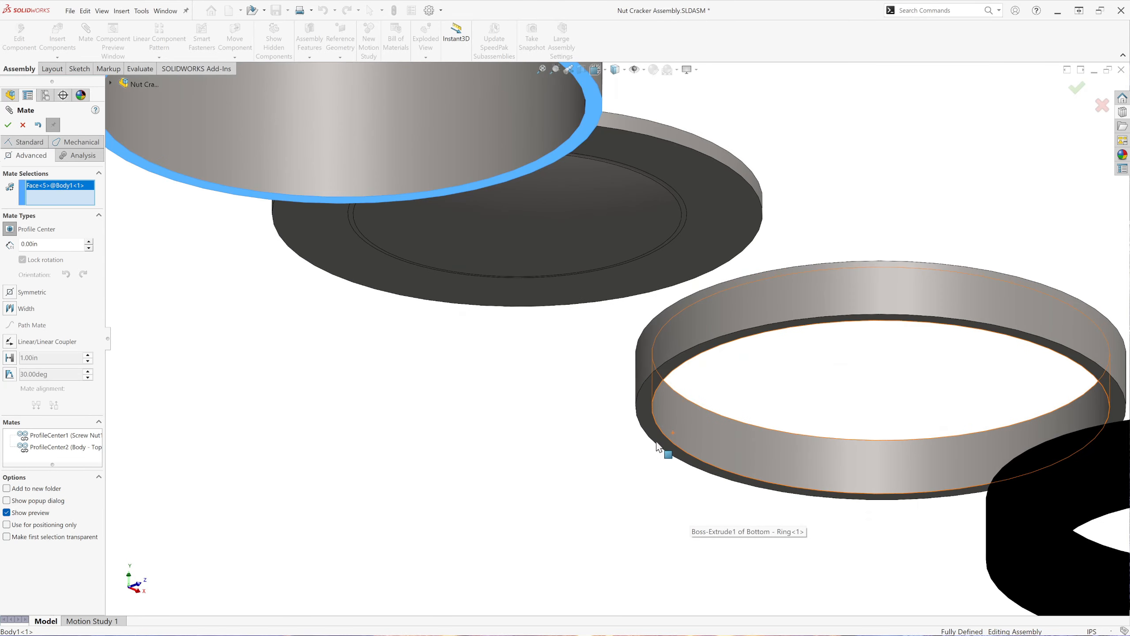
{"action": "left_click", "coordinate": [648, 417]}
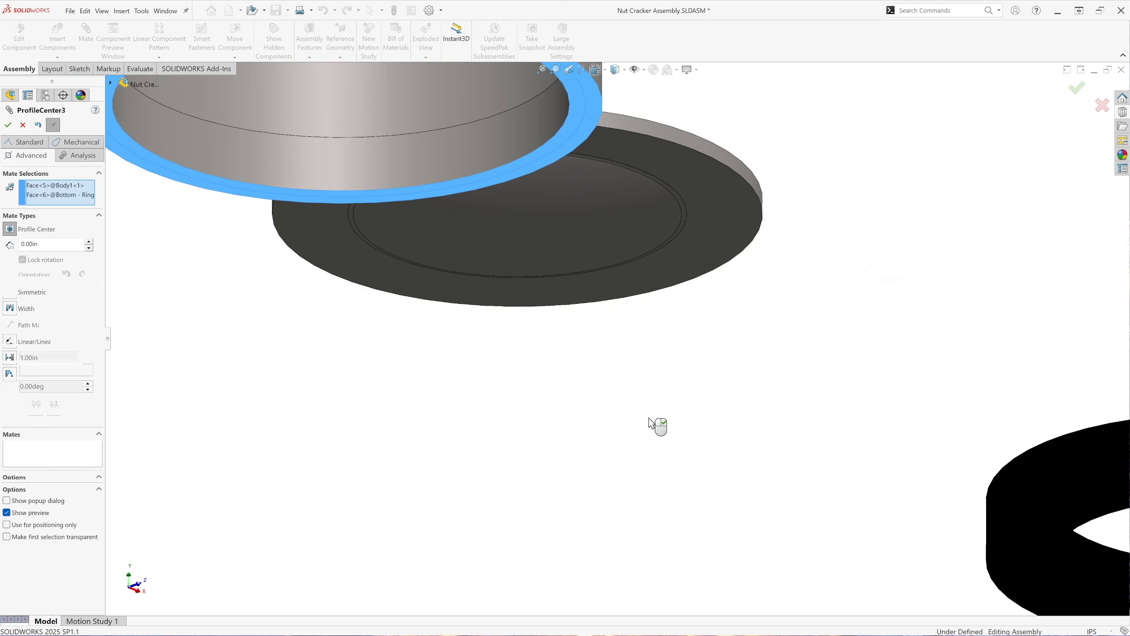
{"action": "left_click", "coordinate": [8, 125]}
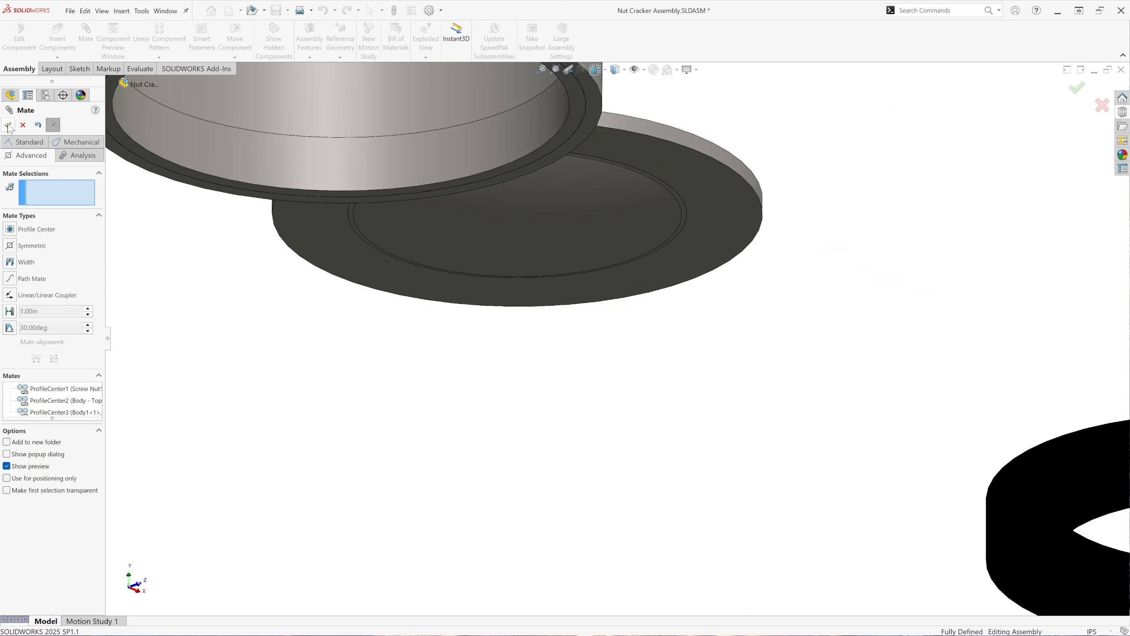
{"action": "scroll", "coordinate": [641, 463], "scroll_direction": "up", "scroll_amount": 3}
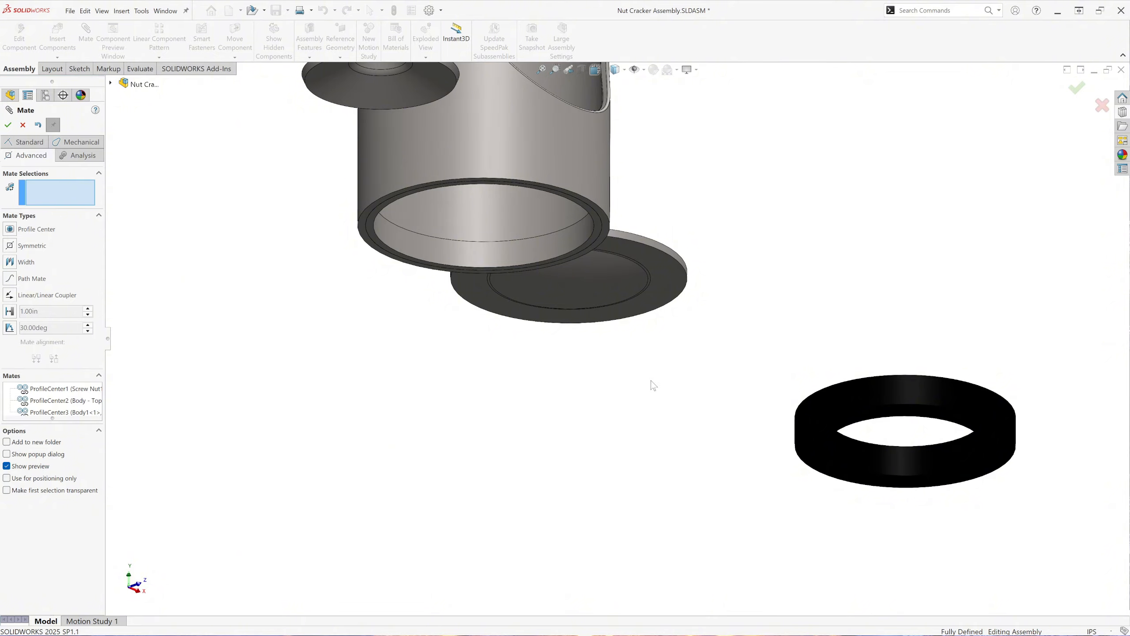
Step: Add a Profile Center mate between the underside flange face of Body Bottom and the upper face of Bottom - Ring inside Body1
{"action": "scroll", "coordinate": [641, 391], "scroll_direction": "up", "scroll_amount": 3}
{"action": "scroll", "coordinate": [556, 338], "scroll_direction": "down", "scroll_amount": 4}
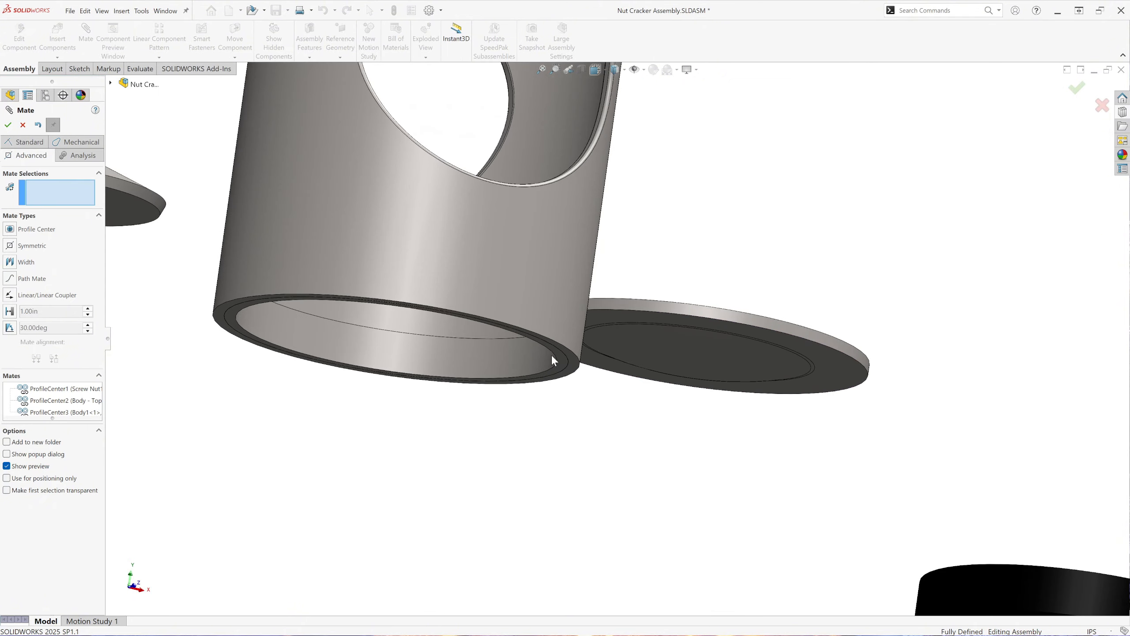
{"action": "left_click", "coordinate": [5, 229]}
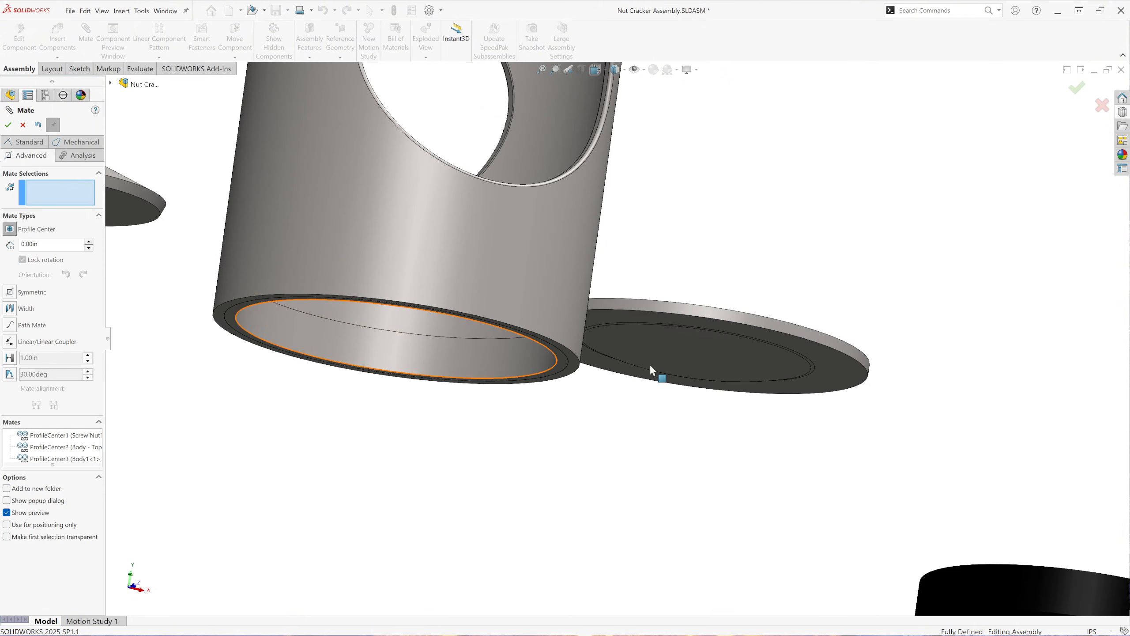
{"action": "left_click", "coordinate": [836, 376]}
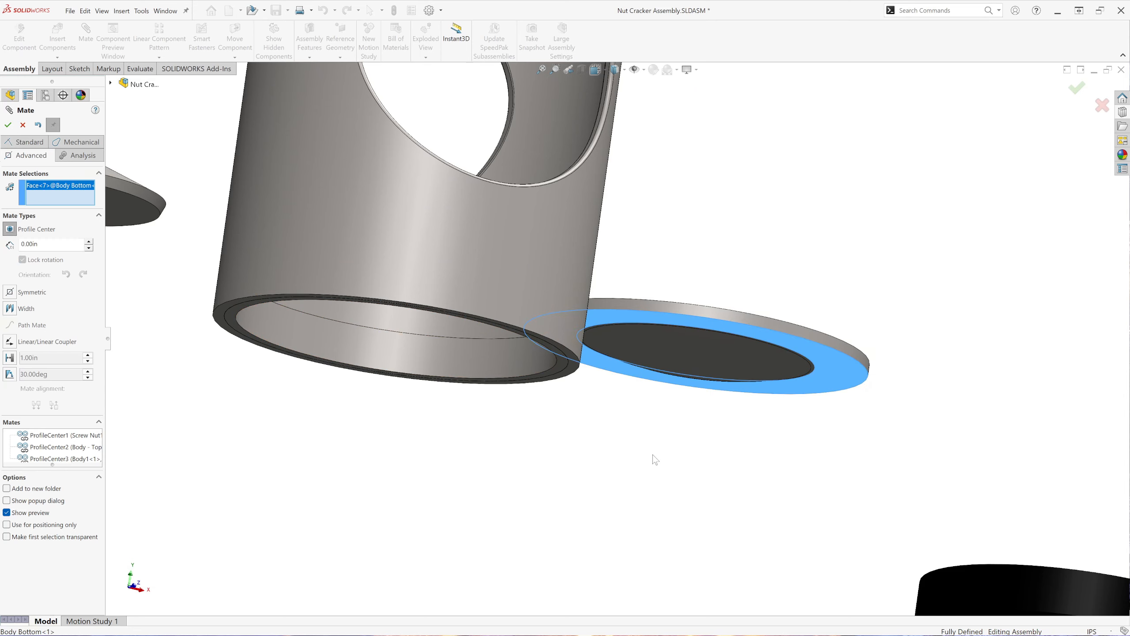
{"action": "scroll", "coordinate": [507, 264], "scroll_direction": "up", "scroll_amount": 3}
{"action": "middle_click_drag", "start_coordinate": [509, 265], "coordinate": [479, 404]}
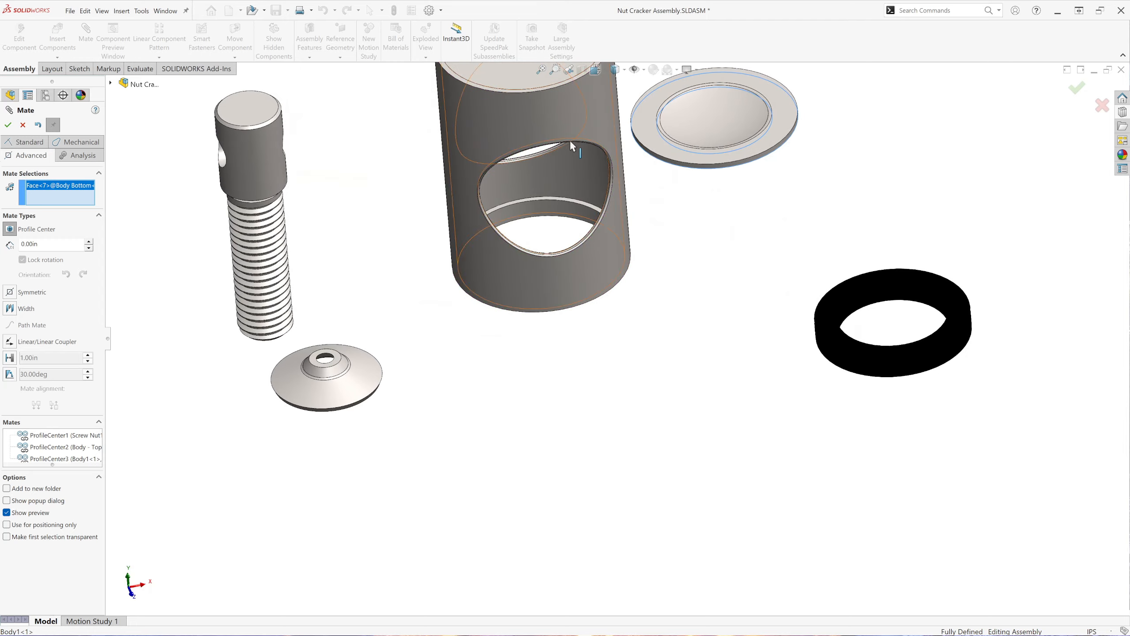
{"action": "scroll", "coordinate": [519, 242], "scroll_direction": "down", "scroll_amount": 5}
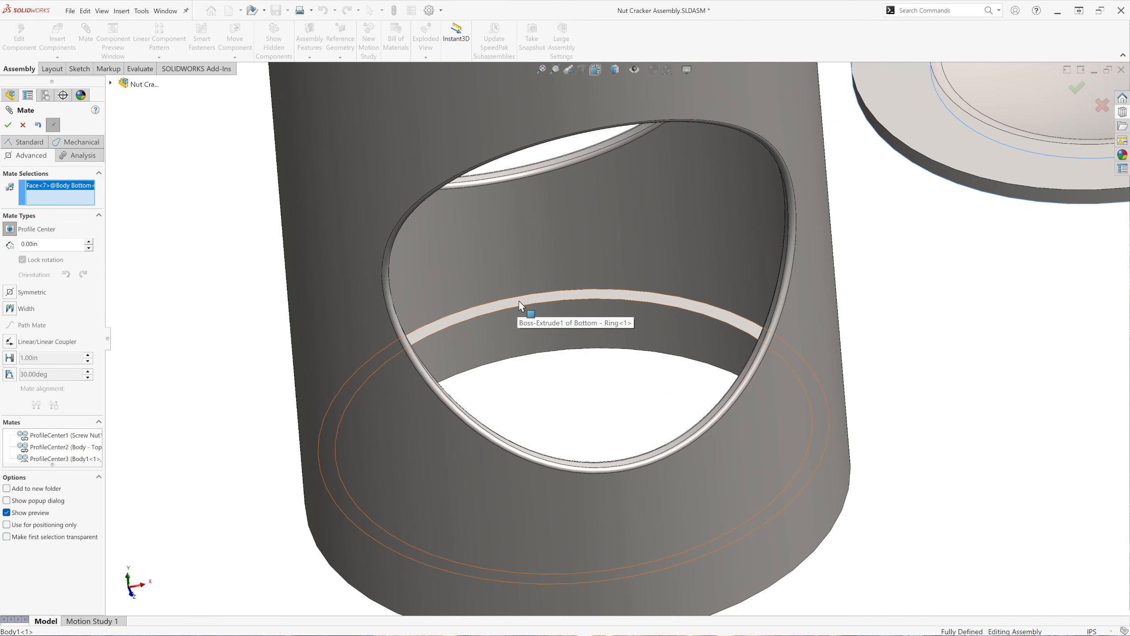
{"action": "left_click", "coordinate": [519, 302]}
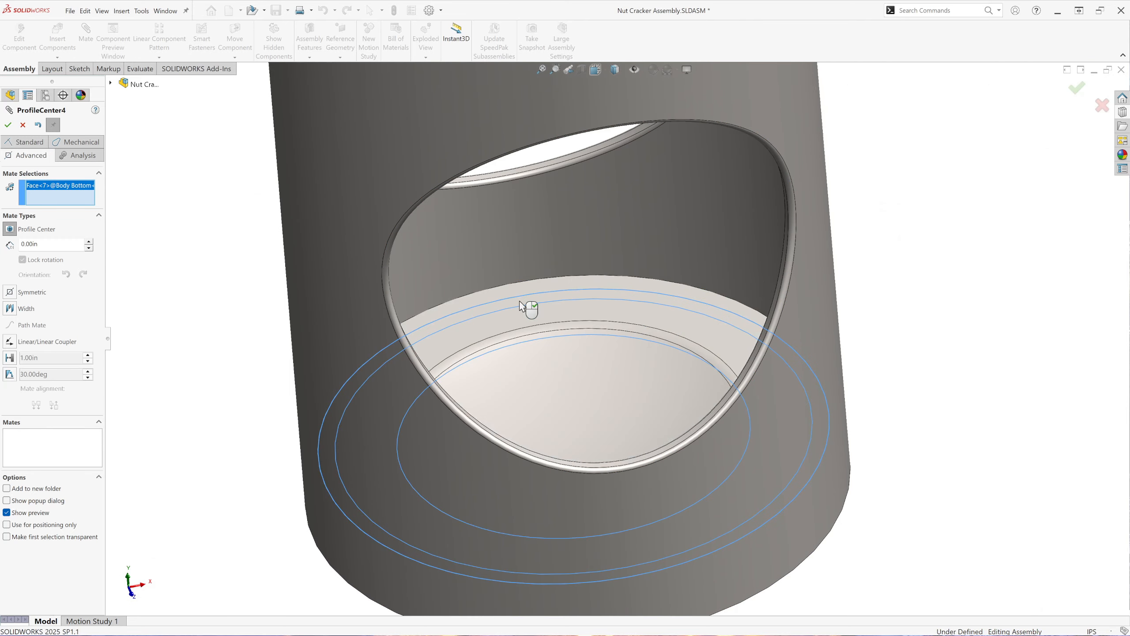
{"action": "left_click", "coordinate": [8, 124]}
Step: Add a Profile Center mate with locked rotation between the underside flange face of Body Bottom and the top face of Foam Ring Padding
{"action": "scroll", "coordinate": [711, 368], "scroll_direction": "up", "scroll_amount": 6}
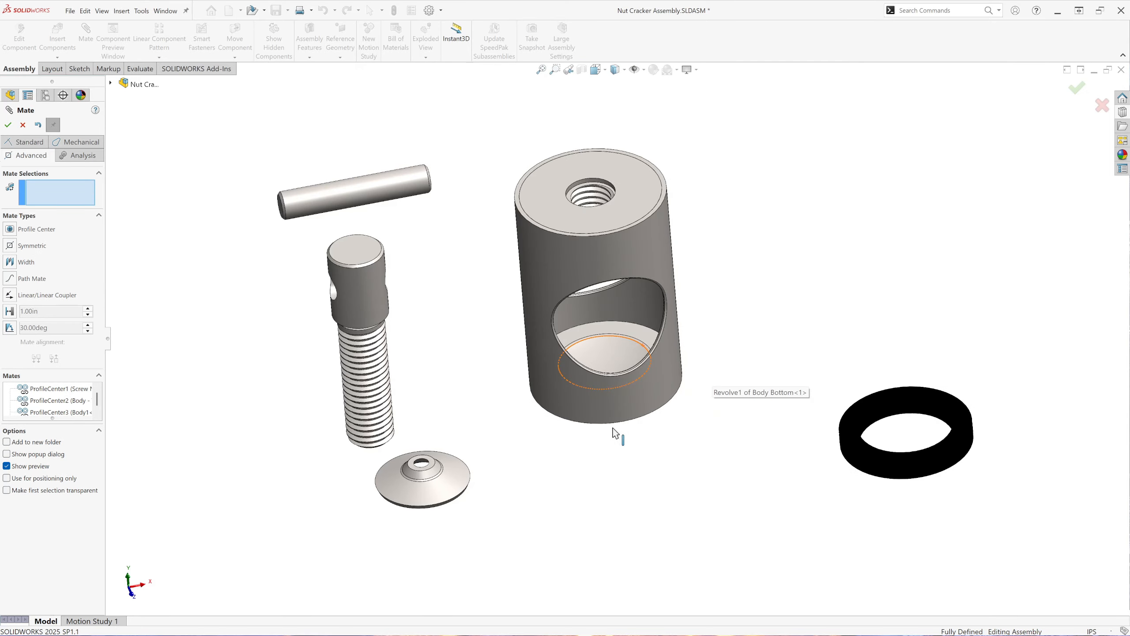
{"action": "middle_click_drag", "start_coordinate": [614, 434], "coordinate": [598, 285]}
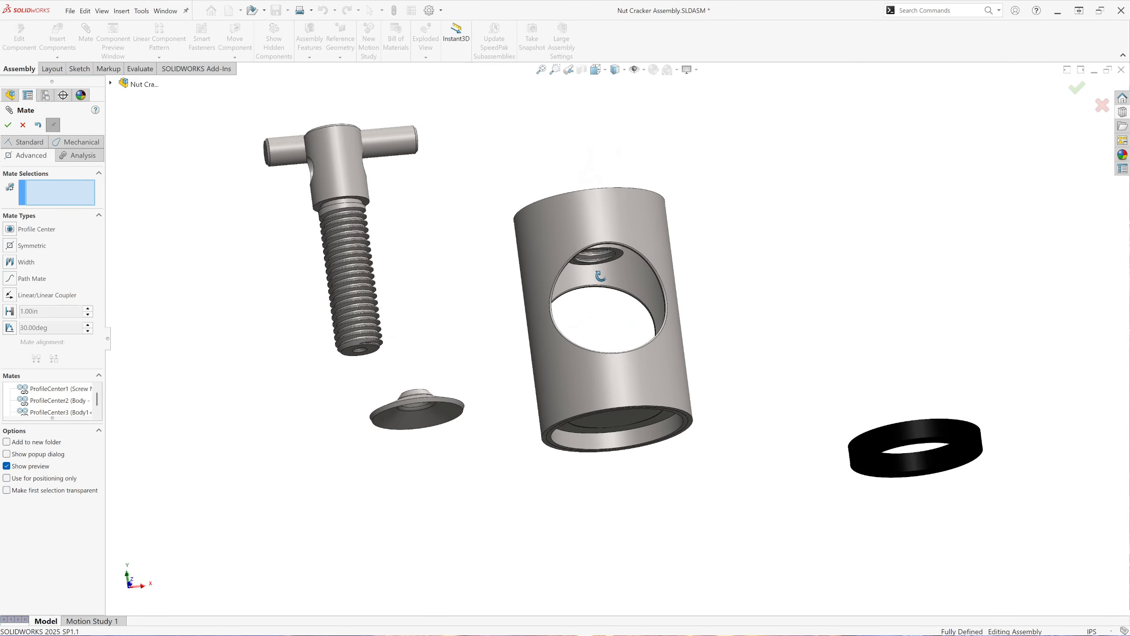
{"action": "left_click", "coordinate": [10, 230]}
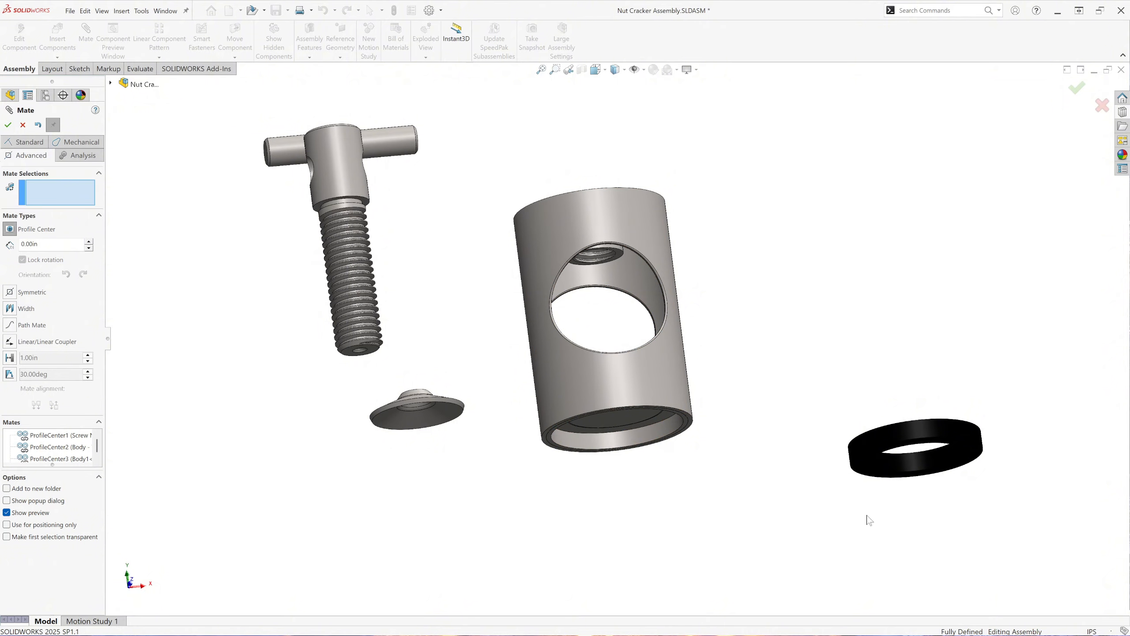
{"action": "scroll", "coordinate": [578, 445], "scroll_direction": "down", "scroll_amount": 5}
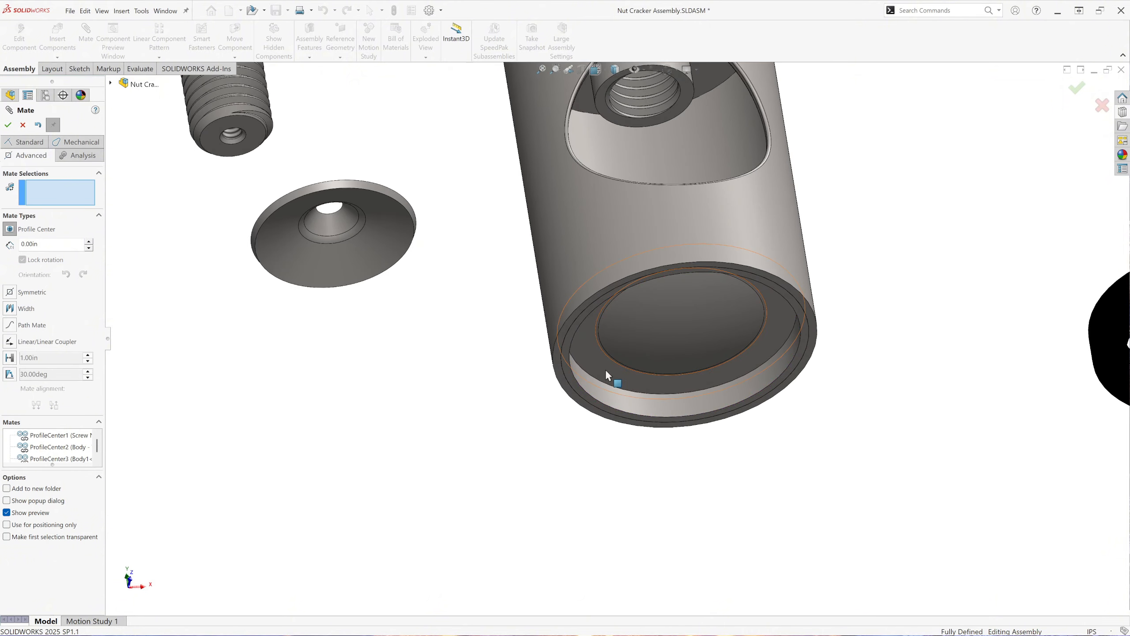
{"action": "left_click", "coordinate": [608, 373]}
{"action": "scroll", "coordinate": [769, 508], "scroll_direction": "up", "scroll_amount": 3}
{"action": "middle_click_drag", "start_coordinate": [879, 325], "coordinate": [874, 466]}
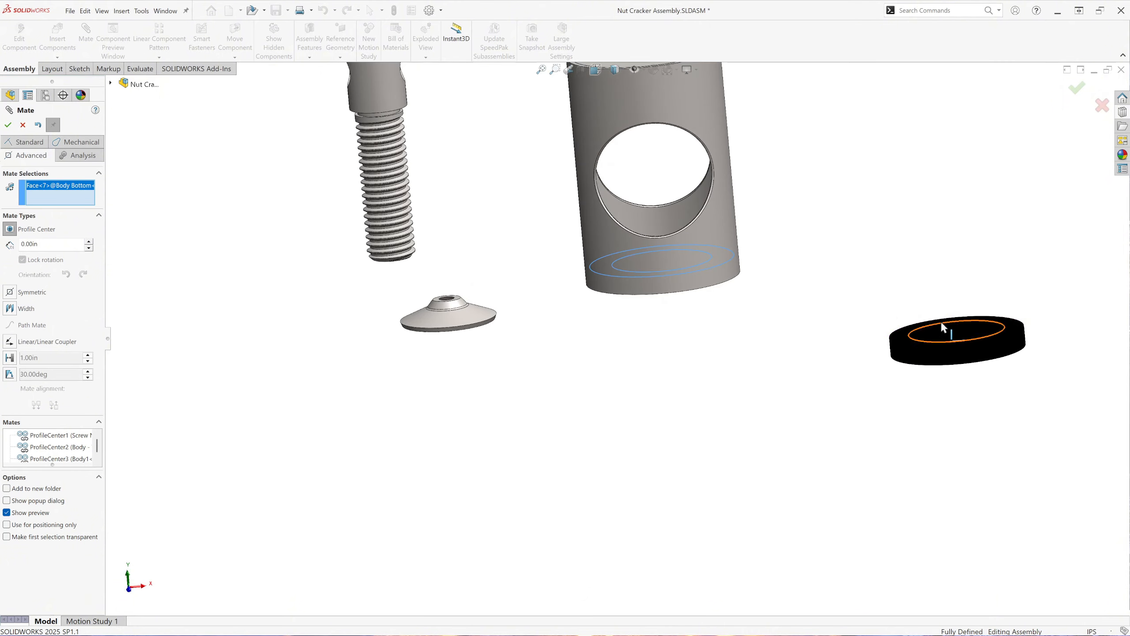
{"action": "scroll", "coordinate": [939, 319], "scroll_direction": "down", "scroll_amount": 4}
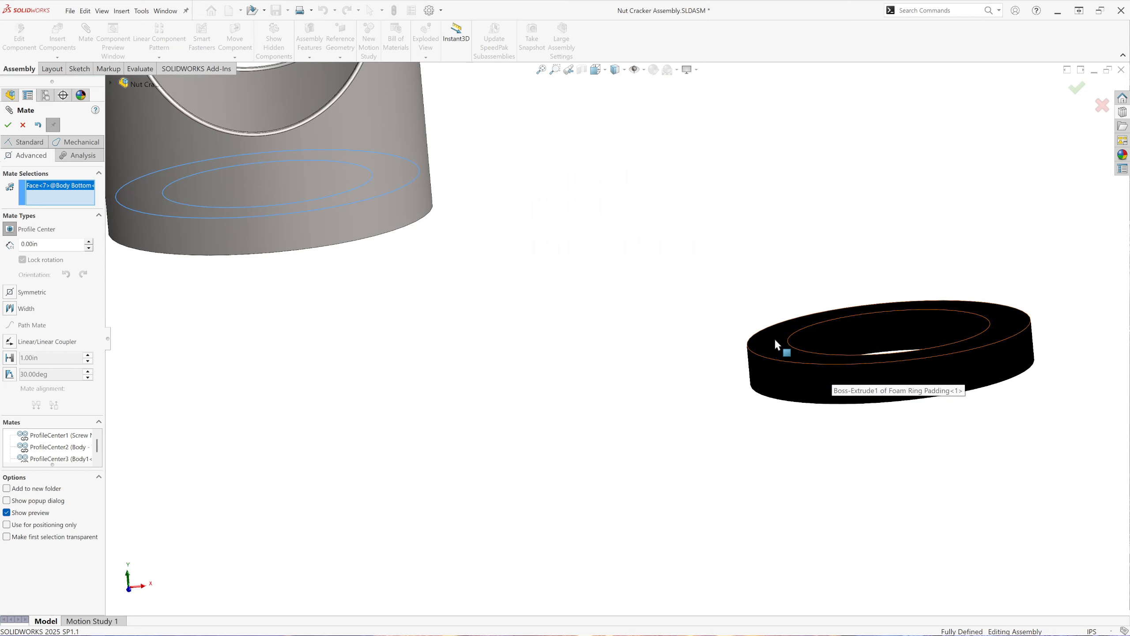
{"action": "left_click", "coordinate": [775, 340]}
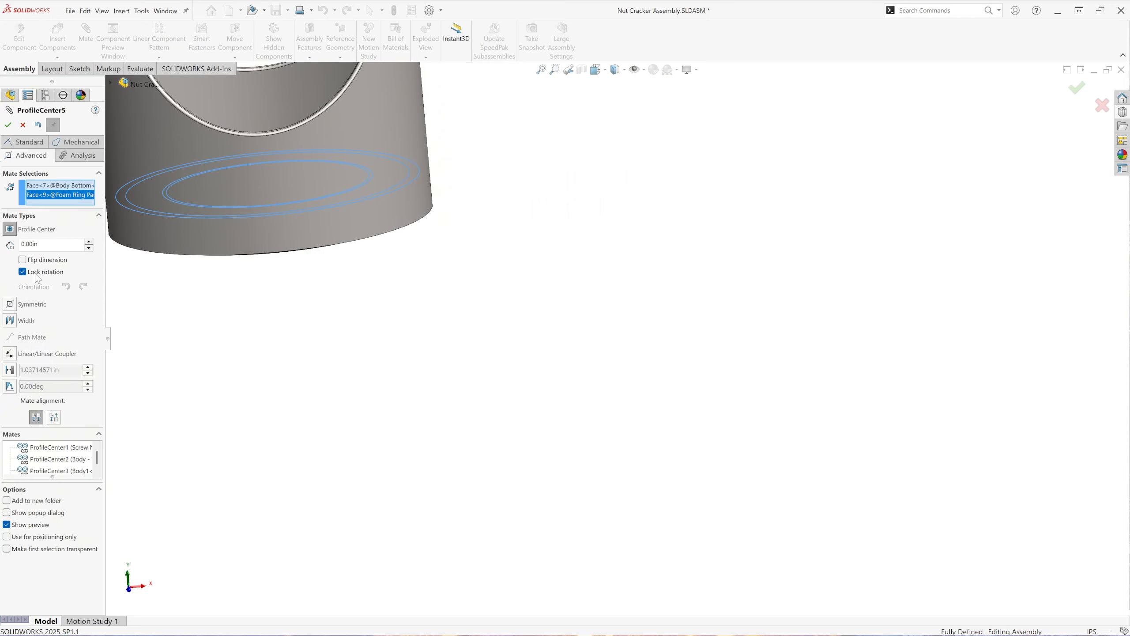
{"action": "left_click", "coordinate": [8, 124]}
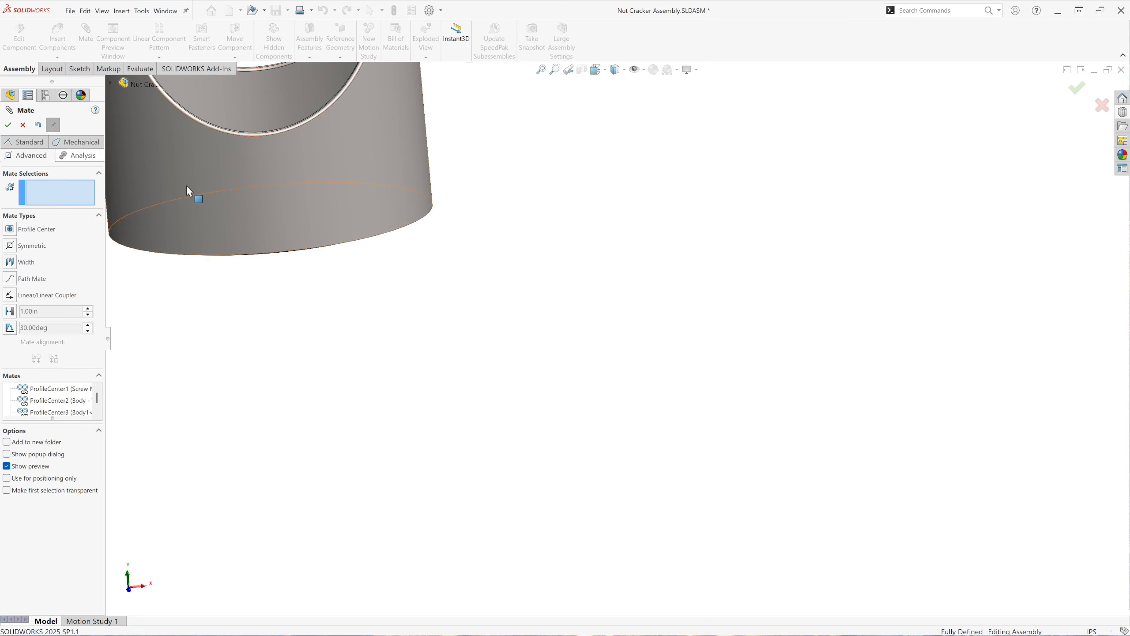
Step: Add a Profile Center mate with locked rotation between the top face of Nut Cap1 and the bottom end face of Screw Rod1
{"action": "scroll", "coordinate": [676, 423], "scroll_direction": "up", "scroll_amount": 3}
{"action": "scroll", "coordinate": [623, 347], "scroll_direction": "up", "scroll_amount": 3}
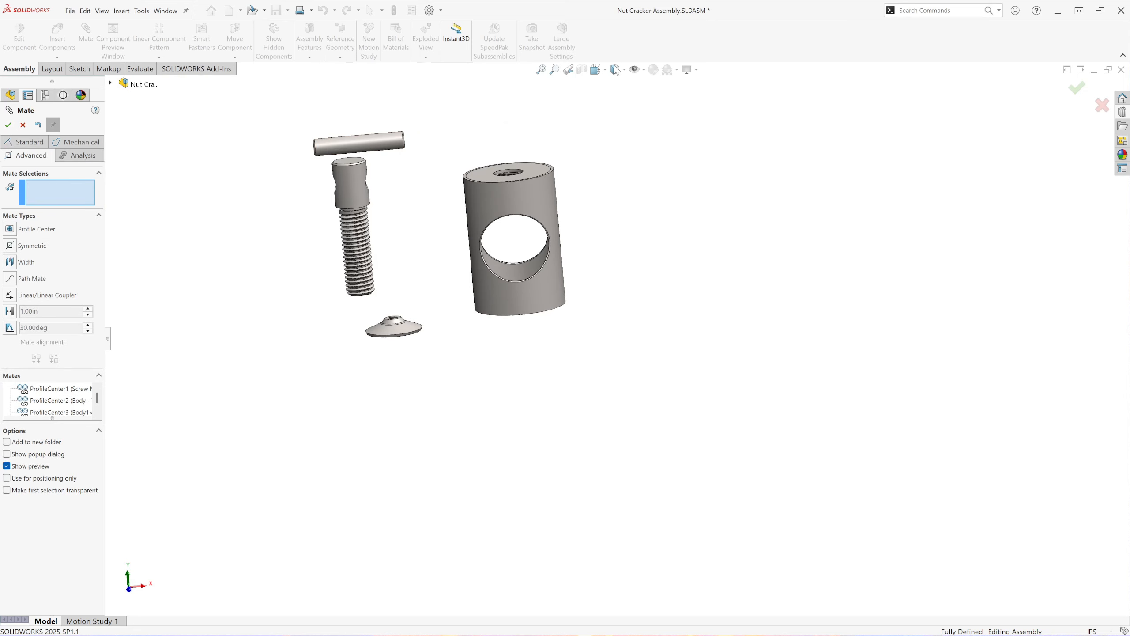
{"action": "left_click", "coordinate": [596, 69]}
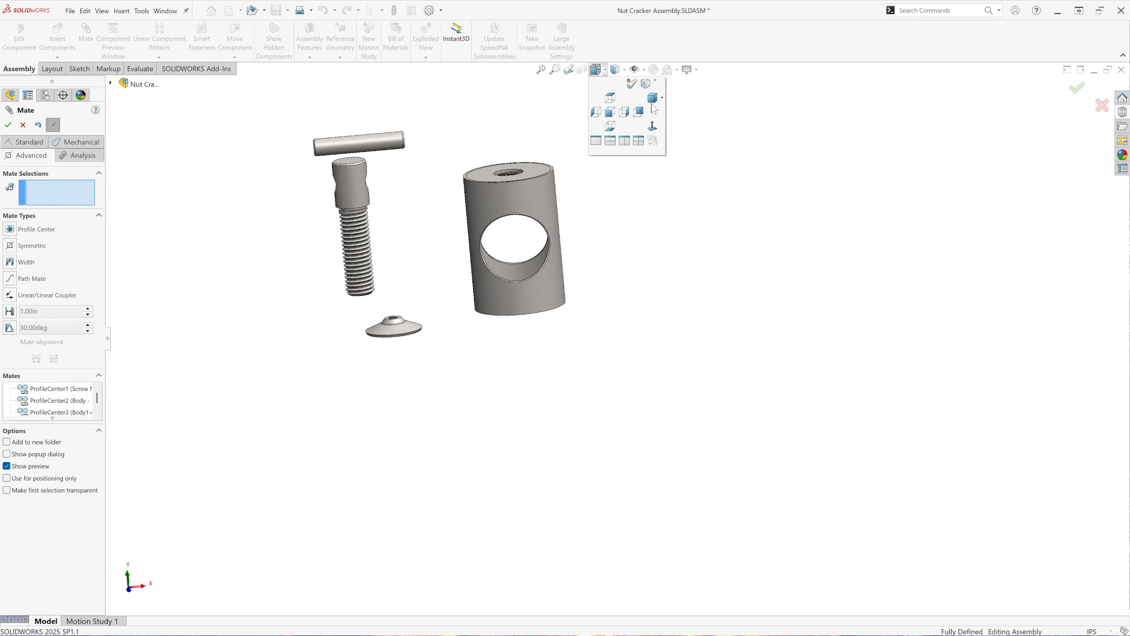
{"action": "left_click", "coordinate": [653, 98]}
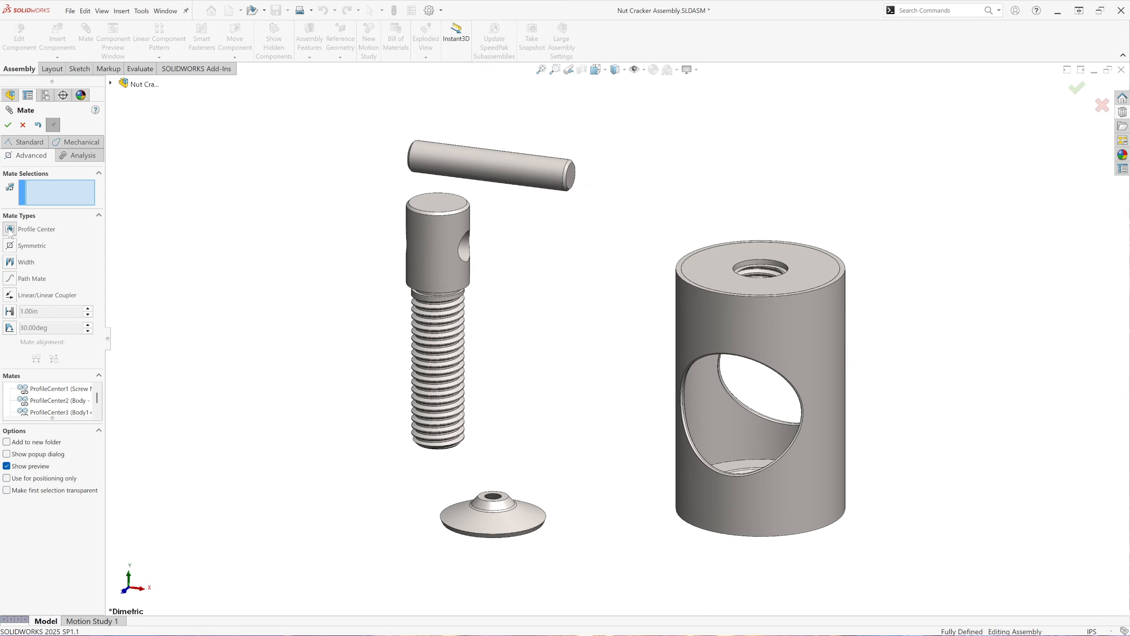
{"action": "left_click", "coordinate": [10, 229]}
{"action": "scroll", "coordinate": [489, 549], "scroll_direction": "down", "scroll_amount": 5}
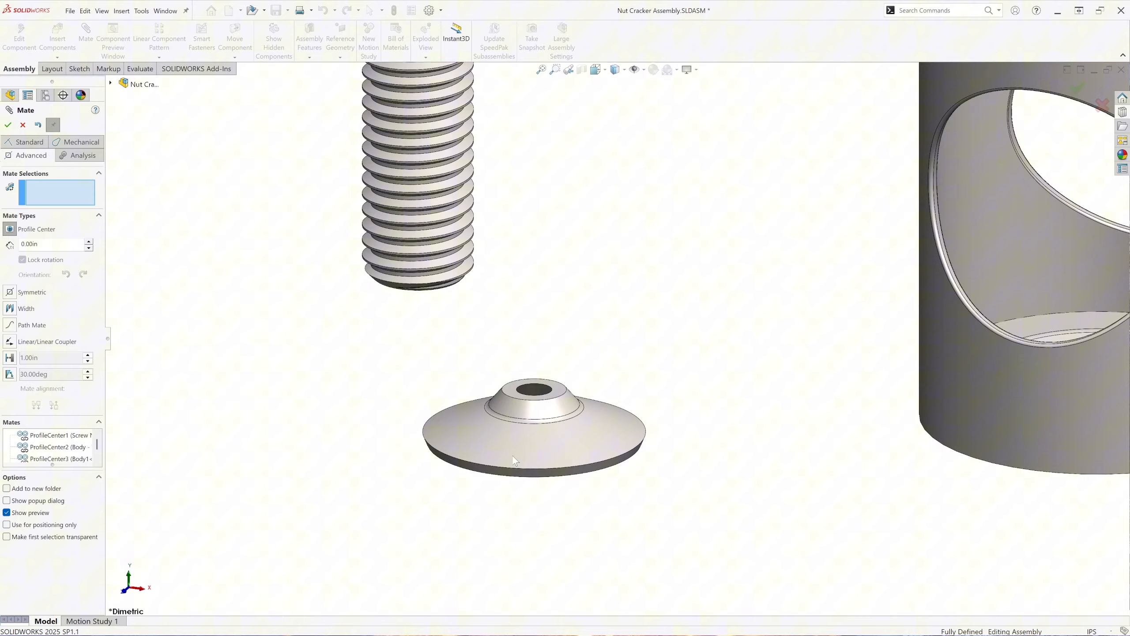
{"action": "left_click", "coordinate": [515, 396]}
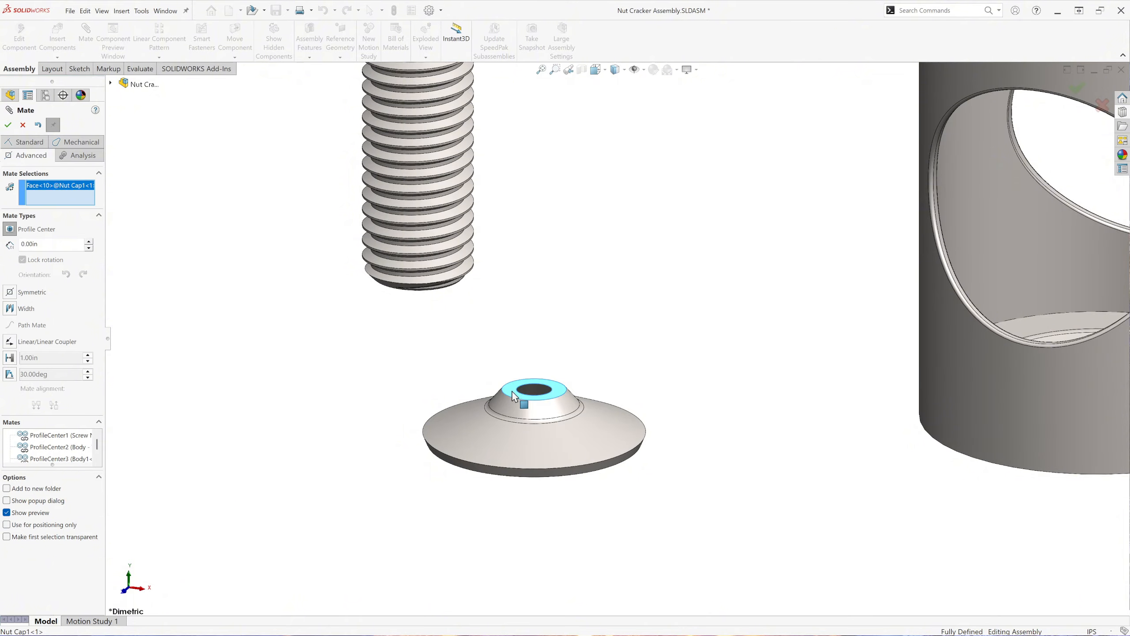
{"action": "middle_click_drag", "start_coordinate": [512, 395], "coordinate": [487, 220]}
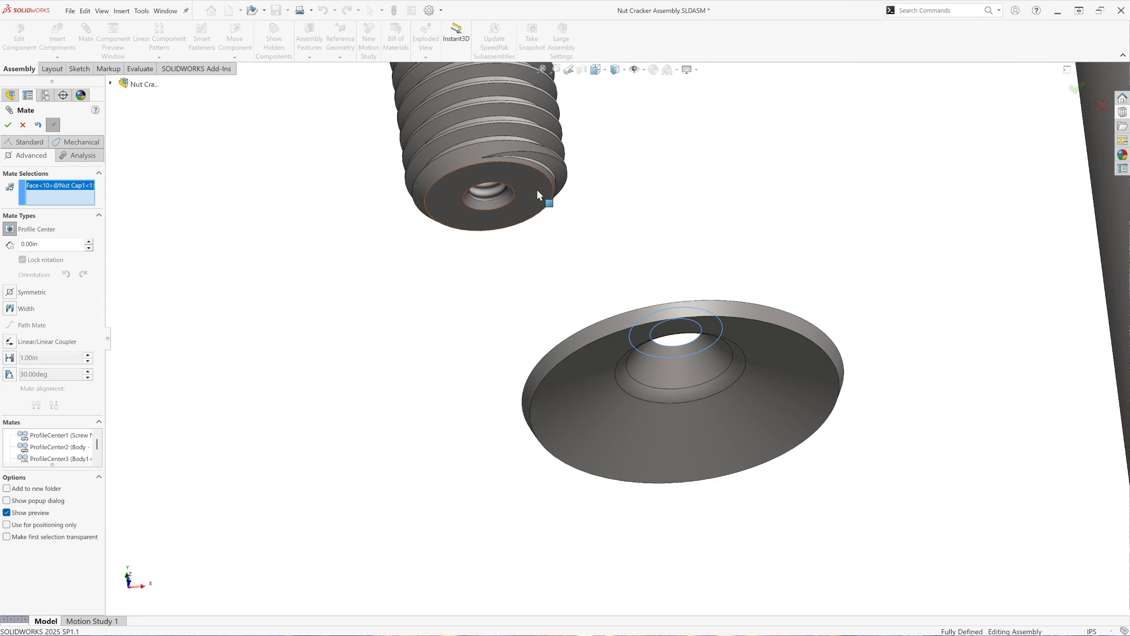
{"action": "left_click", "coordinate": [536, 189]}
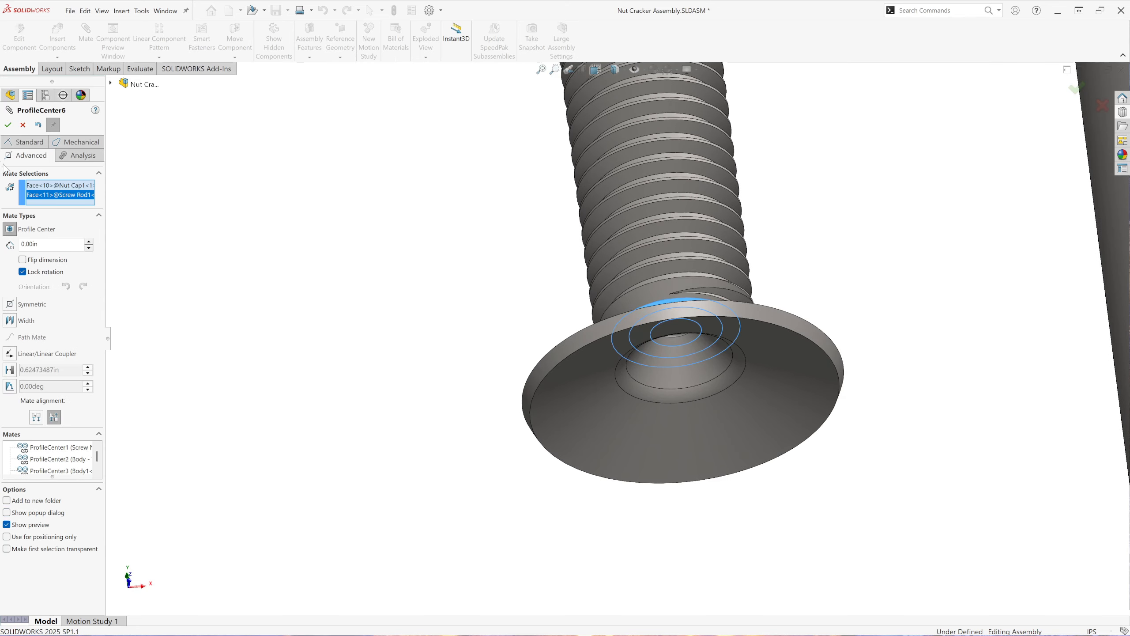
{"action": "left_click", "coordinate": [8, 124]}
Step: Add a Concentric mate with locked rotation between the cross hole in Screw Rod1's head and the cylindrical face of Handle1
{"action": "scroll", "coordinate": [412, 401], "scroll_direction": "up", "scroll_amount": 5}
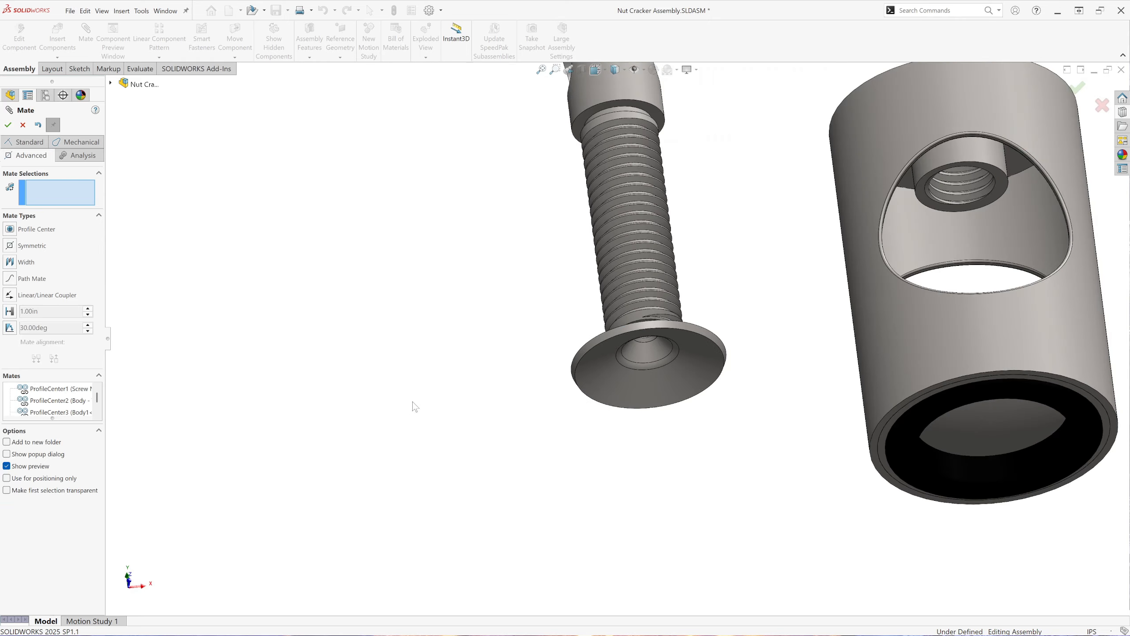
{"action": "left_click", "coordinate": [597, 69]}
{"action": "left_click", "coordinate": [652, 98]}
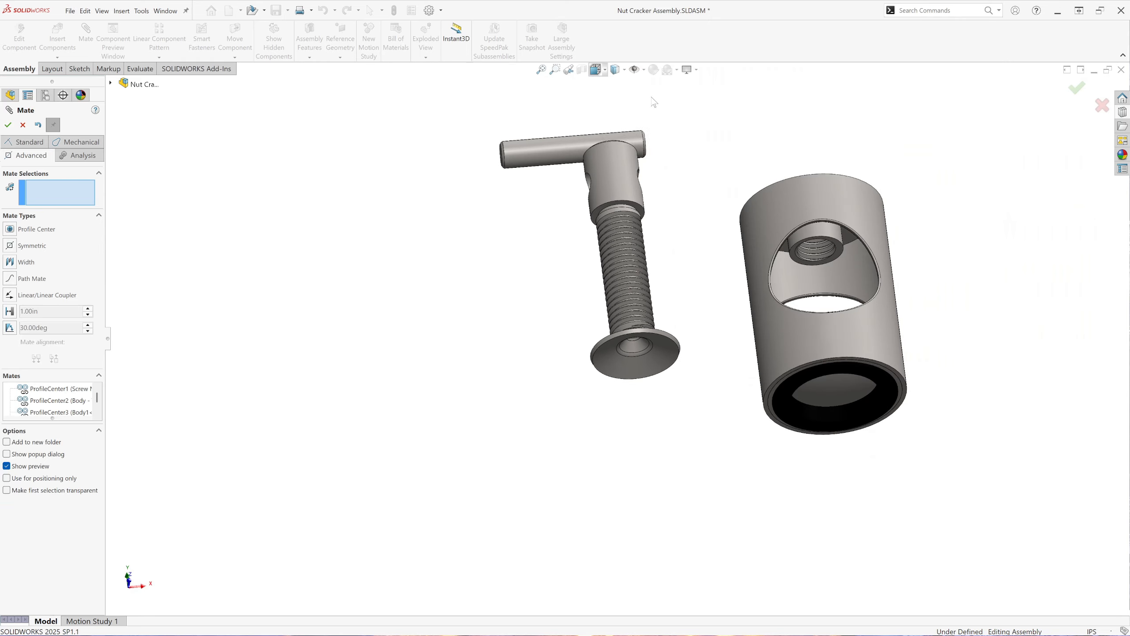
{"action": "left_click", "coordinate": [30, 142]}
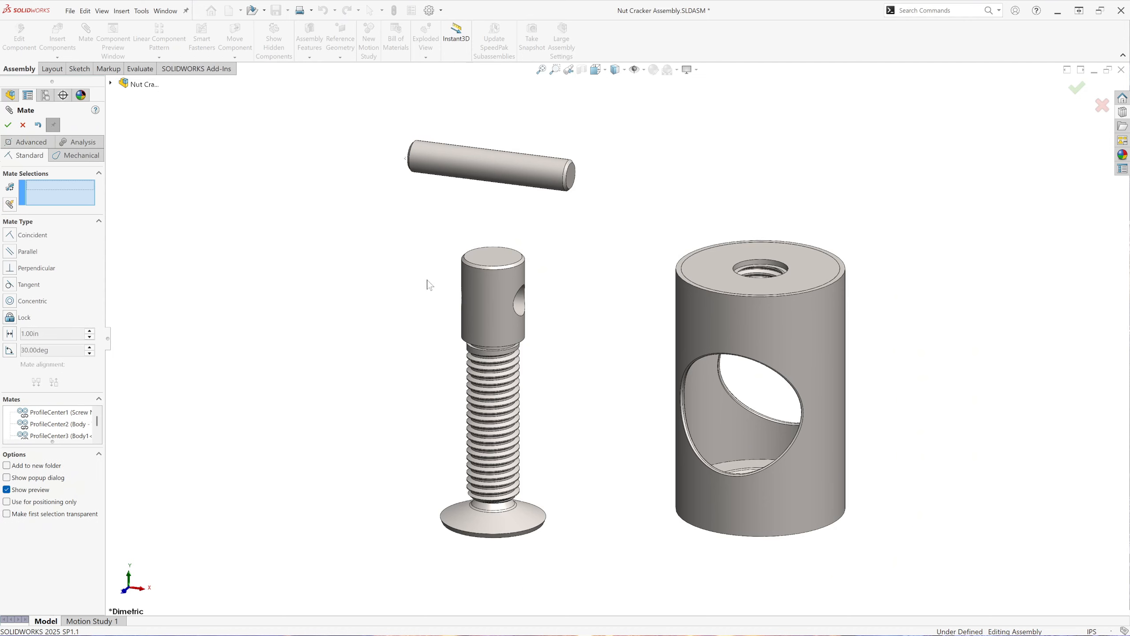
{"action": "scroll", "coordinate": [511, 316], "scroll_direction": "down", "scroll_amount": 3}
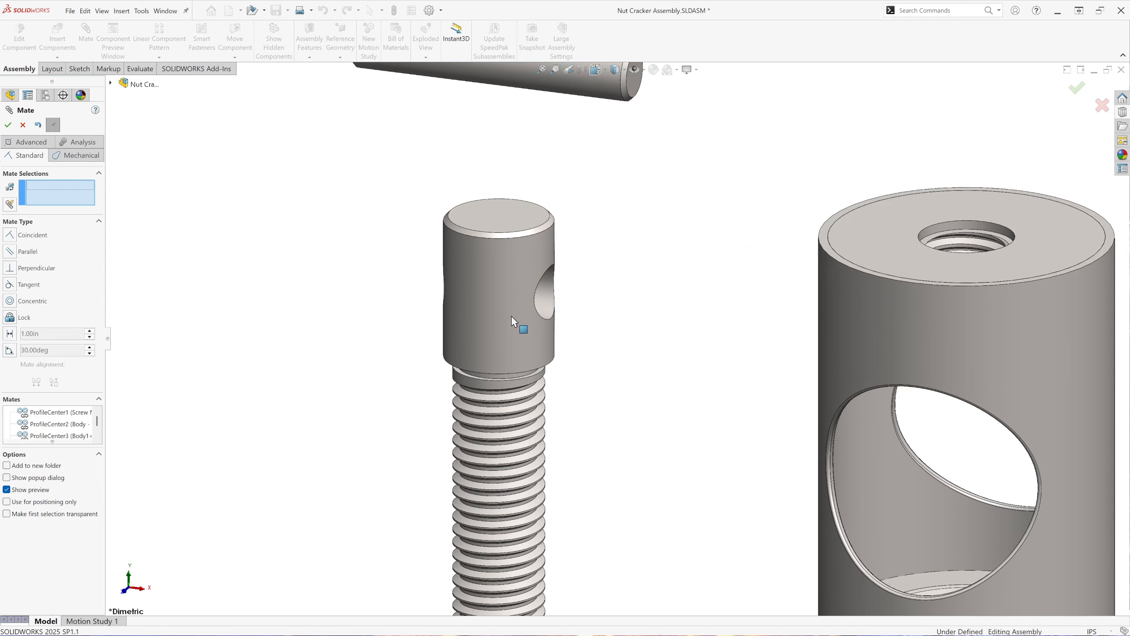
{"action": "left_click", "coordinate": [548, 294]}
{"action": "scroll", "coordinate": [616, 330], "scroll_direction": "up", "scroll_amount": 5}
{"action": "scroll", "coordinate": [581, 252], "scroll_direction": "down", "scroll_amount": 3}
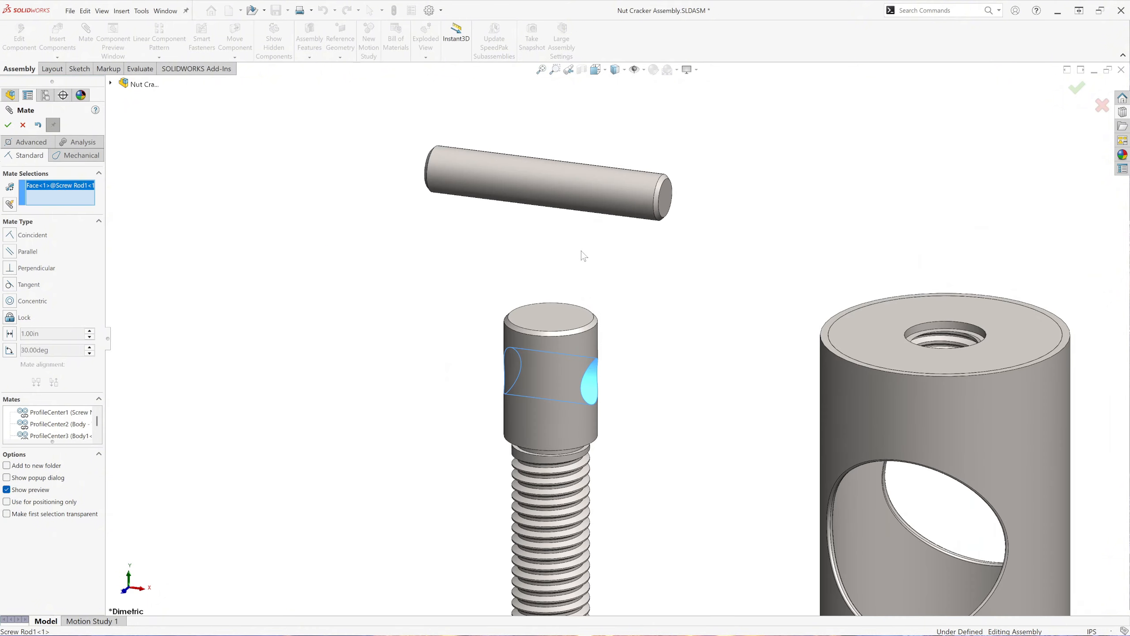
{"action": "left_click", "coordinate": [592, 195]}
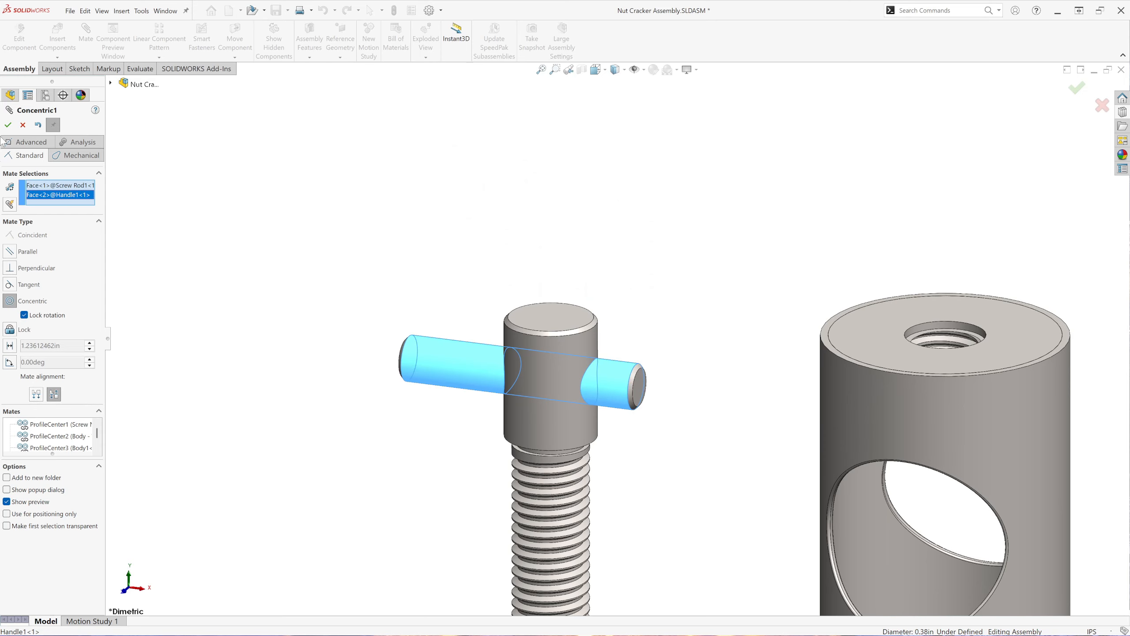
{"action": "left_click", "coordinate": [8, 125]}
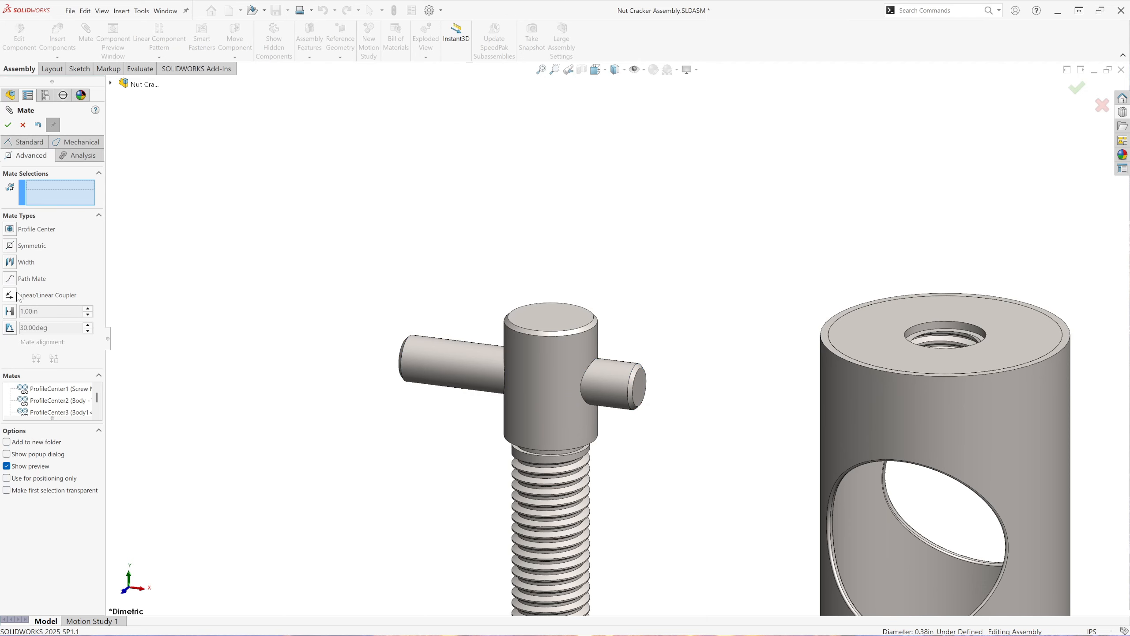
Step: Add a Width mate with the Centered constraint between the cylindrical head of Screw Rod1 and both end faces of Handle1
{"action": "left_click", "coordinate": [20, 262]}
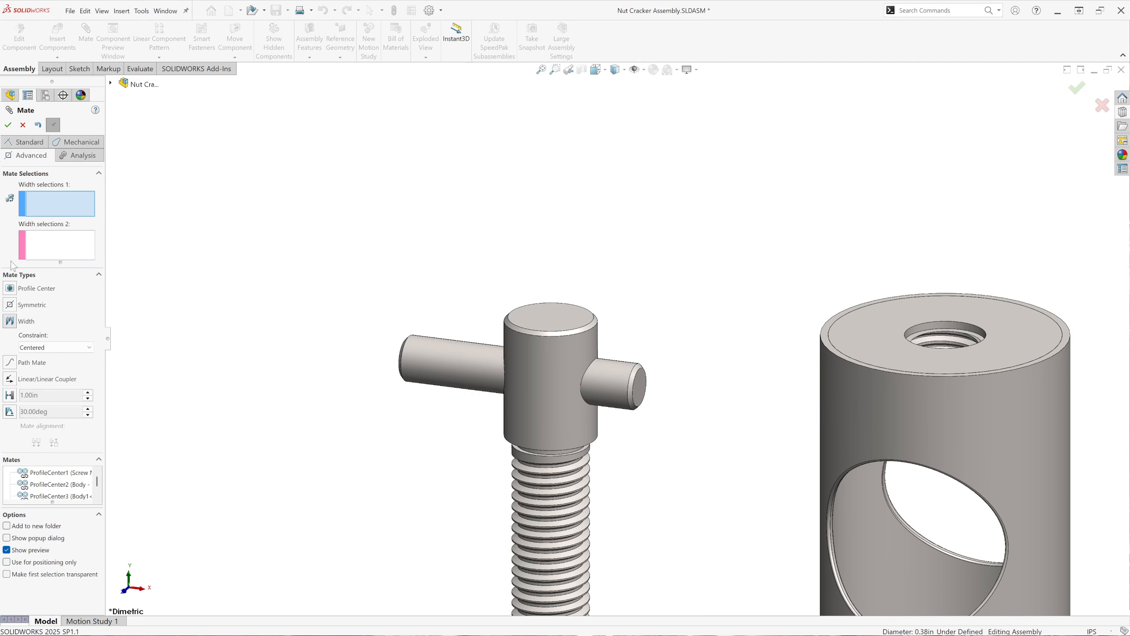
{"action": "left_click", "coordinate": [528, 396]}
{"action": "left_click", "coordinate": [35, 244]}
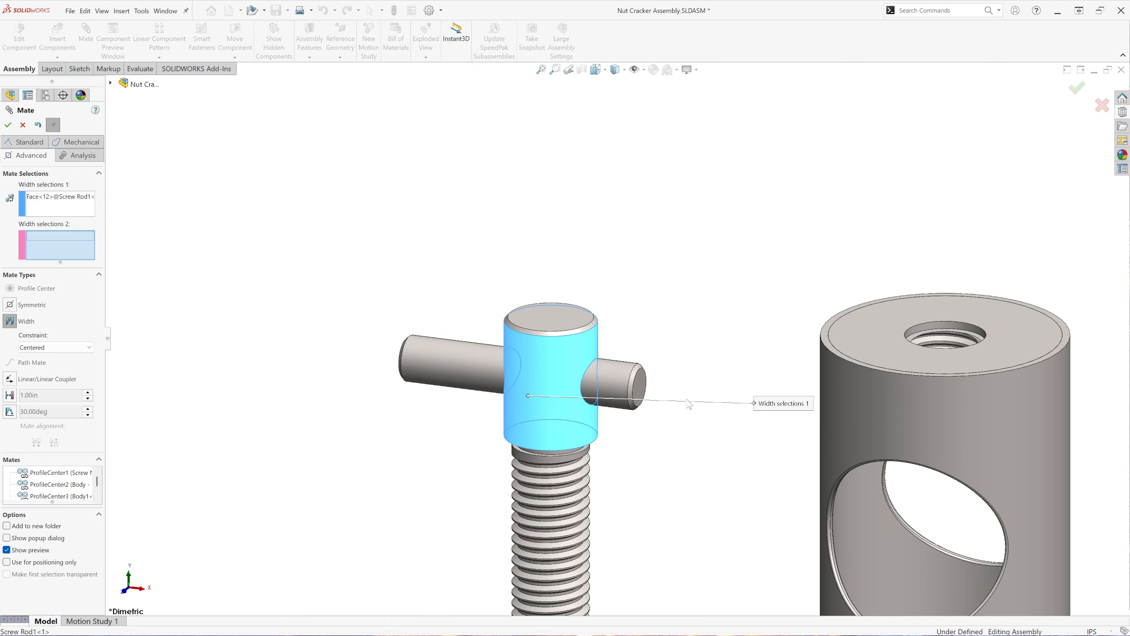
{"action": "left_click", "coordinate": [638, 391]}
{"action": "middle_click_drag", "start_coordinate": [559, 383], "coordinate": [423, 371]}
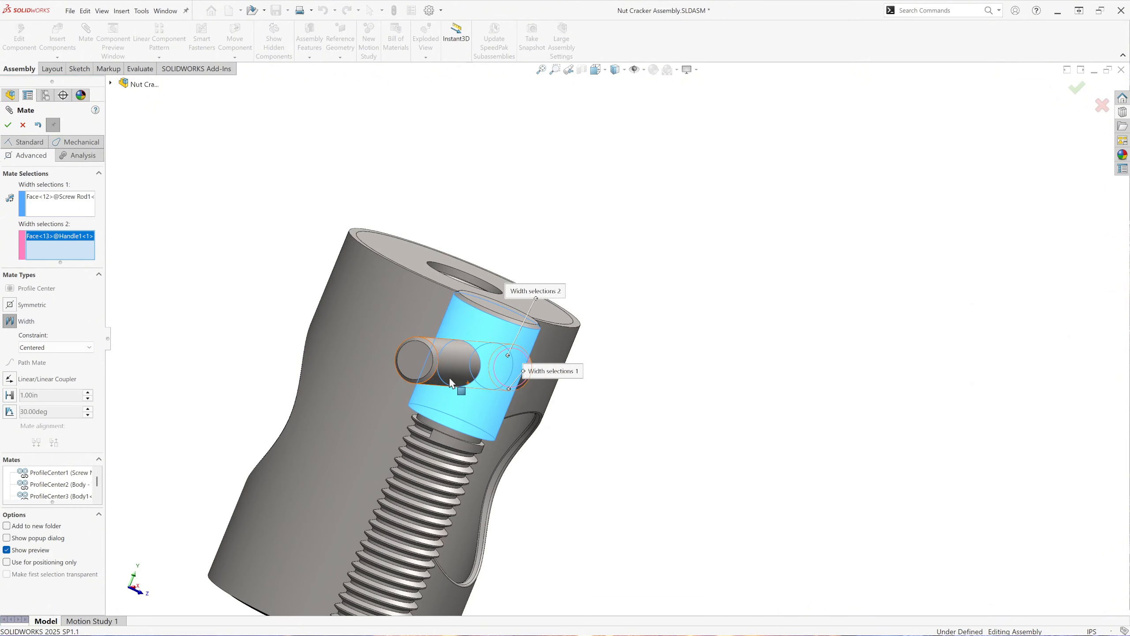
{"action": "left_click", "coordinate": [420, 369]}
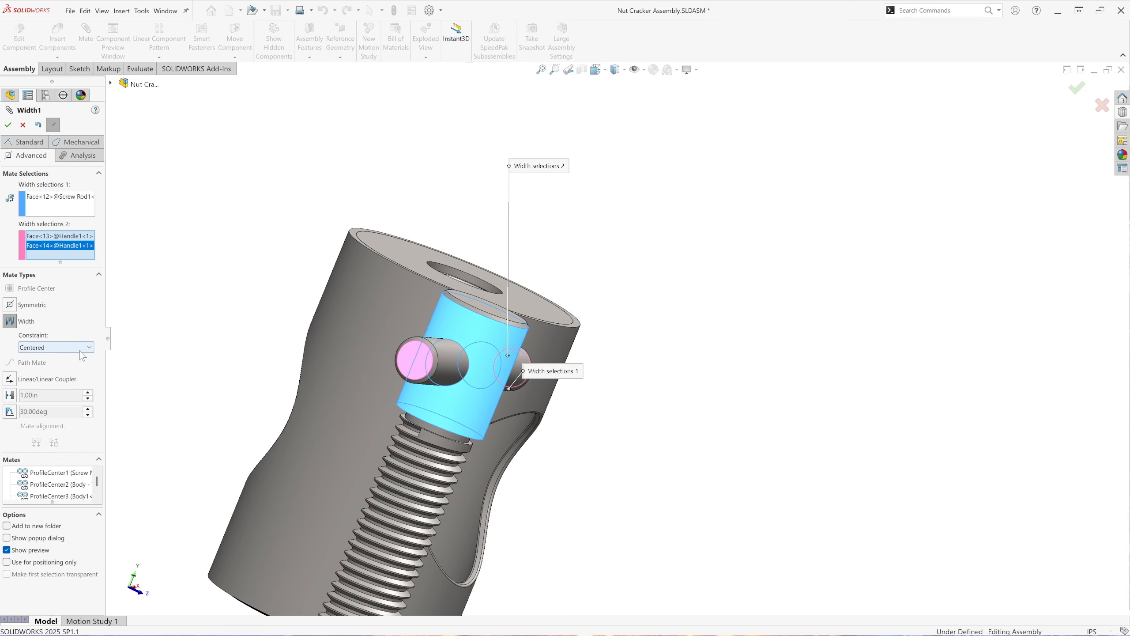
{"action": "left_click", "coordinate": [597, 69]}
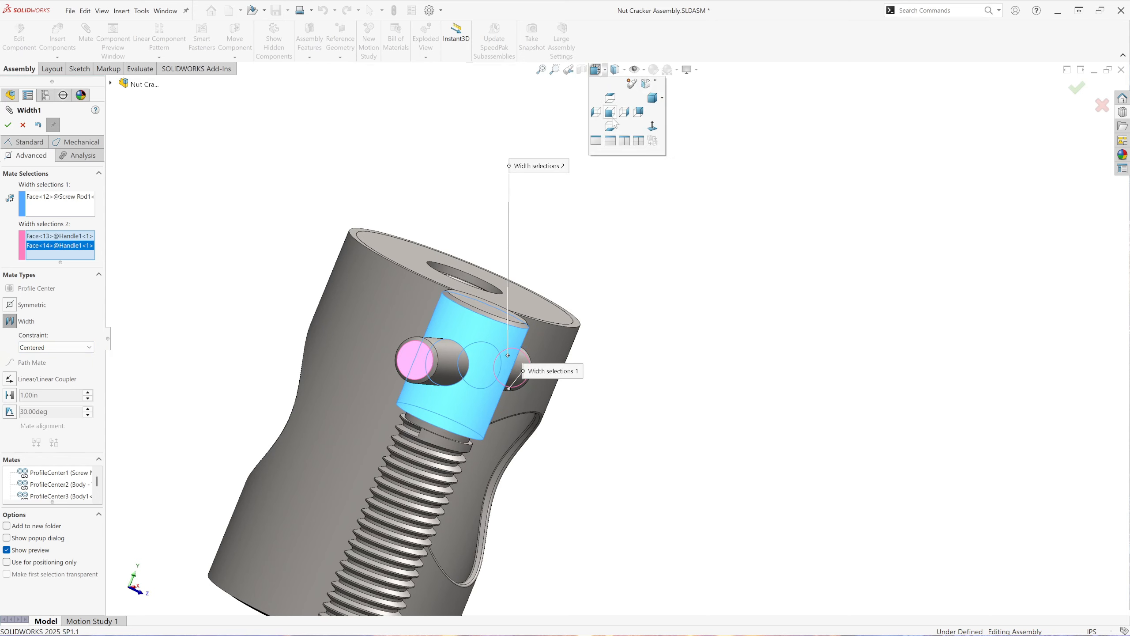
{"action": "left_click", "coordinate": [612, 119]}
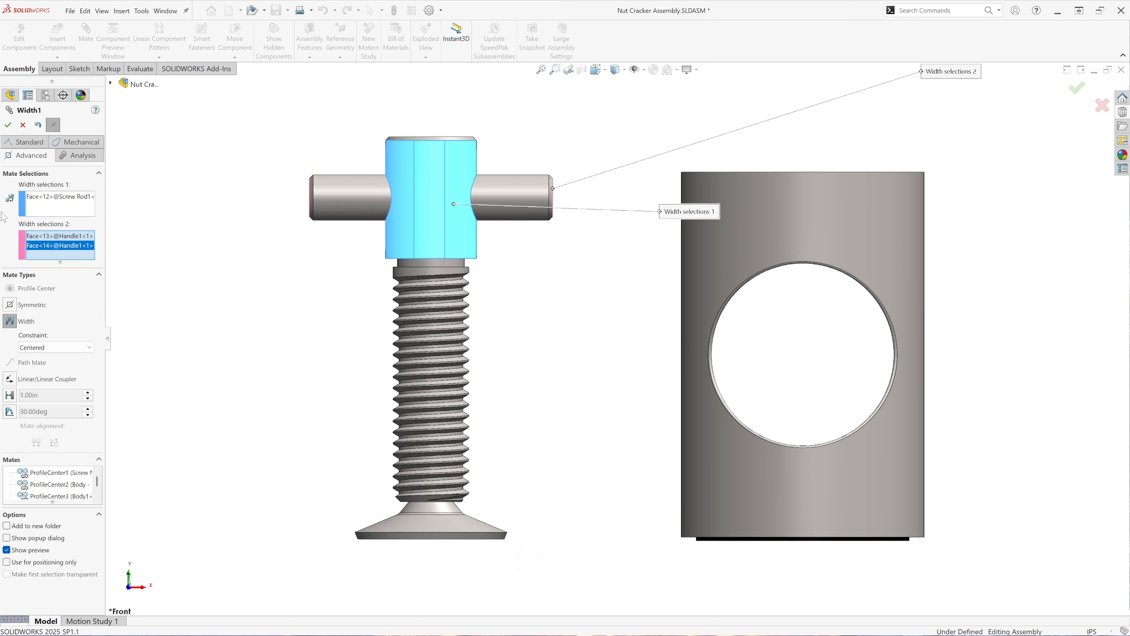
{"action": "left_click", "coordinate": [8, 125]}
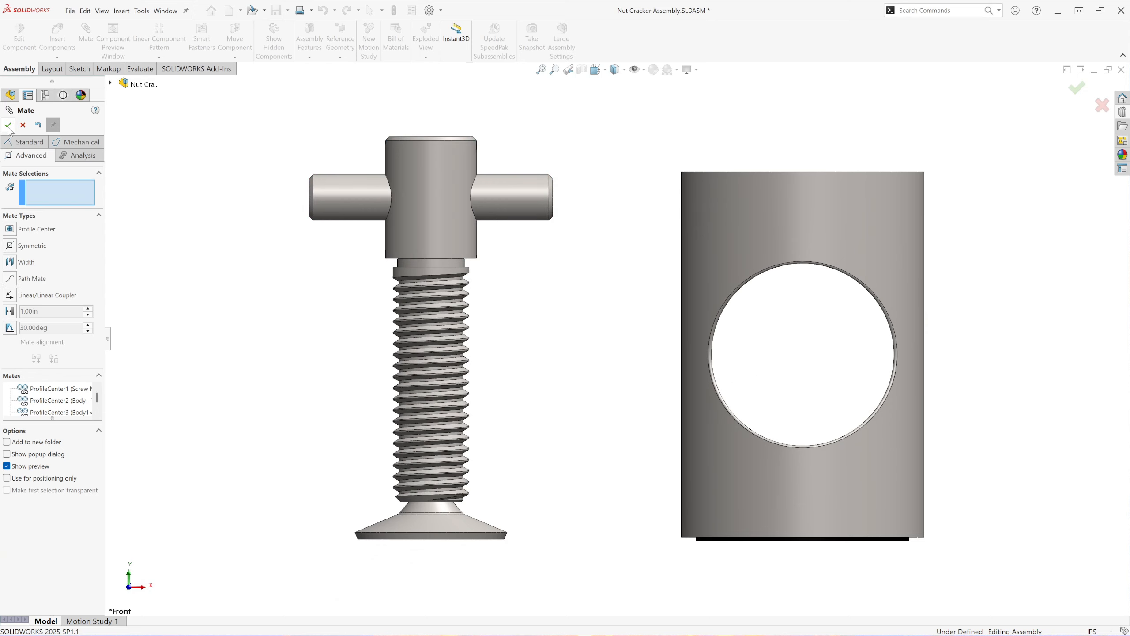
Step: Exit the Mate command and orient the whole assembly to the Dimetric view
{"action": "key", "text": "f"}
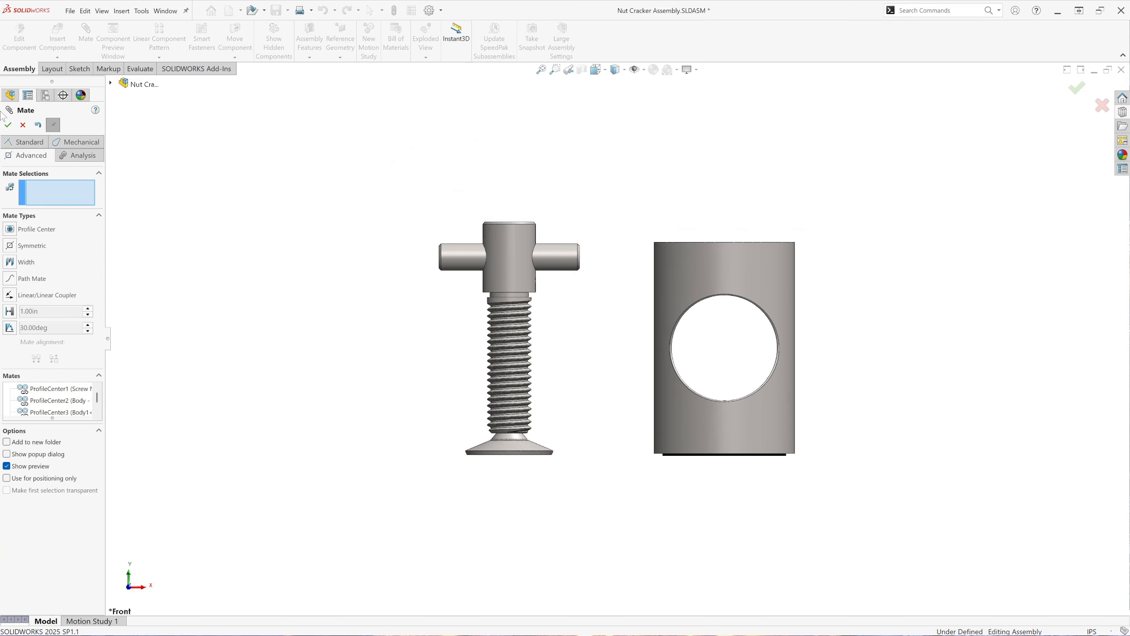
{"action": "left_click", "coordinate": [22, 125]}
{"action": "scroll", "coordinate": [587, 333], "scroll_direction": "up", "scroll_amount": 3}
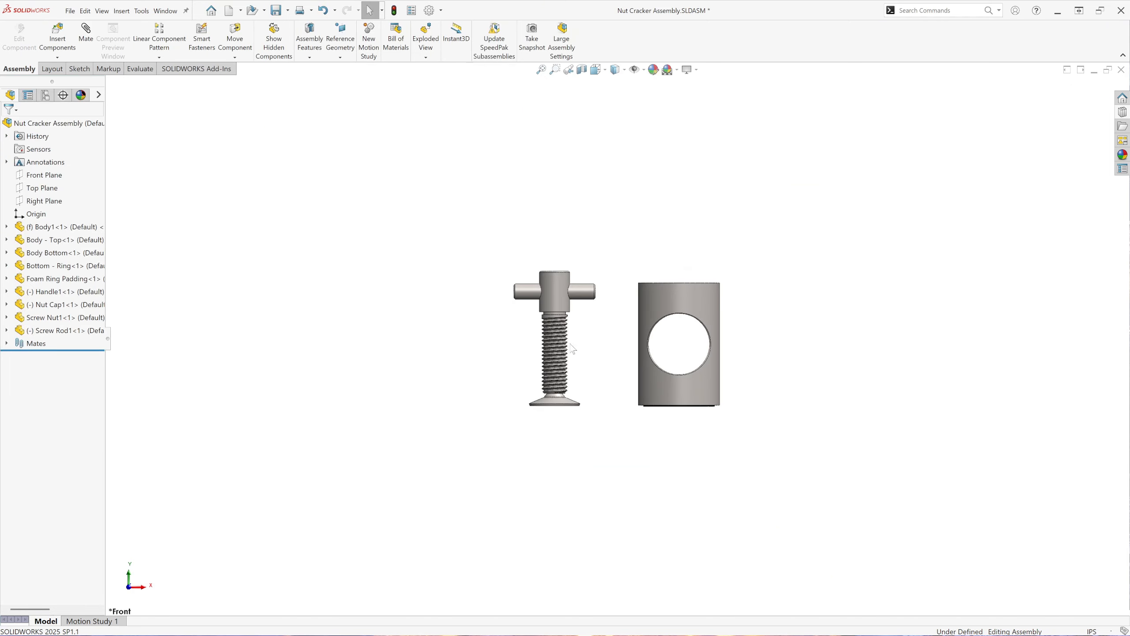
{"action": "scroll", "coordinate": [614, 334], "scroll_direction": "down", "scroll_amount": 3}
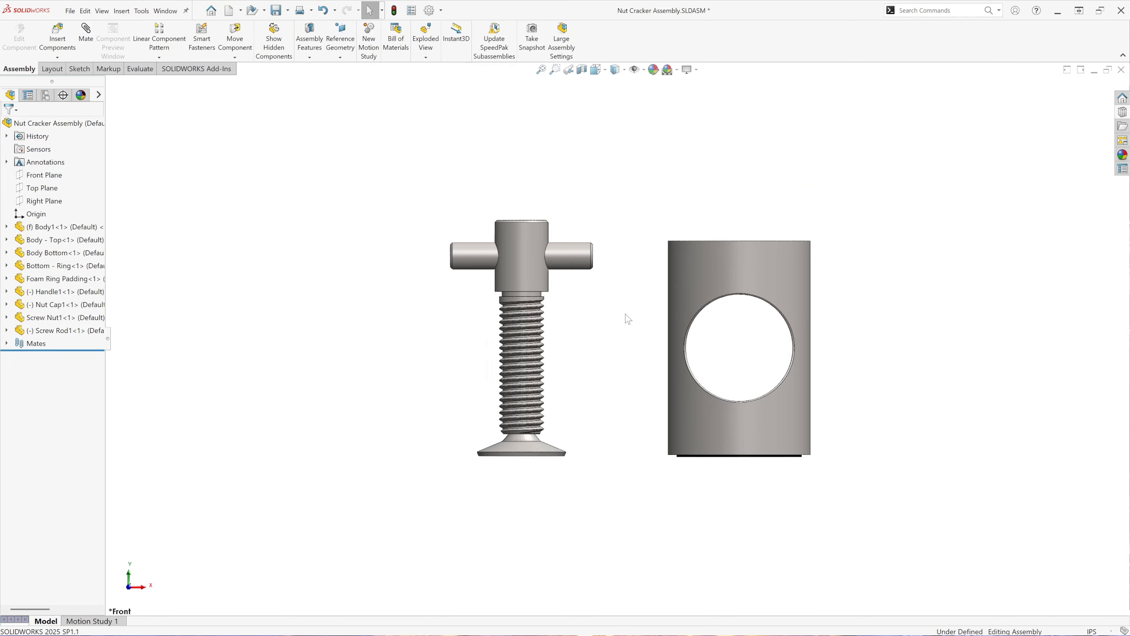
{"action": "left_click", "coordinate": [596, 69]}
{"action": "left_click", "coordinate": [653, 101]}
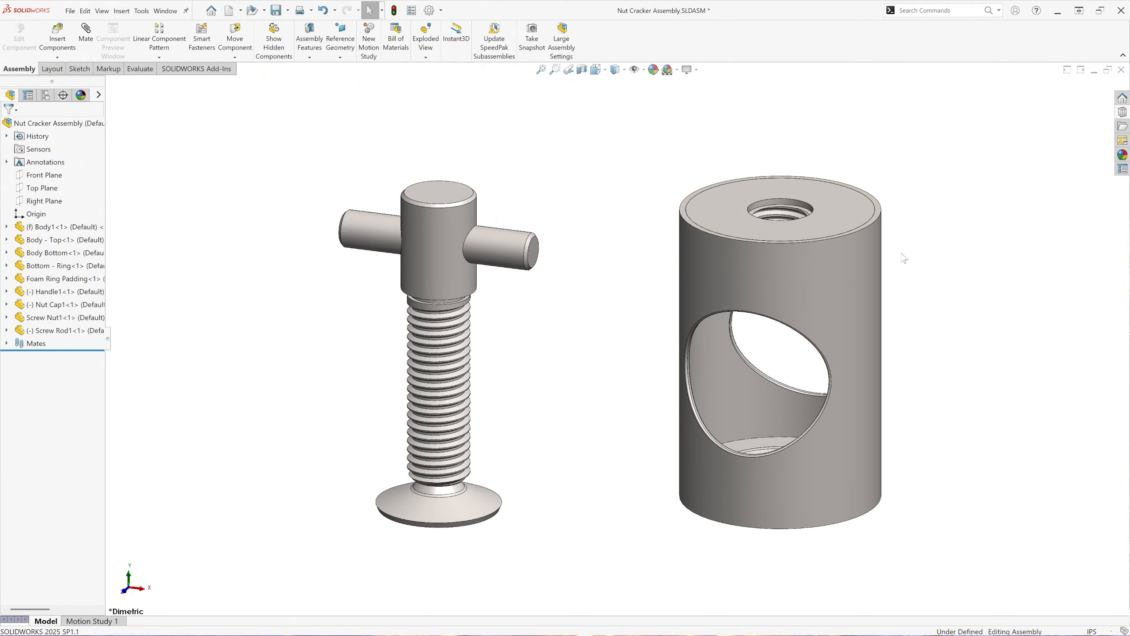
Step: Insert one ANSI Inch O-ring (AS568) from Toolbox between the screw rod and Body1, with 0.551 inside diameter and dash number 15
{"action": "left_click", "coordinate": [1124, 126]}
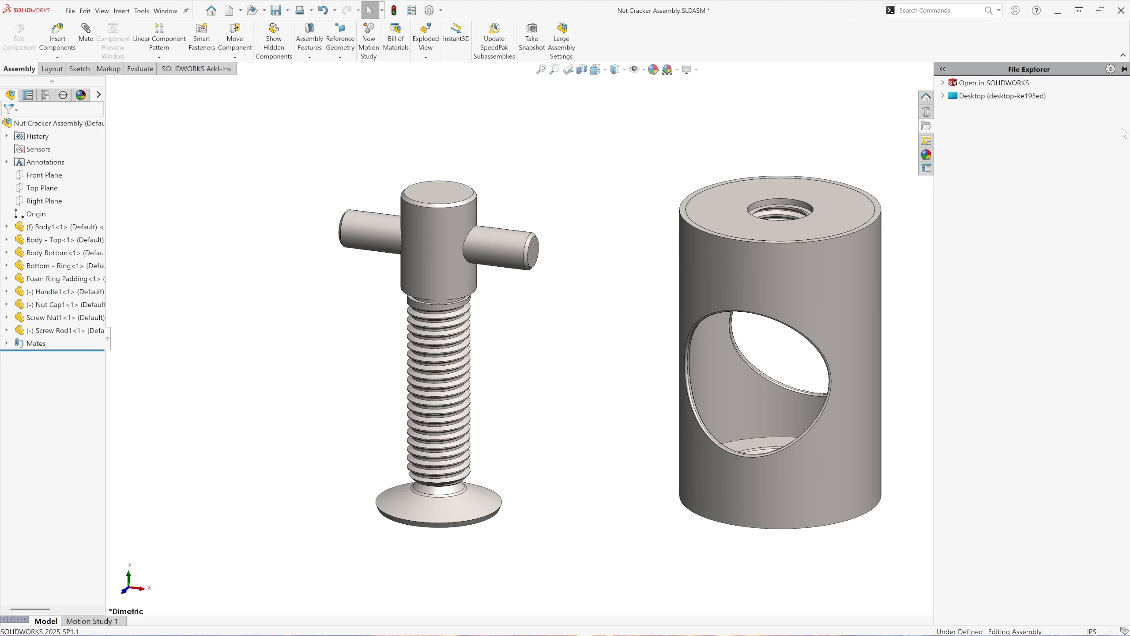
{"action": "left_click", "coordinate": [927, 113]}
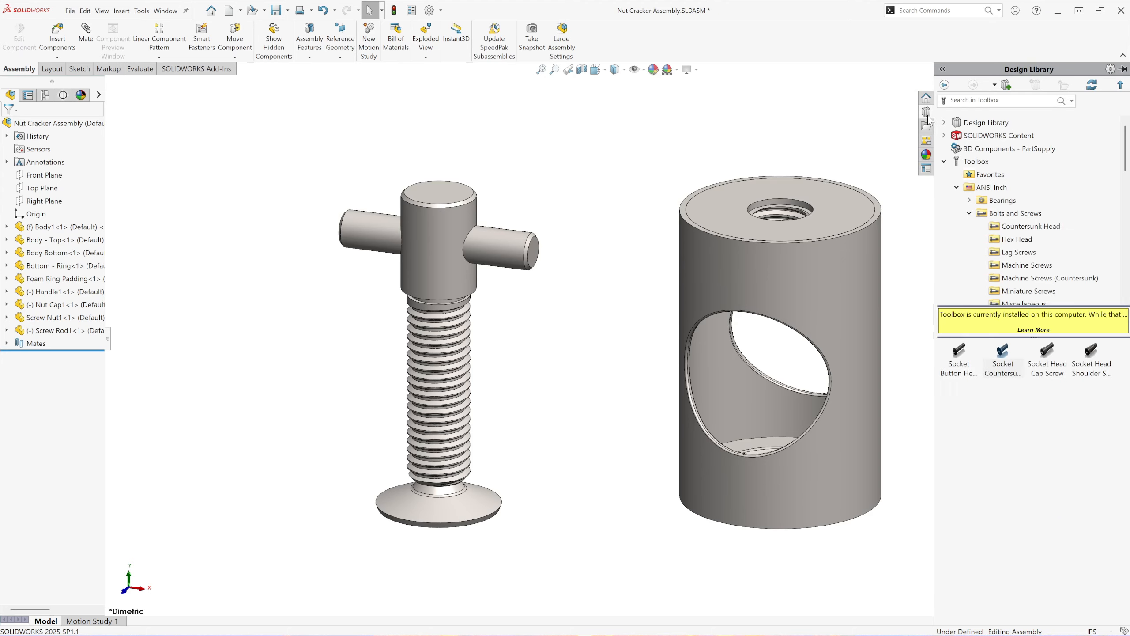
{"action": "left_click", "coordinate": [945, 162]}
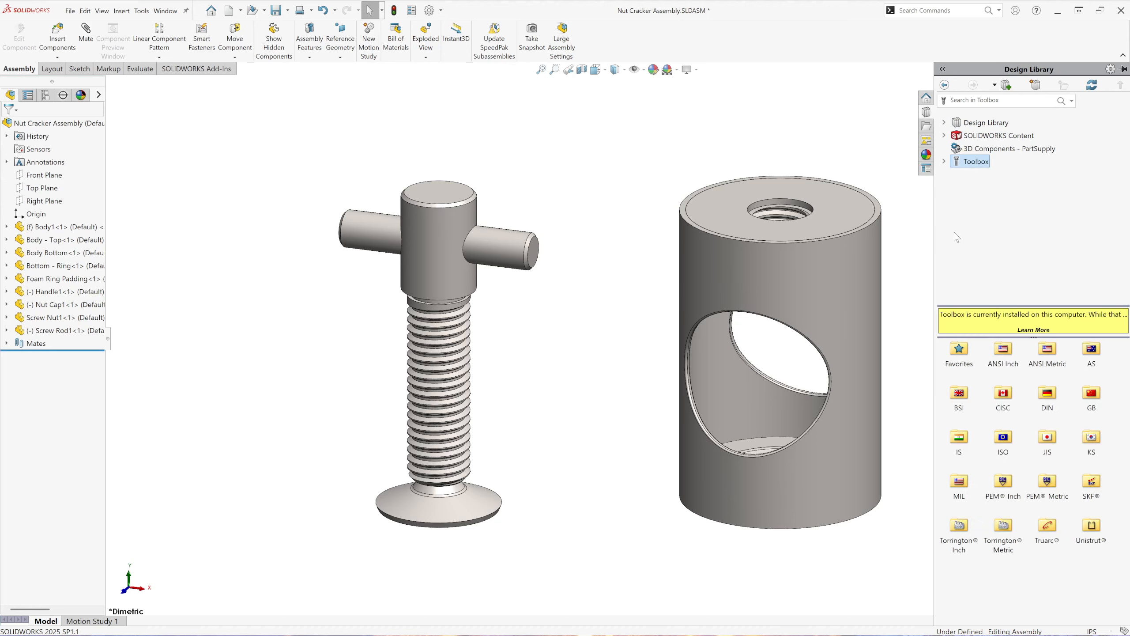
{"action": "double_click", "coordinate": [1005, 361]}
{"action": "double_click", "coordinate": [1003, 394]}
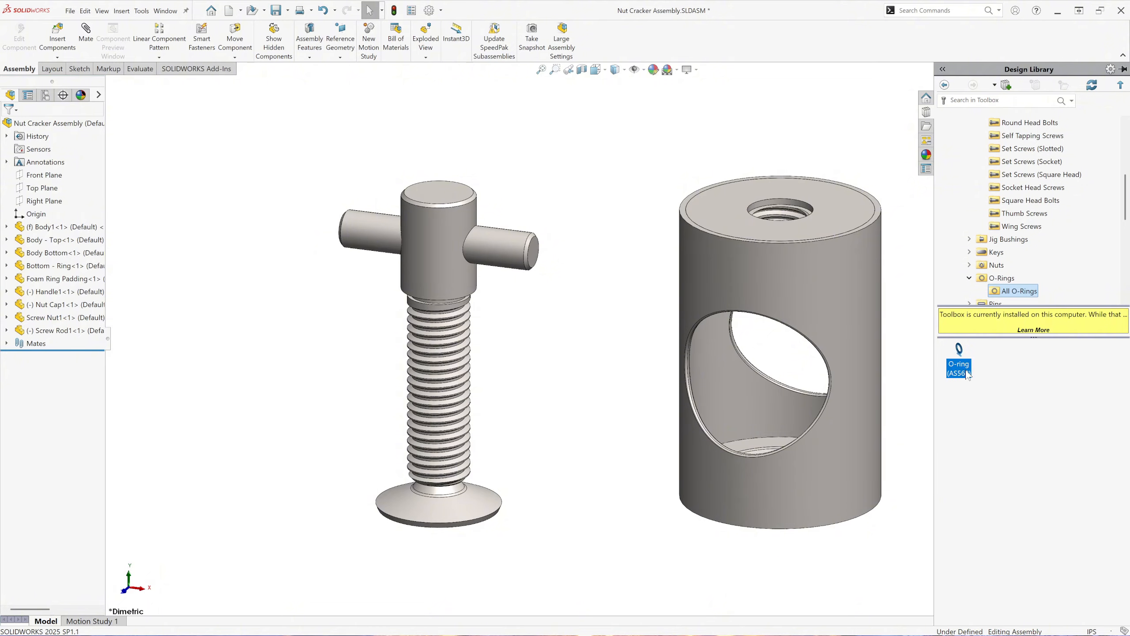
{"action": "left_click_drag", "start_coordinate": [966, 368], "coordinate": [567, 377]}
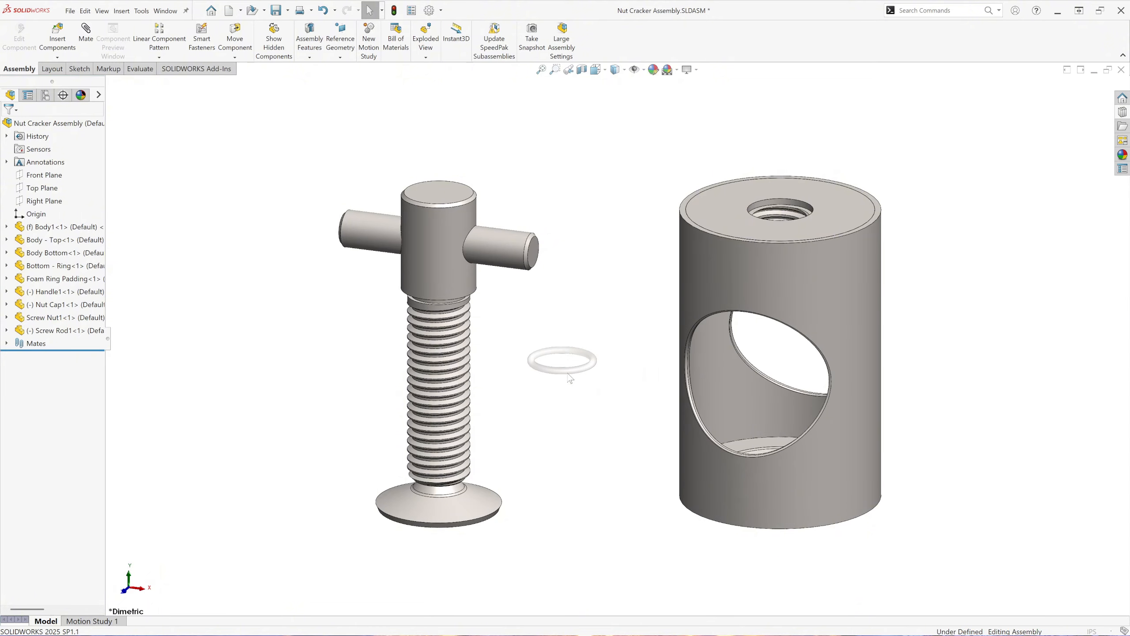
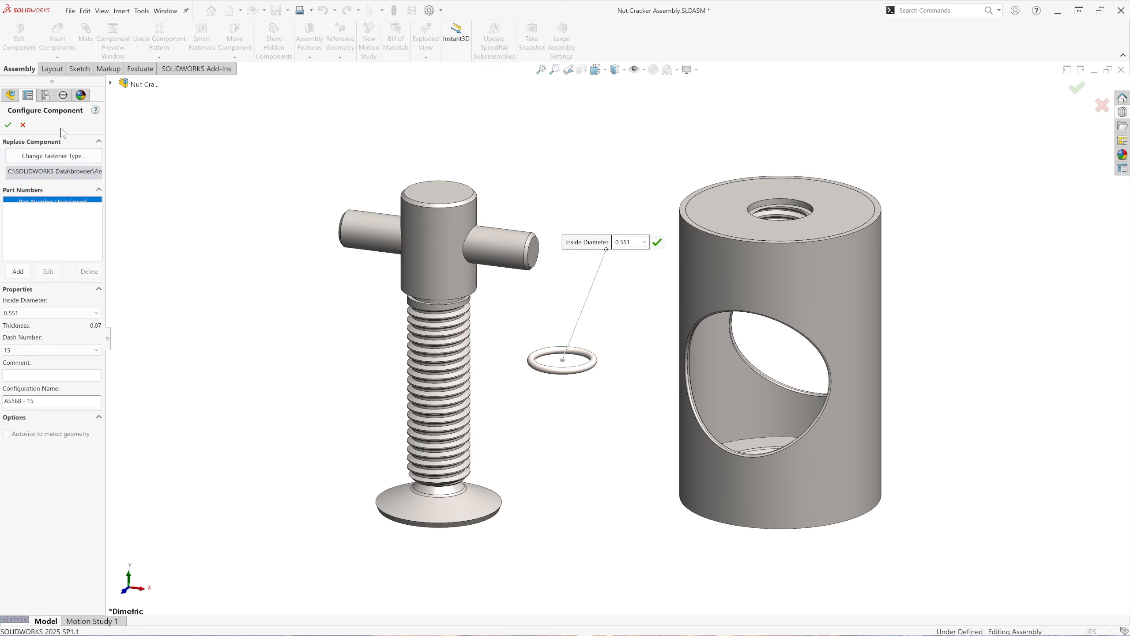
{"action": "left_click", "coordinate": [8, 125]}
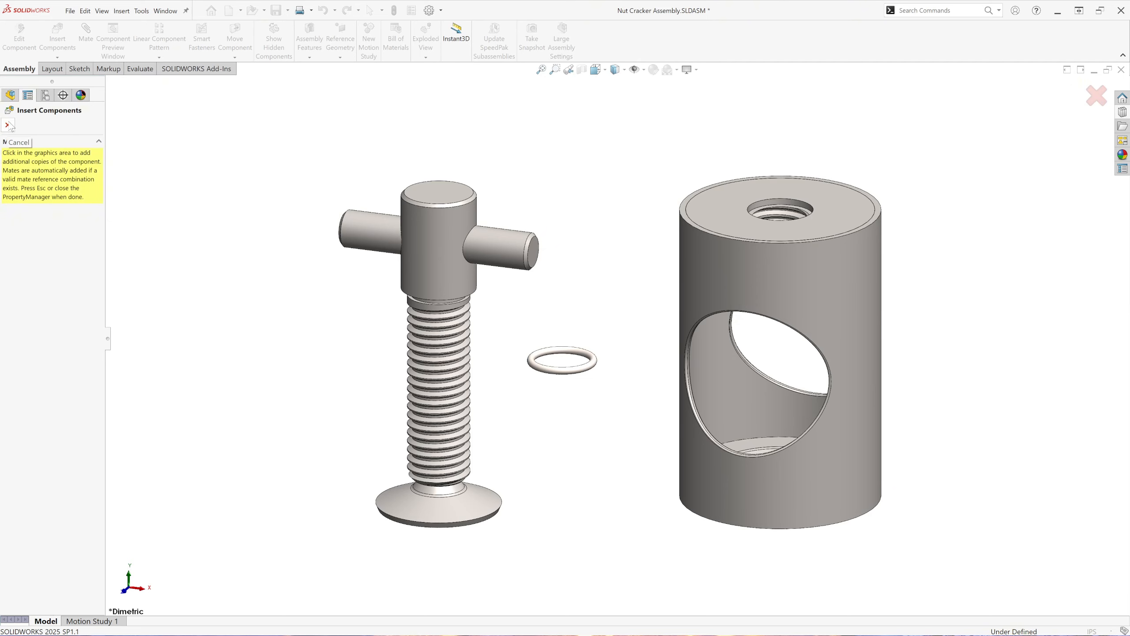
{"action": "left_click", "coordinate": [8, 124]}
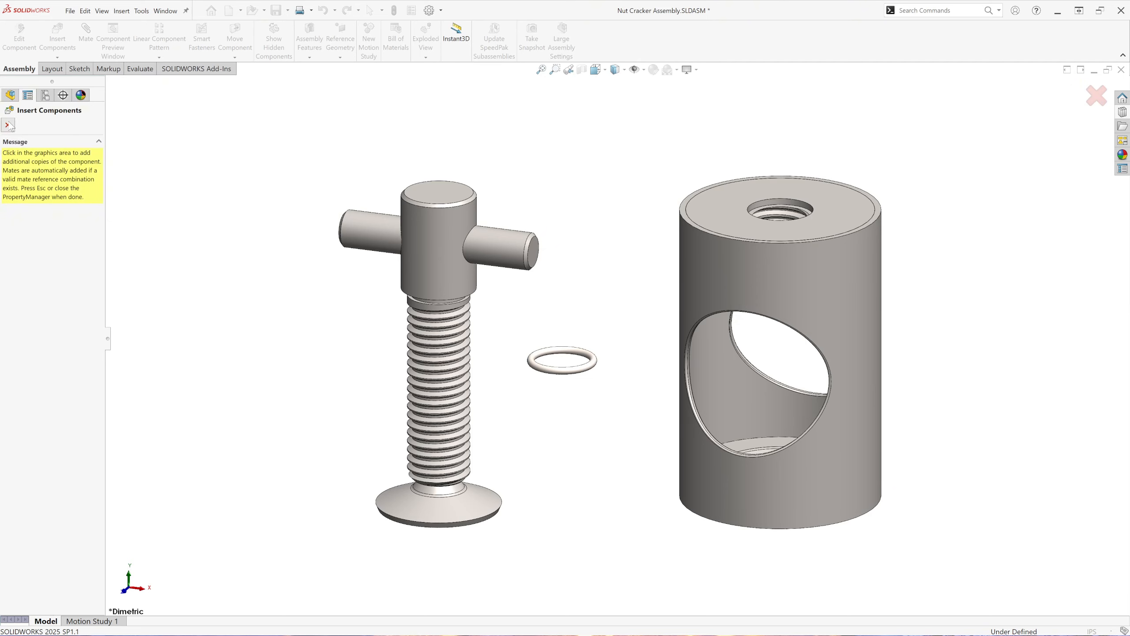
Step: Apply a black color to the O-ring's face at part document level
{"action": "left_click", "coordinate": [595, 365]}
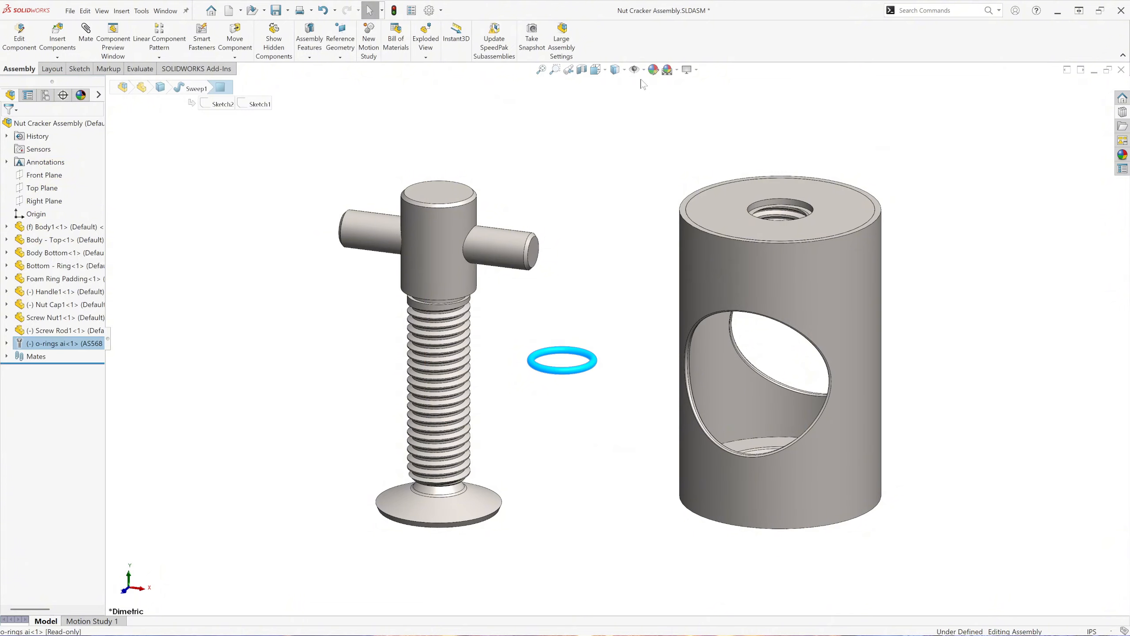
{"action": "left_click", "coordinate": [653, 72]}
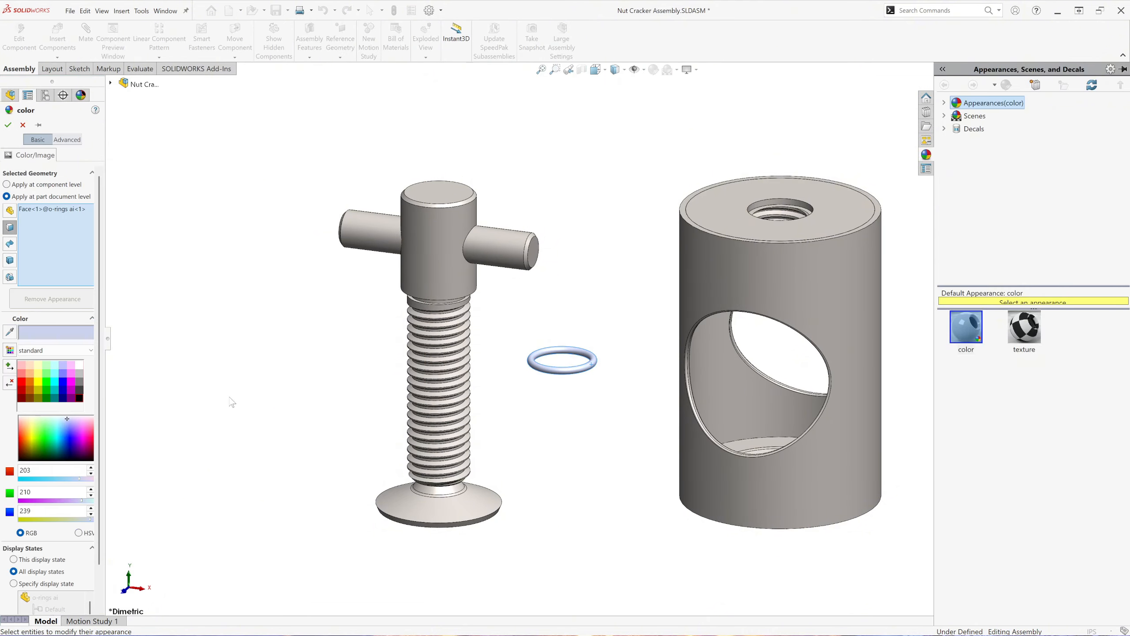
{"action": "left_click", "coordinate": [79, 397]}
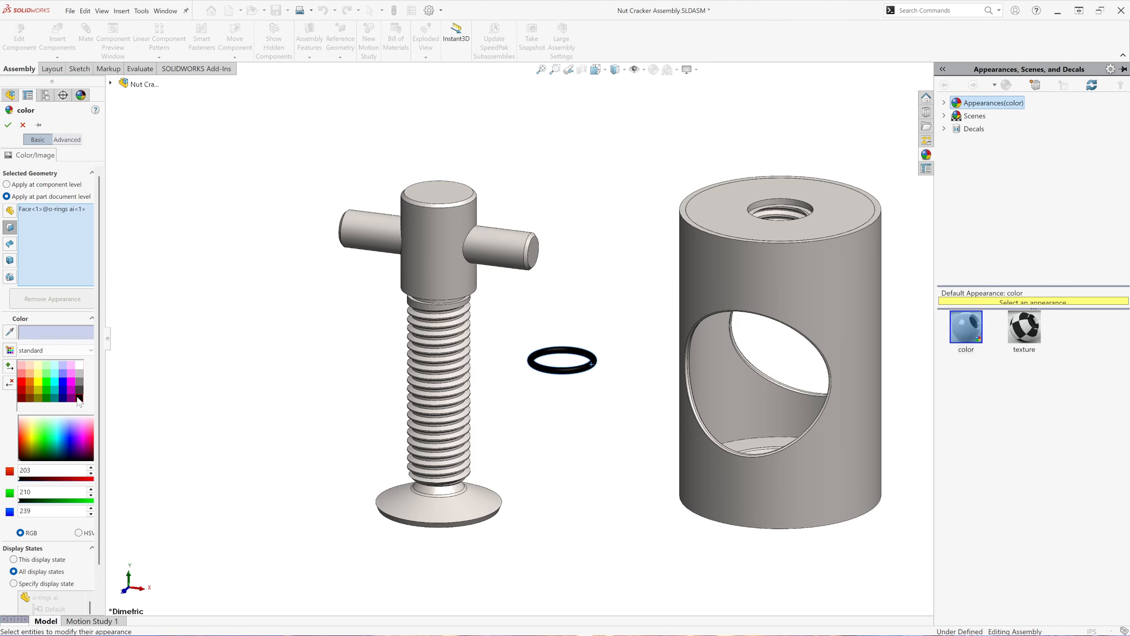
{"action": "left_click", "coordinate": [8, 124]}
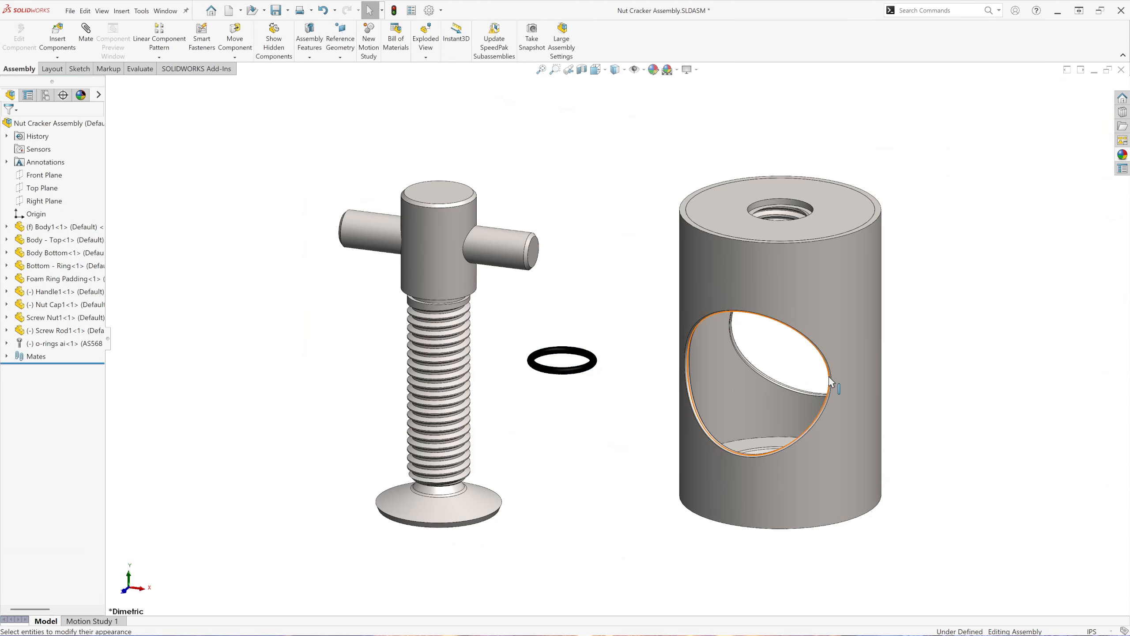
Step: Place an ANSI Inch Socket Countersunk Head Cap Screw from the Toolbox socket head screws near the base of Body1
{"action": "left_click", "coordinate": [1122, 112]}
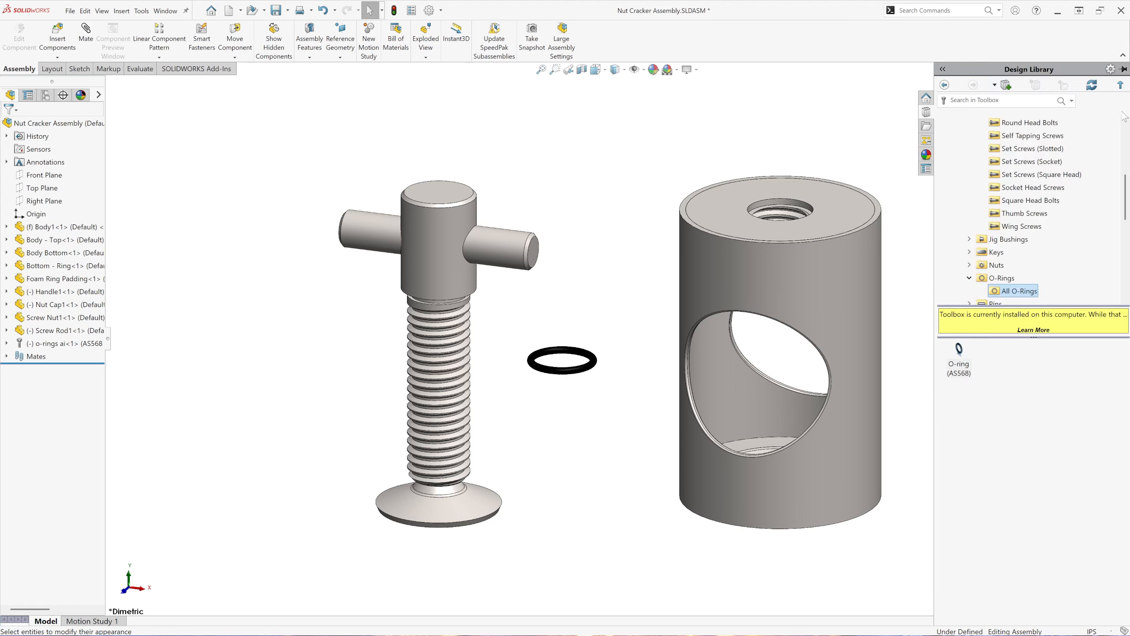
{"action": "scroll", "coordinate": [1012, 222], "scroll_direction": "up", "scroll_amount": 3}
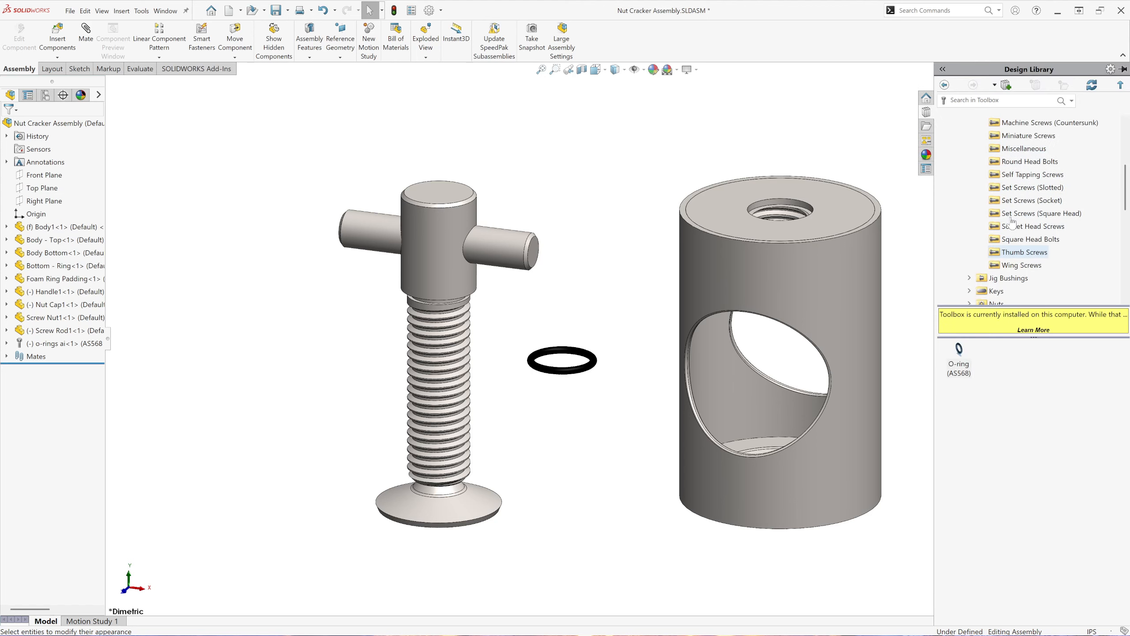
{"action": "scroll", "coordinate": [961, 178], "scroll_direction": "up", "scroll_amount": 2}
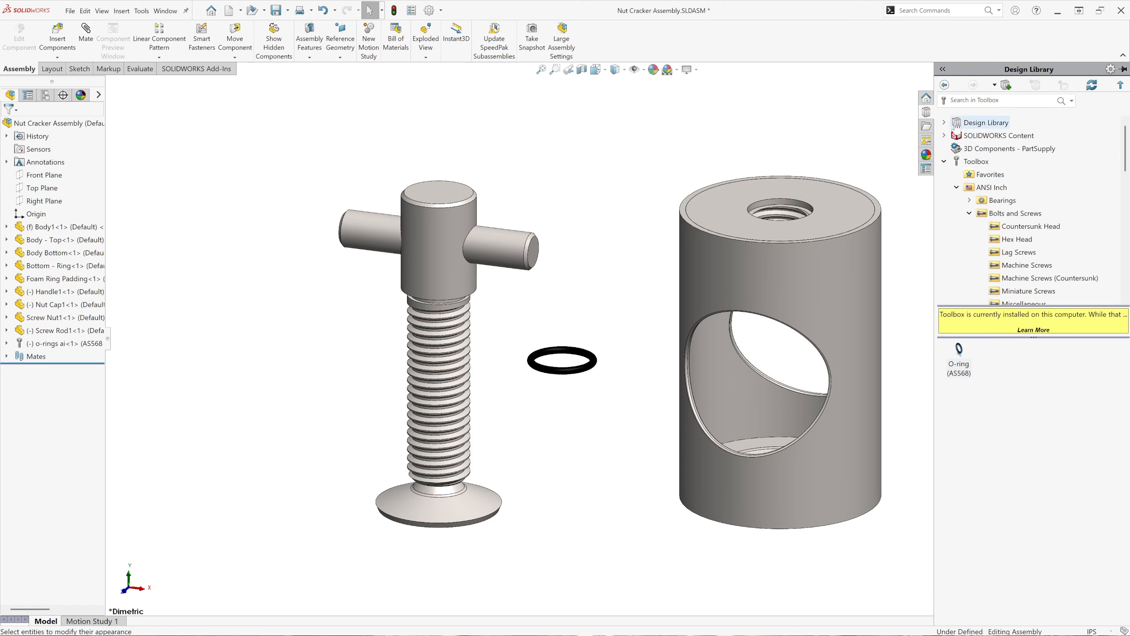
{"action": "left_click", "coordinate": [946, 162]}
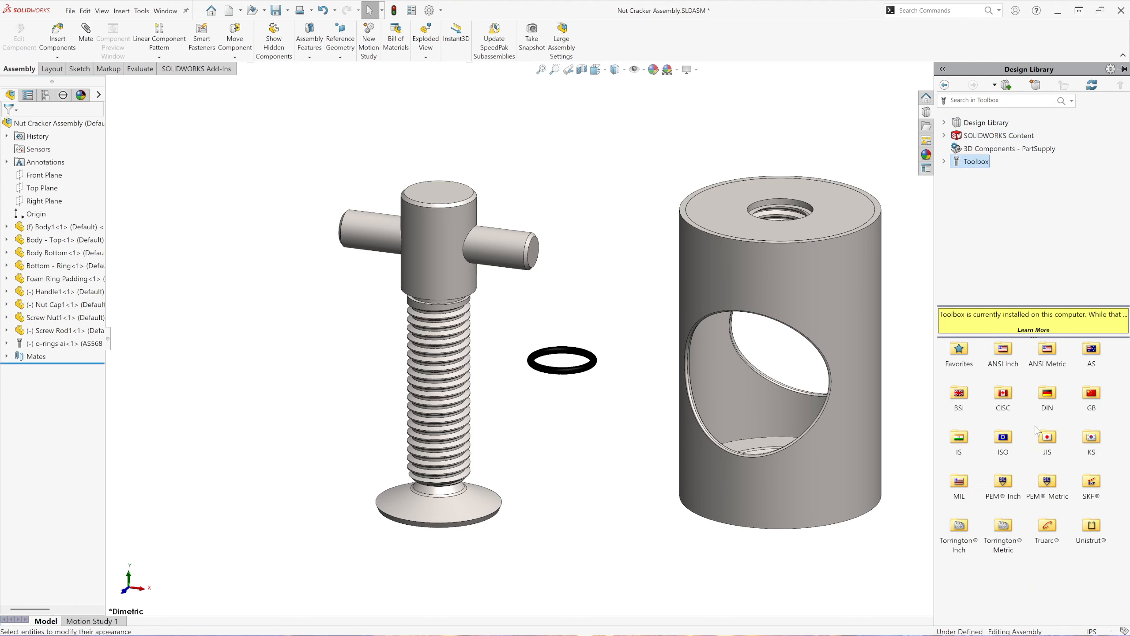
{"action": "double_click", "coordinate": [1008, 364]}
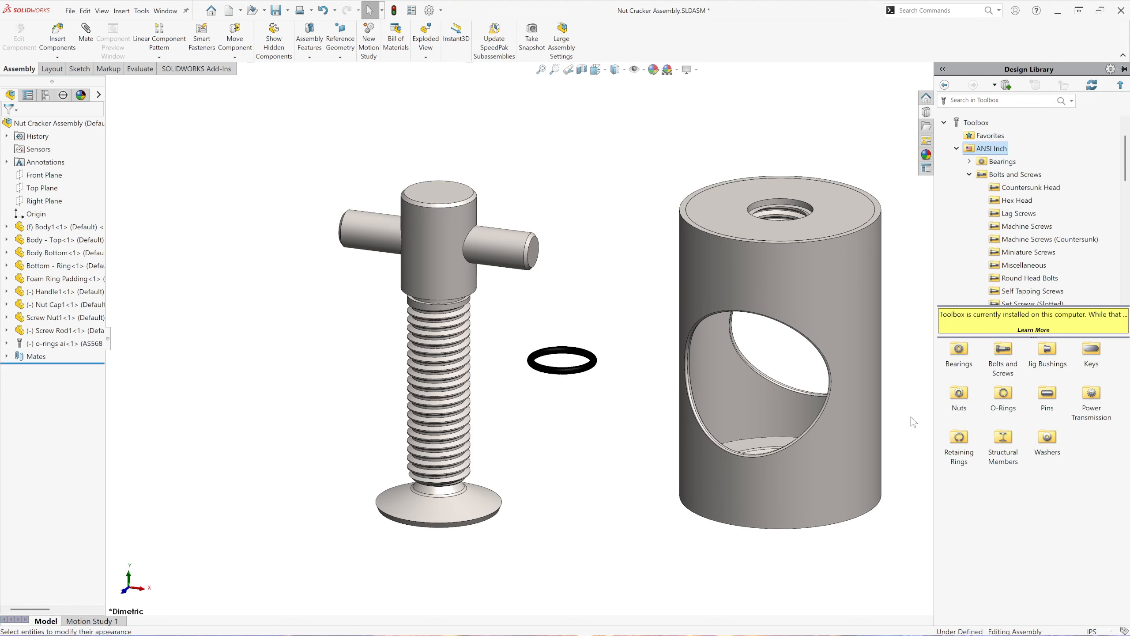
{"action": "double_click", "coordinate": [1001, 356]}
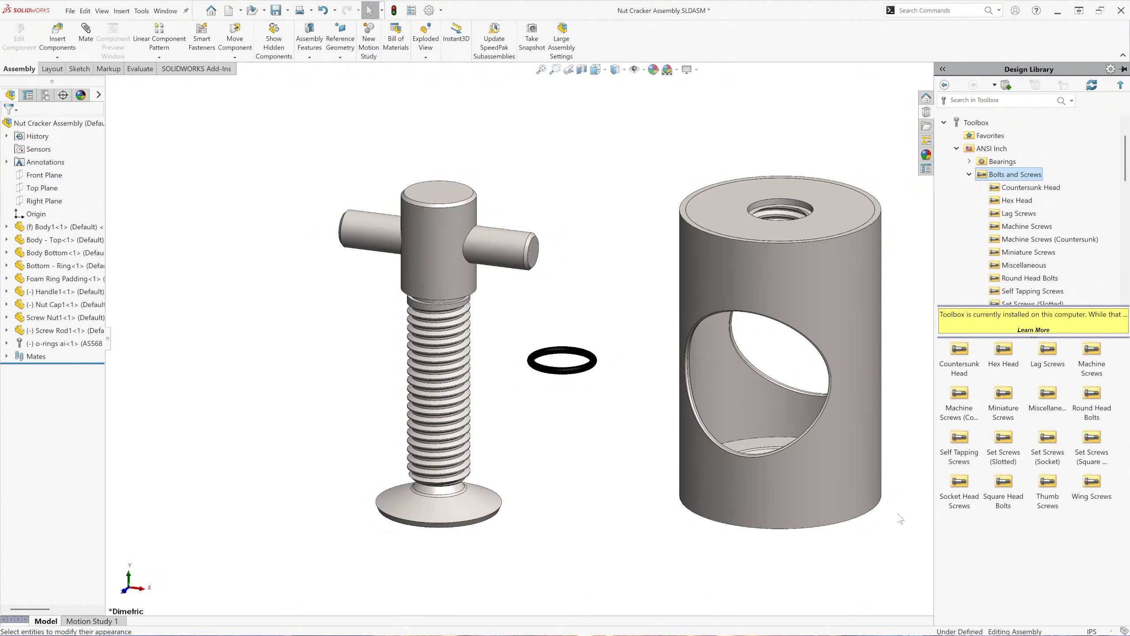
{"action": "double_click", "coordinate": [964, 501]}
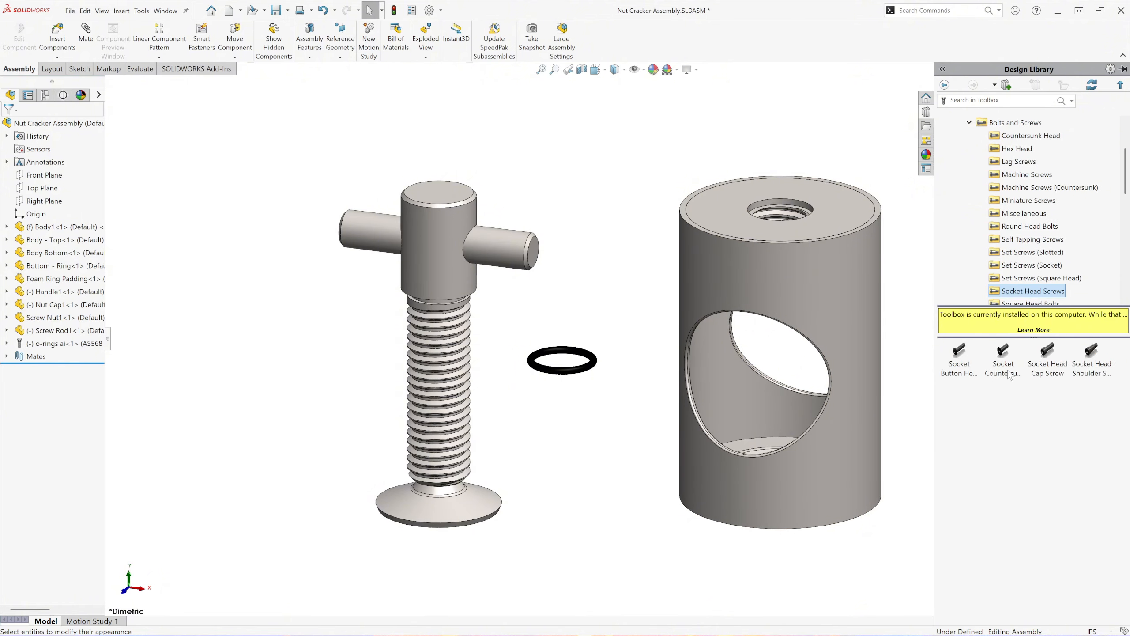
{"action": "left_click", "coordinate": [1012, 372]}
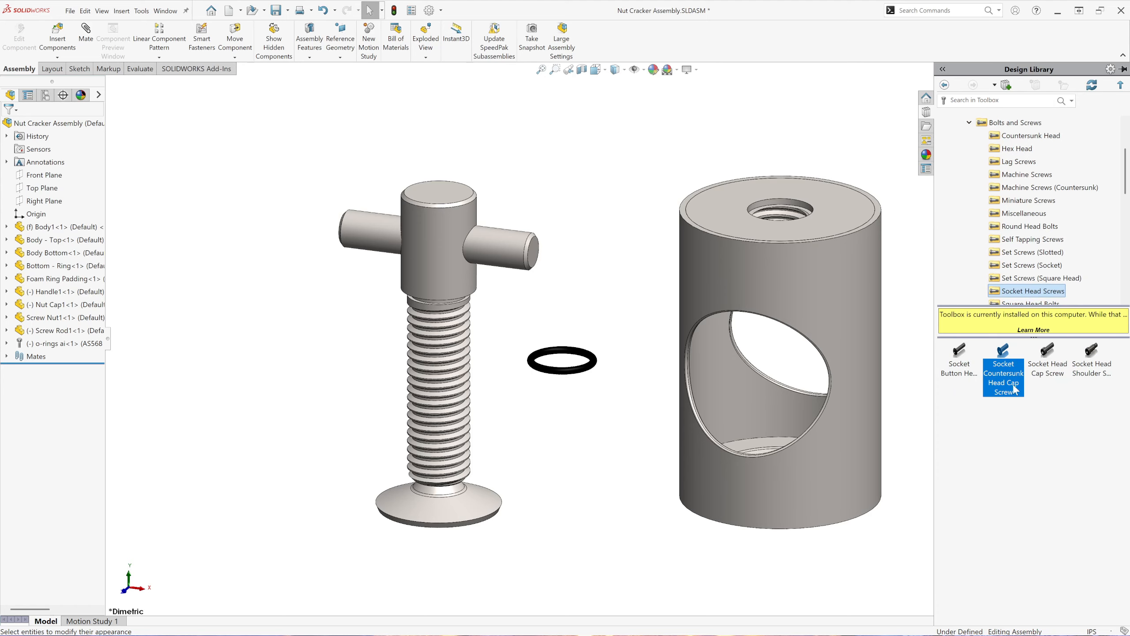
{"action": "left_click_drag", "start_coordinate": [1014, 389], "coordinate": [555, 548]}
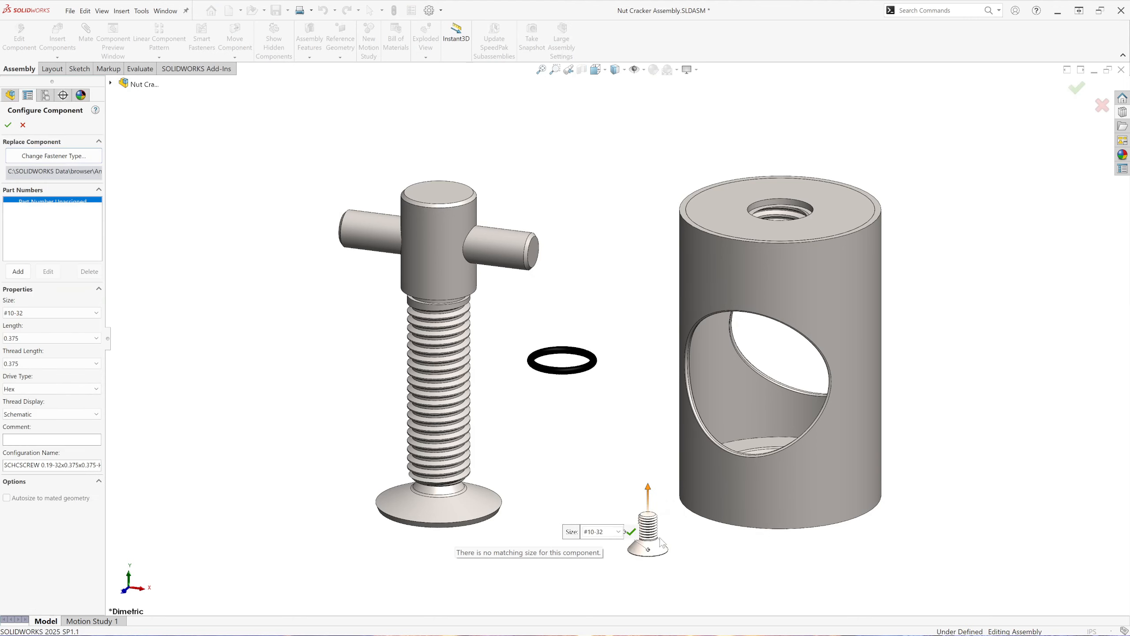
Step: Set the countersunk screw's size to #10-24 and finish inserting without adding more copies
{"action": "left_click", "coordinate": [618, 532]}
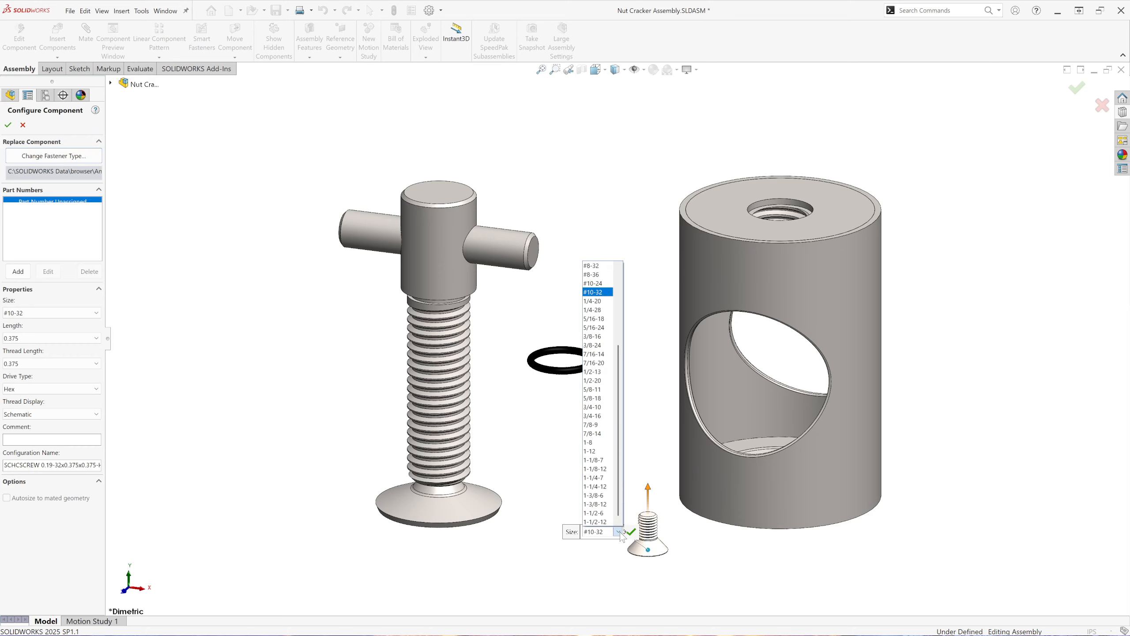
{"action": "left_click", "coordinate": [595, 283]}
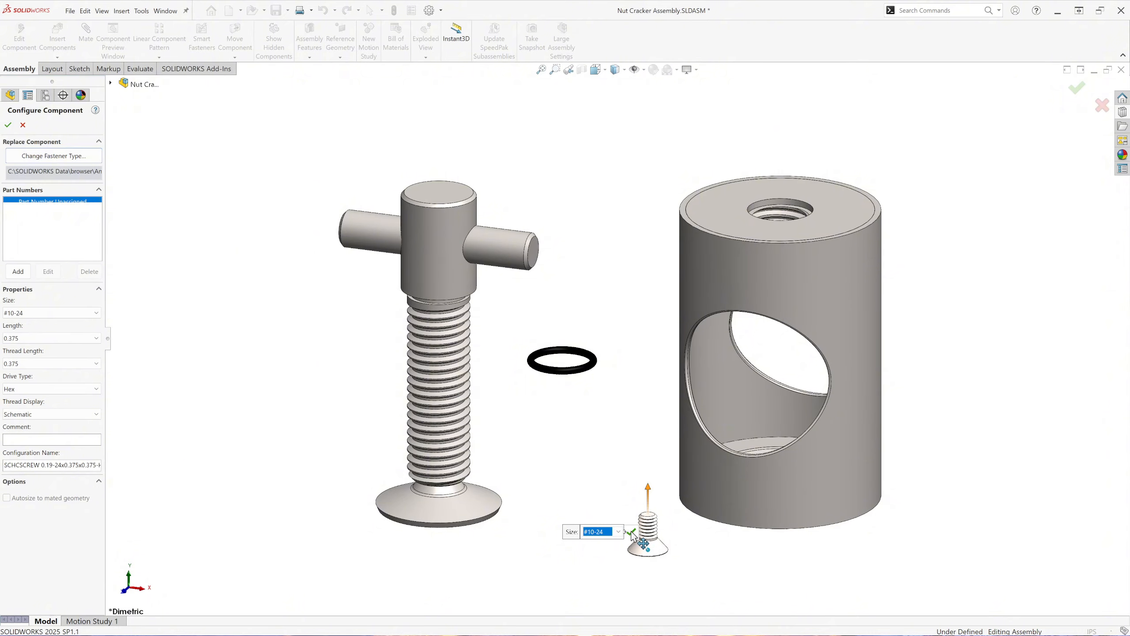
{"action": "left_click", "coordinate": [631, 531]}
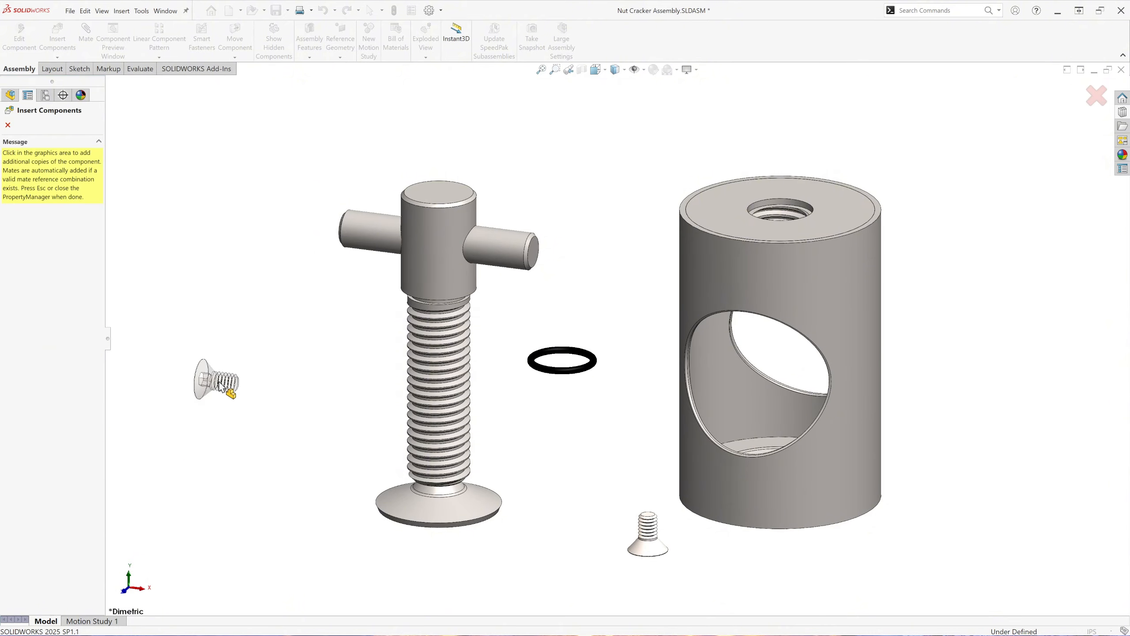
{"action": "left_click", "coordinate": [9, 125]}
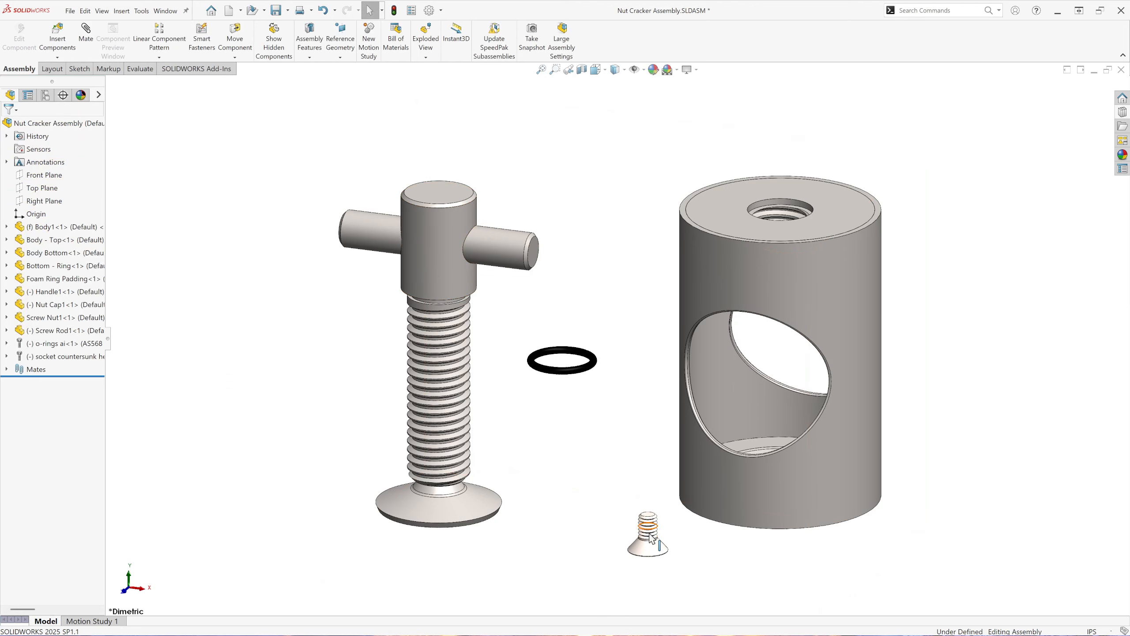
Step: Move the countersunk screw into the free space below Nut Cap1
{"action": "left_click_drag", "start_coordinate": [648, 545], "coordinate": [561, 548]}
{"action": "scroll", "coordinate": [552, 436], "scroll_direction": "up", "scroll_amount": 2}
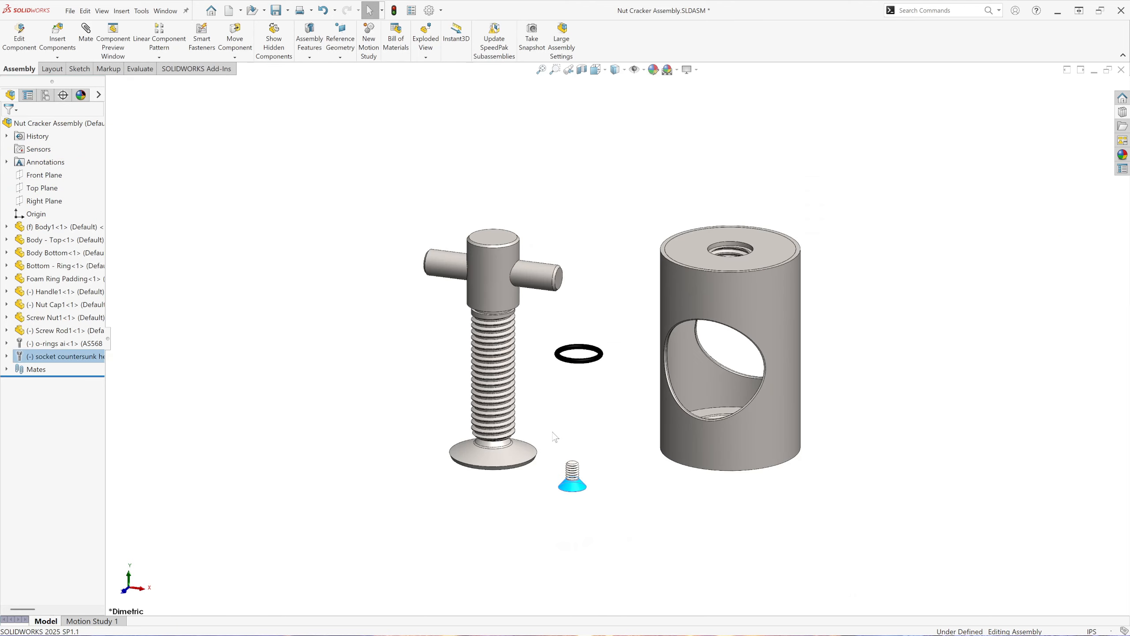
{"action": "left_click_drag", "start_coordinate": [571, 486], "coordinate": [517, 532]}
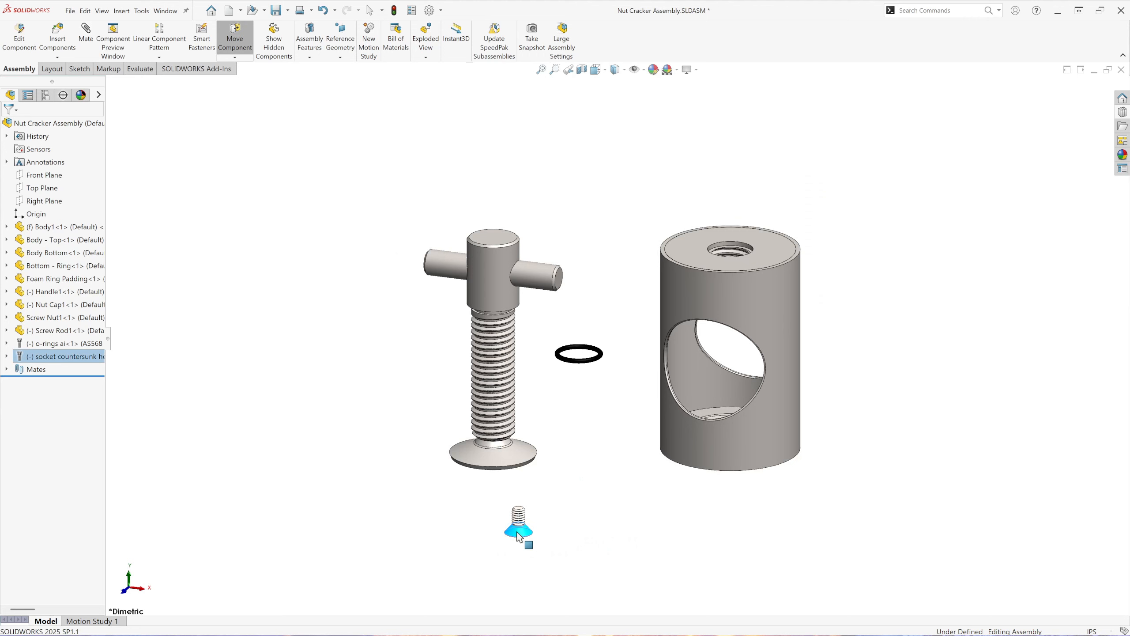
{"action": "left_click", "coordinate": [610, 453]}
Step: Turn on the display of temporary axes for the assembly's cylindrical parts and clear the selection
{"action": "scroll", "coordinate": [538, 312], "scroll_direction": "down", "scroll_amount": 3}
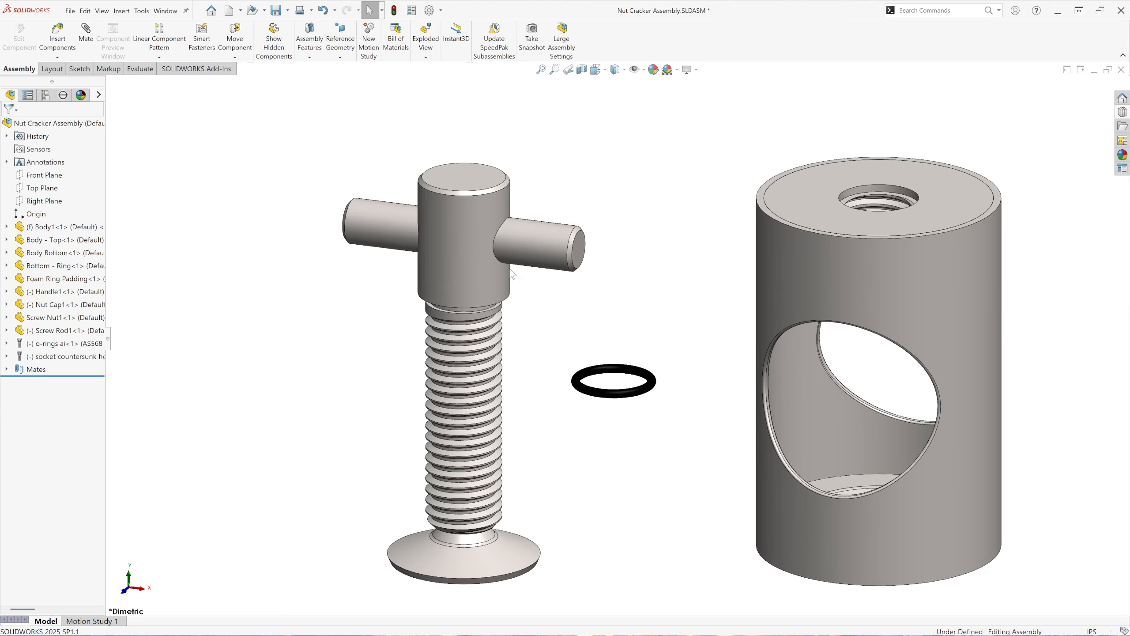
{"action": "left_click", "coordinate": [475, 267]}
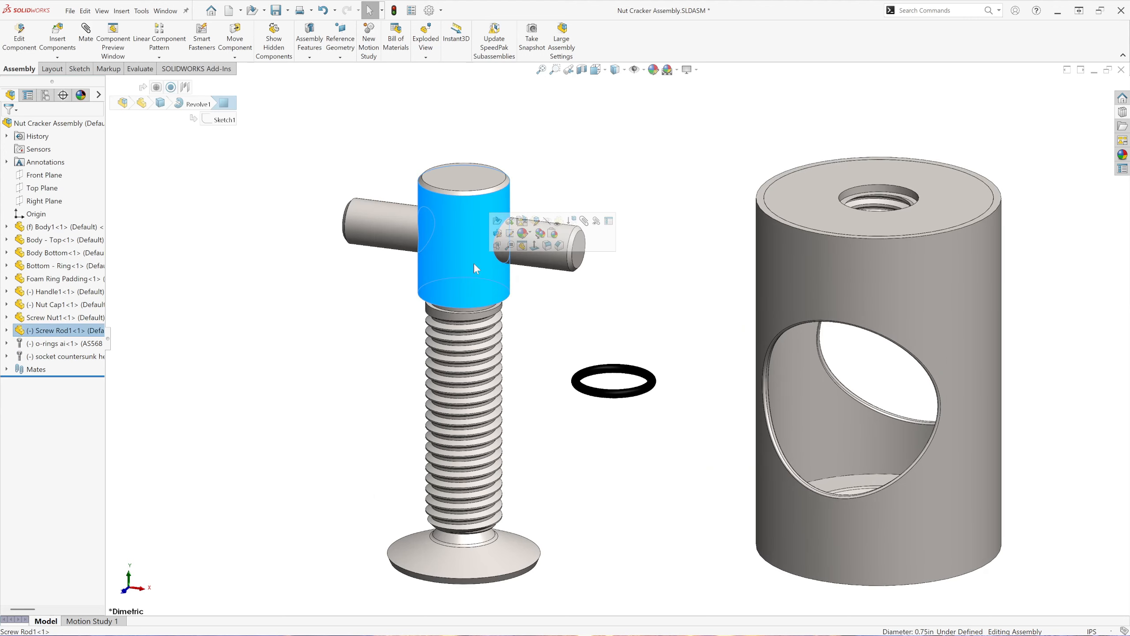
{"action": "left_click", "coordinate": [654, 387], "text": "ctrl"}
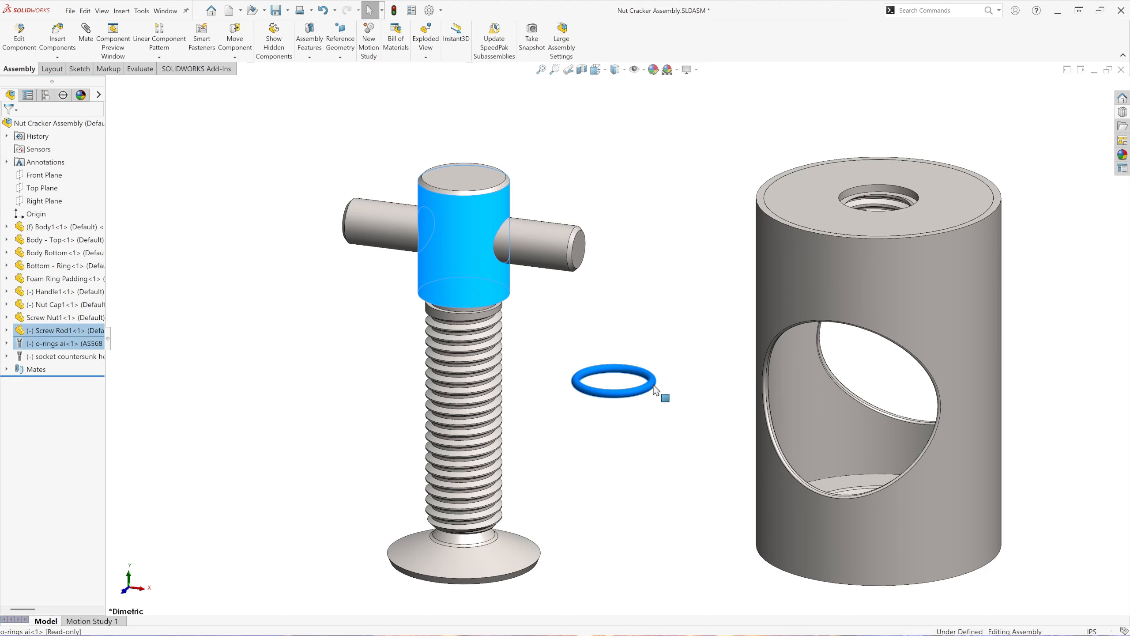
{"action": "scroll", "coordinate": [616, 338], "scroll_direction": "up", "scroll_amount": 3}
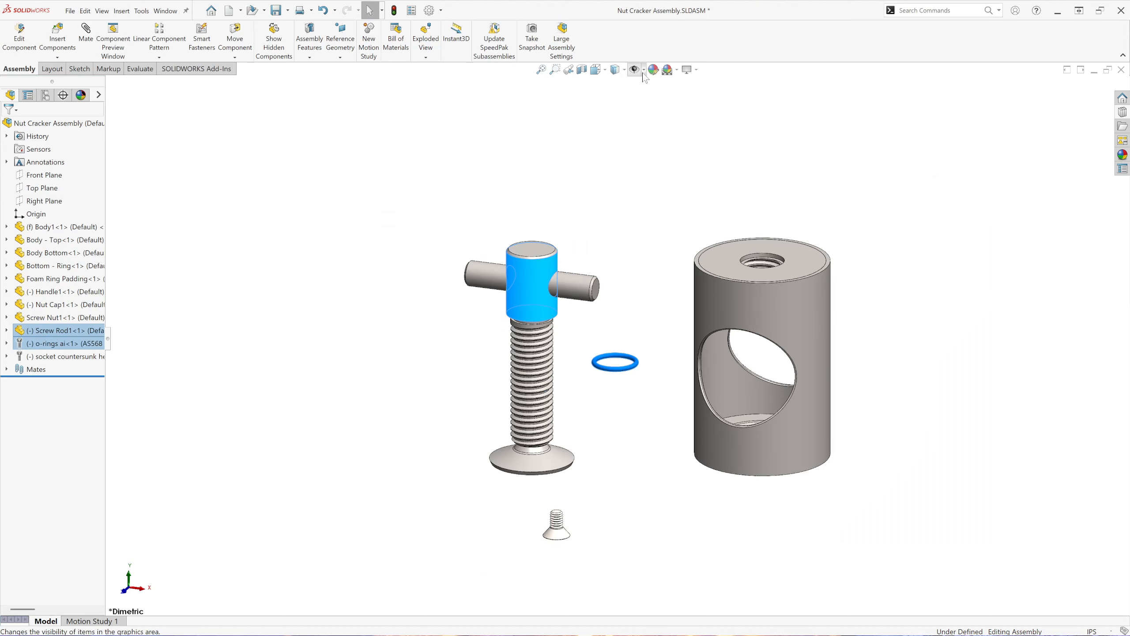
{"action": "left_click", "coordinate": [644, 70]}
{"action": "left_click", "coordinate": [648, 98]}
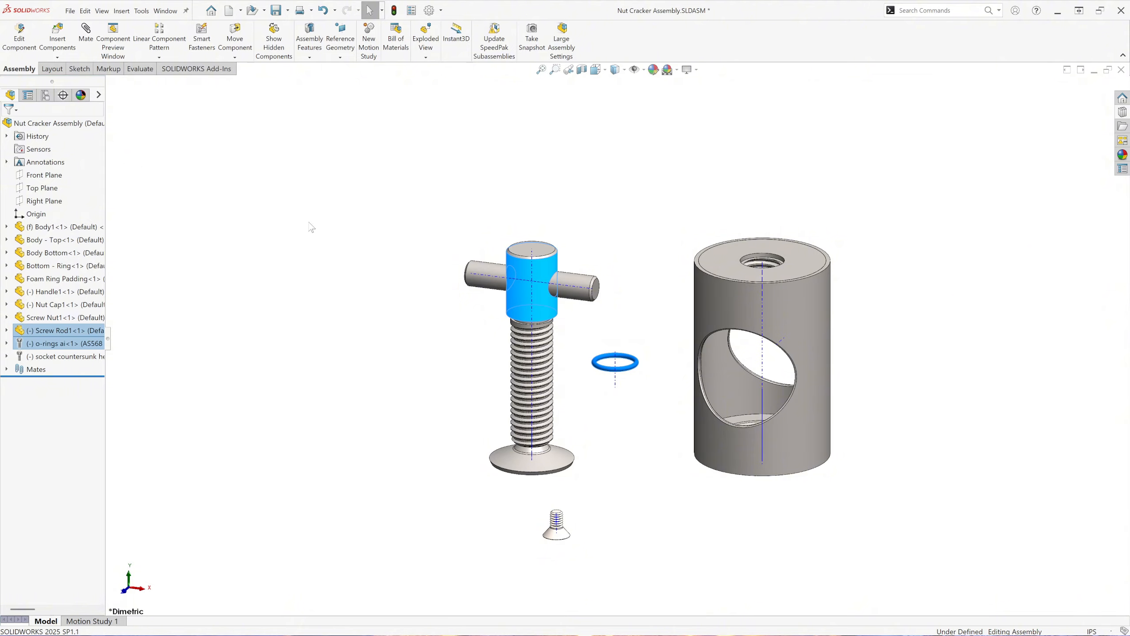
{"action": "left_click", "coordinate": [299, 242]}
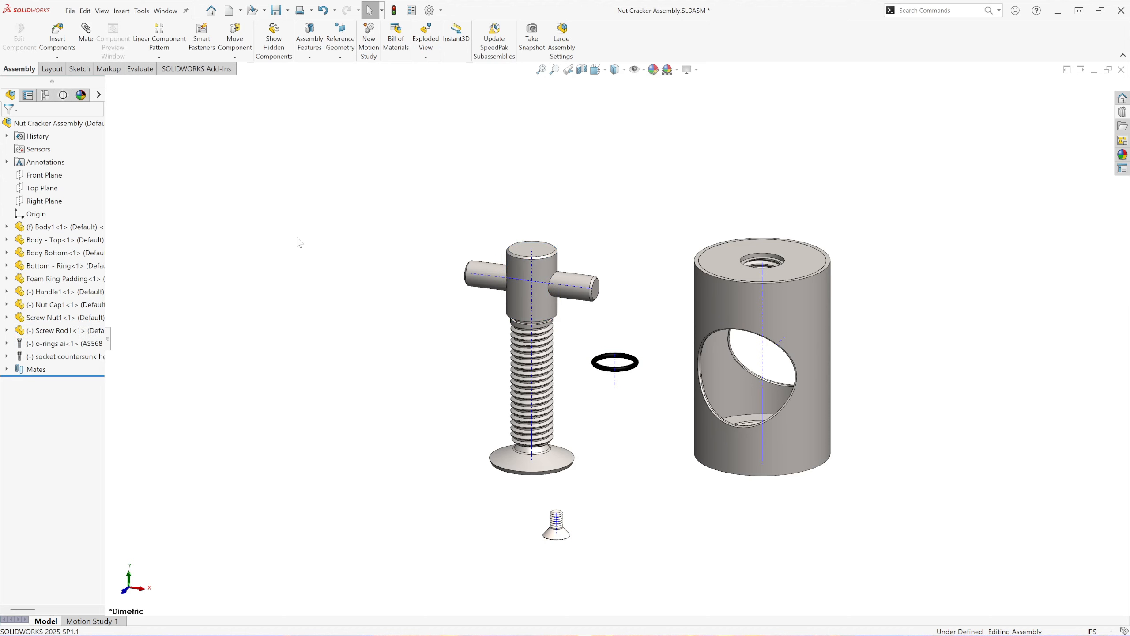
Step: Add a Coincident mate between the temporary axes of Screw Rod1 and the O-ring
{"action": "scroll", "coordinate": [587, 328], "scroll_direction": "down", "scroll_amount": 3}
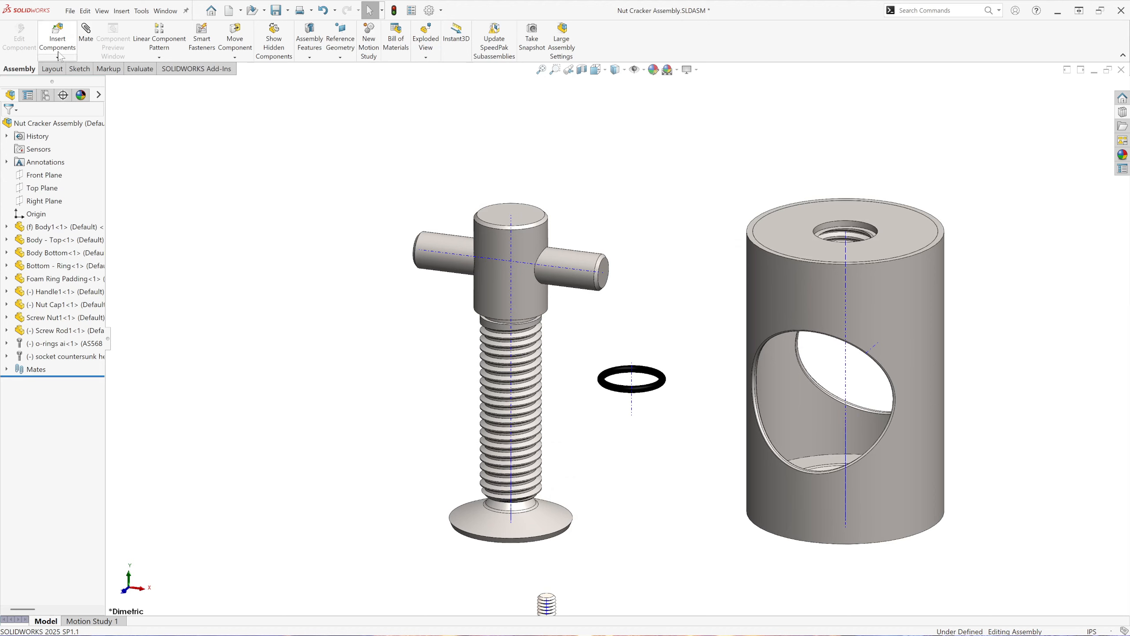
{"action": "left_click", "coordinate": [84, 32]}
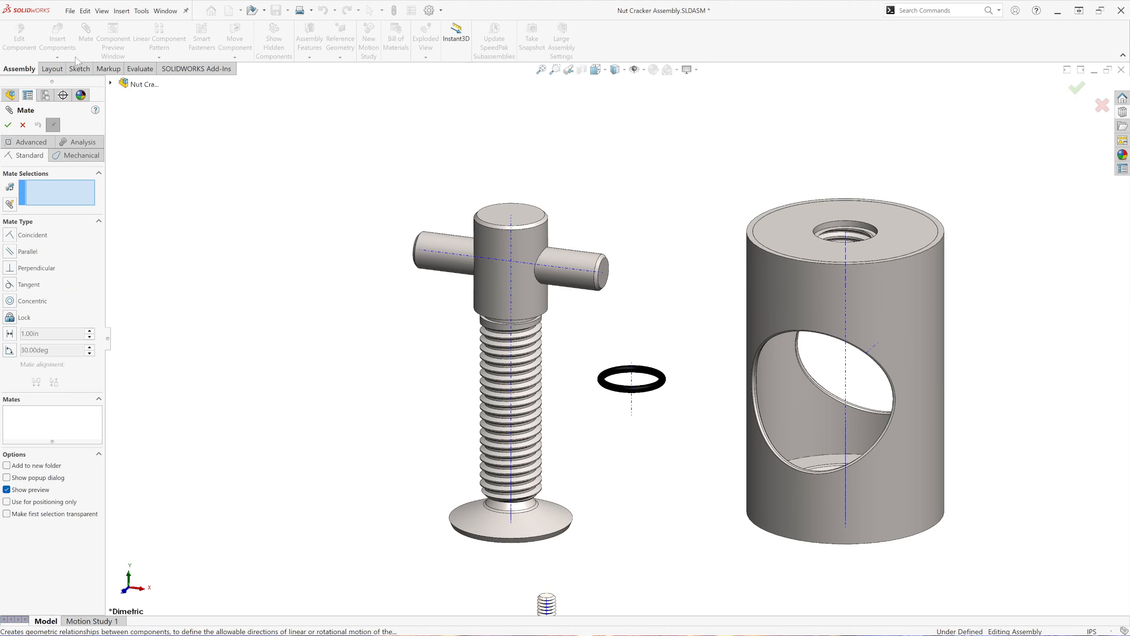
{"action": "left_click", "coordinate": [510, 287]}
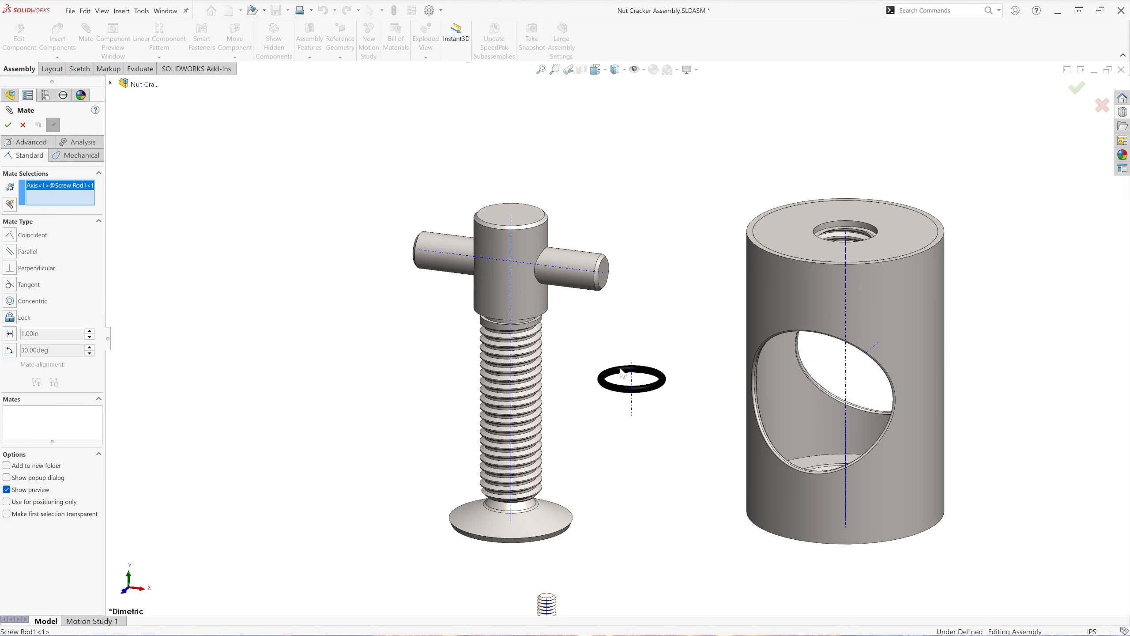
{"action": "left_click", "coordinate": [634, 386]}
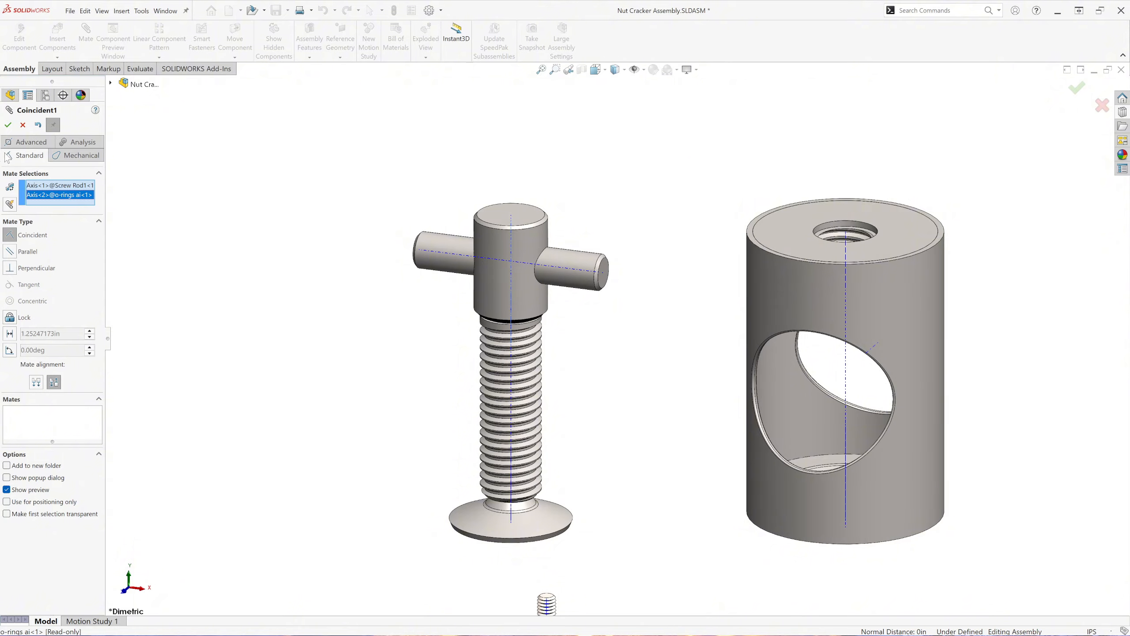
{"action": "left_click", "coordinate": [7, 124]}
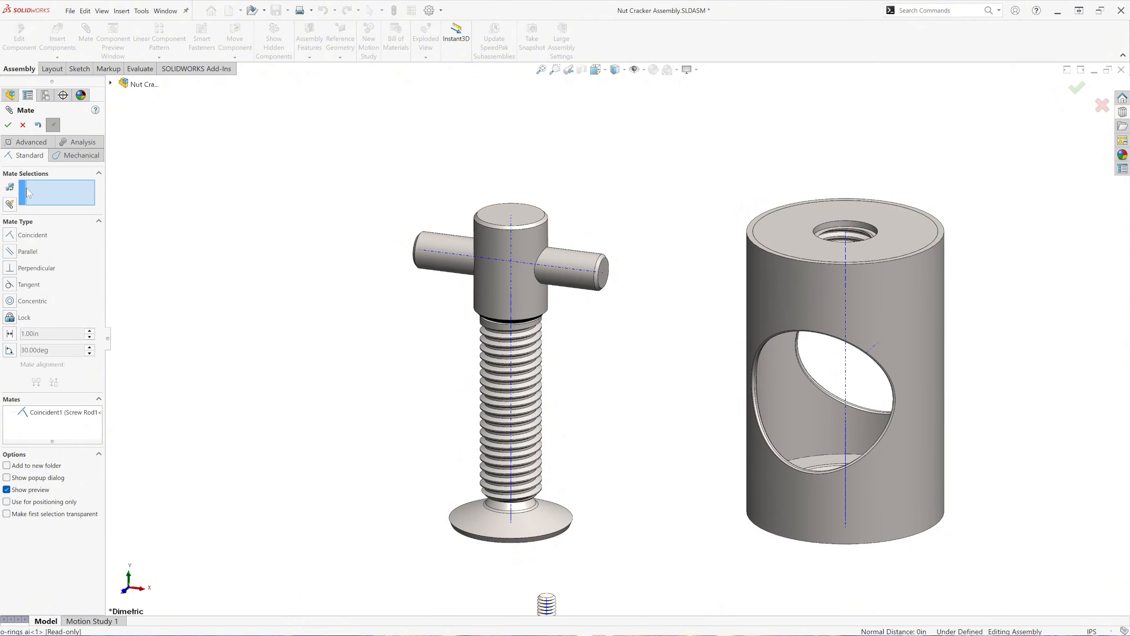
Step: Slide the O-ring along the rod and add a Tangent mate between it and the underside of Screw Rod1's head
{"action": "left_click_drag", "start_coordinate": [525, 246], "coordinate": [532, 211]}
{"action": "scroll", "coordinate": [538, 289], "scroll_direction": "down", "scroll_amount": 2}
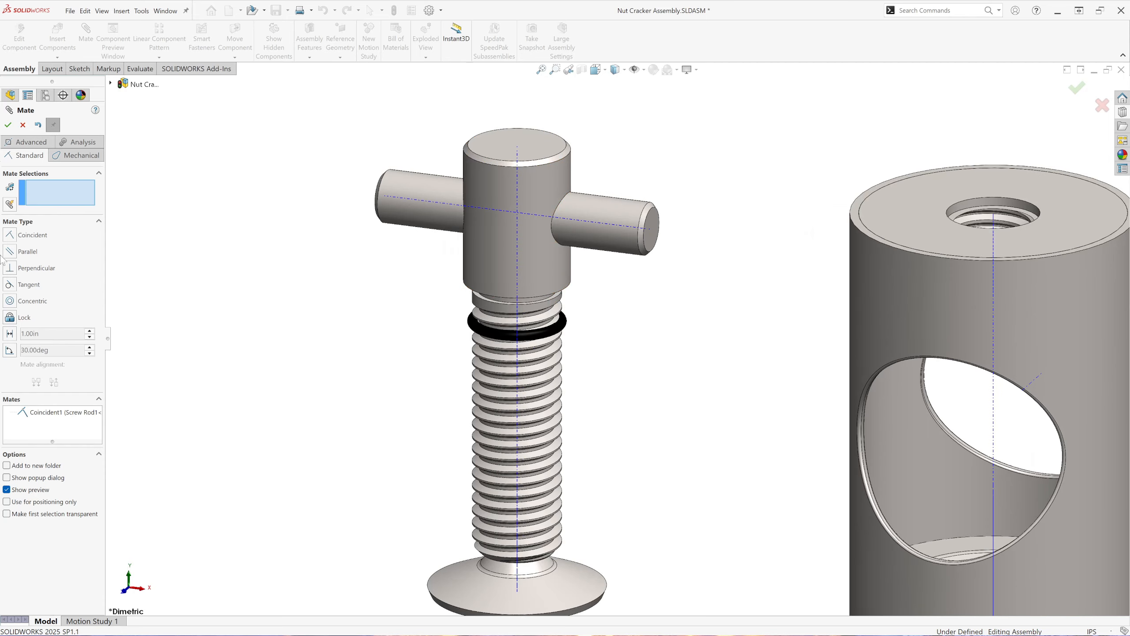
{"action": "middle_click_drag", "start_coordinate": [495, 308], "coordinate": [480, 334]}
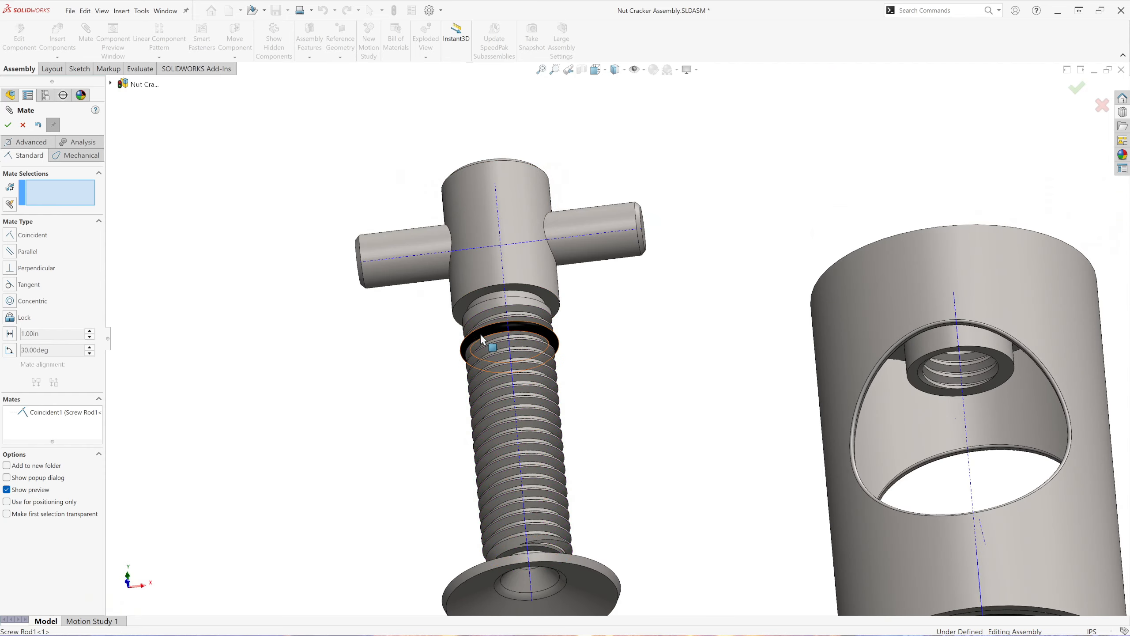
{"action": "scroll", "coordinate": [469, 289], "scroll_direction": "down", "scroll_amount": 3}
{"action": "left_click", "coordinate": [473, 285]}
{"action": "scroll", "coordinate": [416, 308], "scroll_direction": "up", "scroll_amount": 3}
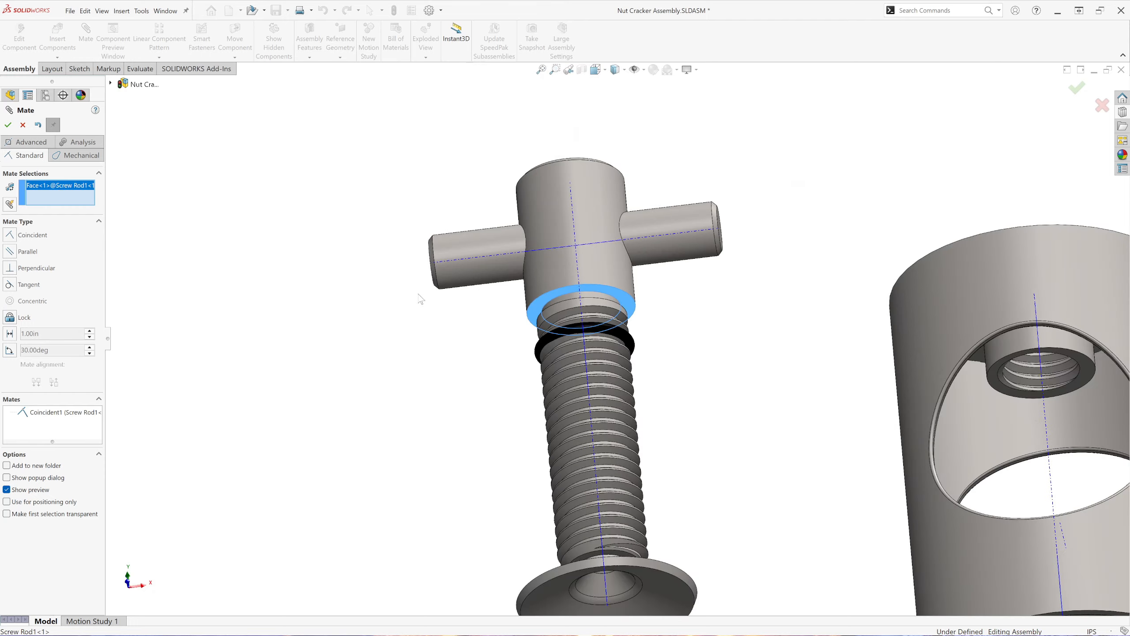
{"action": "scroll", "coordinate": [419, 301], "scroll_direction": "down", "scroll_amount": 2}
{"action": "middle_click_drag", "start_coordinate": [419, 301], "coordinate": [397, 422]}
{"action": "scroll", "coordinate": [556, 348], "scroll_direction": "down", "scroll_amount": 3}
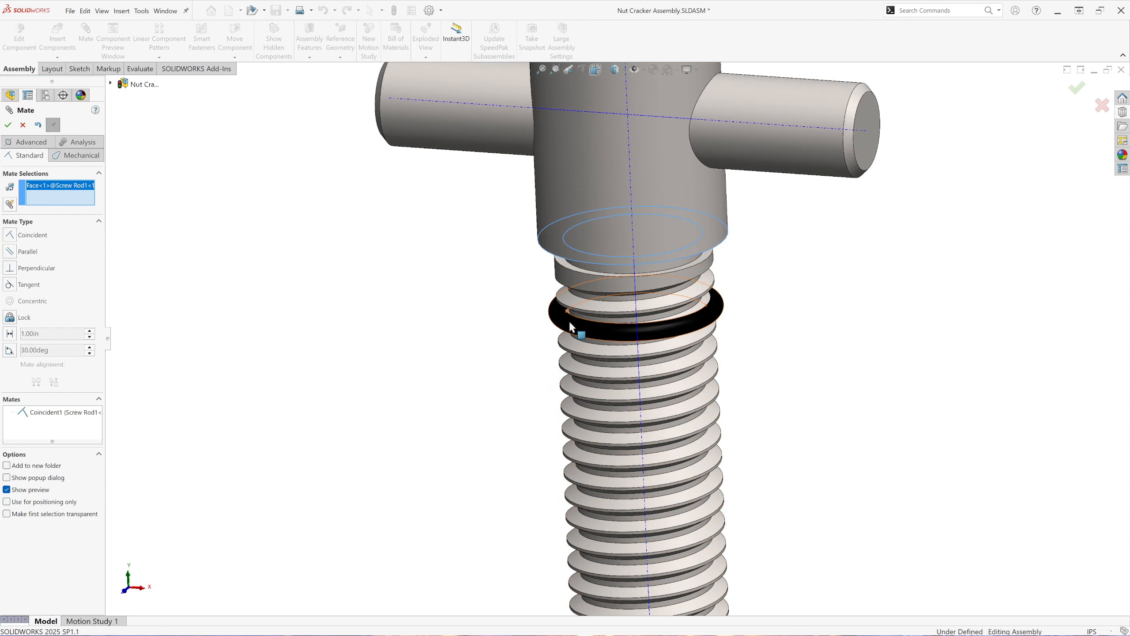
{"action": "left_click", "coordinate": [571, 327]}
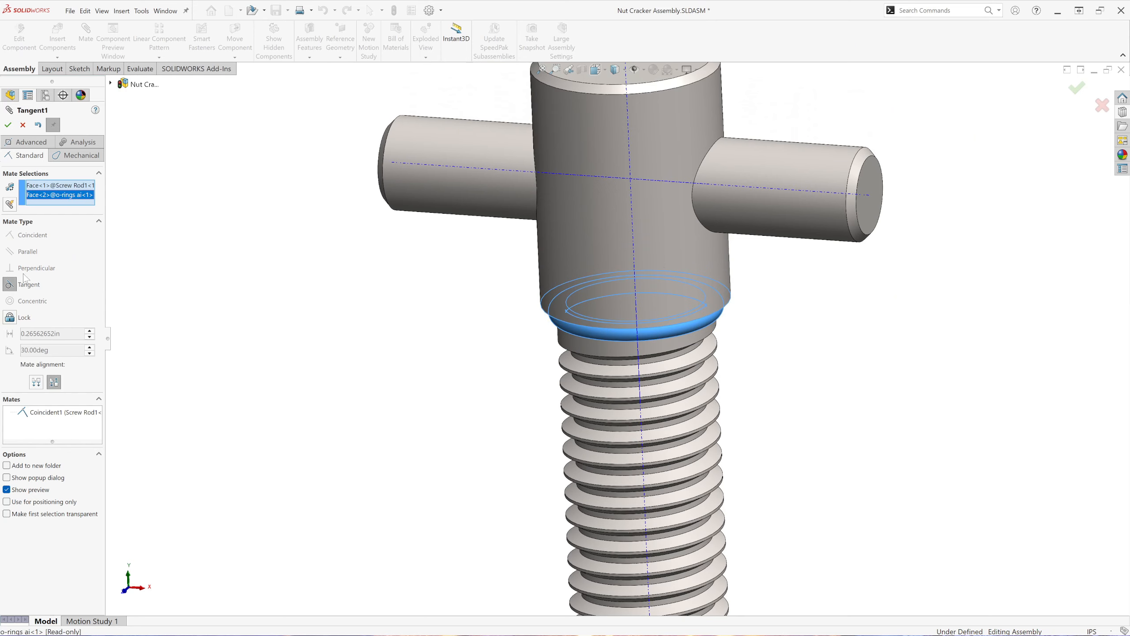
{"action": "left_click", "coordinate": [7, 125]}
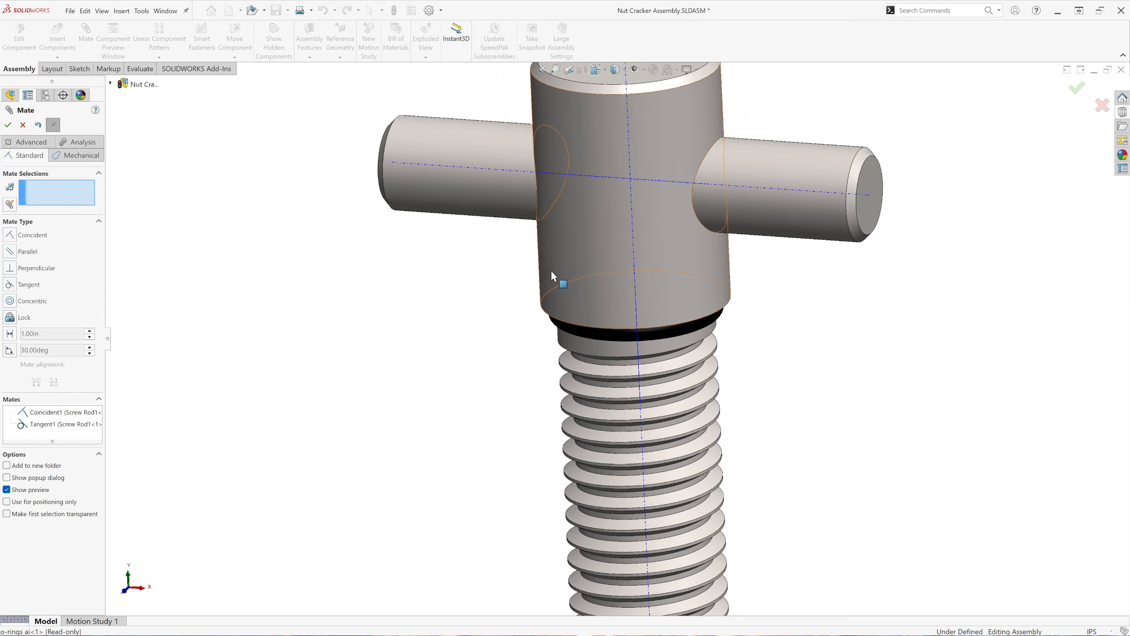
Step: Add a Concentric mate with locked rotation between Nut Cap1's countersink face and the conical head face of the countersunk screw
{"action": "scroll", "coordinate": [457, 350], "scroll_direction": "up", "scroll_amount": 4}
{"action": "scroll", "coordinate": [458, 352], "scroll_direction": "up", "scroll_amount": 2}
{"action": "middle_click_drag", "start_coordinate": [550, 439], "coordinate": [529, 338]}
{"action": "scroll", "coordinate": [703, 547], "scroll_direction": "down", "scroll_amount": 3}
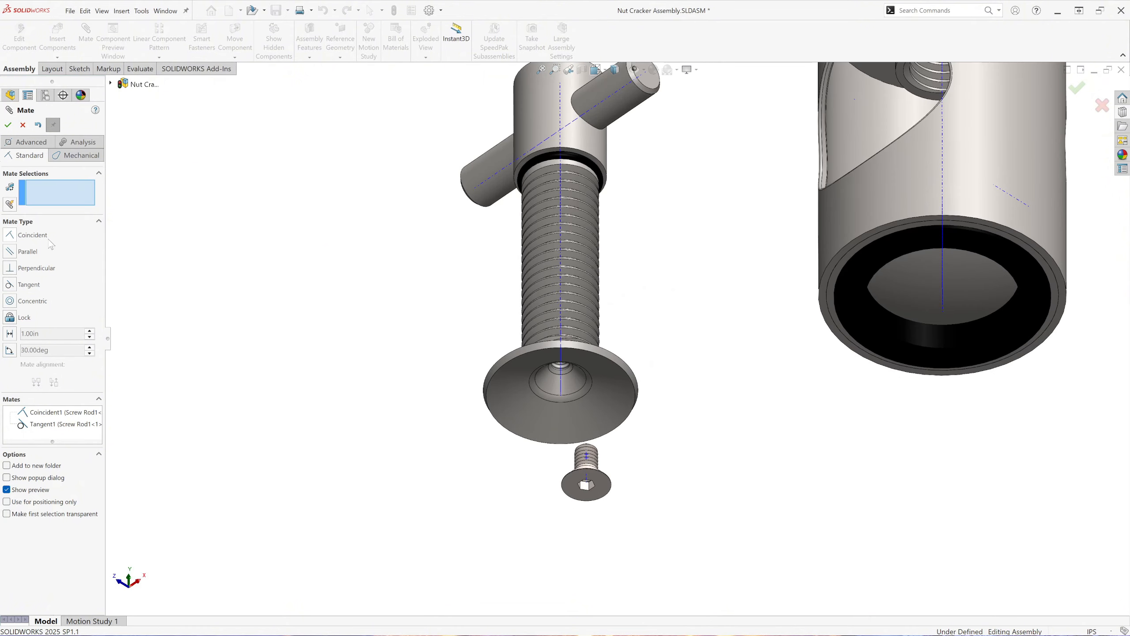
{"action": "left_click", "coordinate": [545, 383]}
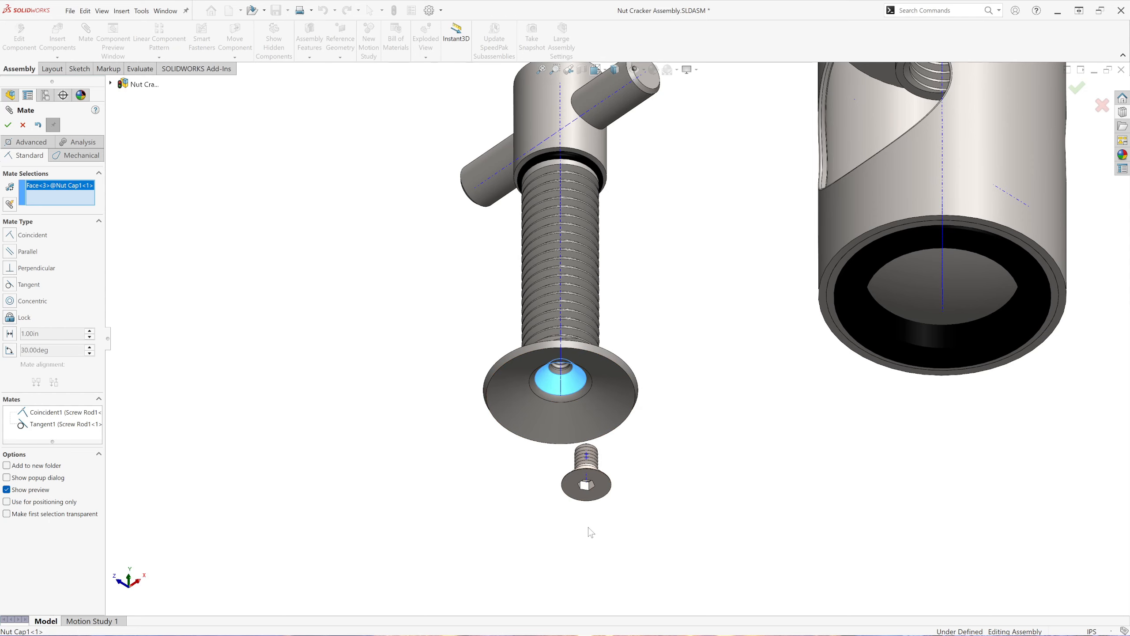
{"action": "middle_click_drag", "start_coordinate": [618, 483], "coordinate": [591, 550]}
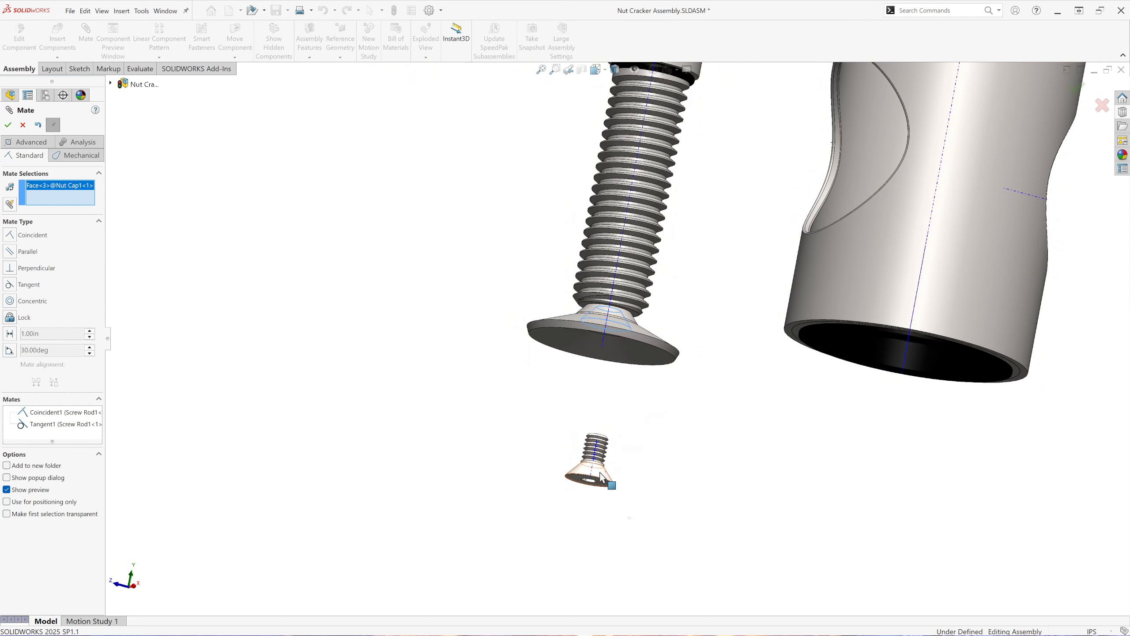
{"action": "left_click", "coordinate": [600, 472]}
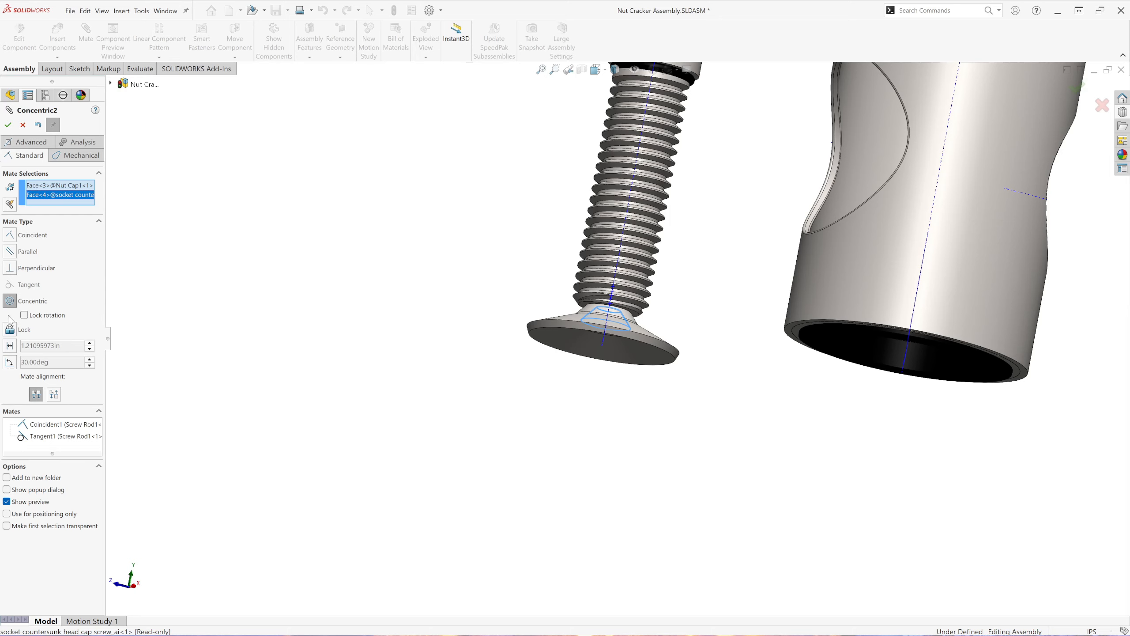
{"action": "left_click", "coordinate": [24, 315]}
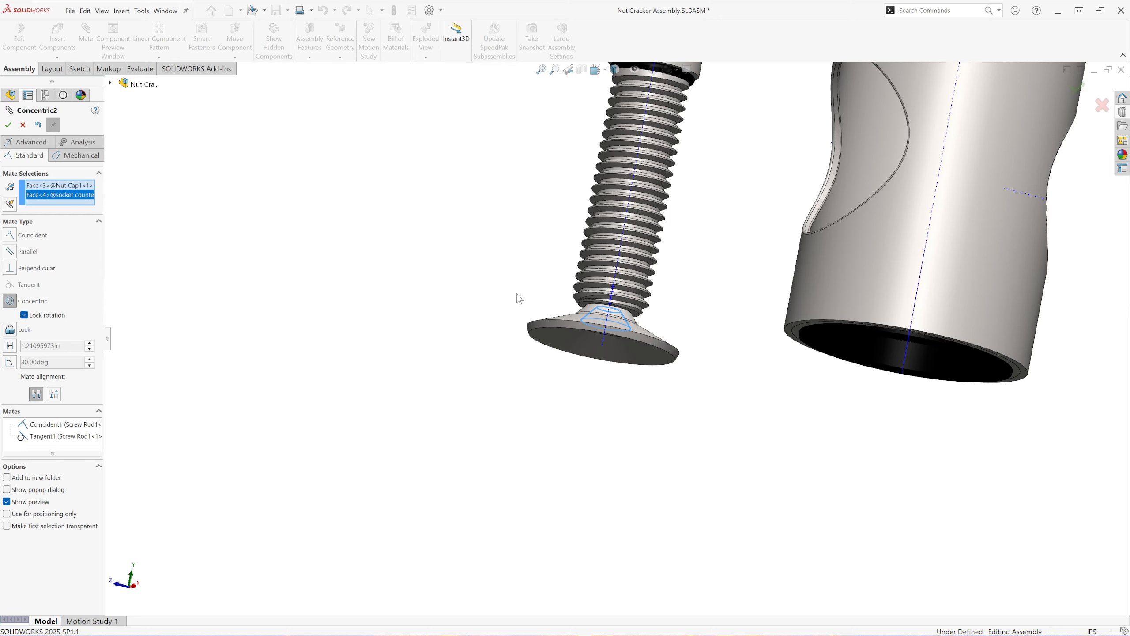
{"action": "middle_click_drag", "start_coordinate": [520, 300], "coordinate": [530, 231]}
{"action": "scroll", "coordinate": [563, 341], "scroll_direction": "down", "scroll_amount": 5}
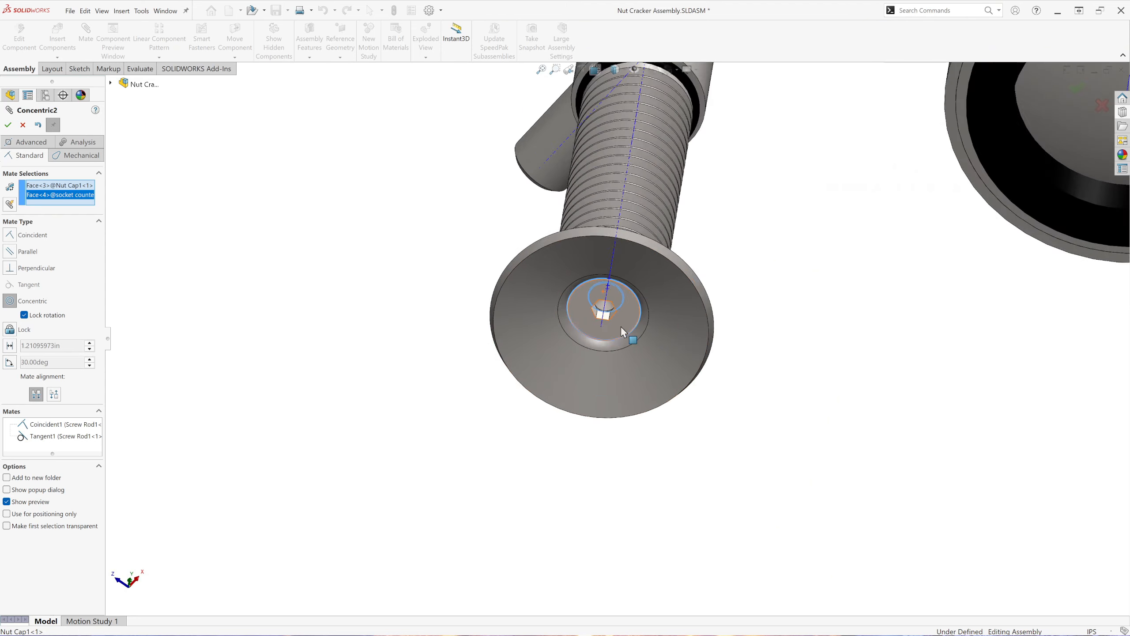
{"action": "left_click", "coordinate": [8, 125]}
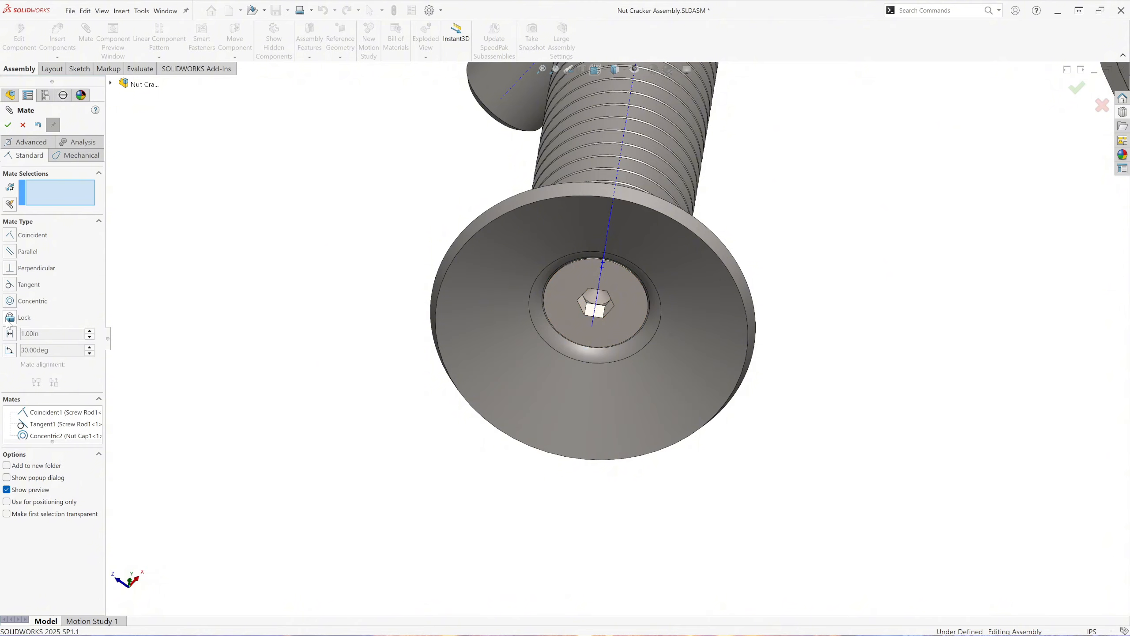
Step: Add a Lock mate between the countersunk screw's flat head face and Nut Cap1's underside, and finish mating
{"action": "left_click", "coordinate": [565, 301]}
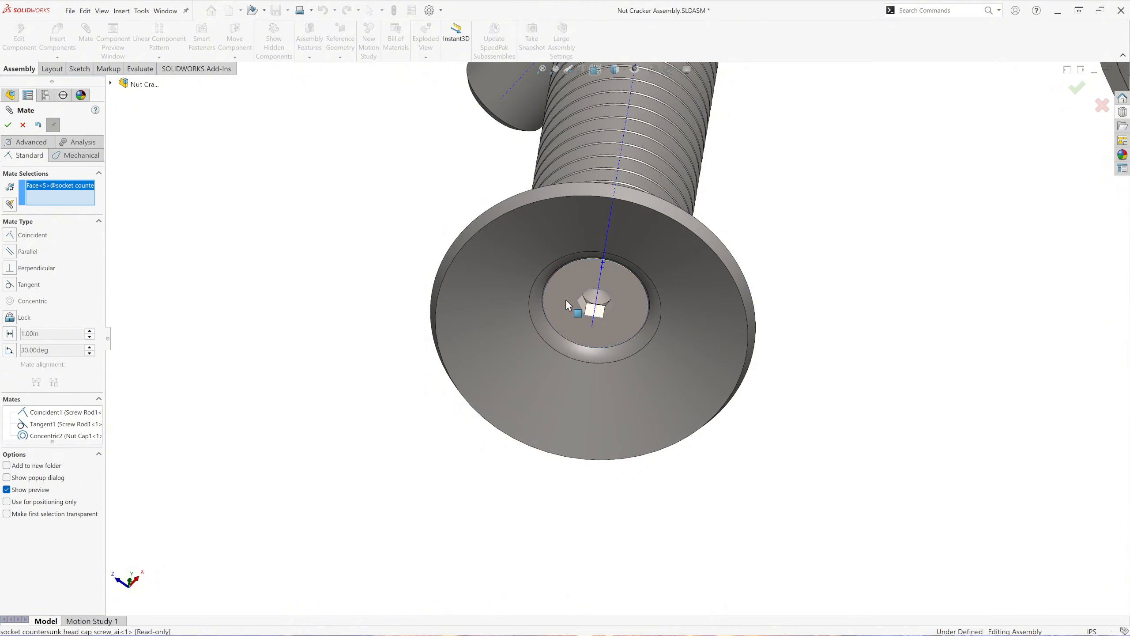
{"action": "left_click", "coordinate": [569, 403]}
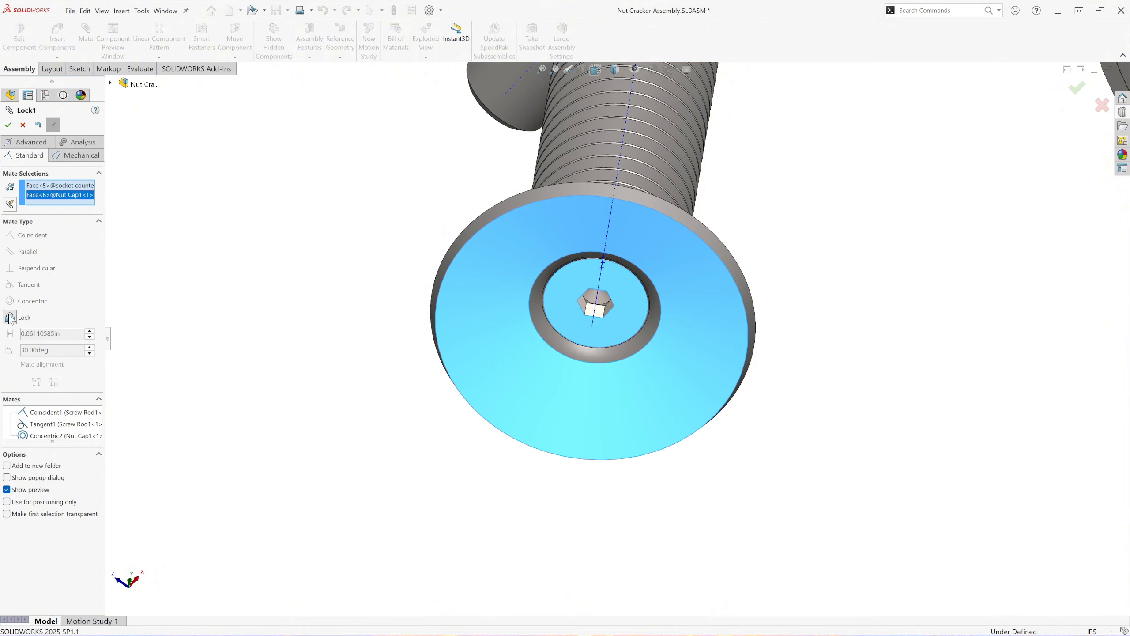
{"action": "left_click", "coordinate": [8, 125]}
{"action": "left_click", "coordinate": [8, 125]}
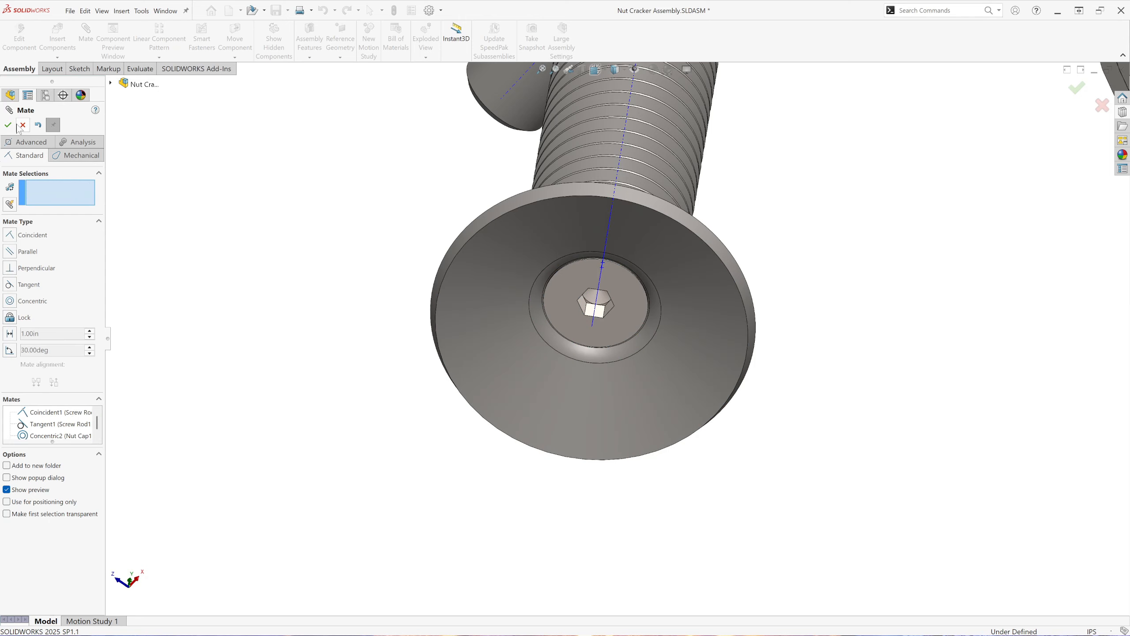
Step: Move Screw Rod1 with its attached parts upward beside Body1
{"action": "key", "text": "f"}
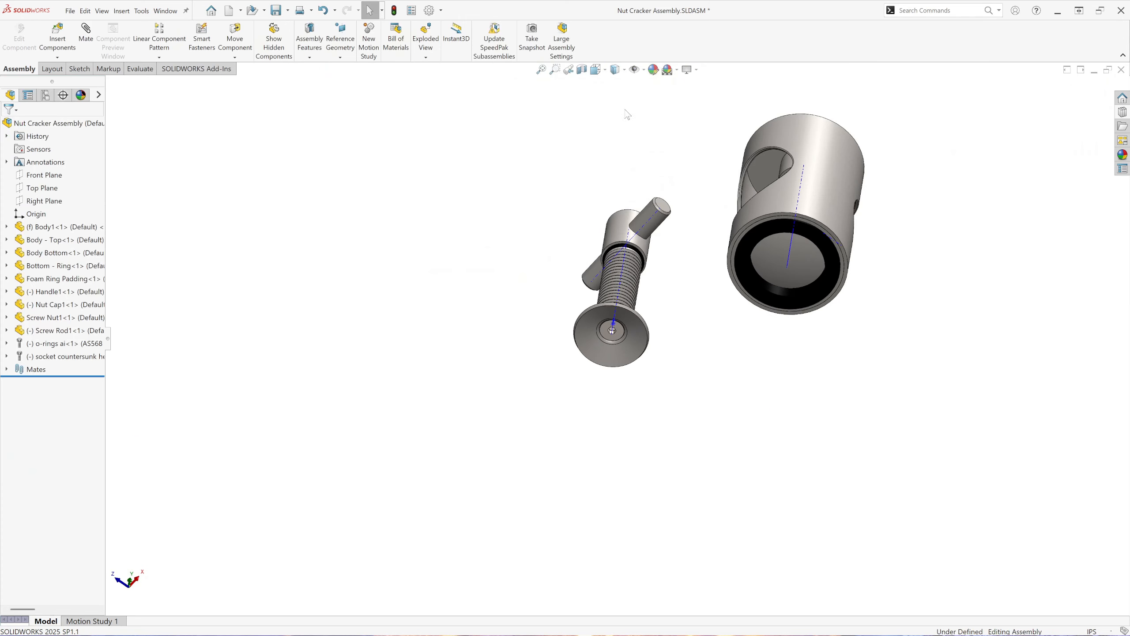
{"action": "left_click", "coordinate": [596, 69]}
{"action": "left_click", "coordinate": [652, 99]}
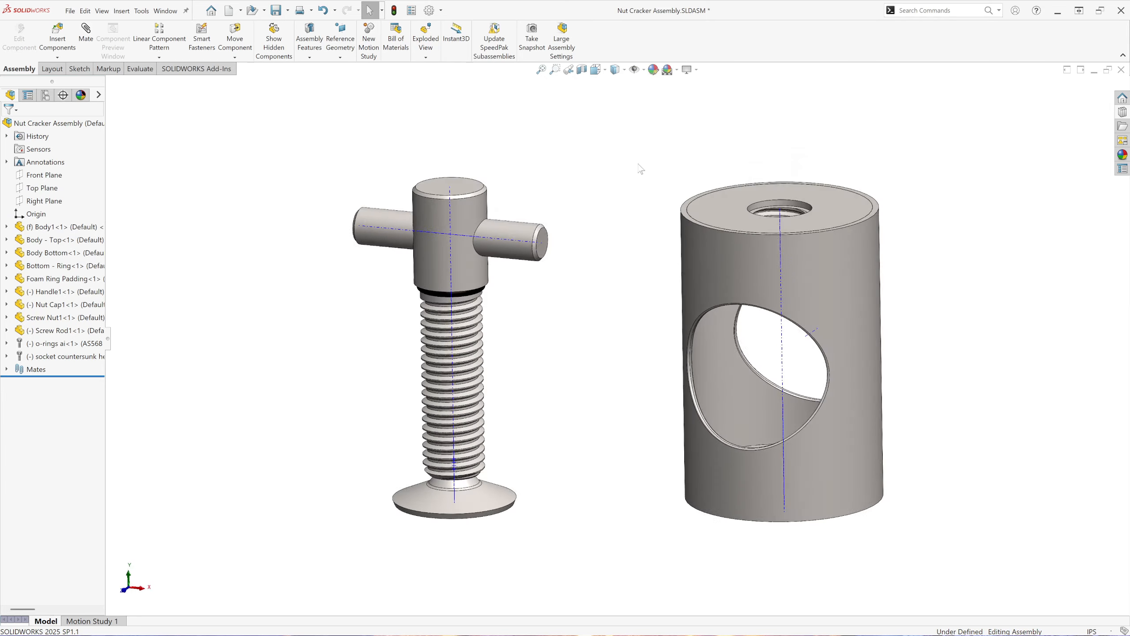
{"action": "left_click", "coordinate": [533, 147]}
{"action": "scroll", "coordinate": [578, 423], "scroll_direction": "up", "scroll_amount": 4}
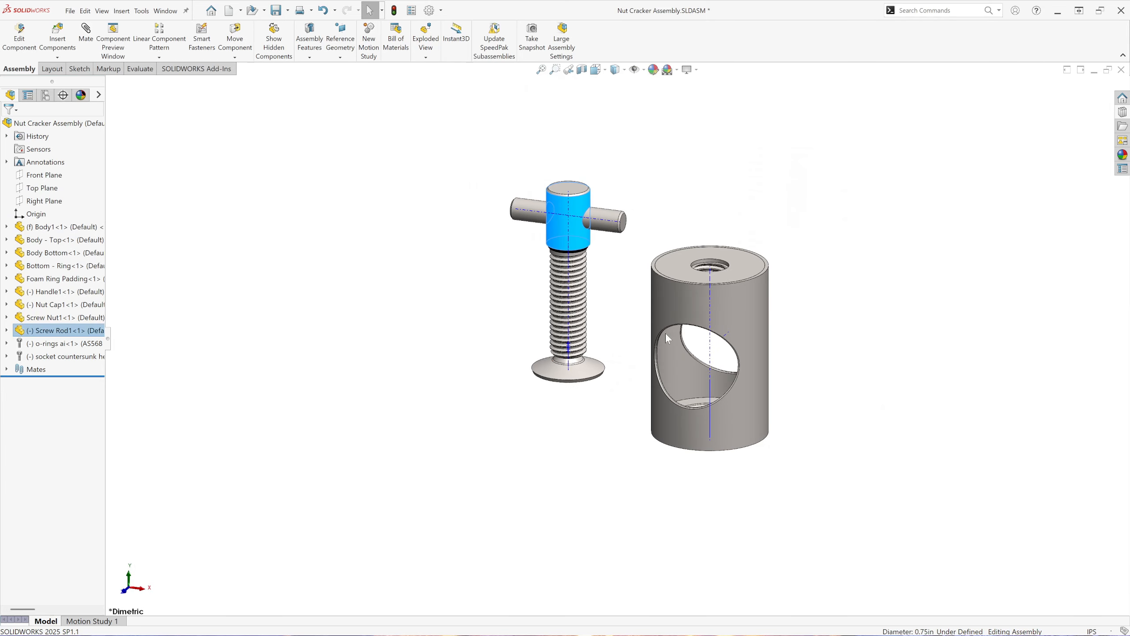
{"action": "scroll", "coordinate": [665, 333], "scroll_direction": "down", "scroll_amount": 3}
{"action": "left_click", "coordinate": [895, 274]}
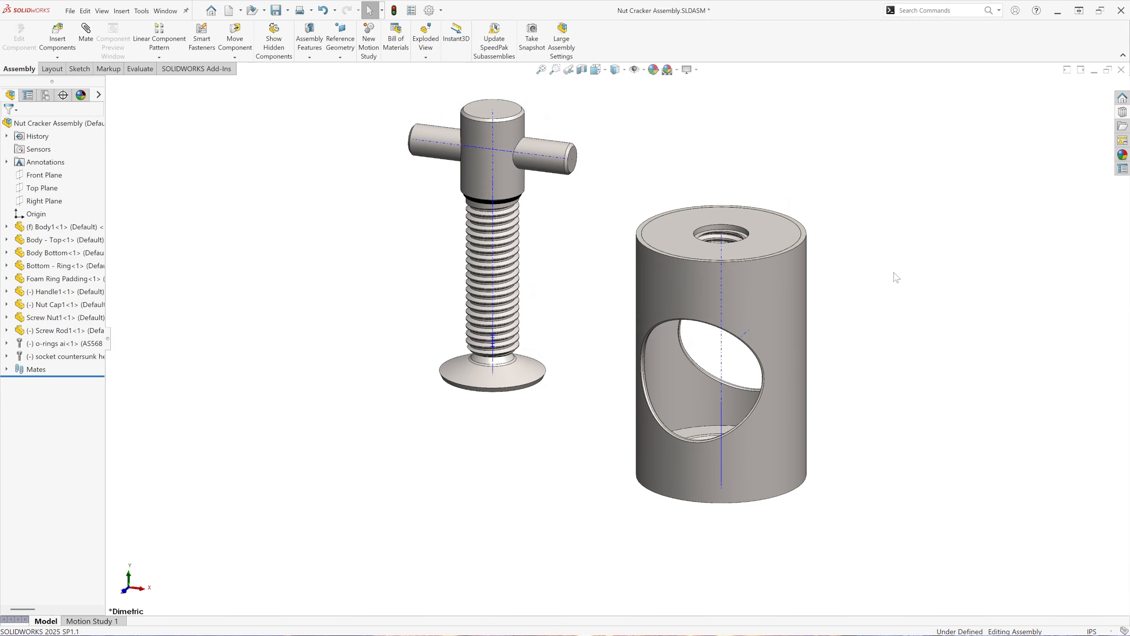
Step: Turn off the display of temporary axes
{"action": "scroll", "coordinate": [834, 269], "scroll_direction": "up", "scroll_amount": 2}
{"action": "scroll", "coordinate": [670, 267], "scroll_direction": "down", "scroll_amount": 3}
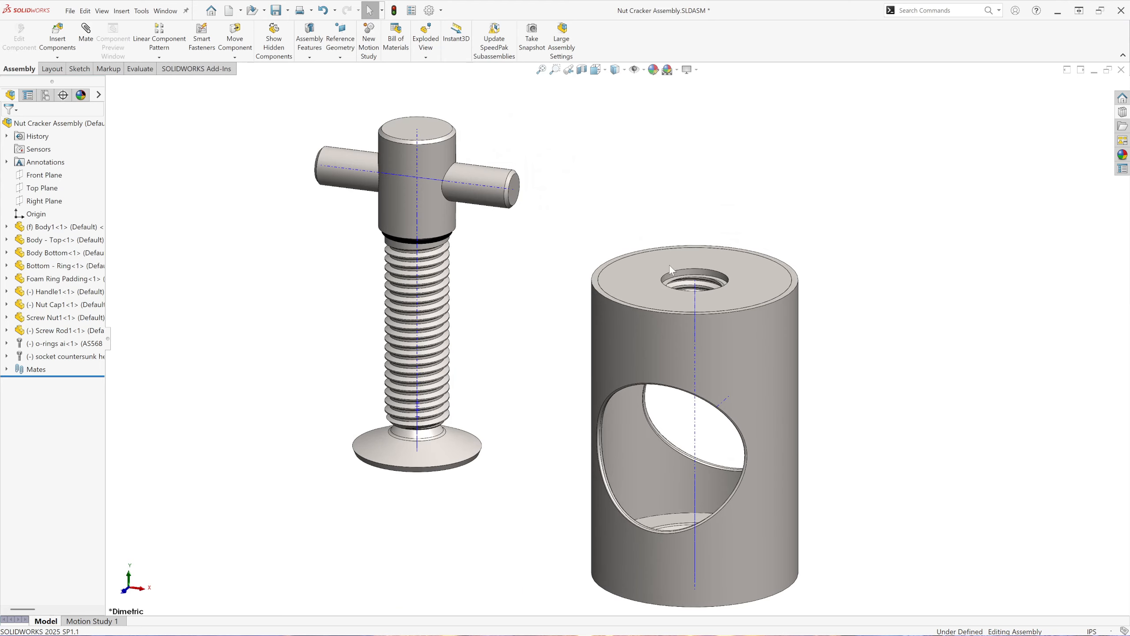
{"action": "left_click", "coordinate": [634, 70]}
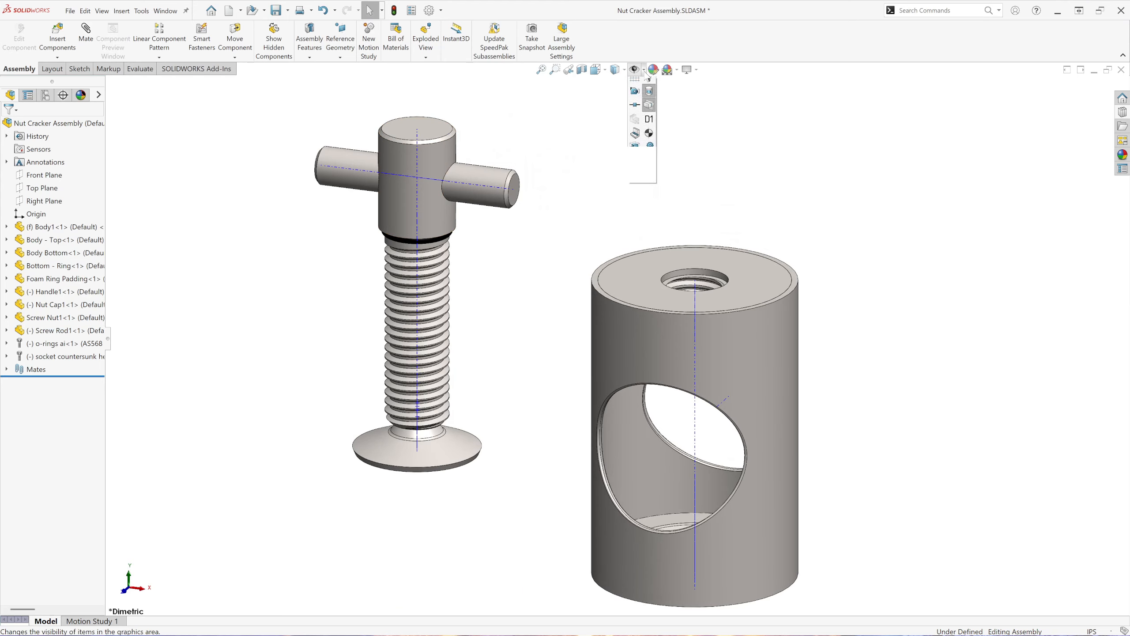
{"action": "left_click", "coordinate": [829, 148]}
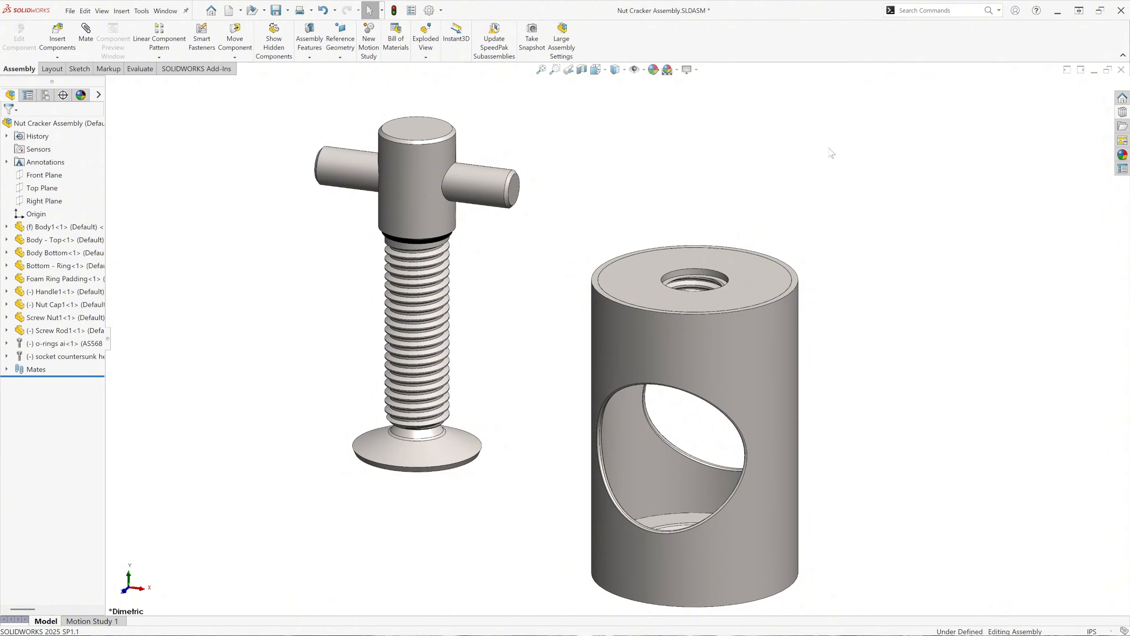
Step: Add a mechanical Screw mate of 1 revolution per inch, reversed, between Screw Nut1's internal thread face and Screw Rod1's thread face
{"action": "left_click", "coordinate": [86, 36]}
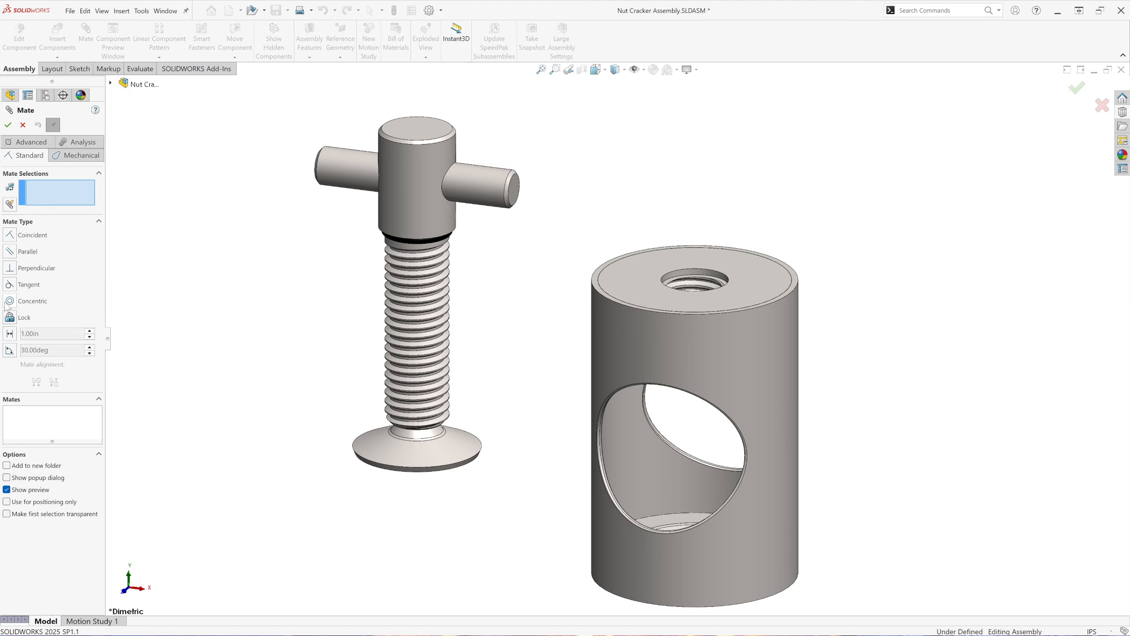
{"action": "left_click", "coordinate": [80, 155]}
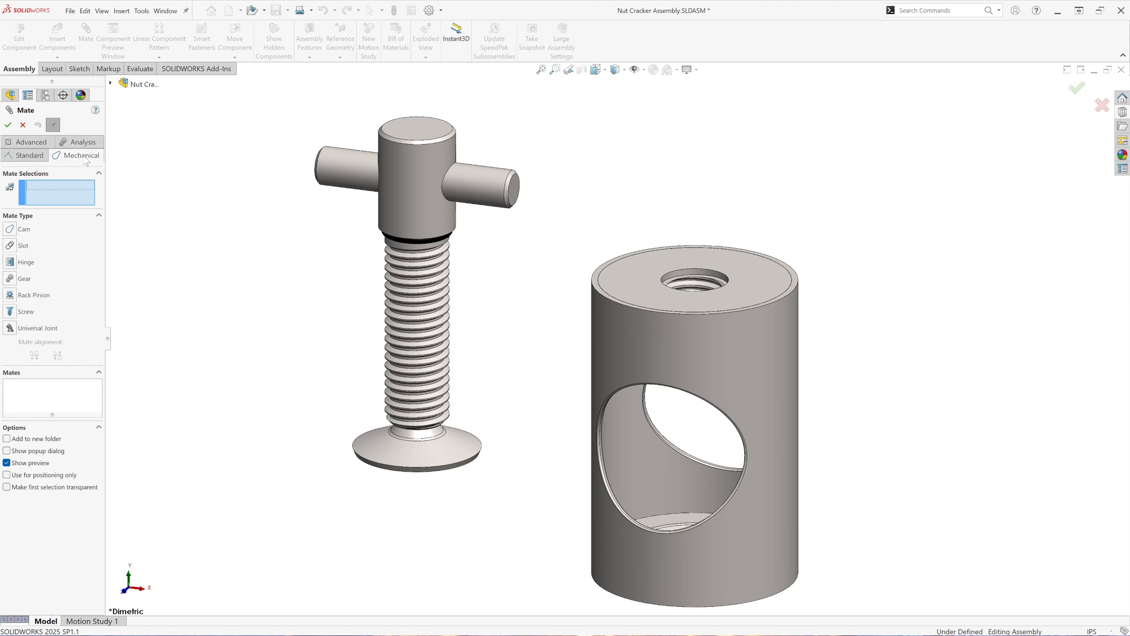
{"action": "left_click", "coordinate": [10, 311]}
{"action": "scroll", "coordinate": [622, 289], "scroll_direction": "down", "scroll_amount": 10}
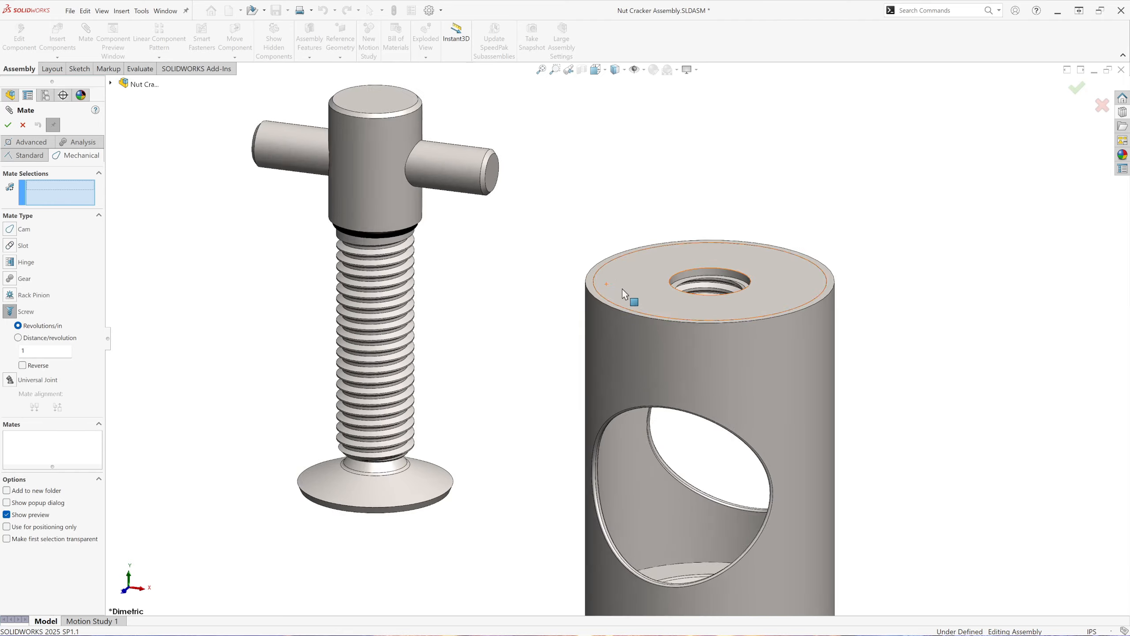
{"action": "left_click", "coordinate": [736, 305]}
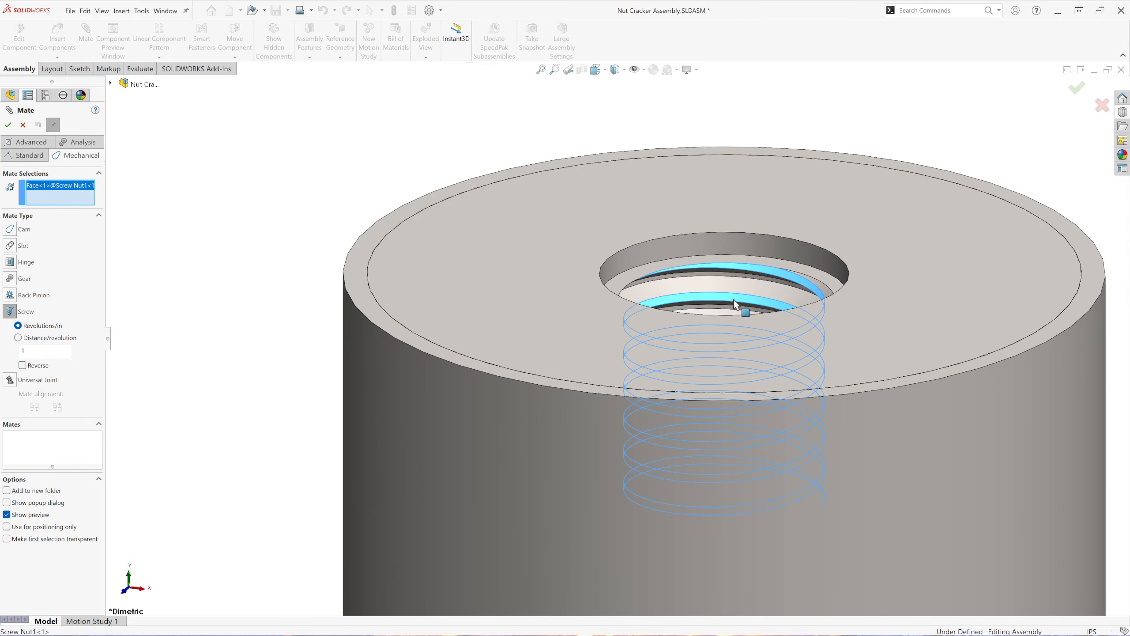
{"action": "scroll", "coordinate": [737, 317], "scroll_direction": "down", "scroll_amount": 3}
{"action": "scroll", "coordinate": [738, 314], "scroll_direction": "up", "scroll_amount": 6}
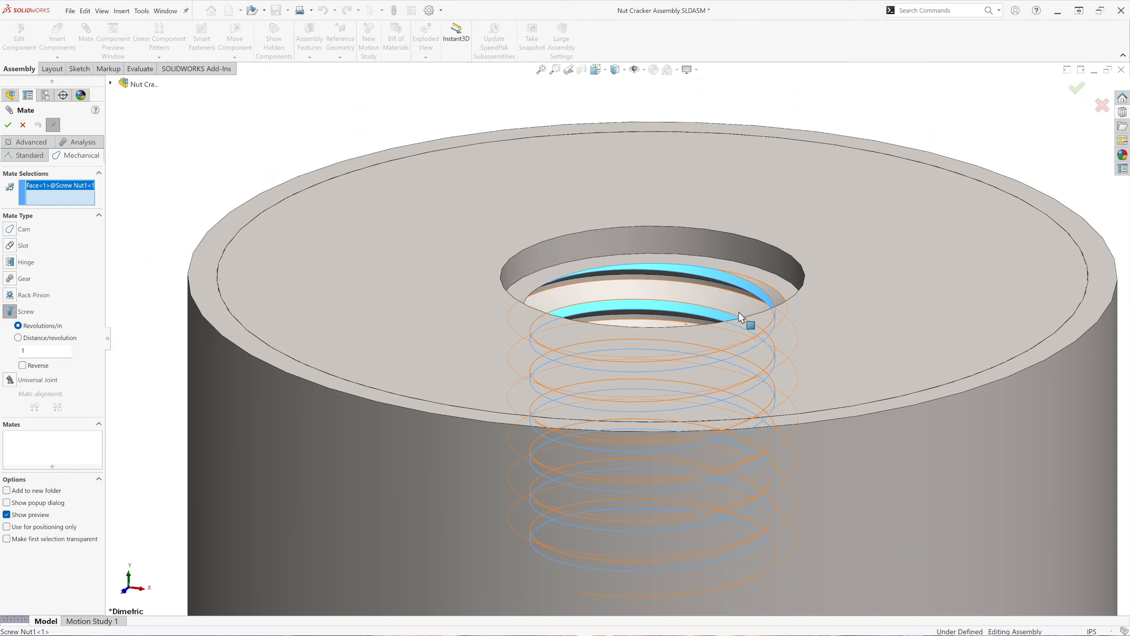
{"action": "scroll", "coordinate": [637, 328], "scroll_direction": "up", "scroll_amount": 3}
{"action": "scroll", "coordinate": [432, 353], "scroll_direction": "down", "scroll_amount": 10}
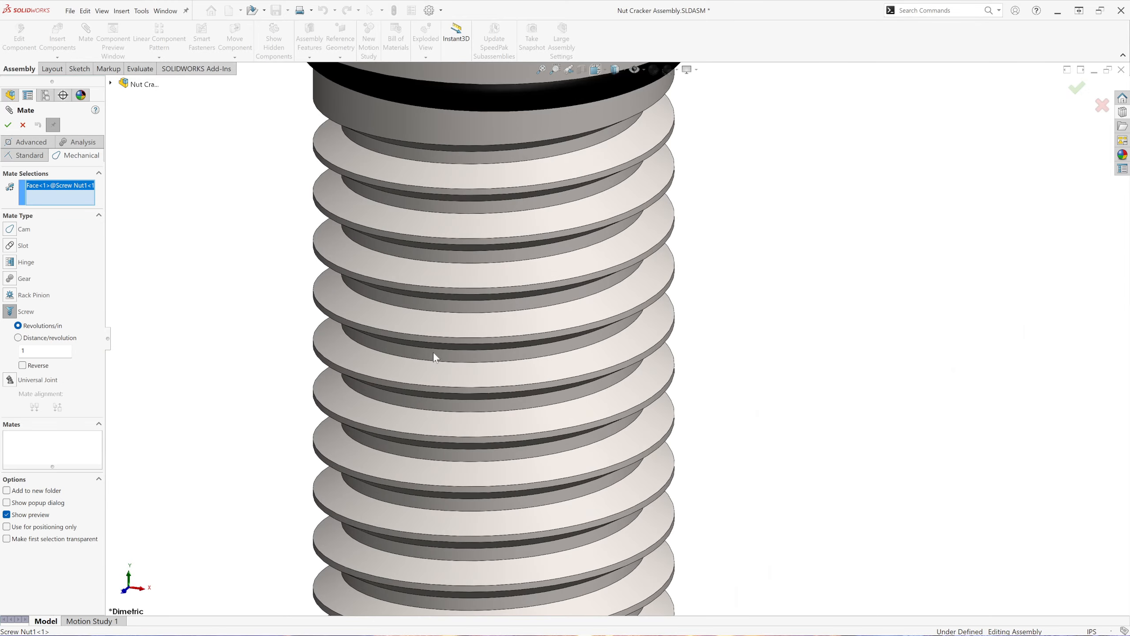
{"action": "left_click", "coordinate": [519, 296]}
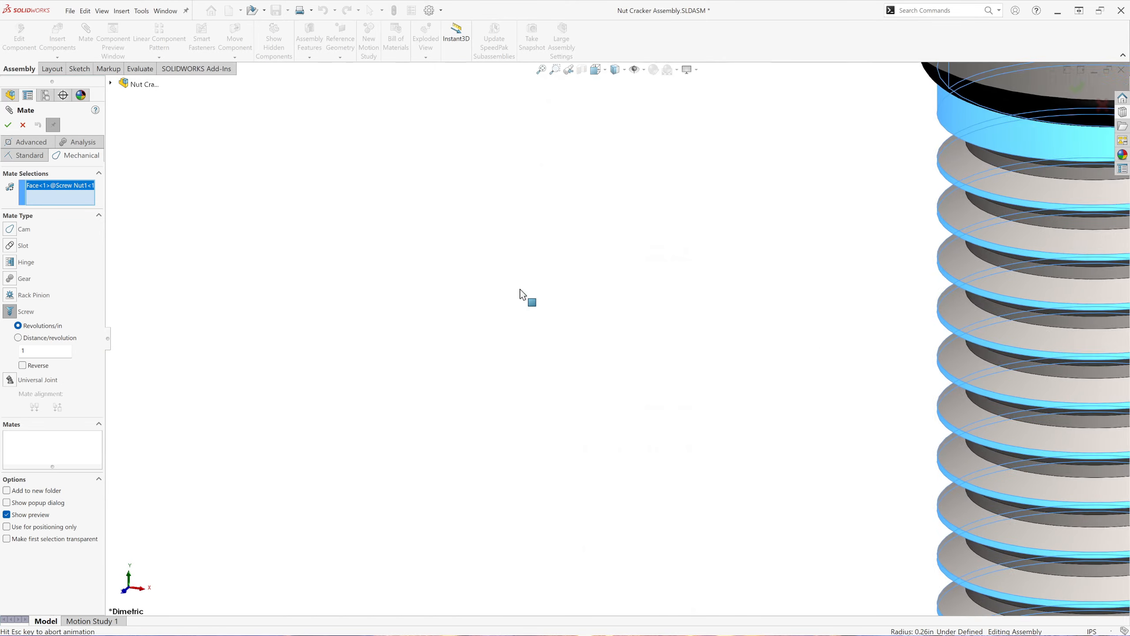
{"action": "scroll", "coordinate": [462, 374], "scroll_direction": "up", "scroll_amount": 6}
{"action": "scroll", "coordinate": [815, 429], "scroll_direction": "down", "scroll_amount": 3}
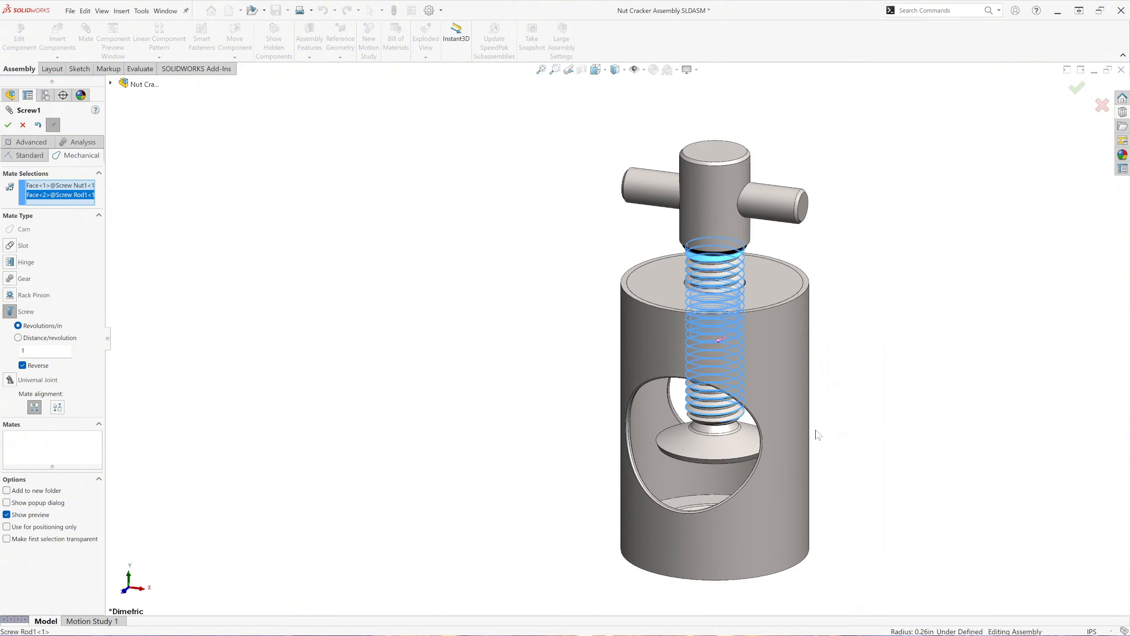
{"action": "scroll", "coordinate": [820, 411], "scroll_direction": "up", "scroll_amount": 2}
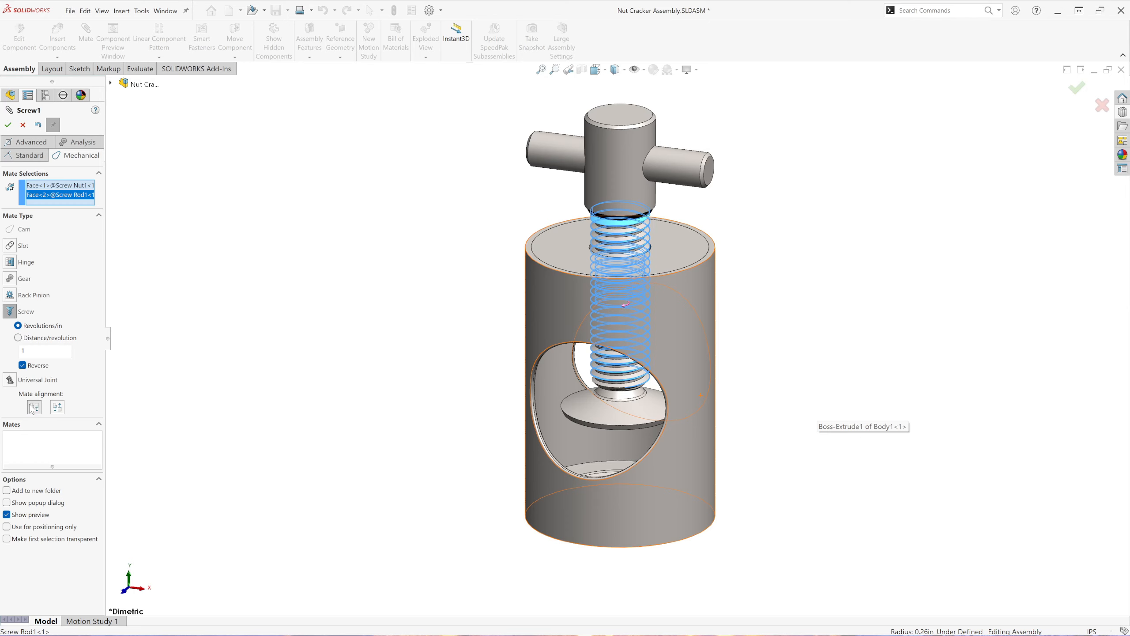
{"action": "left_click", "coordinate": [8, 125]}
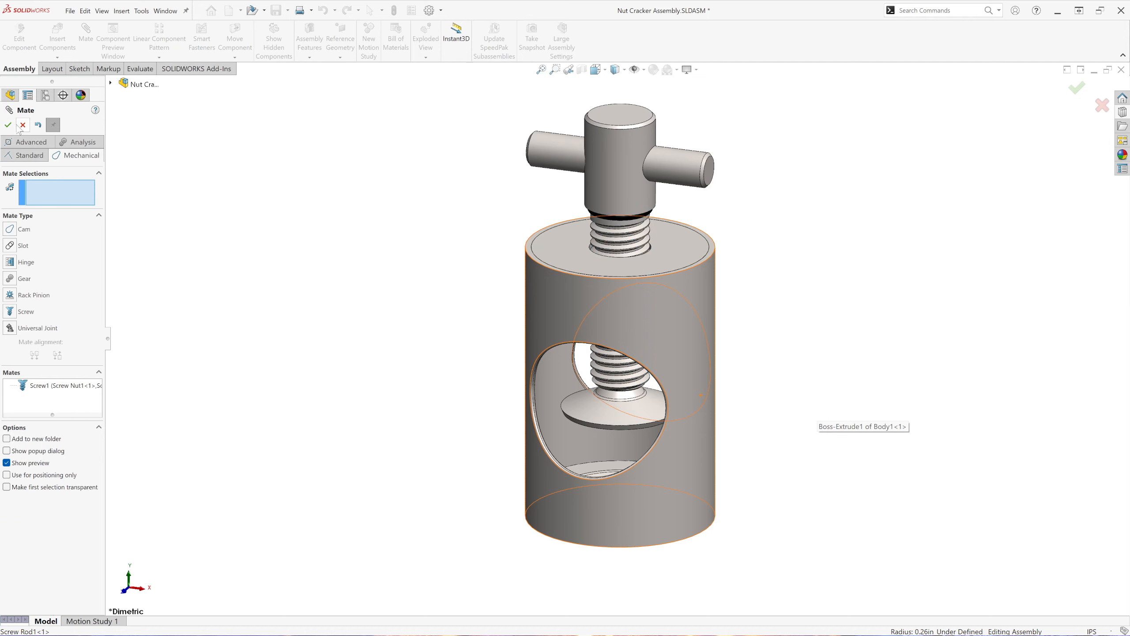
{"action": "left_click", "coordinate": [23, 125]}
Step: Turn Nut Cap1 upward inside the body to test the screw motion, and clear the selection
{"action": "scroll", "coordinate": [736, 406], "scroll_direction": "up", "scroll_amount": 2}
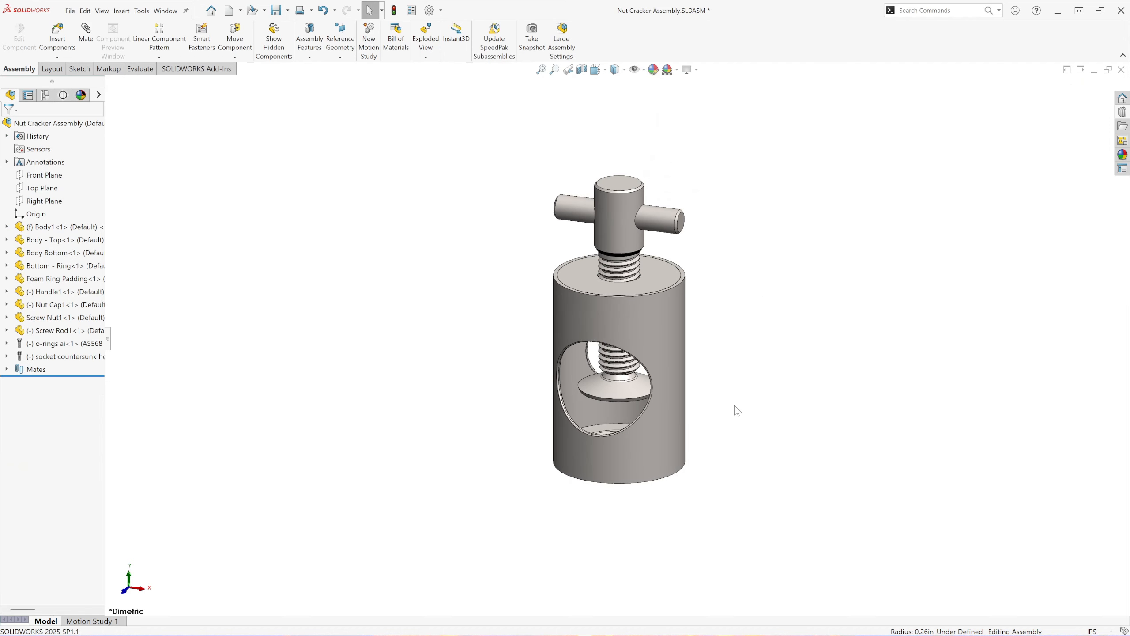
{"action": "left_click_drag", "start_coordinate": [631, 400], "coordinate": [617, 371]}
{"action": "key", "text": "Escape"}
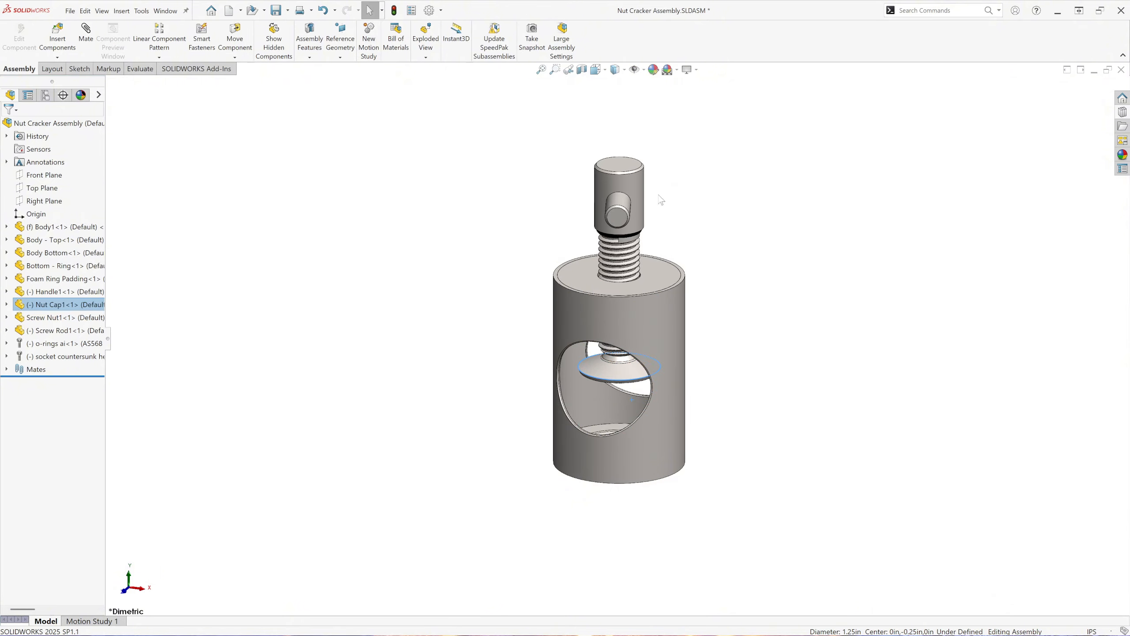
{"action": "scroll", "coordinate": [528, 246], "scroll_direction": "down", "scroll_amount": 2}
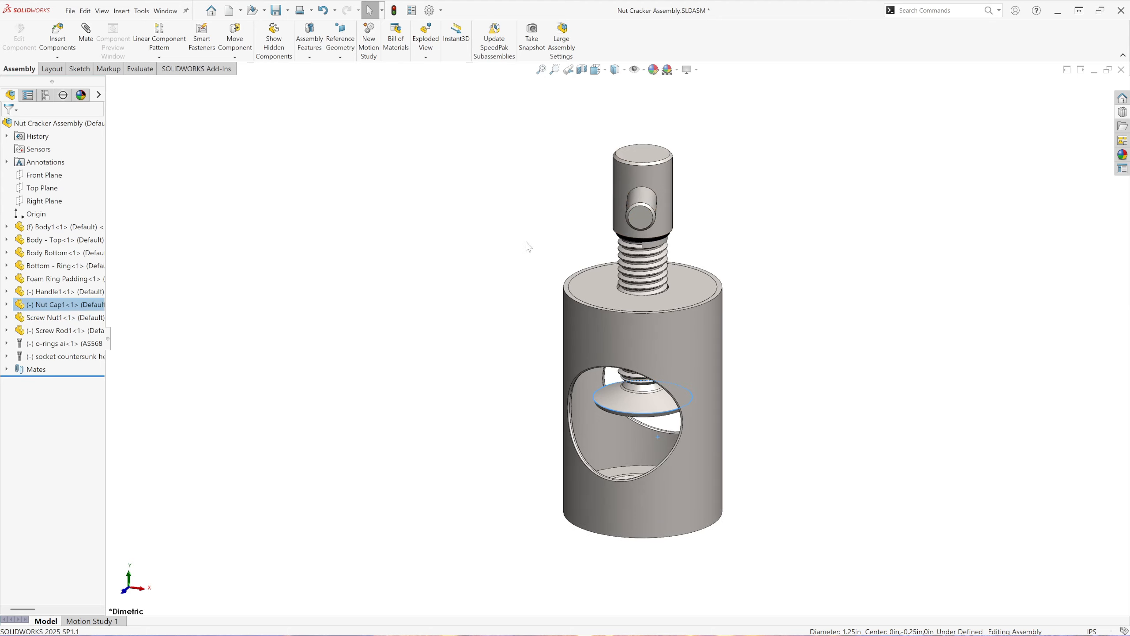
{"action": "left_click", "coordinate": [287, 344]}
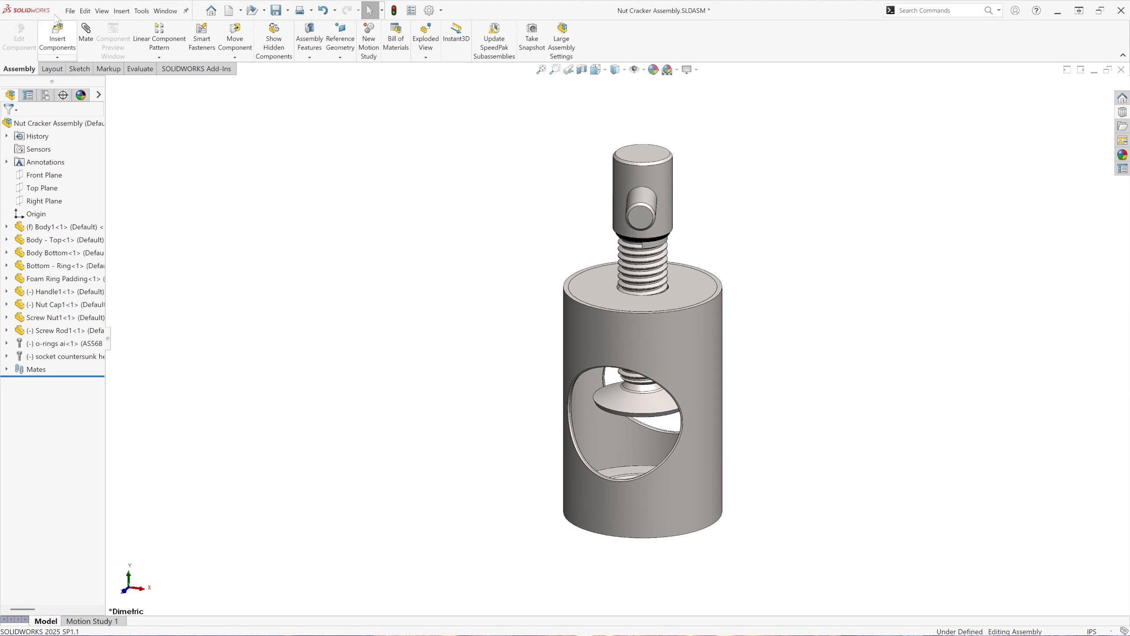
Step: Start an advanced limit distance mate between the underside of Screw Rod1's head and the upper face of Body - Top
{"action": "left_click", "coordinate": [87, 33]}
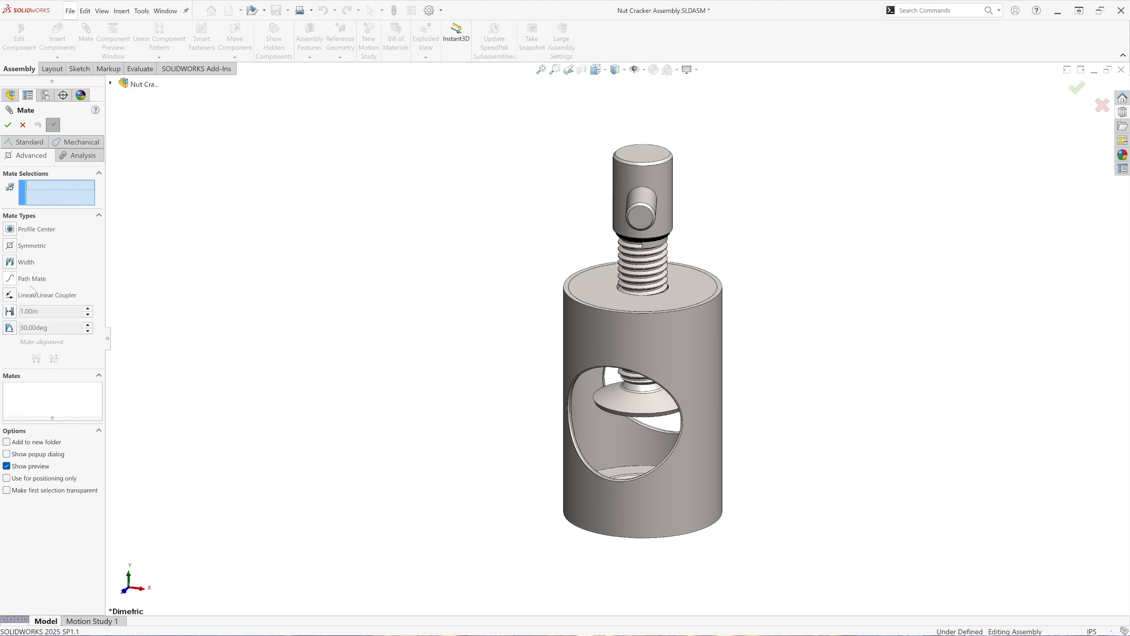
{"action": "left_click", "coordinate": [10, 313]}
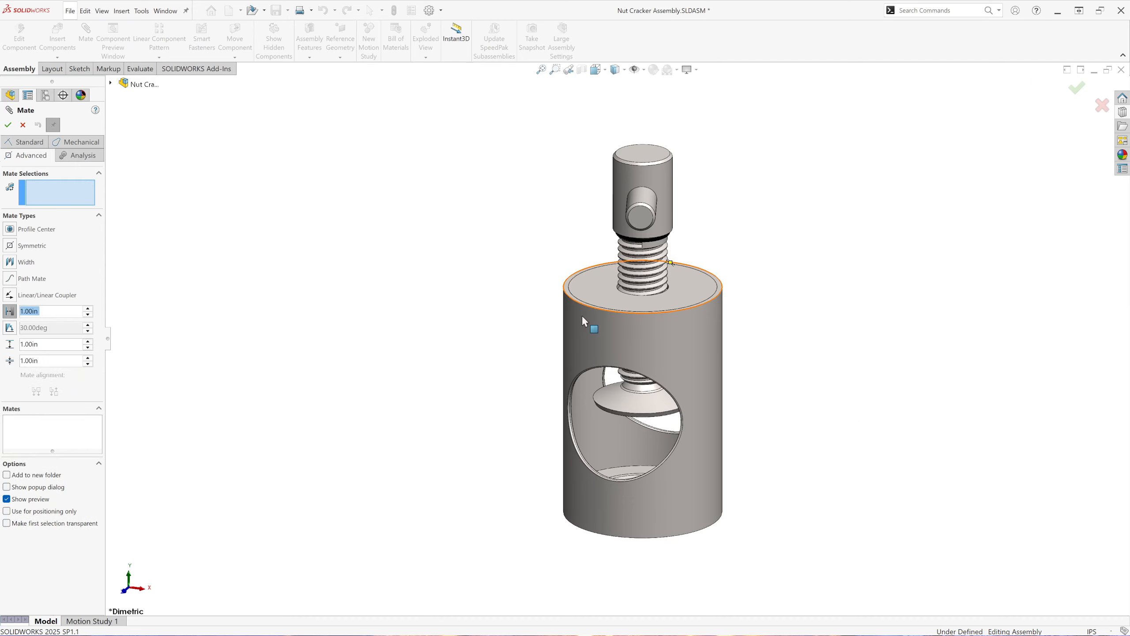
{"action": "left_click", "coordinate": [62, 196]}
{"action": "middle_click_drag", "start_coordinate": [565, 305], "coordinate": [572, 246]}
{"action": "scroll", "coordinate": [639, 220], "scroll_direction": "down", "scroll_amount": 7}
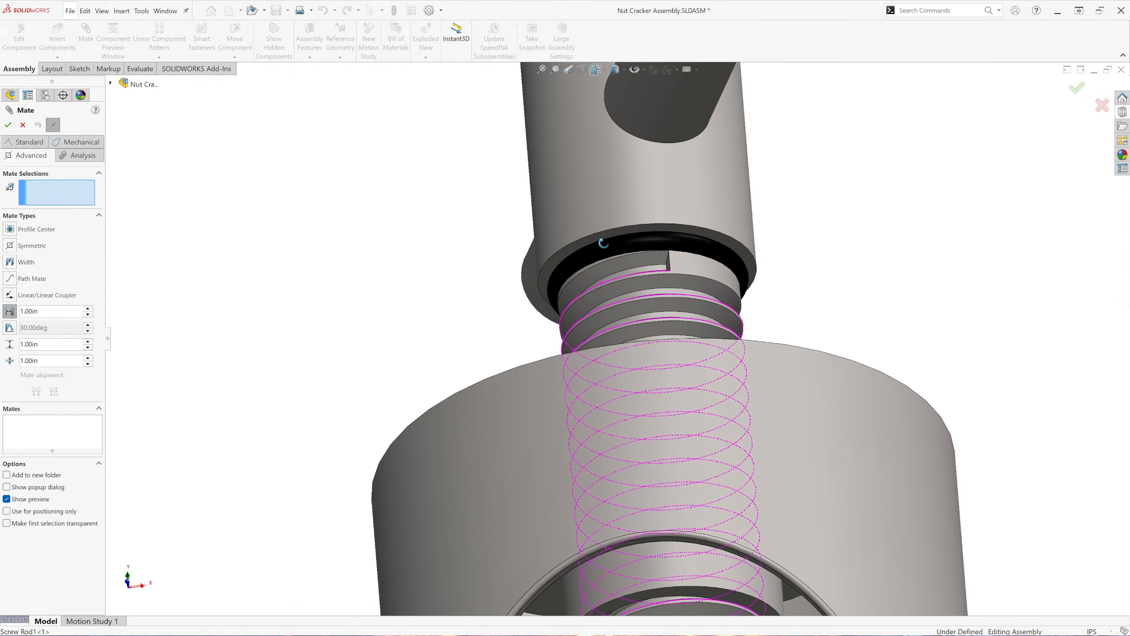
{"action": "left_click", "coordinate": [578, 252]}
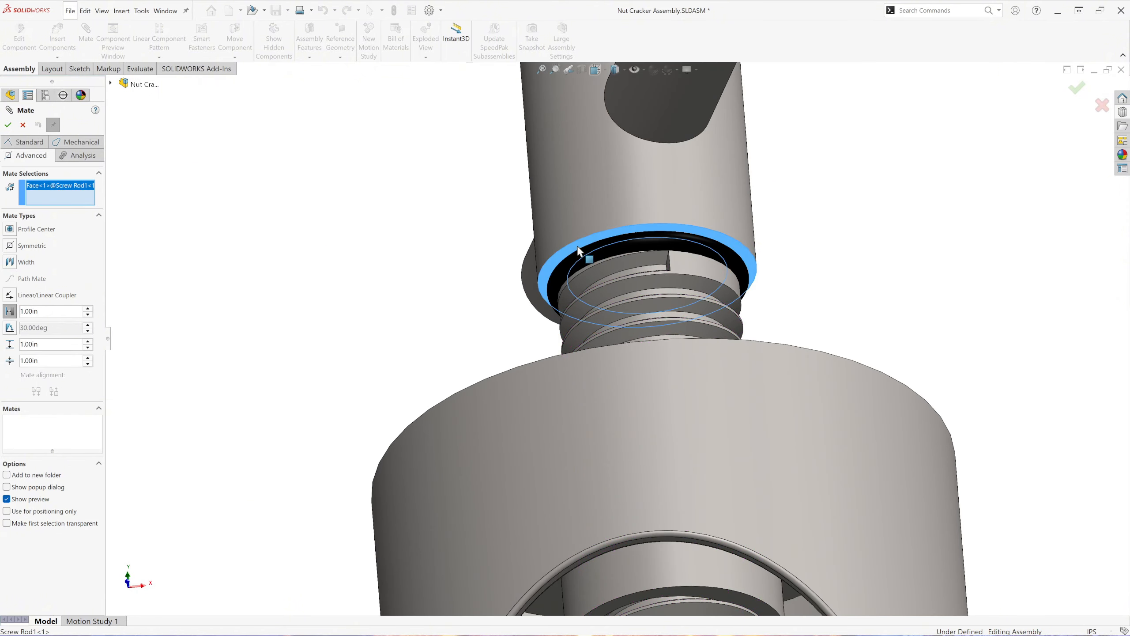
{"action": "scroll", "coordinate": [519, 316], "scroll_direction": "up", "scroll_amount": 5}
{"action": "middle_click_drag", "start_coordinate": [519, 315], "coordinate": [548, 441]}
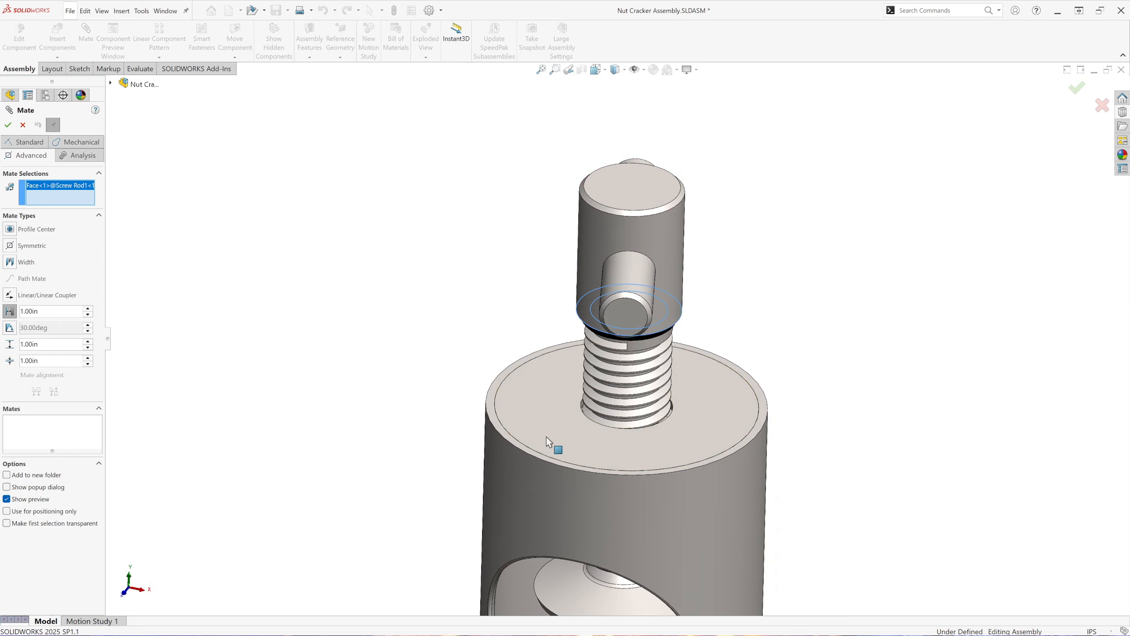
{"action": "left_click", "coordinate": [567, 413]}
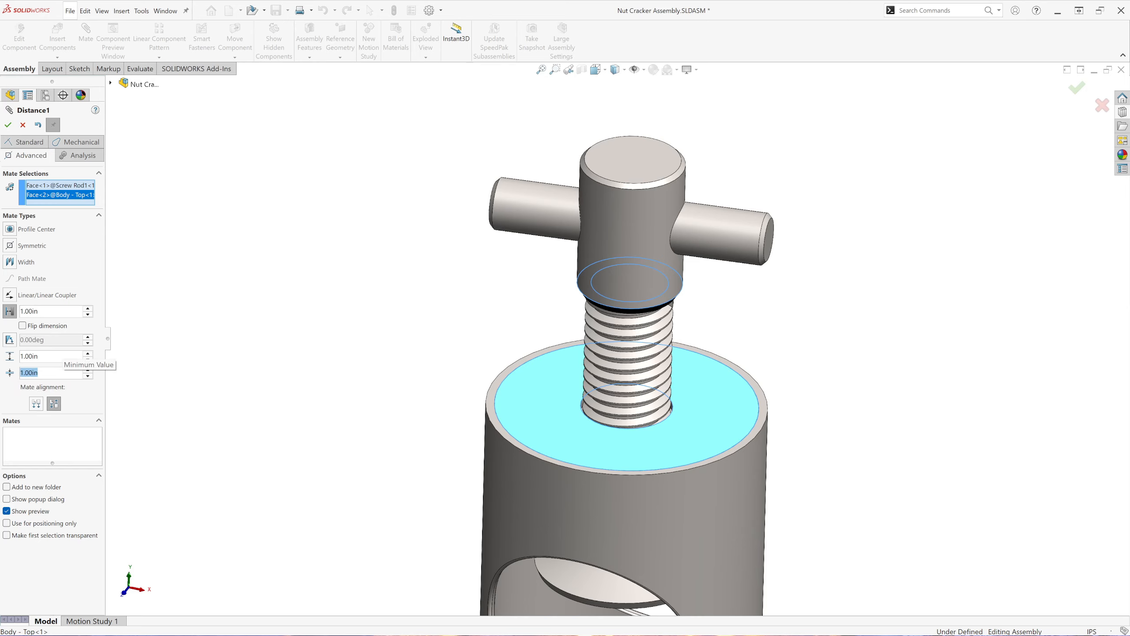
Step: Set both the limit mate's minimum value and its current distance to 0.07 in
{"action": "type", "text": ".07"}
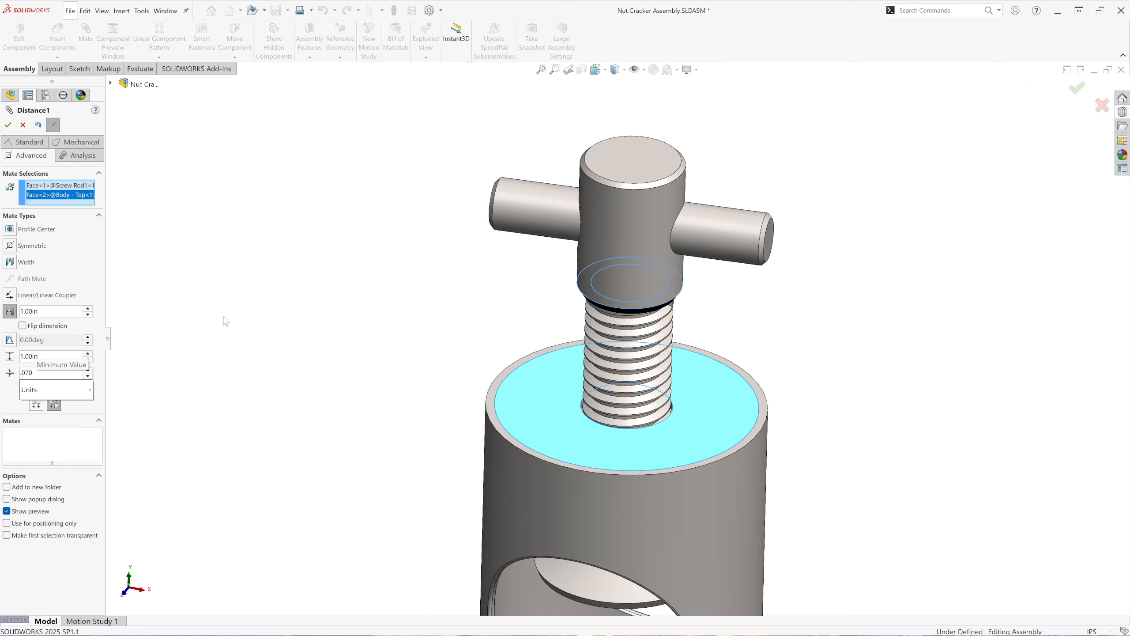
{"action": "key", "text": "Return"}
{"action": "left_click", "coordinate": [15, 311]}
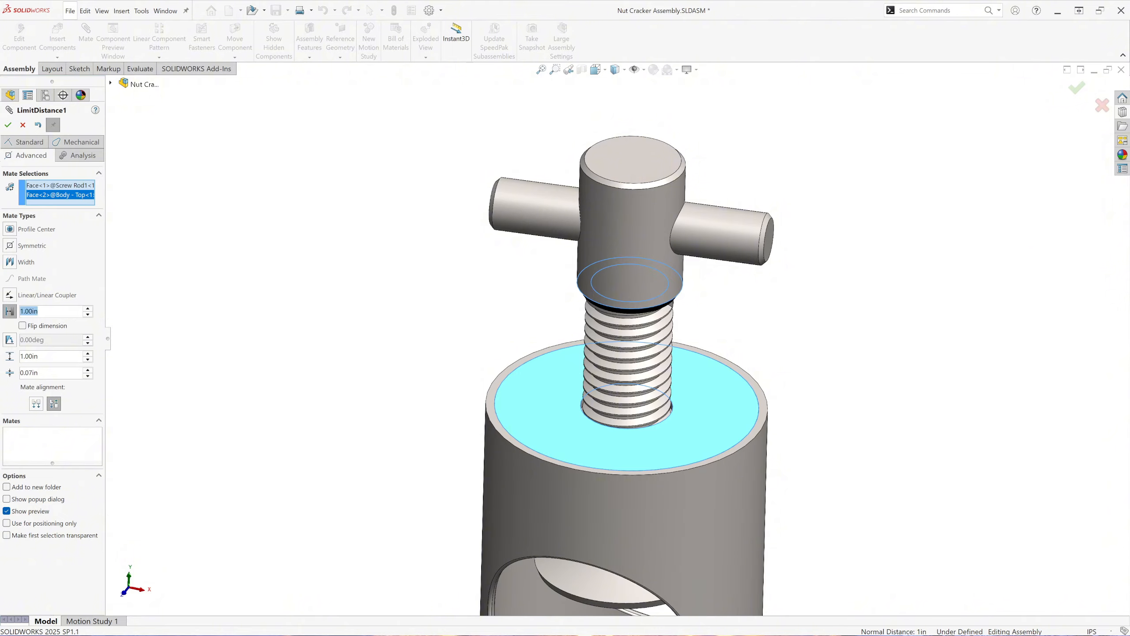
{"action": "type", "text": ".070"}
{"action": "key", "text": "Return"}
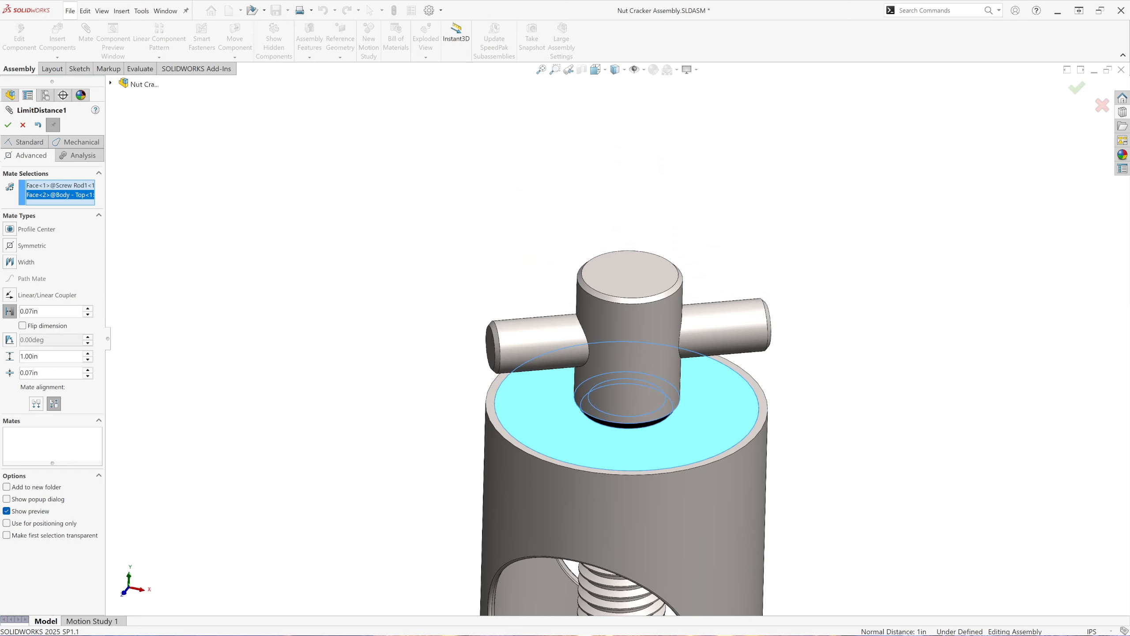
Step: Set the limit mate's maximum value to 1.375 in, accept the mate and finish mating
{"action": "left_click_drag", "start_coordinate": [25, 356], "coordinate": [17, 360]}
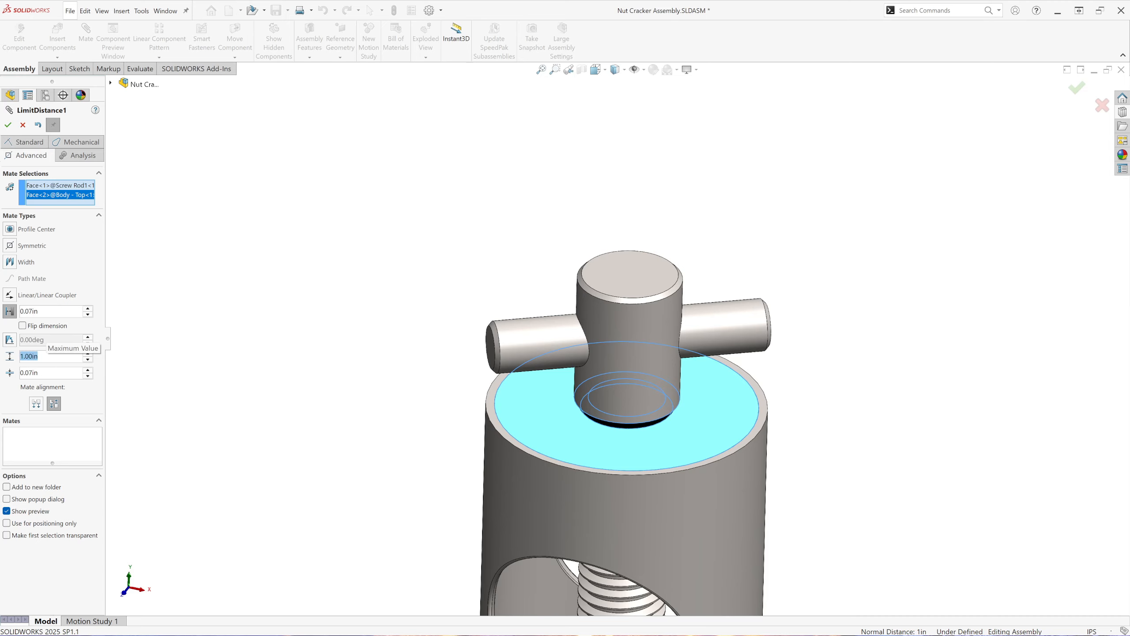
{"action": "type", "text": "1."}
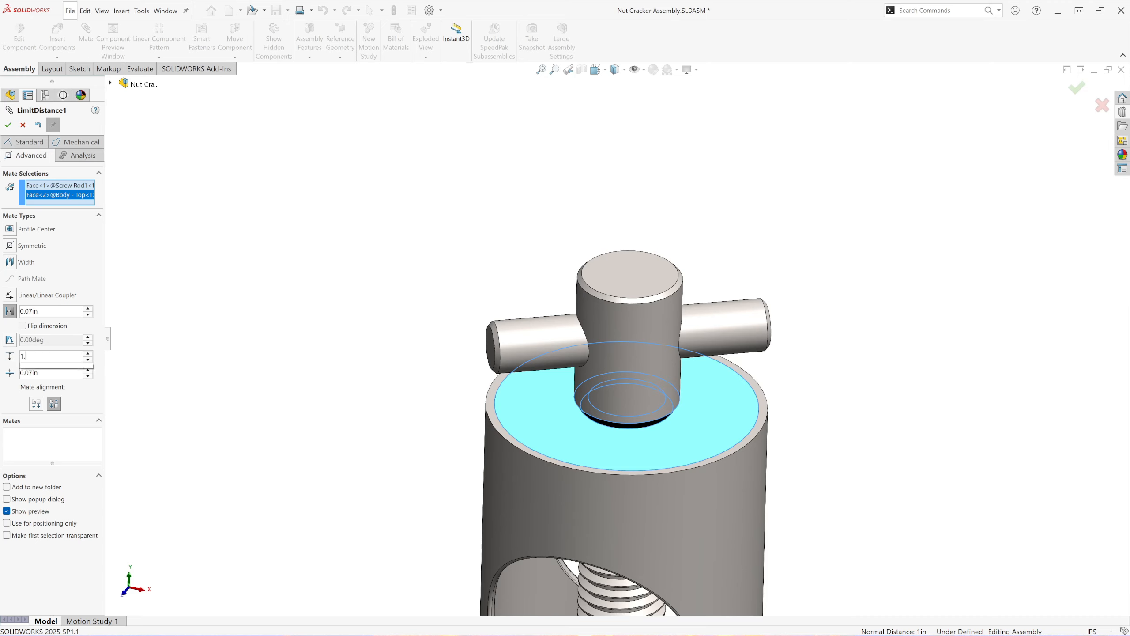
{"action": "type", "text": "375"}
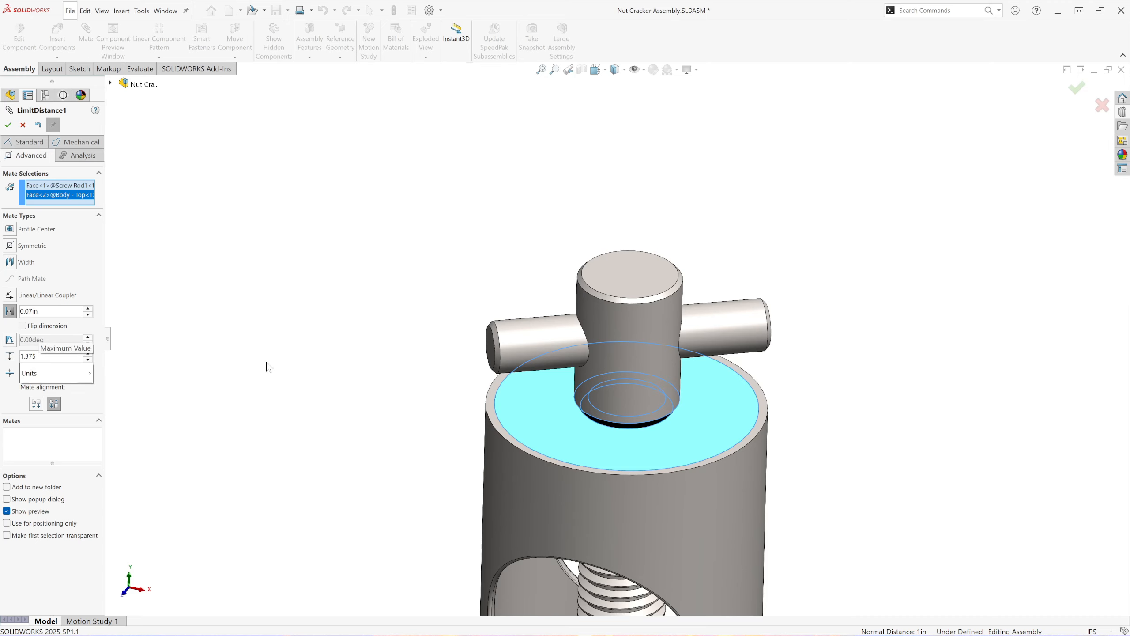
{"action": "key", "text": "Return"}
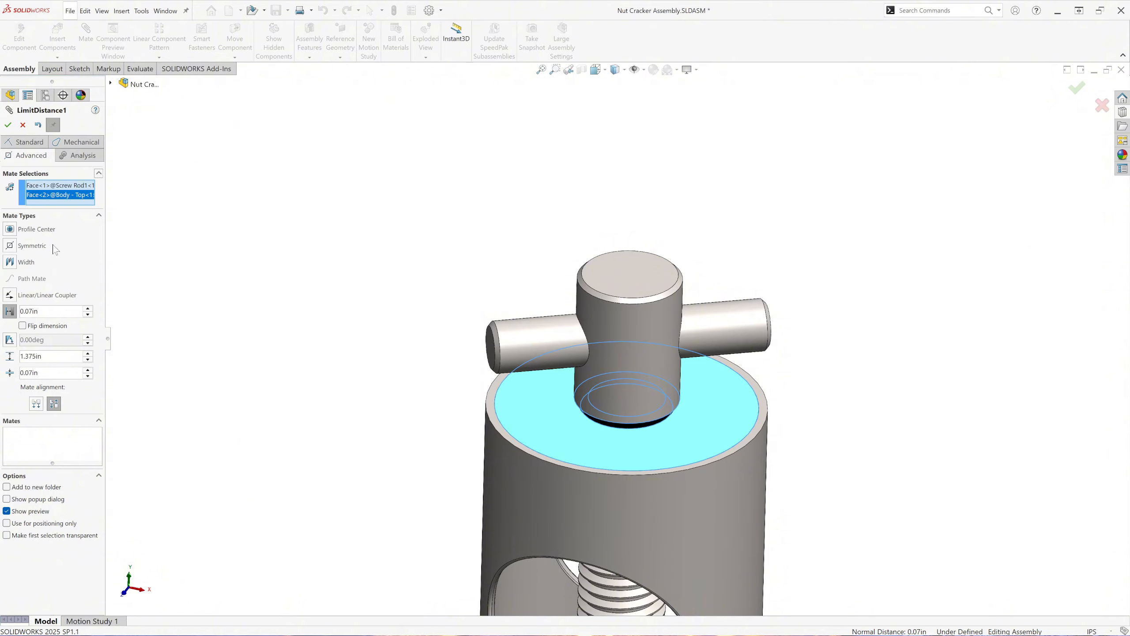
{"action": "left_click", "coordinate": [8, 125]}
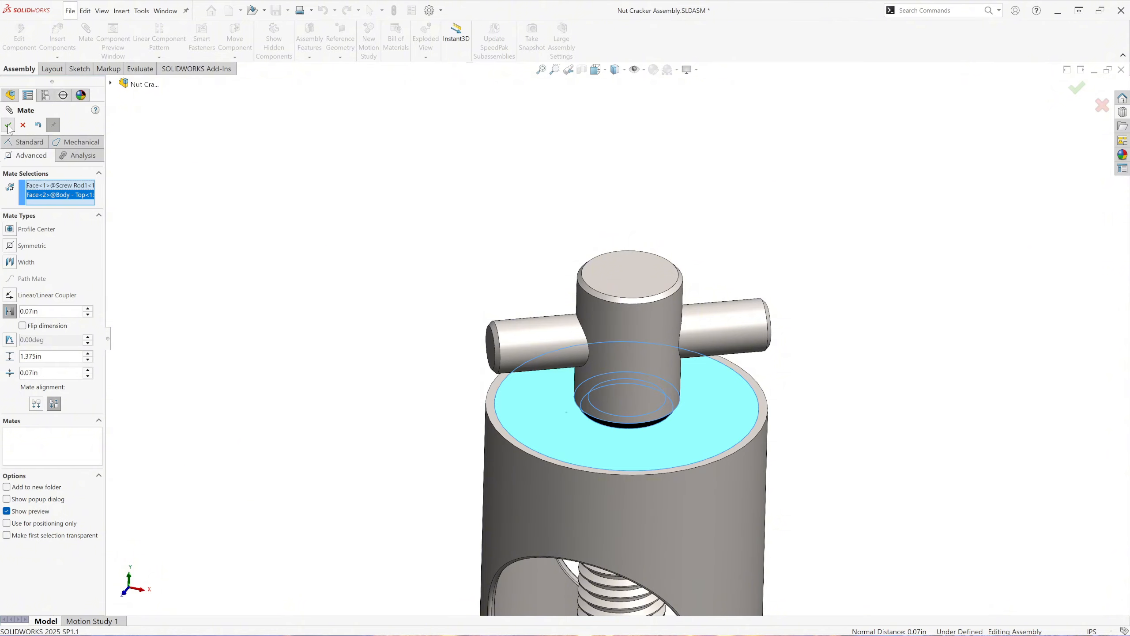
{"action": "left_click", "coordinate": [23, 125]}
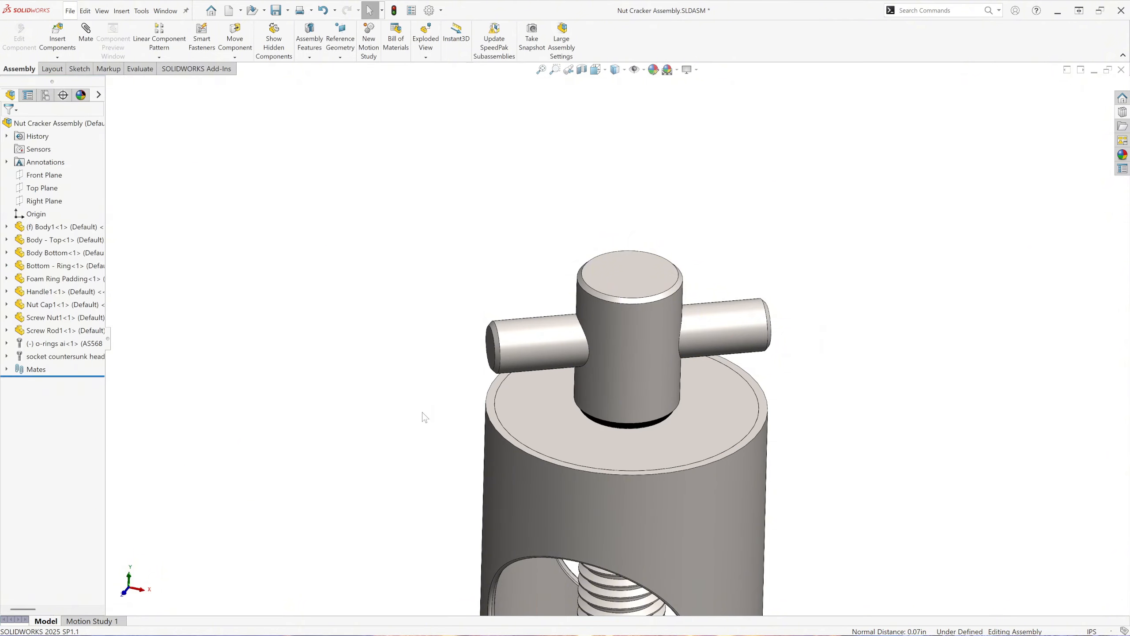
Step: From the front, try to move the screw rod parts and examine the O-ring gap between the rod head and the body
{"action": "key", "text": "f"}
{"action": "left_click", "coordinate": [598, 70]}
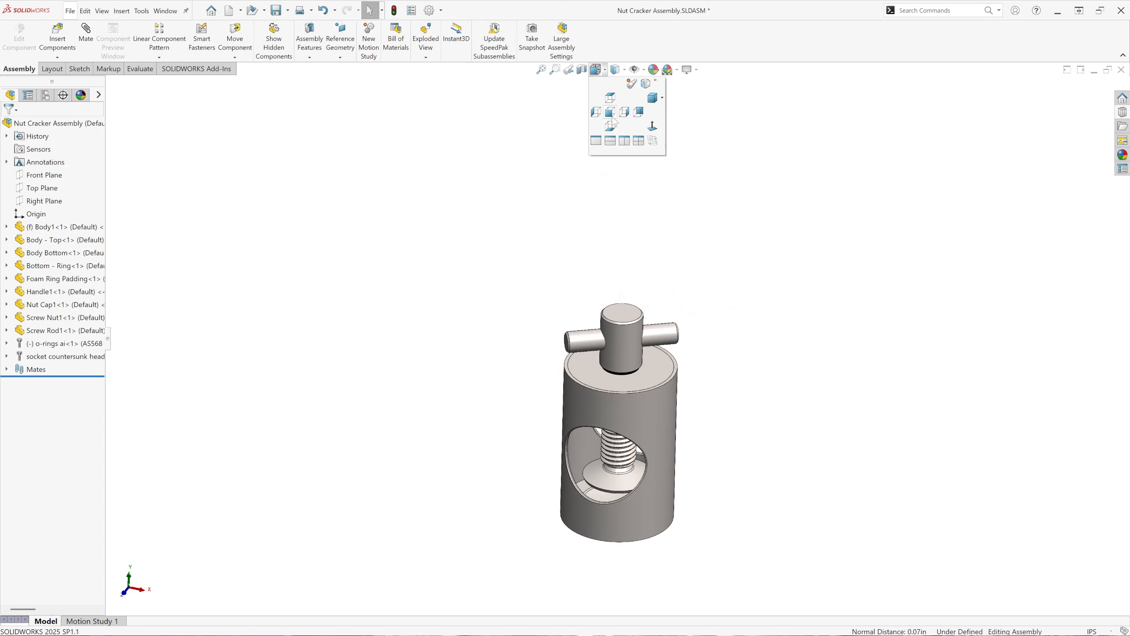
{"action": "left_click", "coordinate": [614, 116]}
{"action": "scroll", "coordinate": [507, 296], "scroll_direction": "up", "scroll_amount": 3}
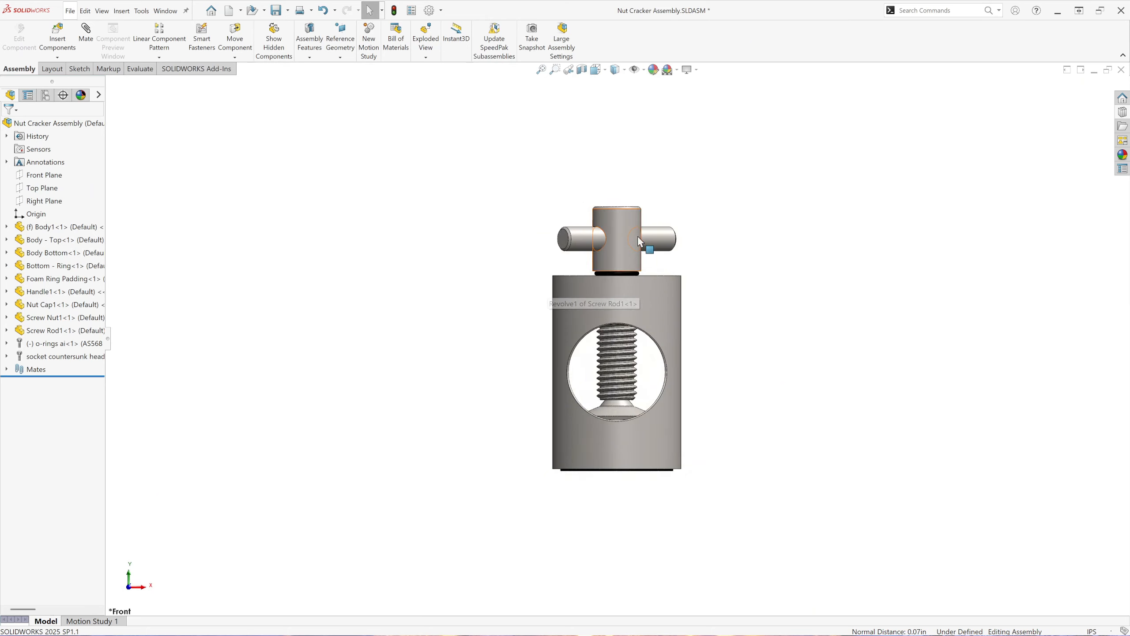
{"action": "left_click", "coordinate": [627, 418]}
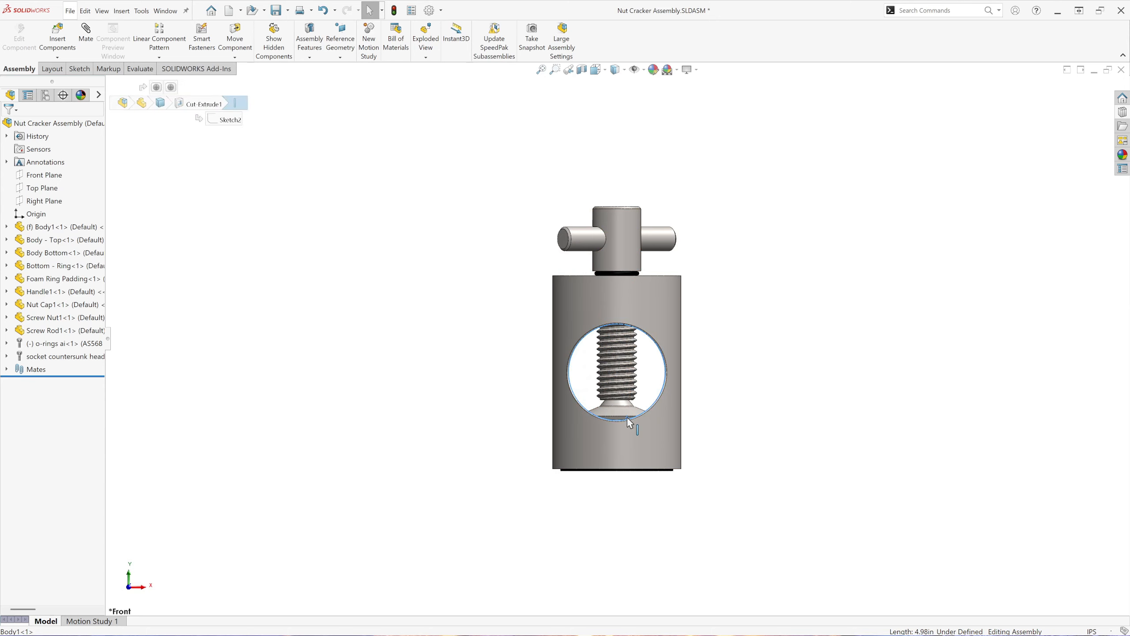
{"action": "mouse_move", "coordinate": [622, 419]}
{"action": "left_mouse_down"}
{"action": "mouse_move", "coordinate": [615, 127]}
{"action": "mouse_move", "coordinate": [634, 233]}
{"action": "mouse_move", "coordinate": [609, 422]}
{"action": "left_mouse_up"}
{"action": "left_click", "coordinate": [625, 135]}
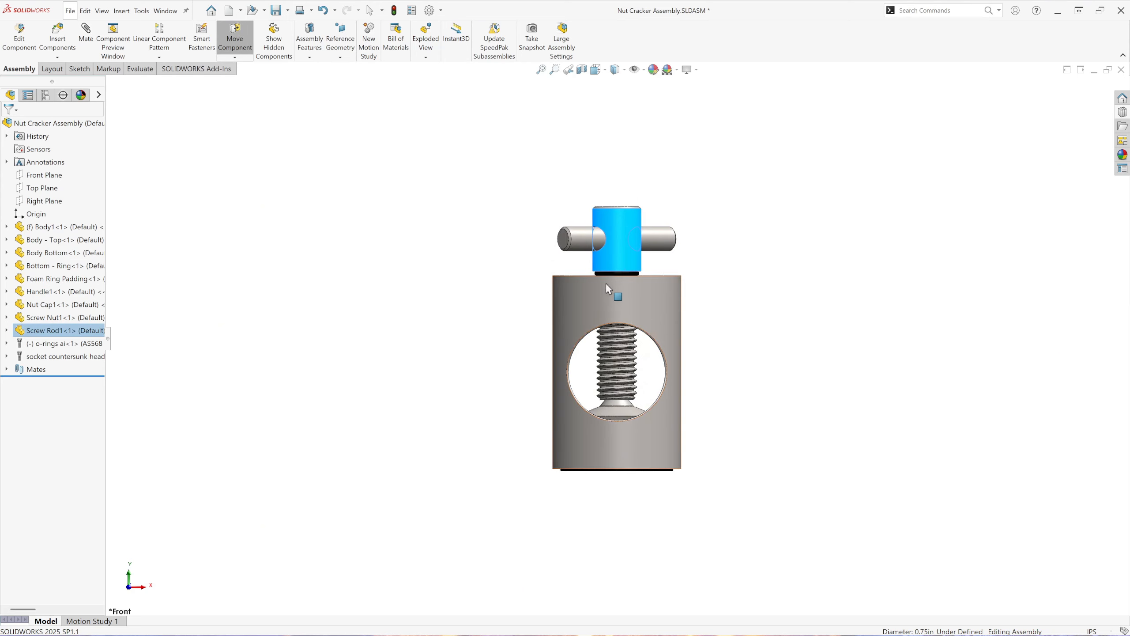
{"action": "scroll", "coordinate": [606, 284], "scroll_direction": "down", "scroll_amount": 5}
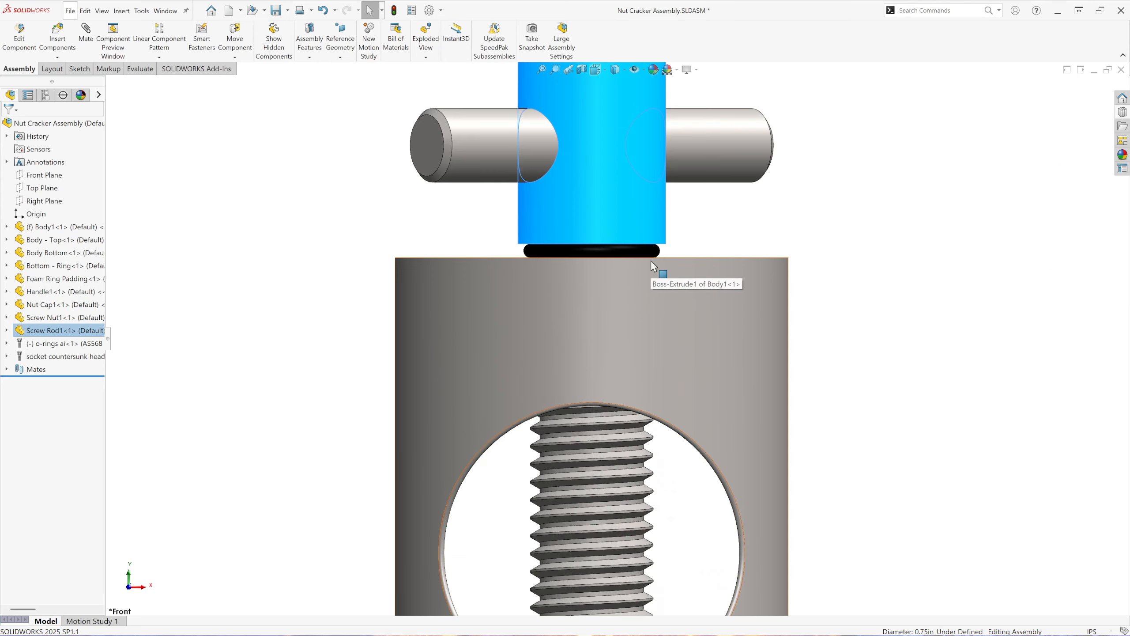
{"action": "scroll", "coordinate": [617, 337], "scroll_direction": "up", "scroll_amount": 3}
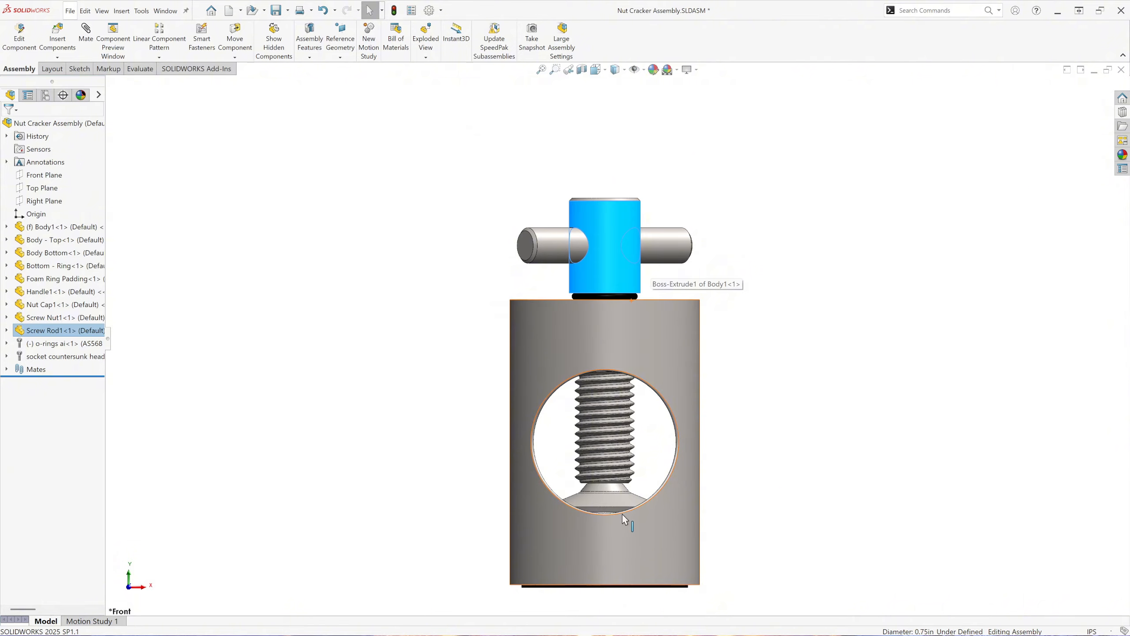
Step: Raise the nut cap with the screw rod to the upper end of its travel to check the limit mate
{"action": "left_click_drag", "start_coordinate": [619, 509], "coordinate": [631, 272]}
{"action": "scroll", "coordinate": [592, 263], "scroll_direction": "up", "scroll_amount": 1}
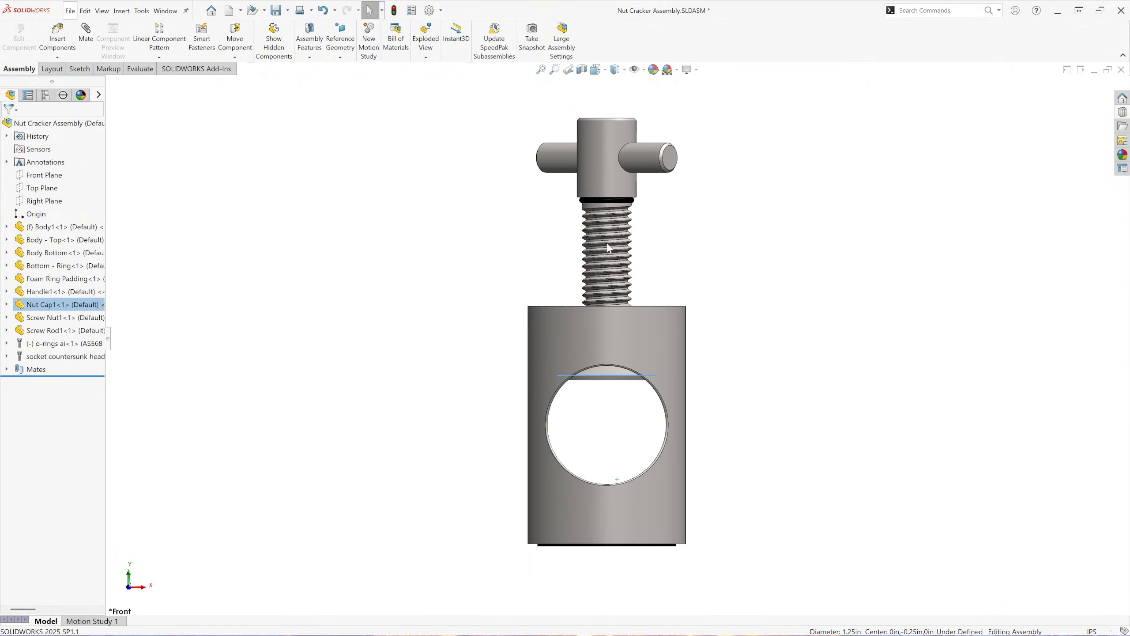
{"action": "scroll", "coordinate": [630, 152], "scroll_direction": "down", "scroll_amount": 1}
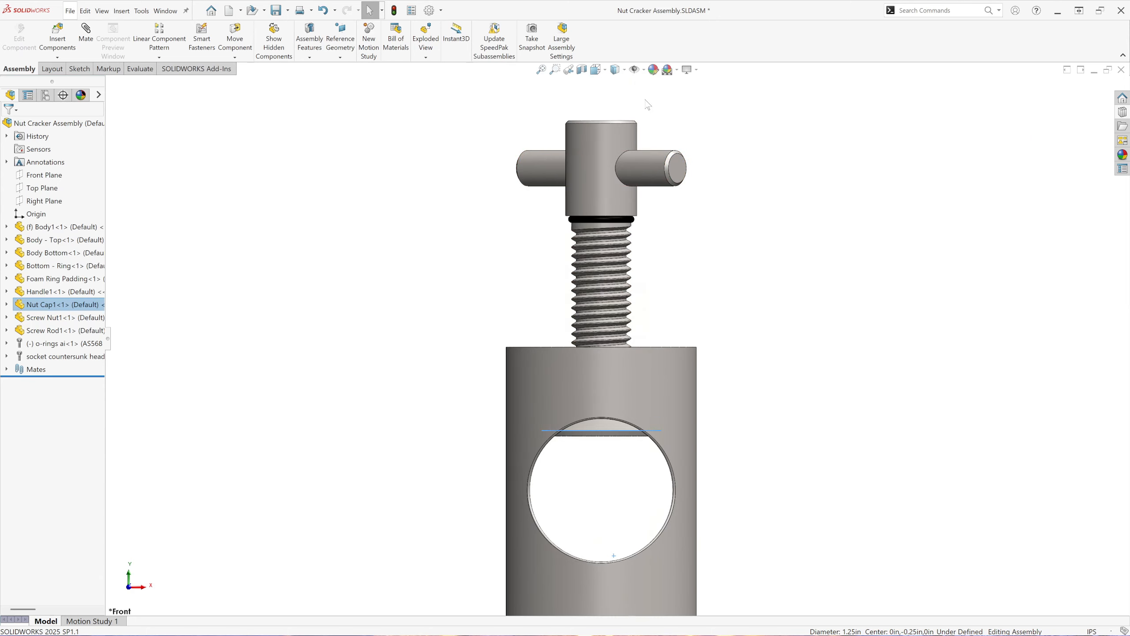
{"action": "left_click", "coordinate": [502, 153]}
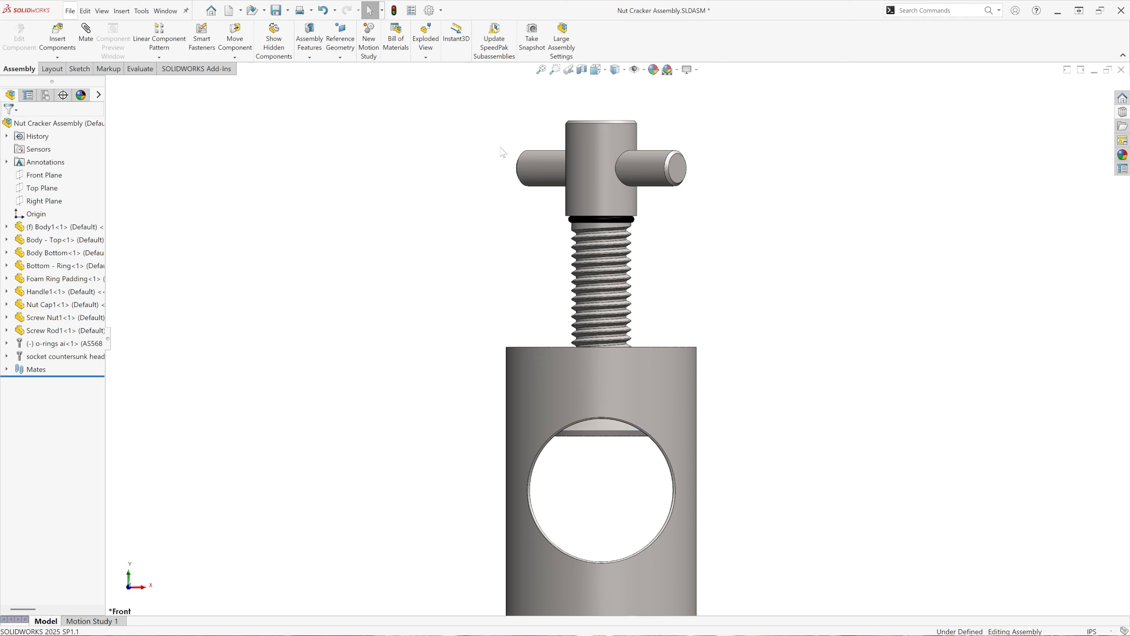
Step: Section the assembly along the Front Plane and examine how the nut cap sits against the screw nut
{"action": "left_click", "coordinate": [581, 70]}
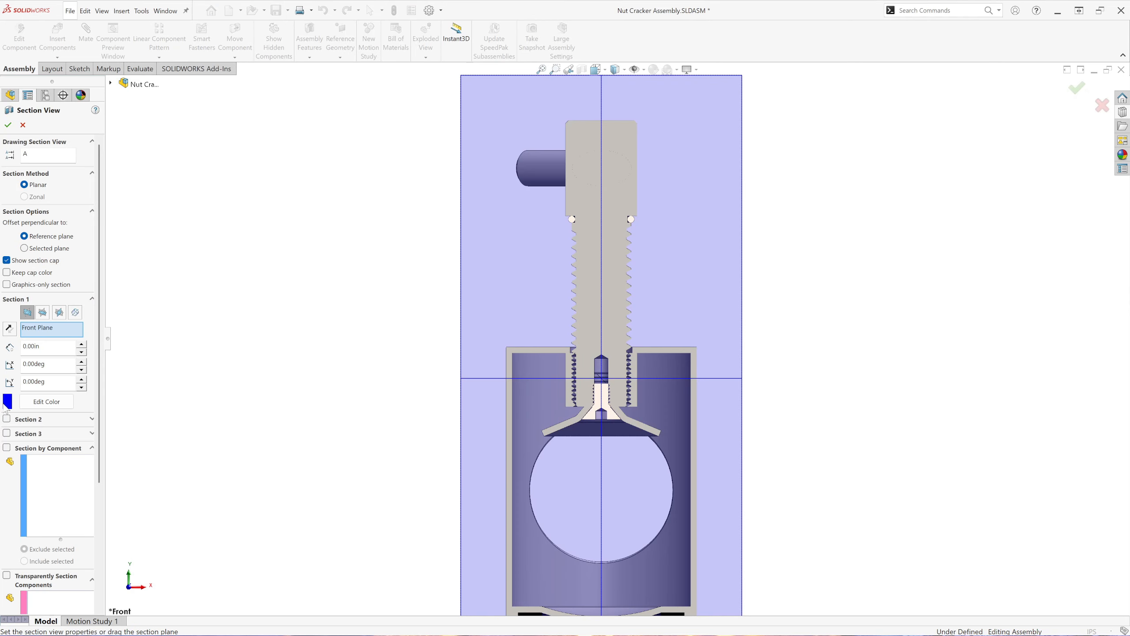
{"action": "left_click", "coordinate": [8, 125]}
{"action": "scroll", "coordinate": [601, 435], "scroll_direction": "down", "scroll_amount": 5}
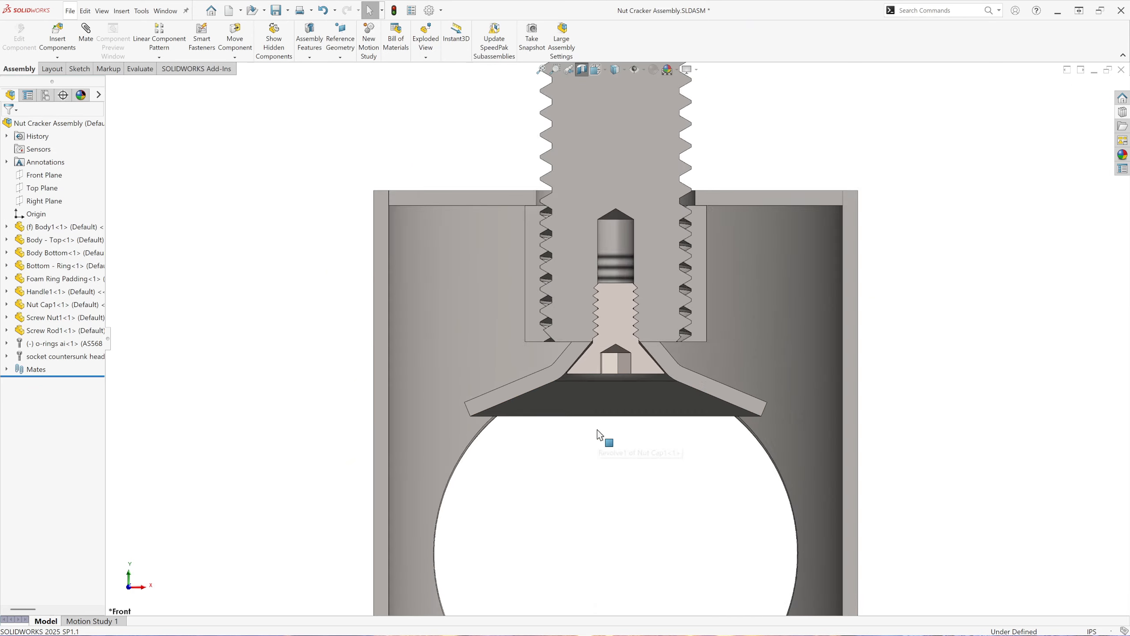
{"action": "scroll", "coordinate": [600, 434], "scroll_direction": "down", "scroll_amount": 2}
{"action": "left_click", "coordinate": [752, 408]}
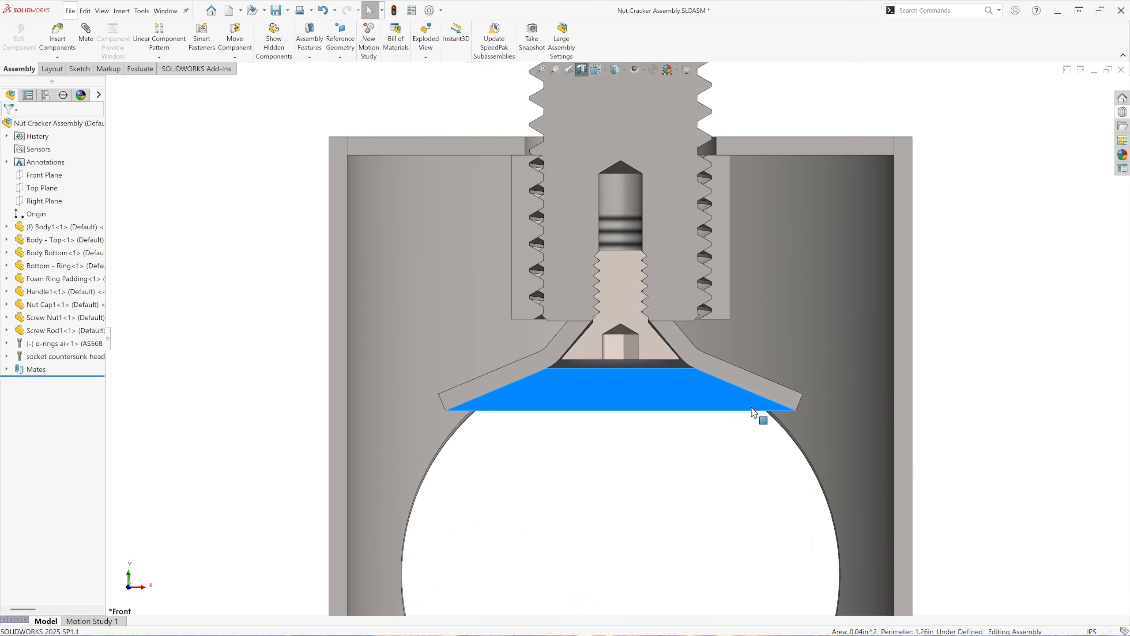
Step: Move the sectioned nut cap down and back up to check its contact with the screw nut, and close the section view
{"action": "left_click_drag", "start_coordinate": [751, 407], "coordinate": [744, 379]}
{"action": "scroll", "coordinate": [666, 456], "scroll_direction": "up", "scroll_amount": 4}
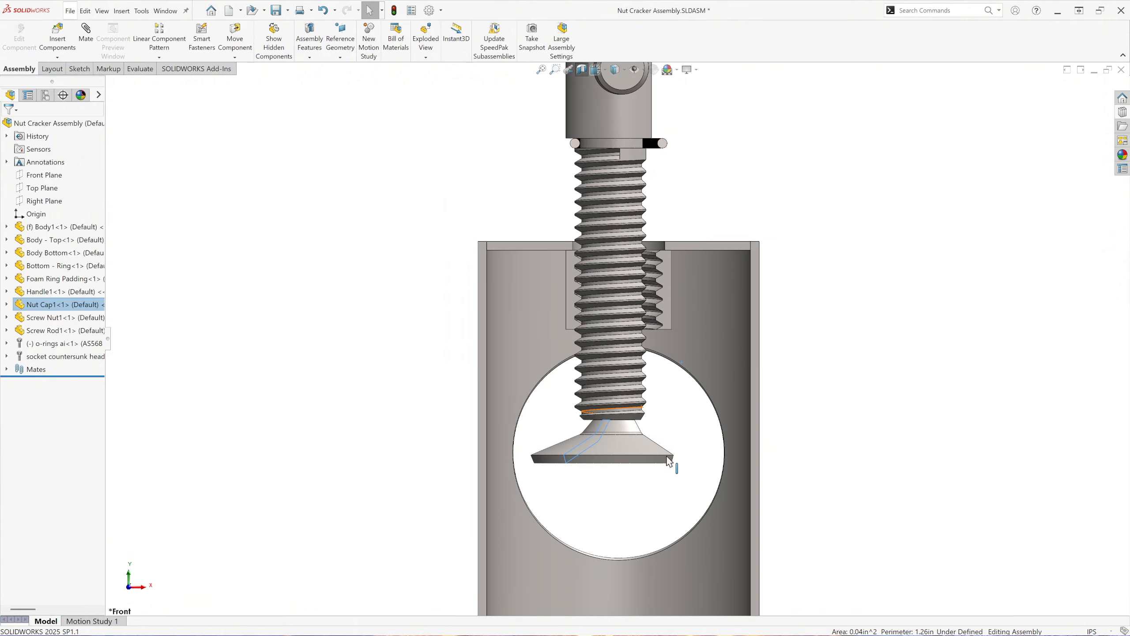
{"action": "scroll", "coordinate": [648, 492], "scroll_direction": "up", "scroll_amount": 2}
{"action": "left_click_drag", "start_coordinate": [622, 423], "coordinate": [683, 180]}
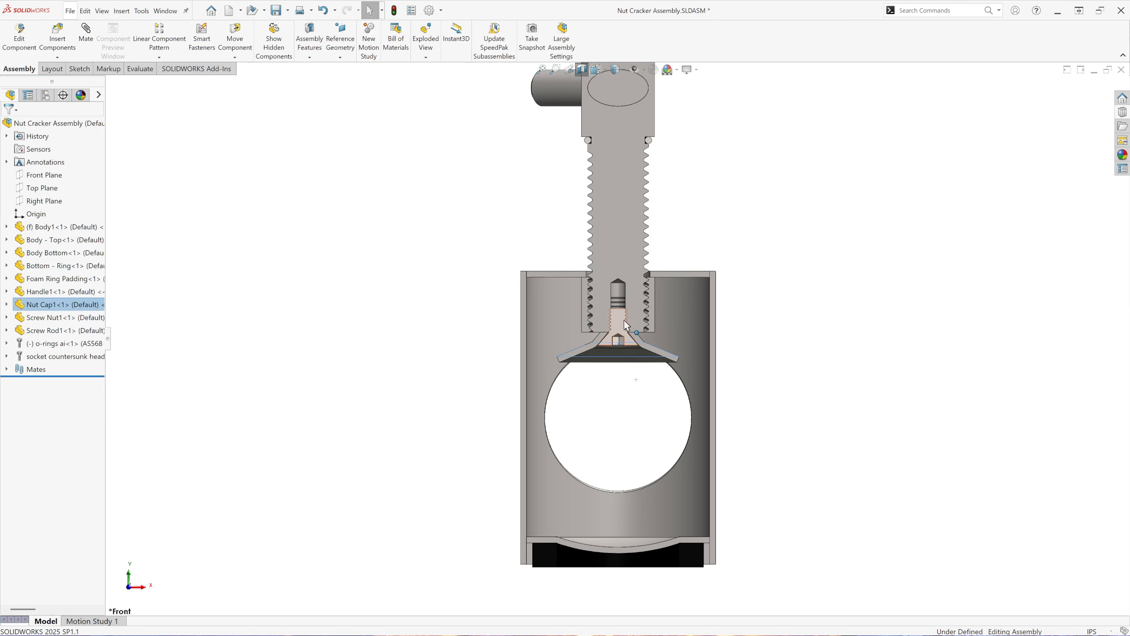
{"action": "scroll", "coordinate": [626, 325], "scroll_direction": "down", "scroll_amount": 5}
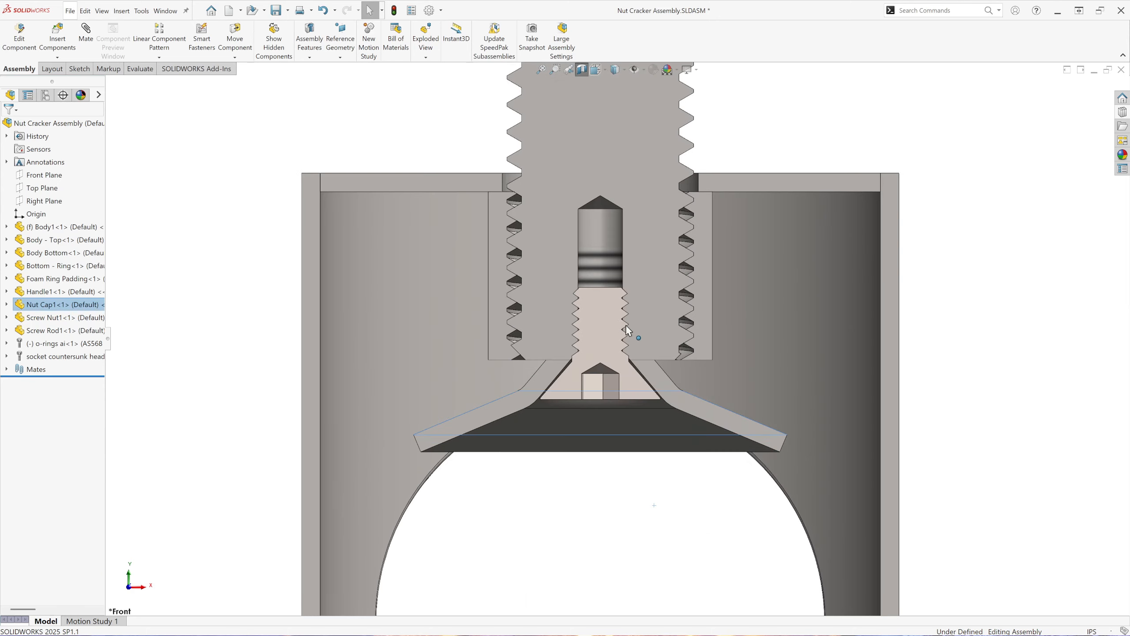
{"action": "scroll", "coordinate": [628, 330], "scroll_direction": "up", "scroll_amount": 5}
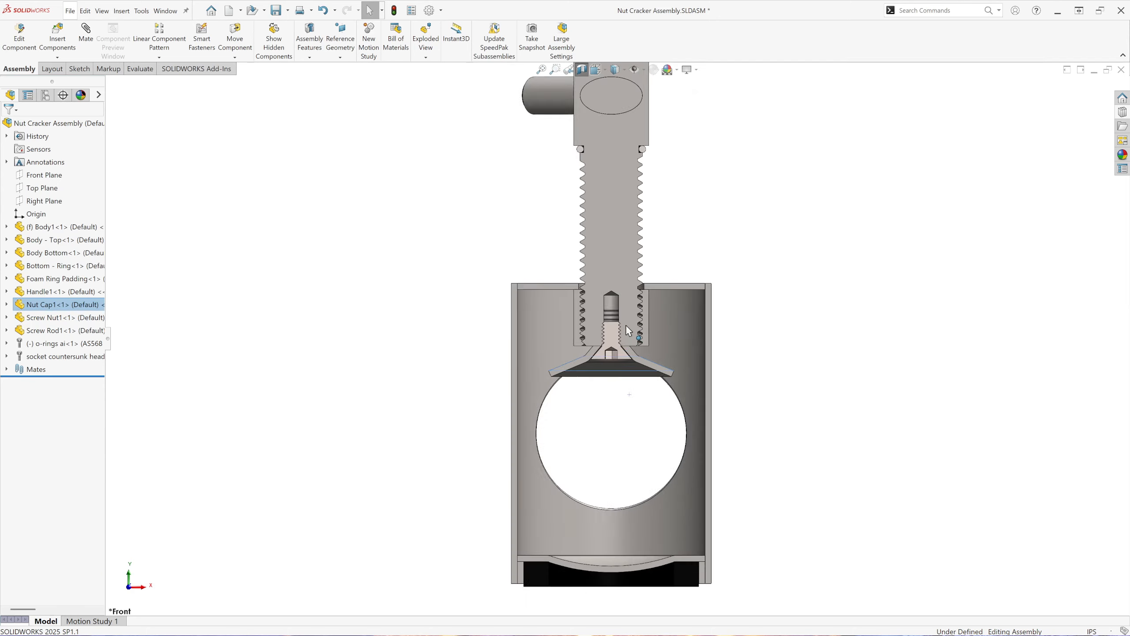
{"action": "left_click", "coordinate": [582, 69]}
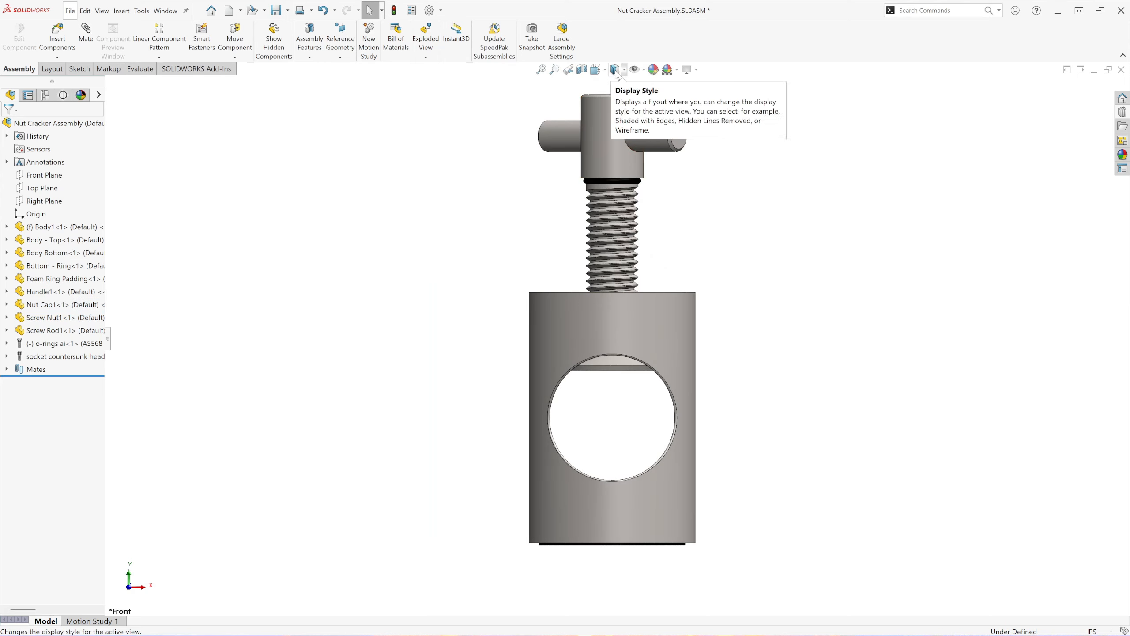
Step: Switch the assembly to the Dimetric view and turn on RealView Graphics
{"action": "left_click", "coordinate": [596, 69]}
{"action": "left_click", "coordinate": [653, 101]}
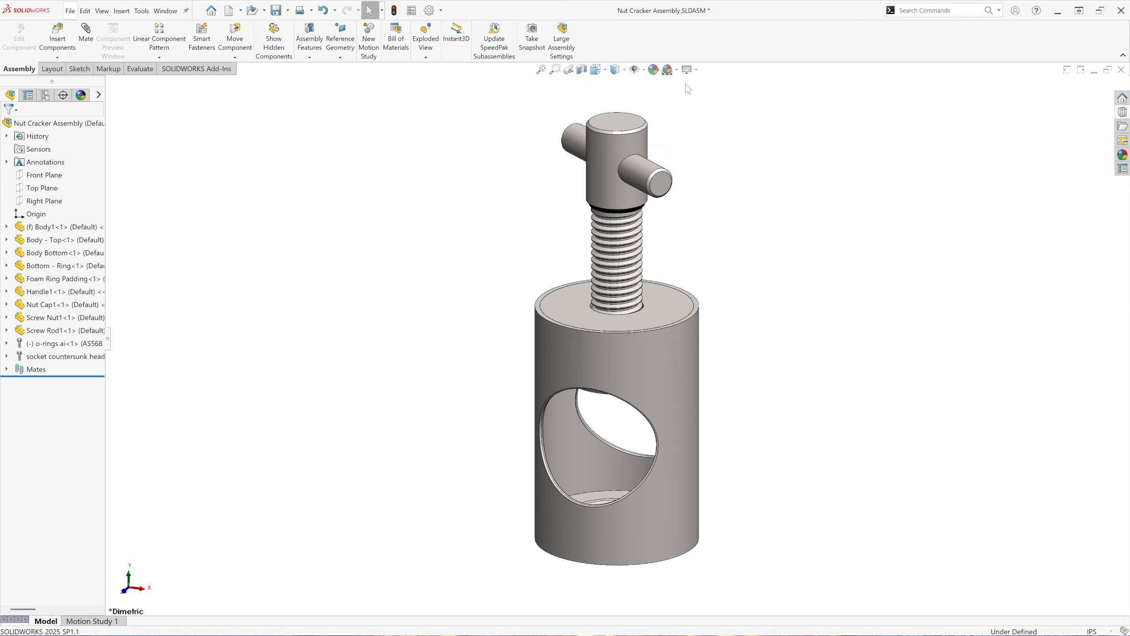
{"action": "left_click", "coordinate": [688, 69]}
{"action": "left_click", "coordinate": [714, 85]}
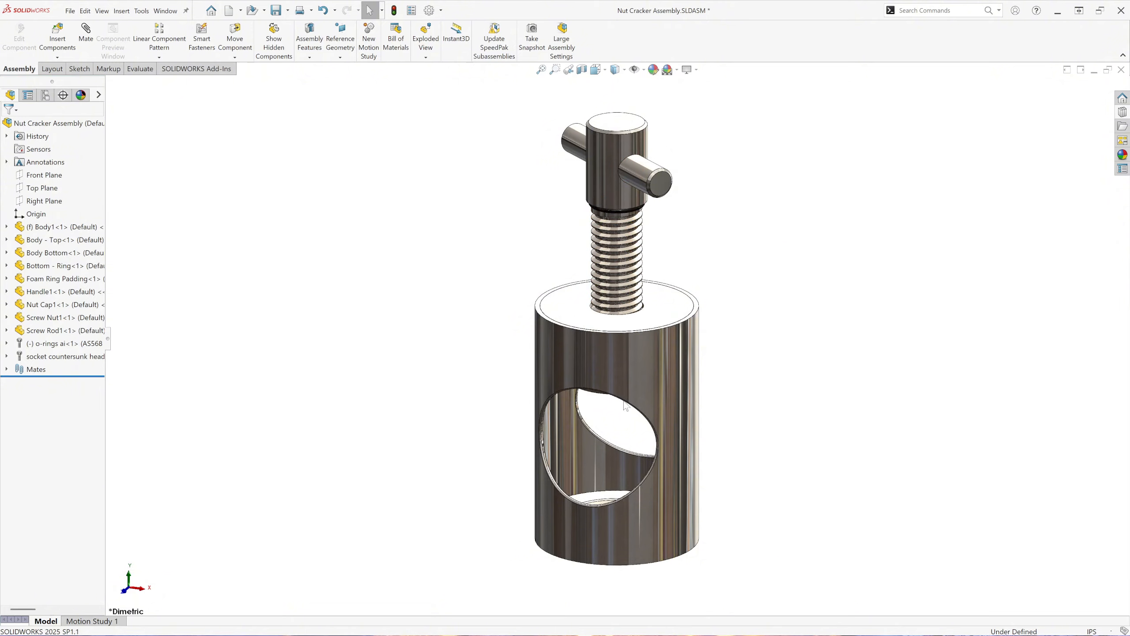
Step: Lower the screw rod with its handle and nut cap partway into the body
{"action": "mouse_move", "coordinate": [626, 155]}
{"action": "left_mouse_down"}
{"action": "mouse_move", "coordinate": [610, 176]}
{"action": "mouse_move", "coordinate": [595, 470]}
{"action": "mouse_move", "coordinate": [609, 444]}
{"action": "mouse_move", "coordinate": [633, 167]}
{"action": "left_mouse_up"}
{"action": "left_click_drag", "start_coordinate": [608, 493], "coordinate": [612, 438]}
{"action": "left_click", "coordinate": [758, 399]}
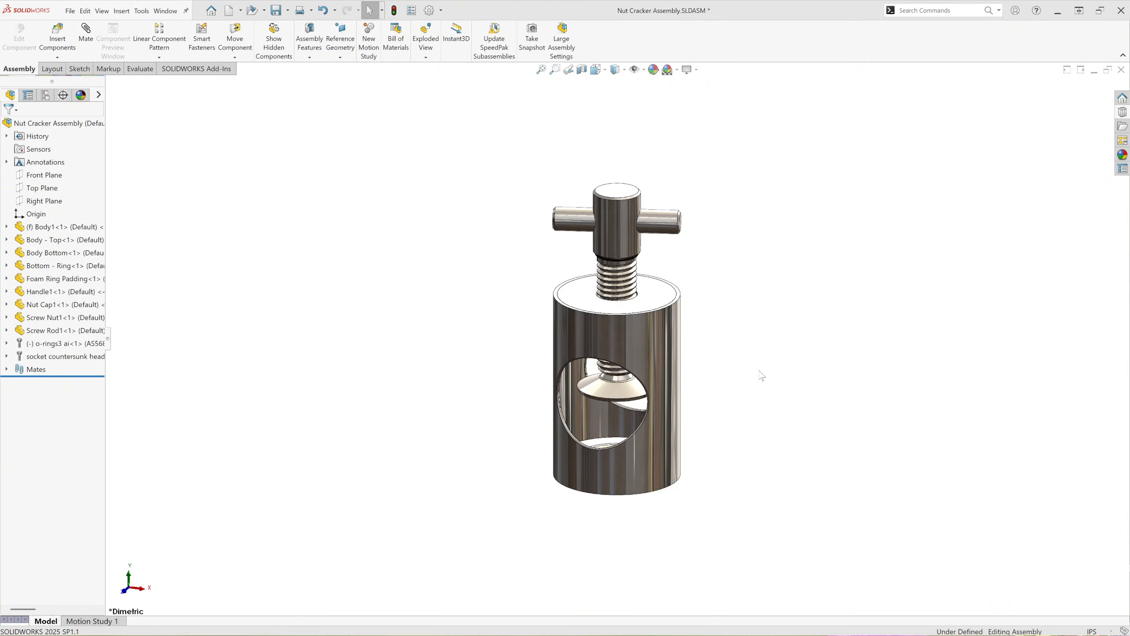
Step: Start an exploded view and move Foam Ring Padding about 12.88 in down along the Y axis as its own explode step
{"action": "left_click", "coordinate": [432, 41]}
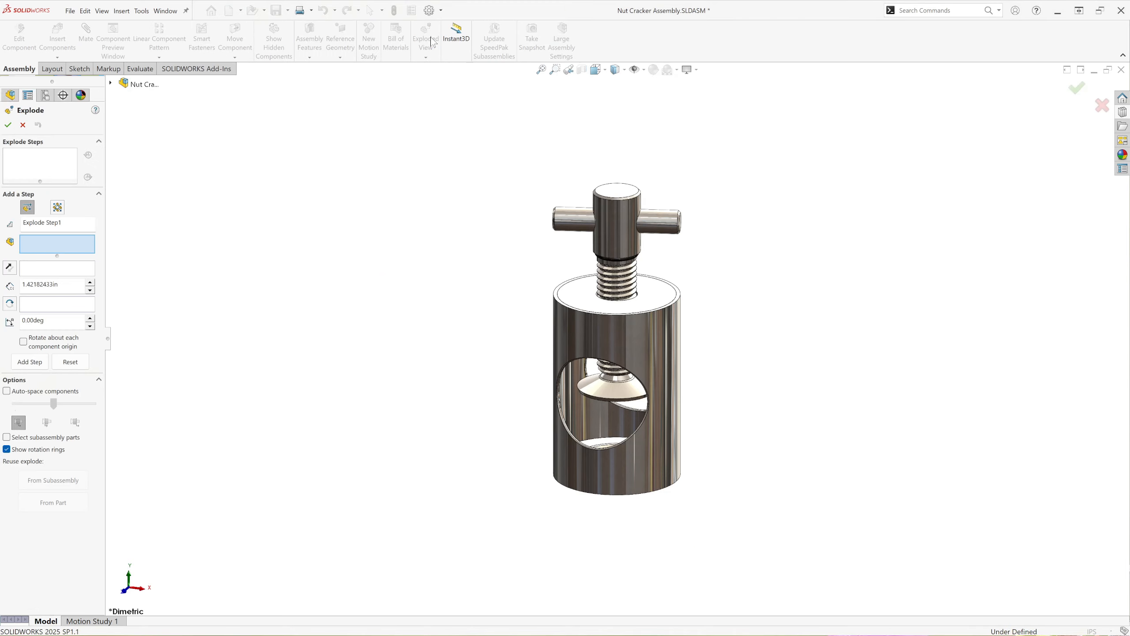
{"action": "middle_click_drag", "start_coordinate": [658, 491], "coordinate": [633, 542]}
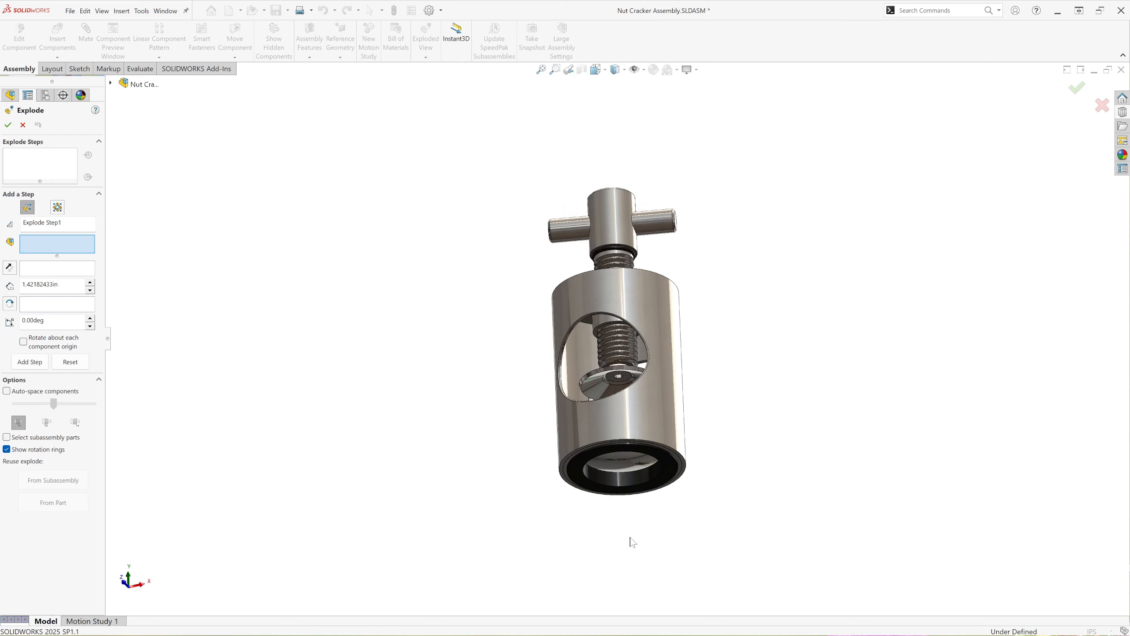
{"action": "left_click", "coordinate": [626, 481]}
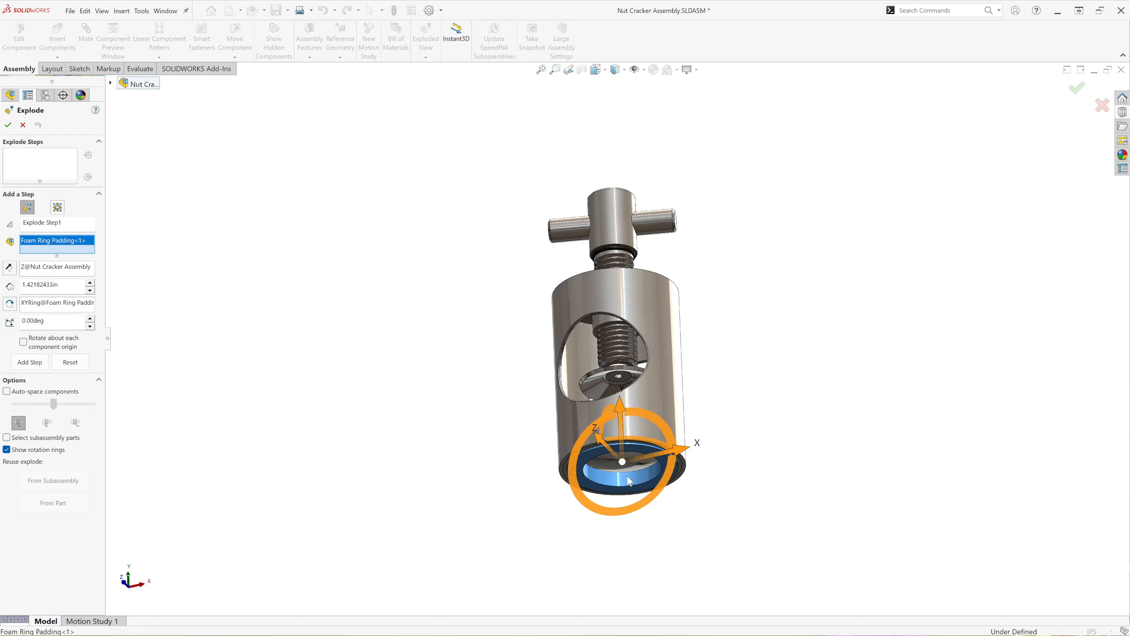
{"action": "key", "text": "z"}
{"action": "scroll", "coordinate": [617, 448], "scroll_direction": "up", "scroll_amount": 4}
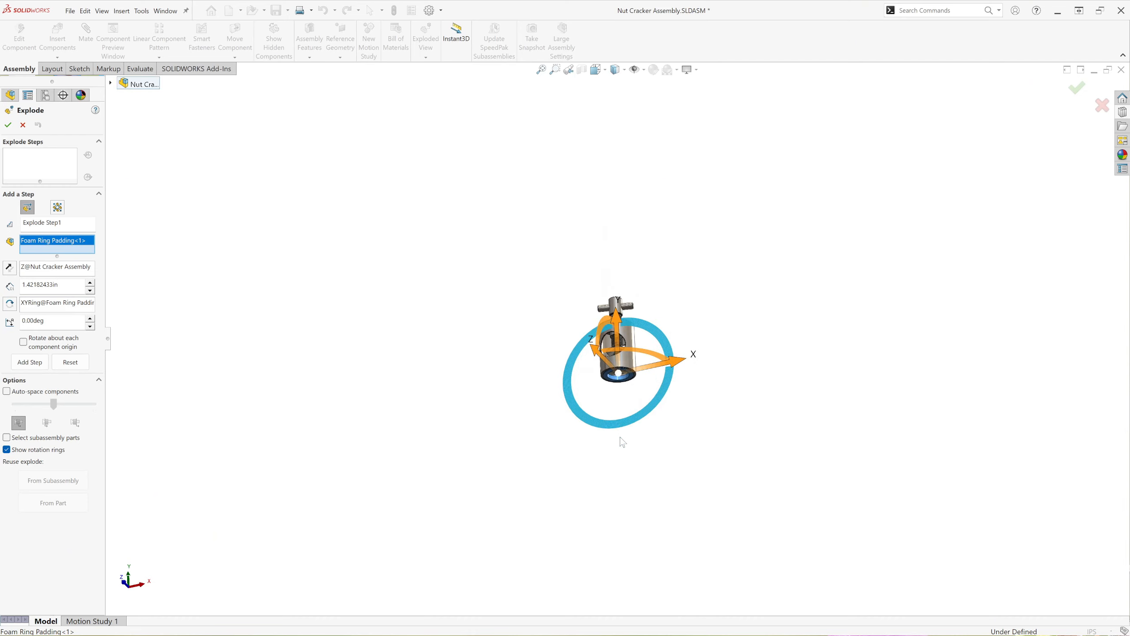
{"action": "left_click_drag", "start_coordinate": [622, 318], "coordinate": [618, 534]}
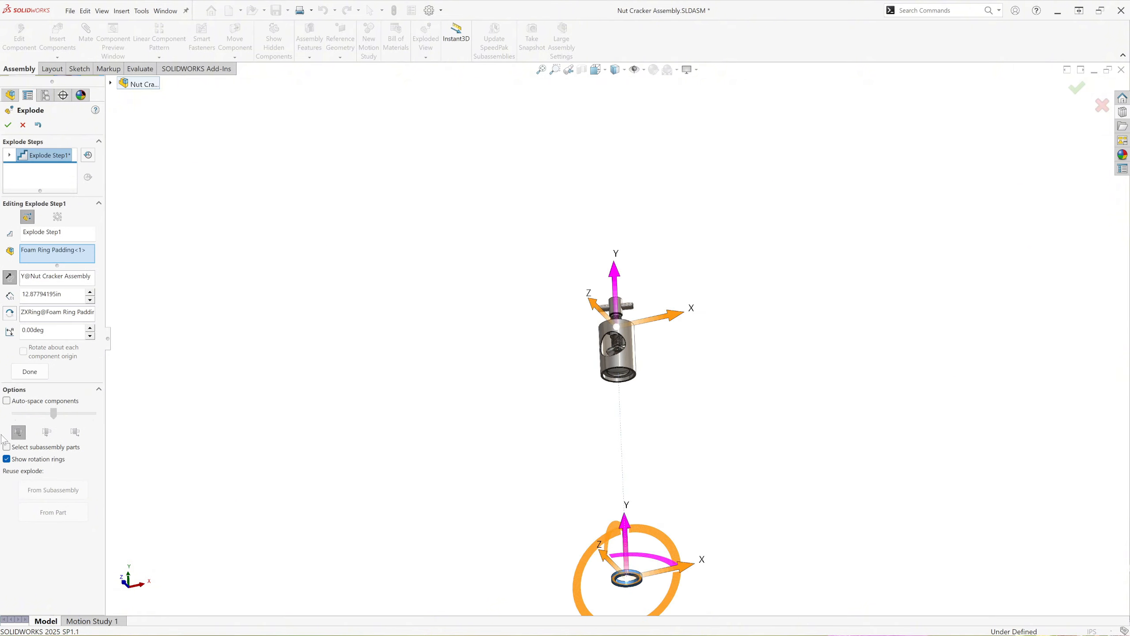
{"action": "left_click", "coordinate": [31, 371]}
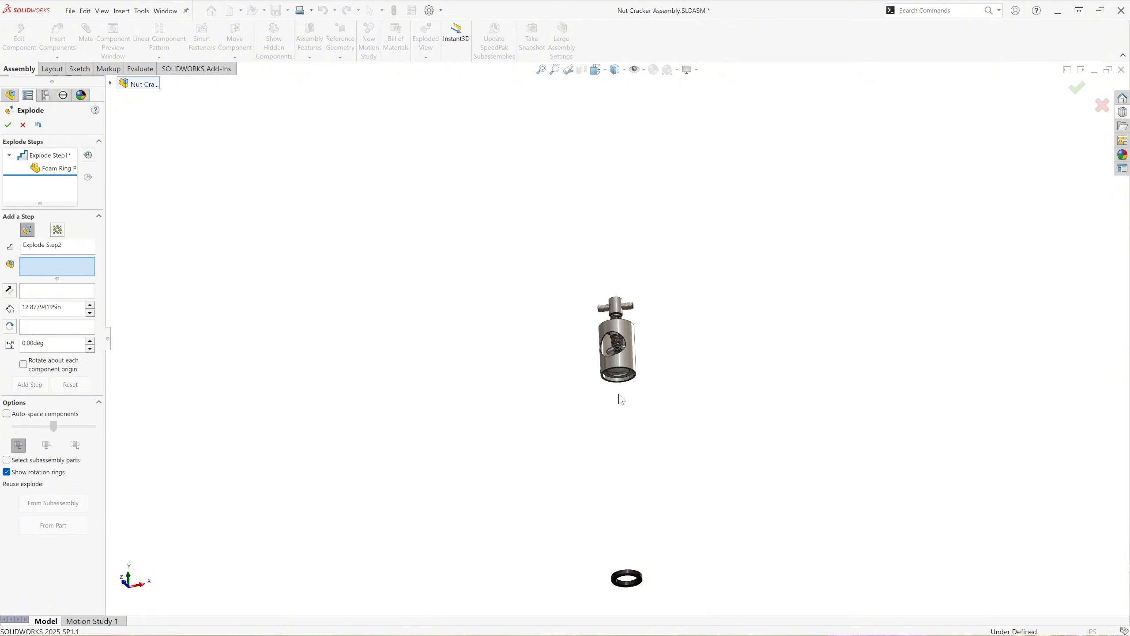
Step: Add an explode step moving Bottom - Ring about 11 in down along Y, just above the foam ring
{"action": "scroll", "coordinate": [618, 394], "scroll_direction": "down", "scroll_amount": 3}
{"action": "scroll", "coordinate": [620, 363], "scroll_direction": "down", "scroll_amount": 2}
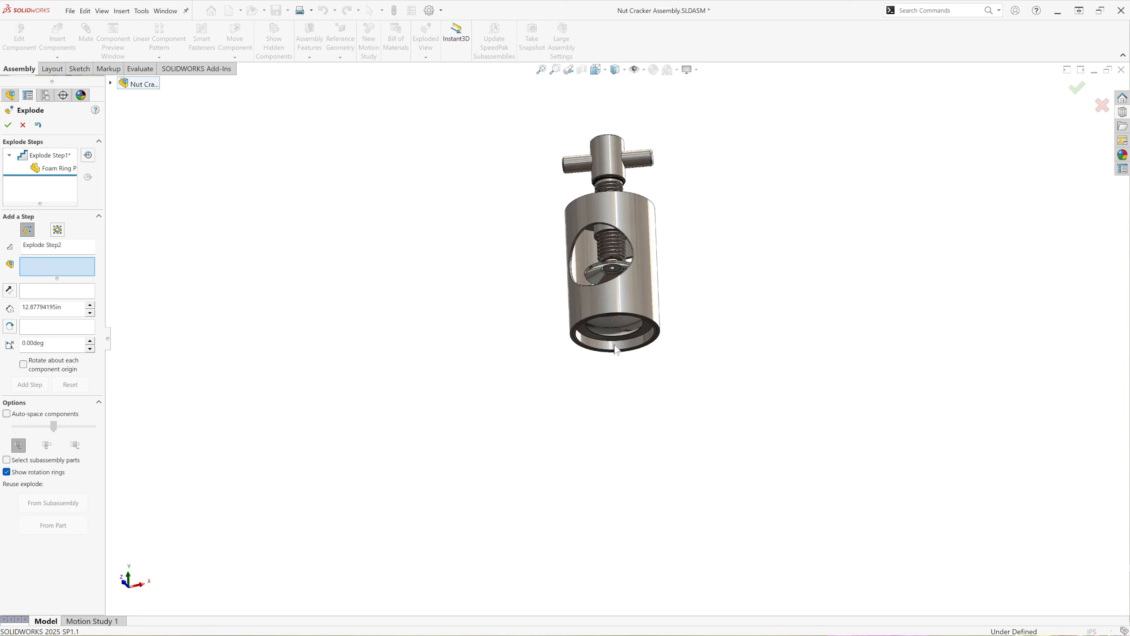
{"action": "left_click", "coordinate": [615, 349]}
{"action": "scroll", "coordinate": [618, 396], "scroll_direction": "up", "scroll_amount": 3}
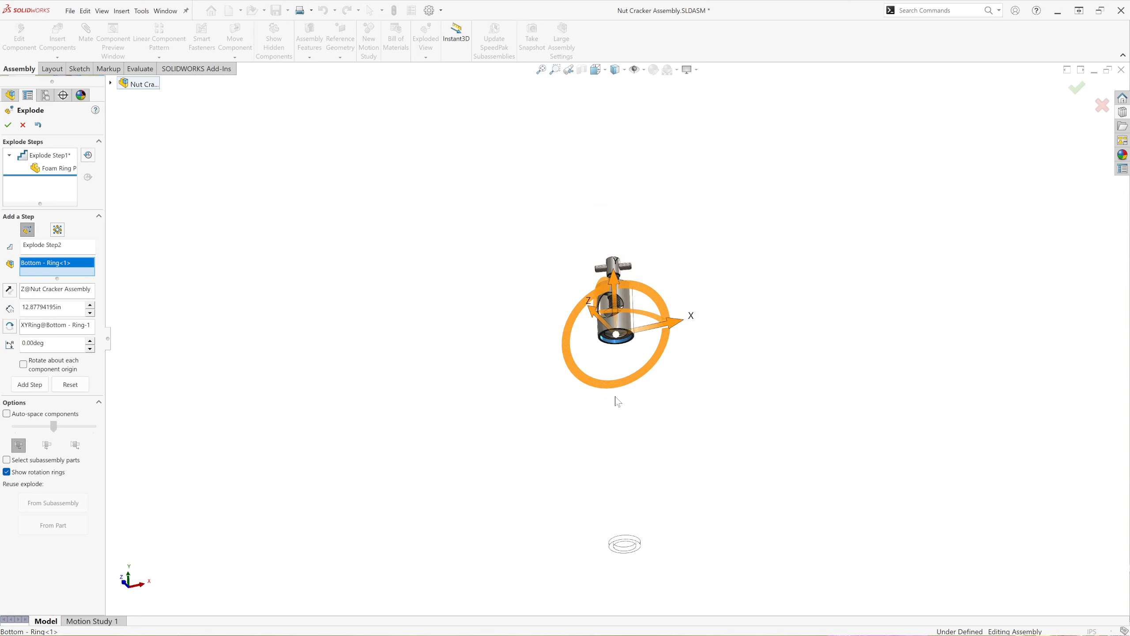
{"action": "scroll", "coordinate": [617, 400], "scroll_direction": "down", "scroll_amount": 2}
{"action": "left_click_drag", "start_coordinate": [614, 285], "coordinate": [615, 495]}
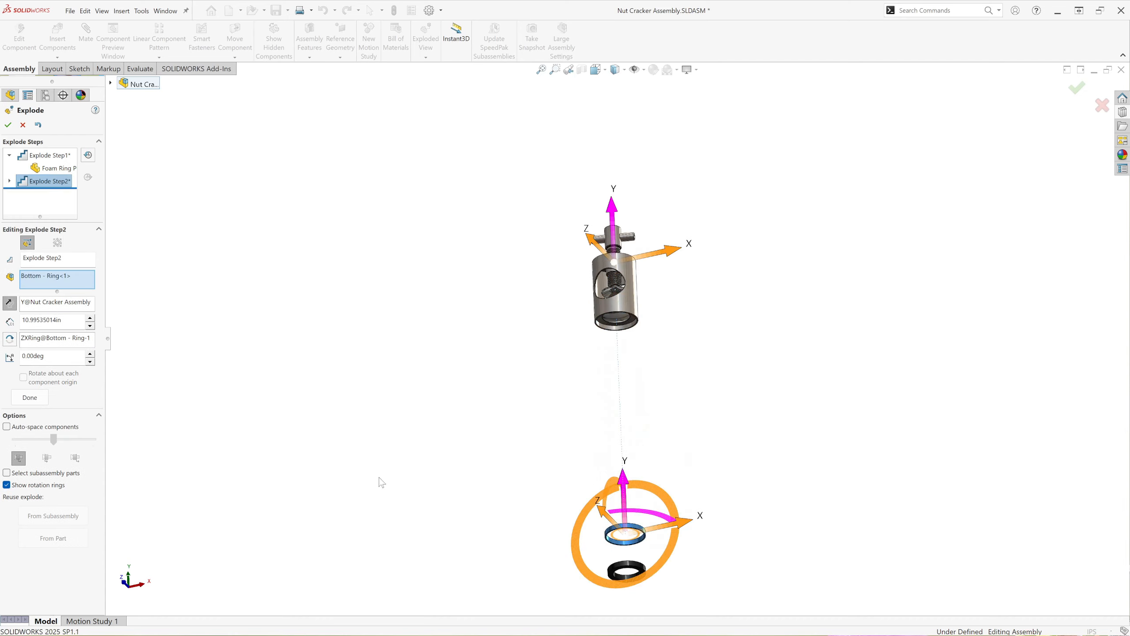
{"action": "left_click", "coordinate": [30, 397]}
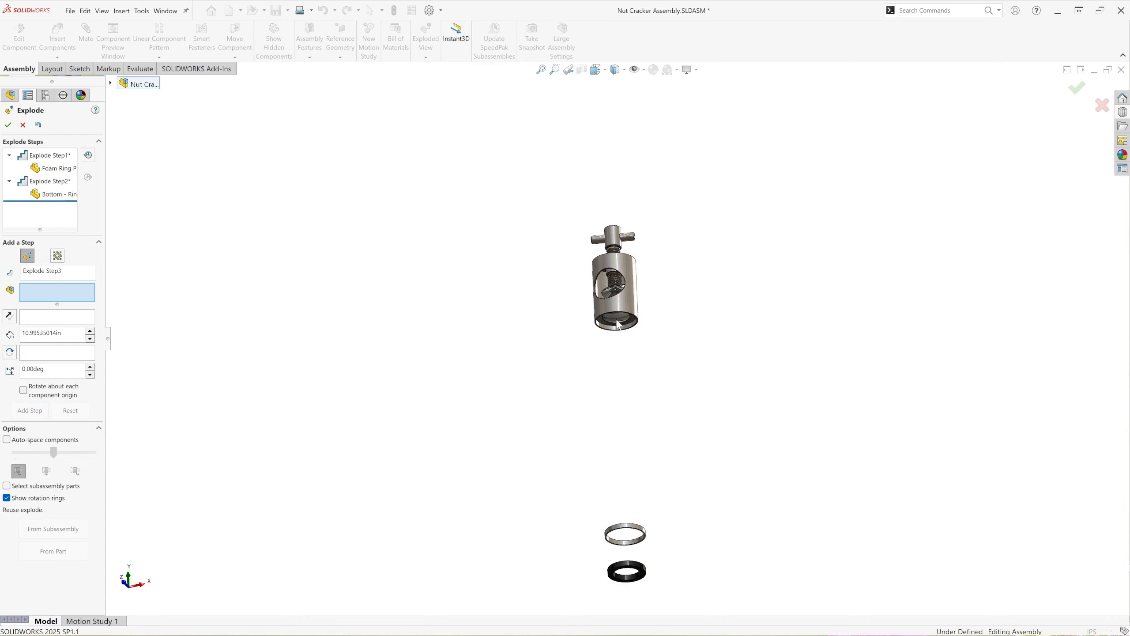
Step: Add an explode step moving Body Bottom about 9.57 in down along Y, above the bottom ring
{"action": "scroll", "coordinate": [621, 330], "scroll_direction": "down", "scroll_amount": 4}
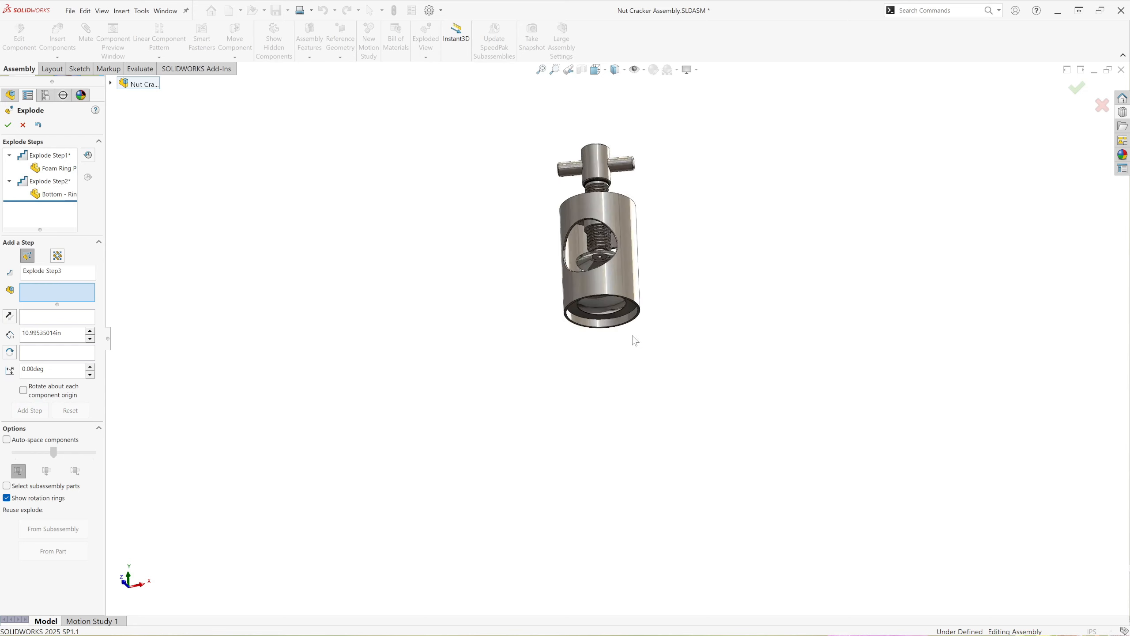
{"action": "left_click", "coordinate": [573, 309]}
{"action": "scroll", "coordinate": [616, 349], "scroll_direction": "up", "scroll_amount": 3}
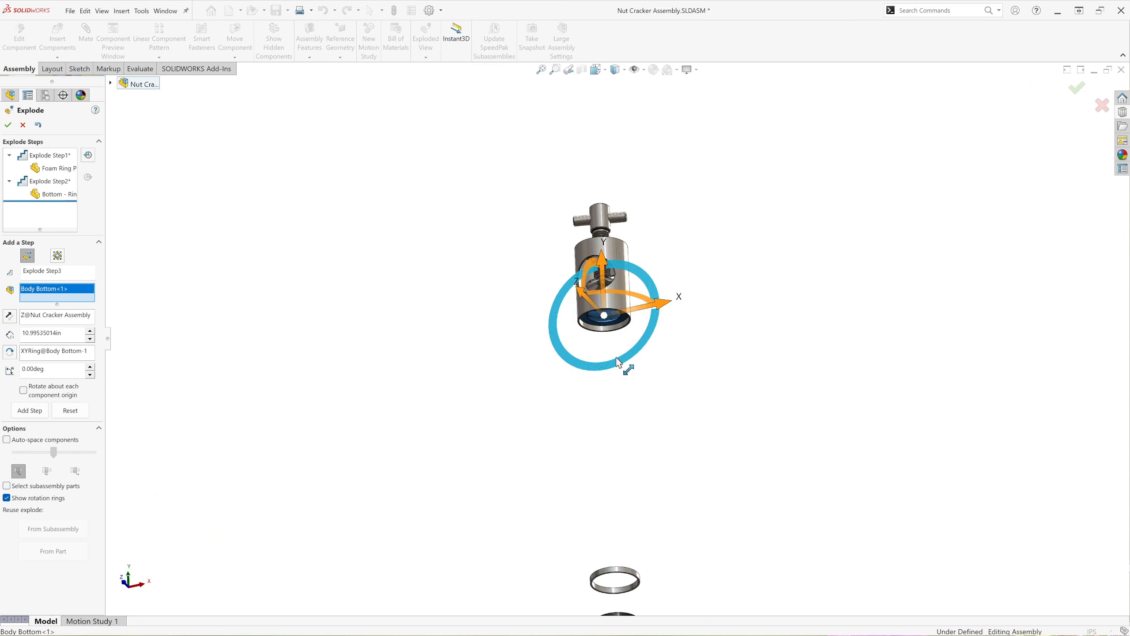
{"action": "left_click_drag", "start_coordinate": [602, 269], "coordinate": [623, 486]}
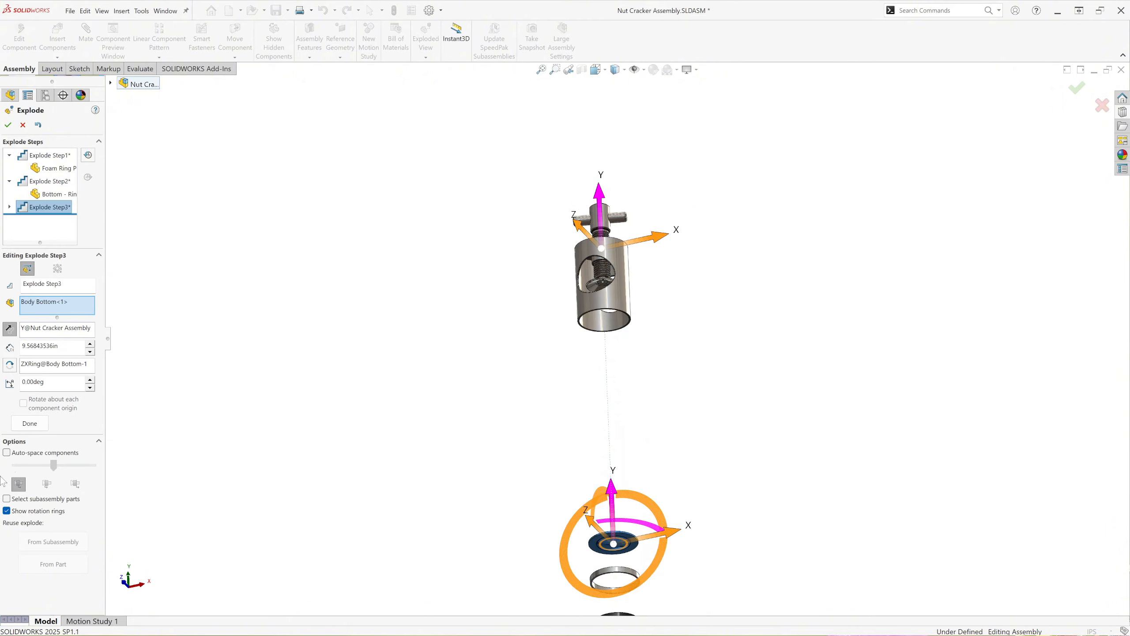
{"action": "left_click", "coordinate": [30, 424]}
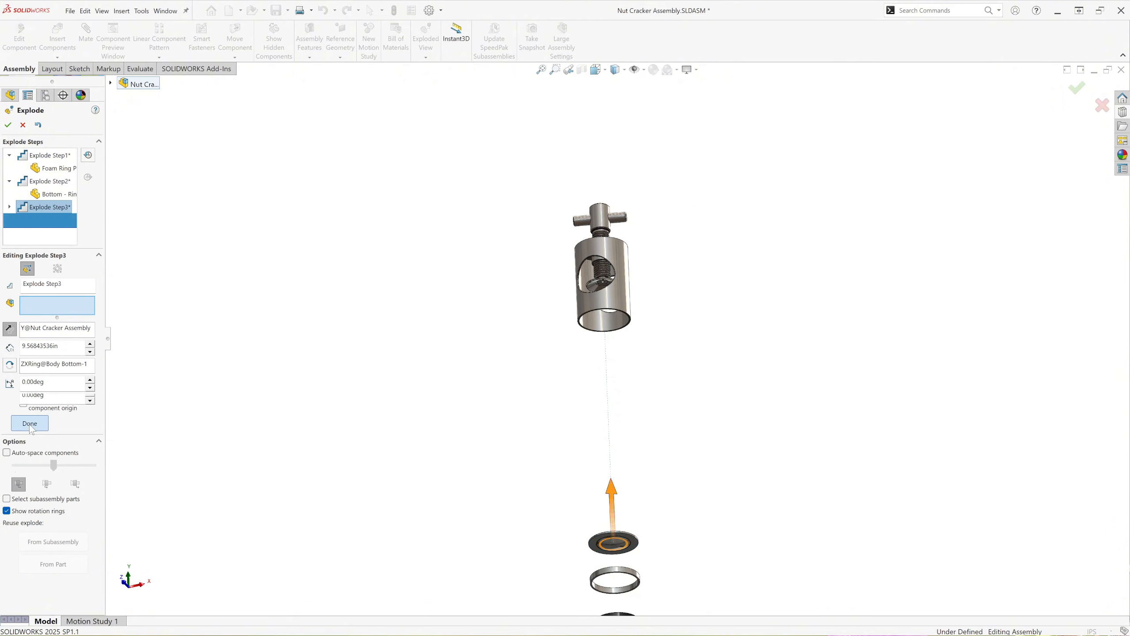
Step: Add an explode step moving Body1 about 8.03 in down along Y, above Body Bottom
{"action": "left_click", "coordinate": [619, 299]}
{"action": "left_click_drag", "start_coordinate": [602, 235], "coordinate": [585, 413]}
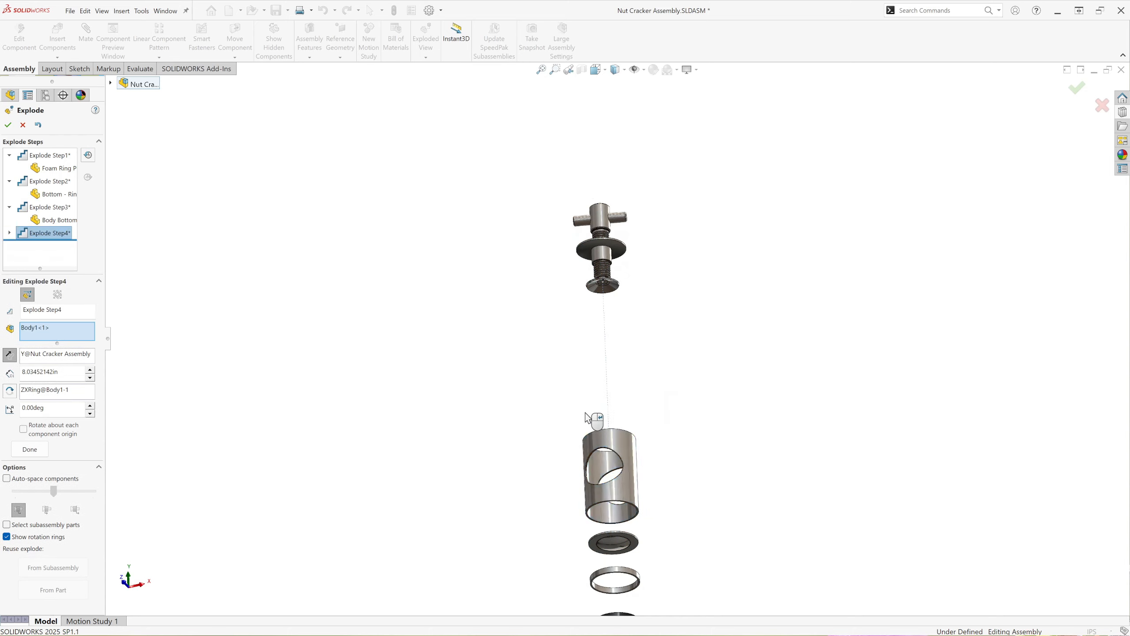
{"action": "left_click", "coordinate": [29, 458]}
Step: Add an explode step moving the socket countersunk head screw about 5.74 in down along Y, just above Body1
{"action": "scroll", "coordinate": [609, 326], "scroll_direction": "down", "scroll_amount": 6}
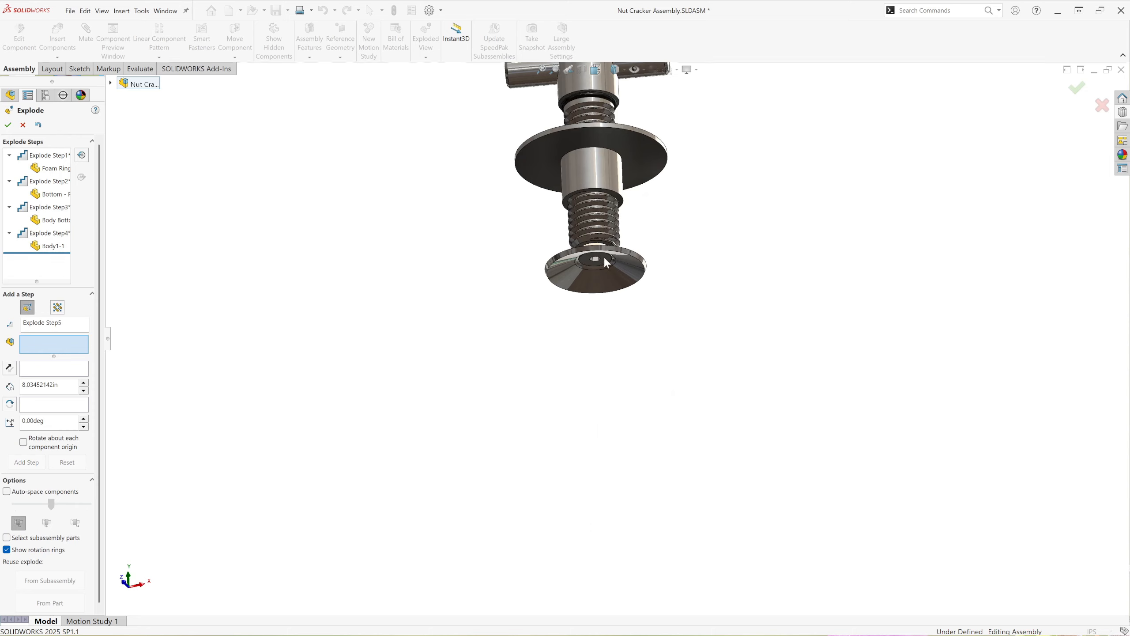
{"action": "left_click", "coordinate": [605, 260]}
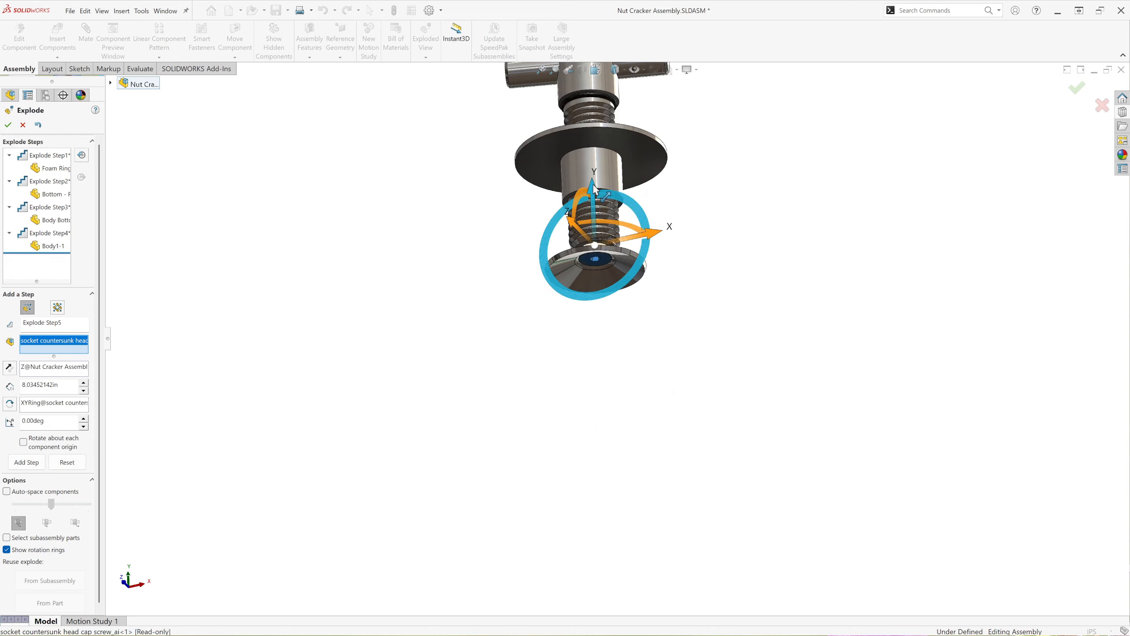
{"action": "left_click_drag", "start_coordinate": [594, 185], "coordinate": [590, 462]}
{"action": "scroll", "coordinate": [597, 466], "scroll_direction": "up", "scroll_amount": 3}
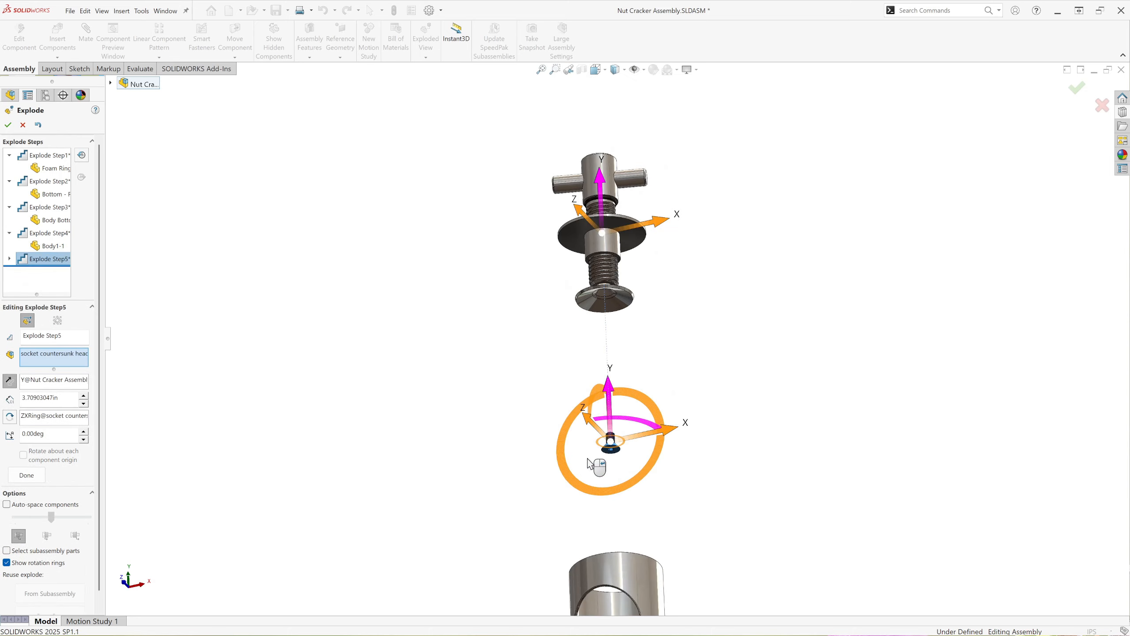
{"action": "left_click_drag", "start_coordinate": [609, 398], "coordinate": [613, 491]}
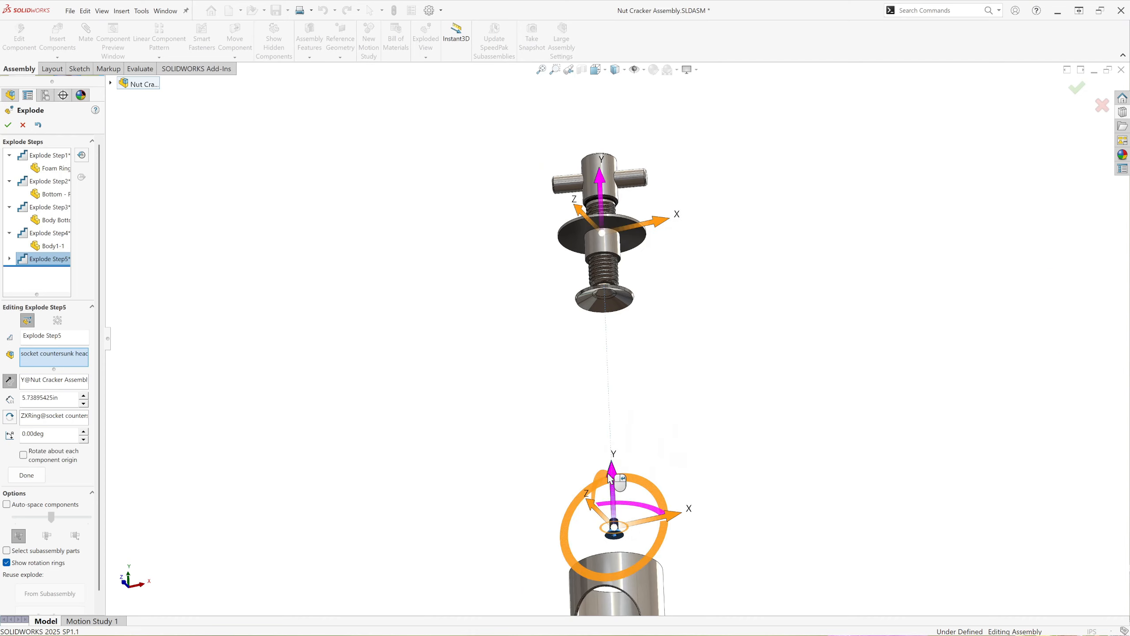
{"action": "left_click", "coordinate": [27, 476]}
Step: Add an explode step moving Nut Cap1 about 4.6 in down along Y, just above the socket countersunk head screw
{"action": "left_click", "coordinate": [614, 311]}
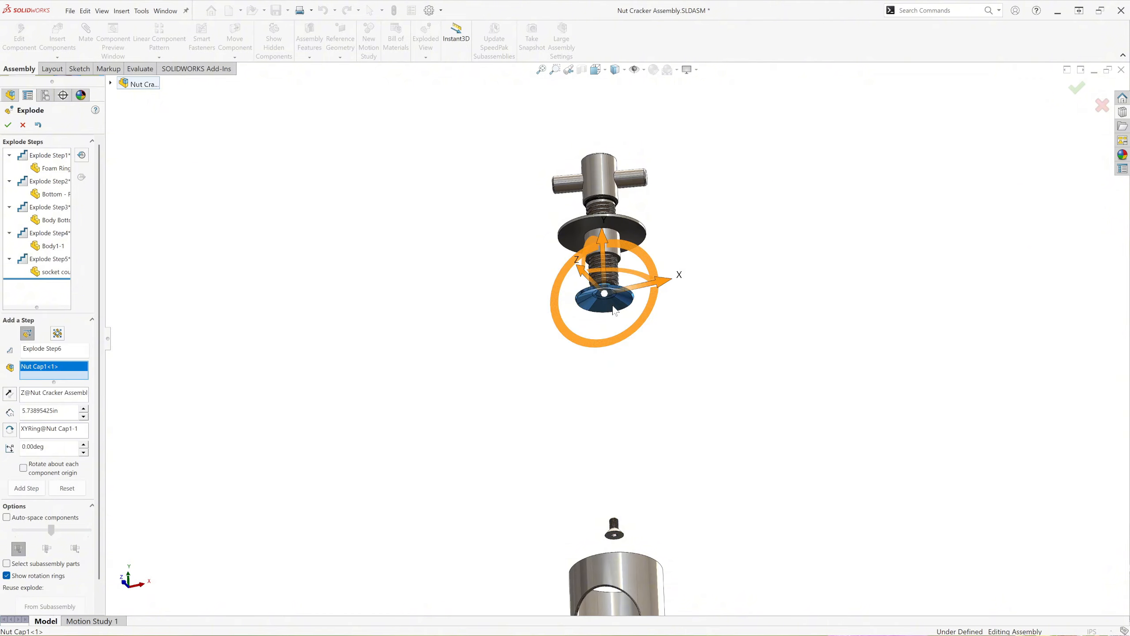
{"action": "left_click_drag", "start_coordinate": [602, 236], "coordinate": [619, 455]}
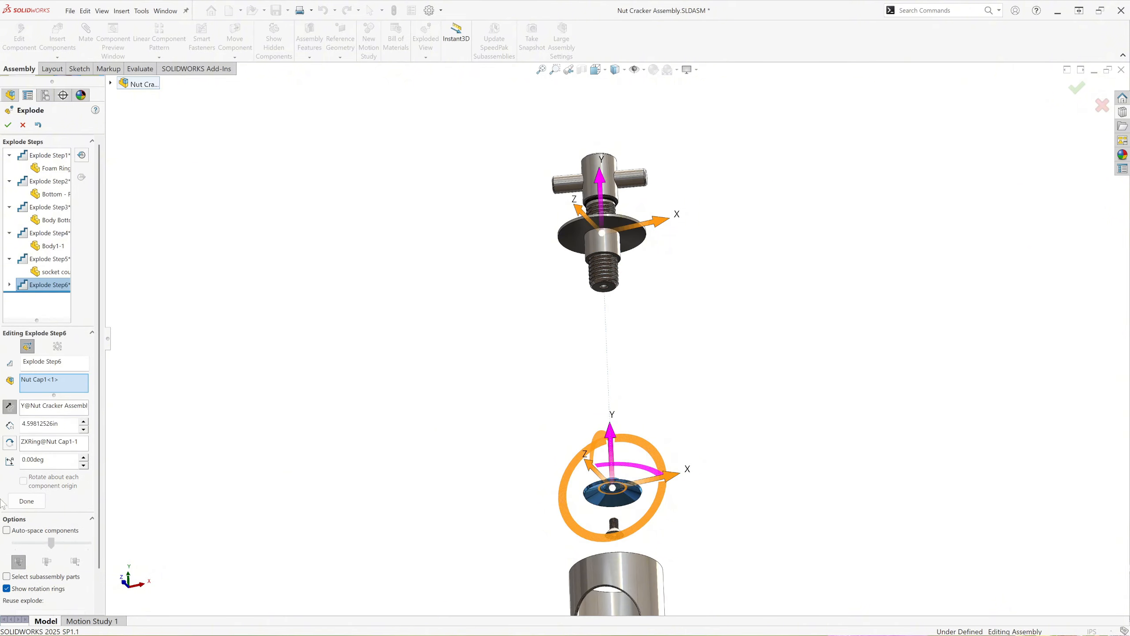
{"action": "left_click", "coordinate": [27, 500]}
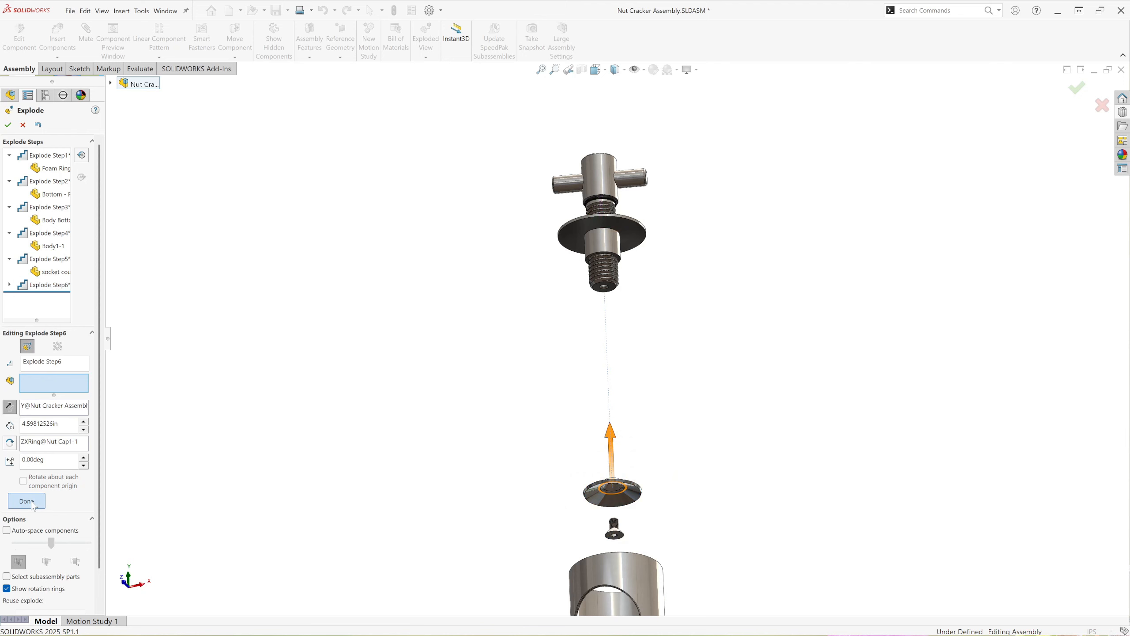
Step: Add an explode step moving Screw Nut1 about 4.83 in down along Y, just above the nut cap
{"action": "left_click", "coordinate": [608, 248]}
{"action": "left_click_drag", "start_coordinate": [600, 195], "coordinate": [610, 401]}
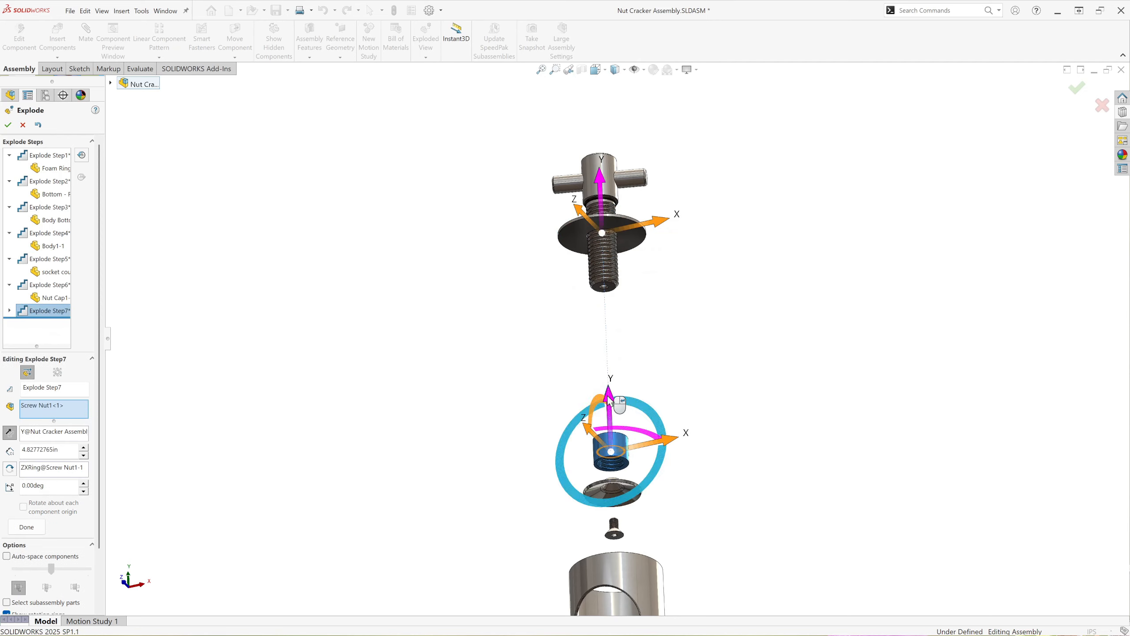
{"action": "left_click", "coordinate": [26, 526]}
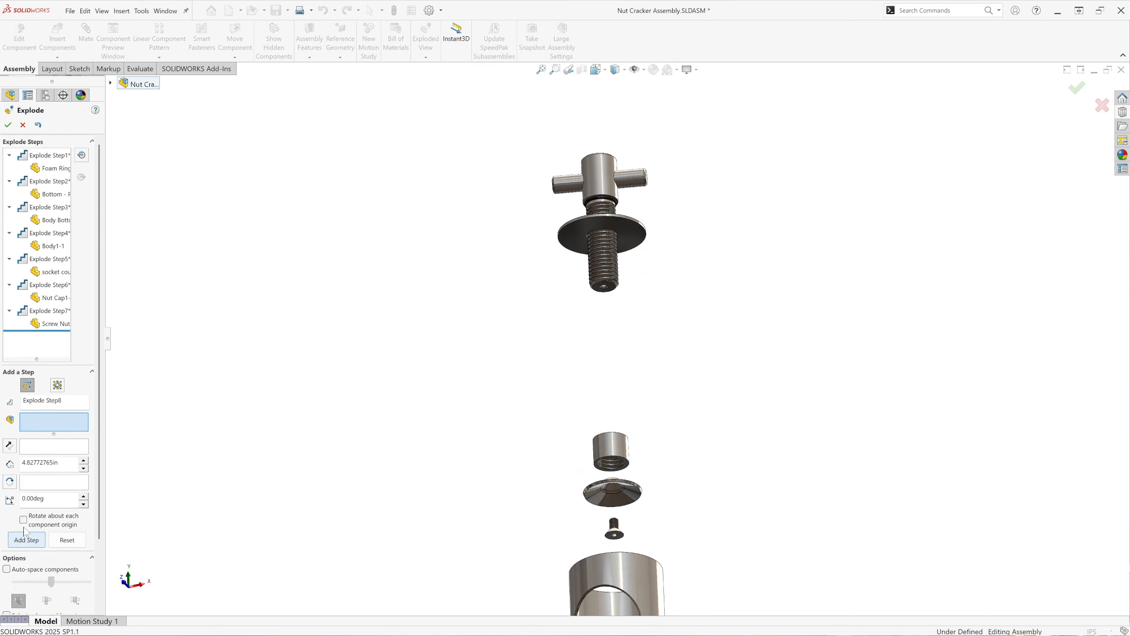
Step: Add an explode step moving Body - Top about 4.24 in down along Y, just above the screw nut
{"action": "left_click", "coordinate": [632, 232]}
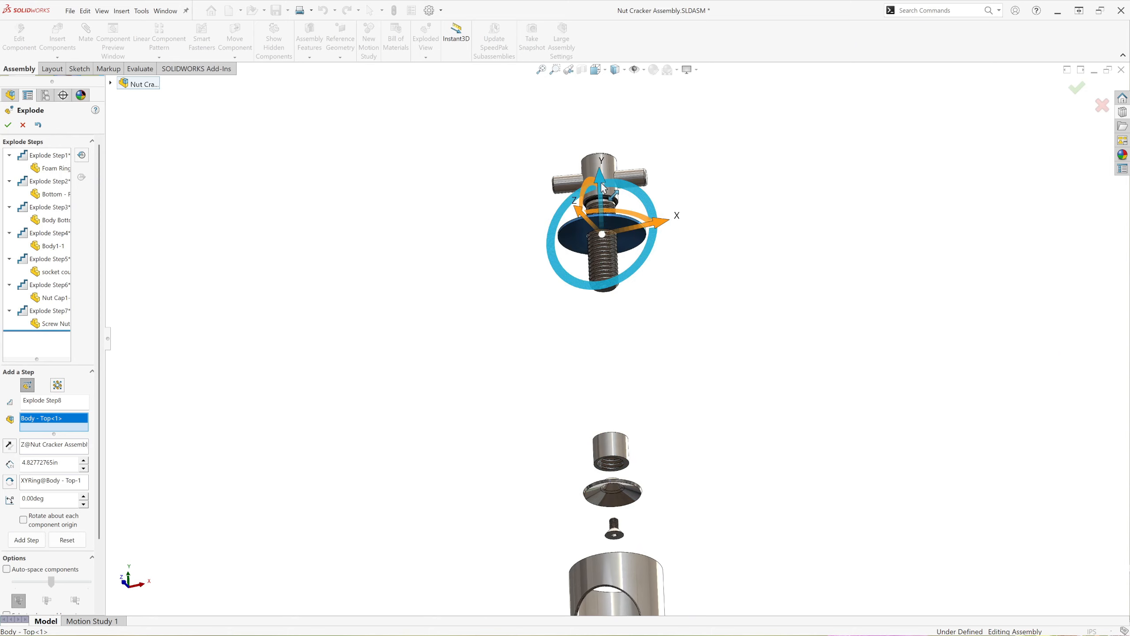
{"action": "left_click_drag", "start_coordinate": [603, 187], "coordinate": [608, 366]}
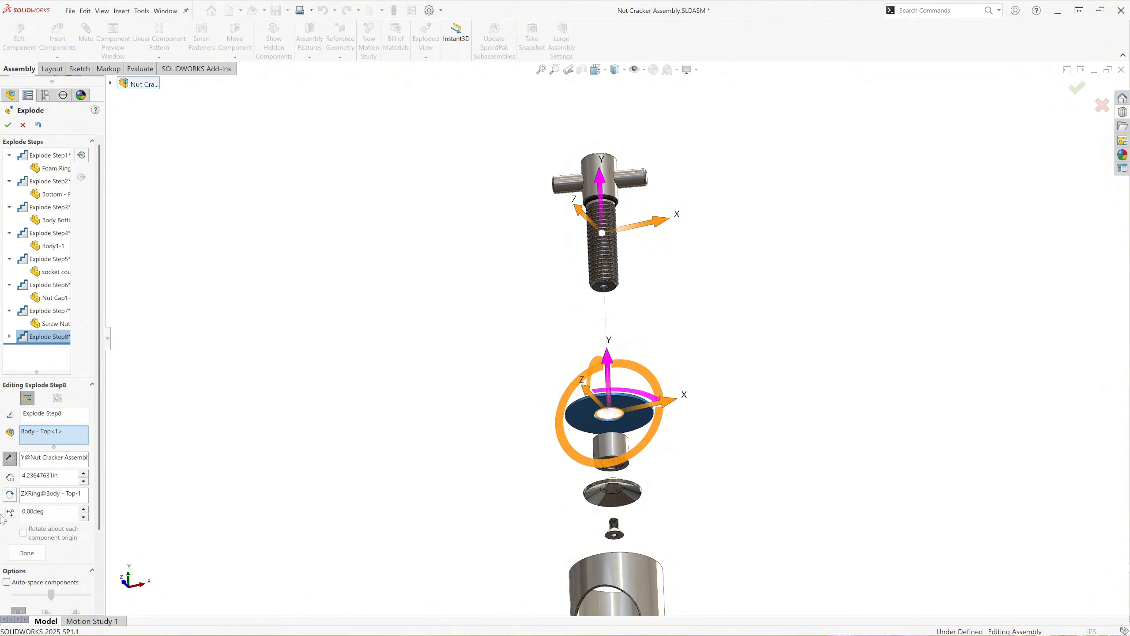
{"action": "left_click", "coordinate": [27, 552]}
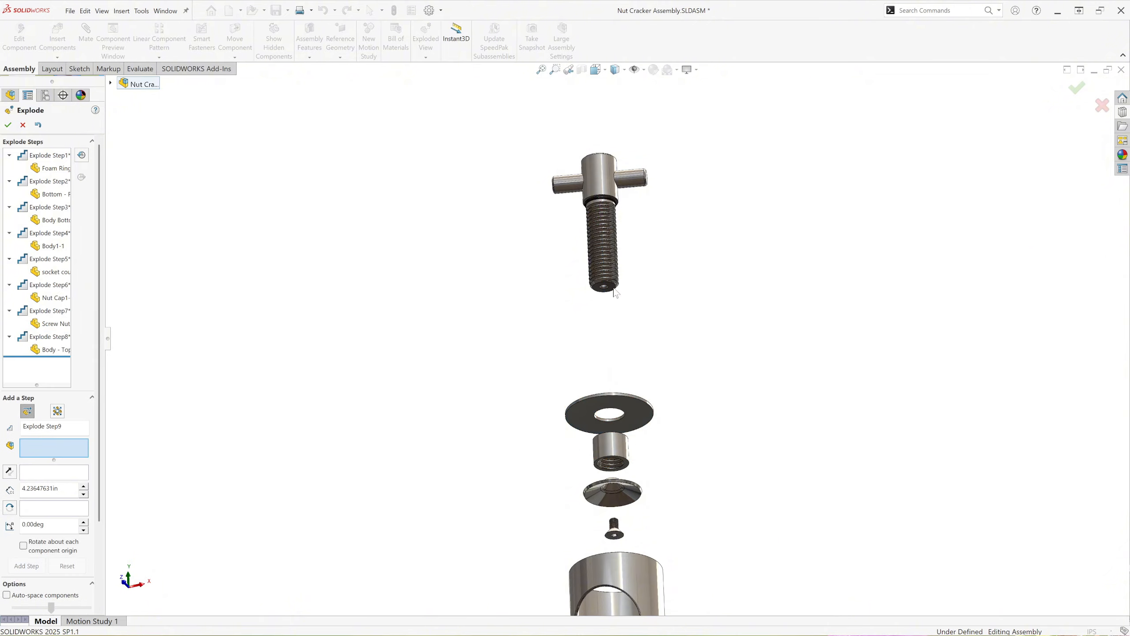
Step: Add an explode step moving the O-ring about 4.03 in down along Y, just above Body - Top
{"action": "scroll", "coordinate": [609, 218], "scroll_direction": "down", "scroll_amount": 3}
{"action": "left_click", "coordinate": [610, 215]}
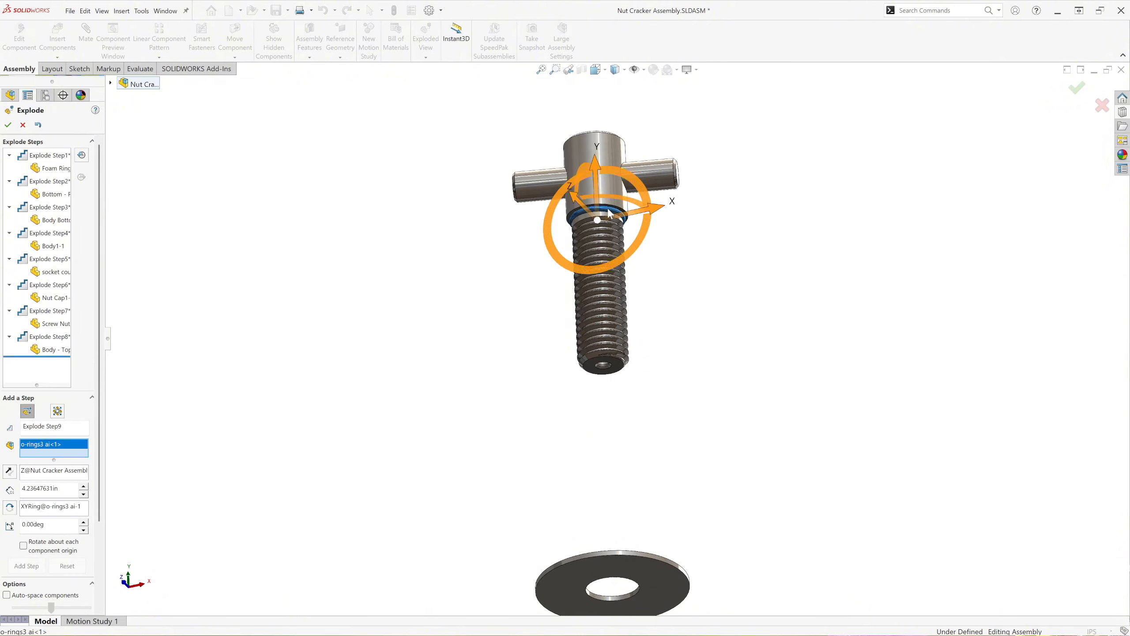
{"action": "left_click_drag", "start_coordinate": [595, 161], "coordinate": [602, 470]}
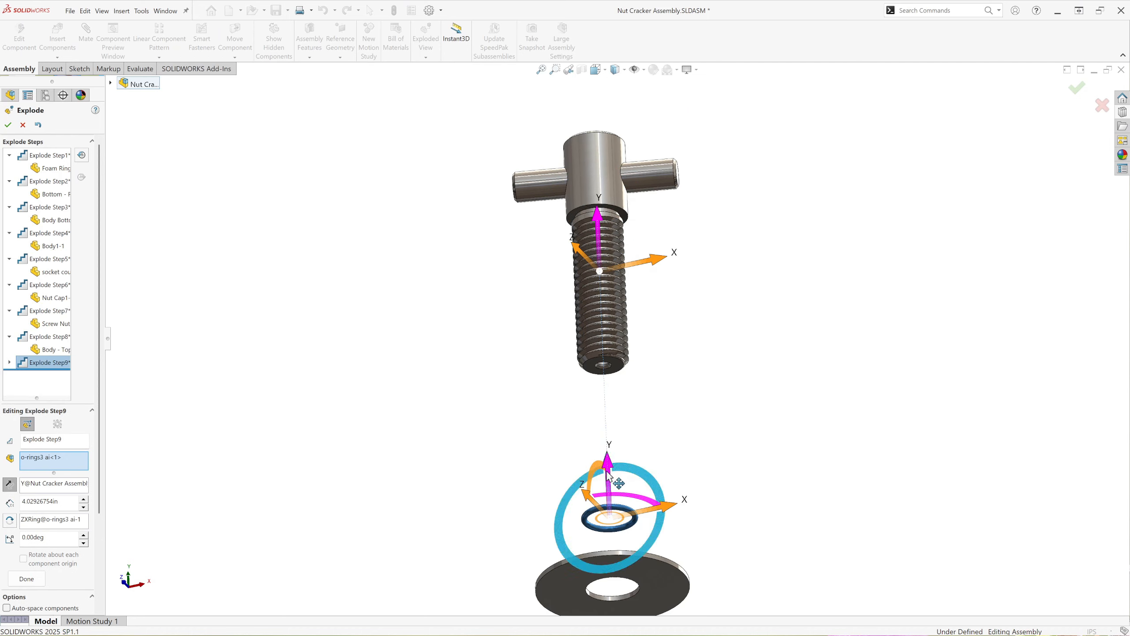
{"action": "left_click", "coordinate": [29, 579]}
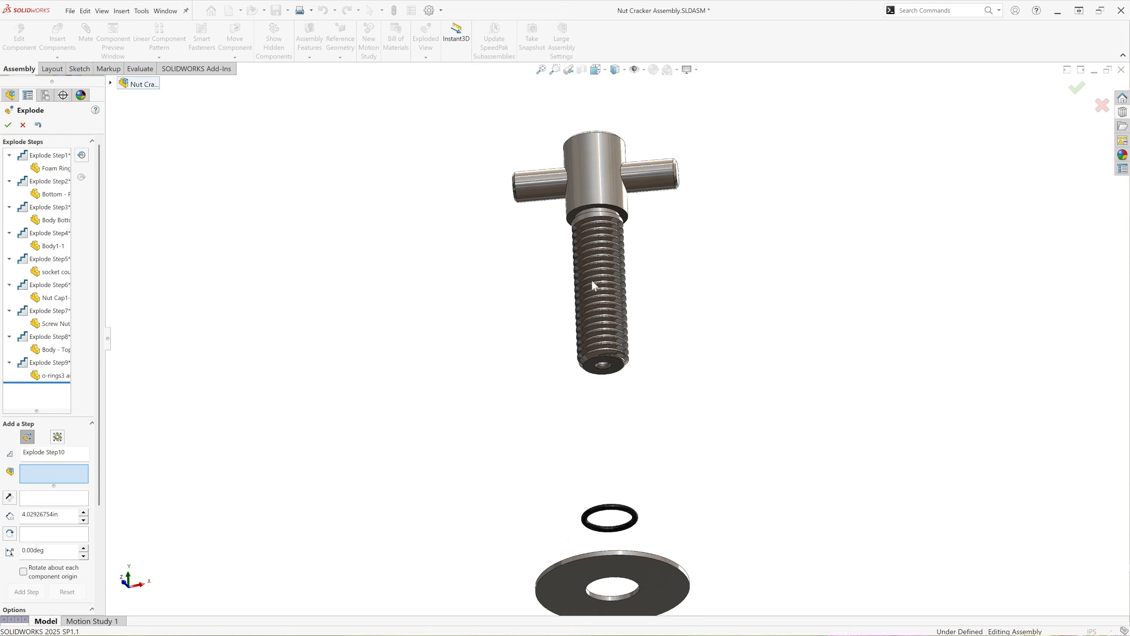
Step: Add an explode step moving Handle1 about 2.38 in along positive X, out of the screw rod's head
{"action": "left_click", "coordinate": [643, 173]}
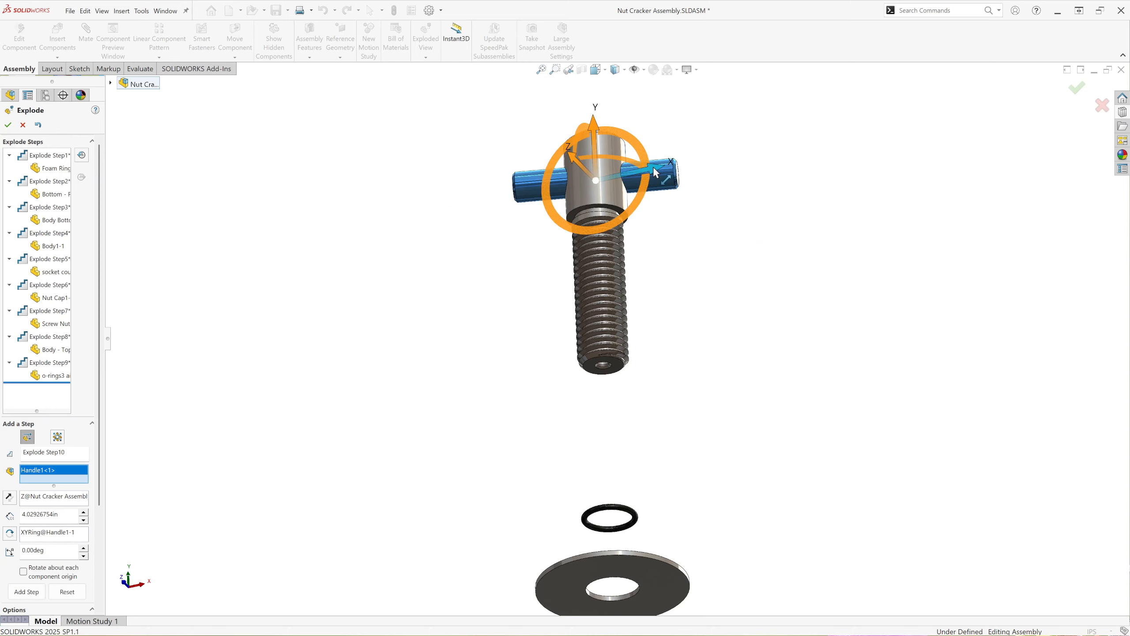
{"action": "left_click_drag", "start_coordinate": [659, 169], "coordinate": [845, 171]}
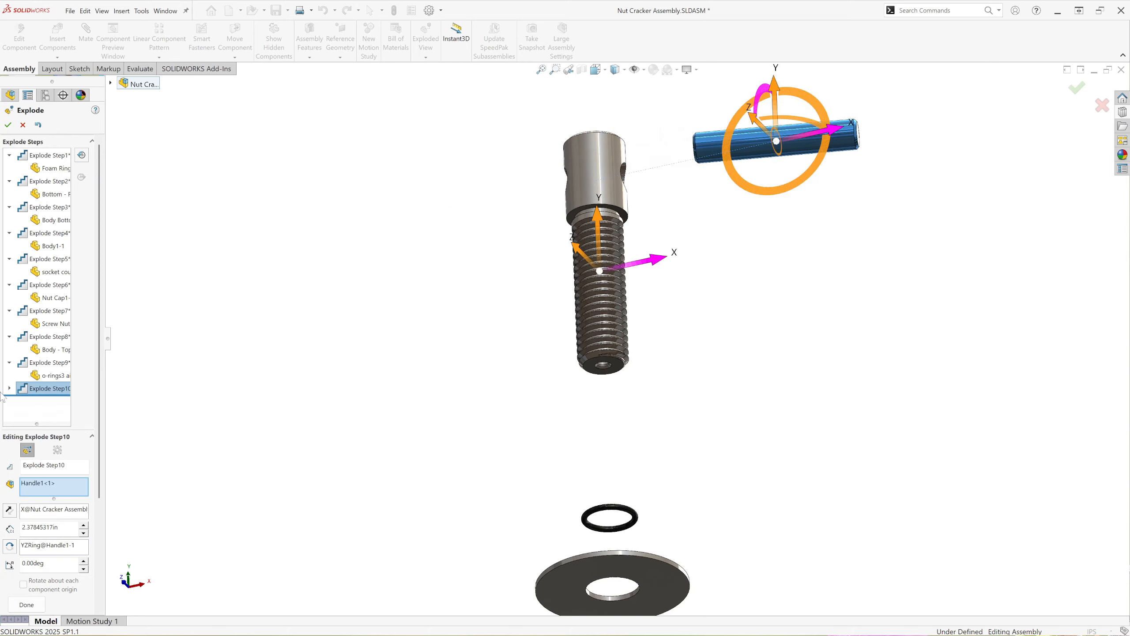
{"action": "left_click", "coordinate": [26, 604]}
Step: Add an explode step moving Screw Rod1 about 1.35 in down along Y, above the O-ring, and finish the exploded view
{"action": "left_click", "coordinate": [599, 184]}
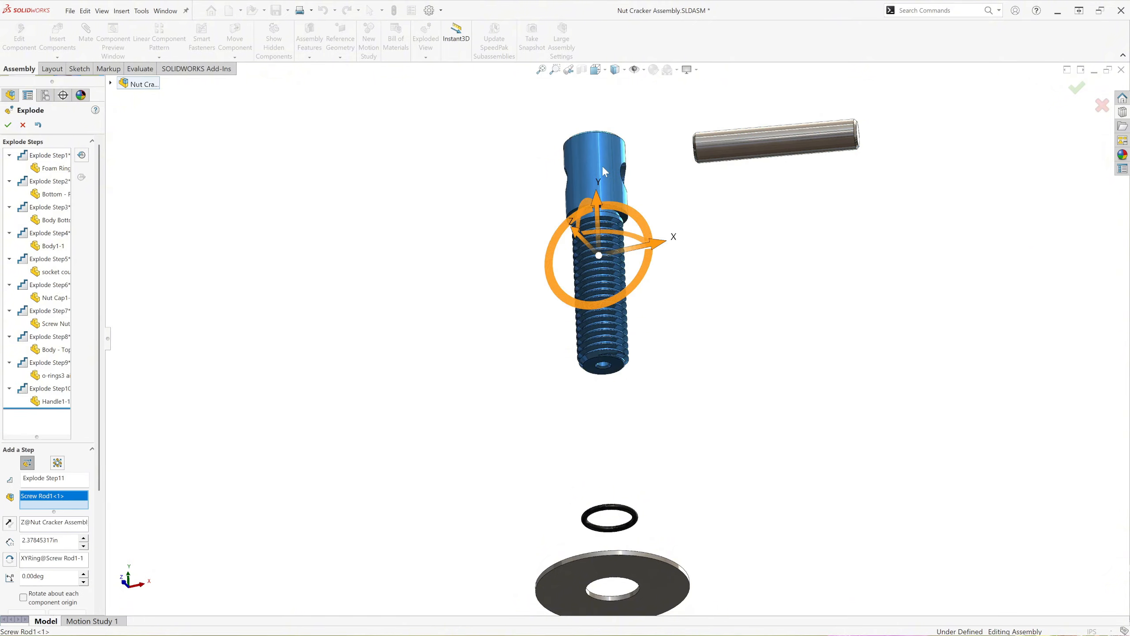
{"action": "left_click_drag", "start_coordinate": [601, 202], "coordinate": [606, 302]}
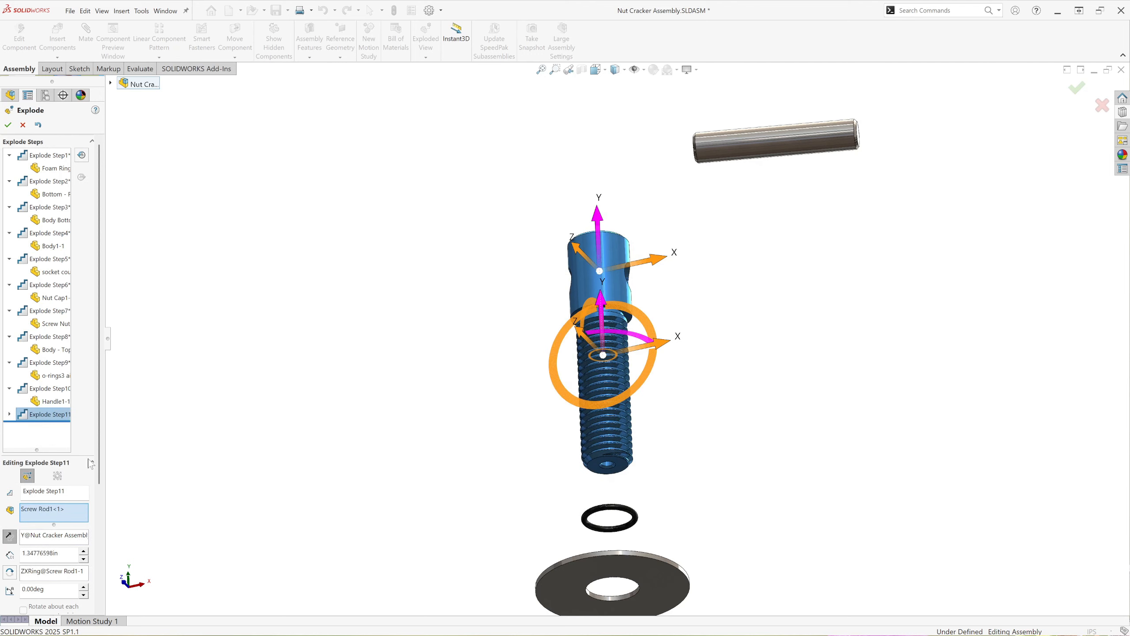
{"action": "scroll", "coordinate": [45, 512], "scroll_direction": "down", "scroll_amount": 3}
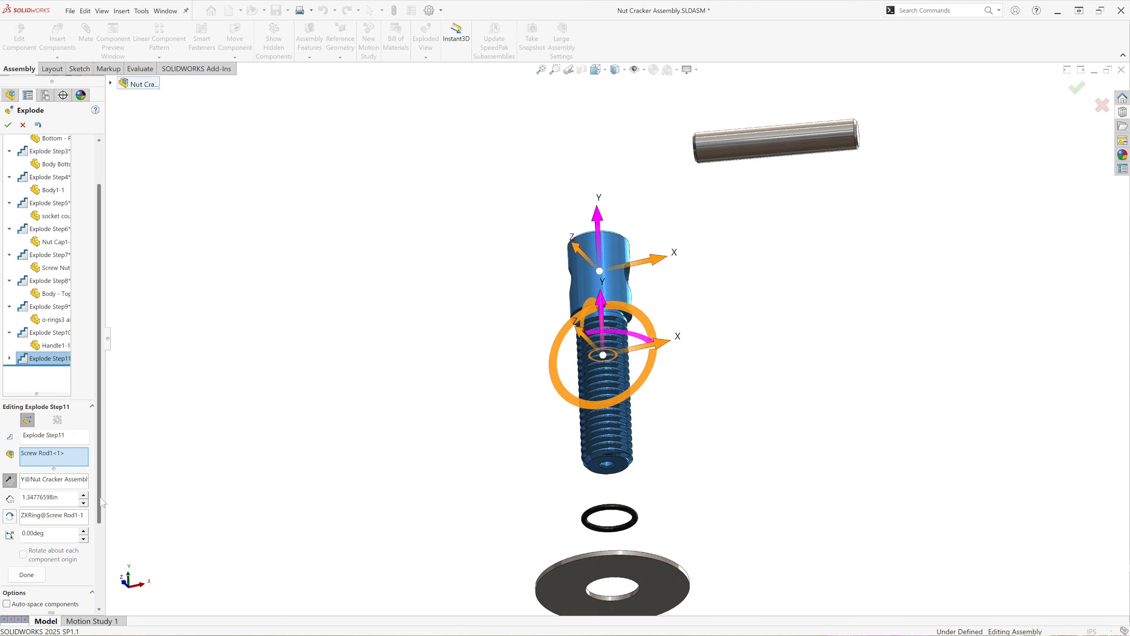
{"action": "left_click", "coordinate": [26, 574]}
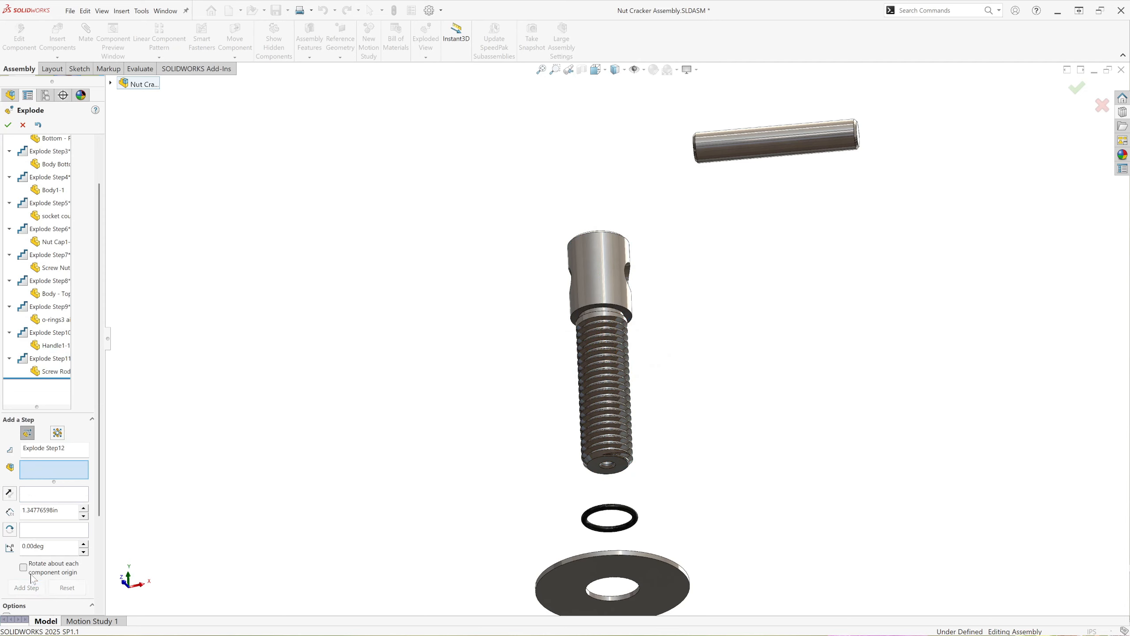
{"action": "left_click", "coordinate": [8, 125]}
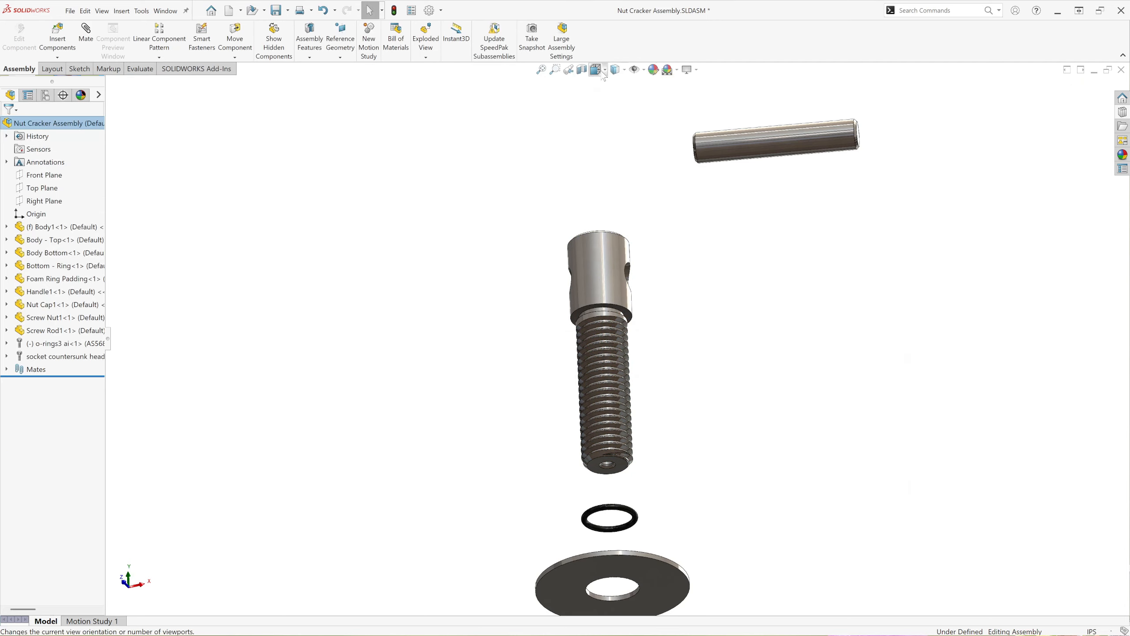
Step: Show the whole exploded assembly in the Dimetric orientation, then collapse the exploded view
{"action": "left_click", "coordinate": [624, 69]}
{"action": "key", "text": "space"}
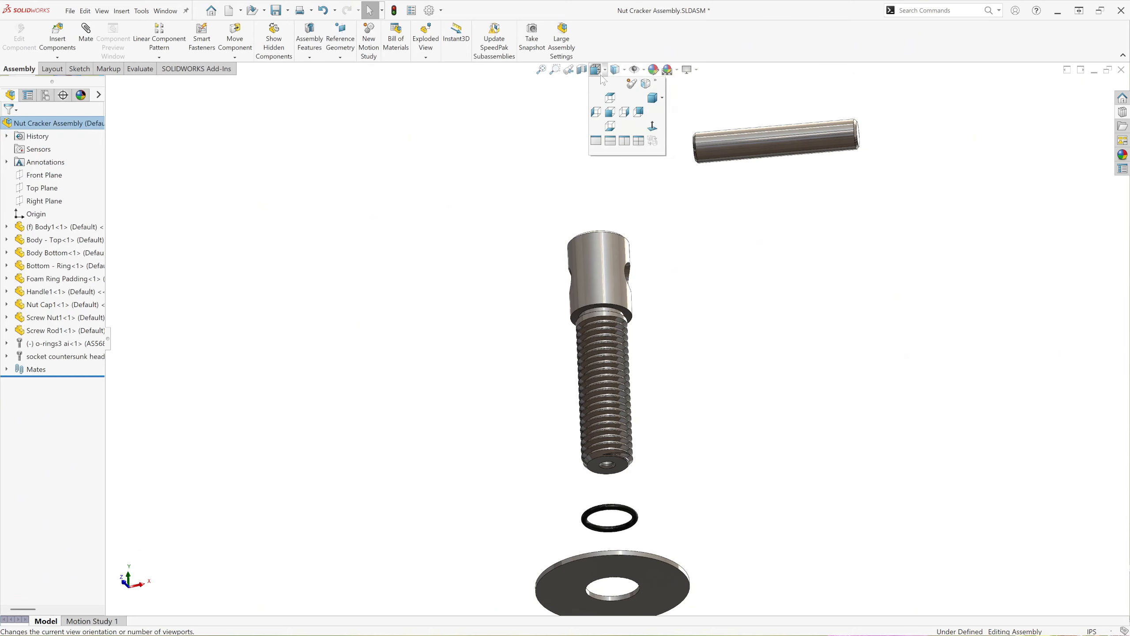
{"action": "left_click", "coordinate": [656, 104]}
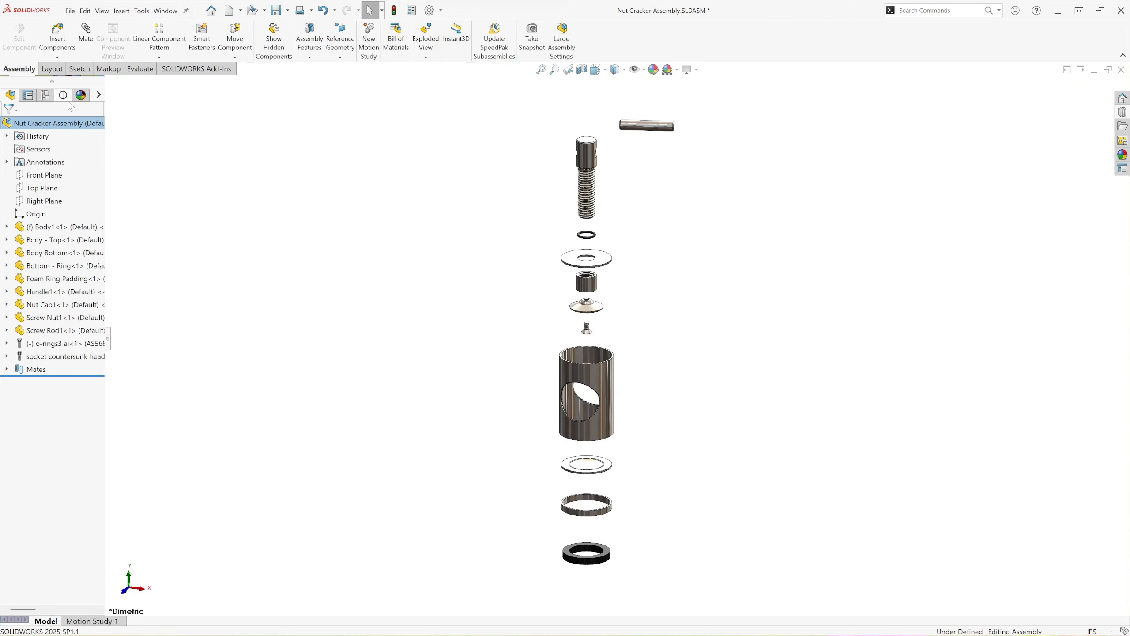
{"action": "right_click", "coordinate": [80, 124]}
{"action": "left_click", "coordinate": [117, 246]}
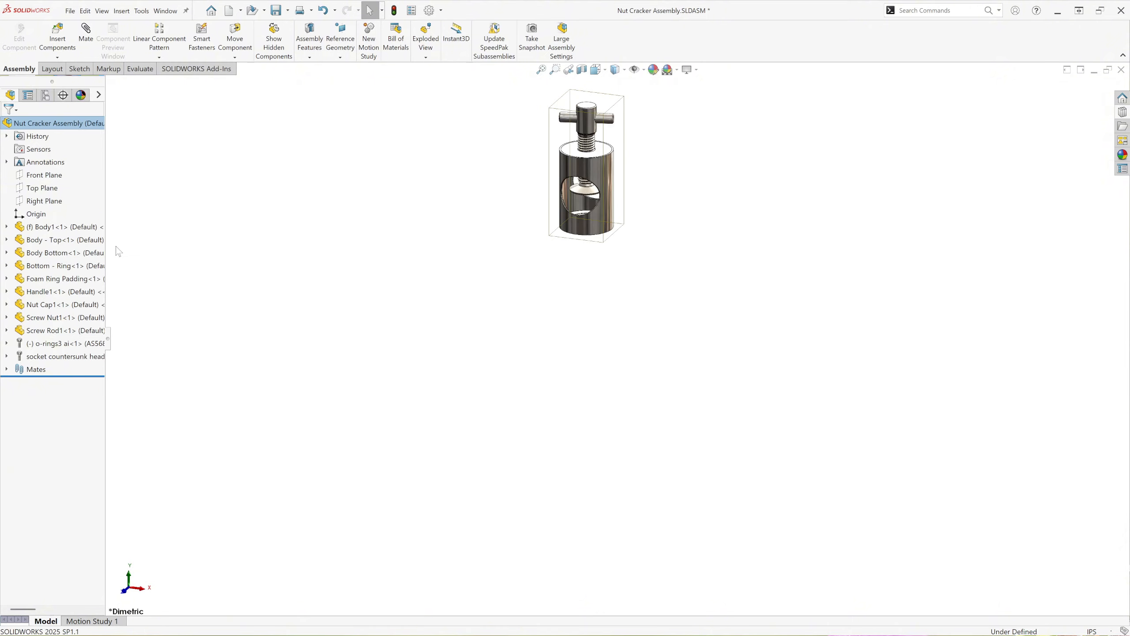
Step: Play the explode animation of the Nut Cracker Assembly, then its collapse animation
{"action": "left_click", "coordinate": [61, 126]}
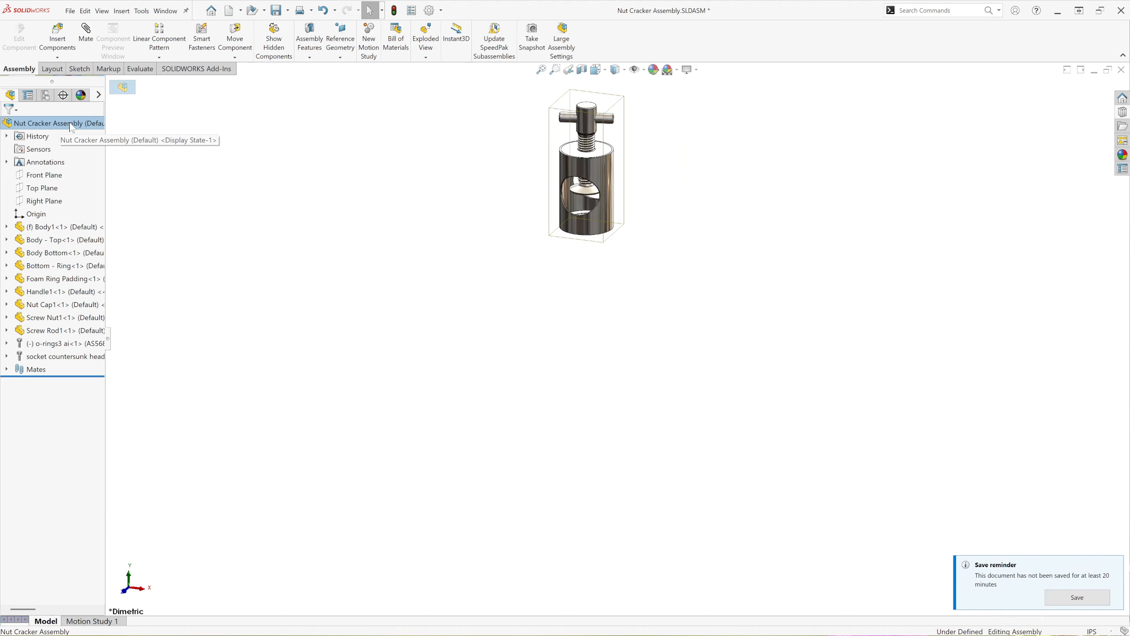
{"action": "right_click", "coordinate": [70, 126]}
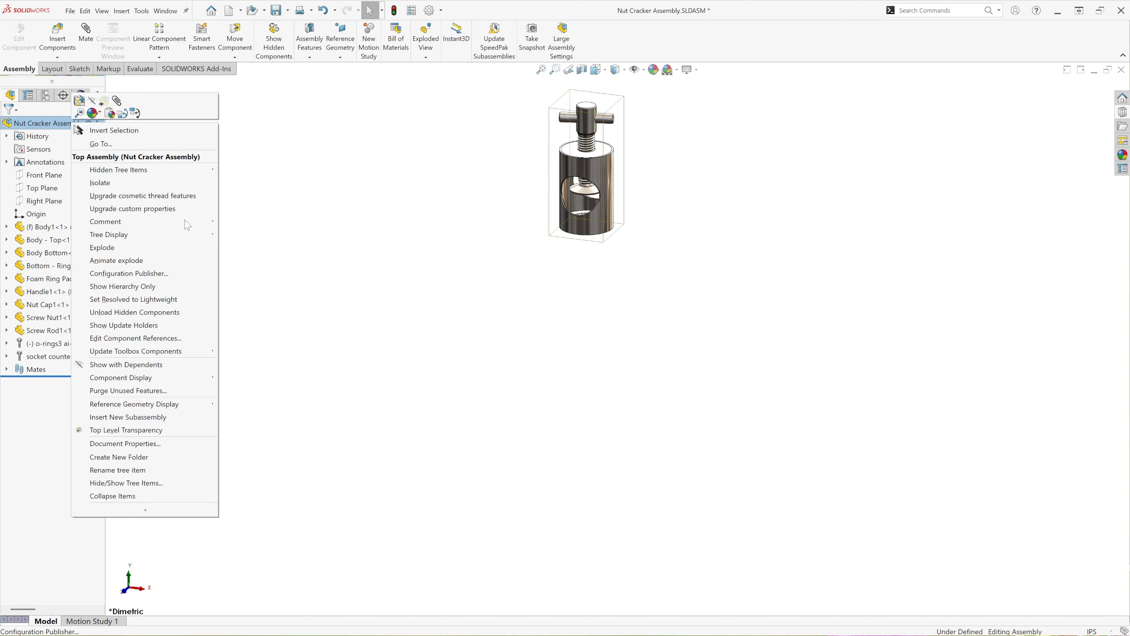
{"action": "left_click", "coordinate": [144, 262]}
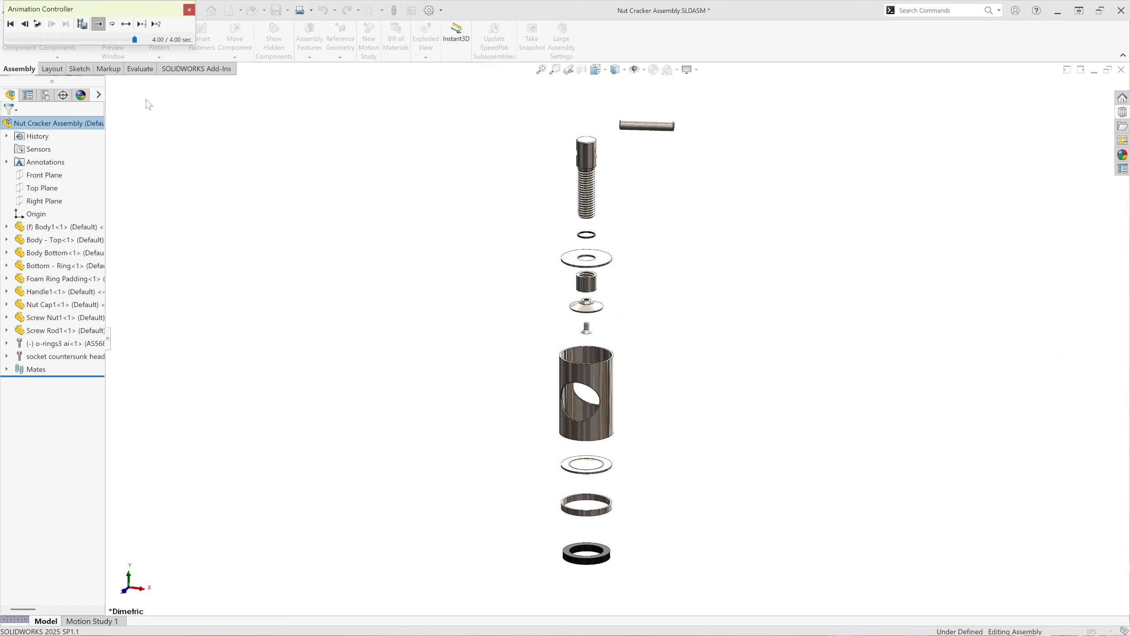
{"action": "right_click", "coordinate": [75, 126]}
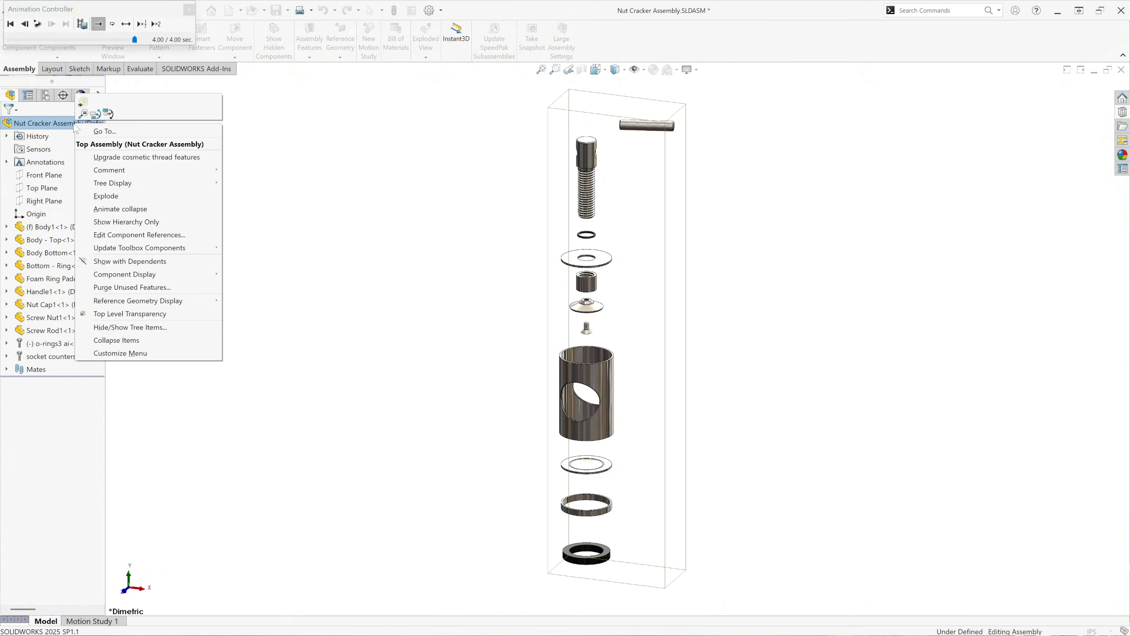
{"action": "left_click", "coordinate": [112, 209]}
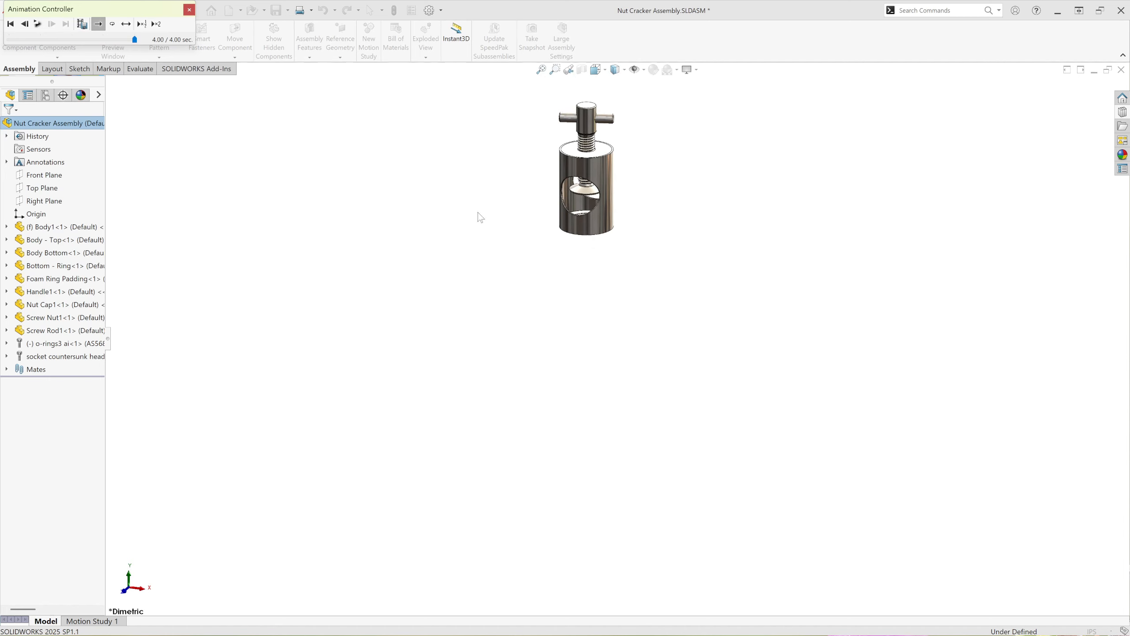
Step: Refit the collapsed assembly in the Dimetric orientation and close the Animation Controller
{"action": "left_click", "coordinate": [596, 71]}
{"action": "left_click", "coordinate": [650, 99]}
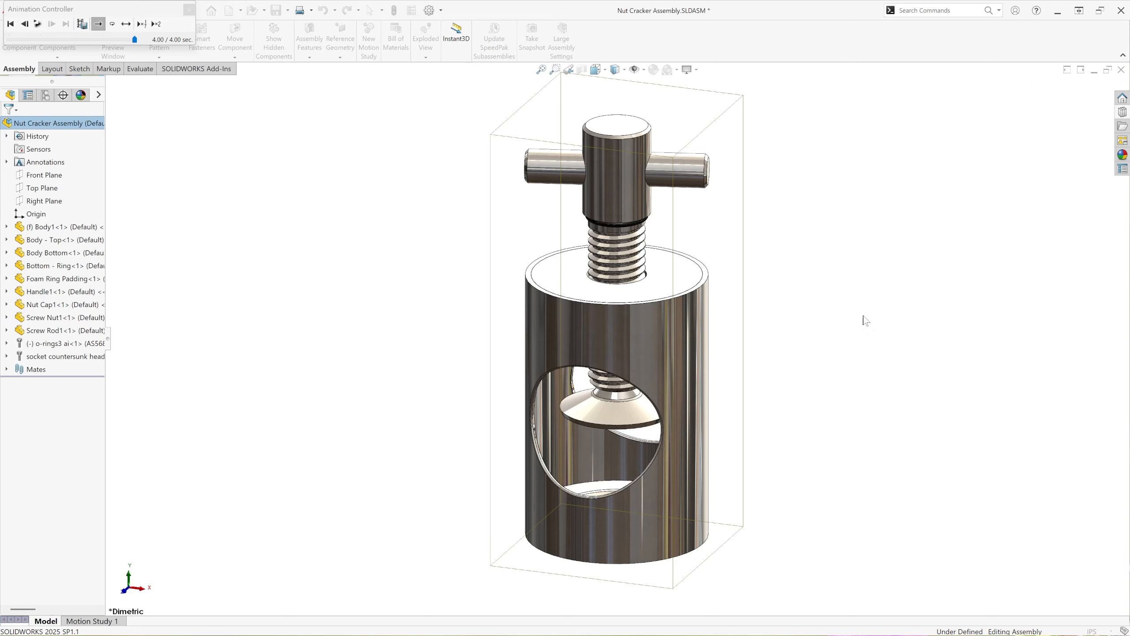
{"action": "key", "text": "z"}
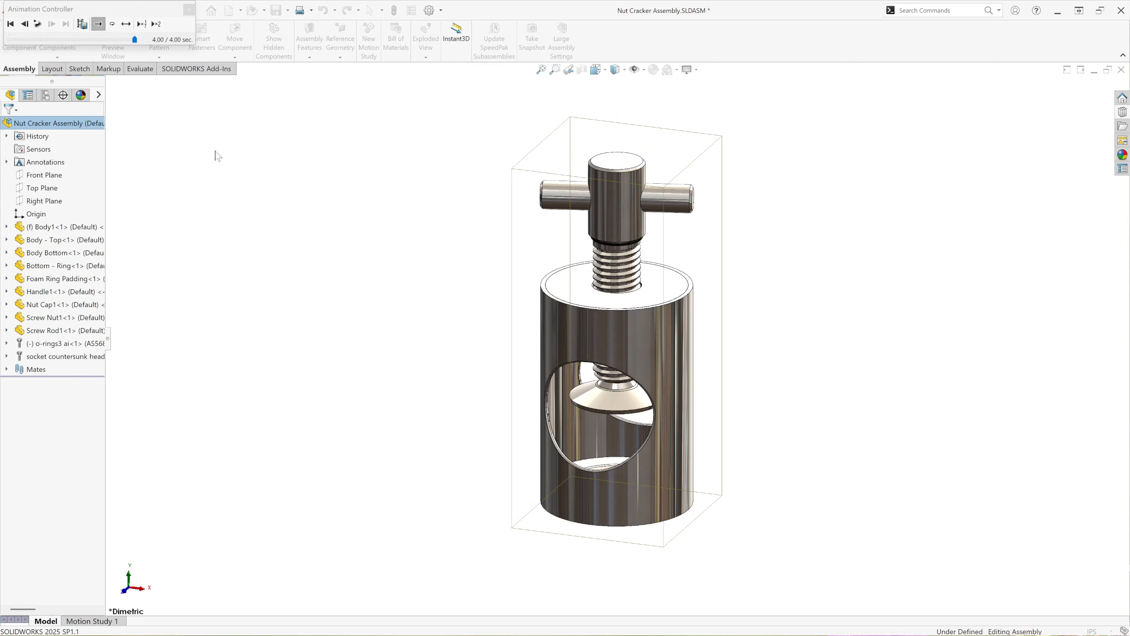
{"action": "left_click", "coordinate": [188, 9]}
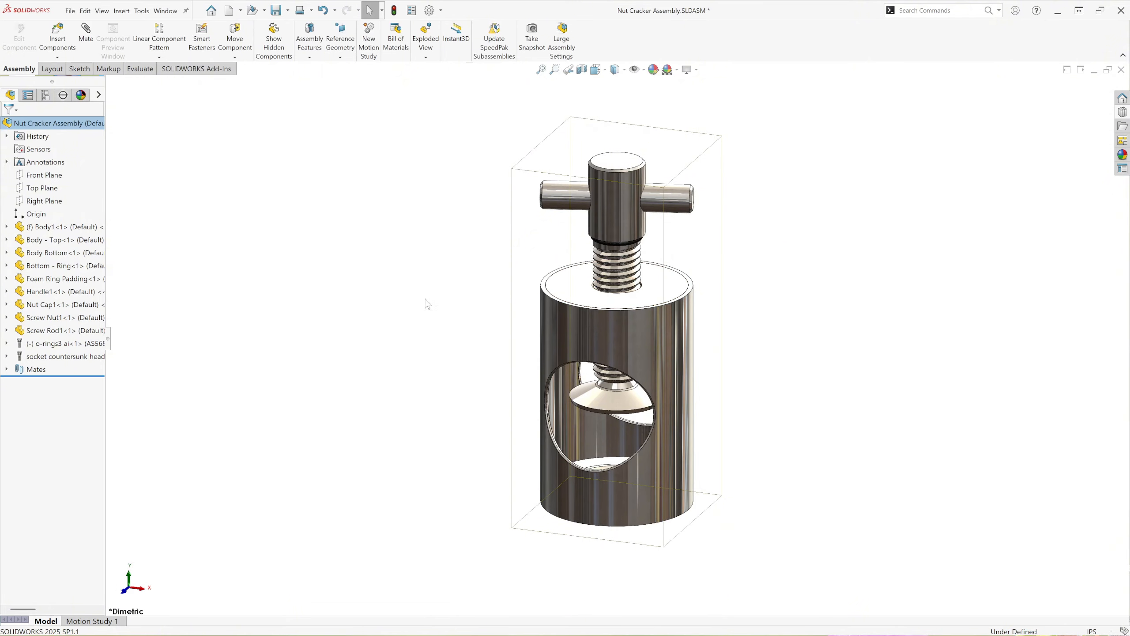